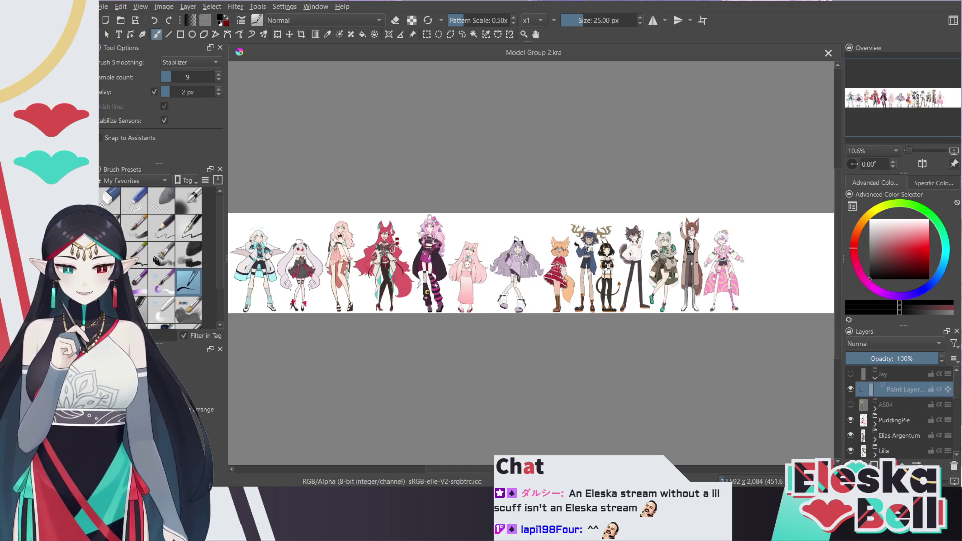
# Examine the drawn characters along the whole lineup, from the first figure to the empty space at its end
pyautogui.moveTo(892, 97); pyautogui.dragTo(900, 99)
pyautogui.scroll(5, 901, 97)
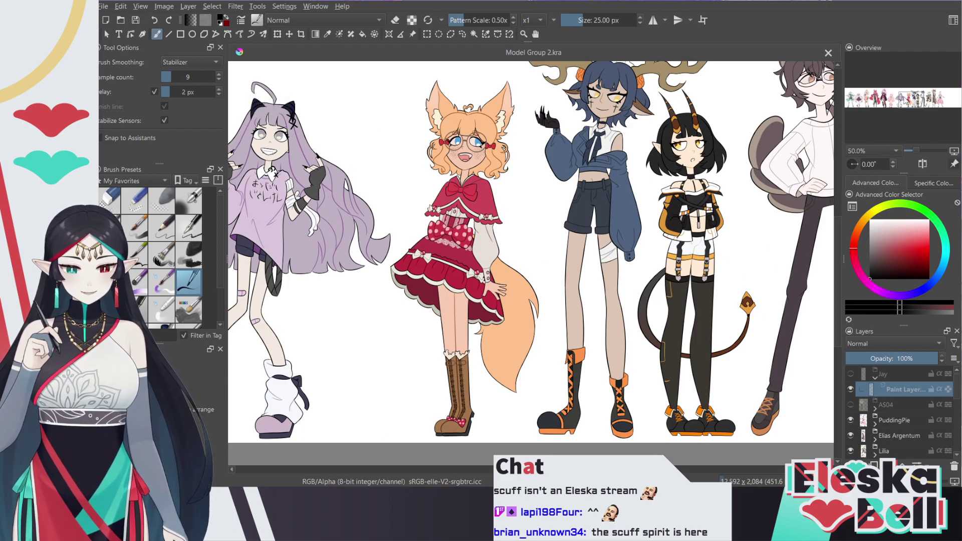
pyautogui.moveTo(911, 98); pyautogui.dragTo(910, 99)
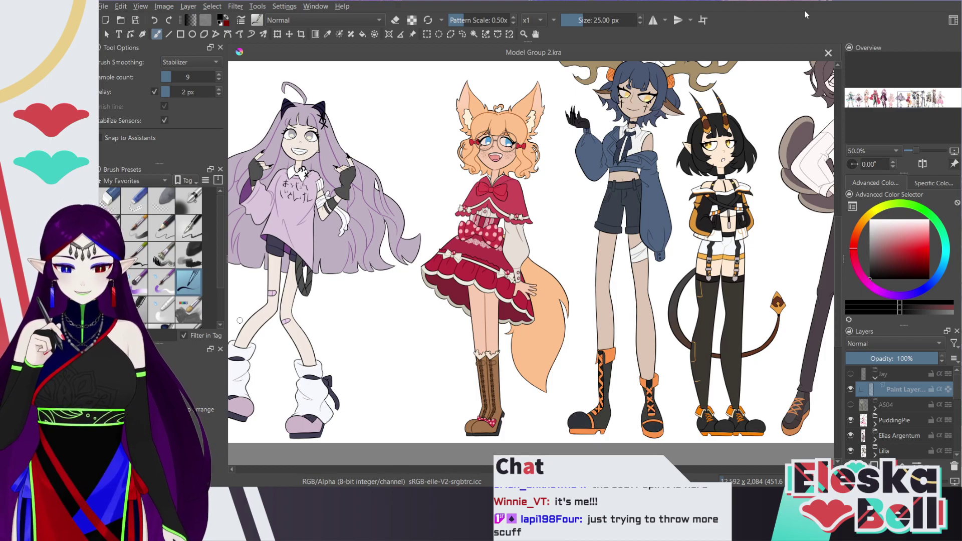
pyautogui.scroll(3, 839, 239)
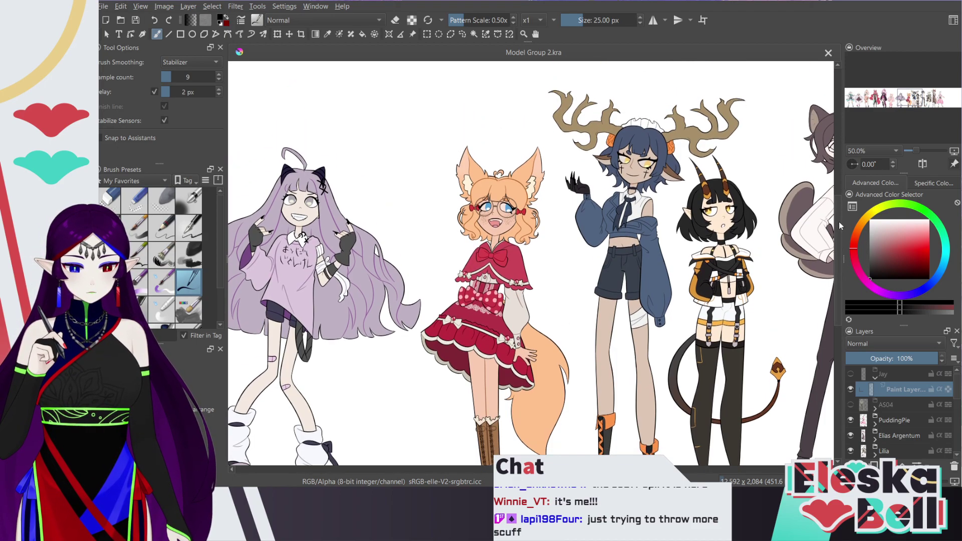
pyautogui.hotkey('ctrl', '-')
pyautogui.hotkey('ctrl', '-')
pyautogui.hotkey('ctrl', '-')
pyautogui.moveTo(918, 104); pyautogui.dragTo(874, 100)
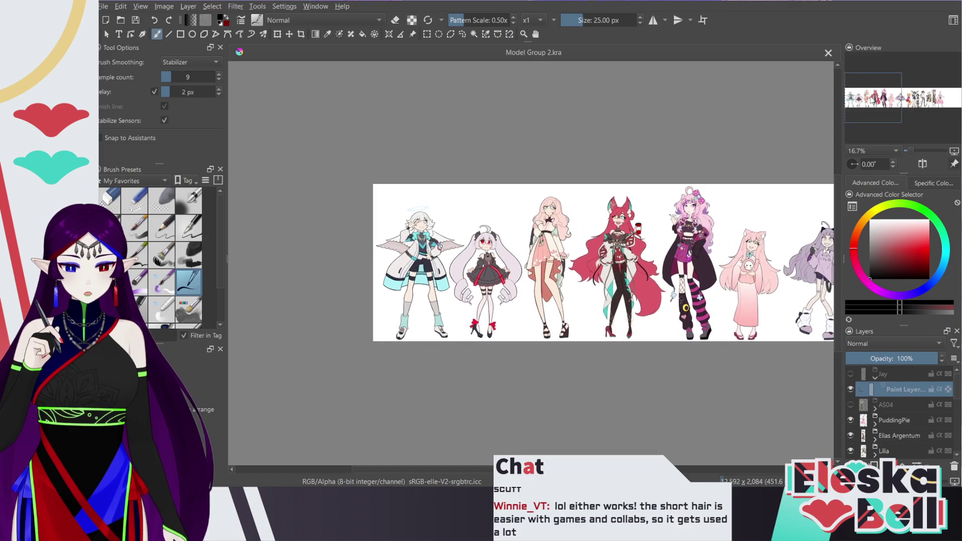
pyautogui.scroll(2, 872, 102)
pyautogui.moveTo(439, 469); pyautogui.dragTo(687, 467)
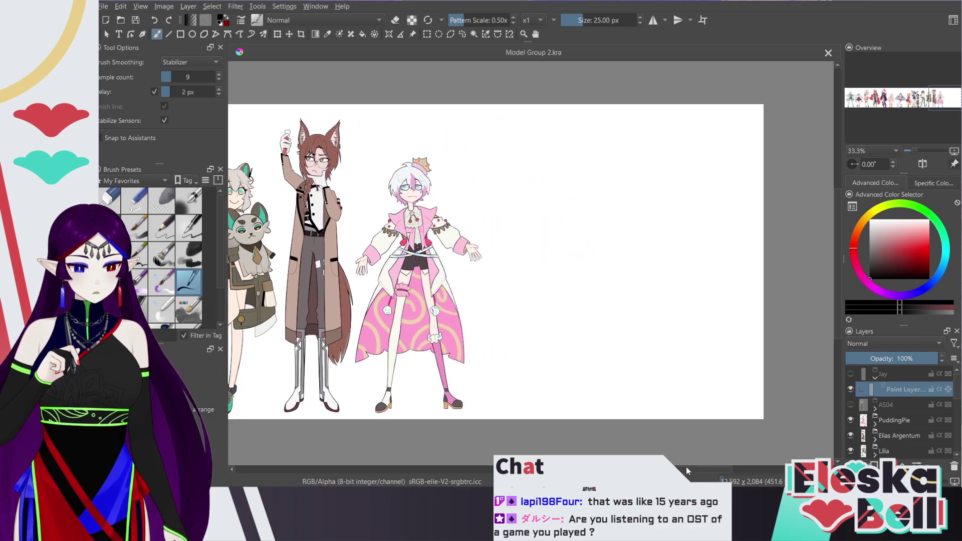
# Make the AS04 and Jay layer groups visible
pyautogui.click(851, 406)
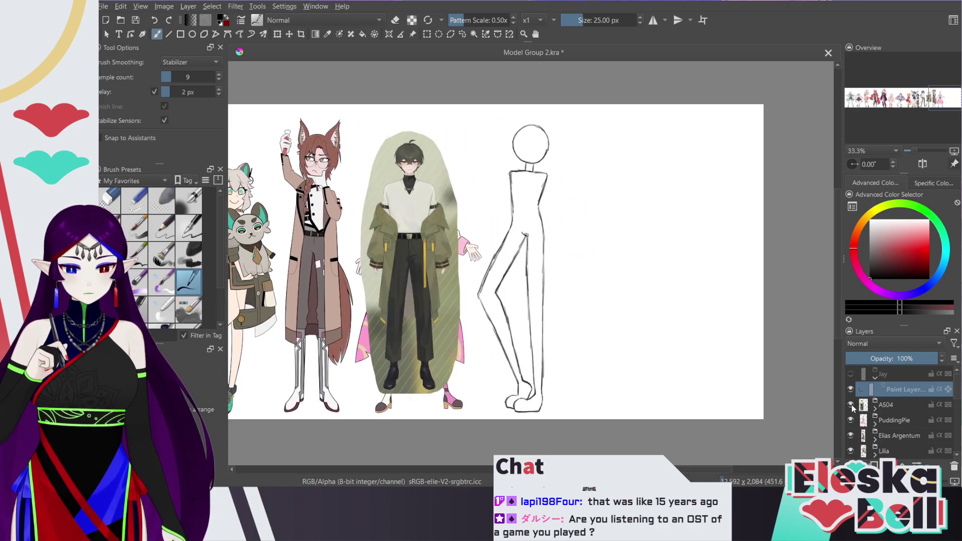
pyautogui.moveTo(871, 370)
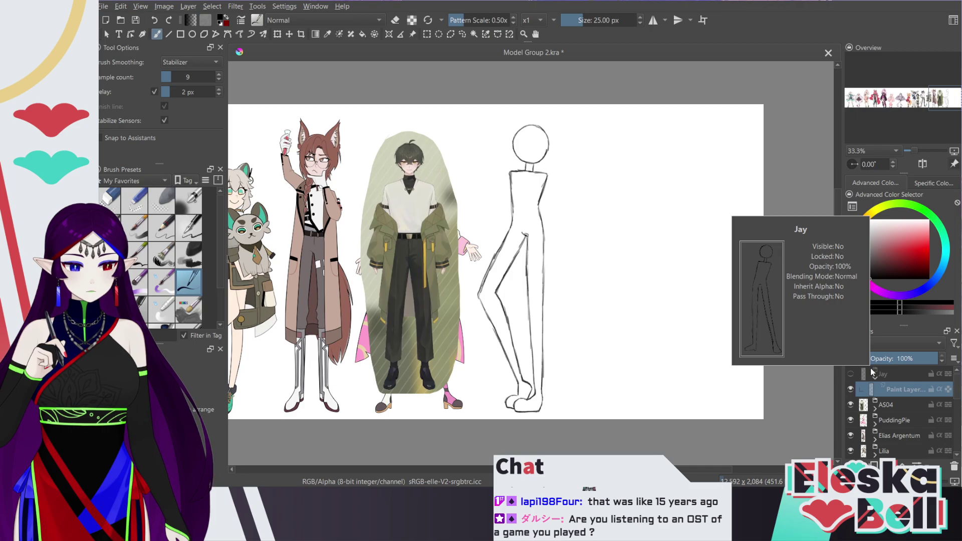
pyautogui.click(851, 374)
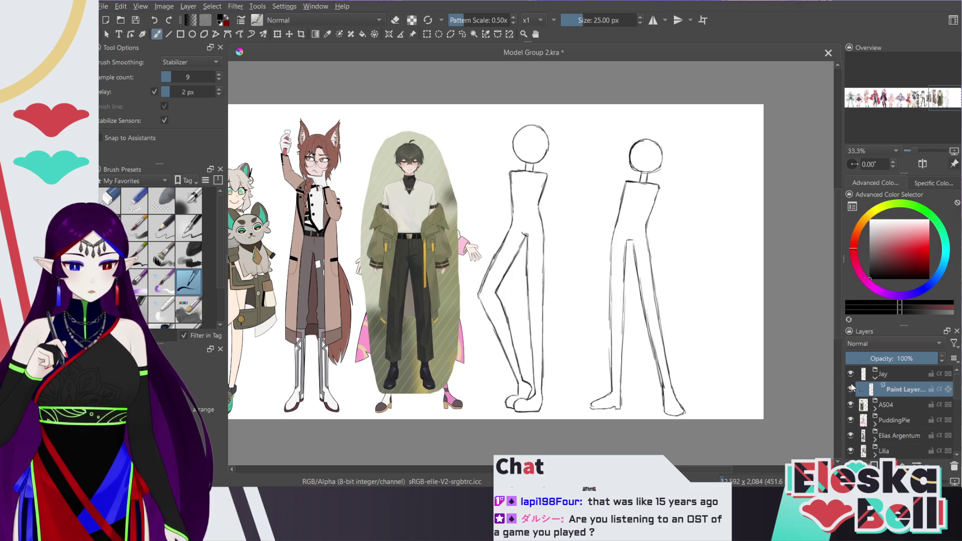
pyautogui.moveTo(852, 387)
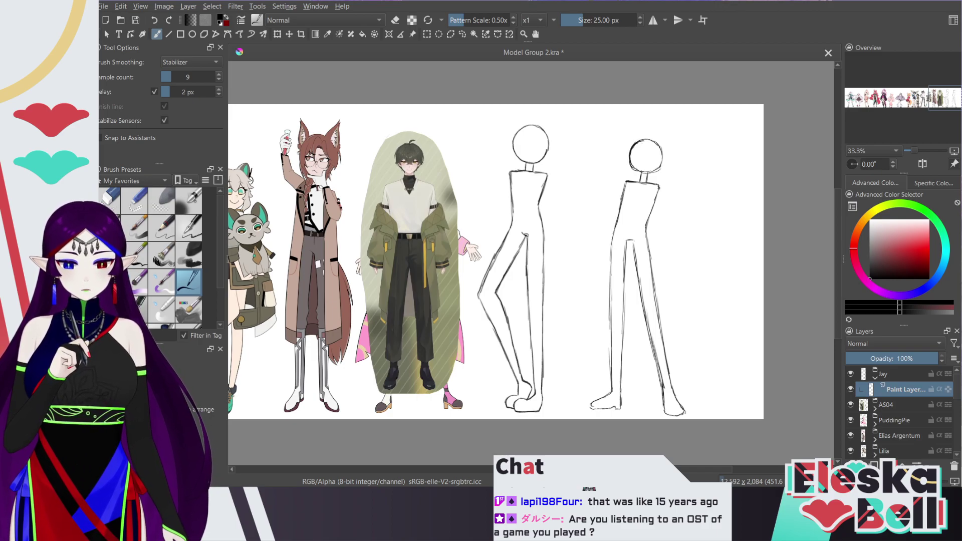
# Return to Model Group 2.kra and choose the 10 px brush preset for working on Jay's body sketch
pyautogui.scroll(-2, 175, 259)
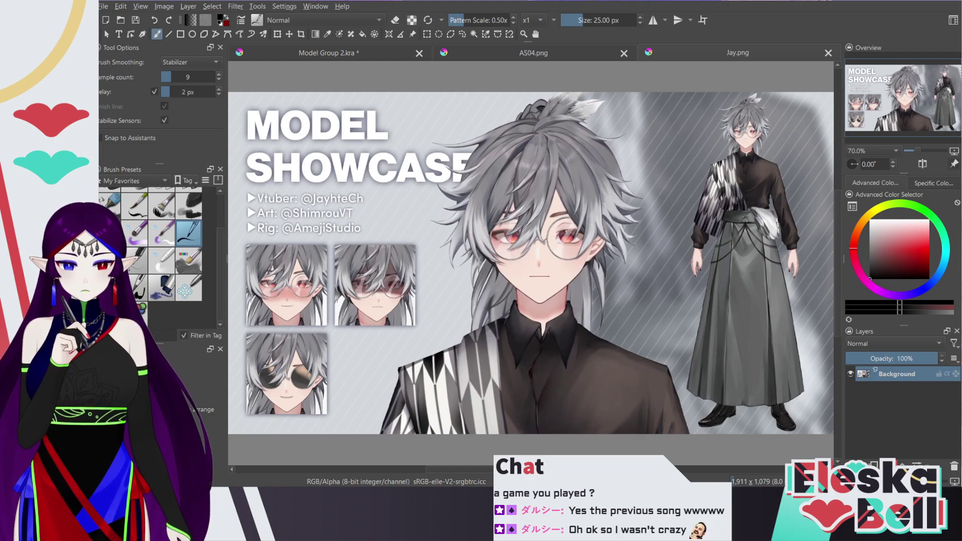
pyautogui.click(387, 54)
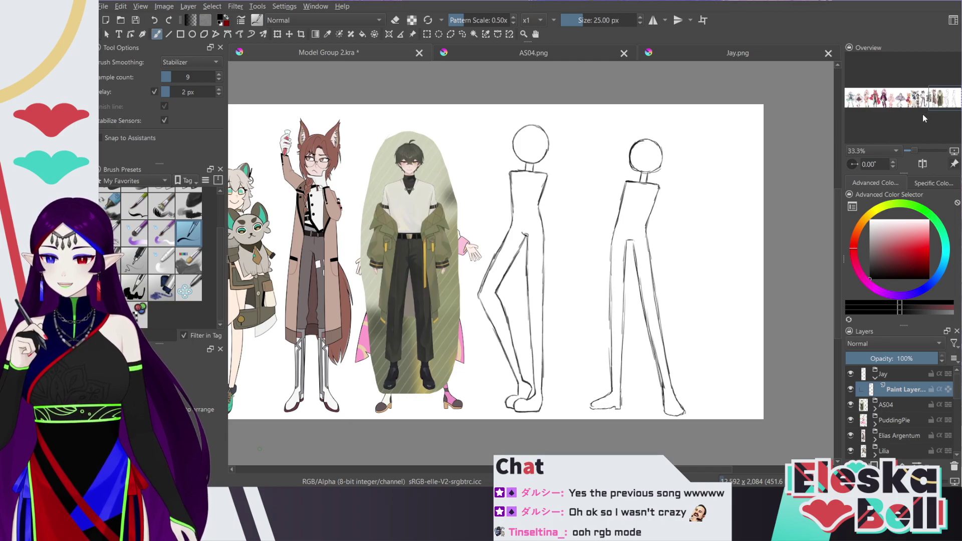
pyautogui.moveTo(941, 103); pyautogui.dragTo(942, 103)
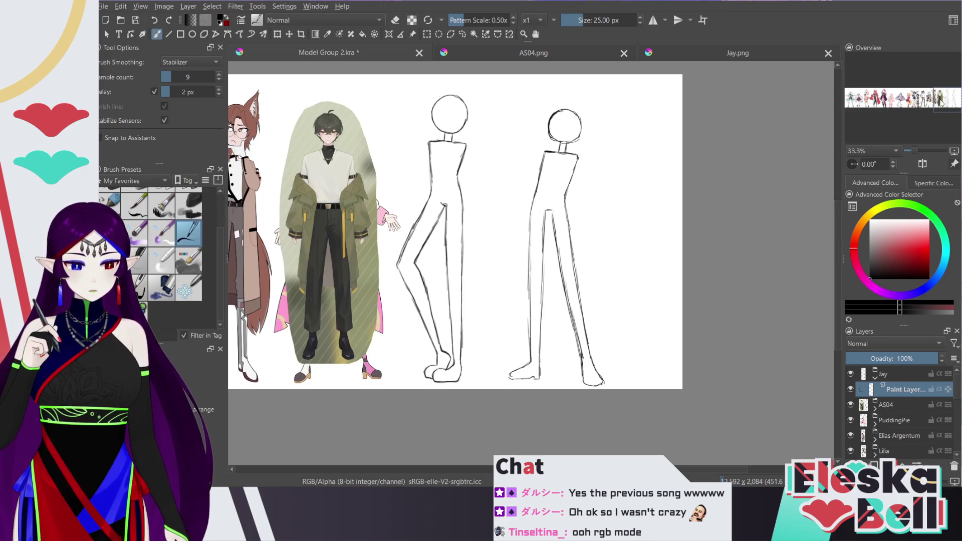
pyautogui.moveTo(945, 107); pyautogui.dragTo(945, 103)
pyautogui.scroll(1, 937, 110)
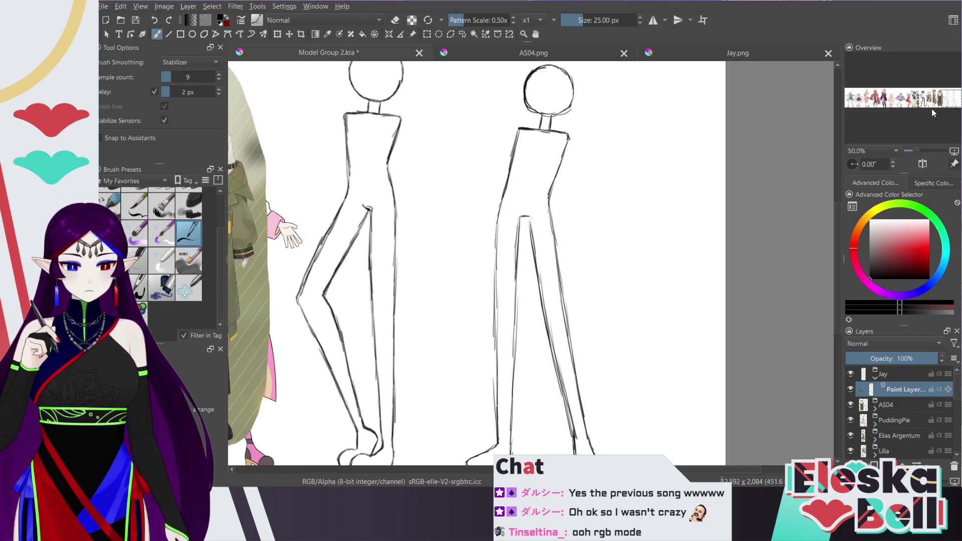
pyautogui.scroll(2, 829, 179)
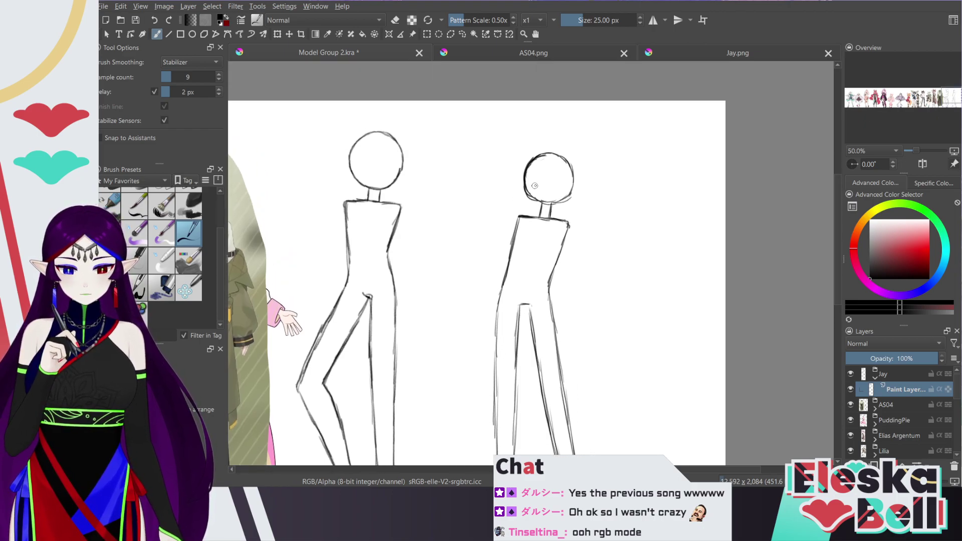
pyautogui.press('/')
pyautogui.press('/')
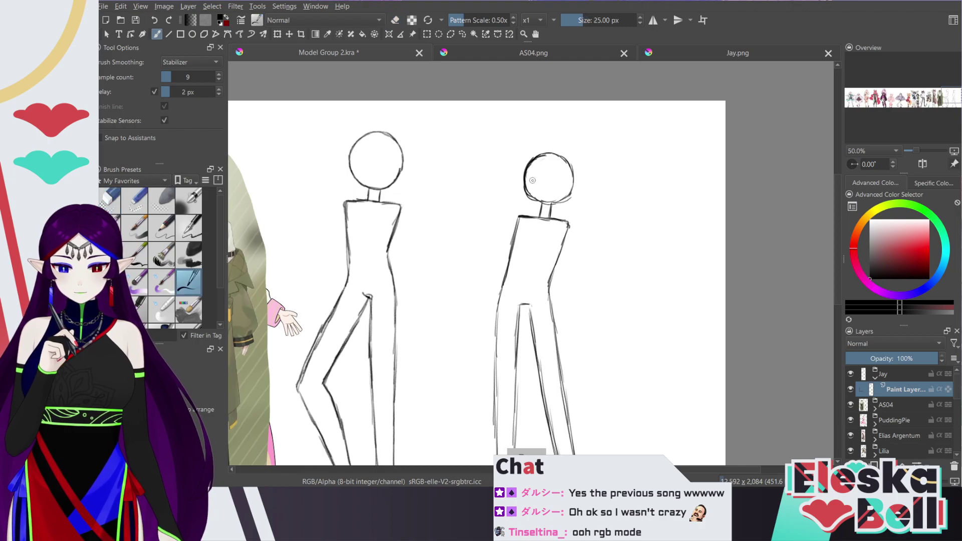
pyautogui.click(162, 229)
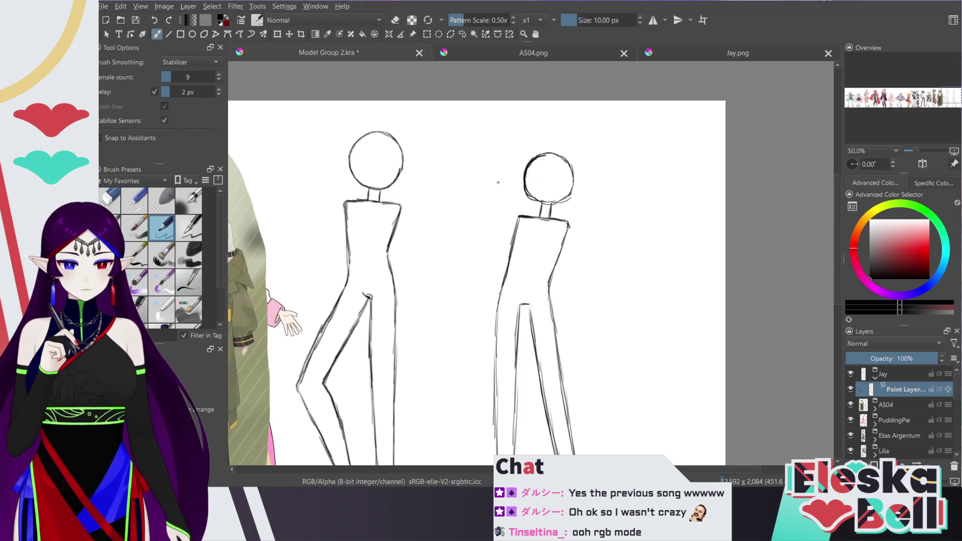
# Hide the AS04 group, and in Jay.png outline the full-body figure with a freehand selection
pyautogui.press('e')
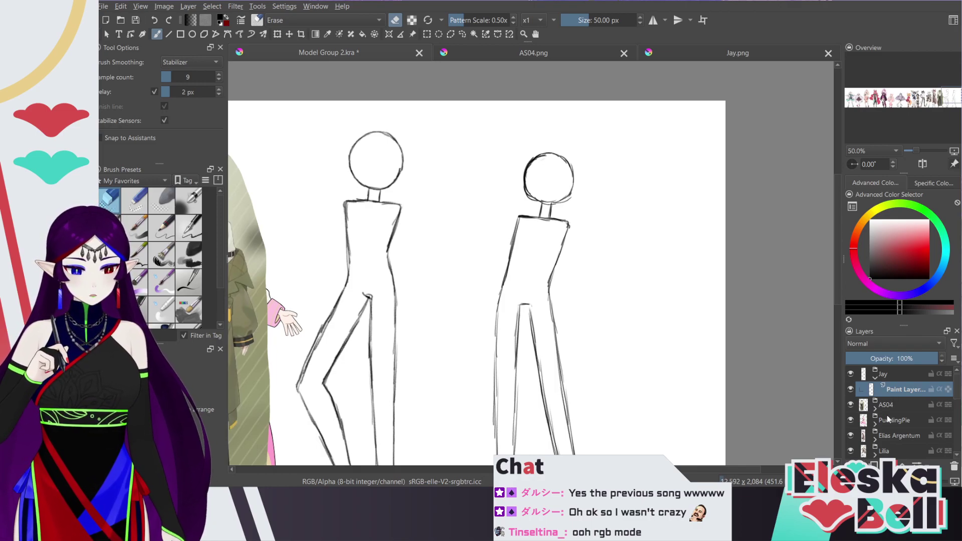
pyautogui.click(851, 404)
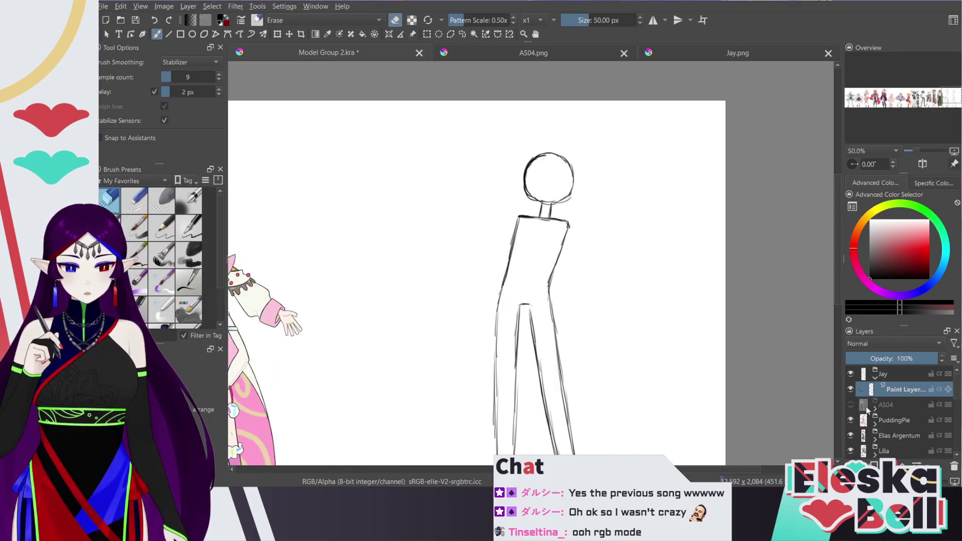
pyautogui.click(726, 53)
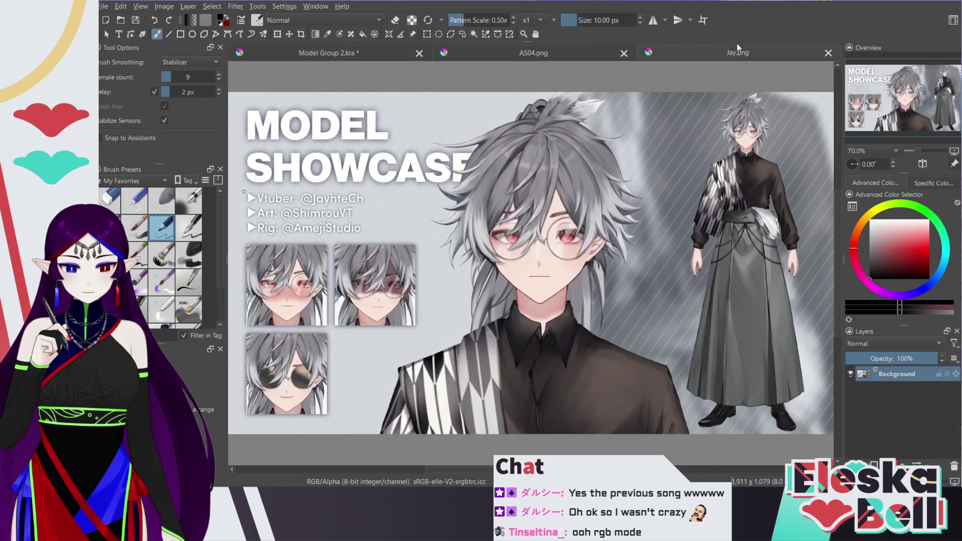
pyautogui.click(463, 33)
pyautogui.press('e')
pyautogui.moveTo(695, 124)
pyautogui.mouseDown()
pyautogui.moveTo(737, 83)
pyautogui.moveTo(797, 116)
pyautogui.moveTo(815, 189)
pyautogui.moveTo(824, 321)
pyautogui.moveTo(819, 415)
pyautogui.moveTo(800, 440)
pyautogui.moveTo(709, 438)
pyautogui.moveTo(686, 406)
pyautogui.moveTo(673, 329)
pyautogui.moveTo(677, 253)
pyautogui.moveTo(687, 154)
pyautogui.moveTo(725, 82)
pyautogui.mouseUp()
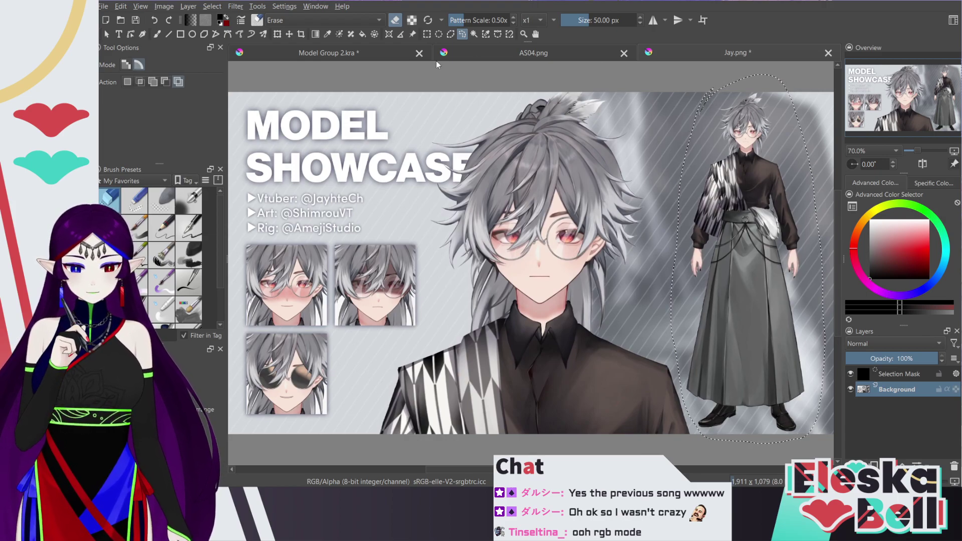
# Copy the selected figure into the Jay group of Model Group 2.kra and locate it on the lineup
pyautogui.click(377, 55)
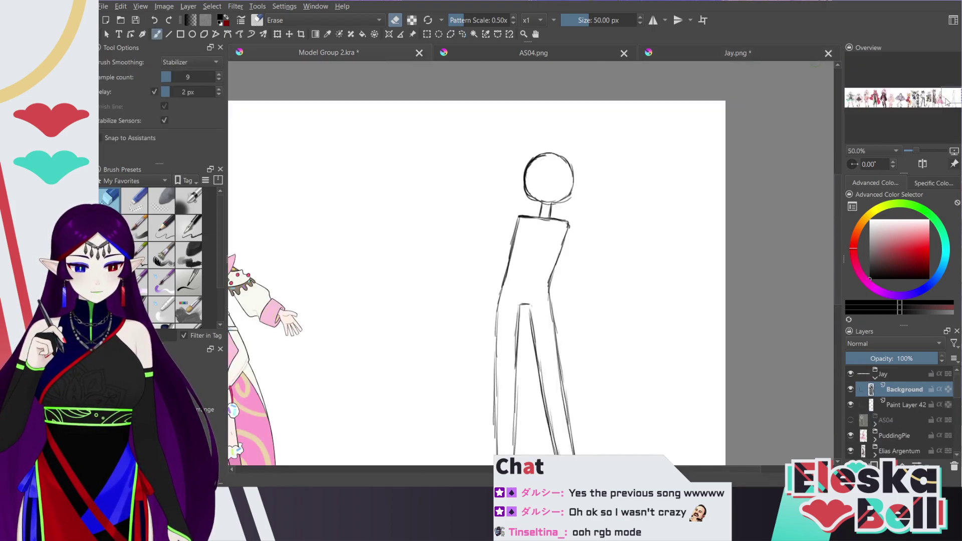
pyautogui.scroll(-2, 940, 102)
pyautogui.scroll(-1, 940, 102)
pyautogui.moveTo(940, 102); pyautogui.dragTo(878, 104)
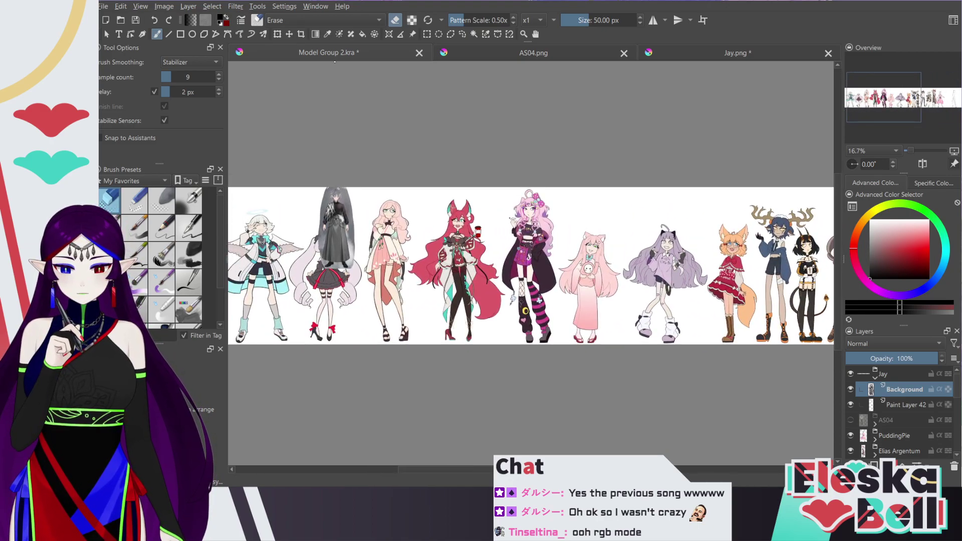
# Transform the pasted reference, moving it between the pink-cloaked character and Jay's body sketch and enlarging it to about the sketch's height
pyautogui.click(277, 34)
pyautogui.moveTo(337, 229); pyautogui.dragTo(778, 259)
pyautogui.moveTo(909, 119); pyautogui.dragTo(960, 117)
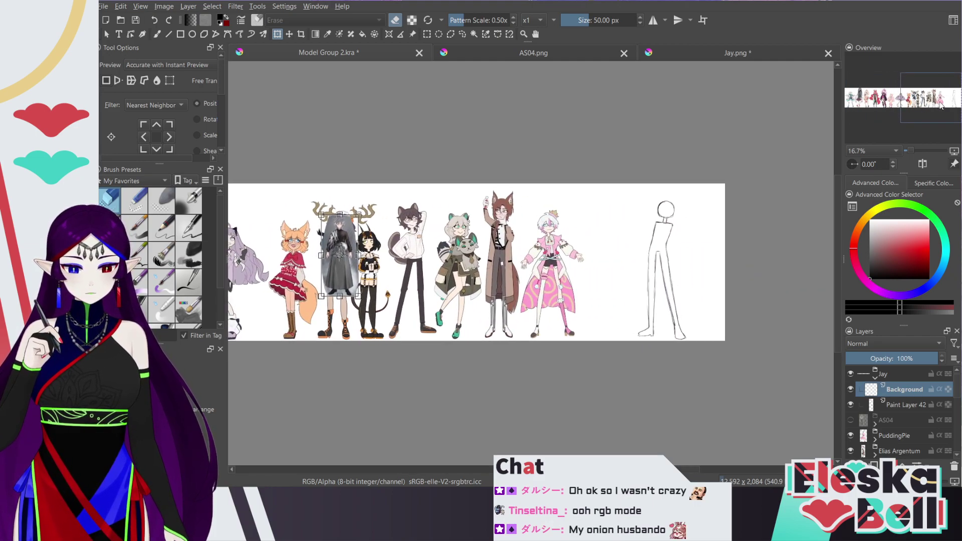
pyautogui.moveTo(338, 237); pyautogui.dragTo(579, 263)
pyautogui.moveTo(593, 240); pyautogui.dragTo(611, 265)
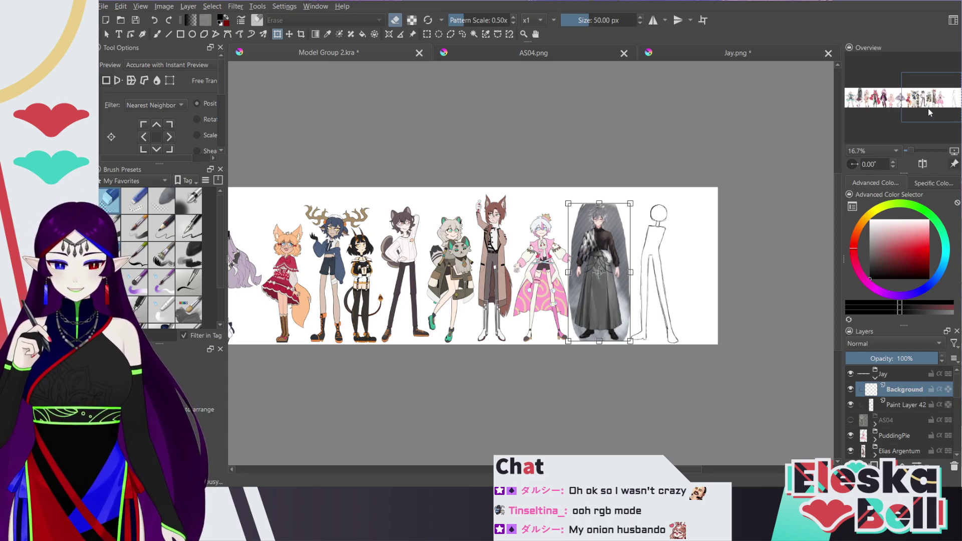
pyautogui.scroll(2, 928, 108)
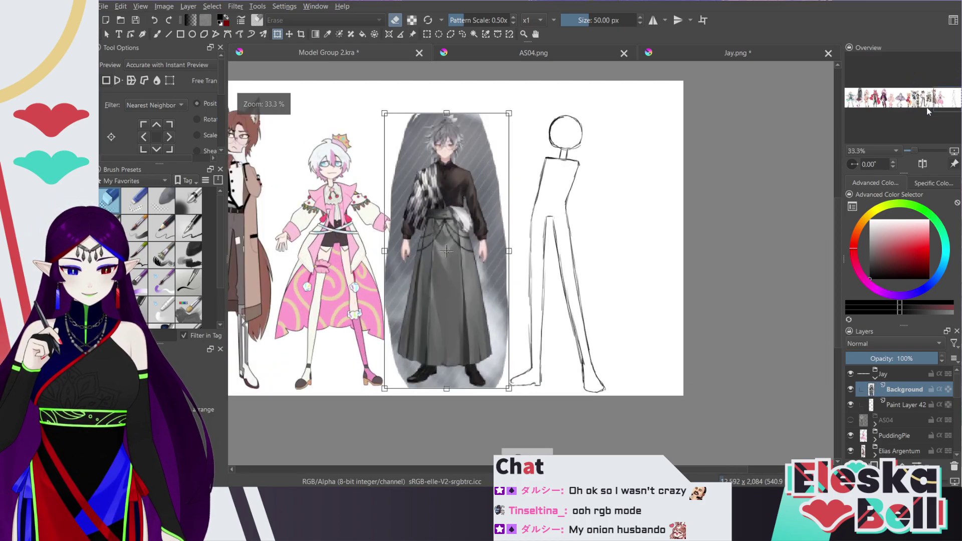
pyautogui.scroll(1, 933, 108)
pyautogui.moveTo(946, 103); pyautogui.dragTo(948, 99)
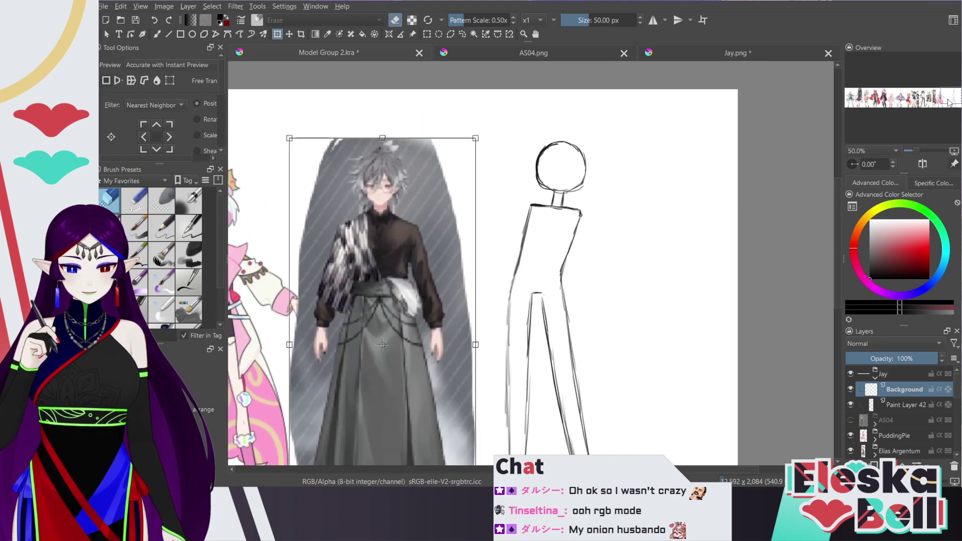
pyautogui.click(156, 35)
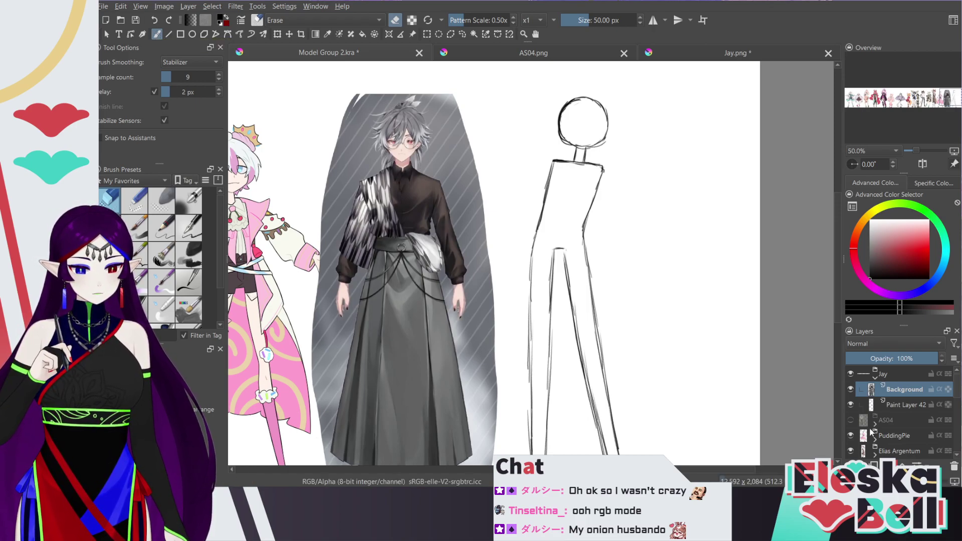
# Add a new paint layer above Paint Layer 42 in the Jay group and lower Paint Layer 42's opacity to 38%
pyautogui.click(902, 406)
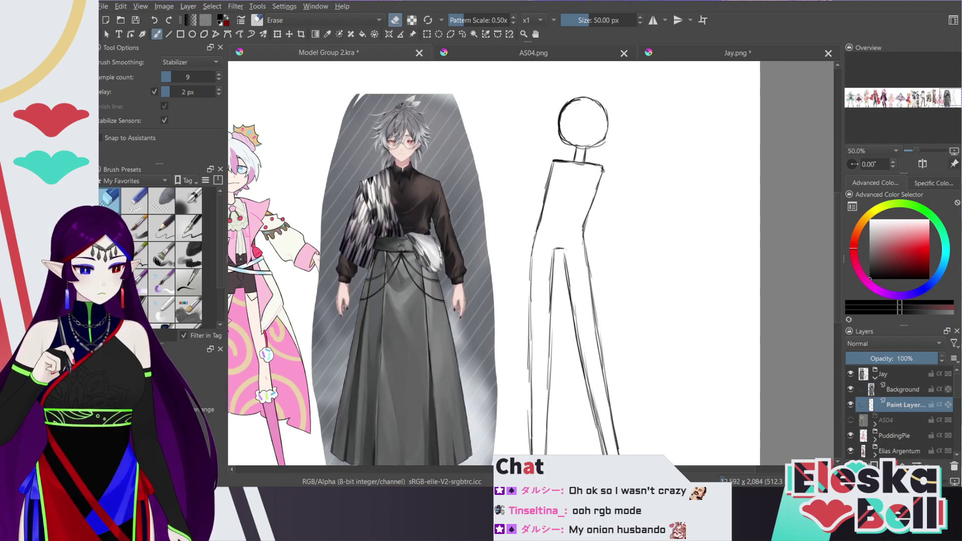
pyautogui.click(851, 466)
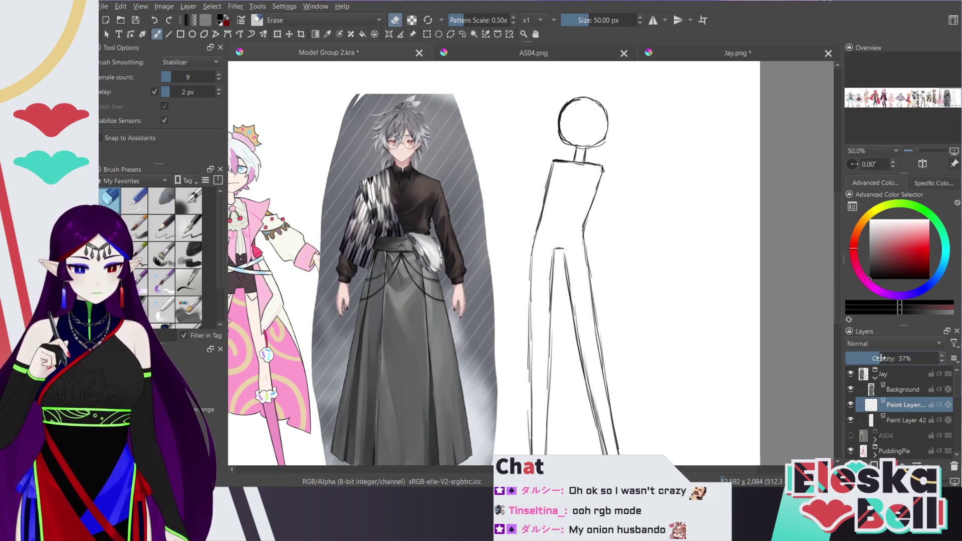
pyautogui.click(898, 419)
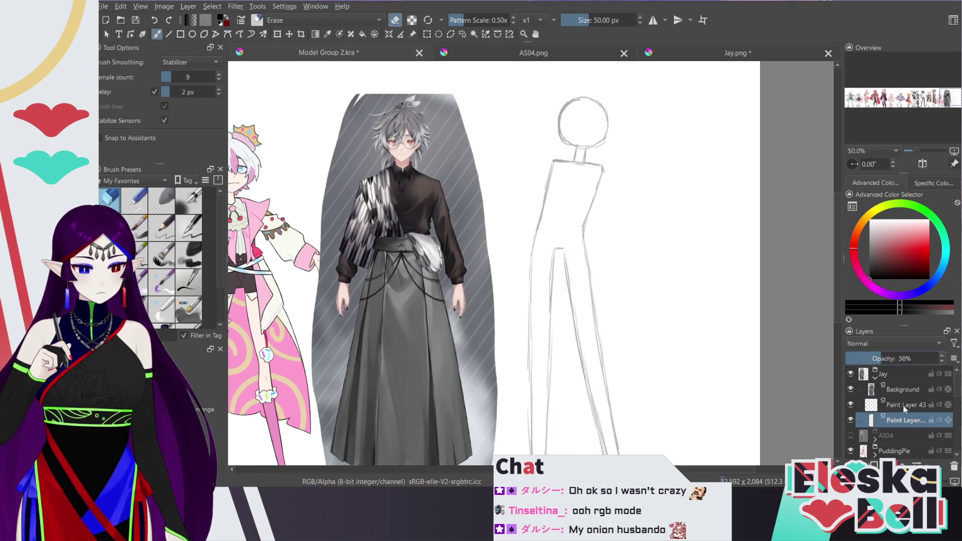
pyautogui.click(903, 404)
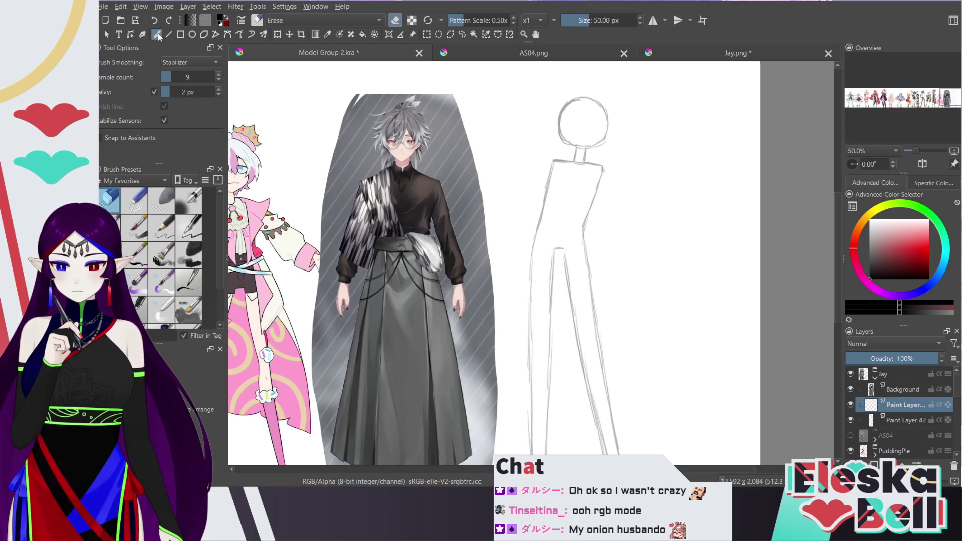
# Switch back to the 10 px brush preset and lower the opacity of Paint Layer 42 to 28%
pyautogui.press('/')
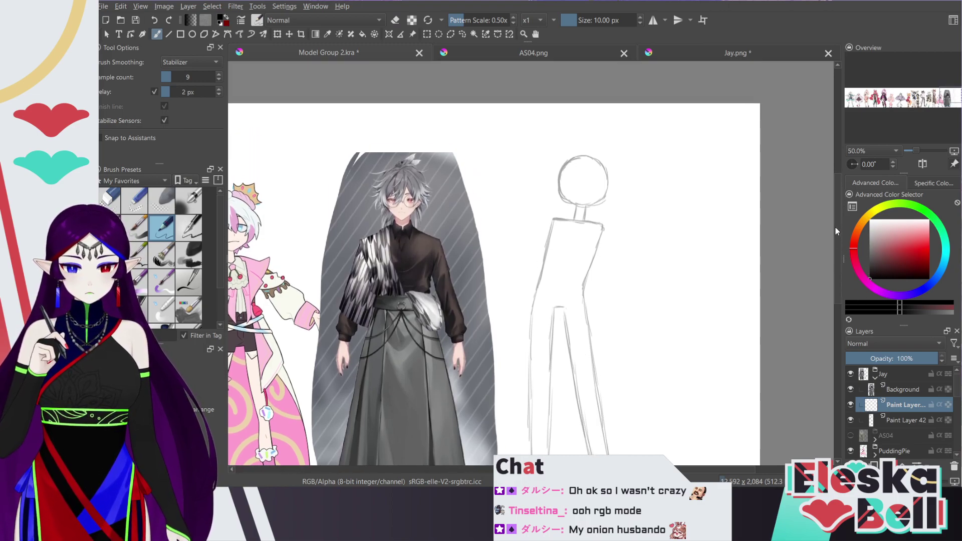
pyautogui.hotkey('ctrl', '+')
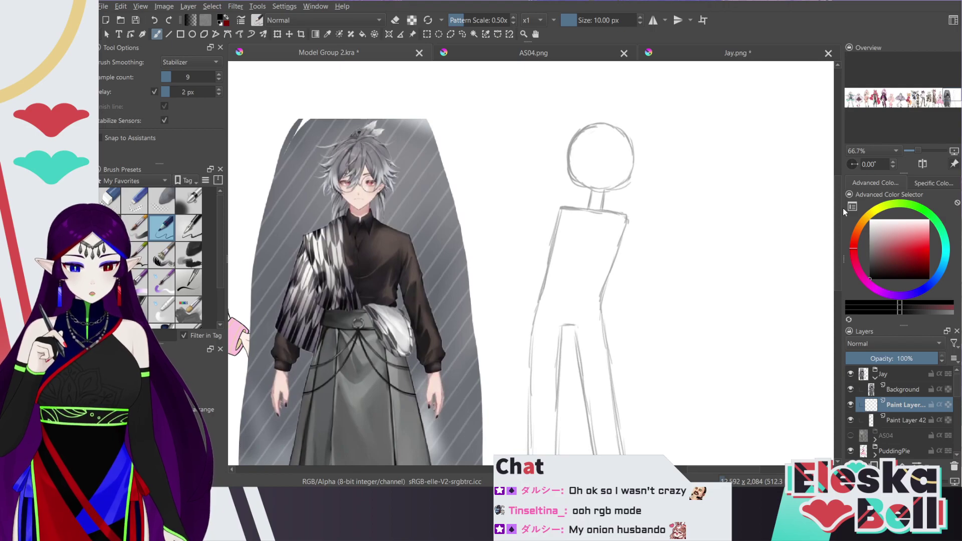
pyautogui.moveTo(948, 98); pyautogui.dragTo(949, 98)
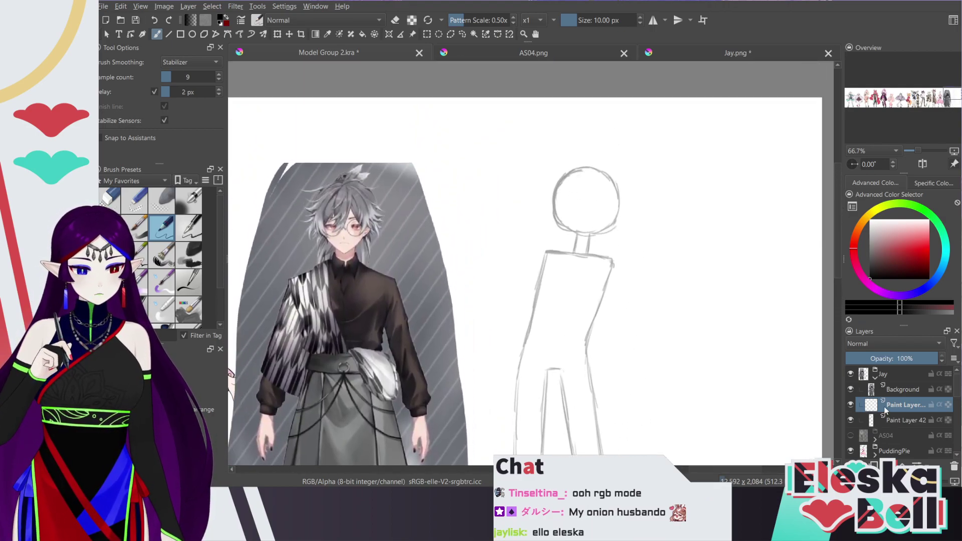
pyautogui.click(902, 421)
pyautogui.click(873, 359)
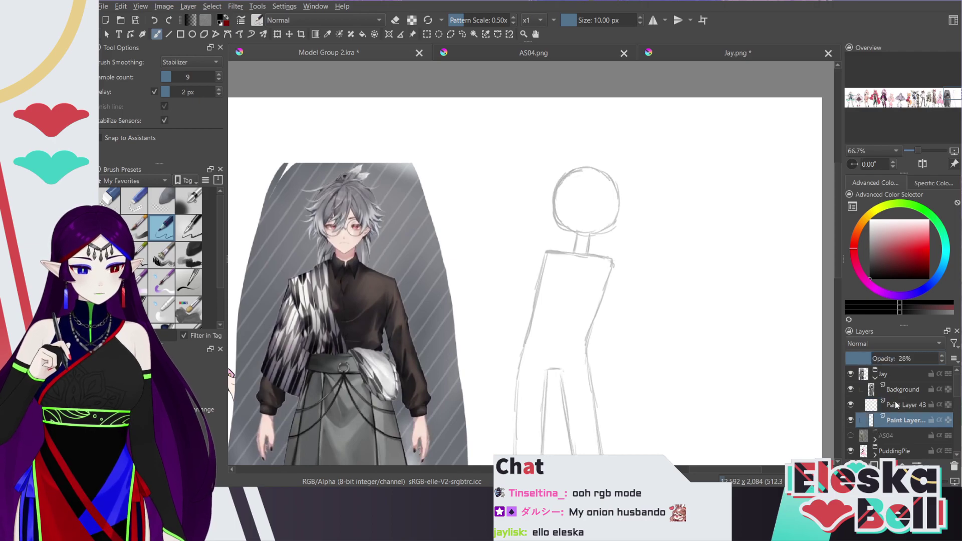
# Select Paint Layer 43 in the Jay group and start tracing the faded head circle
pyautogui.click(900, 404)
pyautogui.moveTo(555, 196)
pyautogui.mouseDown()
pyautogui.moveTo(576, 173)
pyautogui.moveTo(600, 170)
pyautogui.moveTo(555, 194)
pyautogui.moveTo(553, 205)
pyautogui.mouseUp()
pyautogui.hotkey('ctrl', 'z')
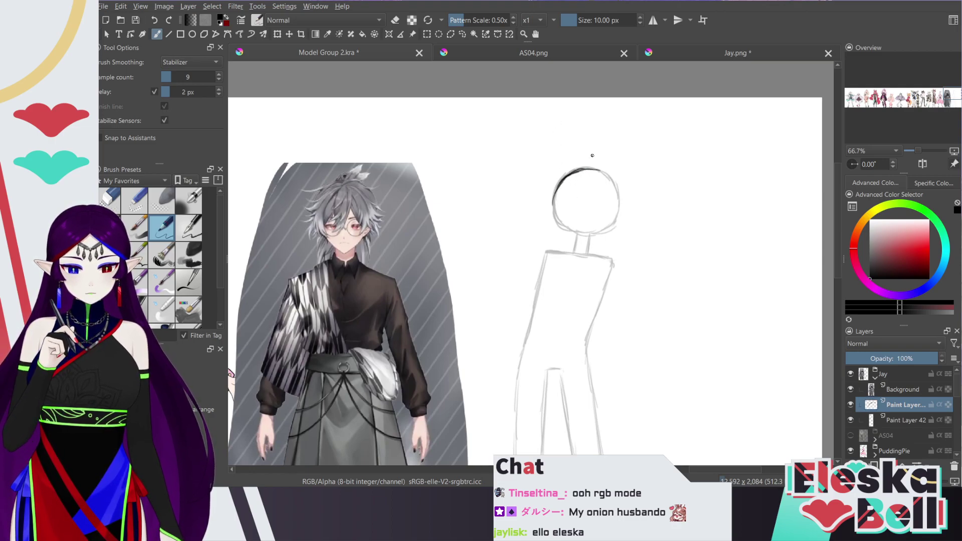
# Reorder the open documents so Jay.png follows Model Group 2.kra, check the showcase image, and return to the lineup
pyautogui.moveTo(582, 54); pyautogui.dragTo(740, 47)
pyautogui.click(549, 52)
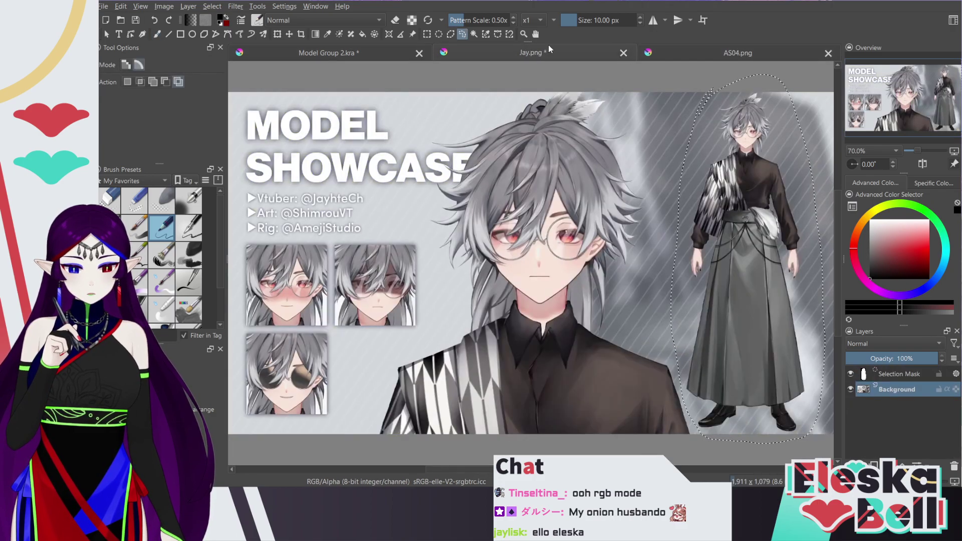
pyautogui.click(396, 52)
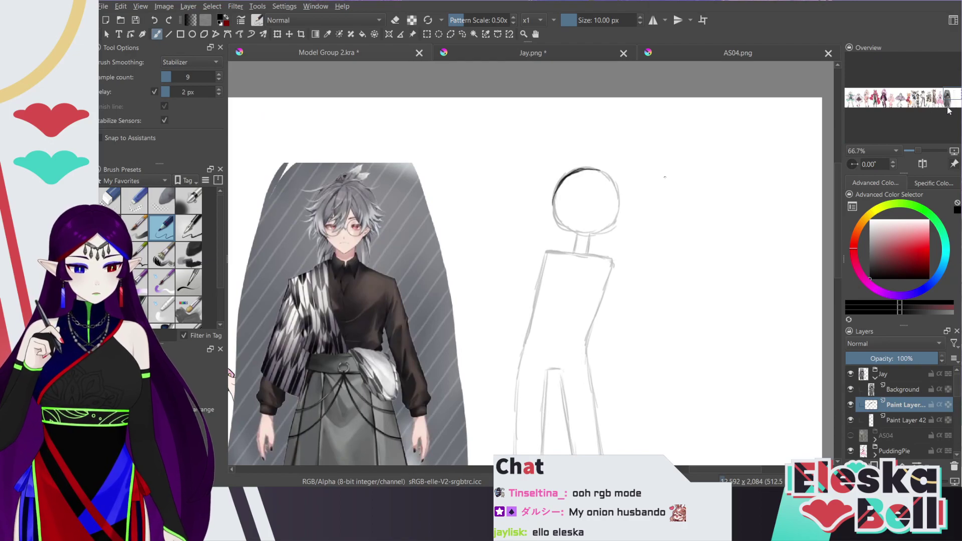
pyautogui.moveTo(950, 99); pyautogui.dragTo(950, 99)
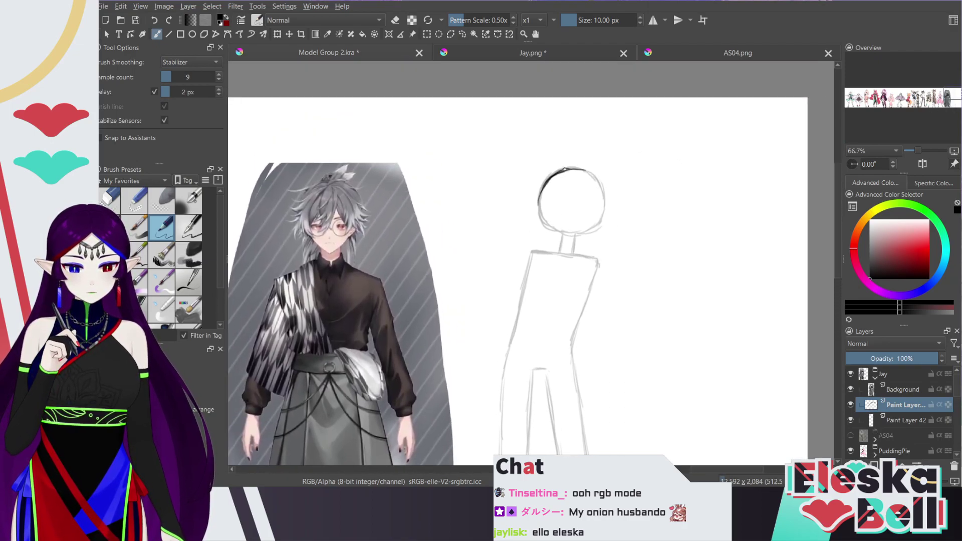
# Try tracing the whole outline of Jay's head circle in dark line and clear it from Paint Layer 43
pyautogui.moveTo(544, 192)
pyautogui.mouseDown()
pyautogui.moveTo(542, 216)
pyautogui.moveTo(540, 198)
pyautogui.moveTo(560, 235)
pyautogui.moveTo(603, 221)
pyautogui.moveTo(597, 226)
pyautogui.moveTo(608, 205)
pyautogui.moveTo(597, 179)
pyautogui.moveTo(578, 169)
pyautogui.moveTo(606, 193)
pyautogui.moveTo(599, 182)
pyautogui.moveTo(602, 224)
pyautogui.mouseUp()
pyautogui.moveTo(603, 224)
pyautogui.mouseDown()
pyautogui.moveTo(606, 187)
pyautogui.moveTo(576, 168)
pyautogui.mouseUp()
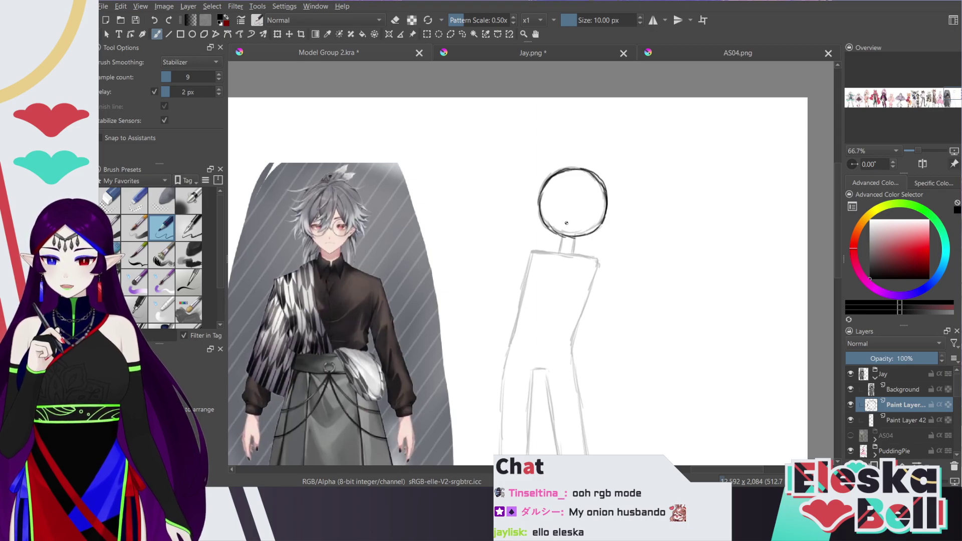
pyautogui.press('/')
pyautogui.moveTo(550, 227)
pyautogui.mouseDown()
pyautogui.moveTo(593, 231)
pyautogui.moveTo(548, 230)
pyautogui.moveTo(561, 247)
pyautogui.moveTo(580, 242)
pyautogui.moveTo(542, 183)
pyautogui.moveTo(564, 173)
pyautogui.moveTo(608, 200)
pyautogui.moveTo(604, 225)
pyautogui.mouseUp()
pyautogui.press('e')
pyautogui.press('e')
pyautogui.moveTo(952, 97)
pyautogui.mouseDown()
pyautogui.moveTo(933, 102)
pyautogui.moveTo(947, 103)
pyautogui.mouseUp()
pyautogui.scroll(-2, 953, 100)
pyautogui.scroll(3, 946, 98)
pyautogui.scroll(-1, 933, 102)
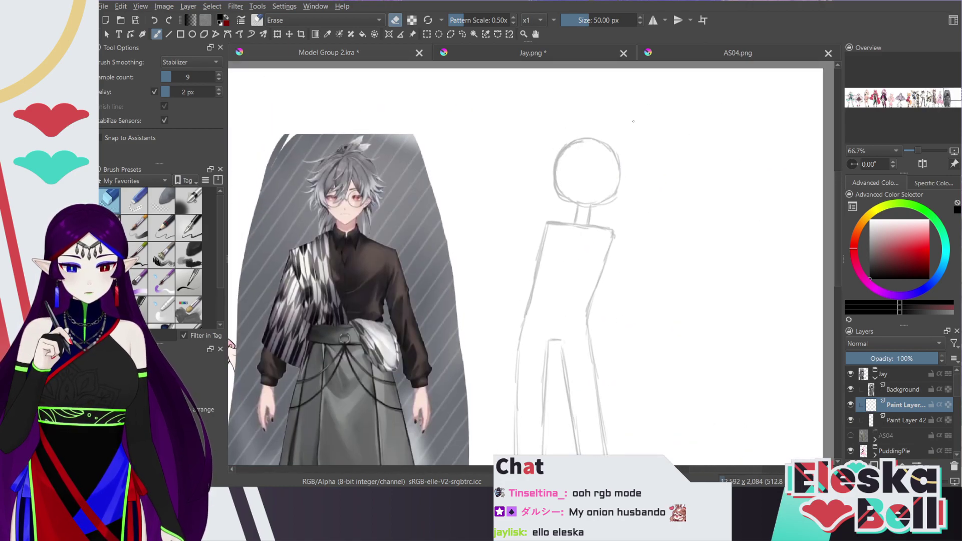
# Try sketching a slightly larger cranium contour over the upper half of the head circle and remove it
pyautogui.press('e')
pyautogui.moveTo(555, 177)
pyautogui.mouseDown()
pyautogui.moveTo(574, 143)
pyautogui.moveTo(556, 180)
pyautogui.moveTo(559, 153)
pyautogui.moveTo(582, 134)
pyautogui.moveTo(607, 135)
pyautogui.moveTo(619, 161)
pyautogui.mouseUp()
pyautogui.press('/')
pyautogui.press('/')
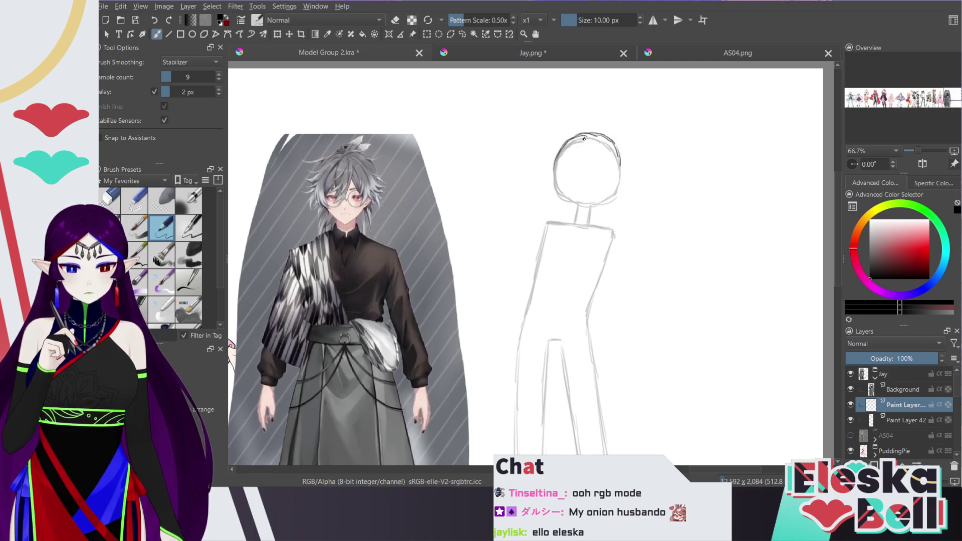
pyautogui.moveTo(561, 148); pyautogui.dragTo(600, 134)
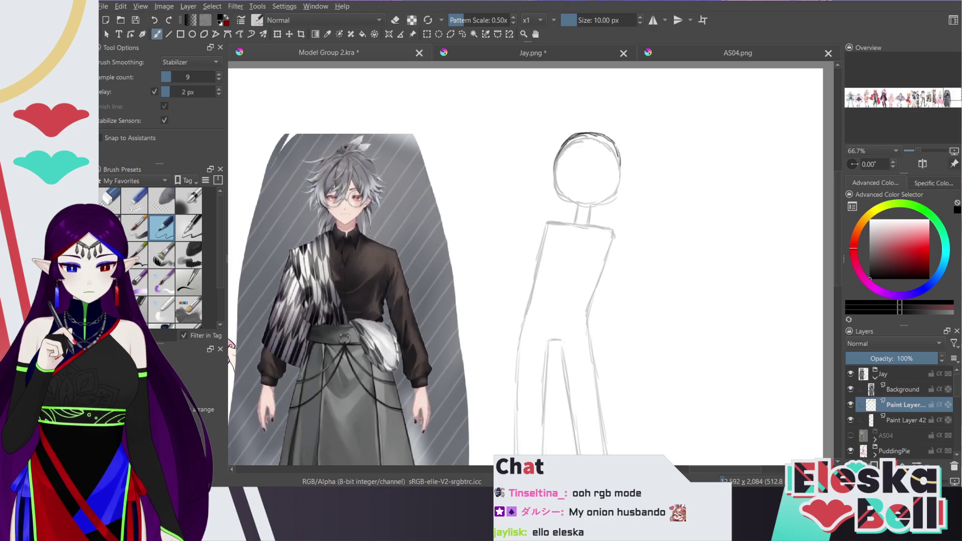
pyautogui.moveTo(556, 164)
pyautogui.mouseDown()
pyautogui.moveTo(555, 186)
pyautogui.moveTo(605, 138)
pyautogui.moveTo(617, 162)
pyautogui.mouseUp()
pyautogui.press('/')
# Clear the selection around the full-body figure in Jay.png, look over the showcase, and return to Model Group 2.kra
pyautogui.moveTo(949, 98); pyautogui.dragTo(951, 100)
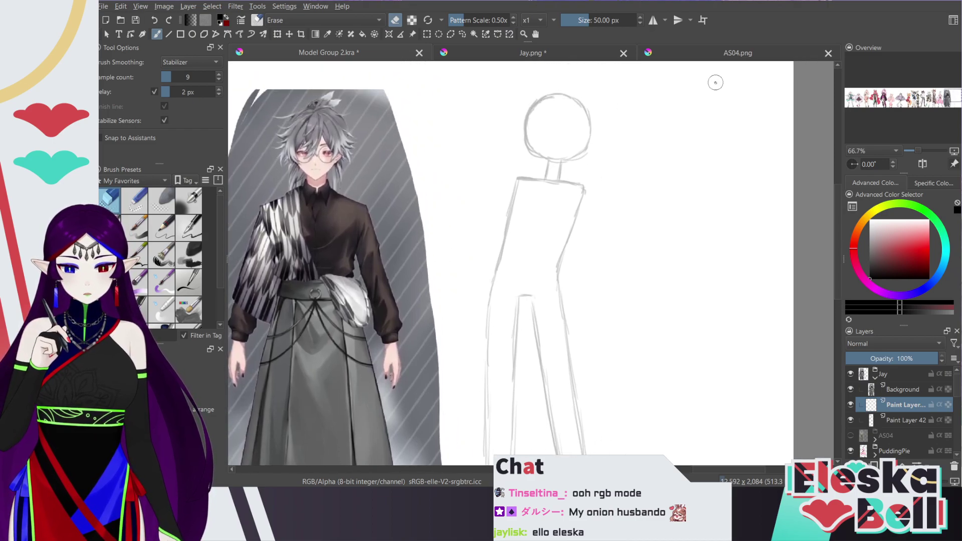
pyautogui.click(567, 52)
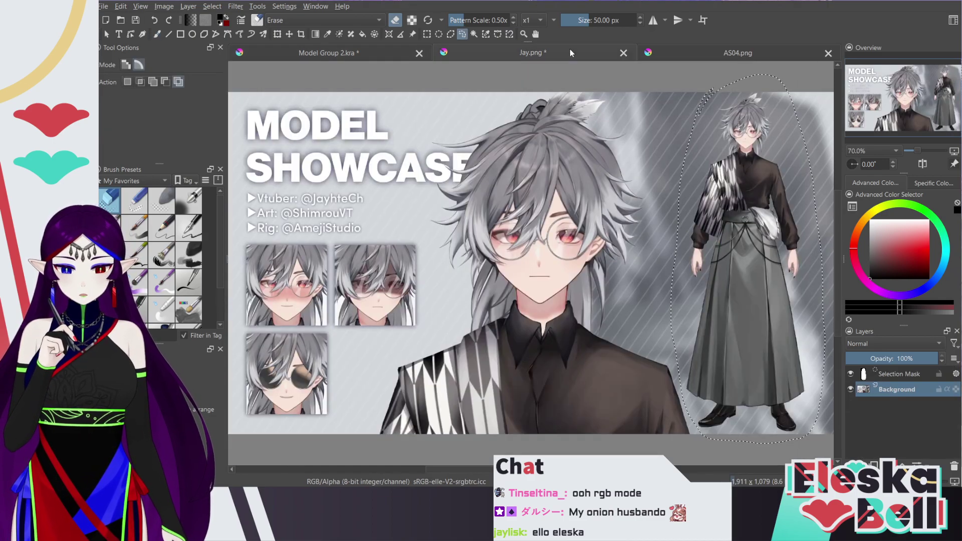
pyautogui.hotkey('ctrl', 'shift', 'a')
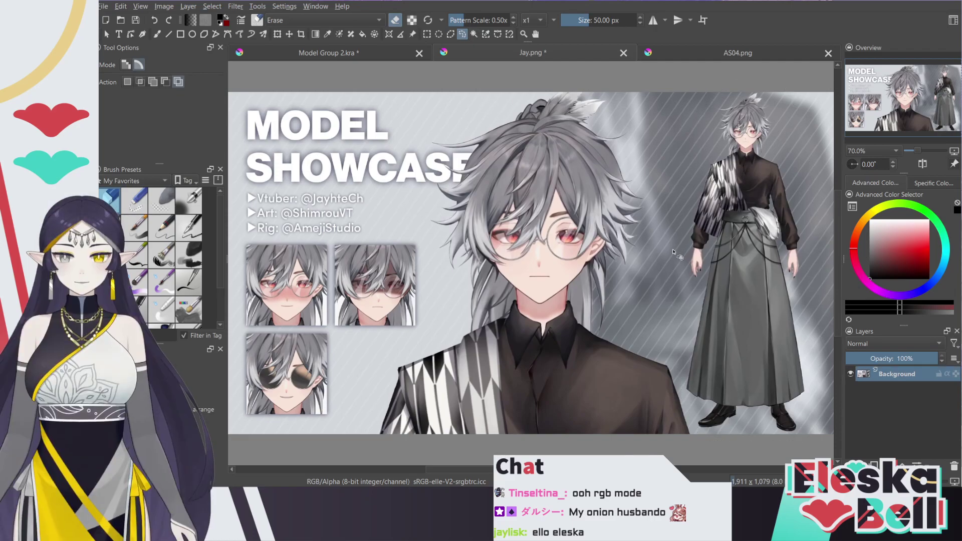
pyautogui.moveTo(906, 99); pyautogui.dragTo(867, 114)
pyautogui.scroll(3, 866, 122)
pyautogui.scroll(-4, 867, 113)
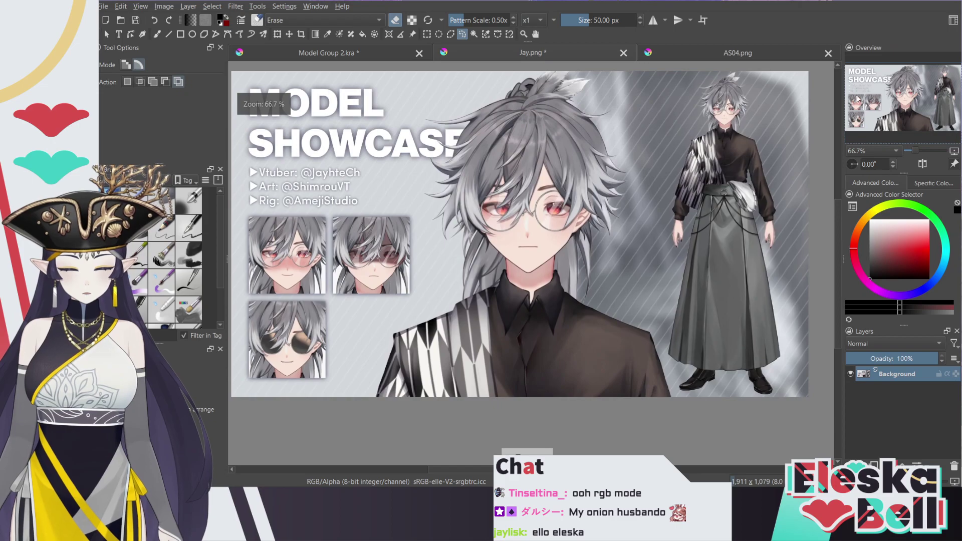
pyautogui.click(391, 56)
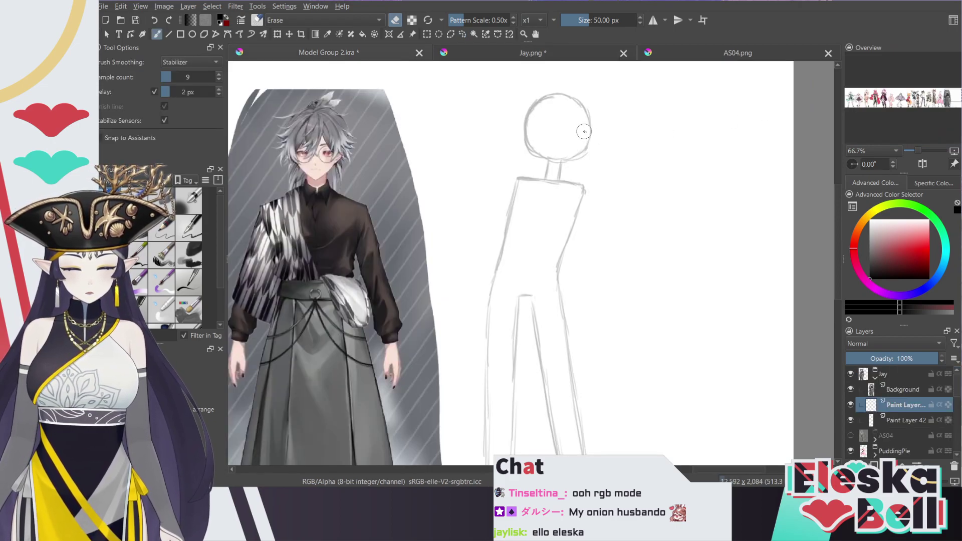
# Draw a vertical centre line and a curved eye line as face guides across Jay's head circle
pyautogui.press('e')
pyautogui.moveTo(559, 133); pyautogui.dragTo(634, 177)
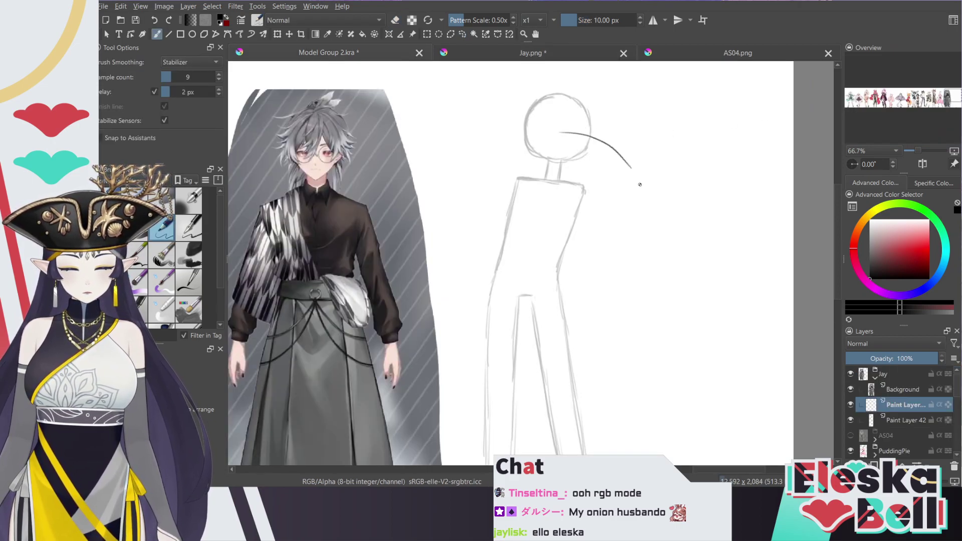
pyautogui.hotkey('ctrl', 'z')
pyautogui.moveTo(566, 104); pyautogui.dragTo(569, 156)
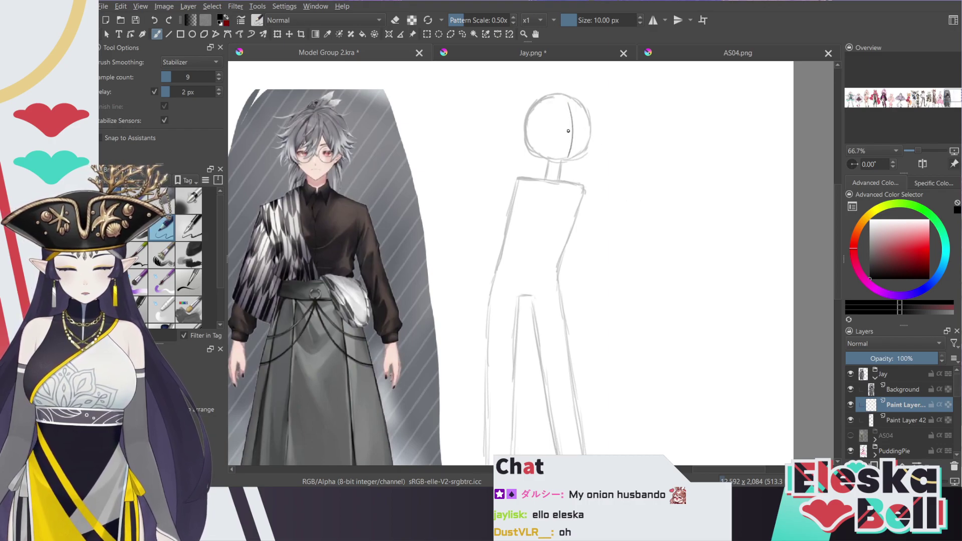
pyautogui.moveTo(544, 123); pyautogui.dragTo(605, 148)
pyautogui.hotkey('ctrl', 'z')
pyautogui.moveTo(537, 124); pyautogui.dragTo(606, 139)
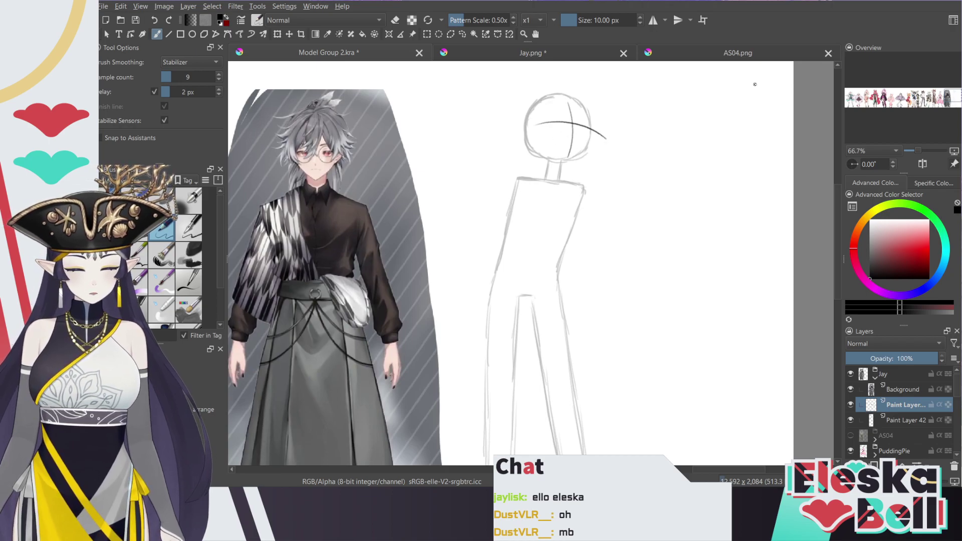
# Try roughing in a raised arm beside the head and a forearm folded across the torso, then erase both
pyautogui.moveTo(942, 100); pyautogui.dragTo(953, 95)
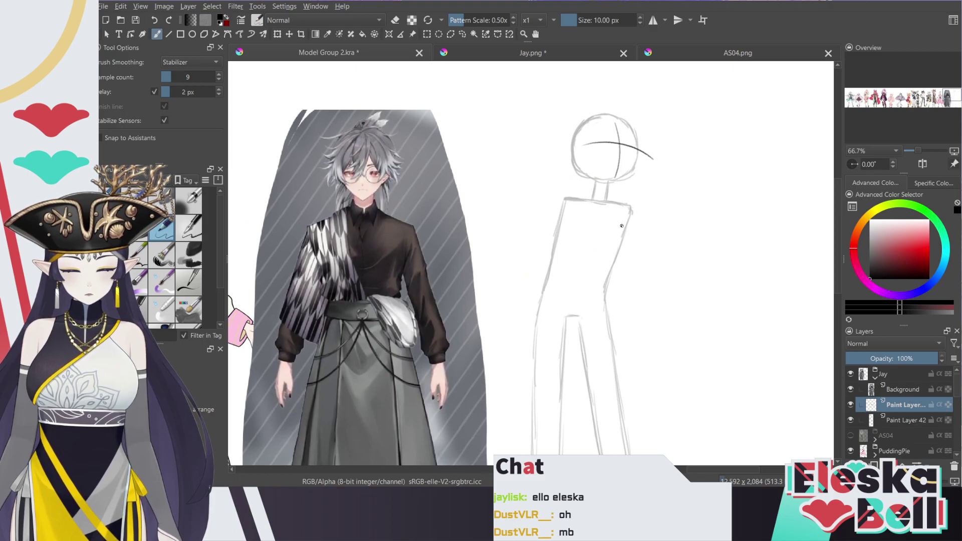
pyautogui.moveTo(626, 210); pyautogui.dragTo(601, 276)
pyautogui.hotkey('ctrl', 'z')
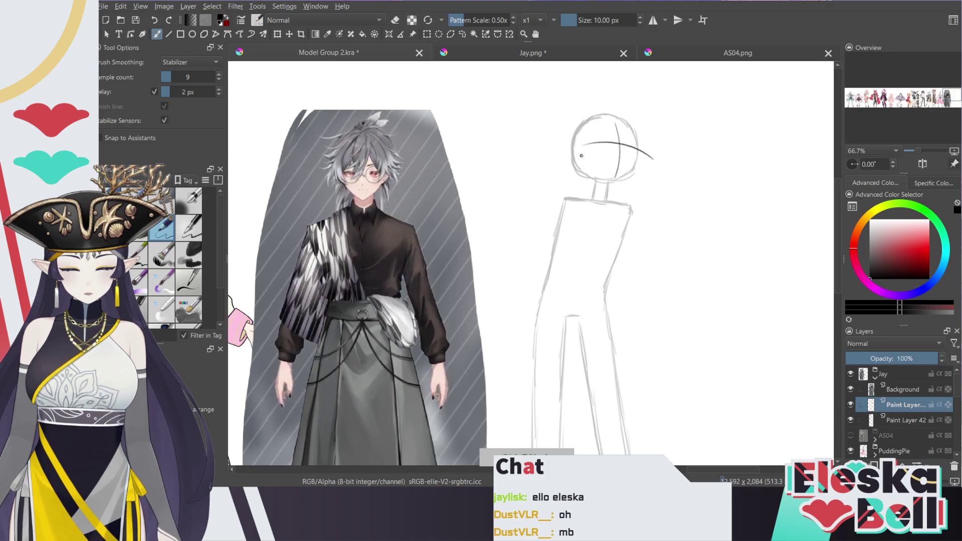
pyautogui.moveTo(585, 151)
pyautogui.mouseDown()
pyautogui.moveTo(547, 215)
pyautogui.moveTo(547, 222)
pyautogui.mouseUp()
pyautogui.moveTo(566, 173); pyautogui.dragTo(535, 245)
pyautogui.moveTo(630, 210)
pyautogui.mouseDown()
pyautogui.moveTo(637, 284)
pyautogui.moveTo(607, 289)
pyautogui.moveTo(541, 267)
pyautogui.moveTo(523, 244)
pyautogui.moveTo(557, 271)
pyautogui.moveTo(639, 291)
pyautogui.moveTo(632, 254)
pyautogui.mouseUp()
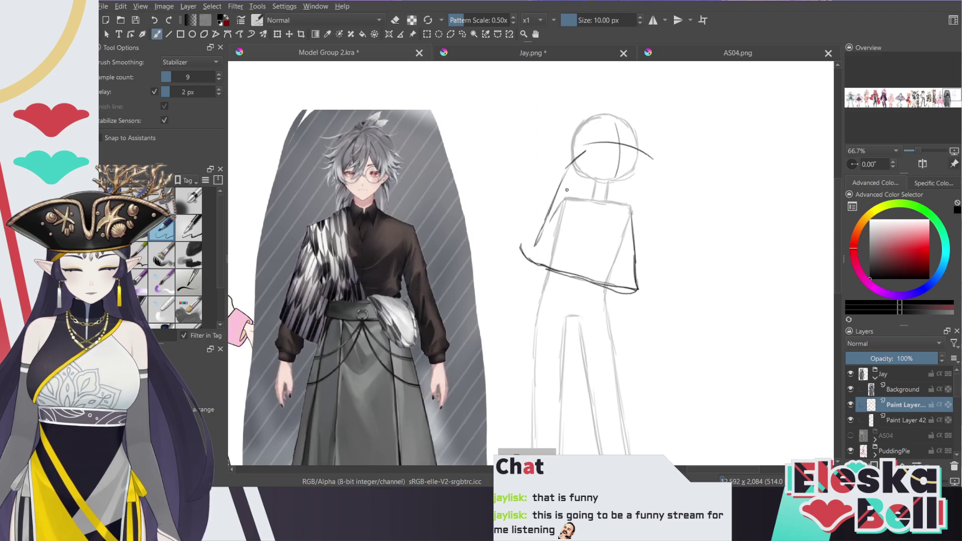
pyautogui.press('e')
pyautogui.moveTo(587, 149)
pyautogui.mouseDown()
pyautogui.moveTo(534, 265)
pyautogui.moveTo(606, 280)
pyautogui.moveTo(592, 284)
pyautogui.moveTo(641, 228)
pyautogui.moveTo(632, 221)
pyautogui.moveTo(626, 235)
pyautogui.mouseUp()
pyautogui.press('e')
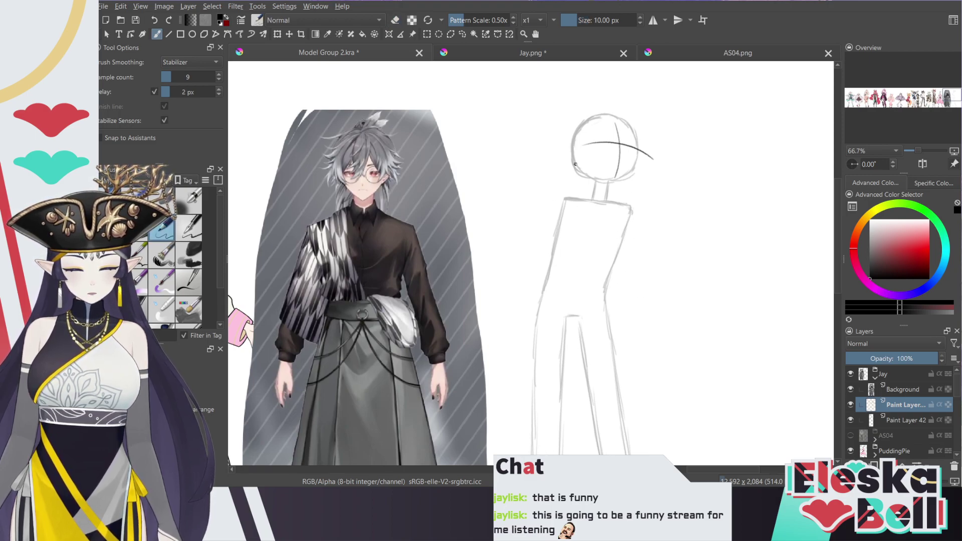
# Sketch two round glasses lenses with a bridge over the face and a longer vertical centre line
pyautogui.moveTo(557, 159)
pyautogui.mouseDown()
pyautogui.moveTo(586, 143)
pyautogui.moveTo(633, 152)
pyautogui.moveTo(609, 153)
pyautogui.moveTo(595, 132)
pyautogui.moveTo(616, 171)
pyautogui.moveTo(644, 143)
pyautogui.moveTo(654, 169)
pyautogui.moveTo(610, 178)
pyautogui.mouseUp()
pyautogui.press('e')
pyautogui.press('e')
pyautogui.moveTo(619, 142); pyautogui.dragTo(610, 181)
pyautogui.hotkey('ctrl', 'z')
pyautogui.hotkey('ctrl', 'z')
pyautogui.hotkey('ctrl', 'z')
pyautogui.moveTo(620, 132)
pyautogui.mouseDown()
pyautogui.moveTo(607, 191)
pyautogui.moveTo(617, 113)
pyautogui.moveTo(620, 141)
pyautogui.moveTo(610, 137)
pyautogui.moveTo(617, 143)
pyautogui.moveTo(604, 141)
pyautogui.moveTo(612, 138)
pyautogui.moveTo(592, 156)
pyautogui.moveTo(594, 149)
pyautogui.moveTo(599, 166)
pyautogui.moveTo(615, 156)
pyautogui.moveTo(605, 144)
pyautogui.moveTo(603, 168)
pyautogui.moveTo(596, 150)
pyautogui.moveTo(641, 156)
pyautogui.mouseUp()
pyautogui.press('e')
pyautogui.press('e')
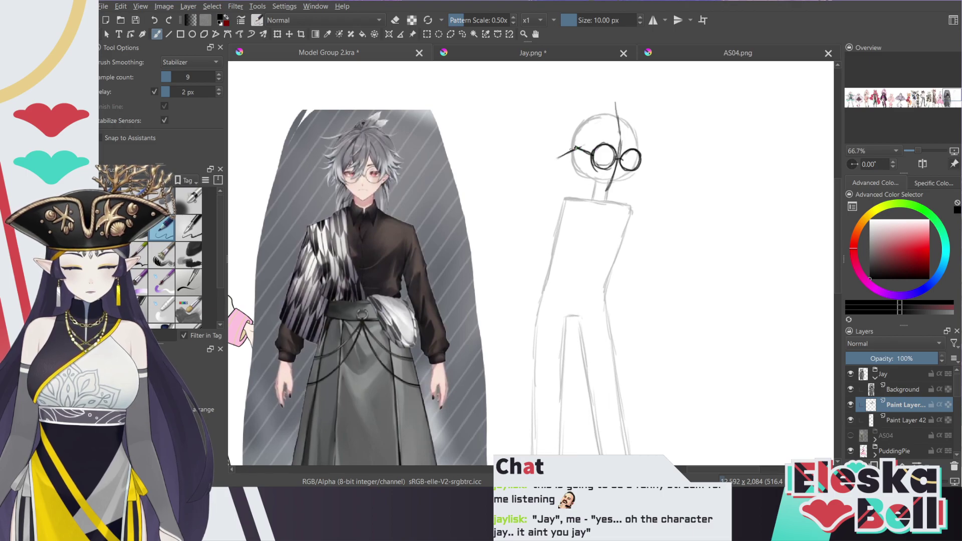
# Erase the glasses' side arm and try a rough hand with fingers reaching the near lens
pyautogui.press('e')
pyautogui.moveTo(557, 159); pyautogui.dragTo(595, 146)
pyautogui.press('e')
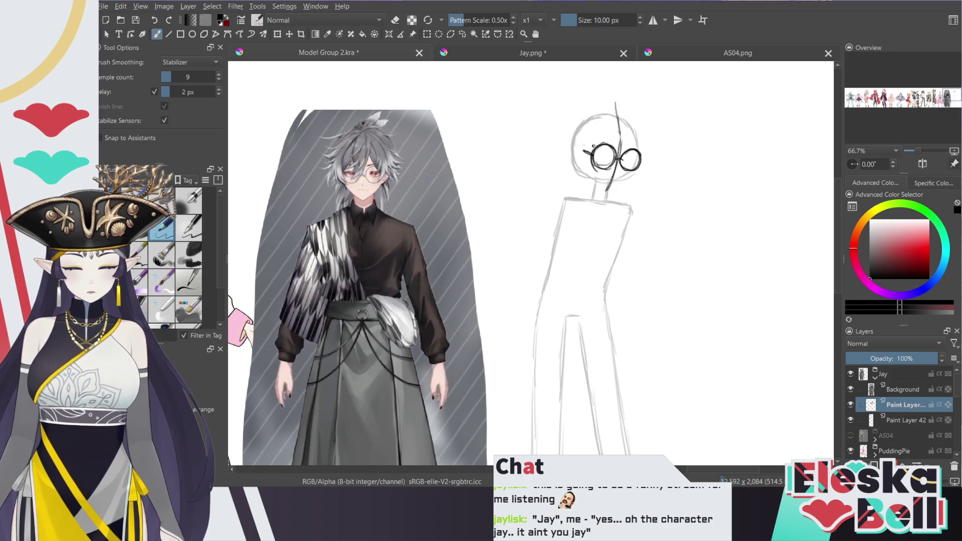
pyautogui.moveTo(586, 149); pyautogui.dragTo(560, 158)
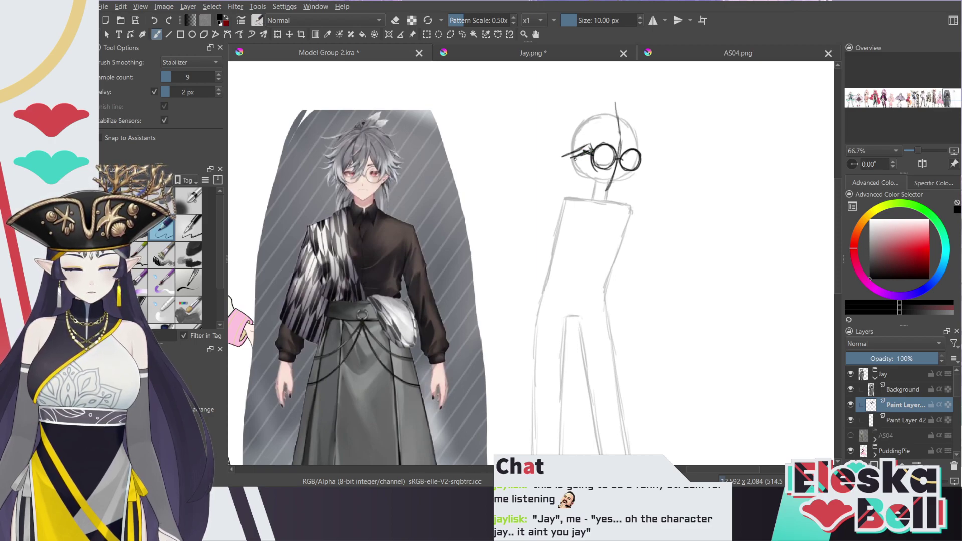
pyautogui.moveTo(560, 159)
pyautogui.mouseDown()
pyautogui.moveTo(552, 174)
pyautogui.moveTo(569, 178)
pyautogui.moveTo(574, 164)
pyautogui.mouseUp()
pyautogui.press('e')
pyautogui.press('e')
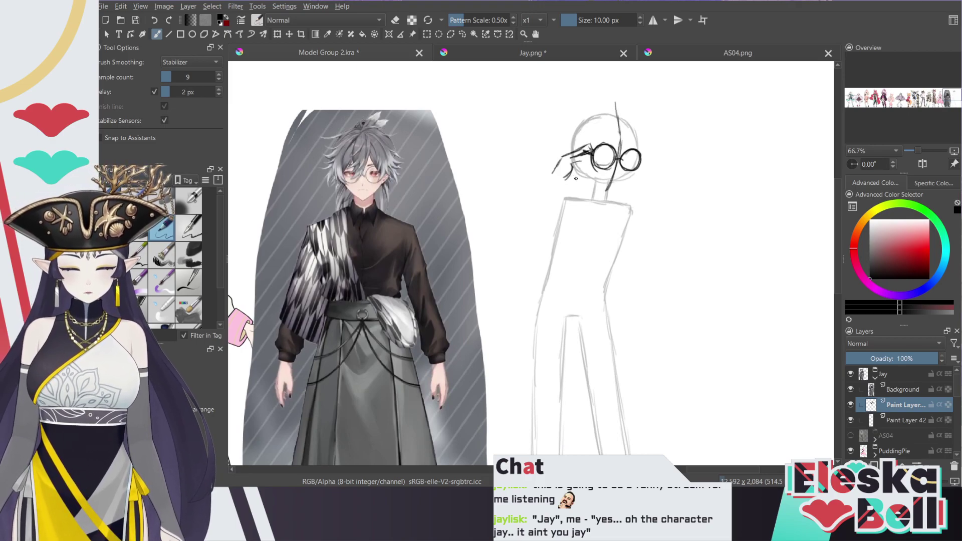
# Try reshaping the fingers and lower edge of the hand beside the glasses, then erase the hand strokes
pyautogui.press('e')
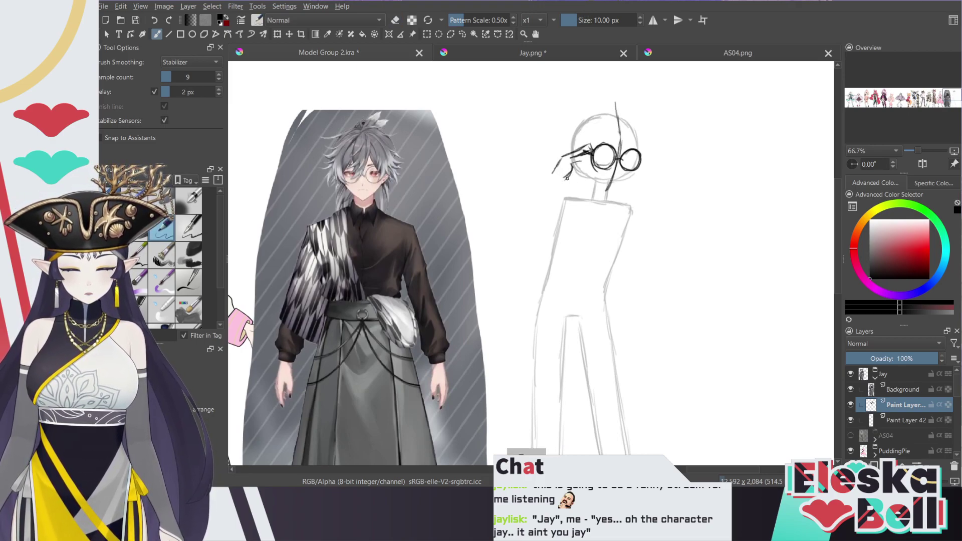
pyautogui.moveTo(567, 178); pyautogui.dragTo(577, 166)
pyautogui.press('e')
pyautogui.press('e')
pyautogui.press('e')
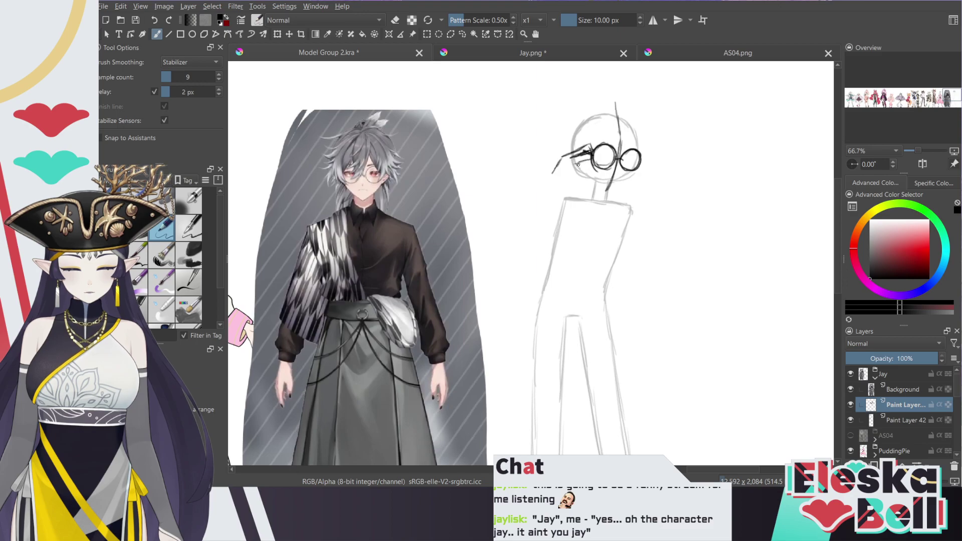
pyautogui.moveTo(584, 142)
pyautogui.mouseDown()
pyautogui.moveTo(564, 154)
pyautogui.moveTo(574, 142)
pyautogui.mouseUp()
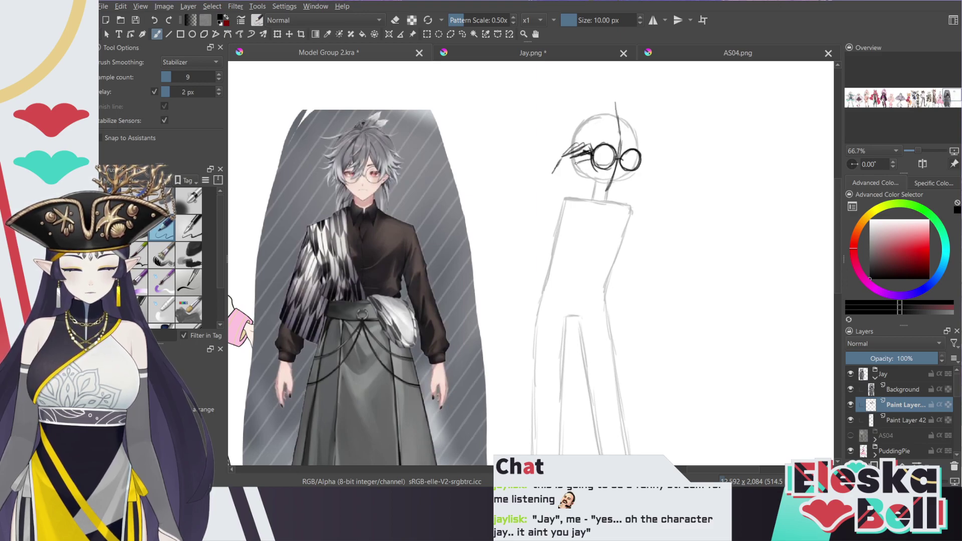
pyautogui.press('e')
pyautogui.moveTo(555, 176); pyautogui.dragTo(582, 140)
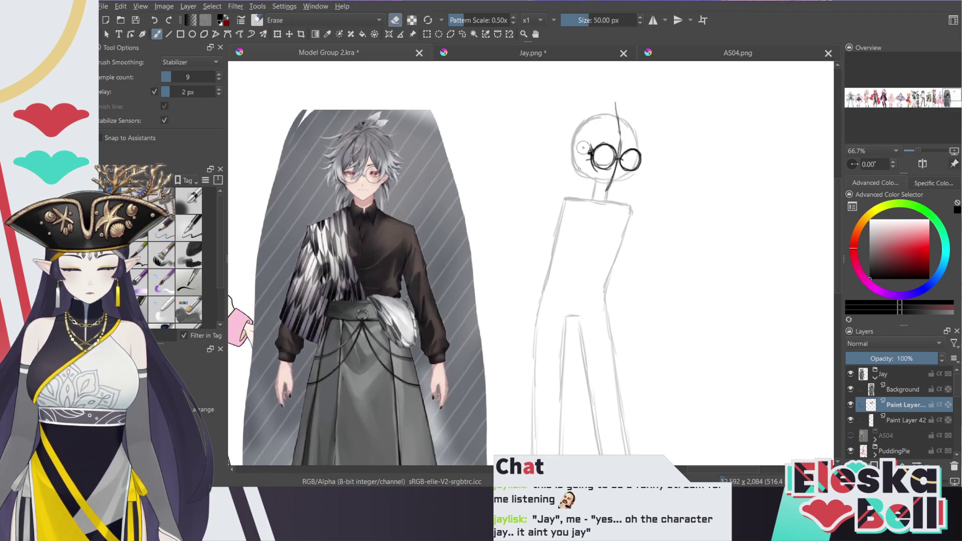
pyautogui.press('e')
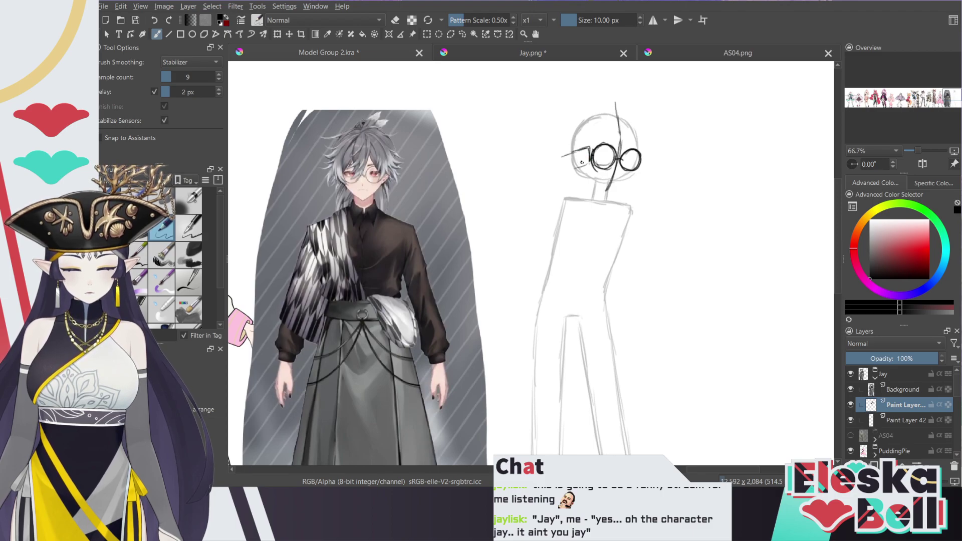
# Sketch a raised hand touching the near lens and its forearm running down to a bent elbow beside the torso
pyautogui.moveTo(557, 158)
pyautogui.mouseDown()
pyautogui.moveTo(547, 176)
pyautogui.moveTo(573, 138)
pyautogui.moveTo(576, 153)
pyautogui.moveTo(584, 150)
pyautogui.mouseUp()
pyautogui.press('e')
pyautogui.press('e')
pyautogui.press('e')
pyautogui.press('e')
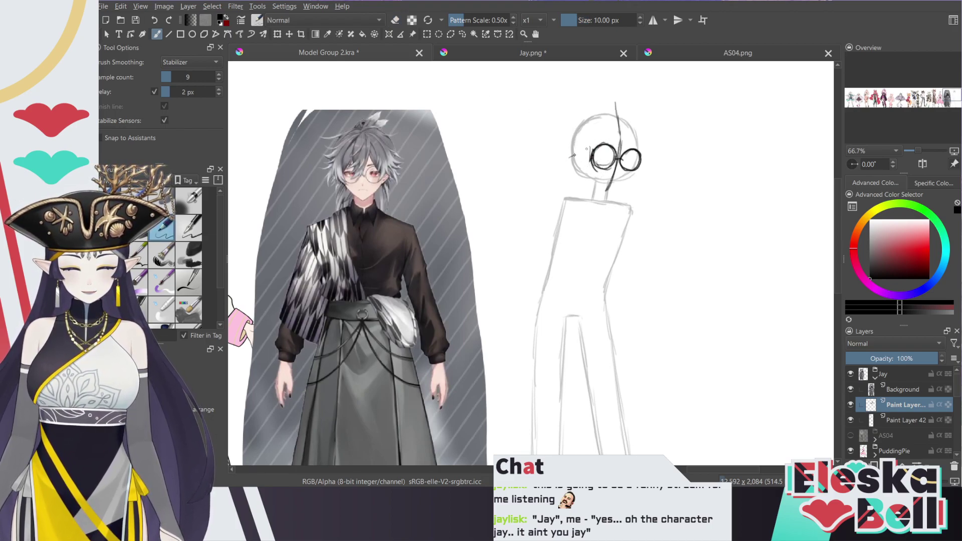
pyautogui.moveTo(593, 147); pyautogui.dragTo(564, 161)
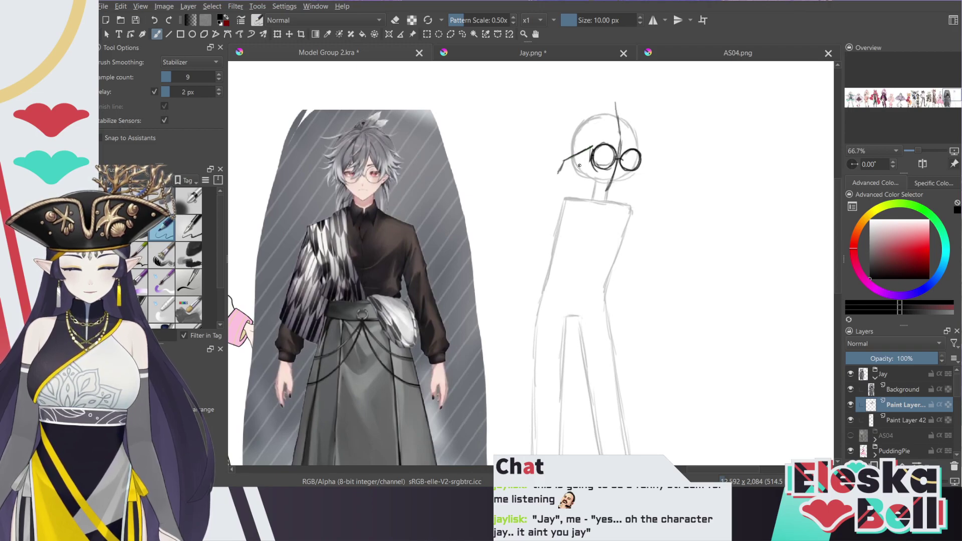
pyautogui.moveTo(579, 168)
pyautogui.mouseDown()
pyautogui.moveTo(592, 148)
pyautogui.moveTo(574, 177)
pyautogui.moveTo(555, 182)
pyautogui.moveTo(551, 190)
pyautogui.moveTo(576, 175)
pyautogui.moveTo(545, 206)
pyautogui.moveTo(533, 239)
pyautogui.moveTo(539, 250)
pyautogui.moveTo(556, 238)
pyautogui.mouseUp()
pyautogui.moveTo(566, 184)
pyautogui.mouseDown()
pyautogui.moveTo(560, 233)
pyautogui.moveTo(543, 249)
pyautogui.mouseUp()
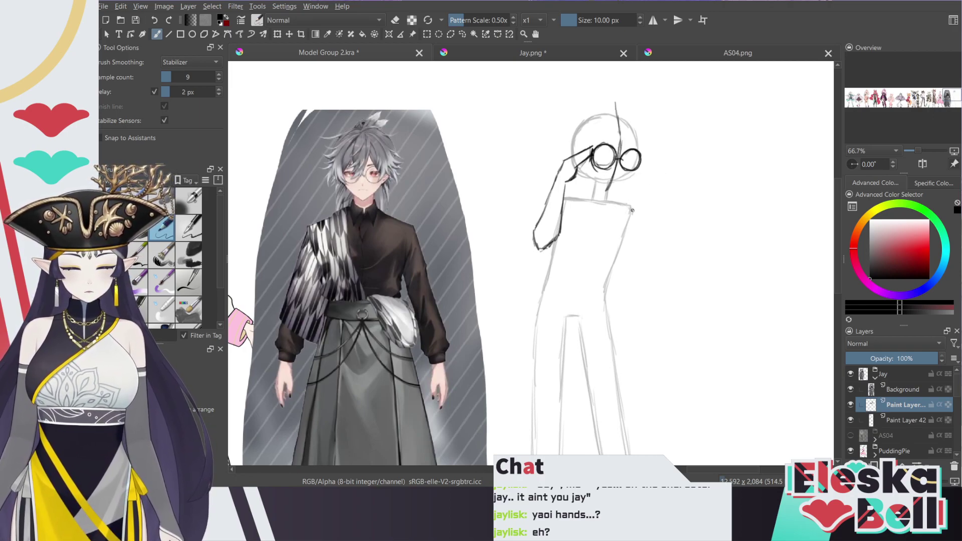
# Try sketching the opposite shoulder and upper arm down the side of the torso, then undo the strokes
pyautogui.moveTo(629, 204); pyautogui.dragTo(627, 288)
pyautogui.hotkey('ctrl', 'z')
pyautogui.hotkey('ctrl', 'z')
pyautogui.hotkey('ctrl', 'z')
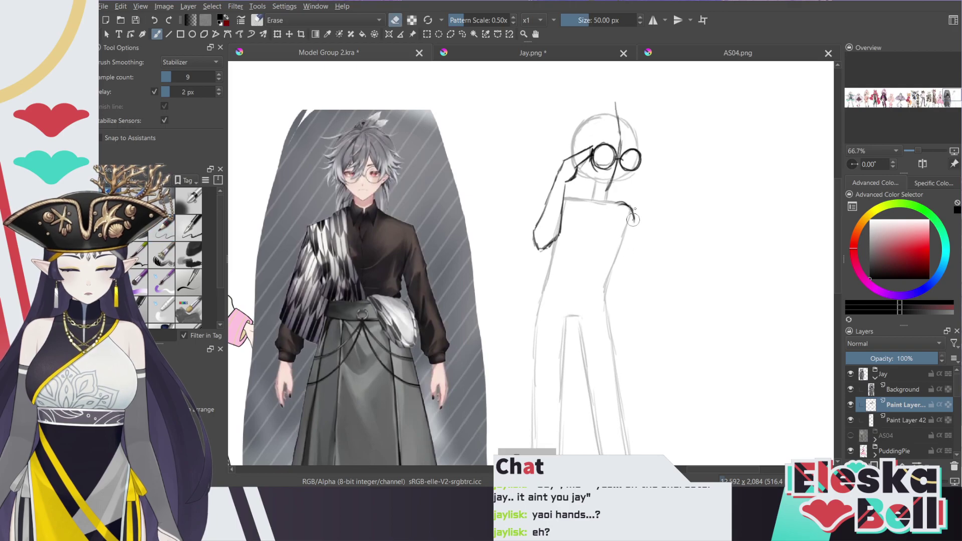
# Sketch a hand supporting the raised elbow and the outer line of the opposite upper arm
pyautogui.moveTo(534, 239)
pyautogui.mouseDown()
pyautogui.moveTo(525, 245)
pyautogui.moveTo(530, 256)
pyautogui.moveTo(610, 247)
pyautogui.moveTo(621, 259)
pyautogui.mouseUp()
pyautogui.press('e')
pyautogui.press('e')
pyautogui.moveTo(559, 261); pyautogui.dragTo(622, 273)
pyautogui.moveTo(631, 208); pyautogui.dragTo(638, 261)
pyautogui.press('e')
pyautogui.moveTo(571, 254)
pyautogui.mouseDown()
pyautogui.moveTo(574, 266)
pyautogui.moveTo(599, 257)
pyautogui.moveTo(621, 278)
pyautogui.moveTo(627, 253)
pyautogui.mouseUp()
pyautogui.press('e')
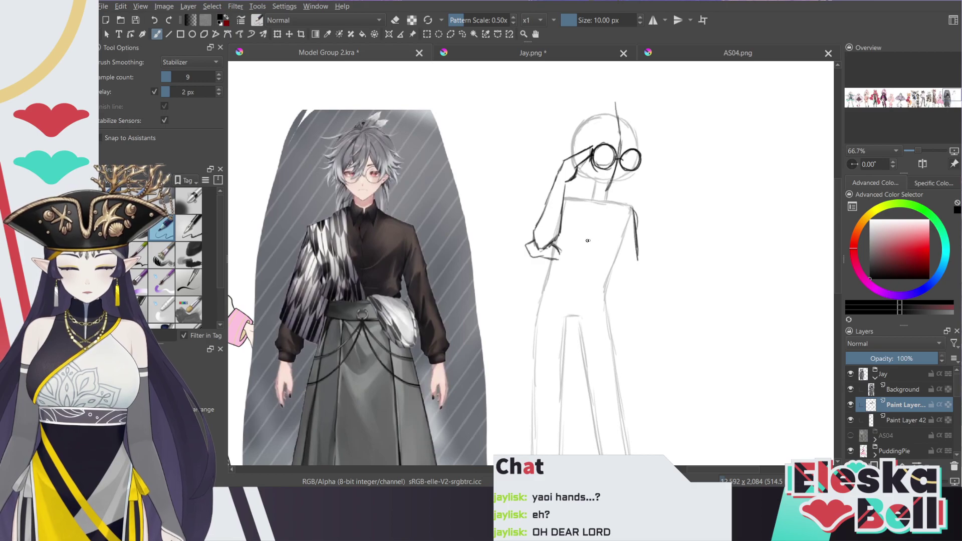
# Try sketching the upper and lower edges of a folded forearm across the torso, then erase the upper edge
pyautogui.press('e')
pyautogui.moveTo(555, 260); pyautogui.dragTo(621, 290)
pyautogui.moveTo(637, 241)
pyautogui.mouseDown()
pyautogui.moveTo(636, 272)
pyautogui.moveTo(629, 261)
pyautogui.moveTo(574, 259)
pyautogui.mouseUp()
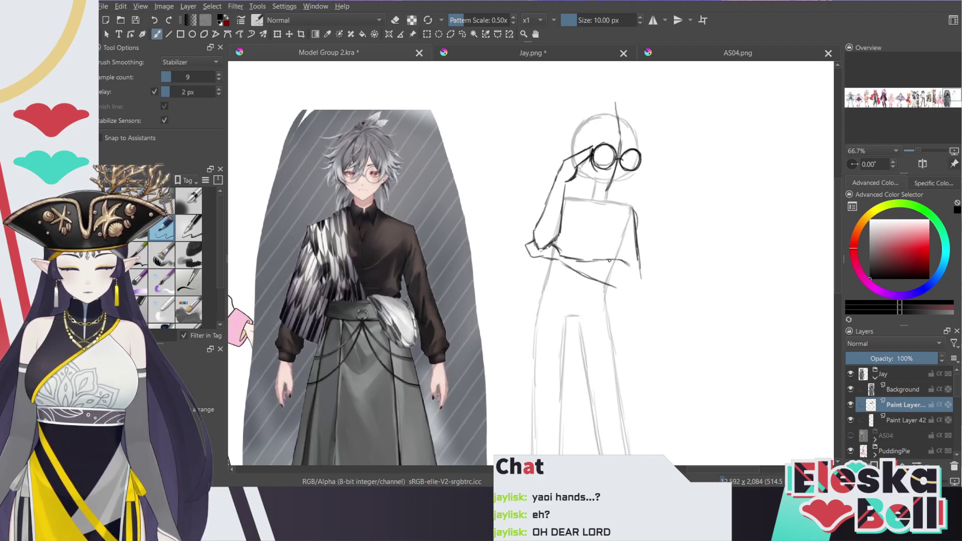
pyautogui.press('e')
pyautogui.moveTo(630, 265)
pyautogui.mouseDown()
pyautogui.moveTo(583, 249)
pyautogui.moveTo(562, 253)
pyautogui.mouseUp()
pyautogui.press('e')
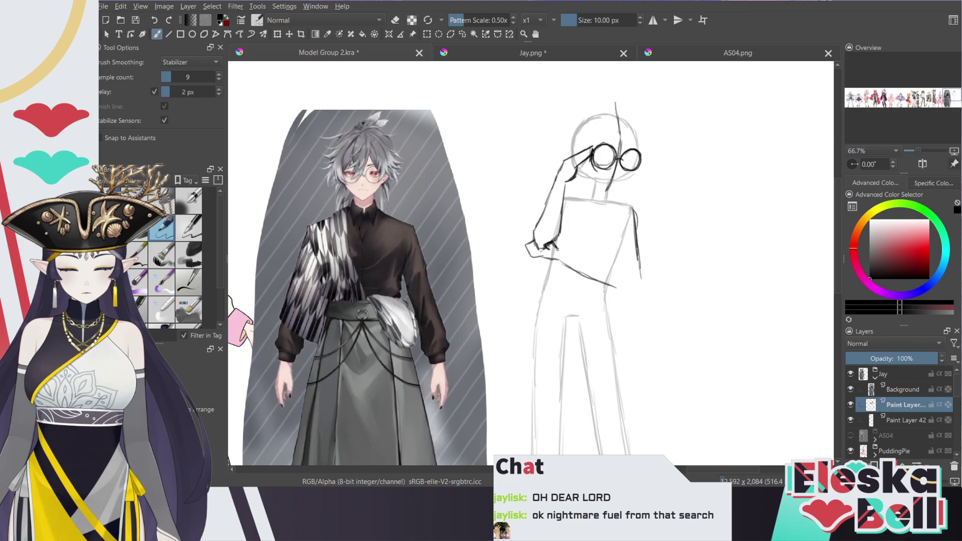
# Try closing the folded arm at a bent elbow with an inner upper-arm line, then erase the whole arm
pyautogui.moveTo(558, 248)
pyautogui.mouseDown()
pyautogui.moveTo(614, 263)
pyautogui.moveTo(640, 282)
pyautogui.moveTo(626, 294)
pyautogui.moveTo(610, 285)
pyautogui.mouseUp()
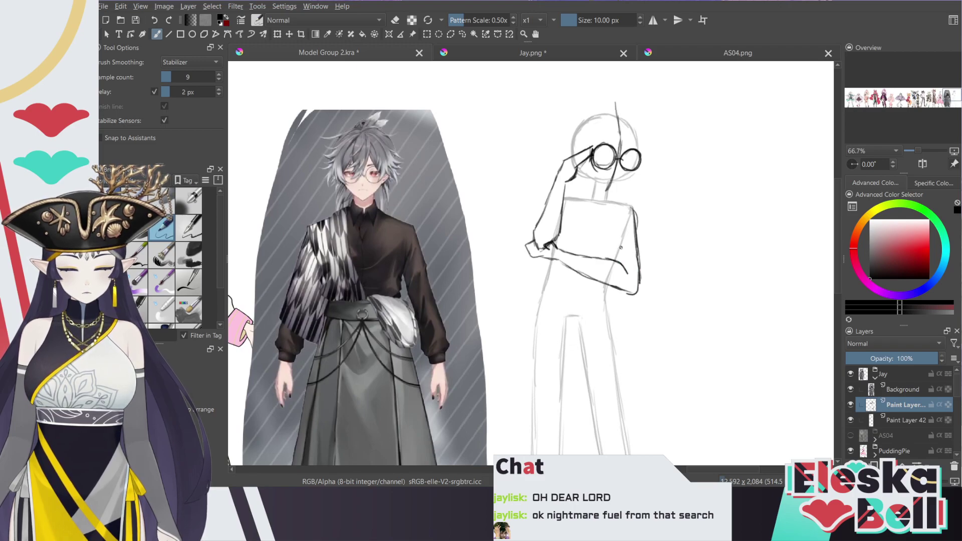
pyautogui.press('e')
pyautogui.moveTo(621, 248)
pyautogui.mouseDown()
pyautogui.moveTo(622, 261)
pyautogui.moveTo(616, 231)
pyautogui.moveTo(619, 261)
pyautogui.mouseUp()
pyautogui.press('e')
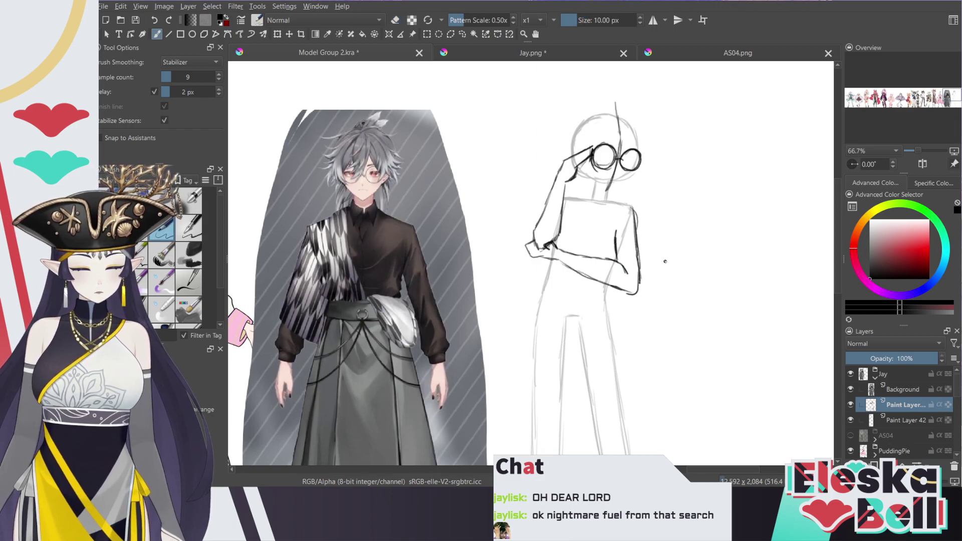
pyautogui.press('e')
pyautogui.moveTo(567, 276)
pyautogui.mouseDown()
pyautogui.moveTo(573, 245)
pyautogui.moveTo(586, 288)
pyautogui.moveTo(626, 280)
pyautogui.moveTo(638, 245)
pyautogui.moveTo(632, 210)
pyautogui.moveTo(615, 251)
pyautogui.mouseUp()
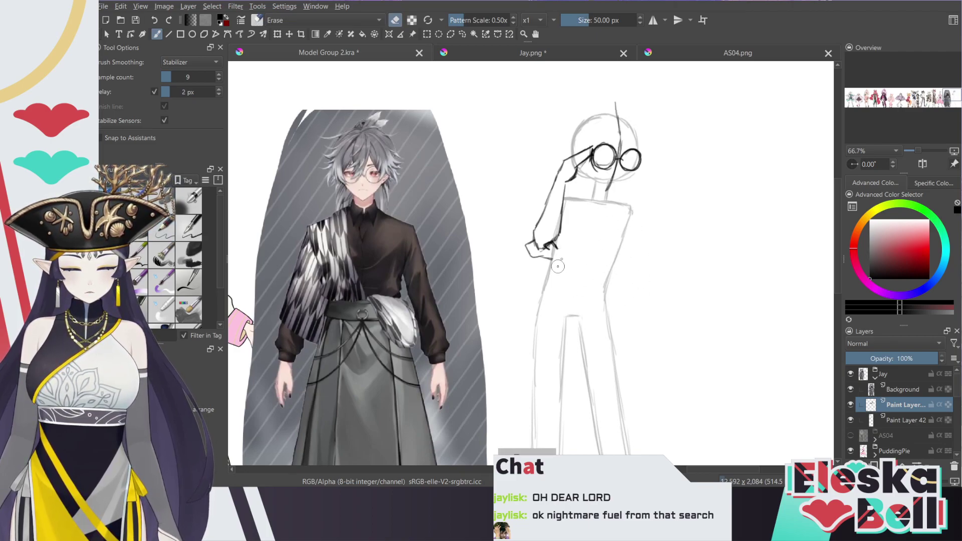
pyautogui.press('e')
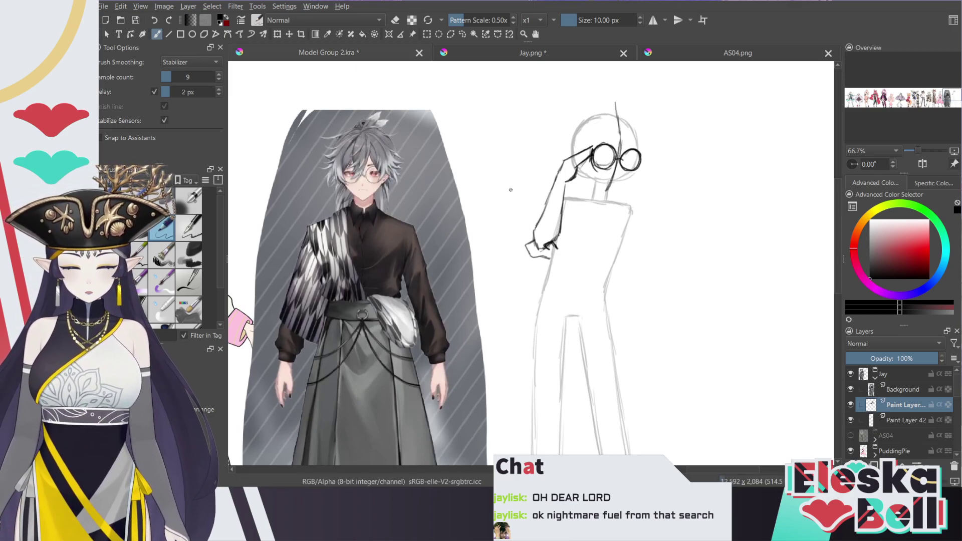
# Rework the thumb and fingertips of the hand supporting the raised elbow, cleaning up stray marks at the wrist
pyautogui.press('e')
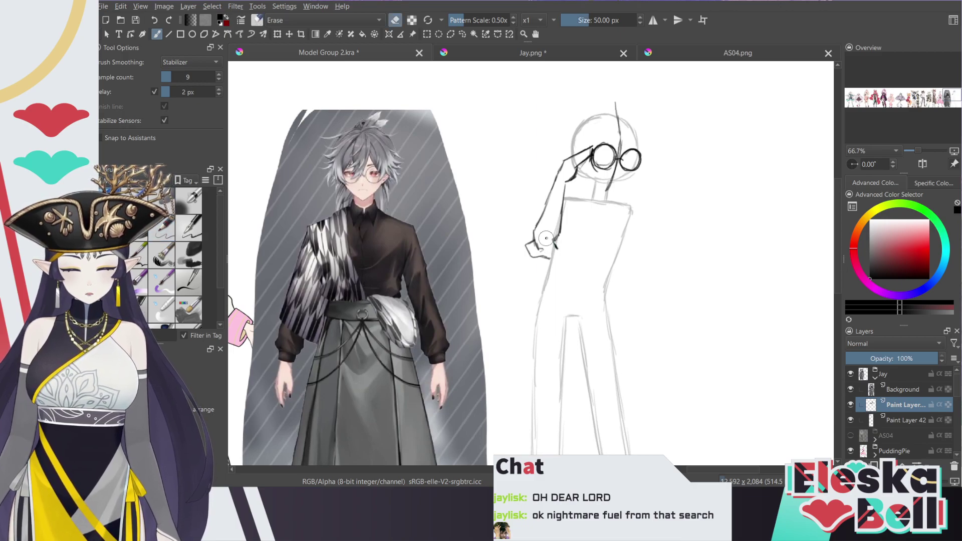
pyautogui.press('e')
pyautogui.moveTo(552, 235); pyautogui.dragTo(549, 249)
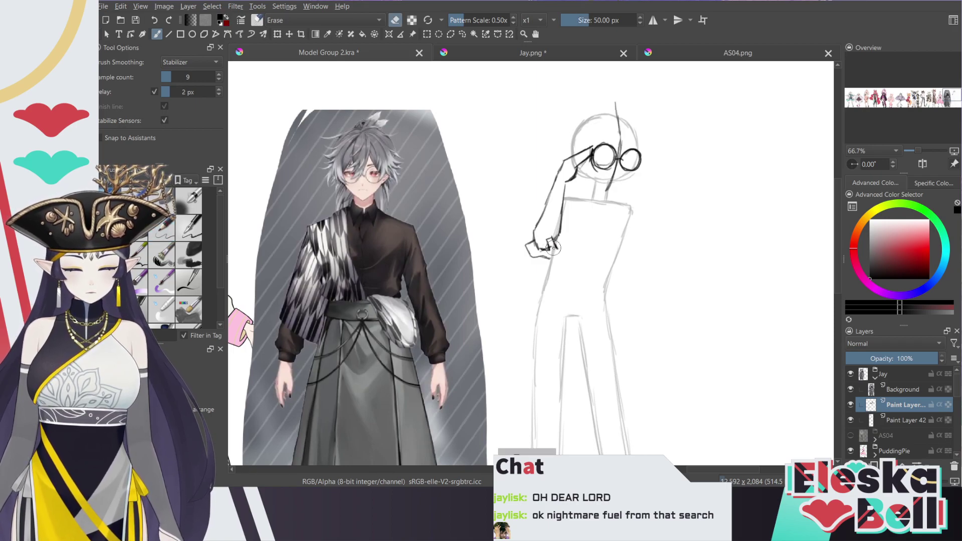
pyautogui.moveTo(560, 255); pyautogui.dragTo(561, 258)
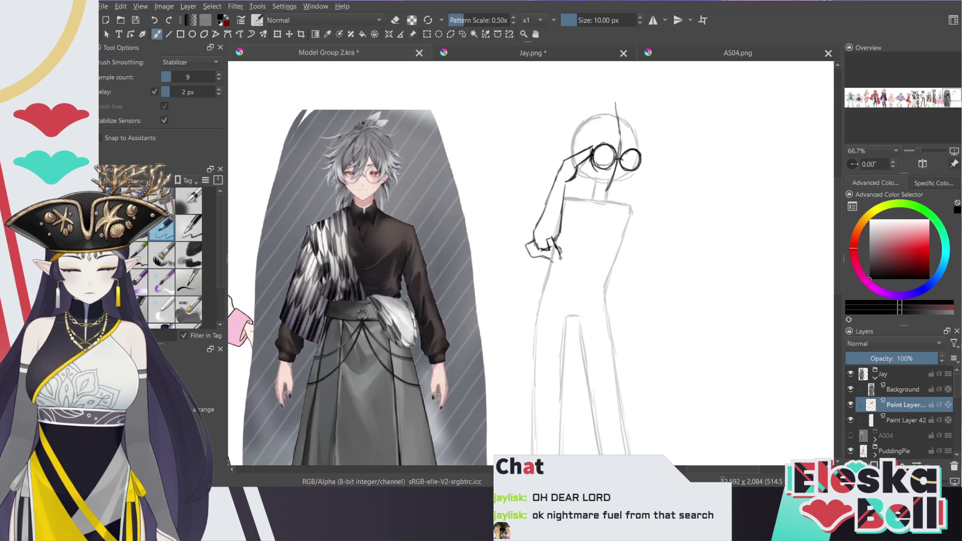
pyautogui.press('e')
pyautogui.moveTo(562, 253); pyautogui.dragTo(554, 259)
pyautogui.press('e')
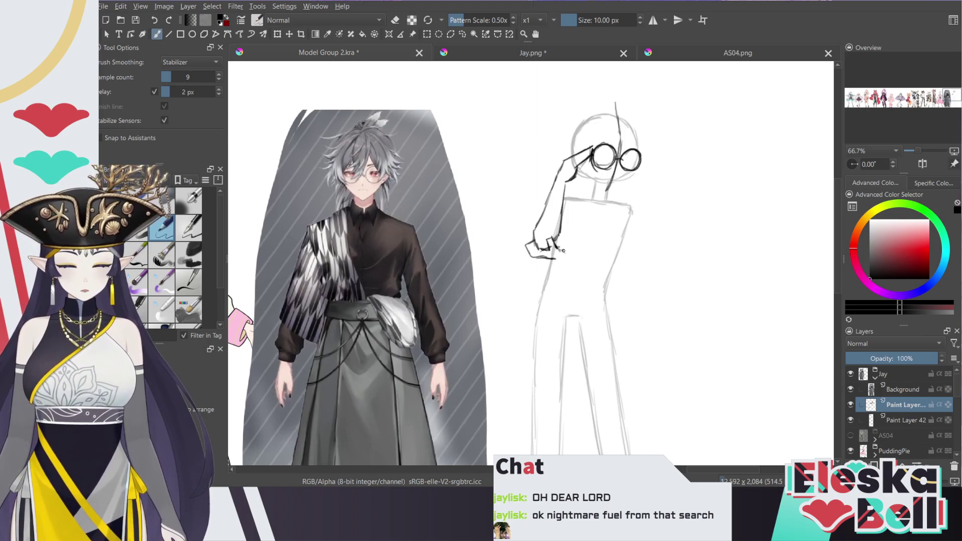
# Sketch the folded forearm from the supporting hand across the torso to a bent elbow, with the outer upper-arm line
pyautogui.moveTo(557, 260); pyautogui.dragTo(619, 283)
pyautogui.moveTo(560, 250)
pyautogui.mouseDown()
pyautogui.moveTo(624, 263)
pyautogui.moveTo(607, 255)
pyautogui.mouseUp()
pyautogui.moveTo(629, 217)
pyautogui.mouseDown()
pyautogui.moveTo(639, 284)
pyautogui.moveTo(611, 284)
pyautogui.moveTo(629, 302)
pyautogui.moveTo(643, 252)
pyautogui.moveTo(638, 286)
pyautogui.moveTo(617, 289)
pyautogui.moveTo(638, 286)
pyautogui.mouseUp()
pyautogui.press('e')
pyautogui.press('e')
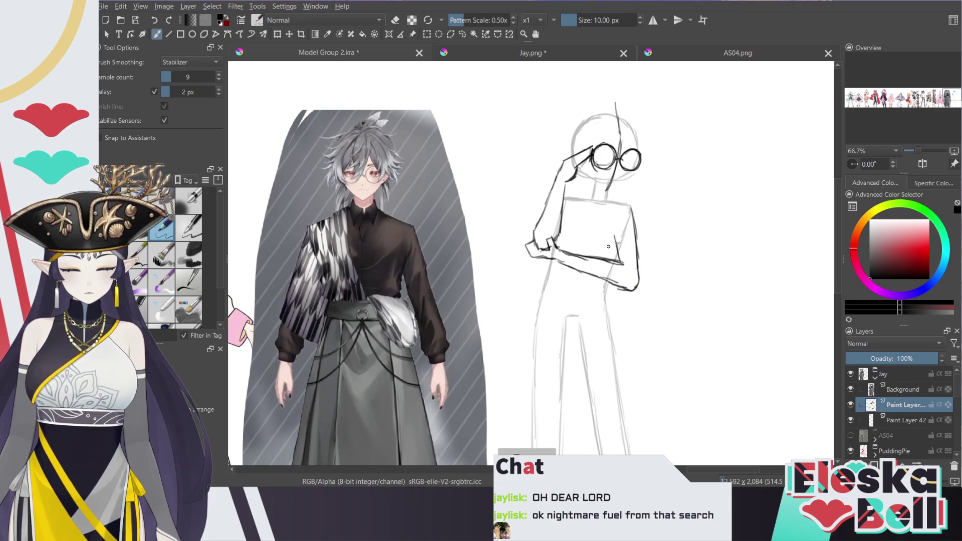
# Redraw the forearm's upper edge near the elbow crease and add the inner upper-arm line up to the shoulder
pyautogui.press('e')
pyautogui.press('e')
pyautogui.moveTo(617, 244)
pyautogui.mouseDown()
pyautogui.moveTo(620, 263)
pyautogui.moveTo(612, 251)
pyautogui.moveTo(600, 259)
pyautogui.moveTo(630, 273)
pyautogui.moveTo(567, 253)
pyautogui.mouseUp()
pyautogui.press('e')
pyautogui.press('e')
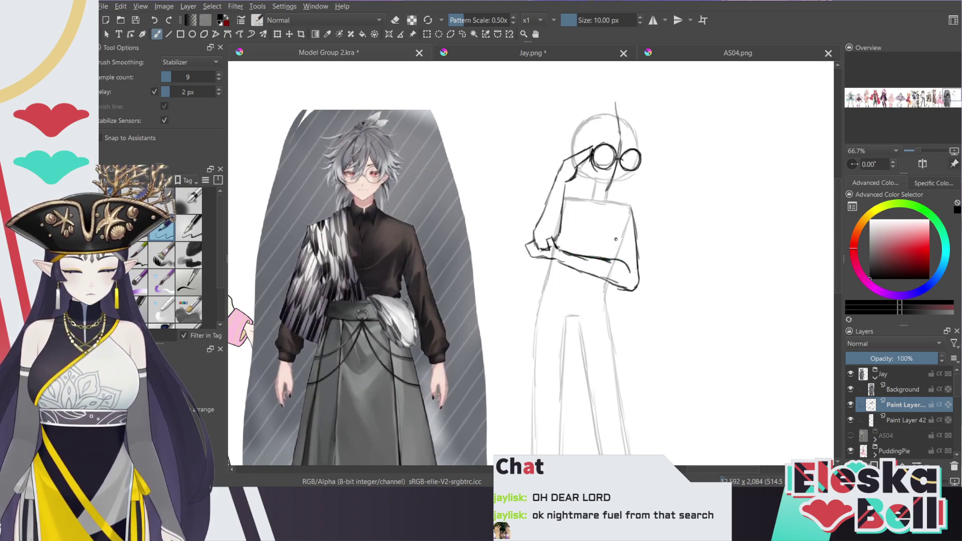
pyautogui.moveTo(615, 253); pyautogui.dragTo(617, 259)
pyautogui.moveTo(615, 225); pyautogui.dragTo(614, 244)
pyautogui.moveTo(617, 218); pyautogui.dragTo(629, 205)
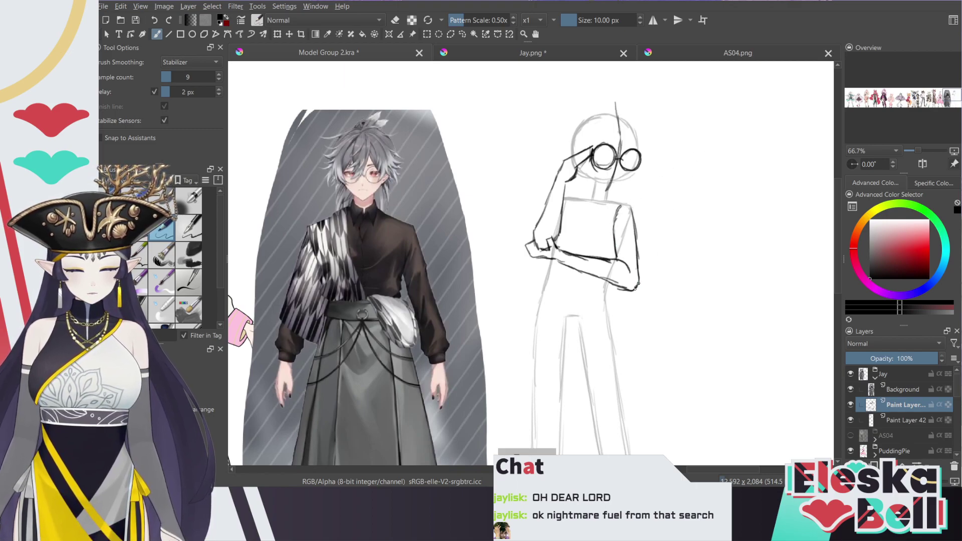
# Try trimming the folded arm's elbow corner and redrawing the outer upper-arm line wider around the elbow
pyautogui.press('e')
pyautogui.moveTo(614, 285); pyautogui.dragTo(631, 287)
pyautogui.press('/')
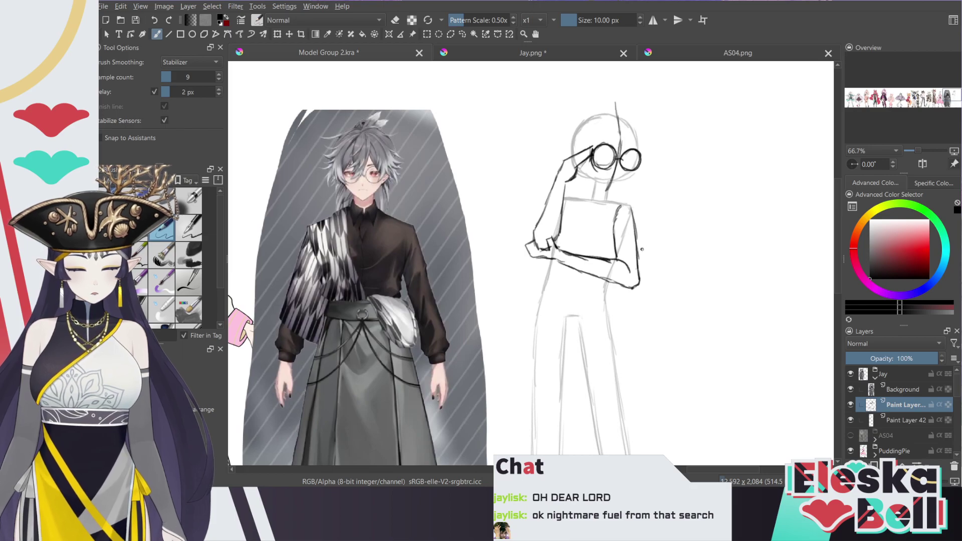
pyautogui.press('e')
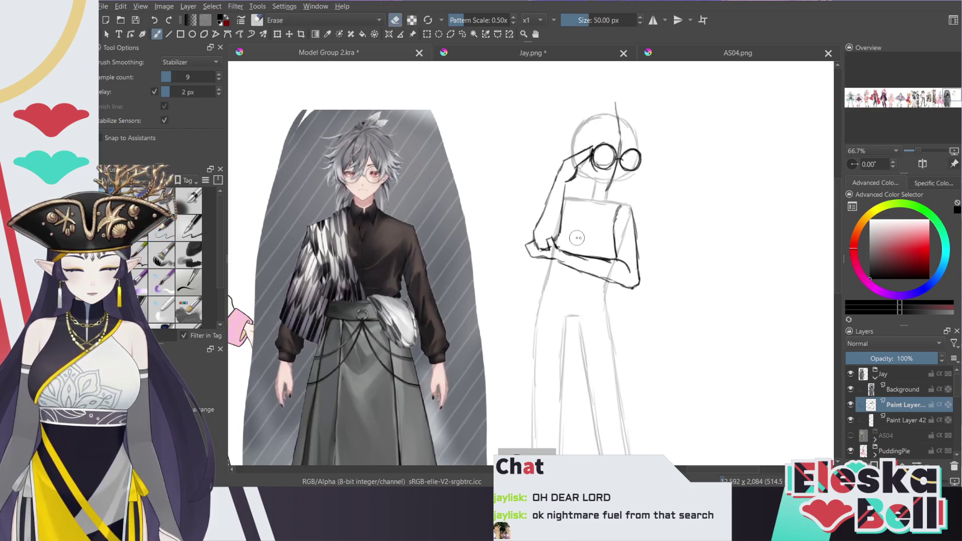
pyautogui.press('e')
pyautogui.press('e')
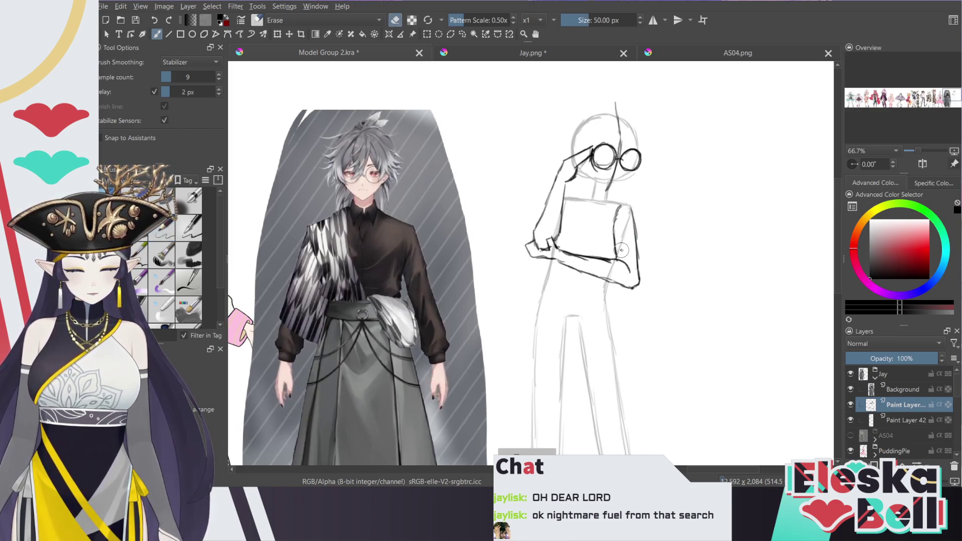
pyautogui.moveTo(630, 210); pyautogui.dragTo(640, 280)
pyautogui.moveTo(628, 230)
pyautogui.mouseDown()
pyautogui.moveTo(616, 250)
pyautogui.moveTo(618, 208)
pyautogui.moveTo(643, 259)
pyautogui.moveTo(647, 283)
pyautogui.moveTo(634, 288)
pyautogui.mouseUp()
pyautogui.press('e')
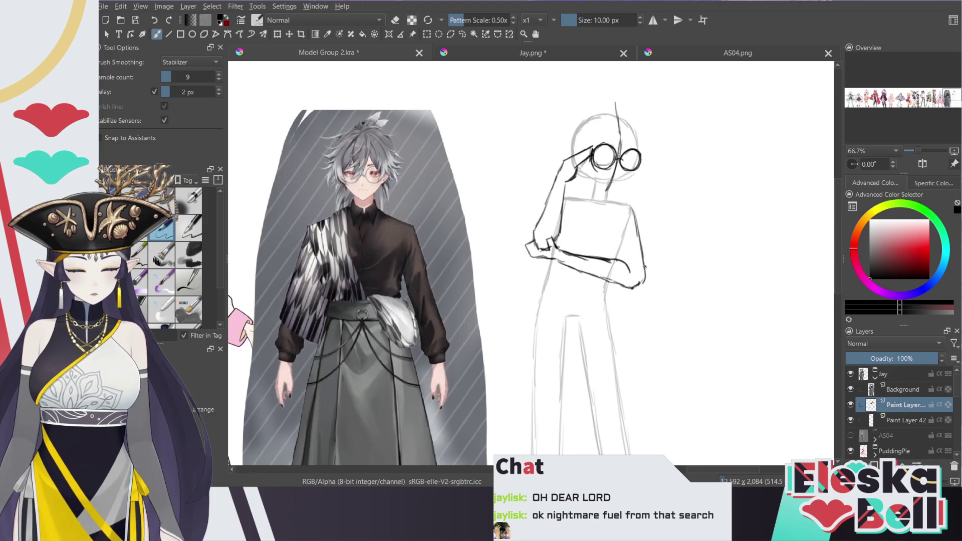
# Redraw the folded arm's inner and outer upper-arm lines down to a narrower, rounded elbow and clean up its crease
pyautogui.moveTo(619, 228); pyautogui.dragTo(622, 252)
pyautogui.press('e')
pyautogui.moveTo(634, 213); pyautogui.dragTo(646, 283)
pyautogui.moveTo(631, 250)
pyautogui.mouseDown()
pyautogui.moveTo(634, 287)
pyautogui.moveTo(617, 287)
pyautogui.moveTo(619, 261)
pyautogui.moveTo(629, 269)
pyautogui.moveTo(625, 284)
pyautogui.mouseUp()
pyautogui.press('/')
pyautogui.moveTo(631, 205); pyautogui.dragTo(635, 279)
pyautogui.moveTo(633, 242)
pyautogui.mouseDown()
pyautogui.moveTo(633, 283)
pyautogui.moveTo(622, 285)
pyautogui.moveTo(611, 235)
pyautogui.moveTo(621, 212)
pyautogui.moveTo(612, 235)
pyautogui.mouseUp()
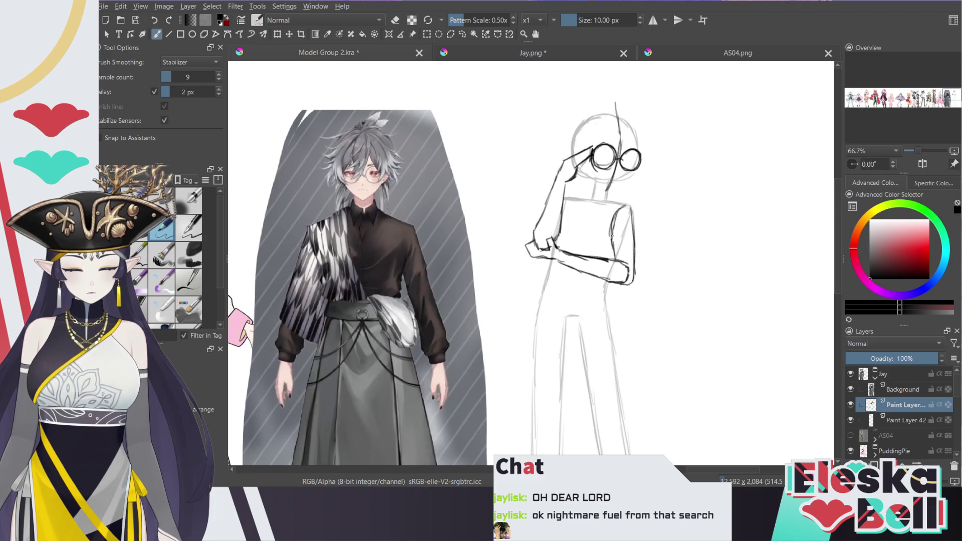
pyautogui.press('e')
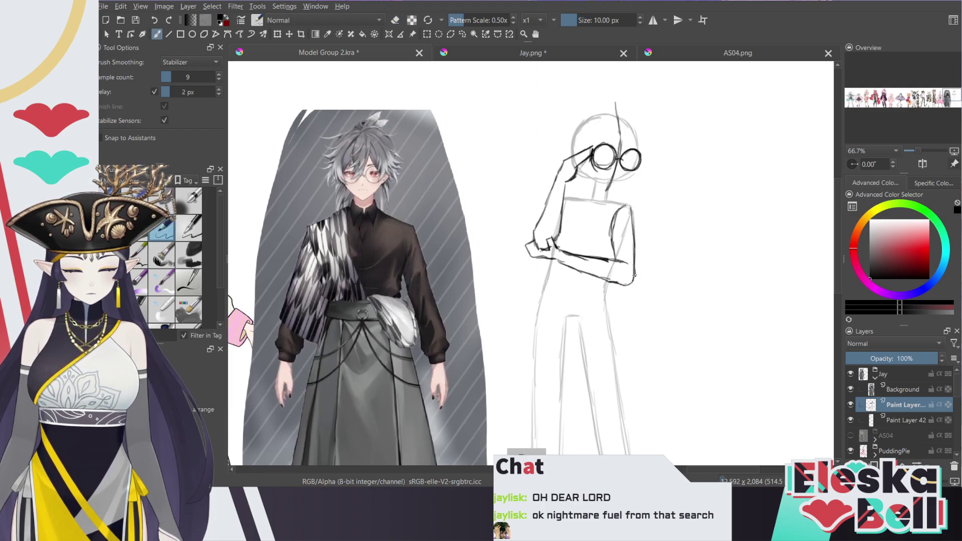
# Erase the outer fingers of the hand supporting the raised elbow and redraw them slightly lower
pyautogui.moveTo(548, 257)
pyautogui.mouseDown()
pyautogui.moveTo(528, 248)
pyautogui.moveTo(532, 260)
pyautogui.moveTo(548, 261)
pyautogui.mouseUp()
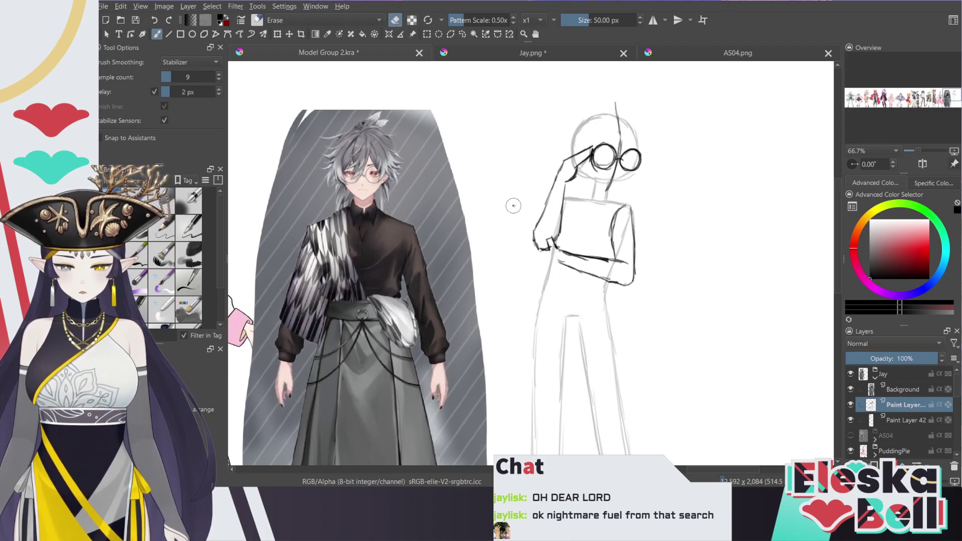
pyautogui.press('e')
pyautogui.moveTo(558, 261)
pyautogui.mouseDown()
pyautogui.moveTo(542, 262)
pyautogui.moveTo(526, 247)
pyautogui.moveTo(535, 241)
pyautogui.moveTo(537, 262)
pyautogui.moveTo(547, 261)
pyautogui.mouseUp()
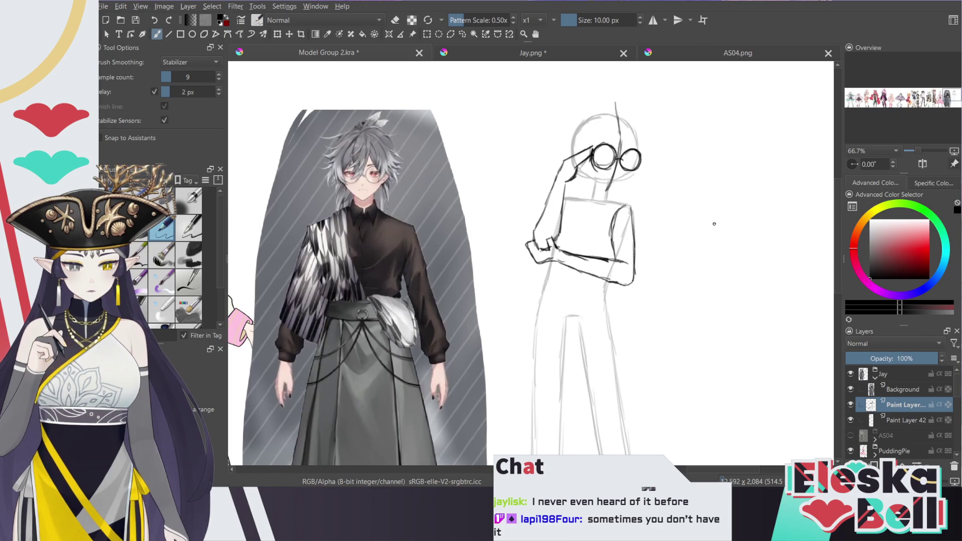
# Erase the dark vertical guide line through the face together with the bridge between the lenses
pyautogui.scroll(-2, 838, 195)
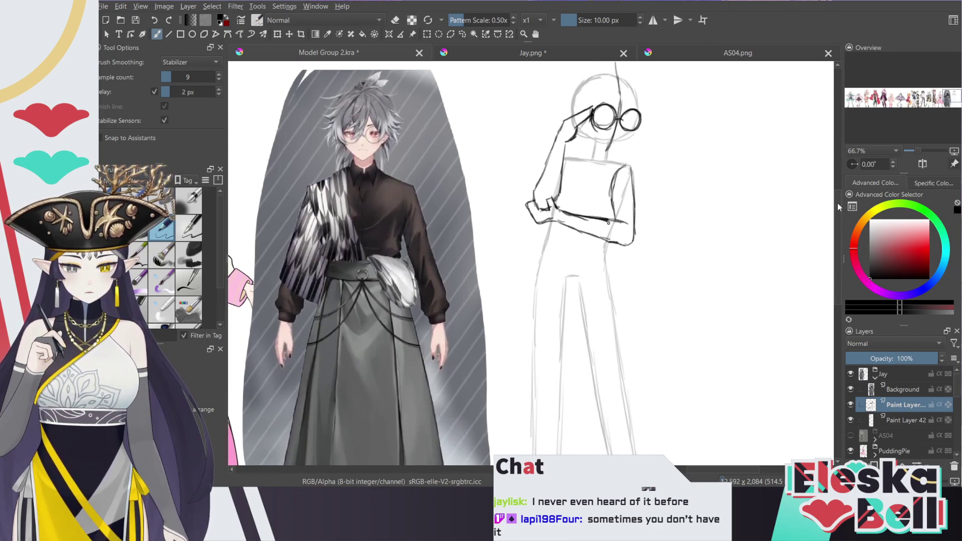
pyautogui.press('-')
pyautogui.press('+')
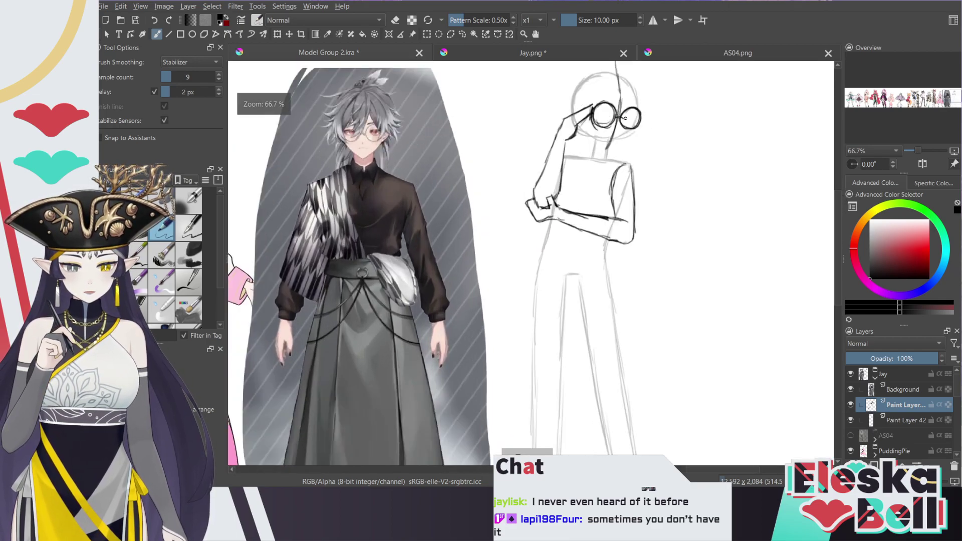
pyautogui.press('e')
pyautogui.moveTo(626, 103); pyautogui.dragTo(621, 64)
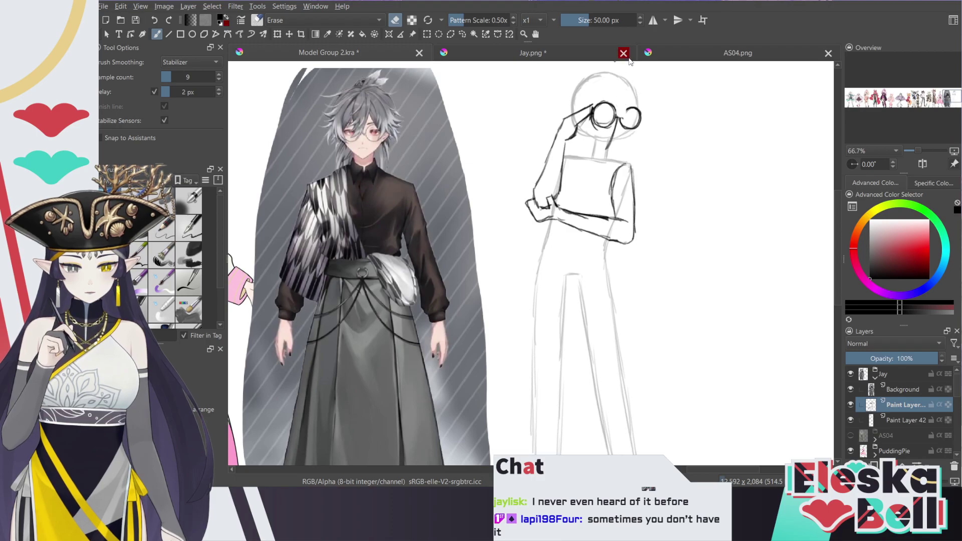
pyautogui.scroll(3, 838, 205)
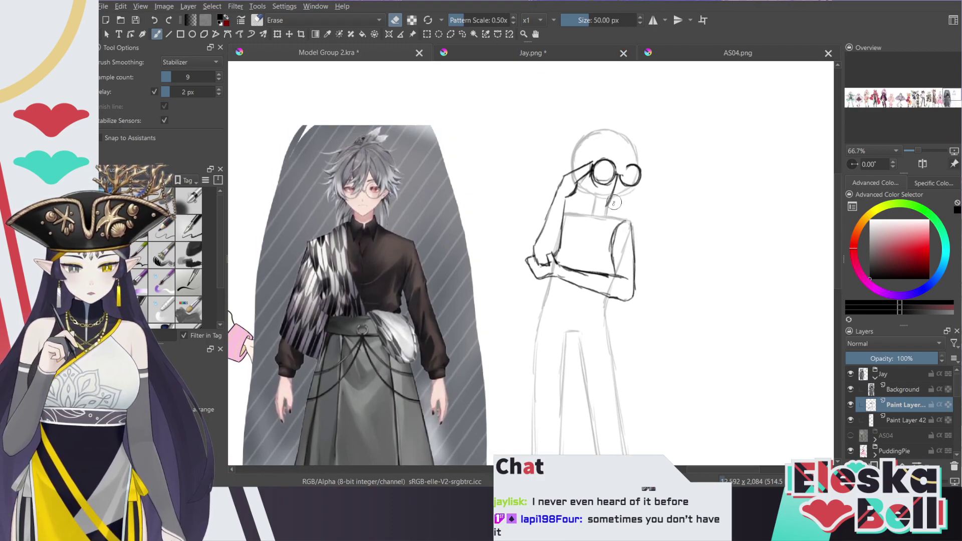
pyautogui.press('/')
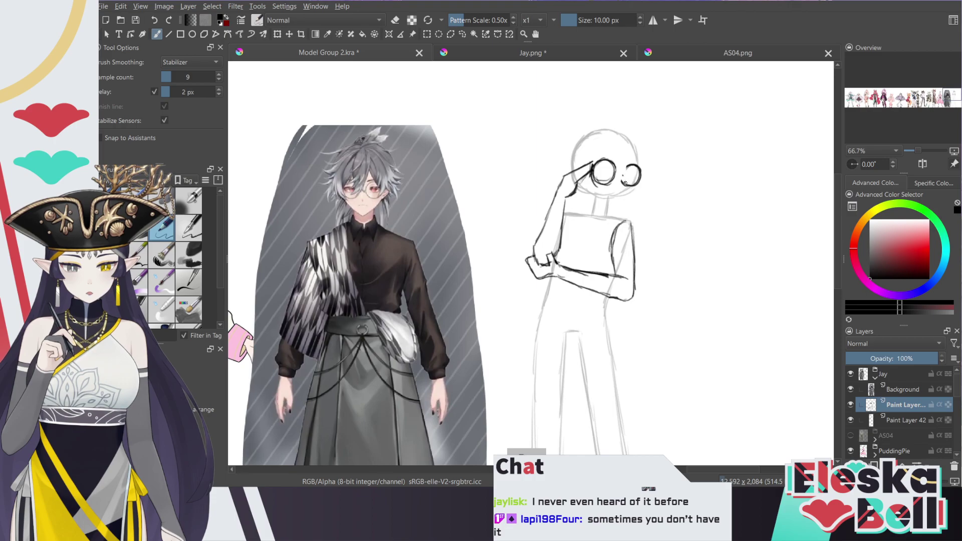
# Redraw the far lens of the glasses as a closed, slightly narrower oval
pyautogui.moveTo(621, 182); pyautogui.dragTo(637, 186)
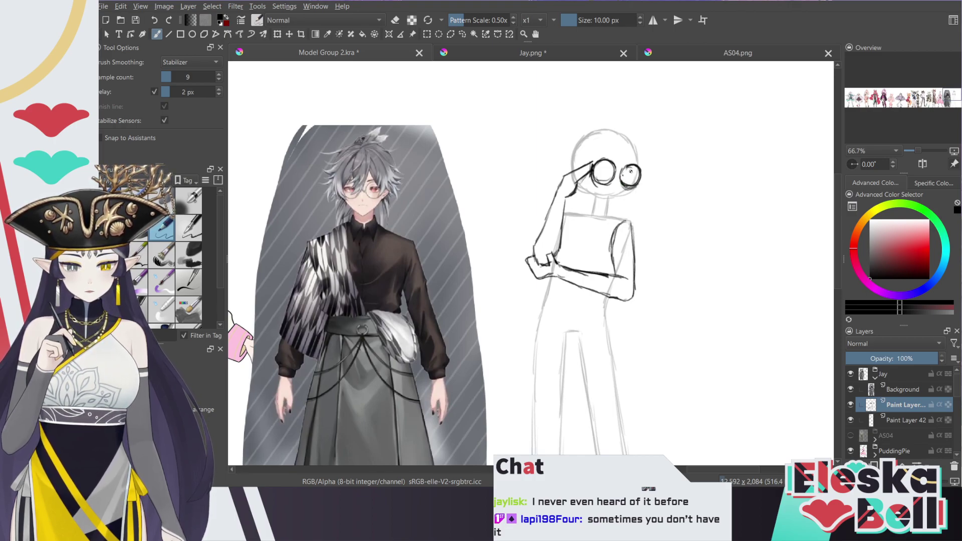
pyautogui.press('/')
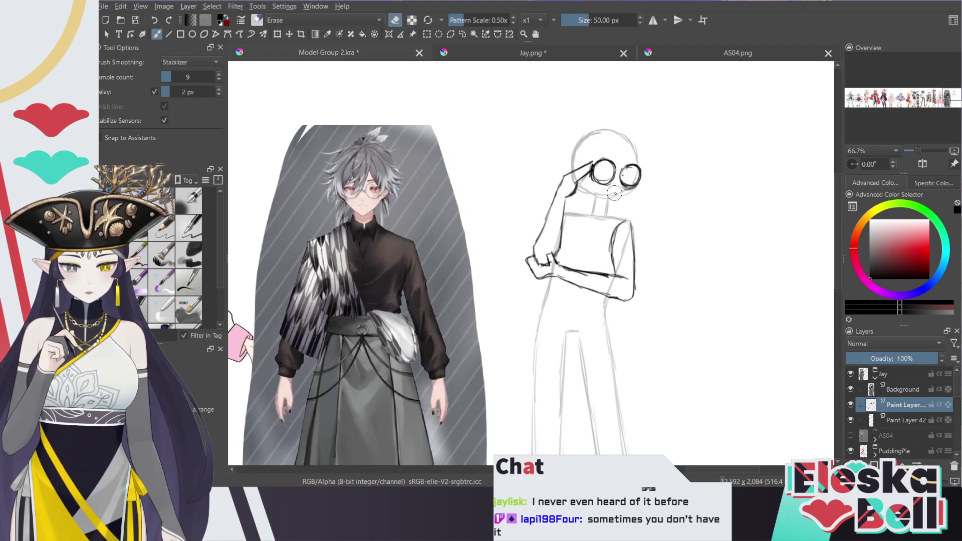
pyautogui.moveTo(604, 177)
pyautogui.mouseDown()
pyautogui.moveTo(609, 168)
pyautogui.moveTo(592, 172)
pyautogui.moveTo(624, 190)
pyautogui.moveTo(643, 185)
pyautogui.moveTo(622, 181)
pyautogui.moveTo(640, 180)
pyautogui.moveTo(631, 190)
pyautogui.moveTo(640, 182)
pyautogui.mouseUp()
pyautogui.press('/')
pyautogui.press('/')
pyautogui.press('/')
pyautogui.press('/')
pyautogui.press('e')
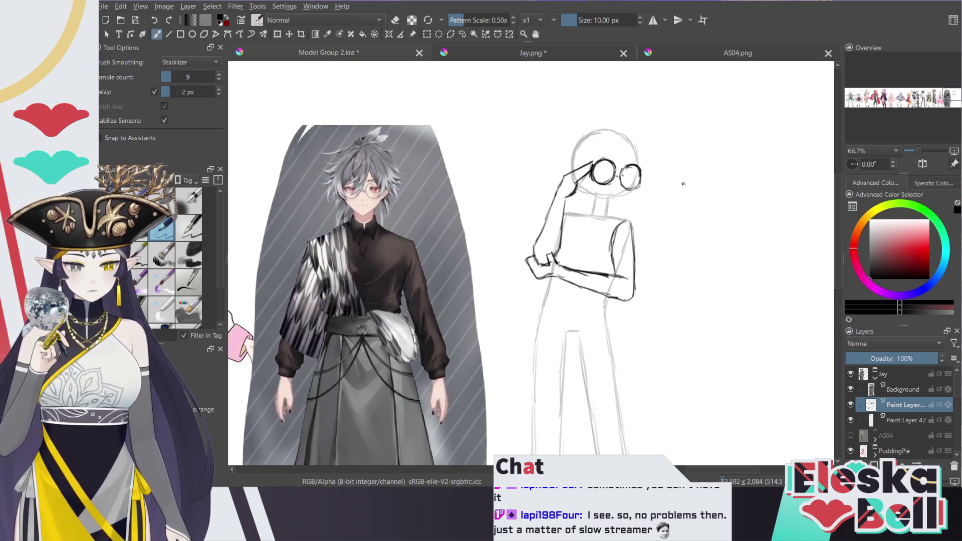
# Erase the angular thumb tip of the supporting hand and redraw it as a rounded curve
pyautogui.moveTo(836, 191); pyautogui.dragTo(836, 243)
pyautogui.hotkey('ctrl', '-')
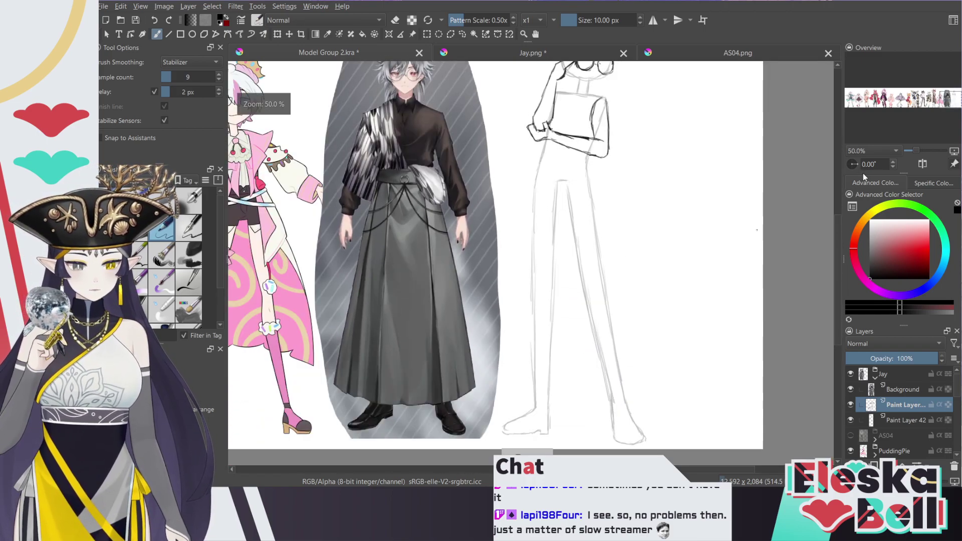
pyautogui.moveTo(838, 235); pyautogui.dragTo(838, 212)
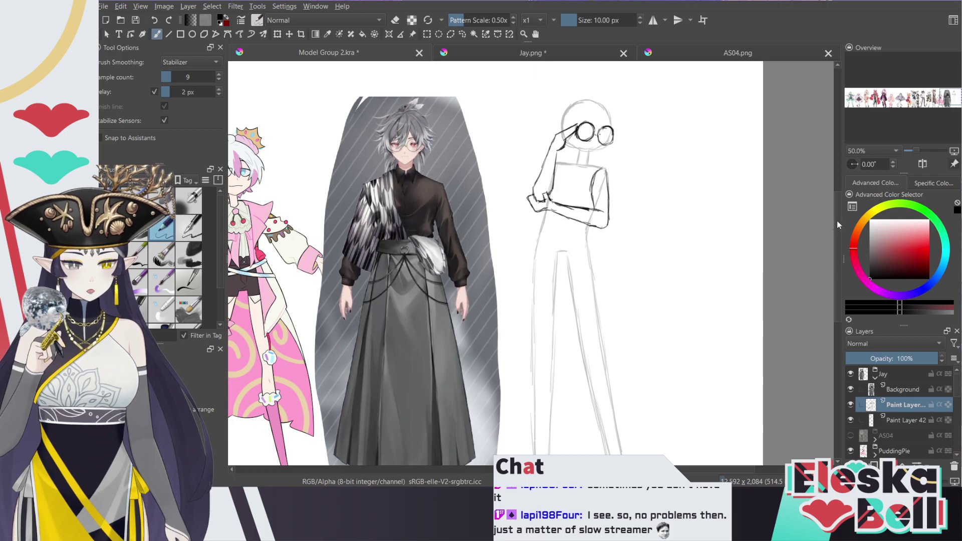
pyautogui.moveTo(838, 221); pyautogui.dragTo(838, 210)
pyautogui.press('1')
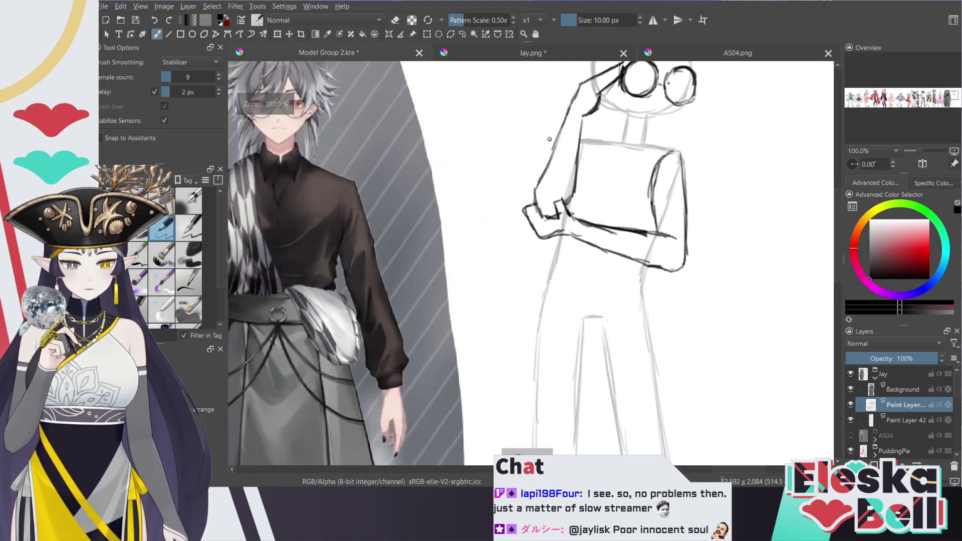
pyautogui.press('e')
pyautogui.moveTo(561, 205)
pyautogui.mouseDown()
pyautogui.moveTo(550, 202)
pyautogui.moveTo(559, 218)
pyautogui.mouseUp()
pyautogui.press('/')
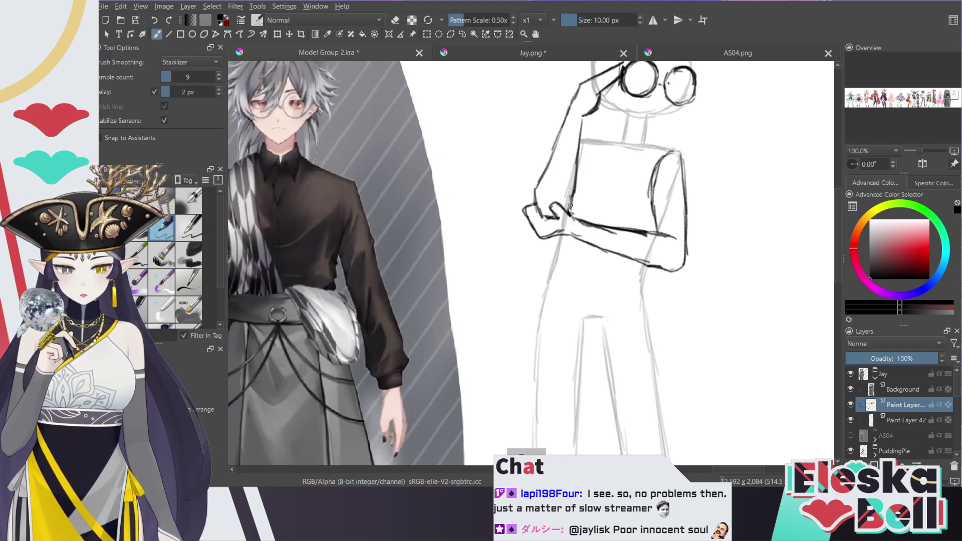
# Sketch the waistband below the folded forearm as two slightly curved horizontal lines across the torso guide
pyautogui.press('-')
pyautogui.press('-')
pyautogui.moveTo(945, 94); pyautogui.dragTo(945, 97)
pyautogui.press('+')
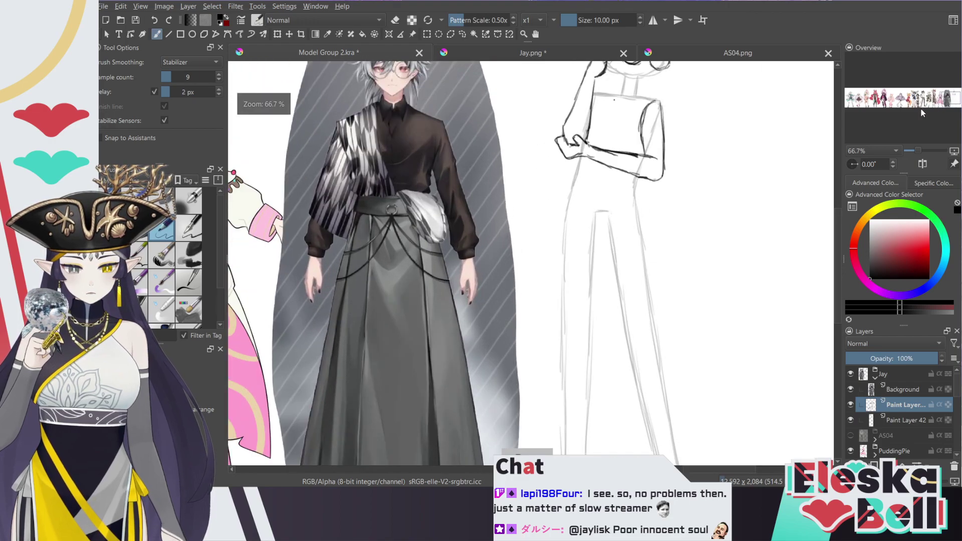
pyautogui.moveTo(575, 187)
pyautogui.mouseDown()
pyautogui.moveTo(632, 191)
pyautogui.moveTo(572, 184)
pyautogui.moveTo(589, 171)
pyautogui.moveTo(625, 175)
pyautogui.moveTo(576, 168)
pyautogui.mouseUp()
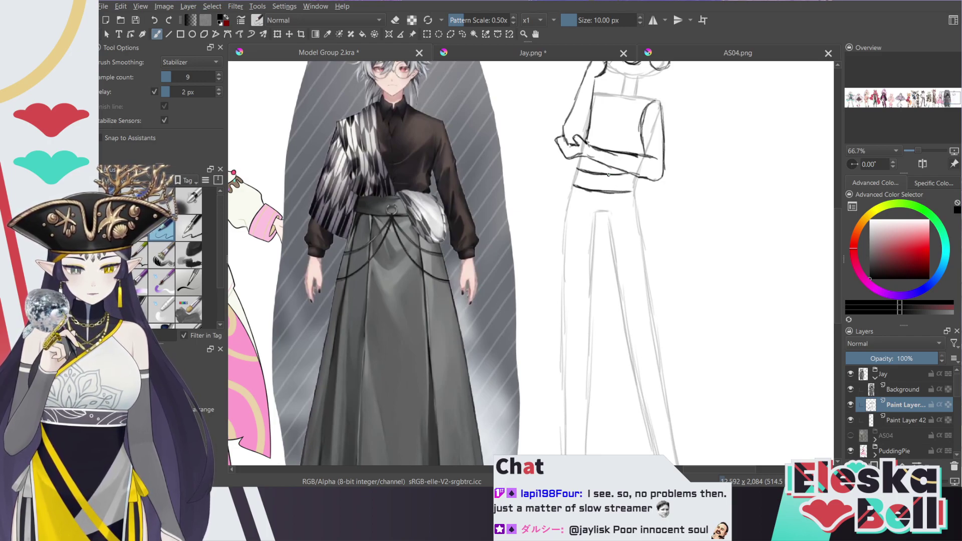
# Sketch the pouch-shaped cloth hanging from the waistband at the hip, below the bent elbow, as in the reference
pyautogui.moveTo(617, 183)
pyautogui.mouseDown()
pyautogui.moveTo(636, 228)
pyautogui.moveTo(649, 231)
pyautogui.mouseUp()
pyautogui.moveTo(650, 181)
pyautogui.mouseDown()
pyautogui.moveTo(662, 217)
pyautogui.moveTo(647, 235)
pyautogui.moveTo(657, 230)
pyautogui.mouseUp()
pyautogui.moveTo(651, 182)
pyautogui.mouseDown()
pyautogui.moveTo(656, 215)
pyautogui.moveTo(663, 191)
pyautogui.moveTo(683, 208)
pyautogui.mouseUp()
pyautogui.press('e')
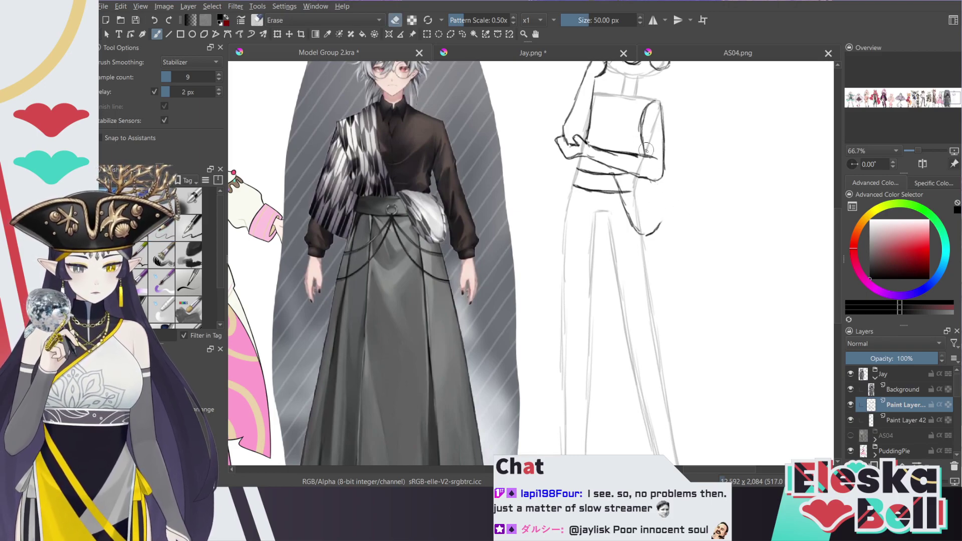
pyautogui.press('e')
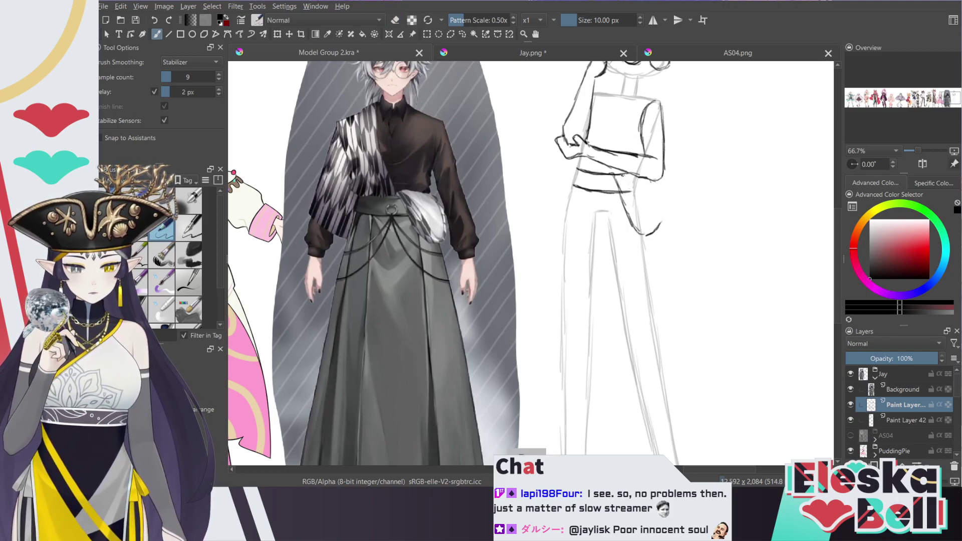
pyautogui.moveTo(624, 173)
pyautogui.mouseDown()
pyautogui.moveTo(651, 222)
pyautogui.moveTo(666, 209)
pyautogui.moveTo(659, 217)
pyautogui.moveTo(645, 206)
pyautogui.moveTo(652, 225)
pyautogui.moveTo(661, 183)
pyautogui.mouseUp()
# Erase the stray waistband strokes where they overlap the cloth hanging at the hip
pyautogui.press('e')
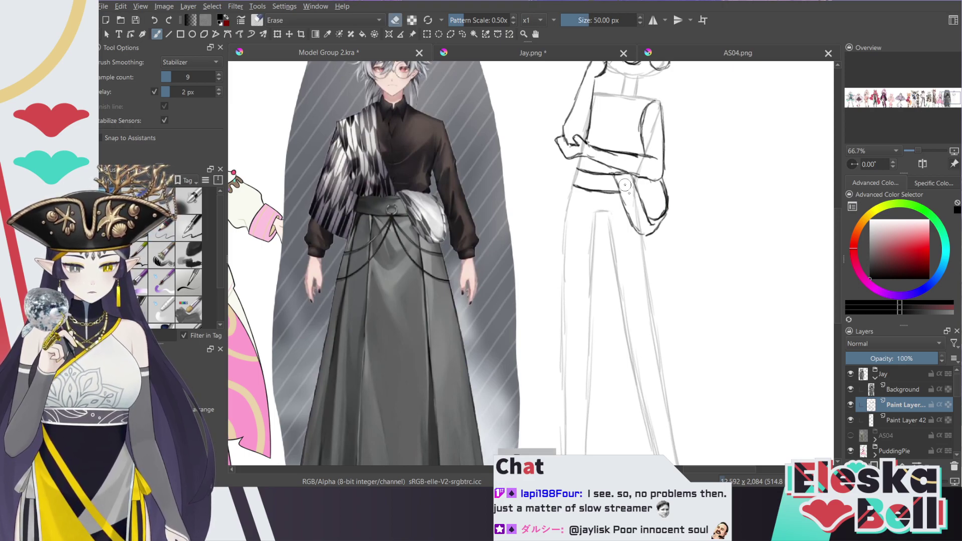
pyautogui.press('e')
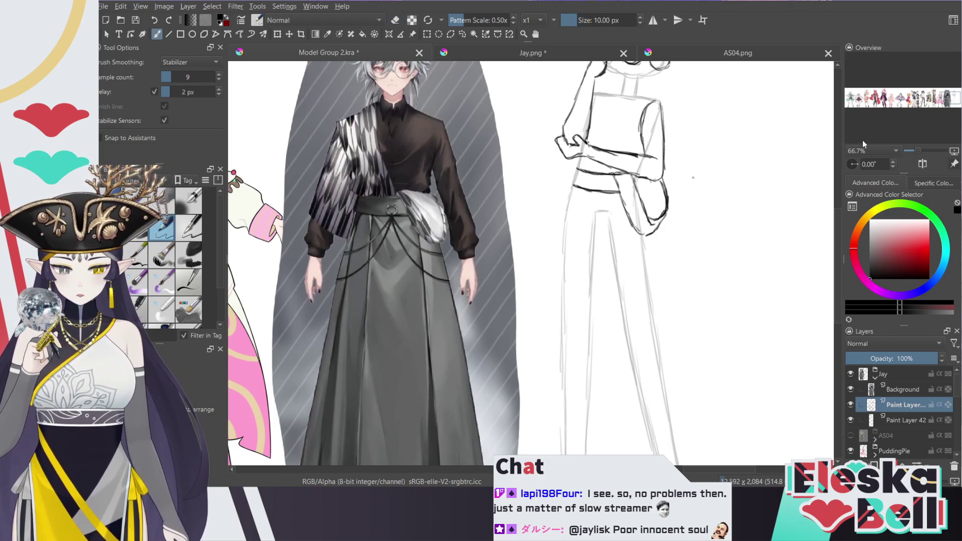
pyautogui.scroll(1, 838, 224)
pyautogui.scroll(2, 837, 223)
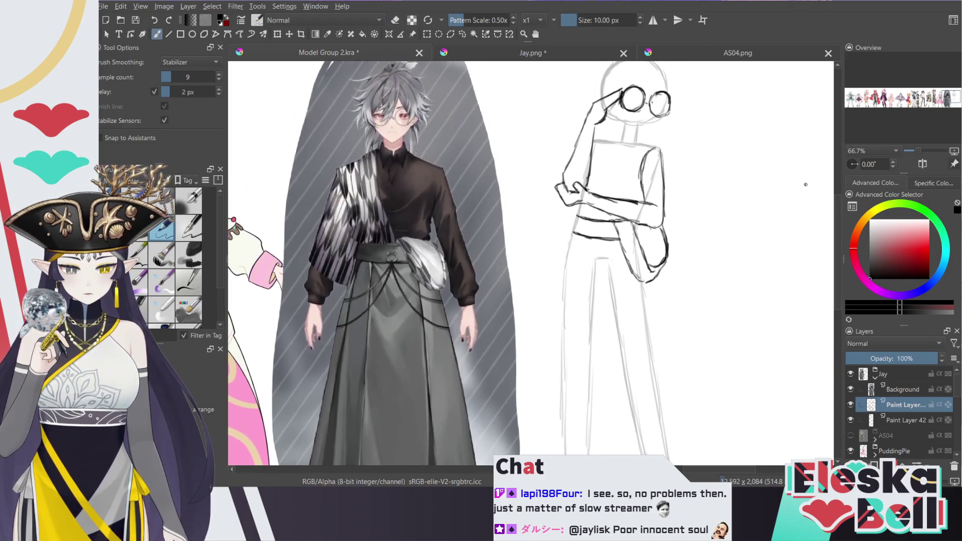
pyautogui.press('e')
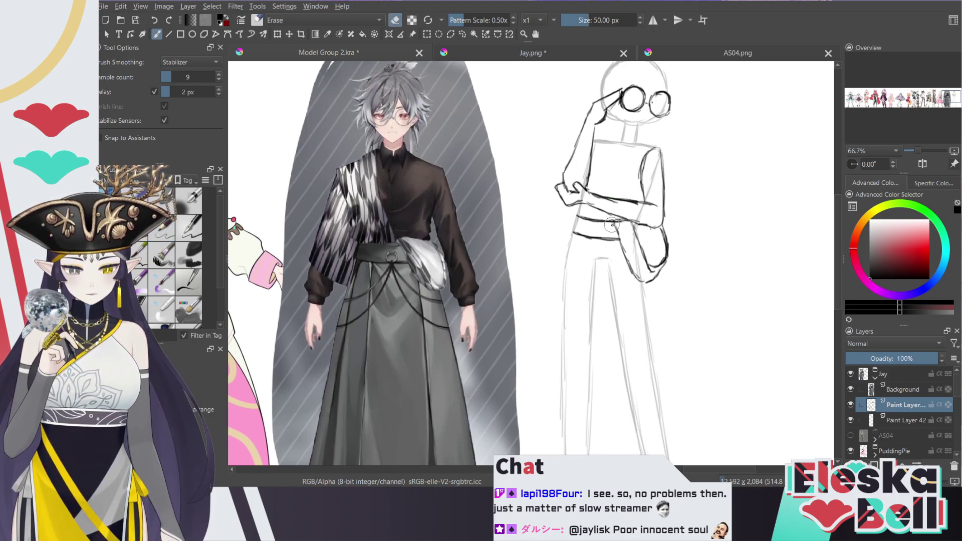
pyautogui.press('e')
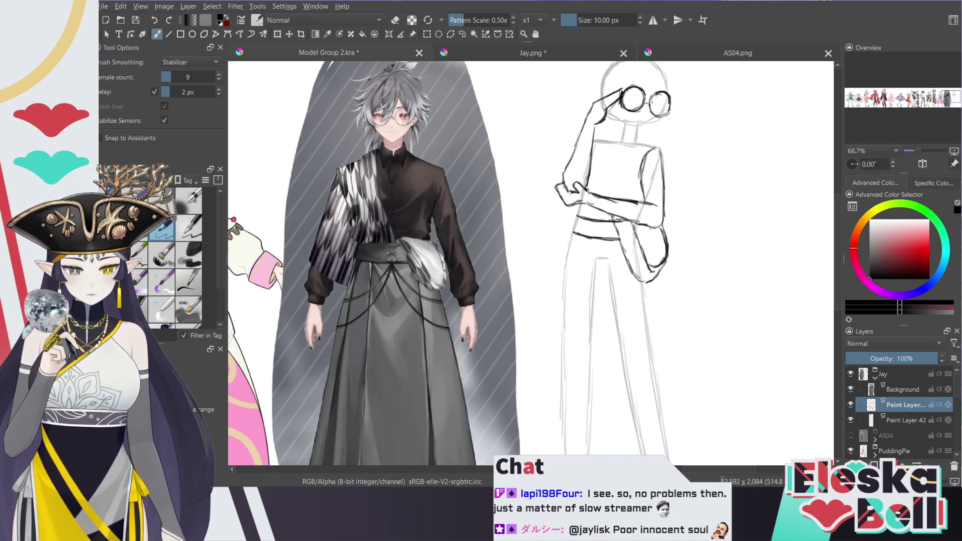
# Draw the inner edge of the shoulder drape straight down the chest and close it with a short line at shoulder height
pyautogui.moveTo(606, 172)
pyautogui.mouseDown()
pyautogui.moveTo(608, 197)
pyautogui.moveTo(607, 185)
pyautogui.mouseUp()
pyautogui.moveTo(607, 143)
pyautogui.mouseDown()
pyautogui.moveTo(606, 179)
pyautogui.moveTo(610, 168)
pyautogui.mouseUp()
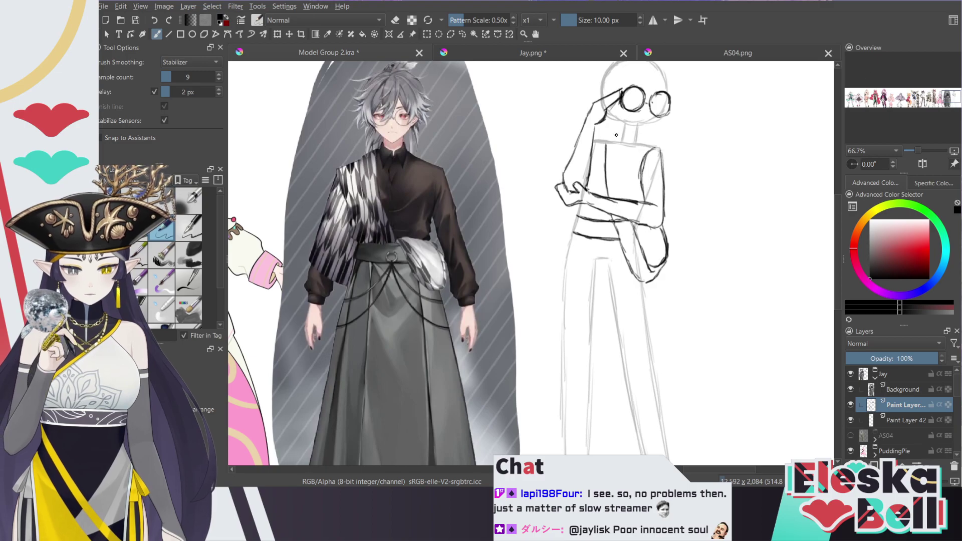
pyautogui.moveTo(607, 145); pyautogui.dragTo(610, 194)
pyautogui.moveTo(606, 145)
pyautogui.mouseDown()
pyautogui.moveTo(606, 170)
pyautogui.moveTo(607, 156)
pyautogui.mouseUp()
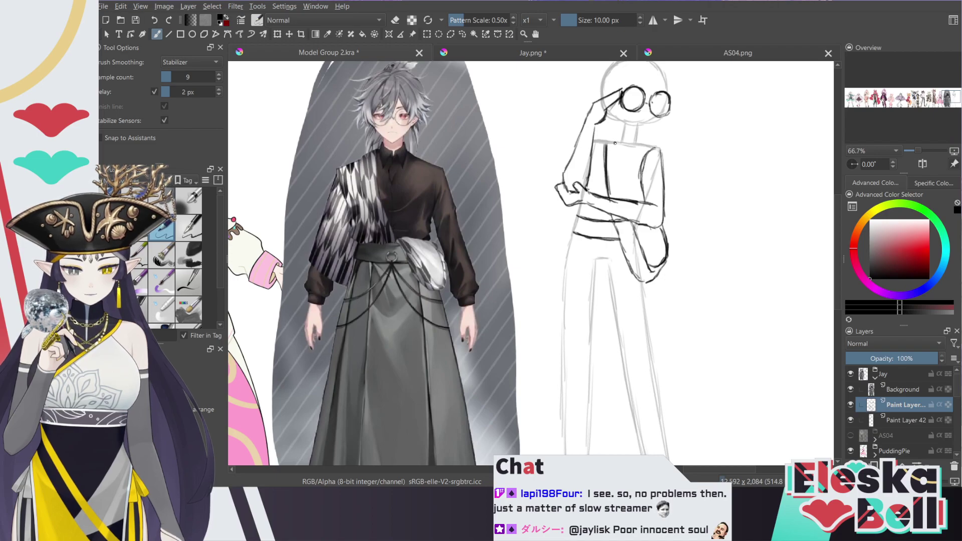
pyautogui.moveTo(608, 140); pyautogui.dragTo(595, 144)
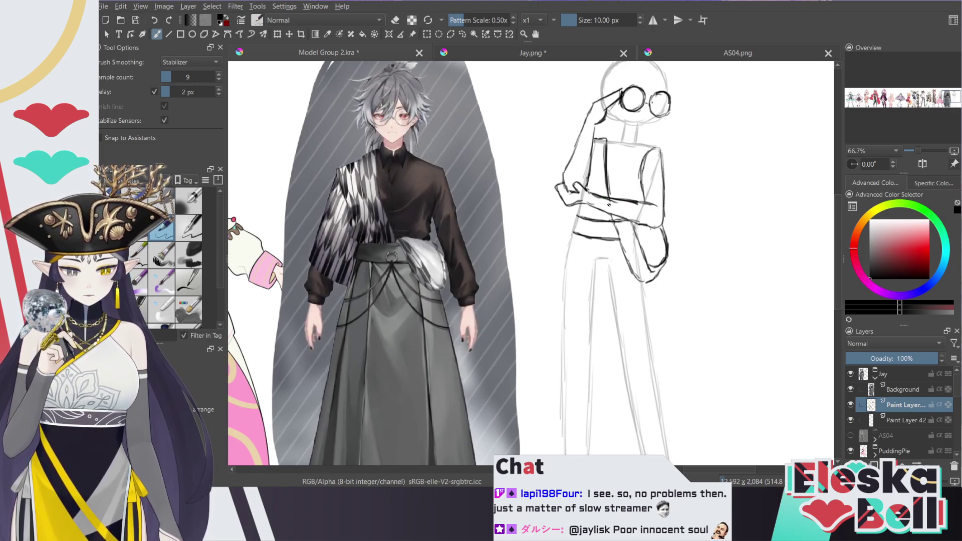
# Add a cuff near the wrist and a looser sleeve outline to the folded arm, erasing the old lower forearm line
pyautogui.moveTo(587, 203)
pyautogui.mouseDown()
pyautogui.moveTo(590, 194)
pyautogui.moveTo(603, 215)
pyautogui.moveTo(622, 213)
pyautogui.mouseUp()
pyautogui.moveTo(624, 215)
pyautogui.mouseDown()
pyautogui.moveTo(606, 213)
pyautogui.moveTo(648, 231)
pyautogui.mouseUp()
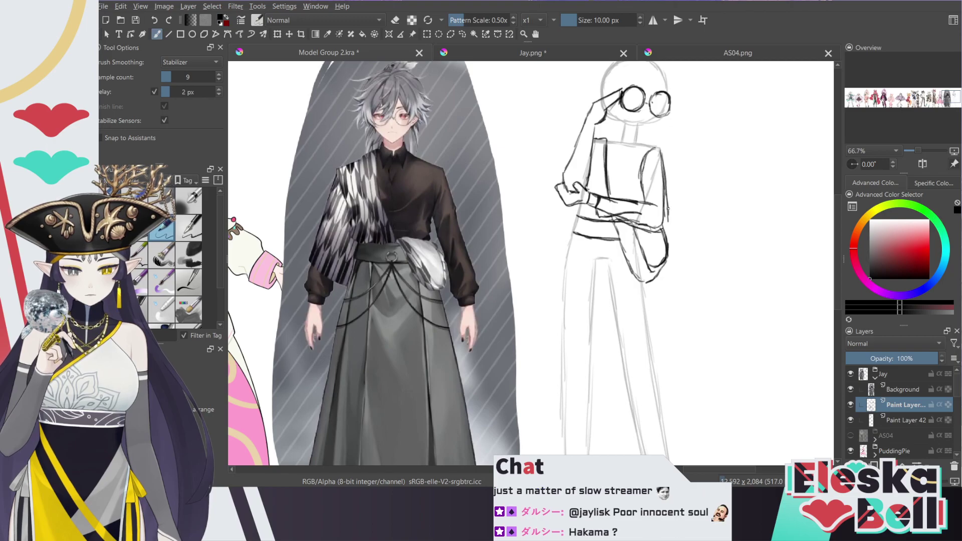
pyautogui.press('e')
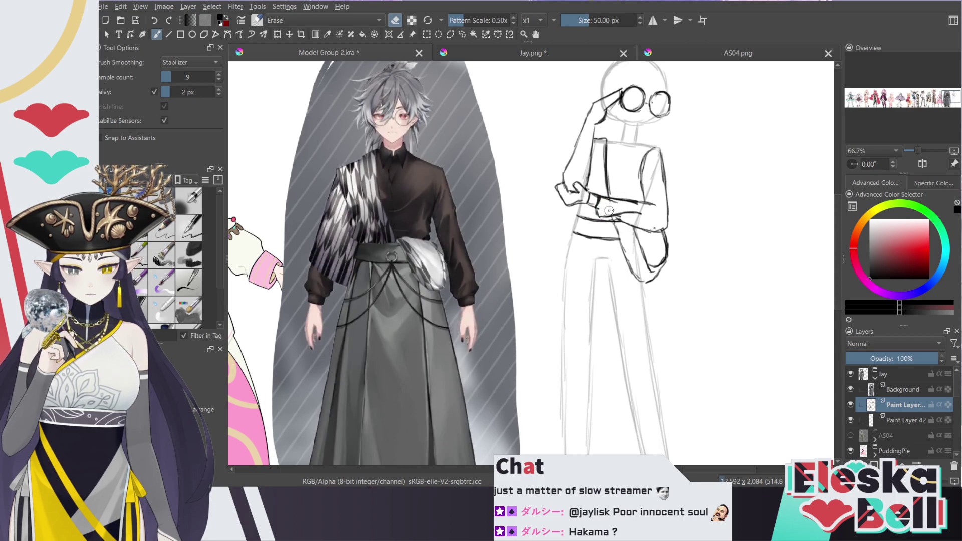
pyautogui.press('e')
pyautogui.moveTo(638, 215)
pyautogui.mouseDown()
pyautogui.moveTo(606, 216)
pyautogui.moveTo(633, 200)
pyautogui.moveTo(611, 196)
pyautogui.mouseUp()
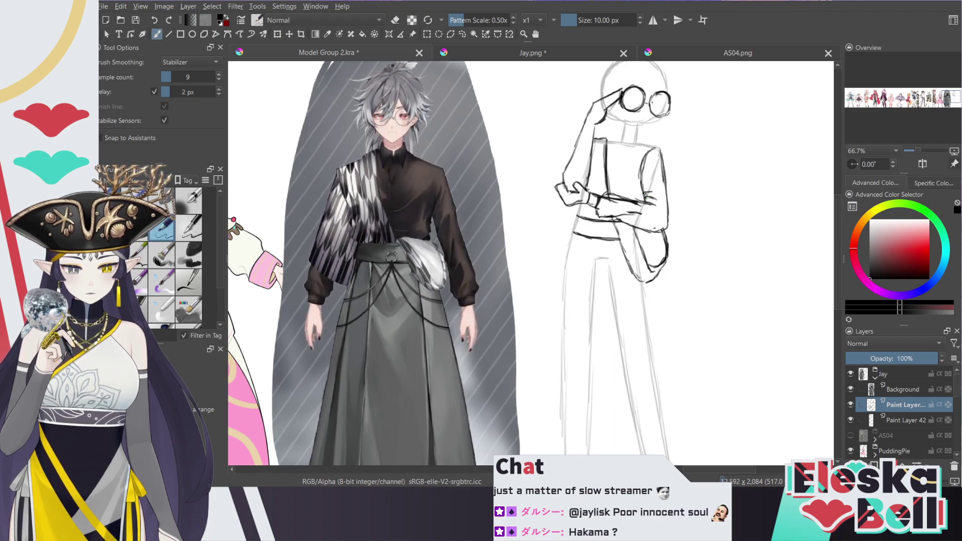
# Erase the inner upper-arm line of the folded arm and add short crease strokes at the inside of the elbow
pyautogui.press('e')
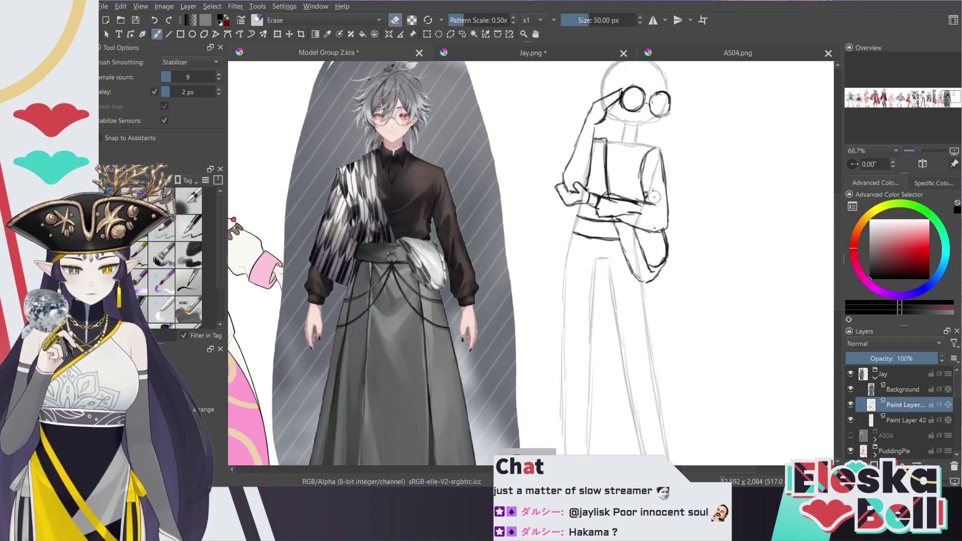
pyautogui.press('e')
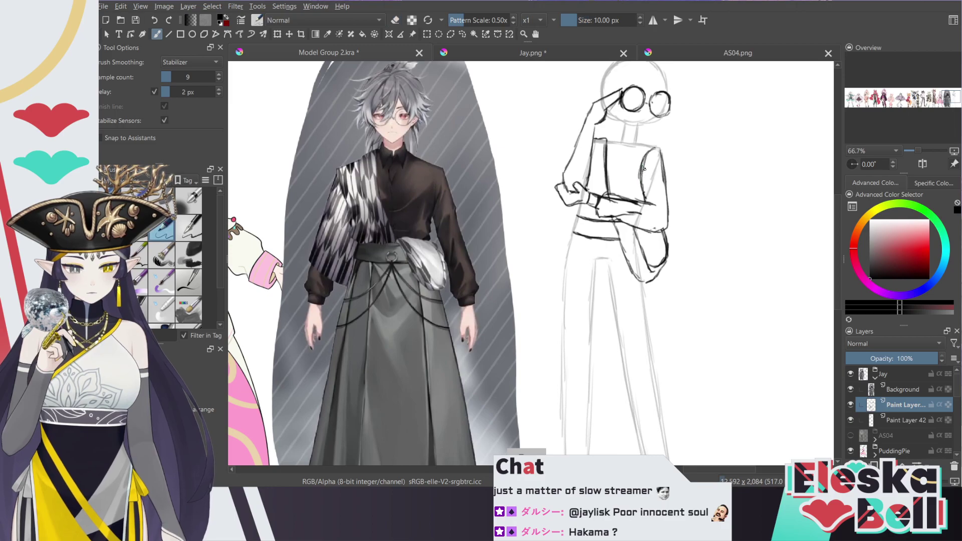
pyautogui.press('e')
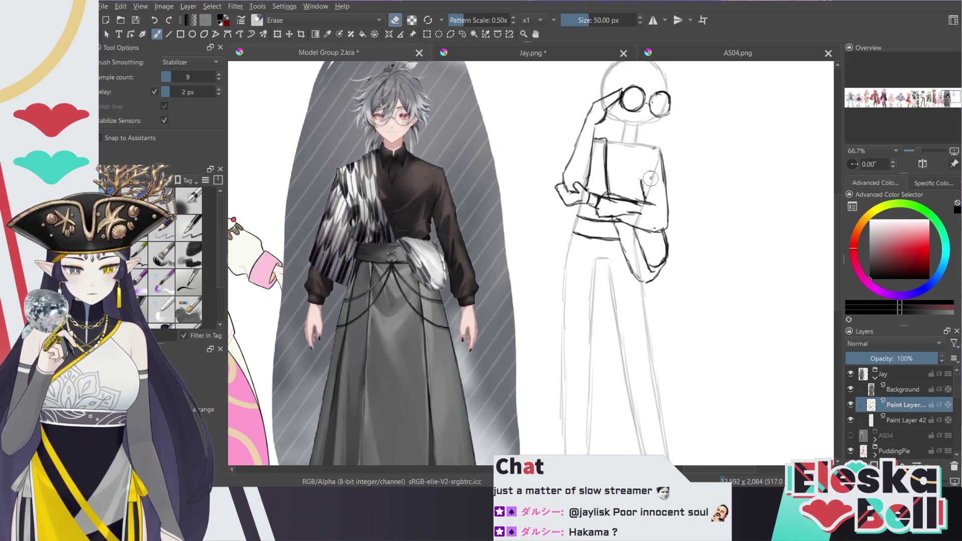
pyautogui.press('e')
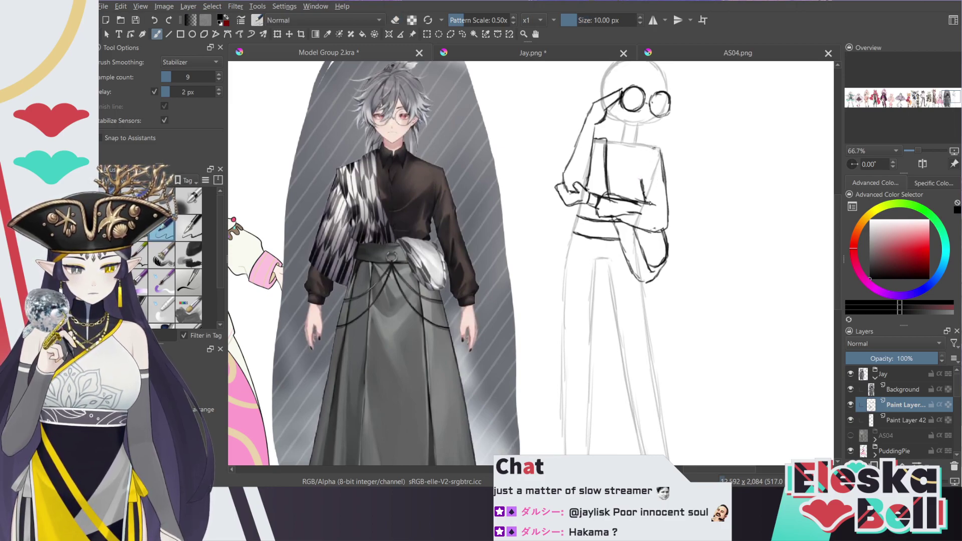
pyautogui.moveTo(646, 190)
pyautogui.mouseDown()
pyautogui.moveTo(653, 202)
pyautogui.moveTo(656, 187)
pyautogui.mouseUp()
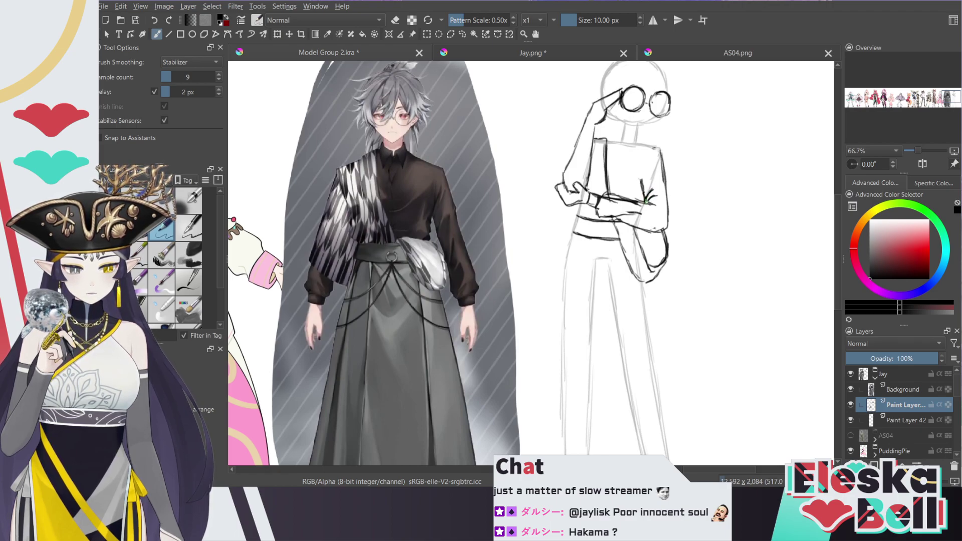
# Clean up the folded forearm's sleeve and cuff lines, and redraw the upper arm's inner line below the shoulder
pyautogui.press('e')
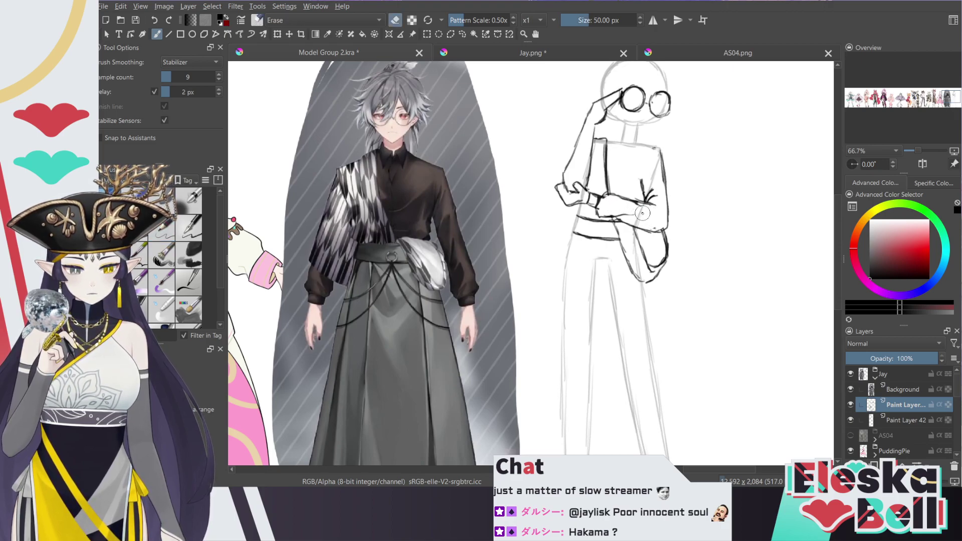
pyautogui.press('e')
pyautogui.moveTo(645, 218); pyautogui.dragTo(623, 216)
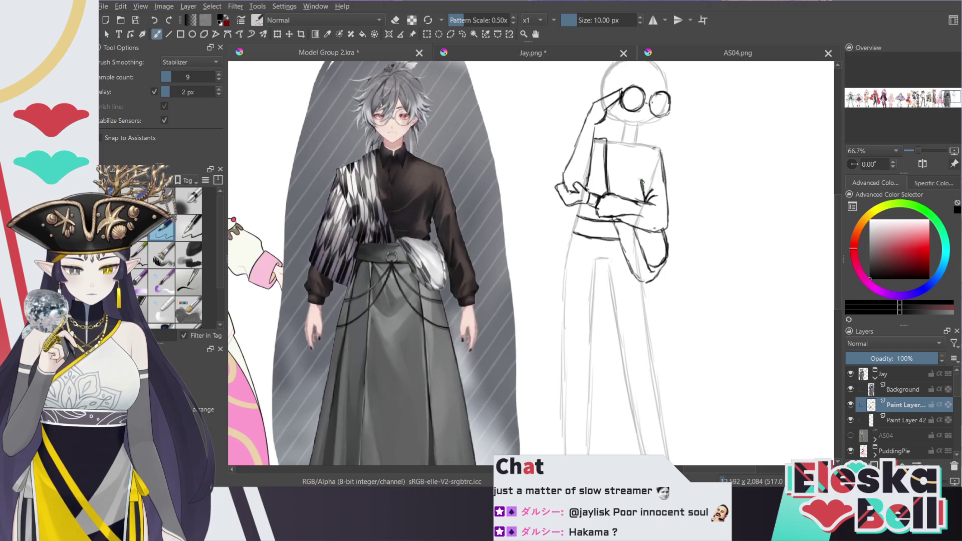
pyautogui.moveTo(654, 149); pyautogui.dragTo(641, 175)
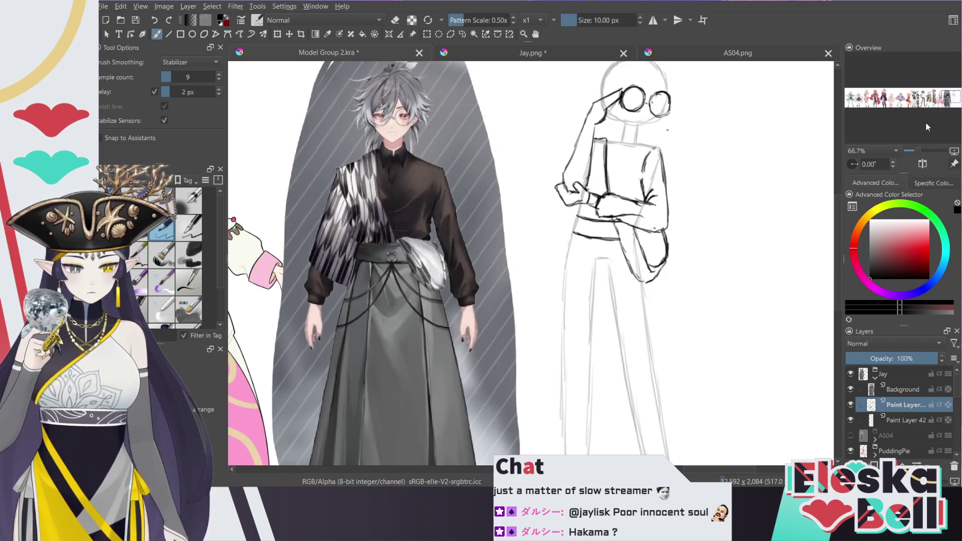
# Sketch the shirt collar around the base of the neck with two pointed flaps
pyautogui.moveTo(940, 102); pyautogui.dragTo(940, 101)
pyautogui.scroll(2, 941, 100)
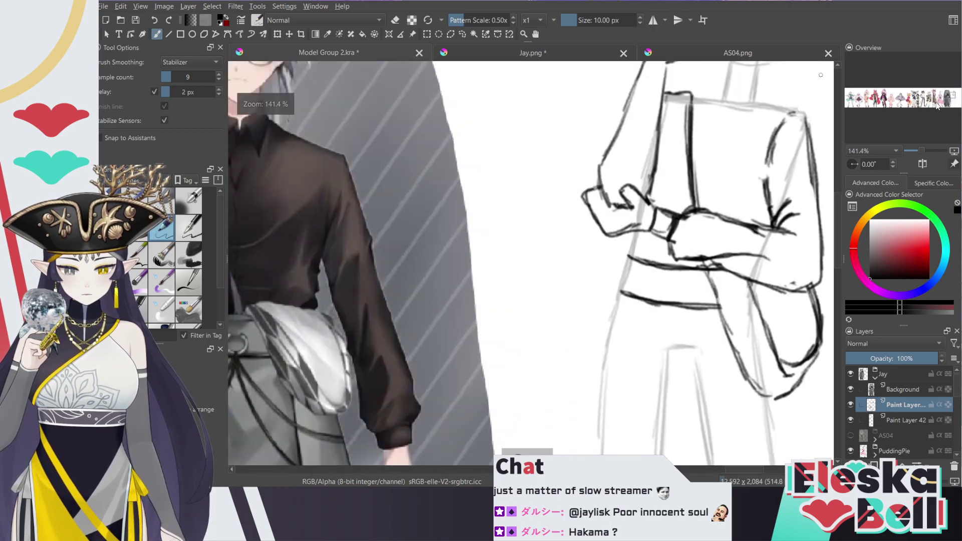
pyautogui.press('-')
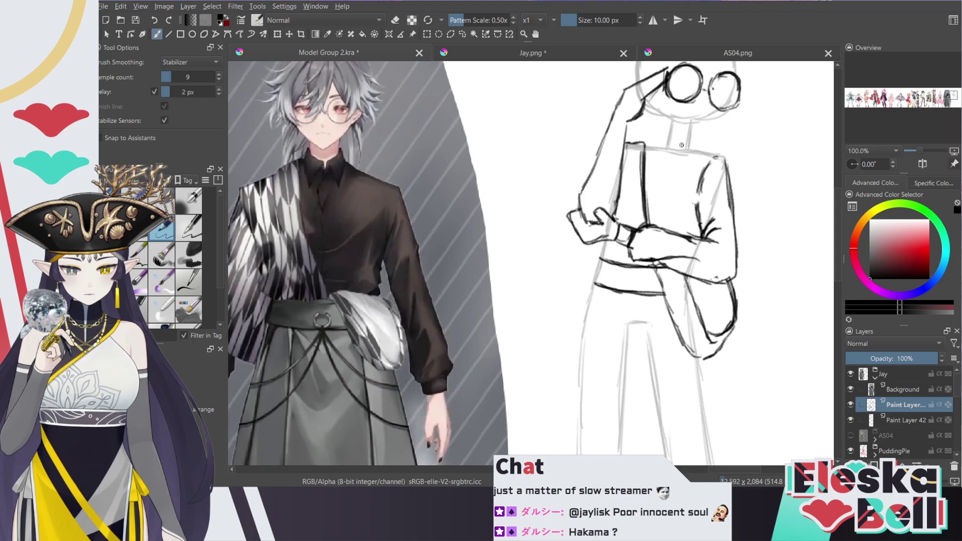
pyautogui.moveTo(689, 144); pyautogui.dragTo(682, 148)
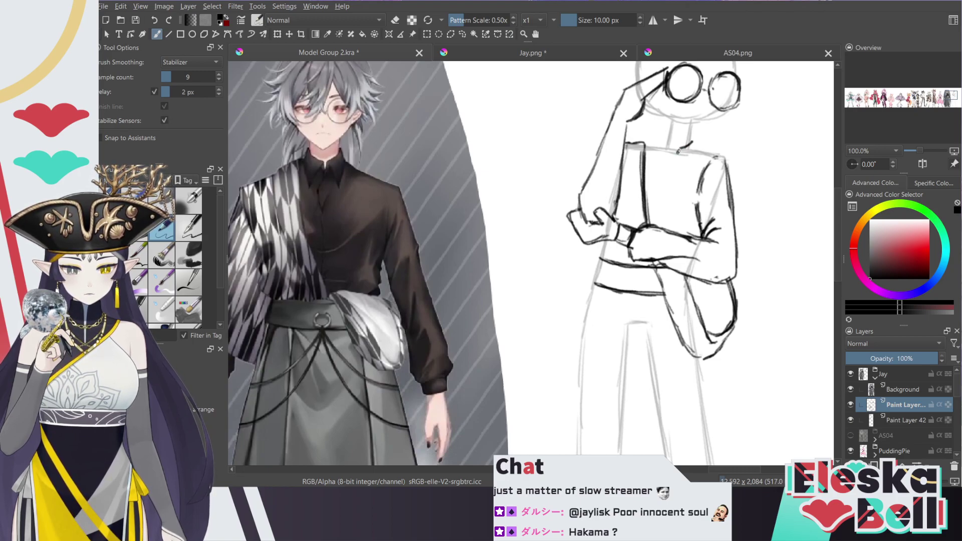
pyautogui.moveTo(683, 150)
pyautogui.mouseDown()
pyautogui.moveTo(685, 182)
pyautogui.moveTo(703, 152)
pyautogui.moveTo(701, 139)
pyautogui.moveTo(664, 131)
pyautogui.mouseUp()
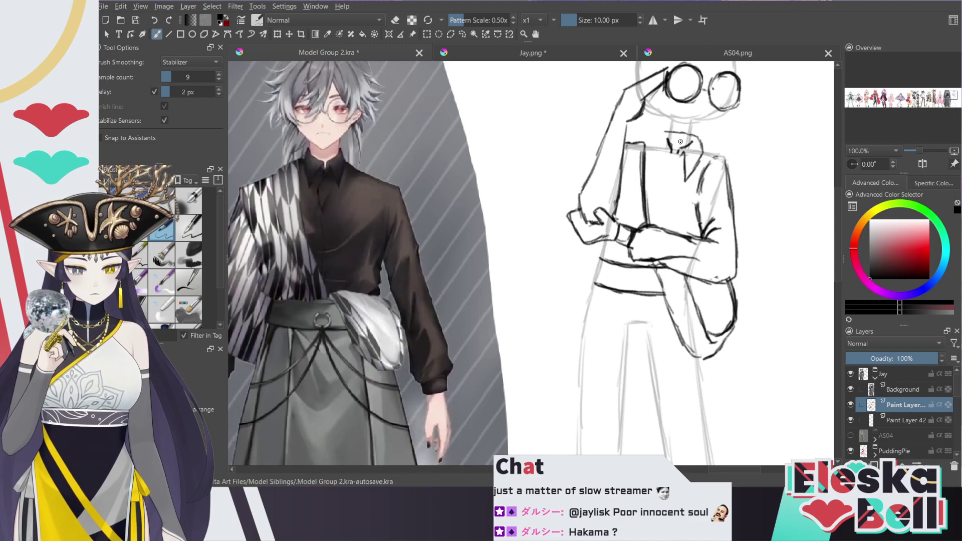
pyautogui.moveTo(665, 155)
pyautogui.mouseDown()
pyautogui.moveTo(655, 179)
pyautogui.moveTo(655, 143)
pyautogui.mouseUp()
# Erase the line across the neck inside the collar with a smaller eraser, and draw the shirt's front opening below it
pyautogui.press('e')
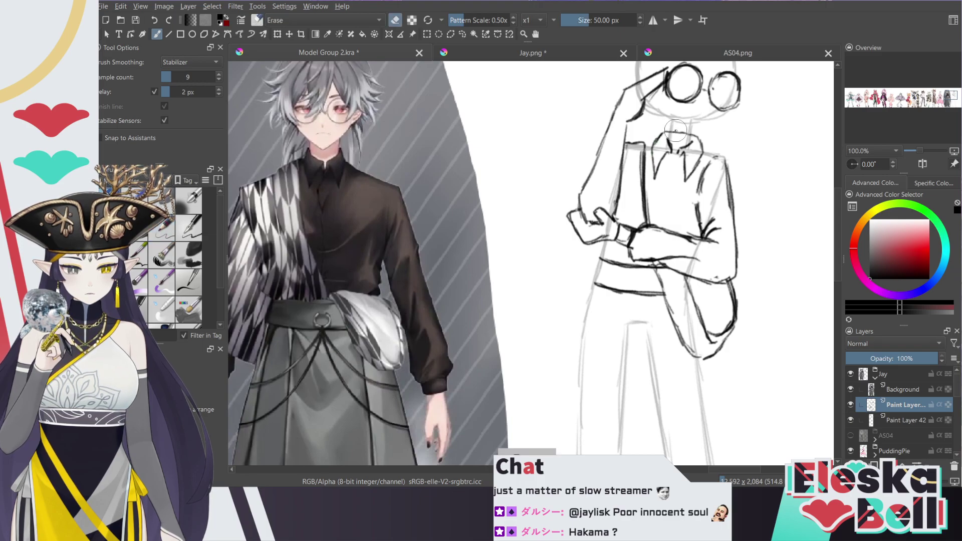
pyautogui.moveTo(584, 21); pyautogui.dragTo(582, 22)
pyautogui.press('e')
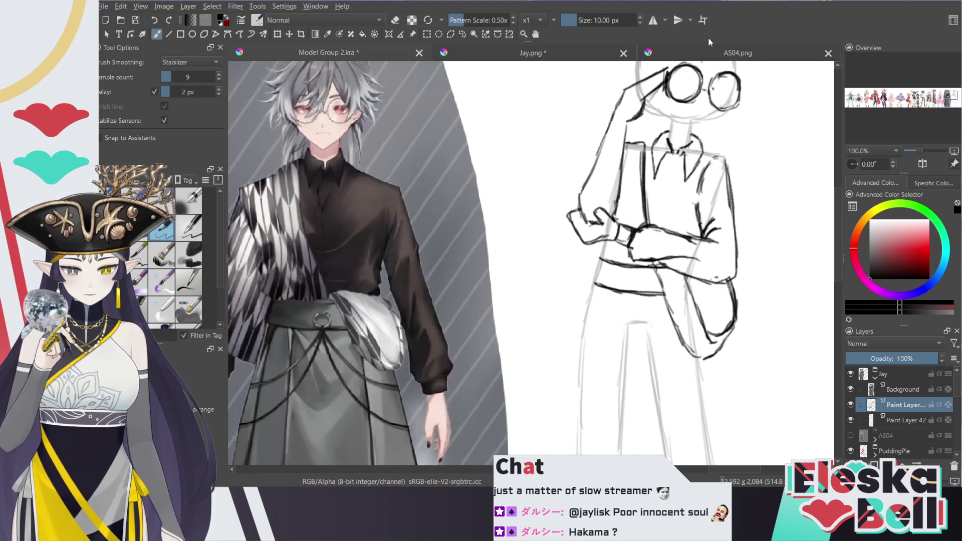
pyautogui.moveTo(670, 154); pyautogui.dragTo(663, 185)
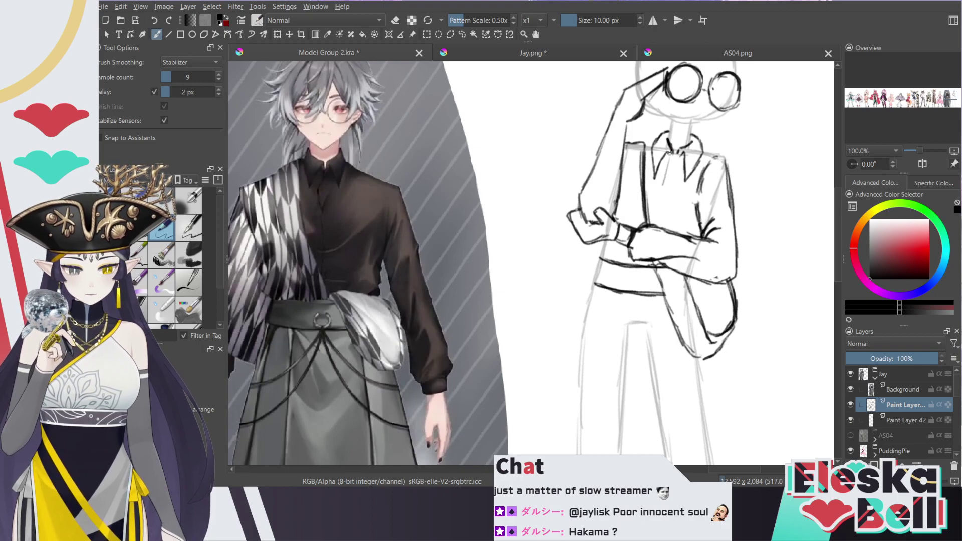
# Examine the shirt collar and front opening up close in the Jay.png reference, and return to Model Group 2.kra
pyautogui.click(544, 55)
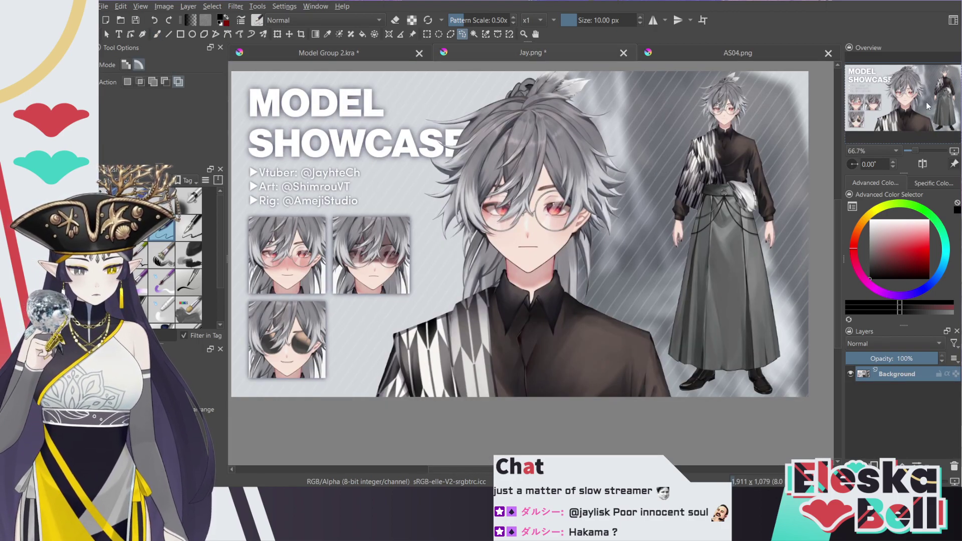
pyautogui.click(944, 99)
pyautogui.moveTo(943, 96); pyautogui.dragTo(941, 101)
pyautogui.scroll(2, 936, 103)
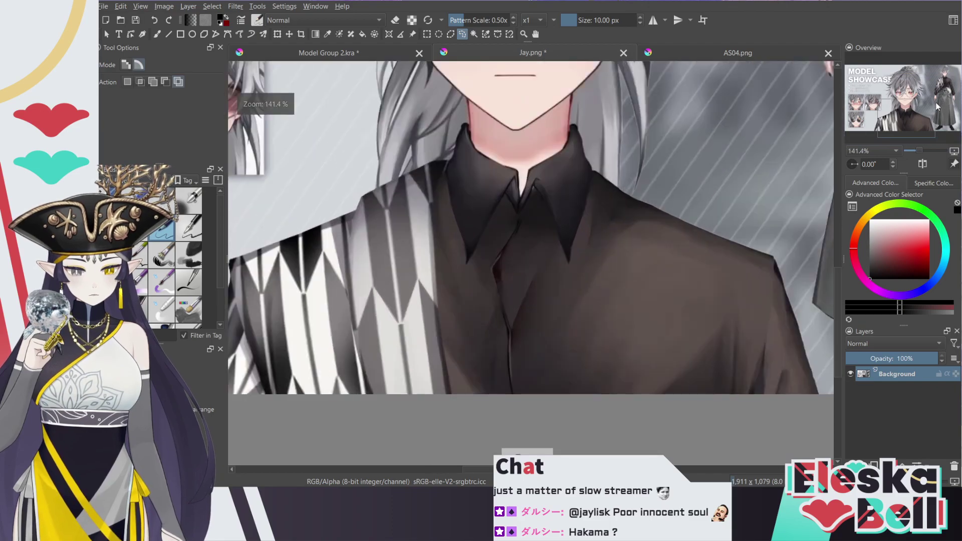
pyautogui.scroll(-1, 935, 103)
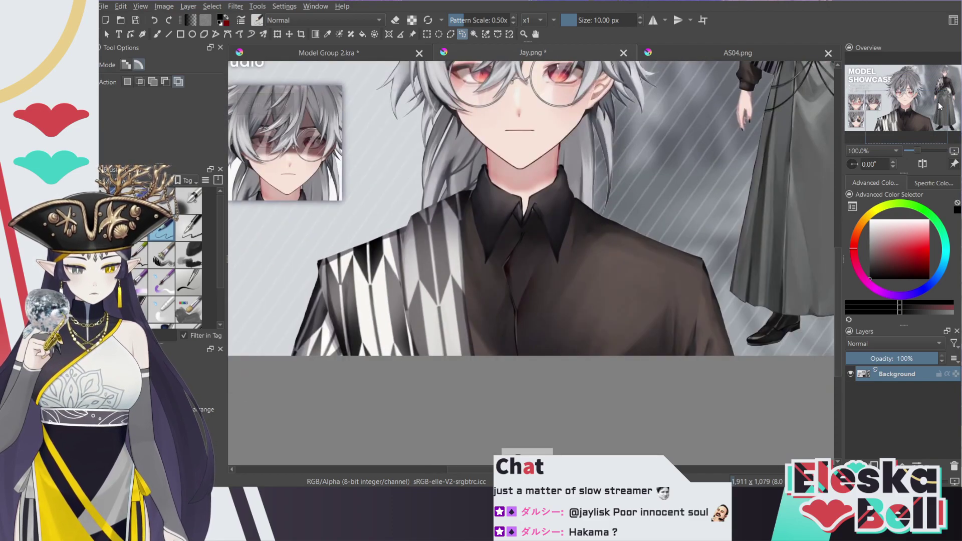
pyautogui.click(935, 111)
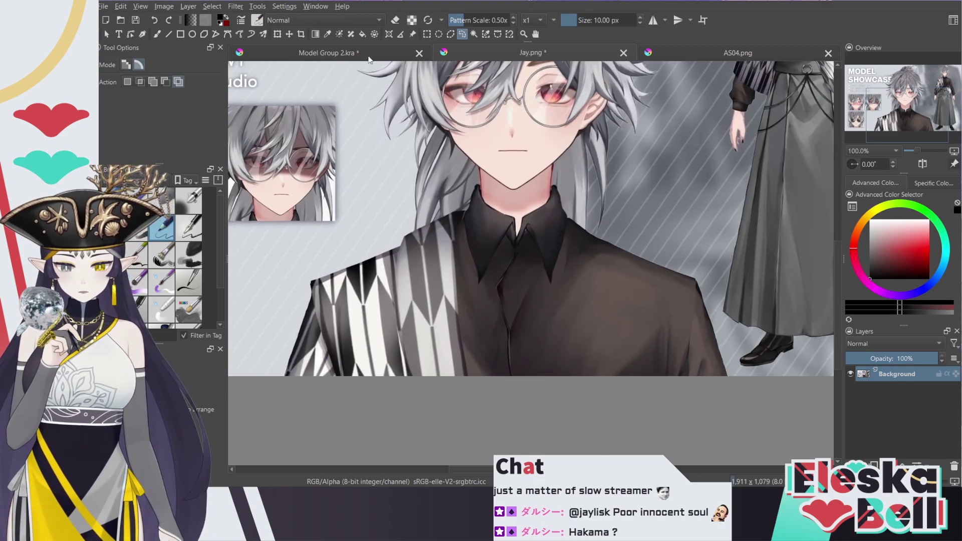
pyautogui.click(378, 51)
# Draw two small buttons down the front opening of the shirt, below the collar
pyautogui.press('e')
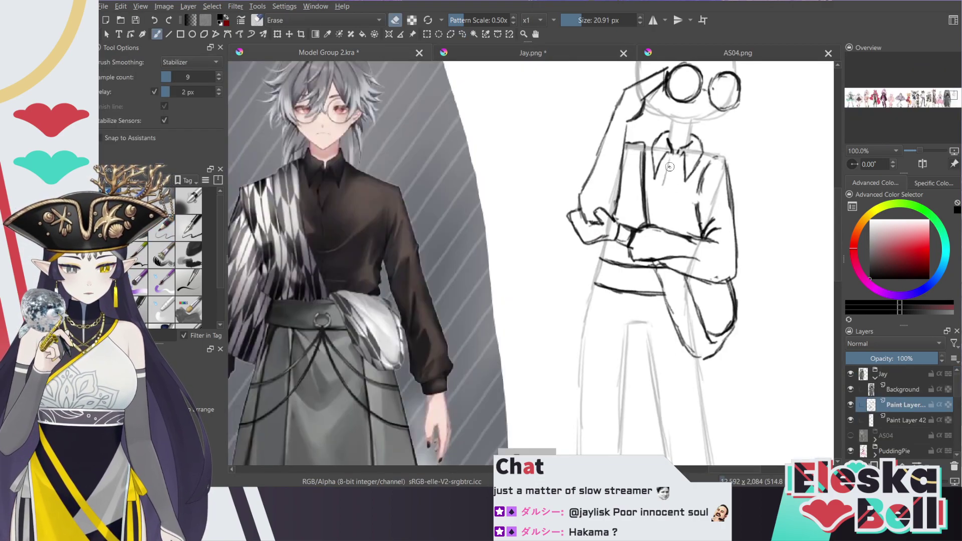
pyautogui.press('e')
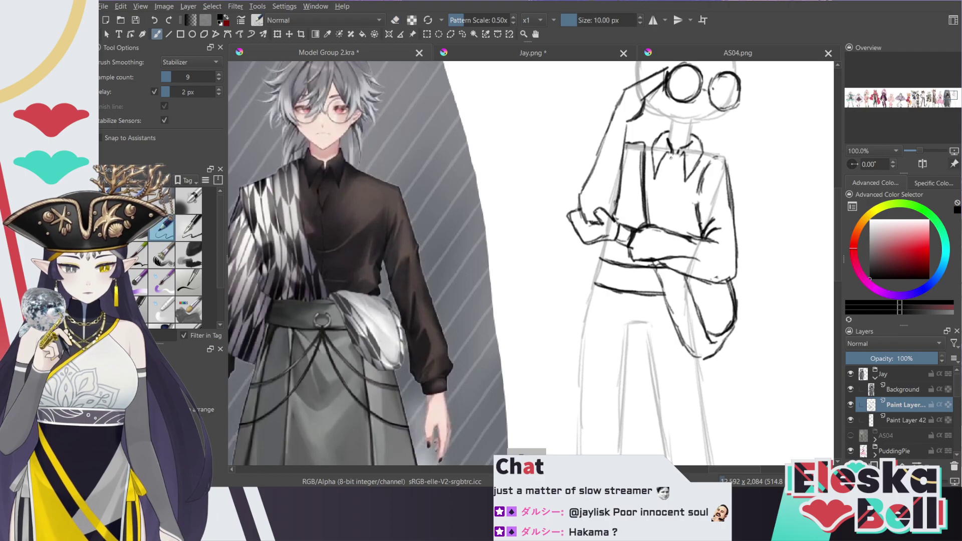
pyautogui.moveTo(667, 175)
pyautogui.mouseDown()
pyautogui.moveTo(651, 223)
pyautogui.moveTo(670, 156)
pyautogui.mouseUp()
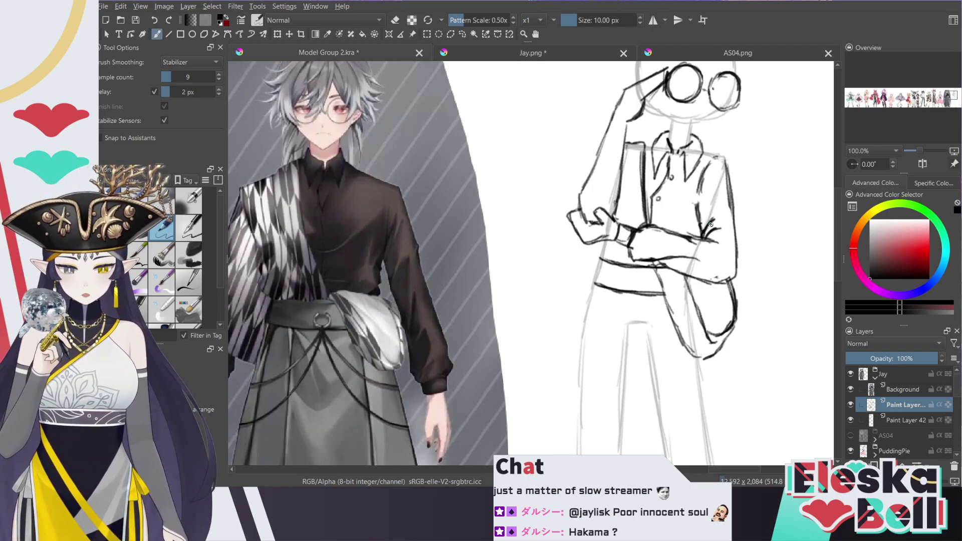
# Erase the raised forearm's outer line and redraw it as a loose sleeve gathered into a cuff at the wrist
pyautogui.moveTo(836, 202); pyautogui.dragTo(836, 200)
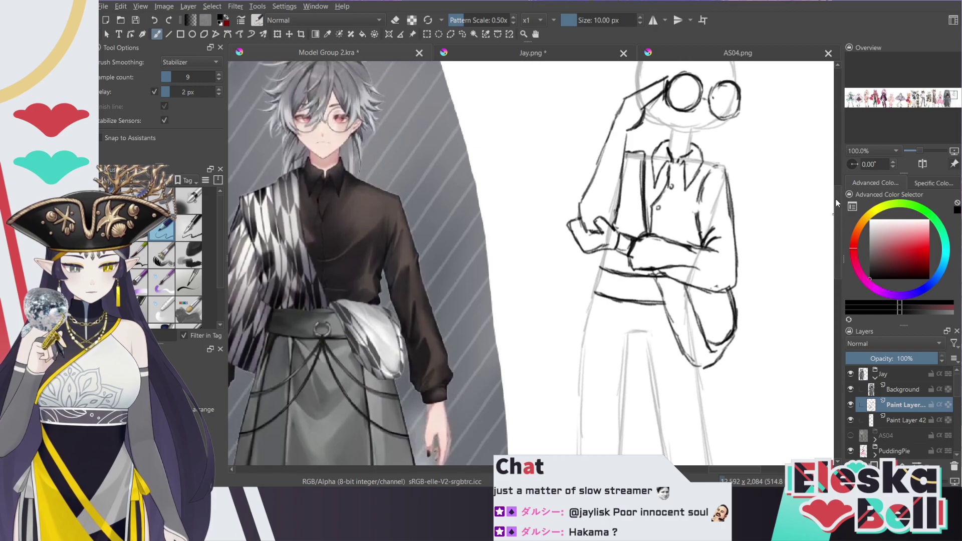
pyautogui.moveTo(726, 471); pyautogui.dragTo(718, 473)
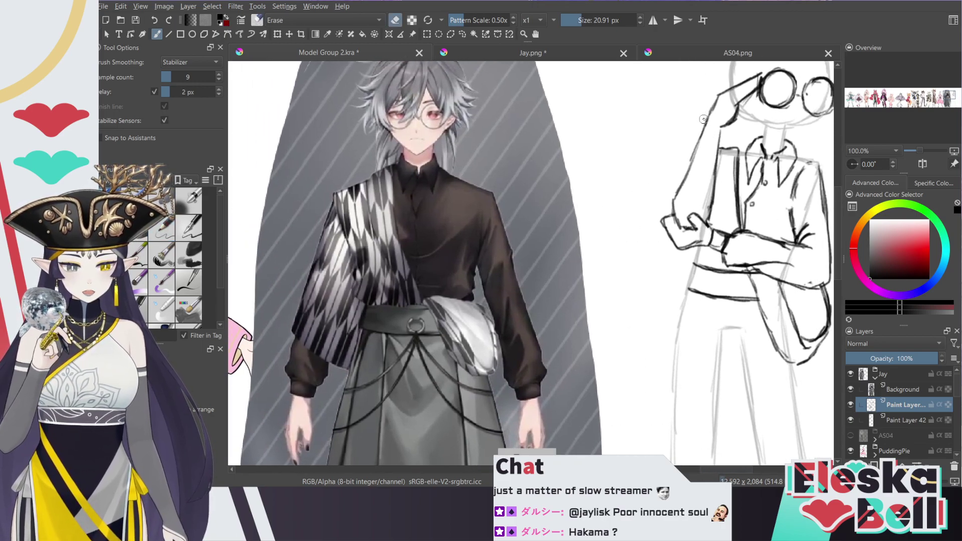
pyautogui.moveTo(706, 120)
pyautogui.mouseDown()
pyautogui.moveTo(718, 144)
pyautogui.moveTo(701, 138)
pyautogui.moveTo(719, 144)
pyautogui.moveTo(704, 131)
pyautogui.moveTo(705, 143)
pyautogui.moveTo(701, 134)
pyautogui.moveTo(681, 153)
pyautogui.moveTo(670, 200)
pyautogui.moveTo(679, 227)
pyautogui.moveTo(672, 209)
pyautogui.moveTo(692, 146)
pyautogui.mouseUp()
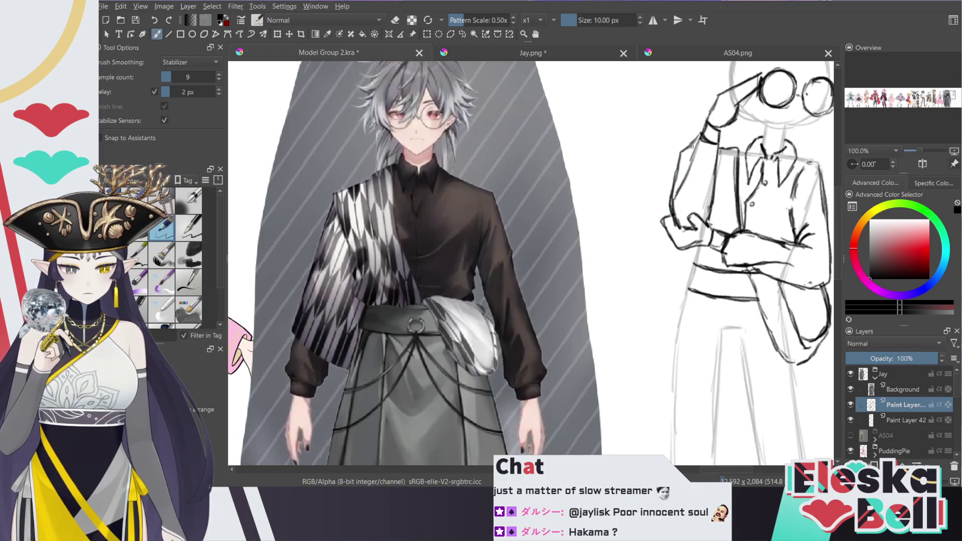
pyautogui.press('e')
pyautogui.moveTo(678, 197)
pyautogui.mouseDown()
pyautogui.moveTo(698, 145)
pyautogui.moveTo(681, 154)
pyautogui.moveTo(679, 211)
pyautogui.moveTo(678, 190)
pyautogui.mouseUp()
# Redraw the inner line of the raised arm's sleeve, curving from the cuff down to the elbow
pyautogui.press('e')
pyautogui.moveTo(717, 145); pyautogui.dragTo(702, 222)
pyautogui.press('e')
pyautogui.press('/')
pyautogui.moveTo(715, 179)
pyautogui.mouseDown()
pyautogui.moveTo(704, 207)
pyautogui.moveTo(717, 158)
pyautogui.mouseUp()
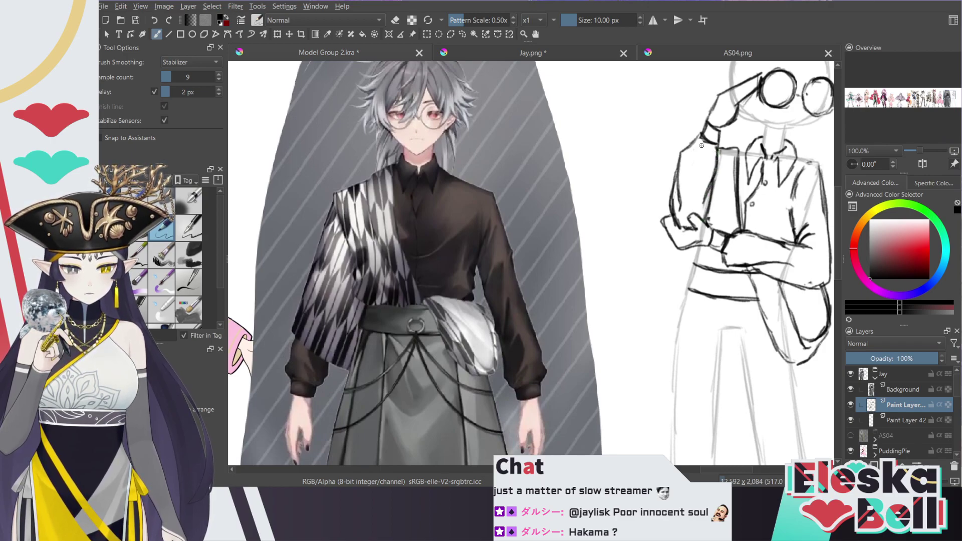
# Widen the raised arm's sleeve with a fuller outer line toward the elbow, and clean up its stray strokes
pyautogui.press('-')
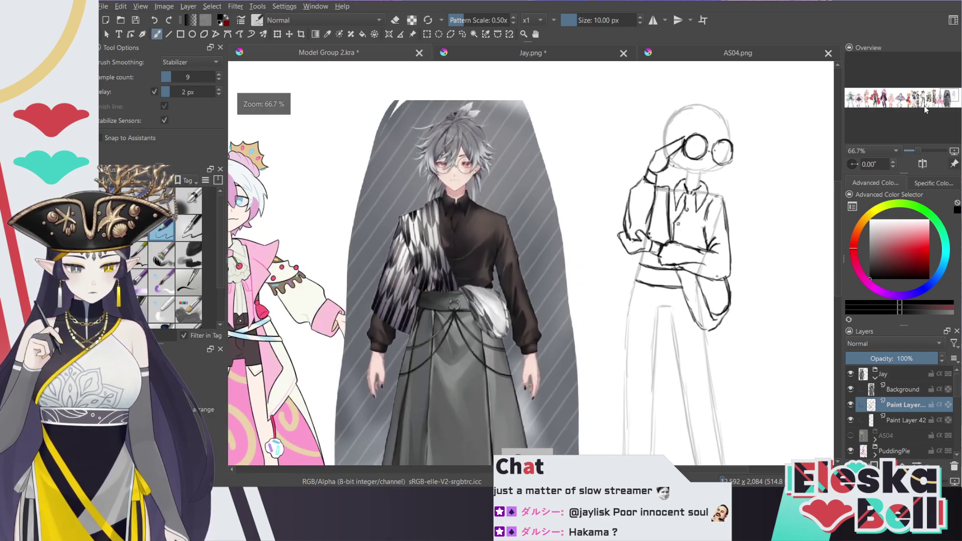
pyautogui.moveTo(955, 109); pyautogui.dragTo(952, 101)
pyautogui.press('+')
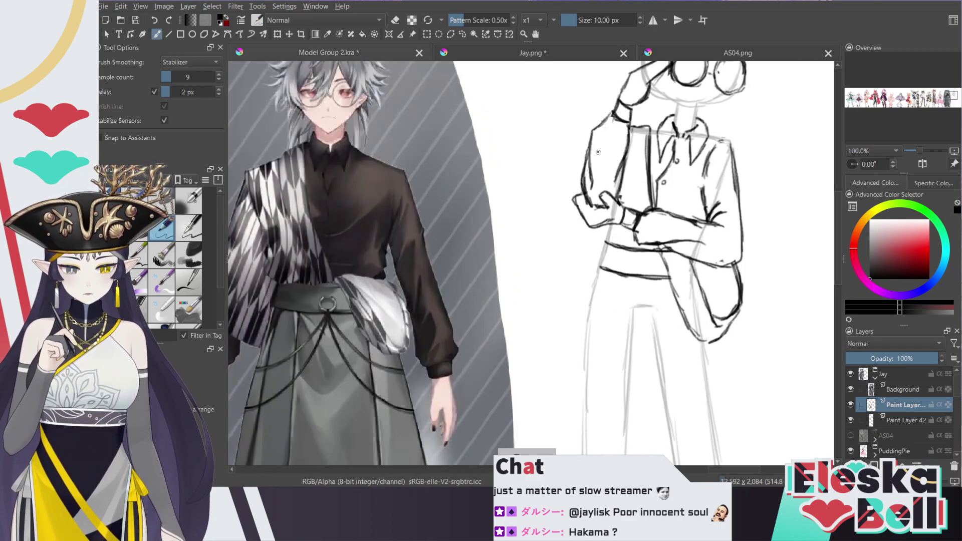
pyautogui.press('e')
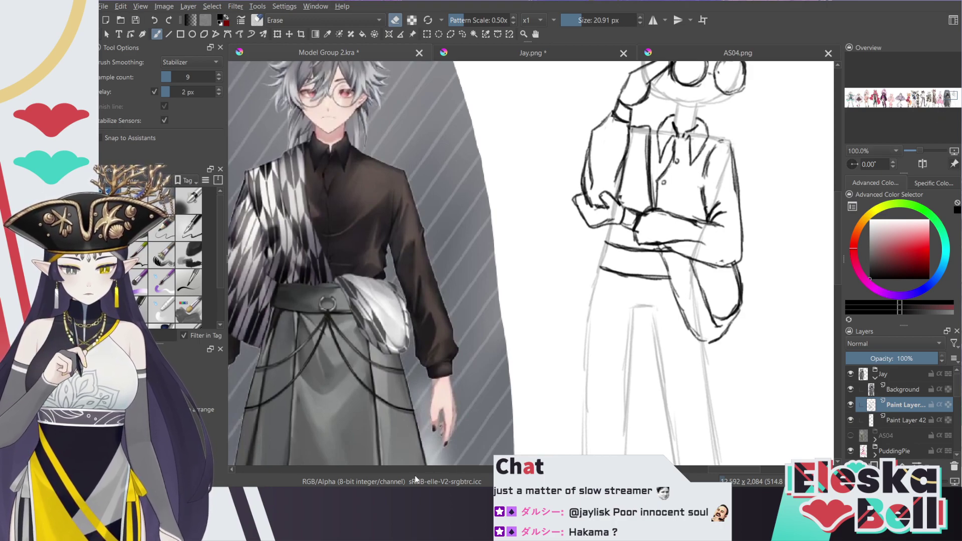
pyautogui.moveTo(728, 470); pyautogui.dragTo(720, 469)
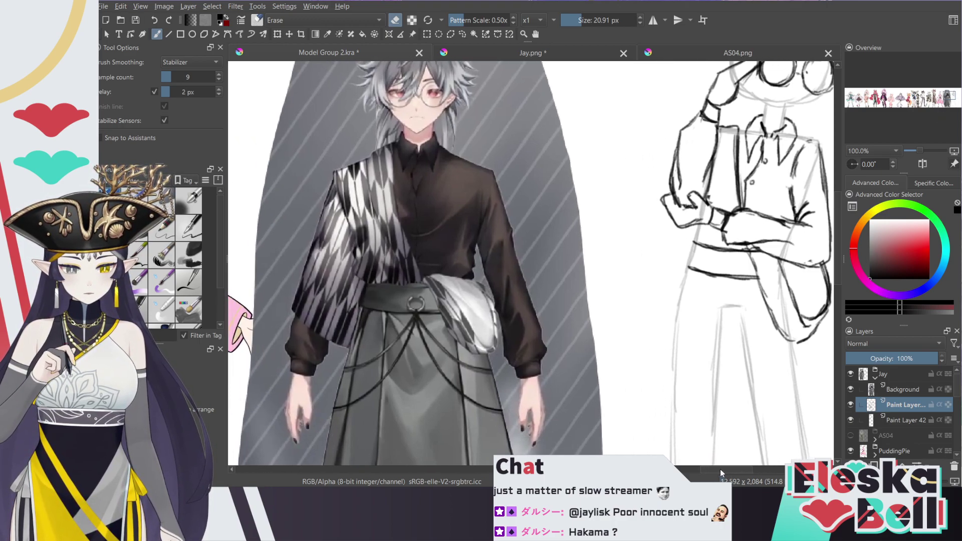
pyautogui.press('e')
pyautogui.moveTo(668, 130); pyautogui.dragTo(701, 203)
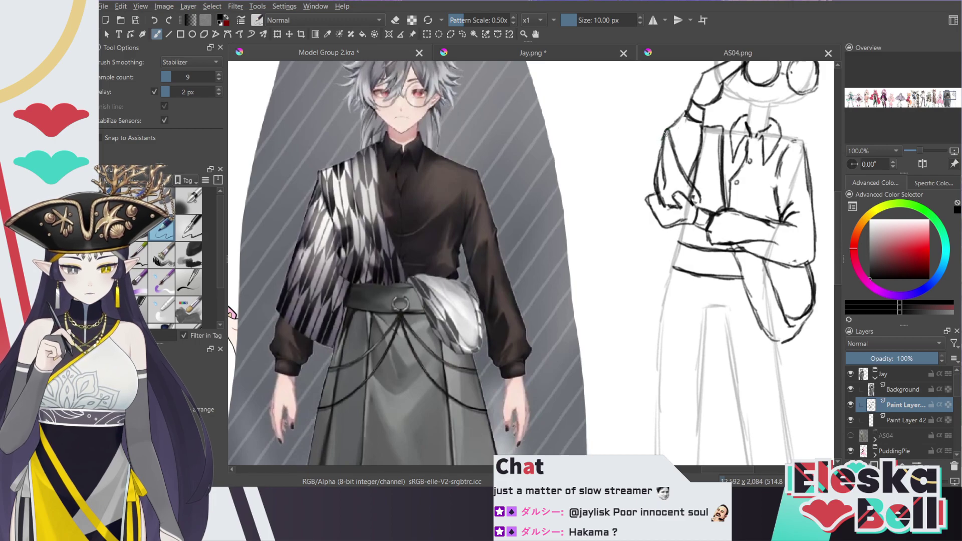
pyautogui.press('e')
pyautogui.moveTo(665, 165)
pyautogui.mouseDown()
pyautogui.moveTo(664, 190)
pyautogui.moveTo(667, 144)
pyautogui.moveTo(656, 181)
pyautogui.mouseUp()
pyautogui.press('/')
pyautogui.moveTo(661, 145)
pyautogui.mouseDown()
pyautogui.moveTo(702, 180)
pyautogui.moveTo(700, 201)
pyautogui.moveTo(696, 170)
pyautogui.moveTo(699, 208)
pyautogui.mouseUp()
# Try a fabric edge hanging from below the raised arm's elbow and joining the end of the waistband
pyautogui.moveTo(694, 180)
pyautogui.mouseDown()
pyautogui.moveTo(700, 207)
pyautogui.moveTo(678, 269)
pyautogui.moveTo(653, 216)
pyautogui.mouseUp()
pyautogui.press('/')
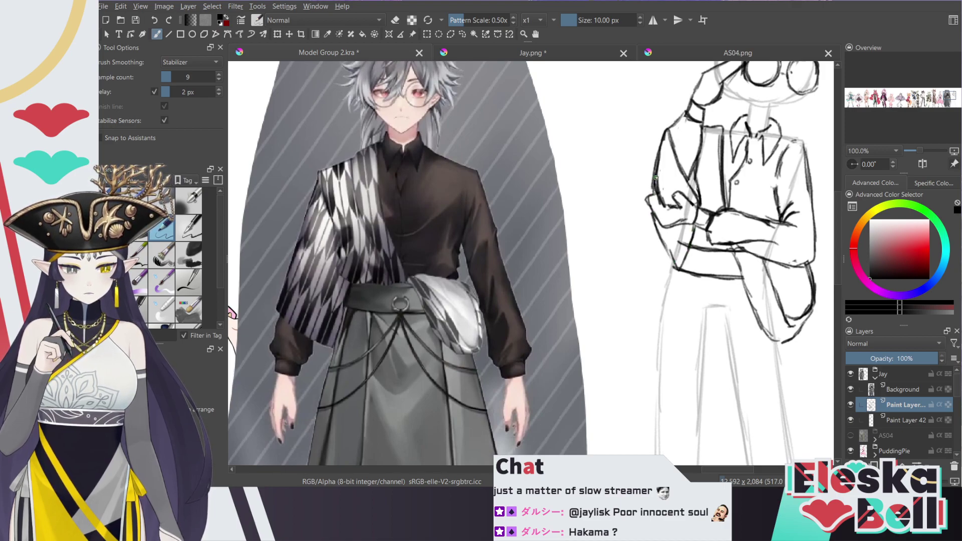
pyautogui.press('e')
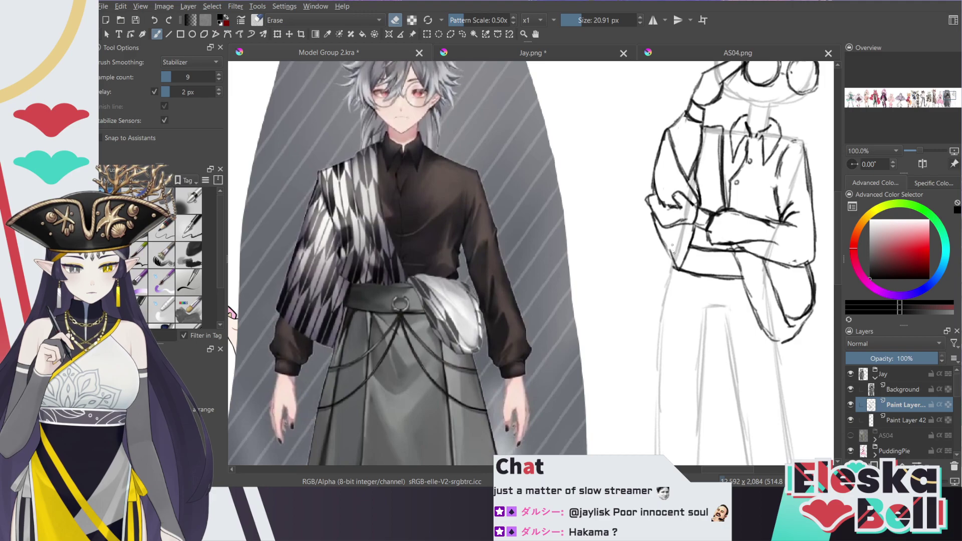
pyautogui.press('e')
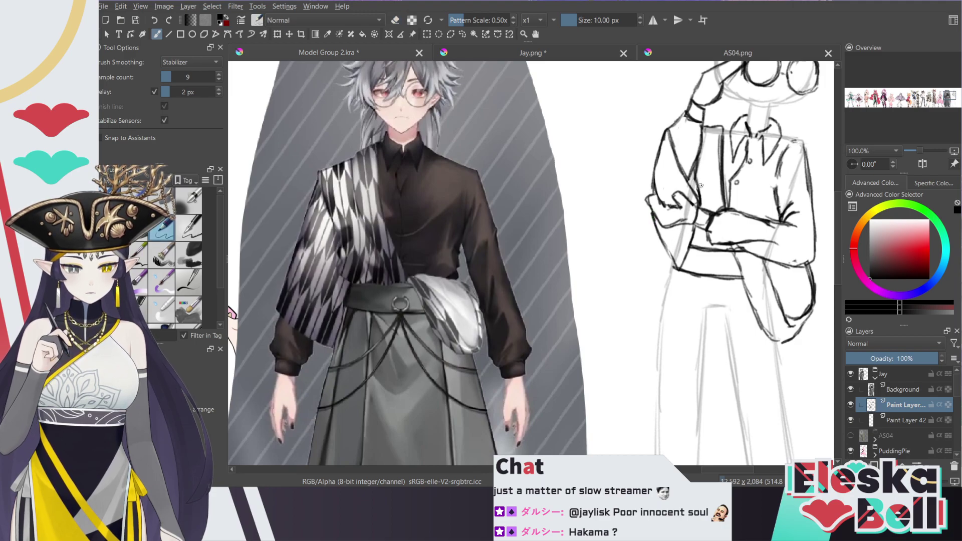
pyautogui.press('e')
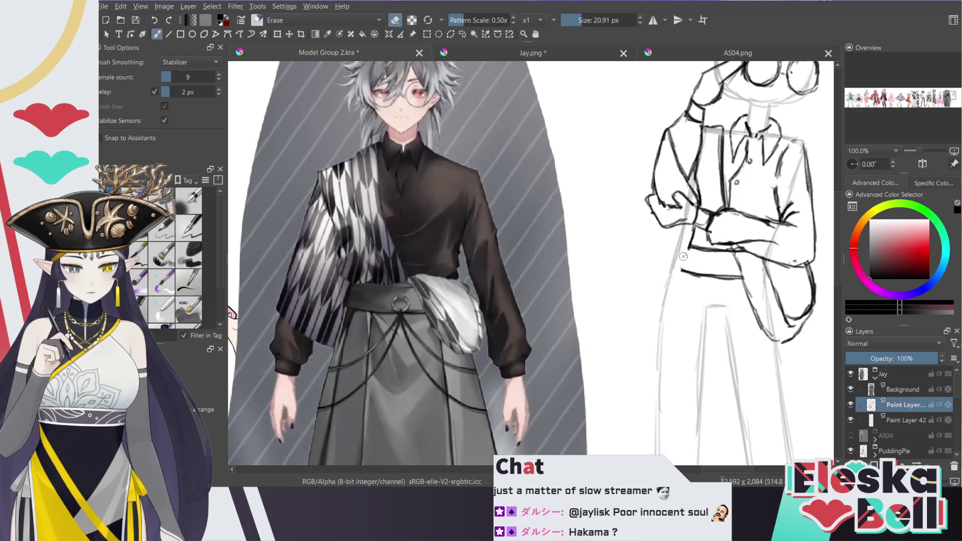
pyautogui.press('e')
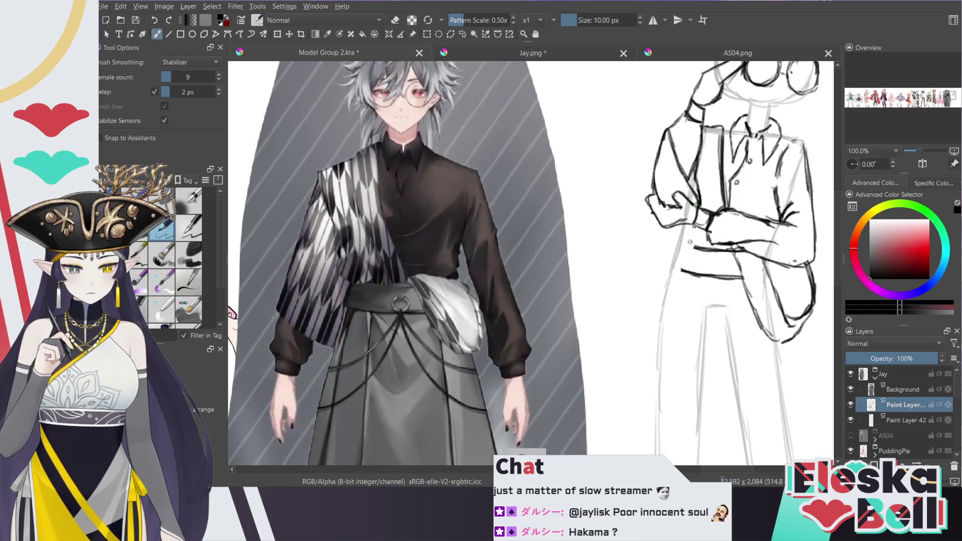
# Try a pointed corner of fabric flaring outward below the raised arm's elbow
pyautogui.moveTo(688, 226)
pyautogui.mouseDown()
pyautogui.moveTo(651, 265)
pyautogui.moveTo(652, 214)
pyautogui.moveTo(649, 268)
pyautogui.mouseUp()
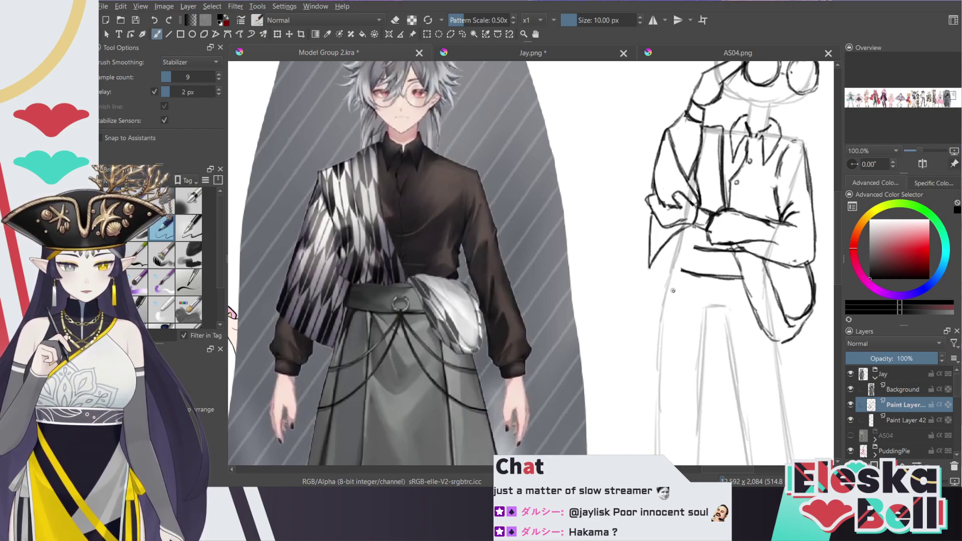
pyautogui.press('e')
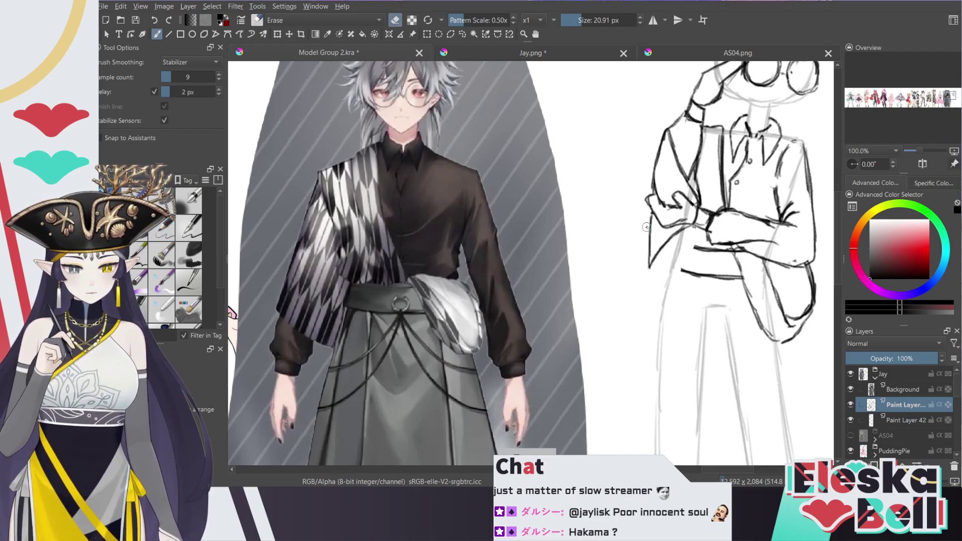
pyautogui.moveTo(648, 249)
pyautogui.mouseDown()
pyautogui.moveTo(659, 255)
pyautogui.moveTo(686, 230)
pyautogui.mouseUp()
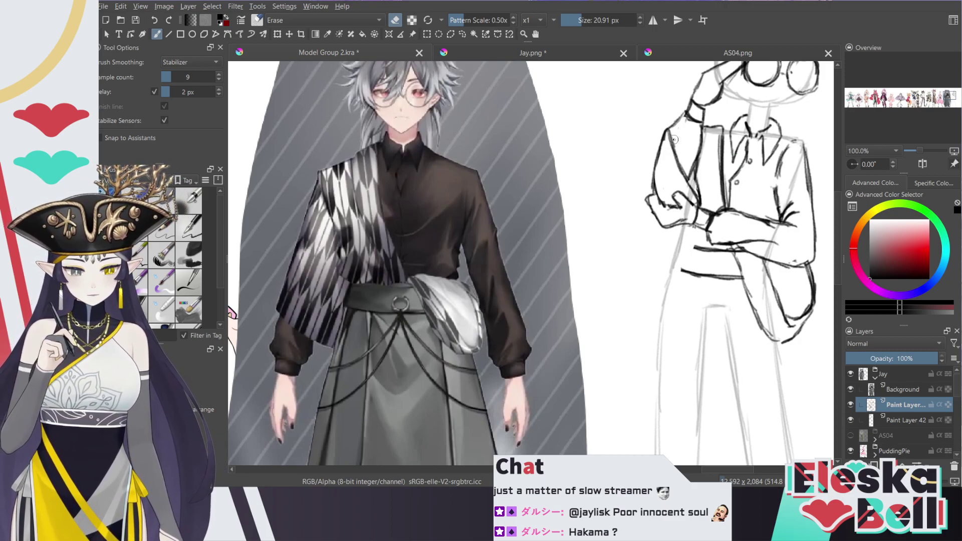
# Touch up the raised sleeve's inner line, and sketch a narrow hanging fabric edge below the elbow that meets the extended waistband
pyautogui.press('e')
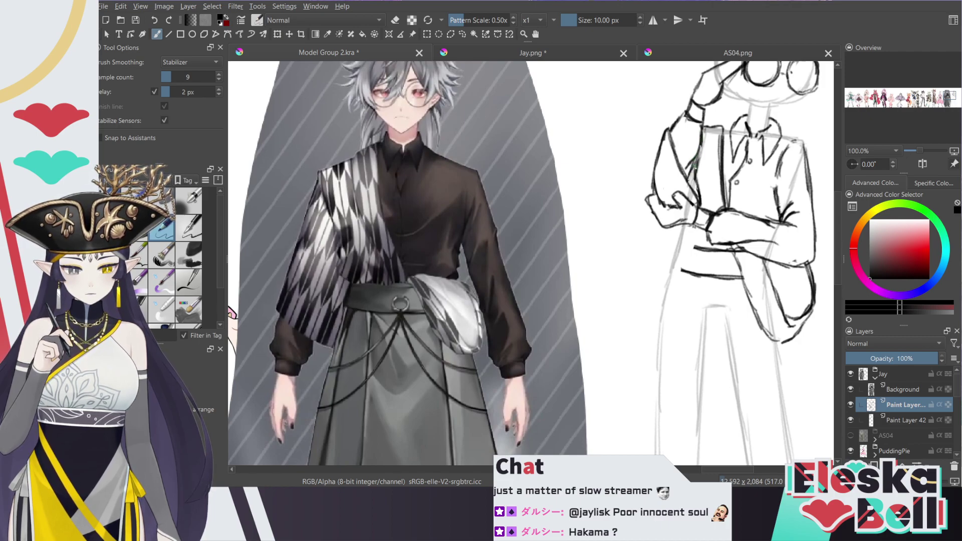
pyautogui.moveTo(695, 175); pyautogui.dragTo(697, 200)
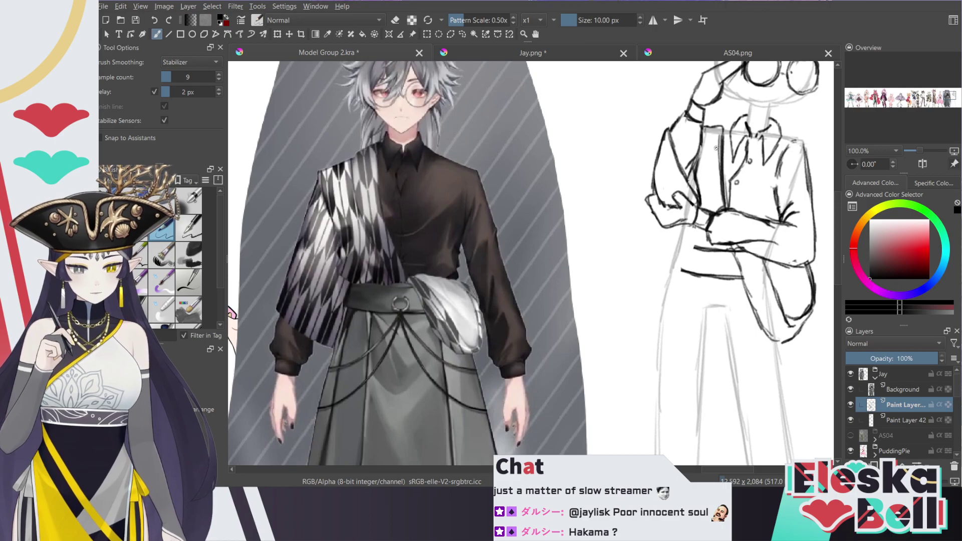
pyautogui.moveTo(662, 240); pyautogui.dragTo(666, 273)
pyautogui.moveTo(688, 227); pyautogui.dragTo(667, 279)
pyautogui.moveTo(688, 227); pyautogui.dragTo(667, 280)
pyautogui.moveTo(702, 249)
pyautogui.mouseDown()
pyautogui.moveTo(681, 242)
pyautogui.moveTo(695, 247)
pyautogui.moveTo(670, 269)
pyautogui.mouseUp()
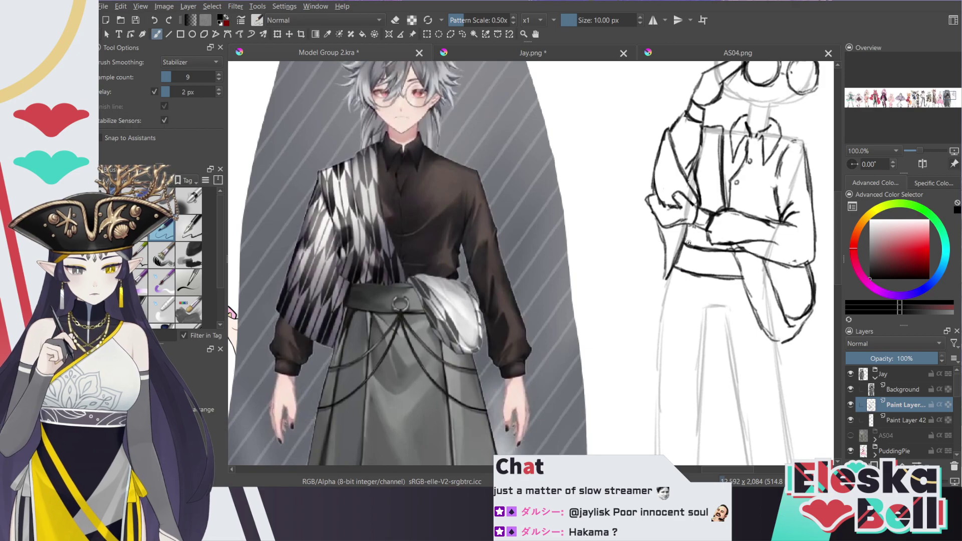
# Add a new paint layer above the body sketch and draw the skirt's outer edge running down from the hip drape
pyautogui.moveTo(948, 98); pyautogui.dragTo(948, 107)
pyautogui.scroll(-2, 950, 100)
pyautogui.scroll(1, 954, 107)
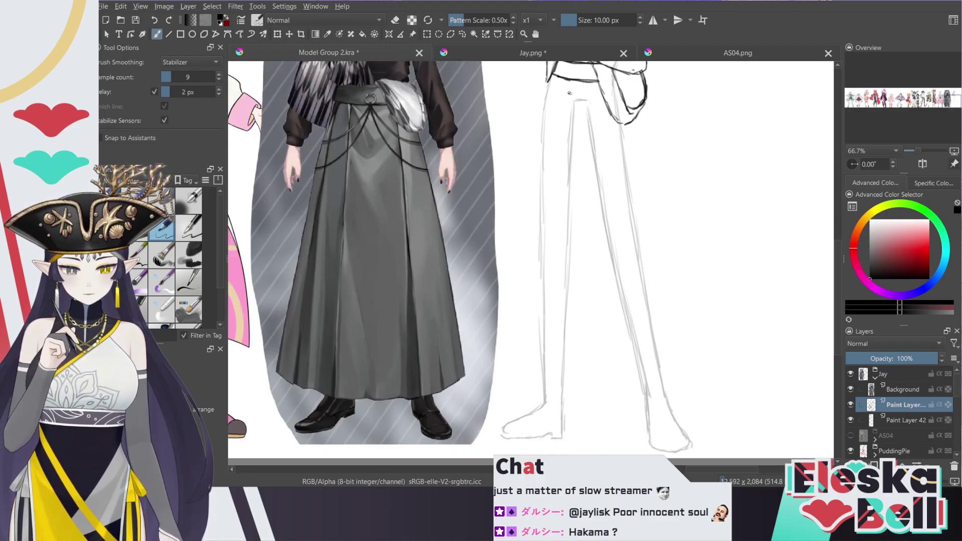
pyautogui.press('Insert')
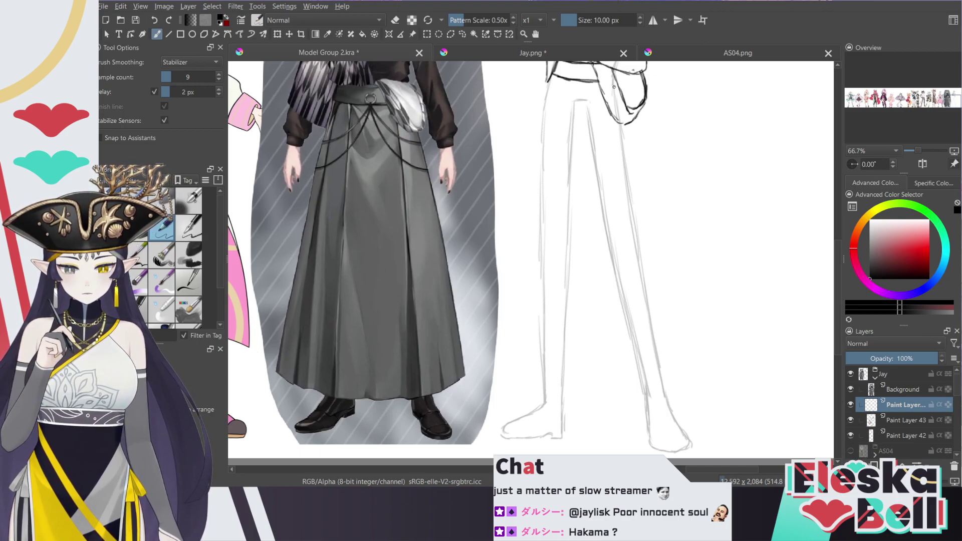
pyautogui.moveTo(614, 86); pyautogui.dragTo(635, 157)
pyautogui.moveTo(624, 119)
pyautogui.mouseDown()
pyautogui.moveTo(693, 385)
pyautogui.moveTo(695, 370)
pyautogui.mouseUp()
# Enlarge the eraser to 46.39 px, and sketch the skirt's opposite outer edge flaring from the waistband down to the calf
pyautogui.press('e')
pyautogui.click(586, 22)
pyautogui.moveTo(587, 22); pyautogui.dragTo(588, 22)
pyautogui.press('/')
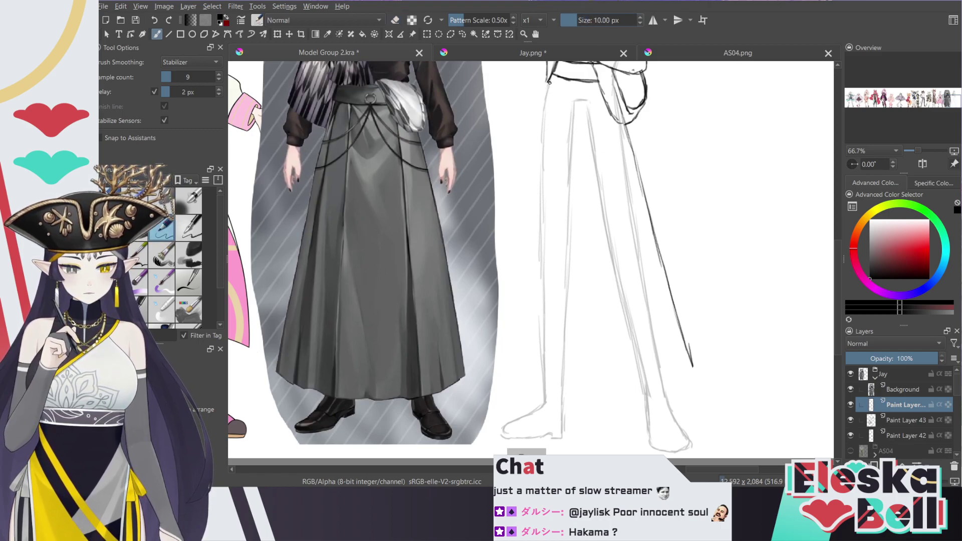
pyautogui.moveTo(548, 81)
pyautogui.mouseDown()
pyautogui.moveTo(494, 357)
pyautogui.moveTo(528, 145)
pyautogui.moveTo(547, 94)
pyautogui.mouseUp()
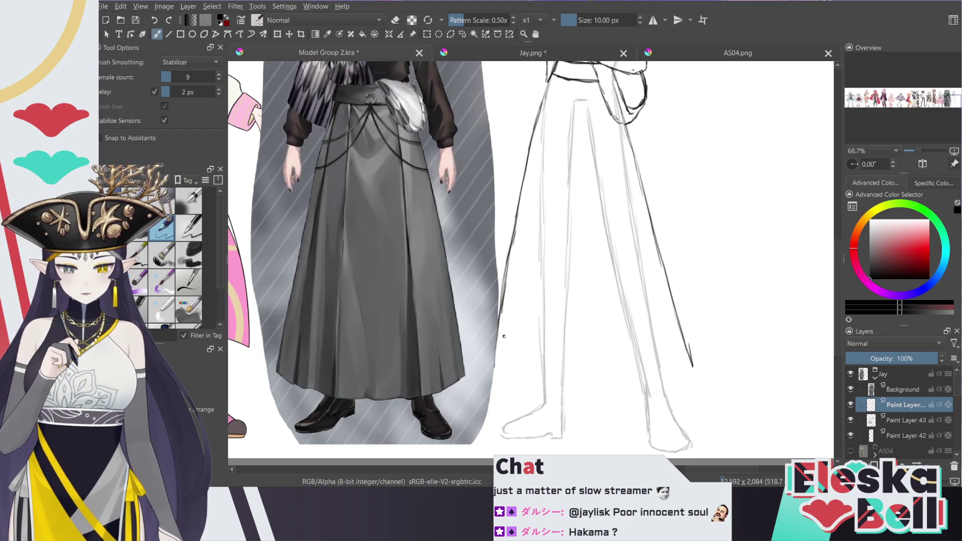
pyautogui.moveTo(493, 356); pyautogui.dragTo(502, 299)
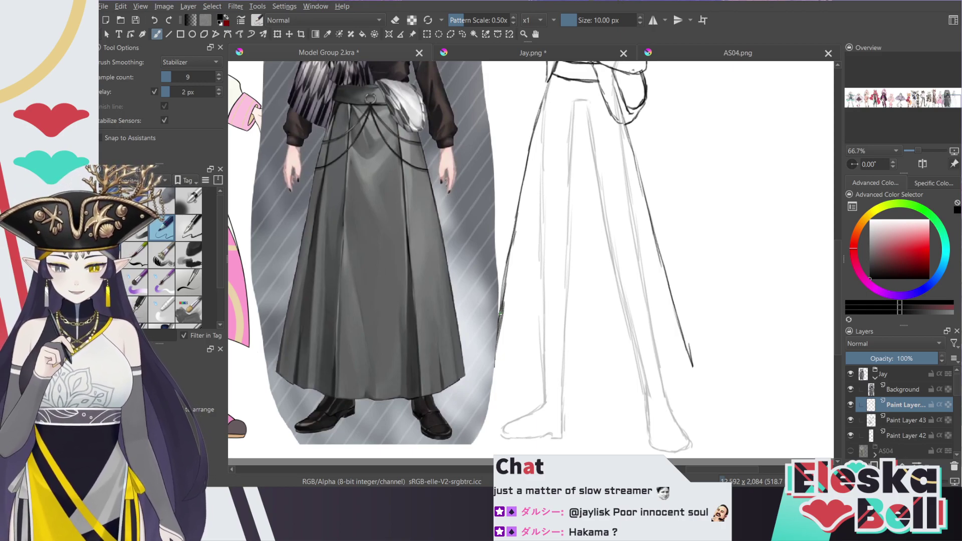
# Erase the skirt's outer edge below the hip drape and redraw it slightly shorter
pyautogui.press('e')
pyautogui.moveTo(624, 129); pyautogui.dragTo(693, 367)
pyautogui.press('e')
pyautogui.moveTo(626, 126); pyautogui.dragTo(686, 335)
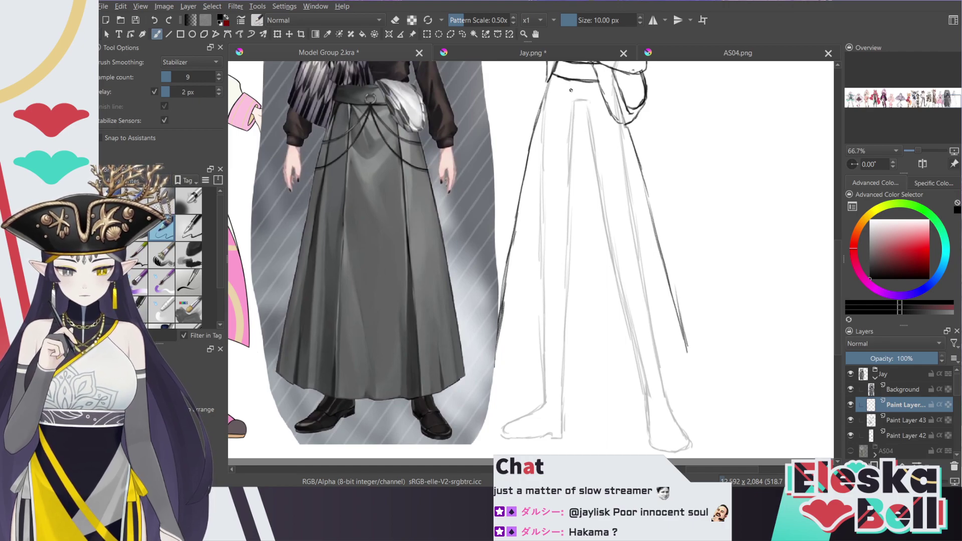
# Sketch the skirt's front panel with a long fold line on each side and a wavy hem between them
pyautogui.moveTo(570, 84)
pyautogui.mouseDown()
pyautogui.moveTo(543, 388)
pyautogui.moveTo(634, 384)
pyautogui.mouseUp()
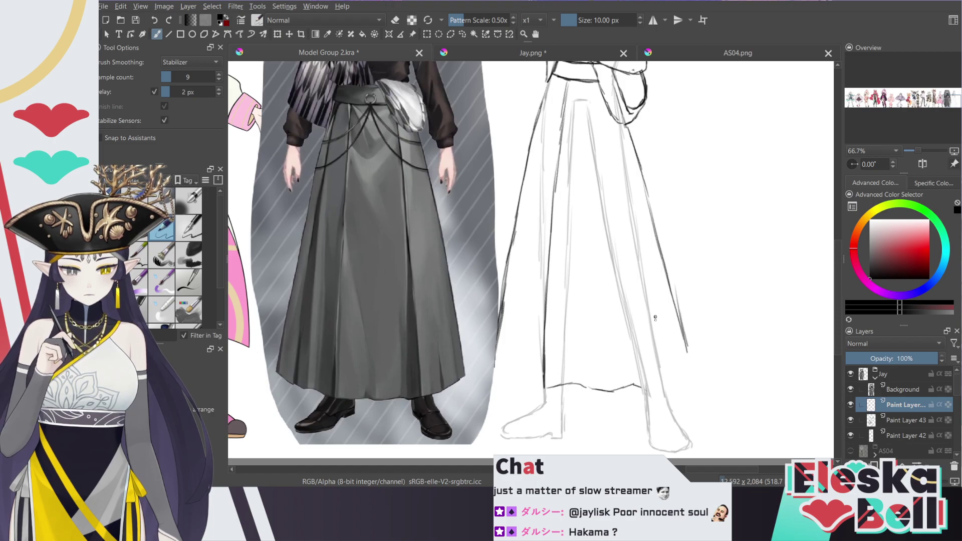
pyautogui.moveTo(600, 91); pyautogui.dragTo(635, 312)
pyautogui.moveTo(631, 250); pyautogui.dragTo(648, 356)
pyautogui.moveTo(633, 271); pyautogui.dragTo(647, 355)
# Erase the lower part of the front panel's fold line on the hip-drape side and redraw it down to the hem
pyautogui.press('/')
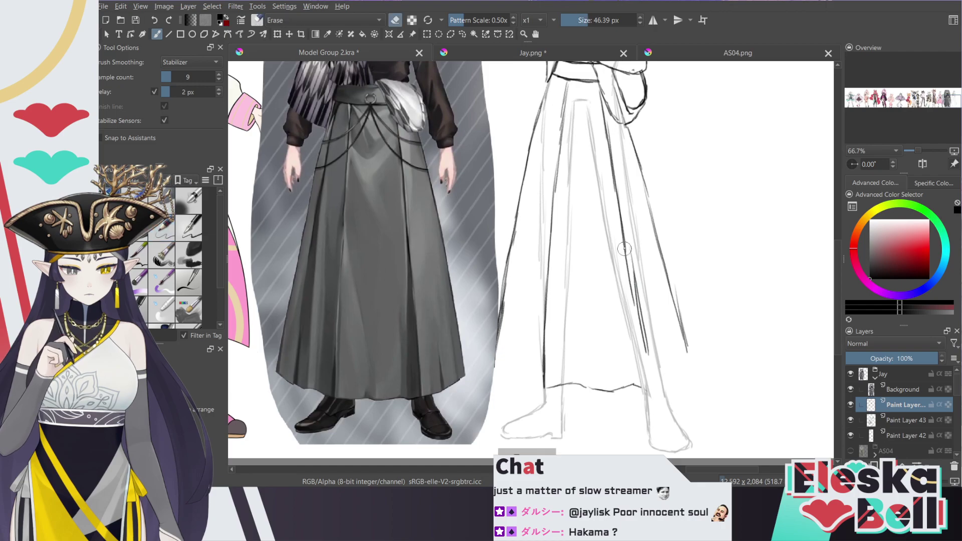
pyautogui.moveTo(625, 246); pyautogui.dragTo(634, 309)
pyautogui.press('e')
pyautogui.moveTo(614, 179); pyautogui.dragTo(634, 299)
pyautogui.moveTo(624, 236); pyautogui.dragTo(651, 392)
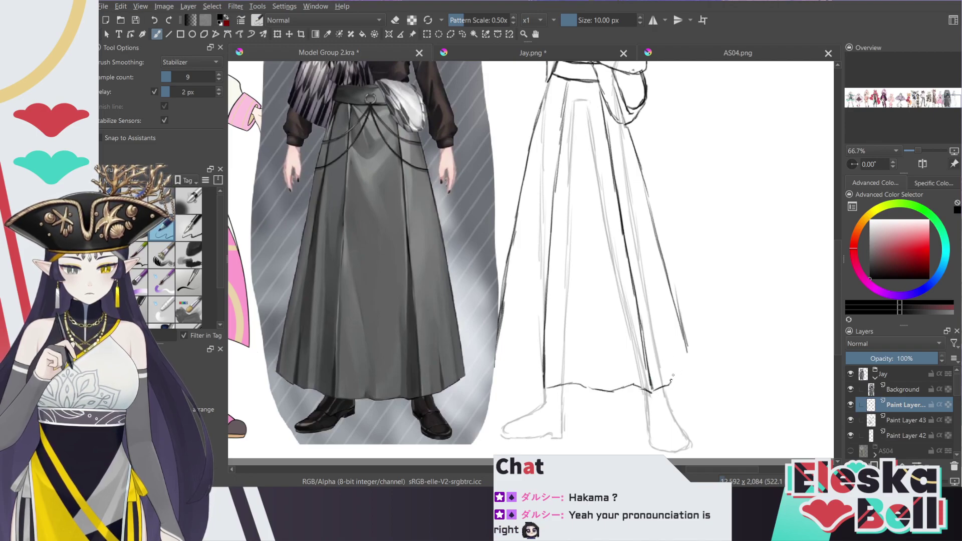
# Add a pleat line on the hip-drape side of the skirt, and extend the wavy hem to both outer edges
pyautogui.moveTo(675, 371)
pyautogui.mouseDown()
pyautogui.moveTo(660, 285)
pyautogui.moveTo(673, 351)
pyautogui.moveTo(639, 182)
pyautogui.mouseUp()
pyautogui.moveTo(648, 224)
pyautogui.mouseDown()
pyautogui.moveTo(627, 128)
pyautogui.moveTo(677, 360)
pyautogui.mouseUp()
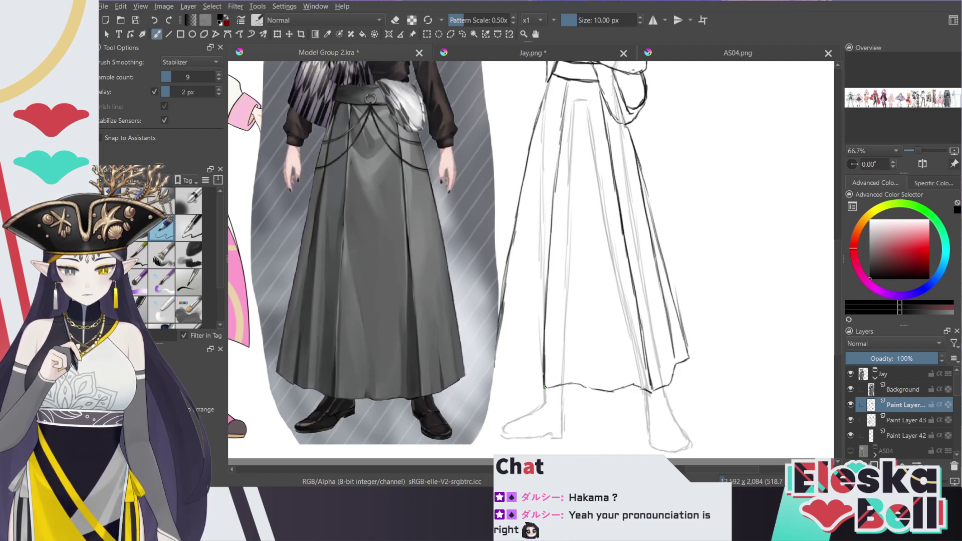
pyautogui.moveTo(544, 388); pyautogui.dragTo(523, 377)
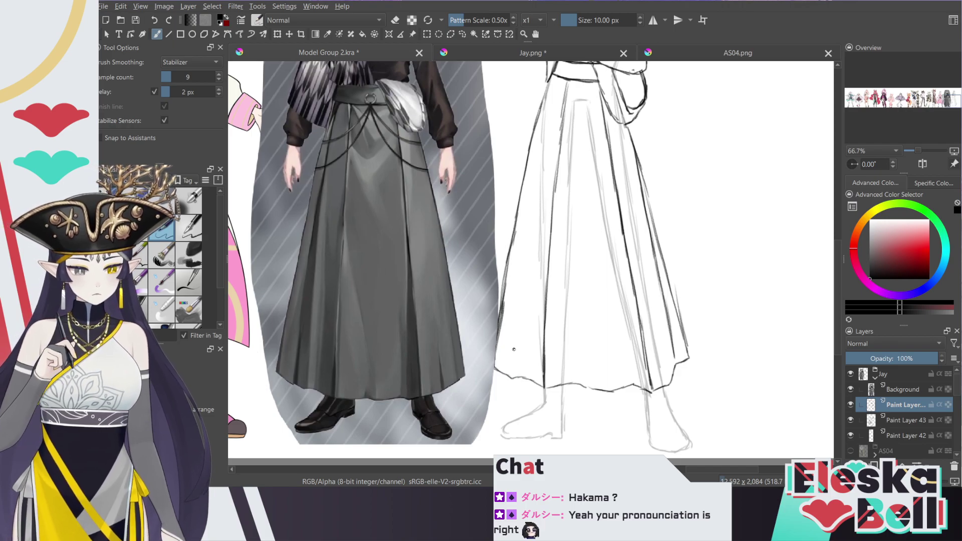
# Shift the reference image on the Background layer slightly away from the sketch, and return to the sketch layer with the freehand brush
pyautogui.press('pageup')
pyautogui.hotkey('ctrl', 't')
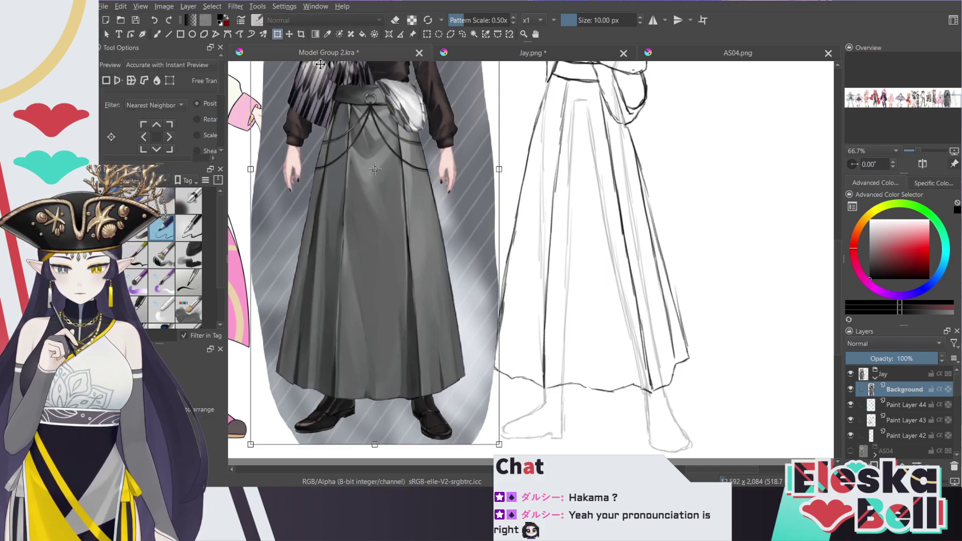
pyautogui.moveTo(470, 248); pyautogui.dragTo(459, 248)
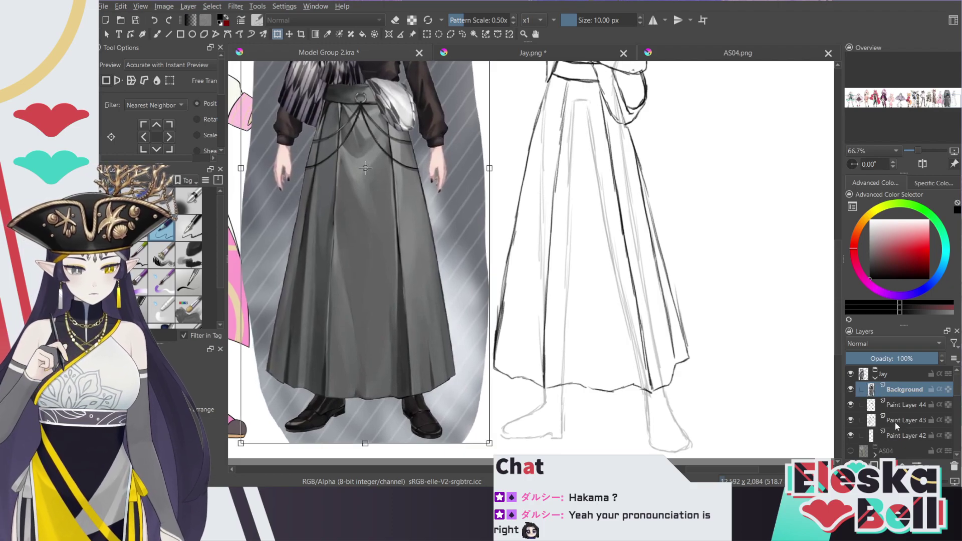
pyautogui.press('Return')
pyautogui.press('pagedown')
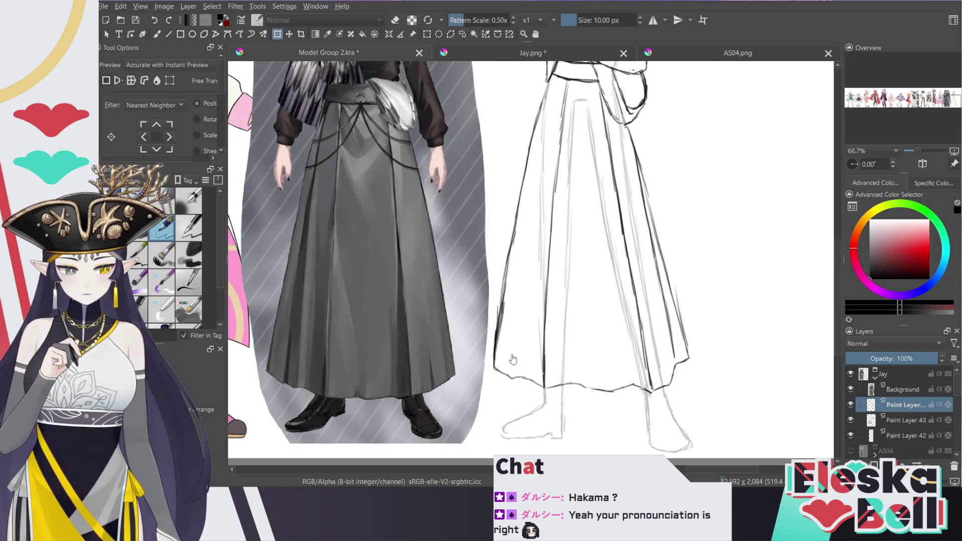
pyautogui.click(162, 34)
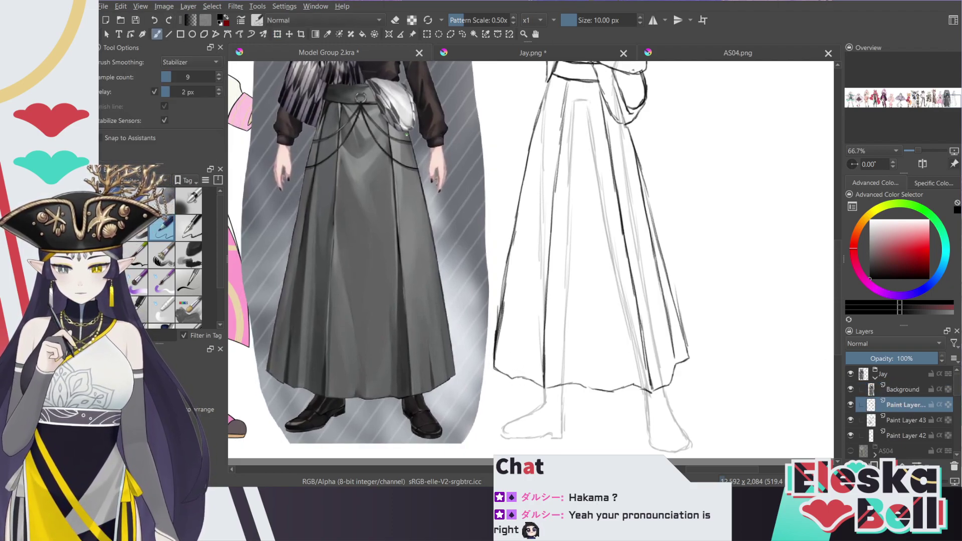
# Add a long pleat line from the hem upward beside the skirt's outer edge on the side opposite the hip drape
pyautogui.moveTo(507, 372); pyautogui.dragTo(510, 335)
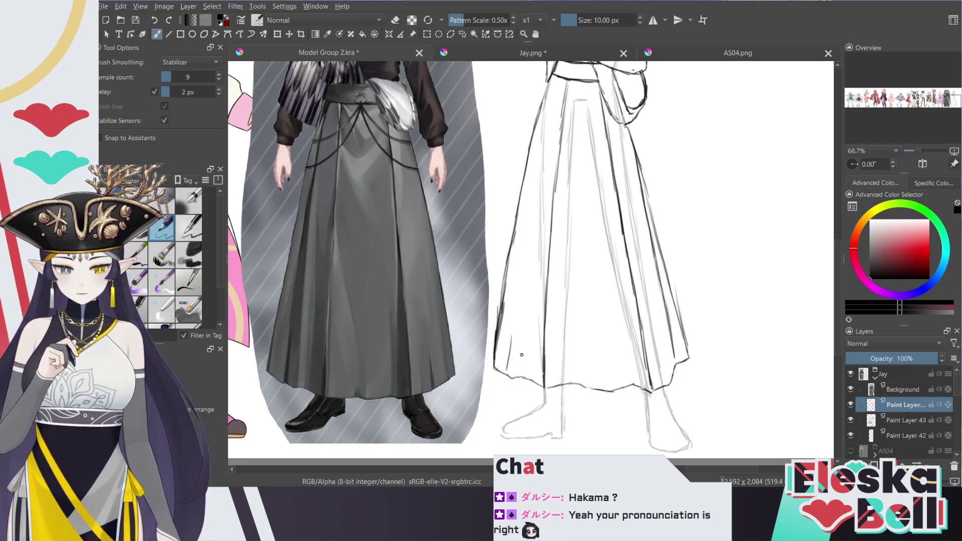
pyautogui.hotkey('ctrl', 'z')
pyautogui.moveTo(507, 374)
pyautogui.mouseDown()
pyautogui.moveTo(518, 239)
pyautogui.moveTo(549, 84)
pyautogui.moveTo(517, 274)
pyautogui.mouseUp()
pyautogui.moveTo(510, 330)
pyautogui.mouseDown()
pyautogui.moveTo(508, 370)
pyautogui.moveTo(506, 295)
pyautogui.moveTo(498, 326)
pyautogui.moveTo(509, 272)
pyautogui.mouseUp()
pyautogui.press('/')
pyautogui.press('e')
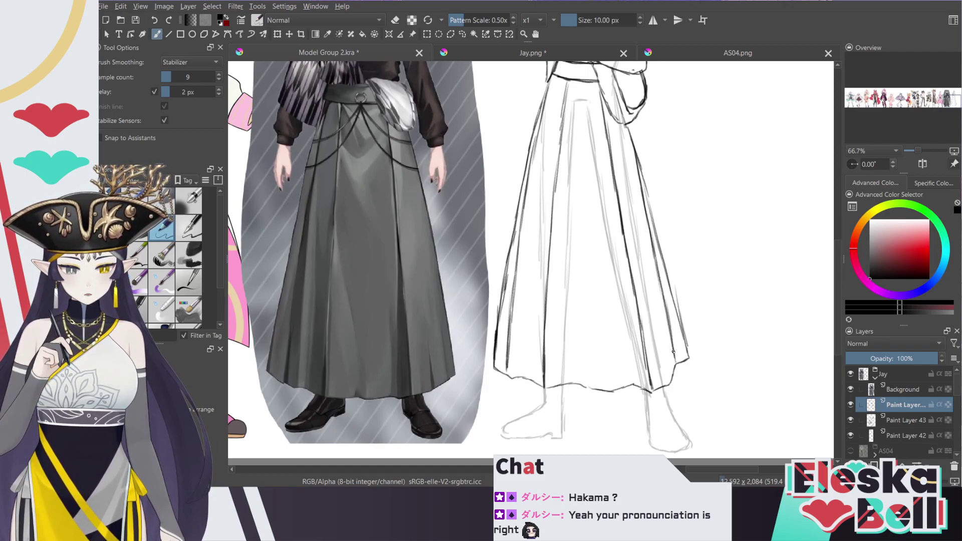
# Try to sketch a ring buckle on the waistband close to the hip drape
pyautogui.scroll(3, 837, 265)
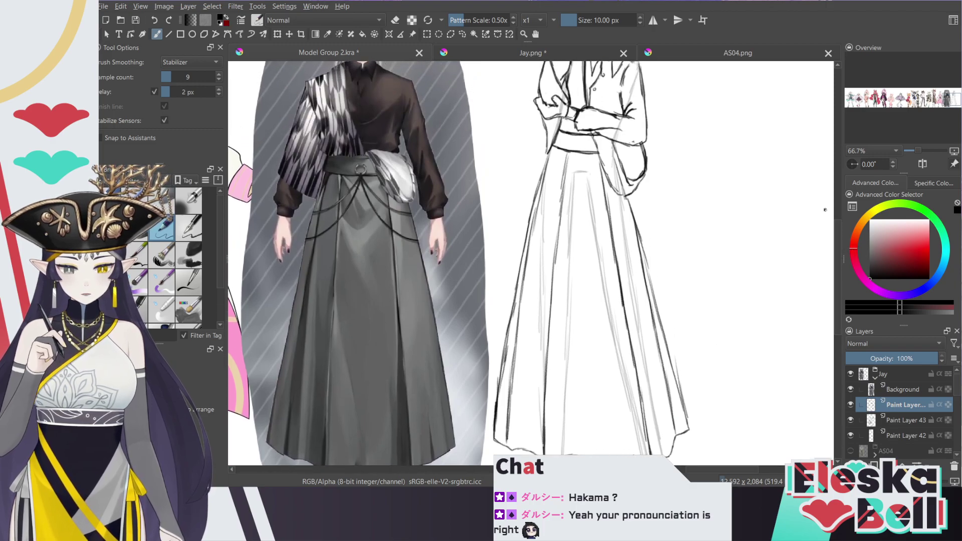
pyautogui.scroll(3, 835, 241)
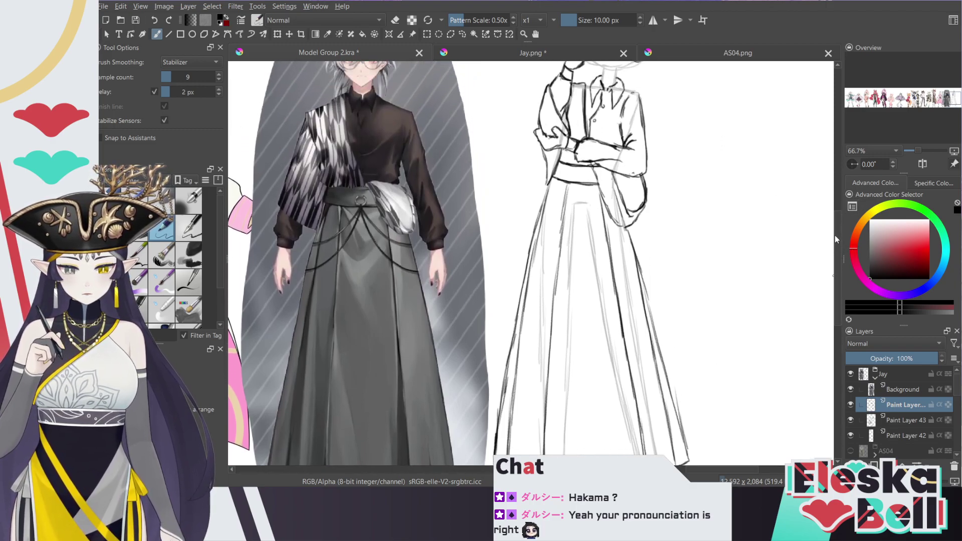
pyautogui.scroll(1, 637, 164)
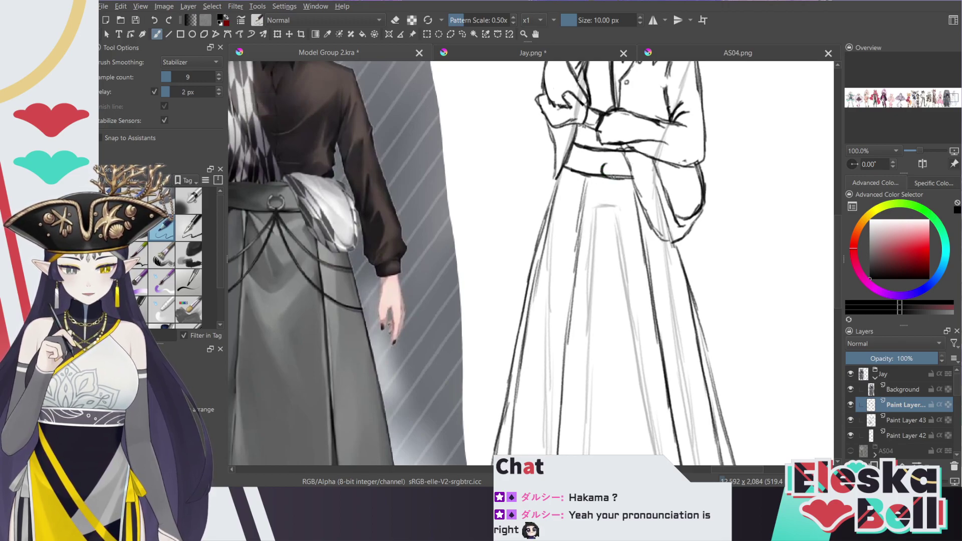
pyautogui.moveTo(615, 164); pyautogui.dragTo(621, 176)
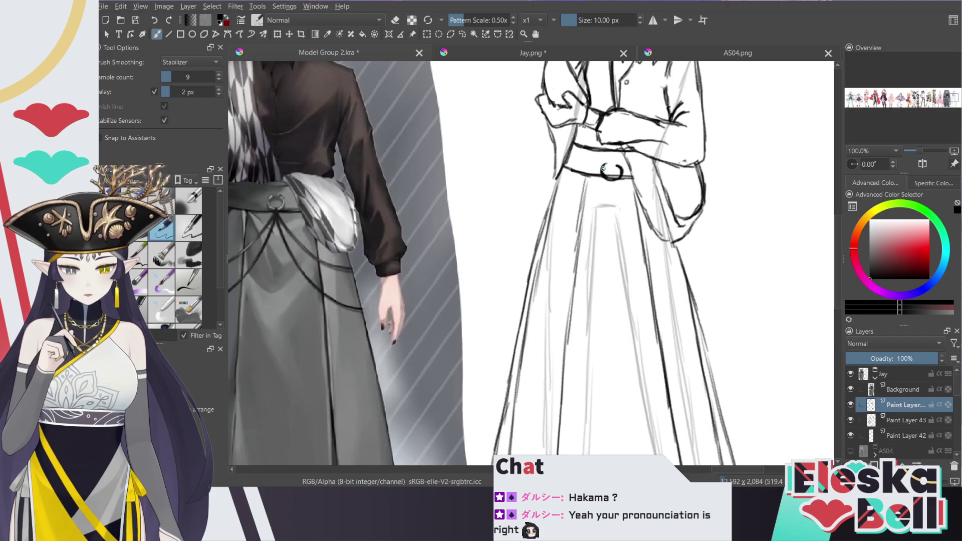
pyautogui.press('e')
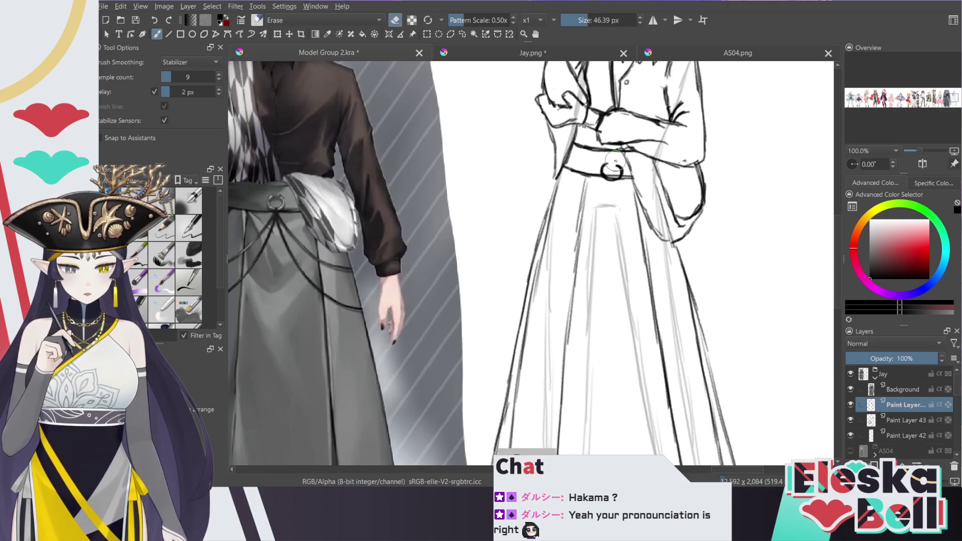
pyautogui.press('e')
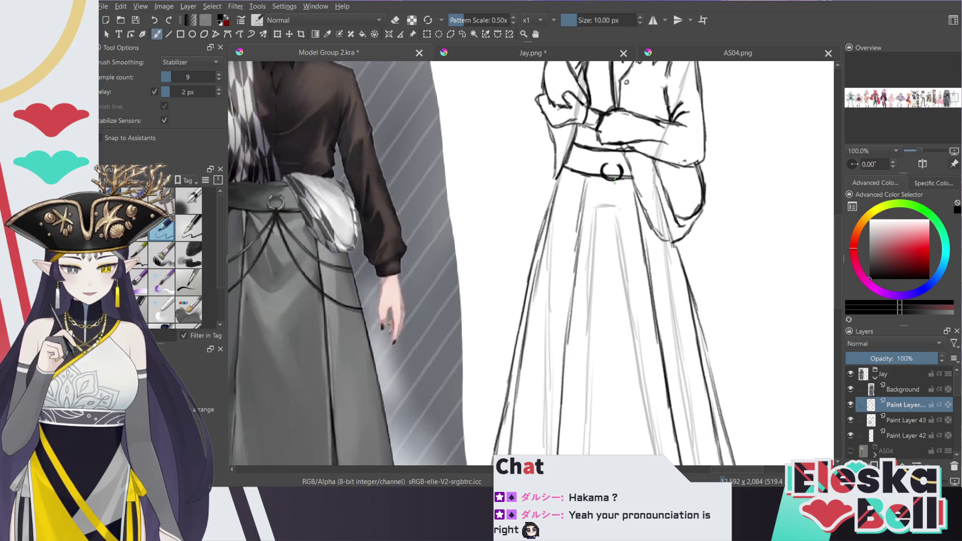
# Try hanging chains from the ring across the skirt with Paint Layer 42 hidden, and undo back to the plain waistband
pyautogui.click(850, 436)
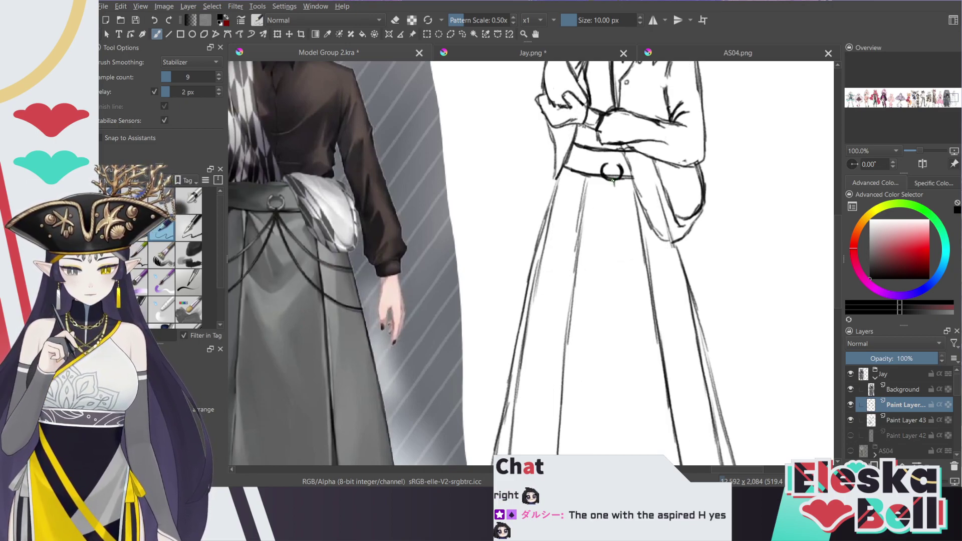
pyautogui.moveTo(614, 180)
pyautogui.mouseDown()
pyautogui.moveTo(635, 251)
pyautogui.moveTo(686, 301)
pyautogui.moveTo(640, 260)
pyautogui.moveTo(617, 196)
pyautogui.mouseUp()
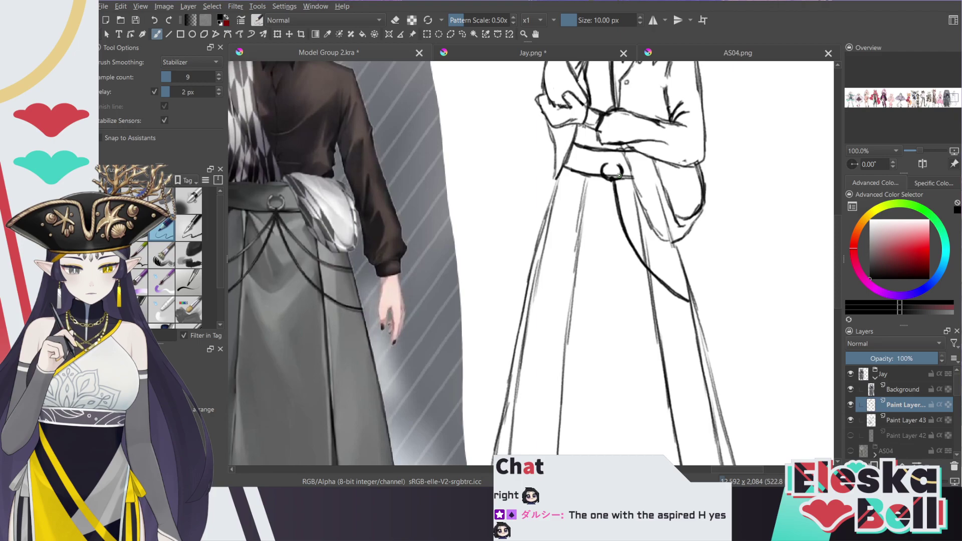
pyautogui.moveTo(617, 187)
pyautogui.mouseDown()
pyautogui.moveTo(630, 219)
pyautogui.moveTo(682, 261)
pyautogui.moveTo(632, 218)
pyautogui.moveTo(616, 179)
pyautogui.moveTo(644, 231)
pyautogui.moveTo(671, 255)
pyautogui.moveTo(611, 191)
pyautogui.moveTo(582, 258)
pyautogui.moveTo(545, 290)
pyautogui.mouseUp()
pyautogui.hotkey('ctrl', 'z')
pyautogui.hotkey('ctrl', 'z')
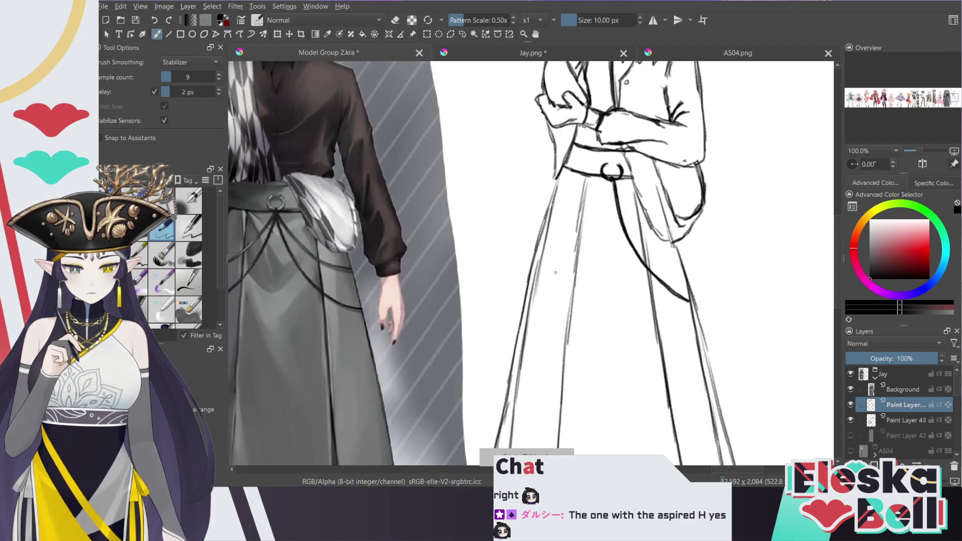
pyautogui.hotkey('ctrl', 'z')
pyautogui.hotkey('ctrl', 'z')
pyautogui.hotkey('ctrl', 'z')
pyautogui.hotkey('ctrl', 'z')
pyautogui.hotkey('ctrl', 'z')
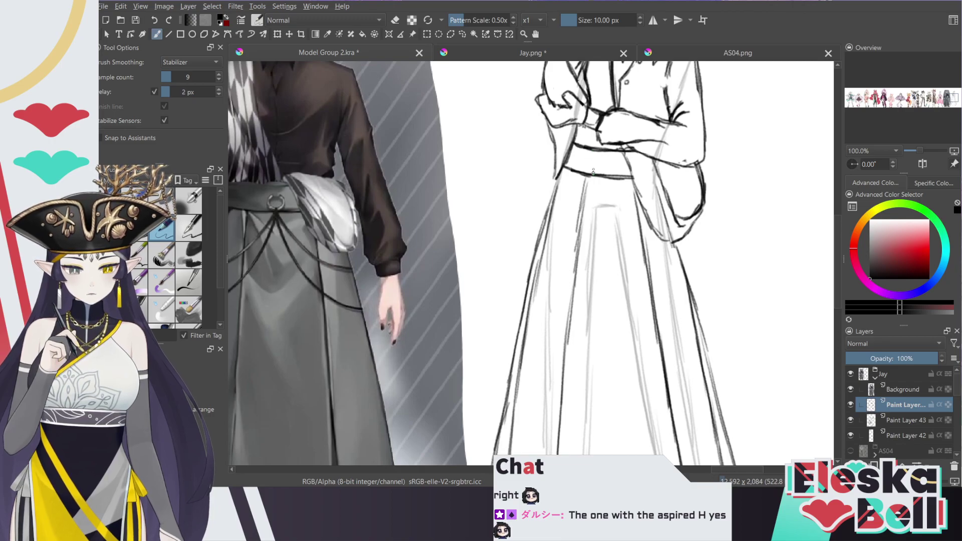
# Sketch a round ring buckle on the lower edge of the waistband, near its middle
pyautogui.moveTo(595, 163); pyautogui.dragTo(593, 171)
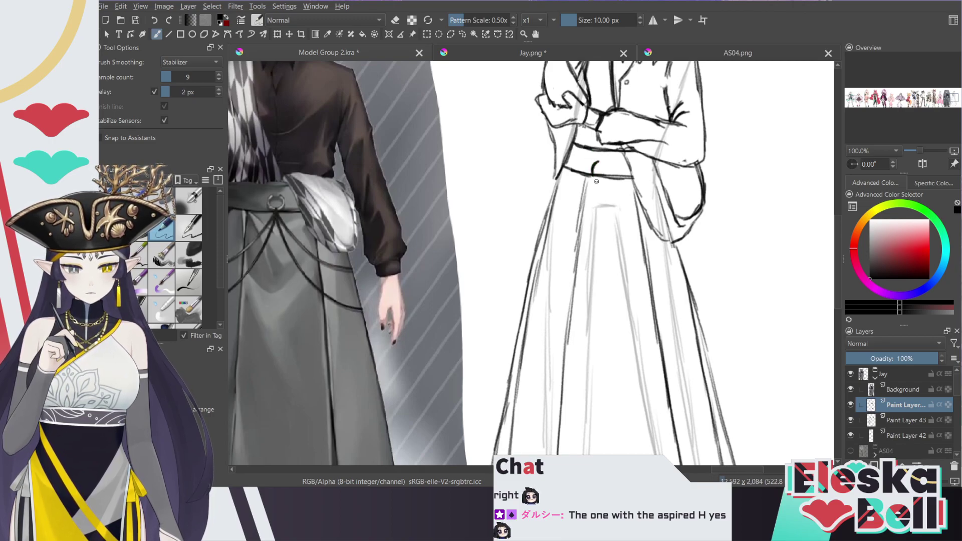
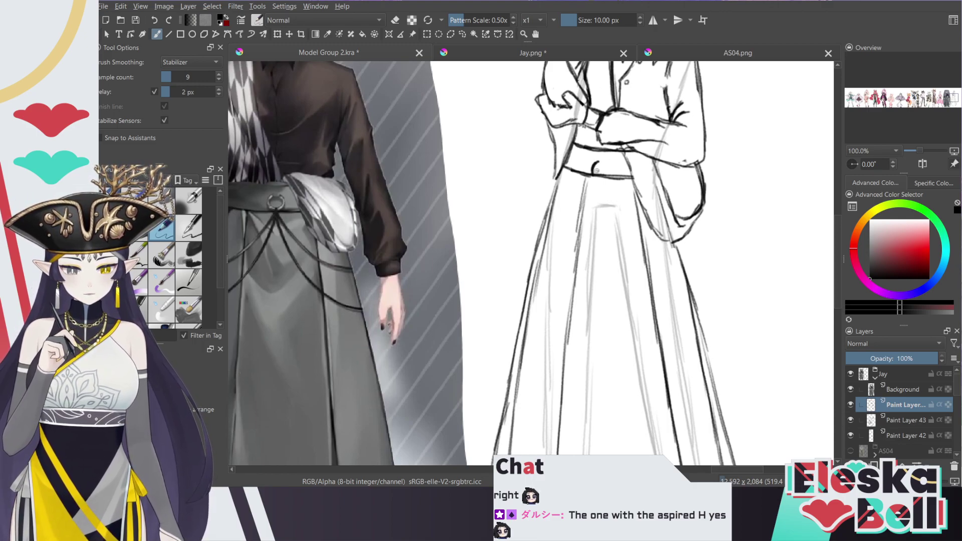
pyautogui.moveTo(598, 163); pyautogui.dragTo(594, 177)
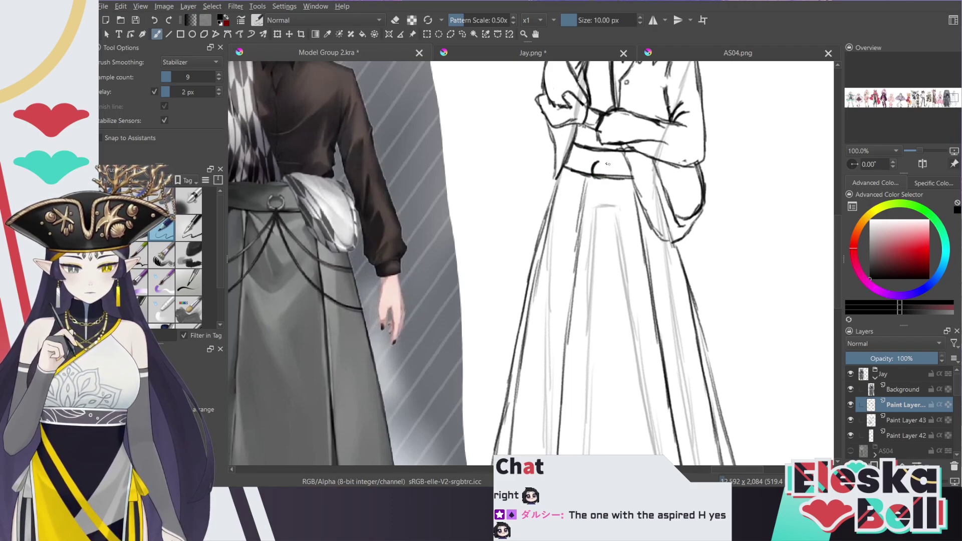
pyautogui.moveTo(611, 167); pyautogui.dragTo(604, 178)
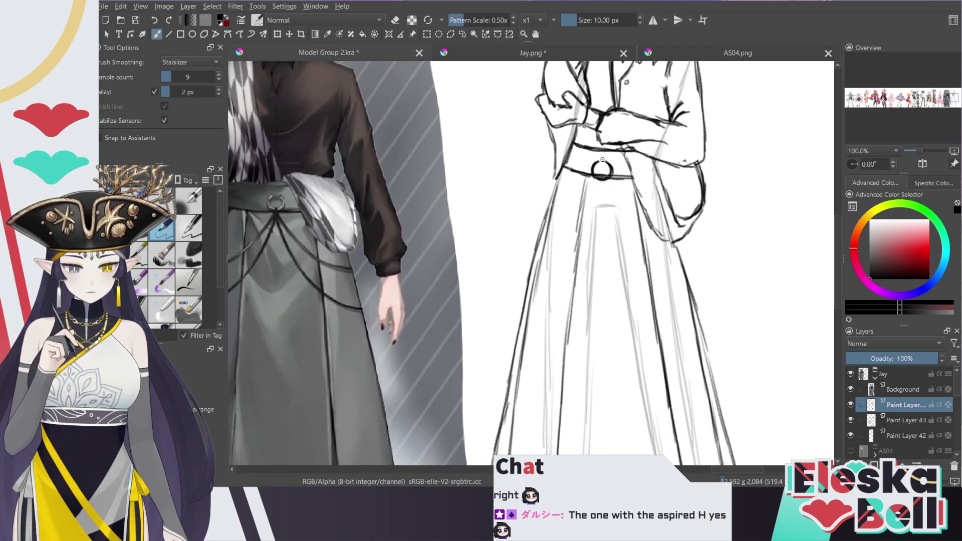
# Hide Paint Layer 42 and sketch two curved chains hanging from the ring to the skirt's outer edge on the hip-drape side
pyautogui.click(851, 435)
pyautogui.moveTo(602, 182); pyautogui.dragTo(617, 239)
pyautogui.moveTo(603, 192); pyautogui.dragTo(626, 264)
pyautogui.moveTo(615, 237)
pyautogui.mouseDown()
pyautogui.moveTo(638, 277)
pyautogui.moveTo(693, 309)
pyautogui.moveTo(642, 279)
pyautogui.moveTo(603, 182)
pyautogui.moveTo(620, 228)
pyautogui.mouseUp()
pyautogui.hotkey('ctrl', 'z')
pyautogui.hotkey('ctrl', 'z')
pyautogui.moveTo(603, 181)
pyautogui.mouseDown()
pyautogui.moveTo(631, 232)
pyautogui.moveTo(685, 270)
pyautogui.moveTo(639, 236)
pyautogui.mouseUp()
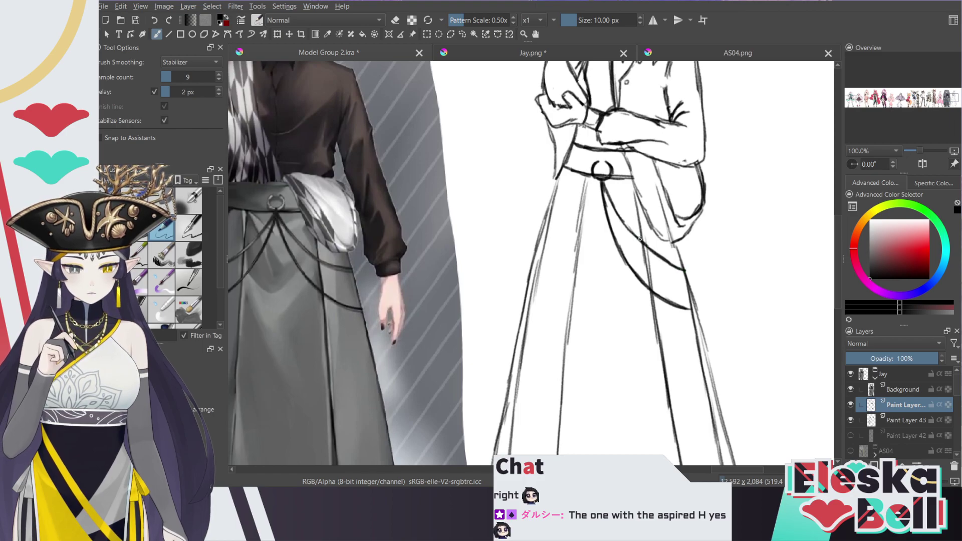
# Try to sketch a chain curving from the ring toward the skirt's outer edge opposite the hip drape
pyautogui.moveTo(598, 205)
pyautogui.mouseDown()
pyautogui.moveTo(567, 280)
pyautogui.moveTo(552, 294)
pyautogui.mouseUp()
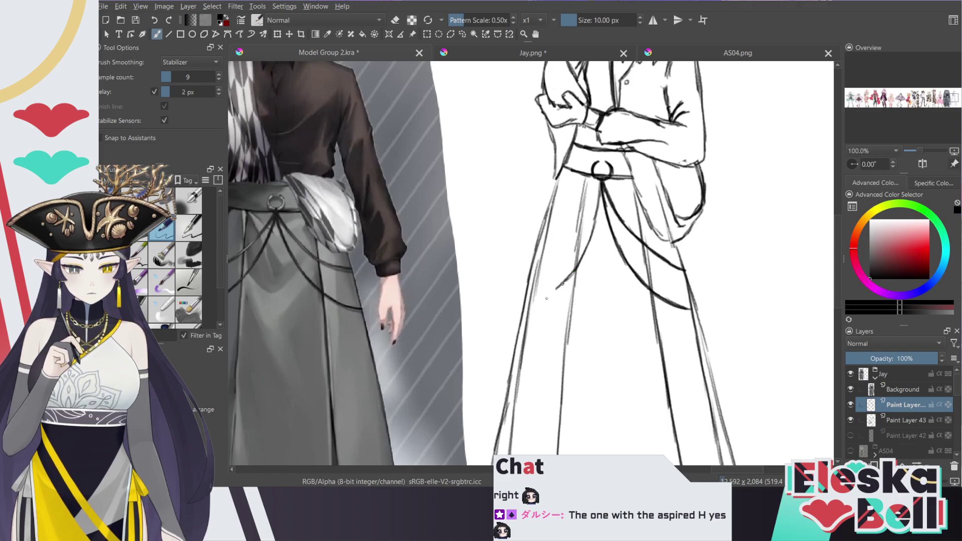
pyautogui.hotkey('ctrl', 'z')
pyautogui.hotkey('ctrl', 'z')
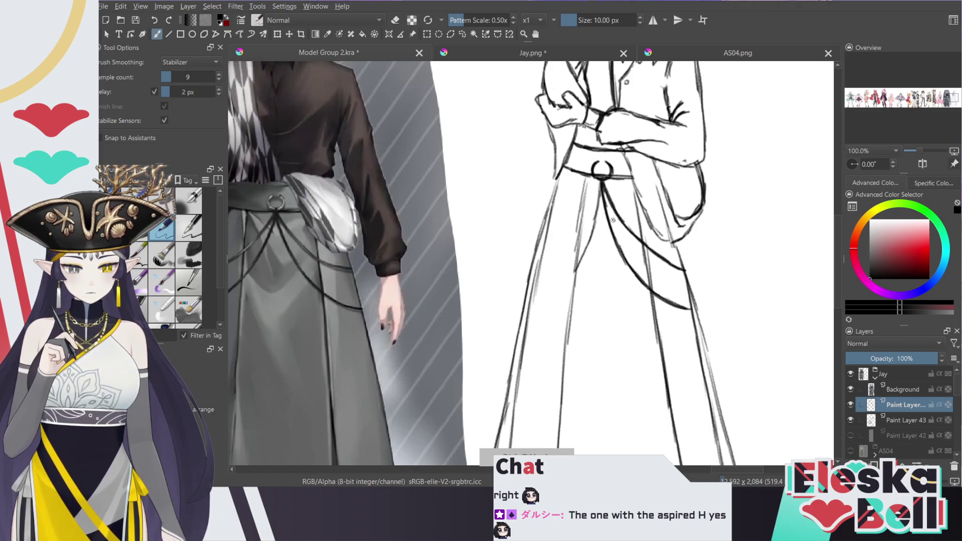
pyautogui.moveTo(580, 263)
pyautogui.mouseDown()
pyautogui.moveTo(531, 292)
pyautogui.moveTo(573, 271)
pyautogui.moveTo(602, 181)
pyautogui.mouseUp()
pyautogui.hotkey('ctrl', 'z')
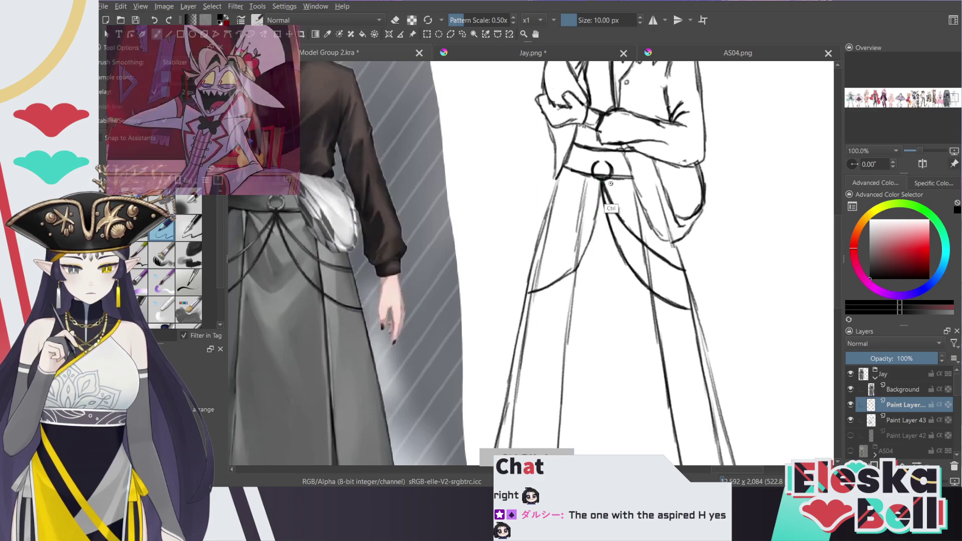
pyautogui.hotkey('ctrl', 'z')
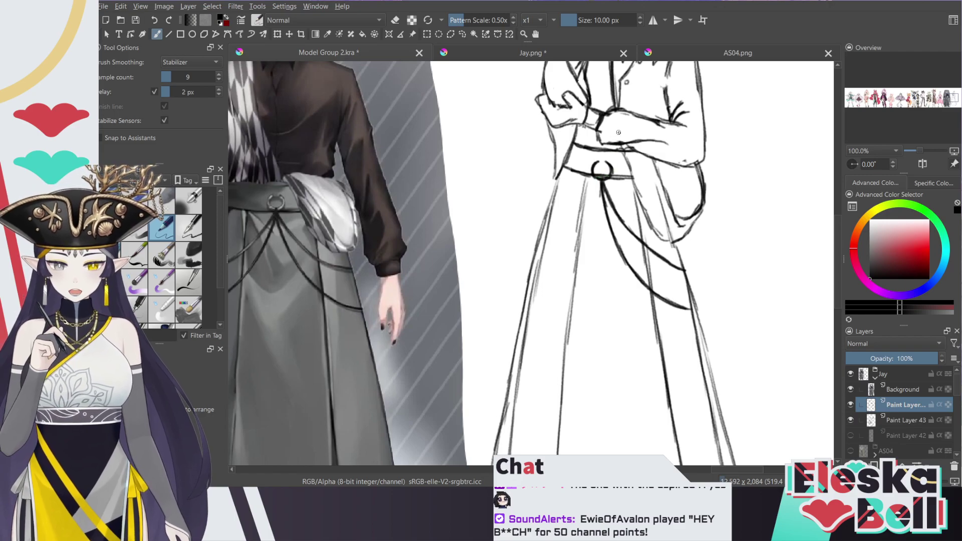
# Sketch the lower chain in one curve from the ring to the skirt's outer edge opposite the hip drape, undoing stray strokes
pyautogui.moveTo(601, 181)
pyautogui.mouseDown()
pyautogui.moveTo(571, 258)
pyautogui.moveTo(531, 286)
pyautogui.moveTo(571, 263)
pyautogui.moveTo(600, 190)
pyautogui.moveTo(573, 230)
pyautogui.moveTo(539, 247)
pyautogui.moveTo(574, 233)
pyautogui.moveTo(604, 179)
pyautogui.mouseUp()
pyautogui.hotkey('ctrl', 'z')
pyautogui.hotkey('ctrl', 'z')
pyautogui.hotkey('ctrl', 'z')
pyautogui.hotkey('ctrl', 'z')
pyautogui.hotkey('ctrl', 'z')
pyautogui.hotkey('ctrl', 'z')
pyautogui.hotkey('ctrl', 'z')
pyautogui.hotkey('ctrl', 'z')
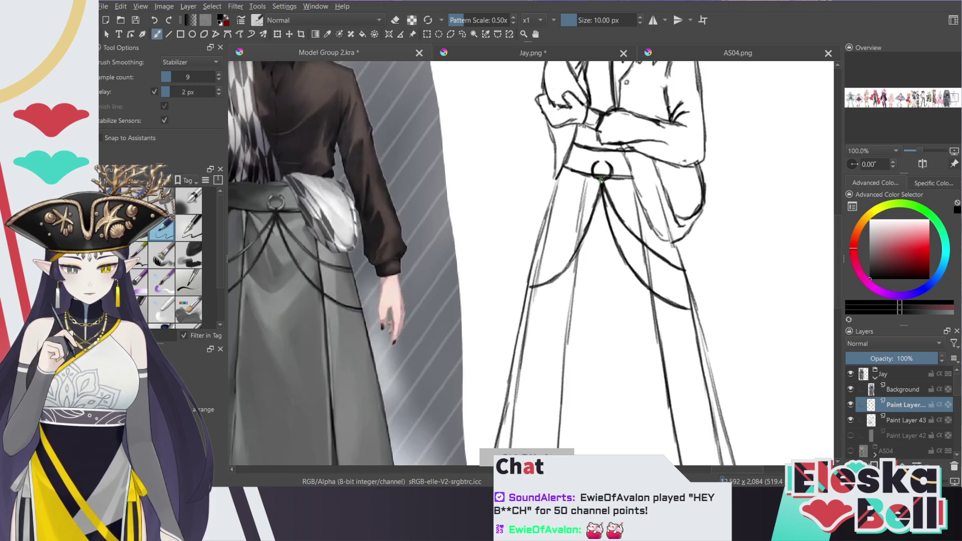
# Add a shorter upper chain from the ring to the edge opposite the hip drape, and thicken the lower chain below it
pyautogui.moveTo(599, 182); pyautogui.dragTo(542, 236)
pyautogui.hotkey('ctrl', 'z')
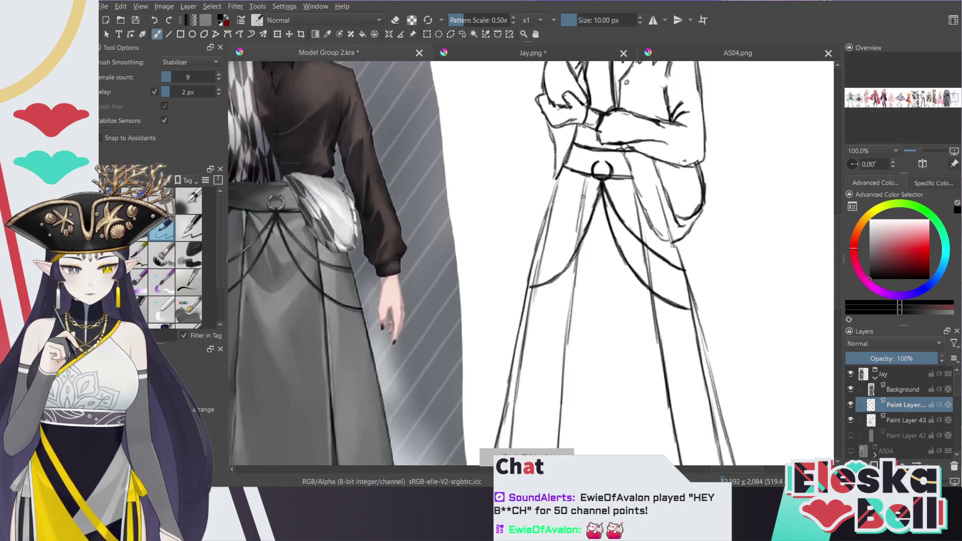
pyautogui.moveTo(601, 182)
pyautogui.mouseDown()
pyautogui.moveTo(568, 225)
pyautogui.moveTo(540, 237)
pyautogui.mouseUp()
pyautogui.moveTo(598, 186)
pyautogui.mouseDown()
pyautogui.moveTo(541, 236)
pyautogui.moveTo(584, 211)
pyautogui.moveTo(578, 219)
pyautogui.moveTo(600, 181)
pyautogui.mouseUp()
pyautogui.moveTo(592, 218)
pyautogui.mouseDown()
pyautogui.moveTo(579, 248)
pyautogui.moveTo(535, 287)
pyautogui.mouseUp()
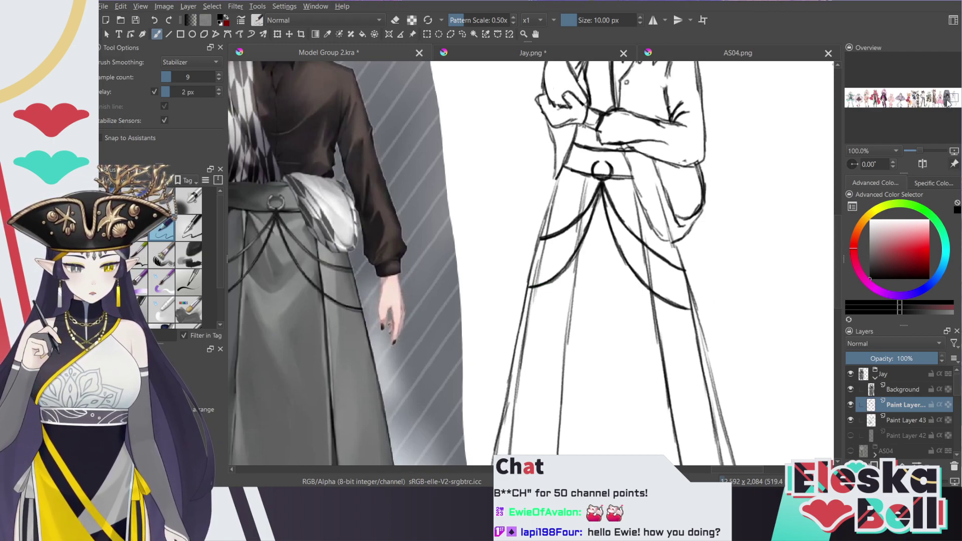
# Check what Paint Layer 43 contains and show the body guide on Paint Layer 42 again below the skirt hem
pyautogui.moveTo(836, 247); pyautogui.dragTo(830, 307)
pyautogui.click(851, 420)
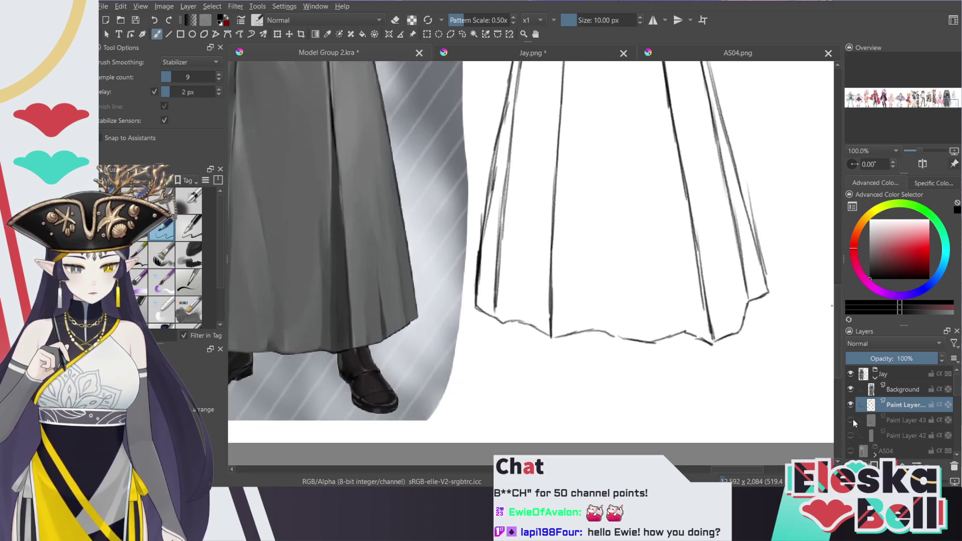
pyautogui.click(851, 420)
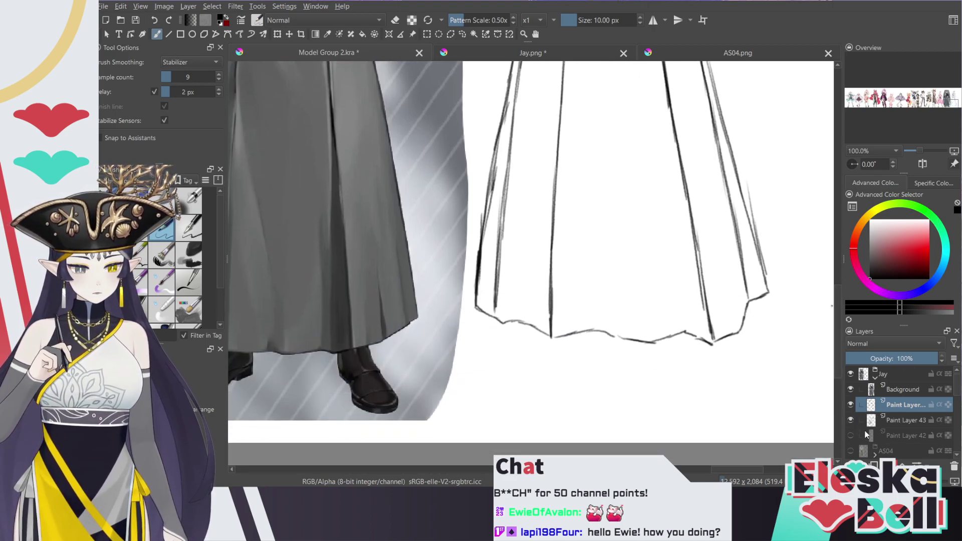
pyautogui.click(850, 435)
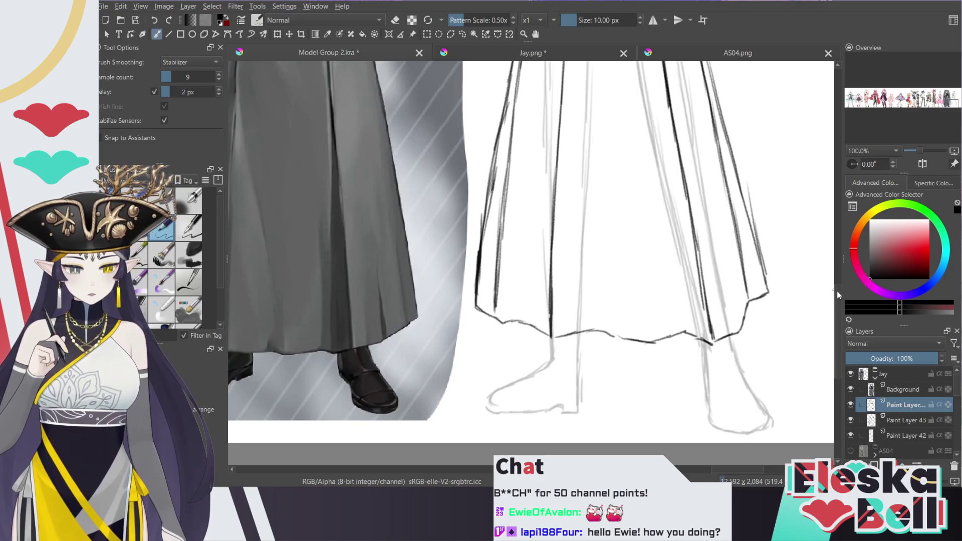
# Sketch the front-facing shoe and ankle below the skirt hem, with a rounded toe cap, a sole and a curved upper edge
pyautogui.moveTo(837, 291); pyautogui.dragTo(836, 308)
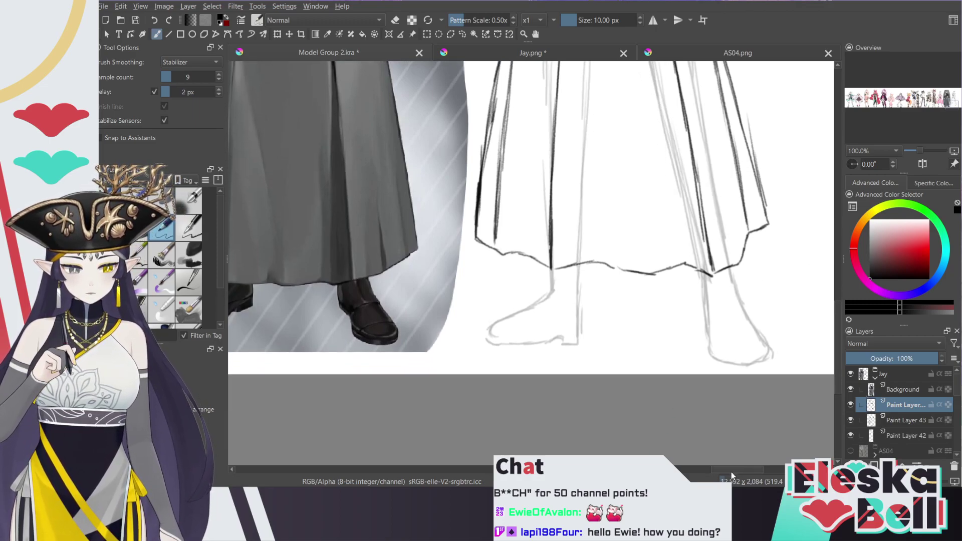
pyautogui.moveTo(732, 471); pyautogui.dragTo(724, 473)
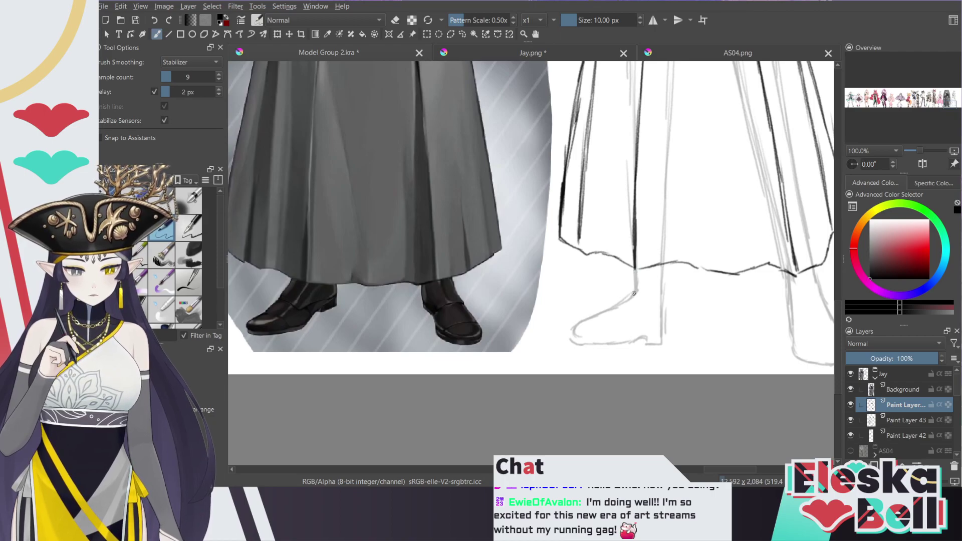
pyautogui.moveTo(726, 469); pyautogui.dragTo(729, 472)
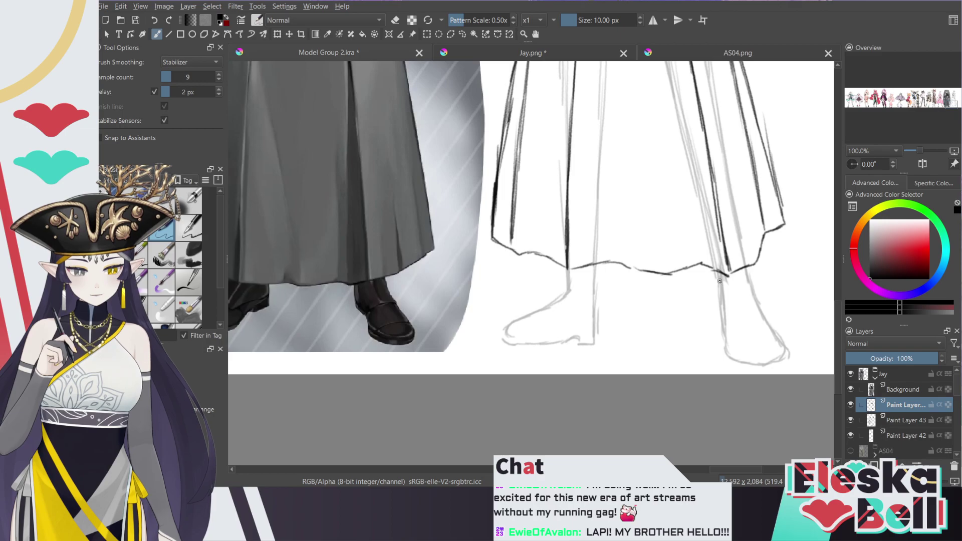
pyautogui.moveTo(718, 274)
pyautogui.mouseDown()
pyautogui.moveTo(729, 352)
pyautogui.moveTo(772, 356)
pyautogui.moveTo(777, 341)
pyautogui.moveTo(746, 274)
pyautogui.moveTo(774, 340)
pyautogui.moveTo(737, 362)
pyautogui.moveTo(765, 361)
pyautogui.moveTo(738, 359)
pyautogui.moveTo(760, 361)
pyautogui.moveTo(771, 346)
pyautogui.moveTo(731, 350)
pyautogui.moveTo(744, 333)
pyautogui.moveTo(771, 333)
pyautogui.moveTo(740, 331)
pyautogui.mouseUp()
pyautogui.press('e')
pyautogui.press('e')
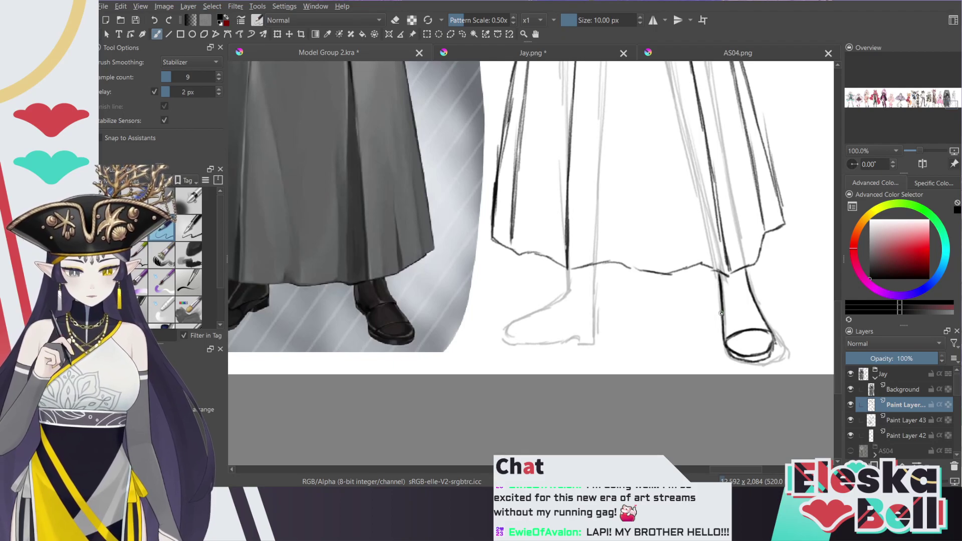
pyautogui.moveTo(725, 302)
pyautogui.mouseDown()
pyautogui.moveTo(756, 302)
pyautogui.moveTo(725, 304)
pyautogui.mouseUp()
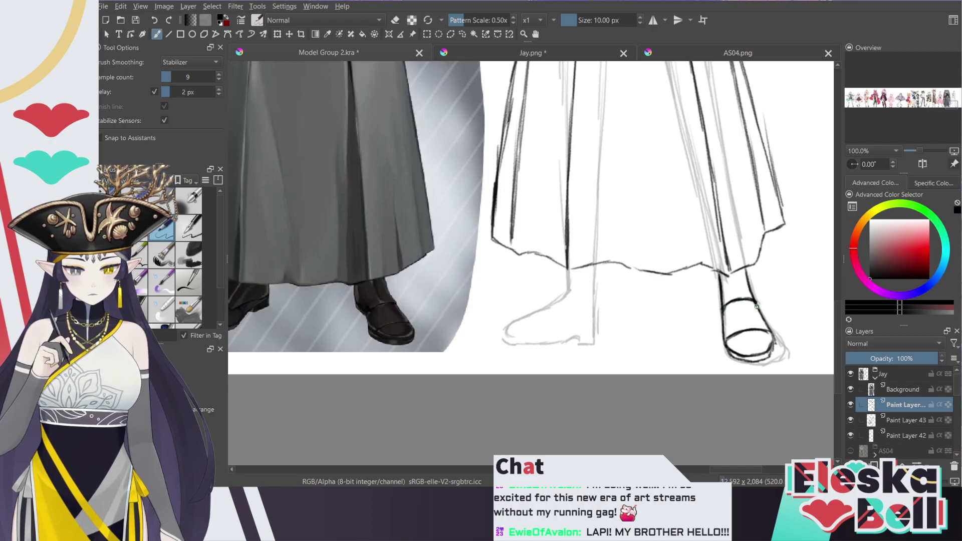
pyautogui.moveTo(750, 291)
pyautogui.mouseDown()
pyautogui.moveTo(773, 334)
pyautogui.moveTo(725, 278)
pyautogui.mouseUp()
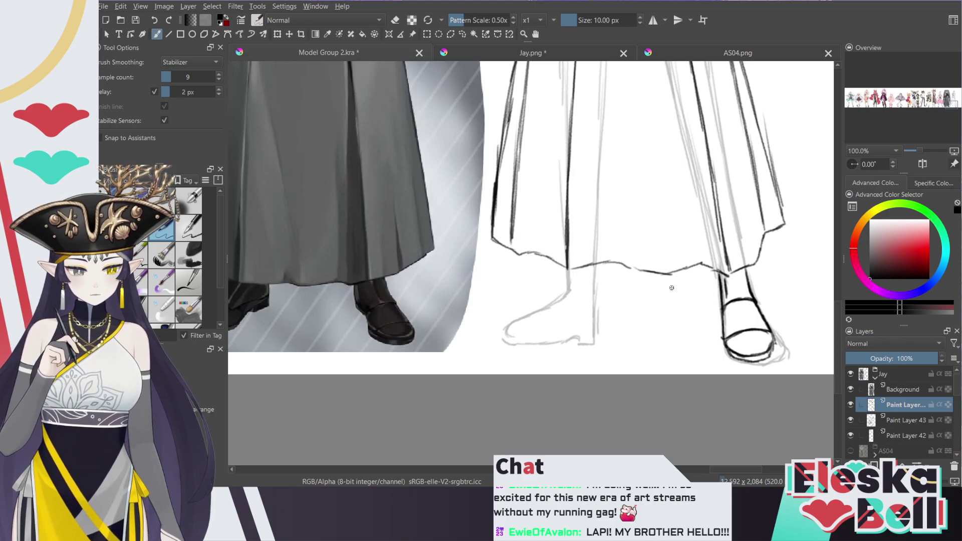
# Outline the side-facing shoe over the guide foot, with the ankle lines up to the hem and a block heel
pyautogui.hscroll(-3, 720, 468)
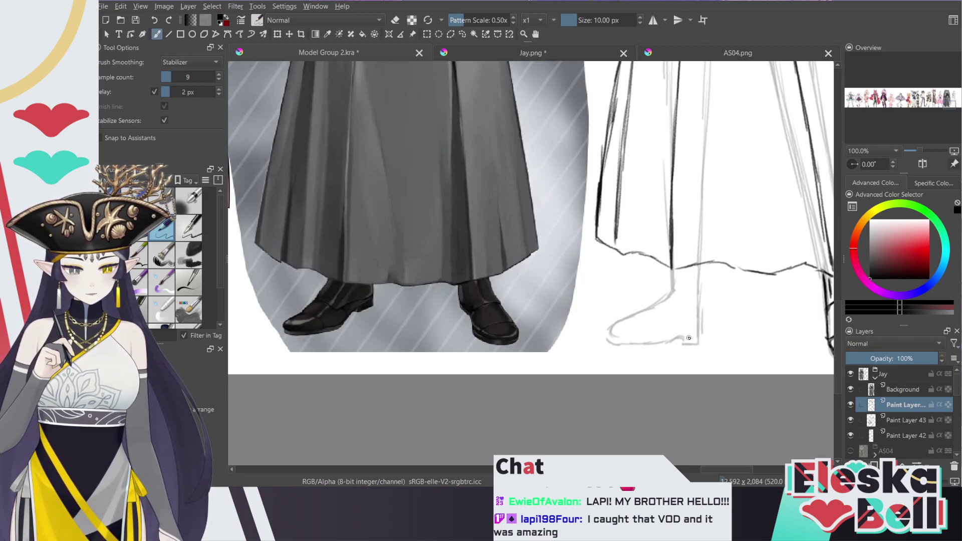
pyautogui.moveTo(672, 341)
pyautogui.mouseDown()
pyautogui.moveTo(696, 331)
pyautogui.moveTo(640, 343)
pyautogui.moveTo(612, 343)
pyautogui.moveTo(610, 333)
pyautogui.moveTo(669, 295)
pyautogui.moveTo(674, 269)
pyautogui.mouseUp()
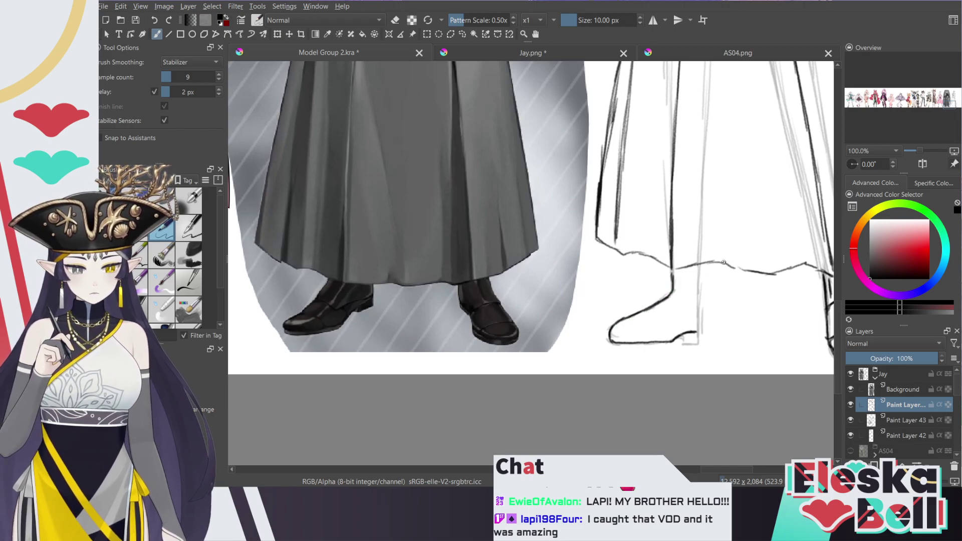
pyautogui.moveTo(720, 471); pyautogui.dragTo(727, 470)
pyautogui.moveTo(616, 265)
pyautogui.mouseDown()
pyautogui.moveTo(613, 345)
pyautogui.moveTo(601, 335)
pyautogui.mouseUp()
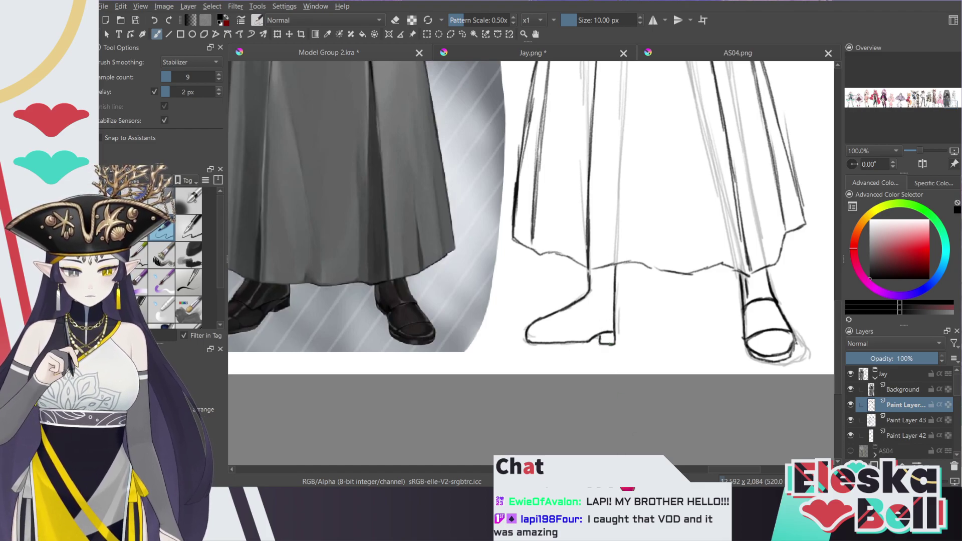
# Extend the side-facing shoe's toe slightly, then add its sole line and a curved toe cap
pyautogui.moveTo(723, 471); pyautogui.dragTo(711, 470)
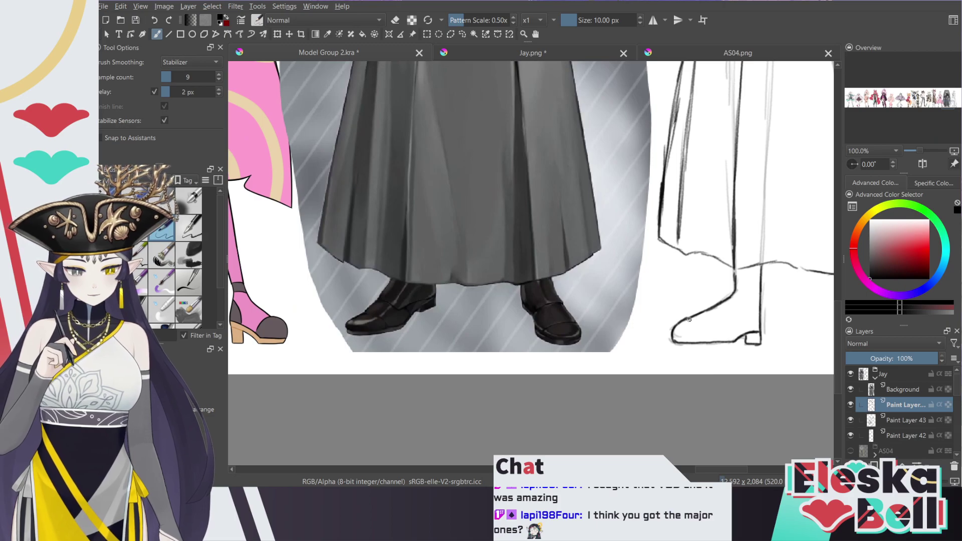
pyautogui.press('e')
pyautogui.moveTo(674, 333)
pyautogui.mouseDown()
pyautogui.moveTo(730, 298)
pyautogui.moveTo(668, 336)
pyautogui.moveTo(682, 345)
pyautogui.moveTo(669, 341)
pyautogui.moveTo(675, 325)
pyautogui.moveTo(698, 320)
pyautogui.moveTo(729, 339)
pyautogui.moveTo(671, 340)
pyautogui.mouseUp()
pyautogui.press('e')
pyautogui.press('e')
pyautogui.press('e')
pyautogui.moveTo(735, 339)
pyautogui.mouseDown()
pyautogui.moveTo(670, 340)
pyautogui.moveTo(701, 326)
pyautogui.moveTo(708, 336)
pyautogui.moveTo(695, 322)
pyautogui.mouseUp()
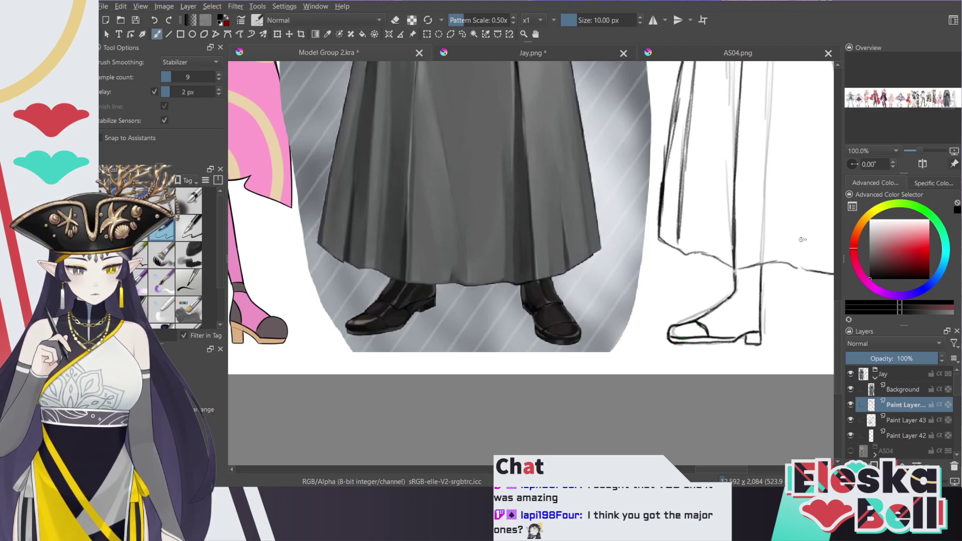
# Add the curved upper edge and a short ankle line to the side-facing shoe, and reinforce its sole line
pyautogui.moveTo(711, 471); pyautogui.dragTo(730, 473)
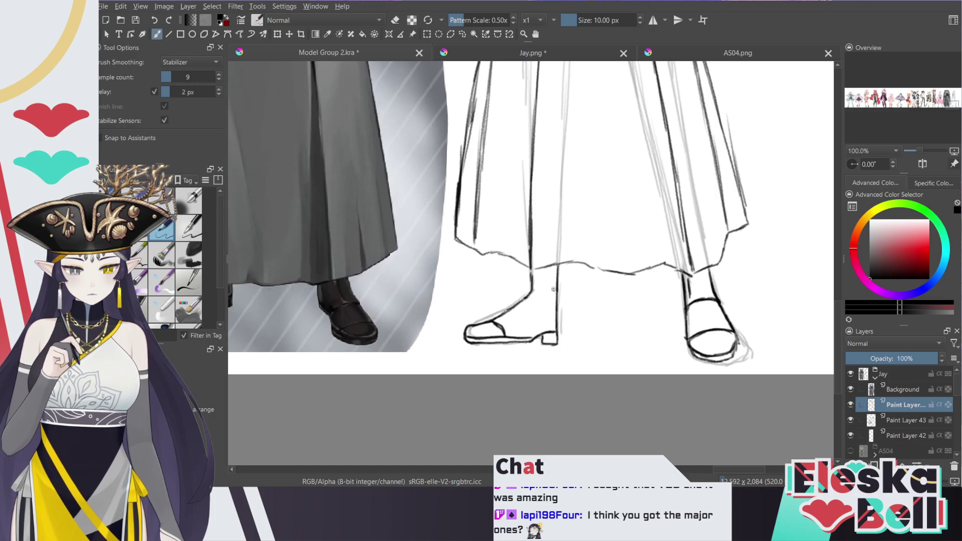
pyautogui.moveTo(520, 303)
pyautogui.mouseDown()
pyautogui.moveTo(558, 321)
pyautogui.moveTo(521, 303)
pyautogui.moveTo(550, 287)
pyautogui.moveTo(548, 302)
pyautogui.moveTo(550, 275)
pyautogui.mouseUp()
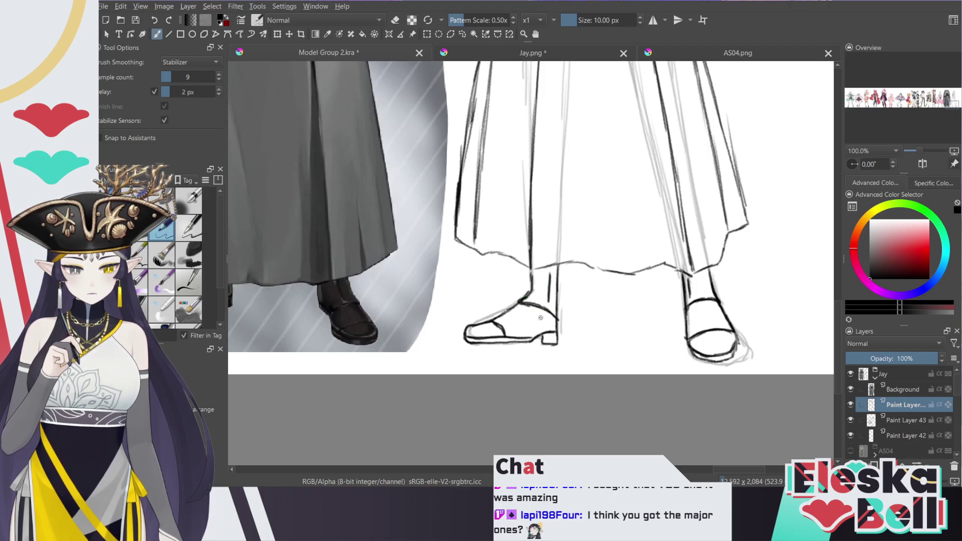
pyautogui.press('e')
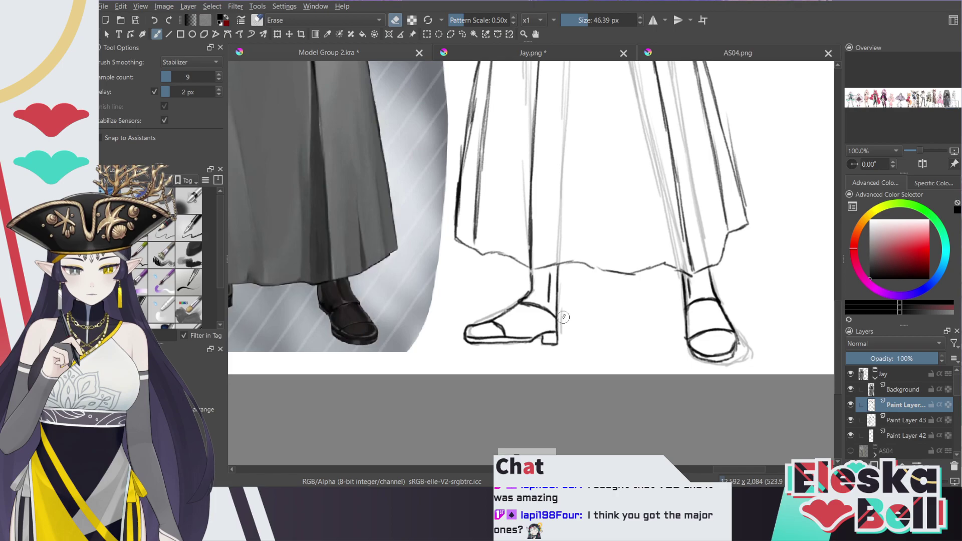
pyautogui.press('e')
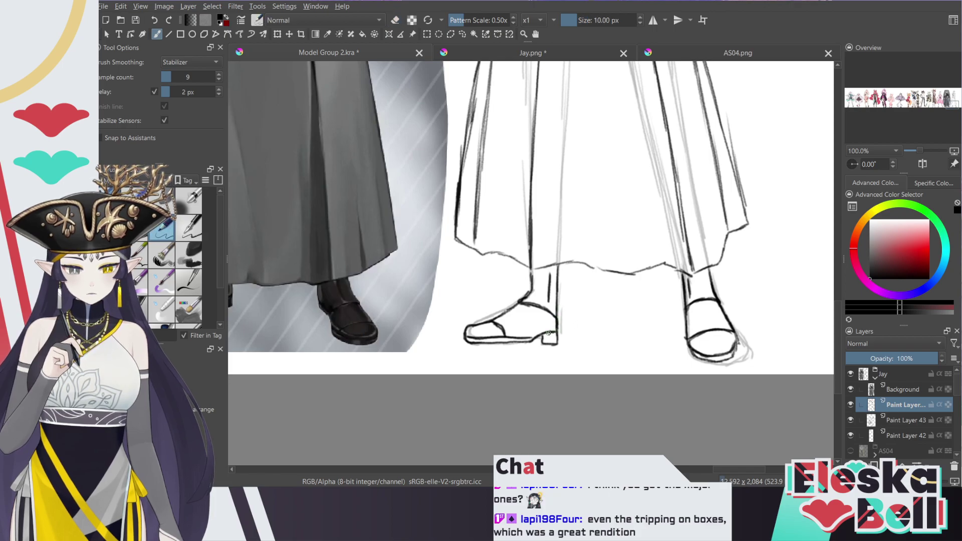
pyautogui.moveTo(538, 338); pyautogui.dragTo(467, 339)
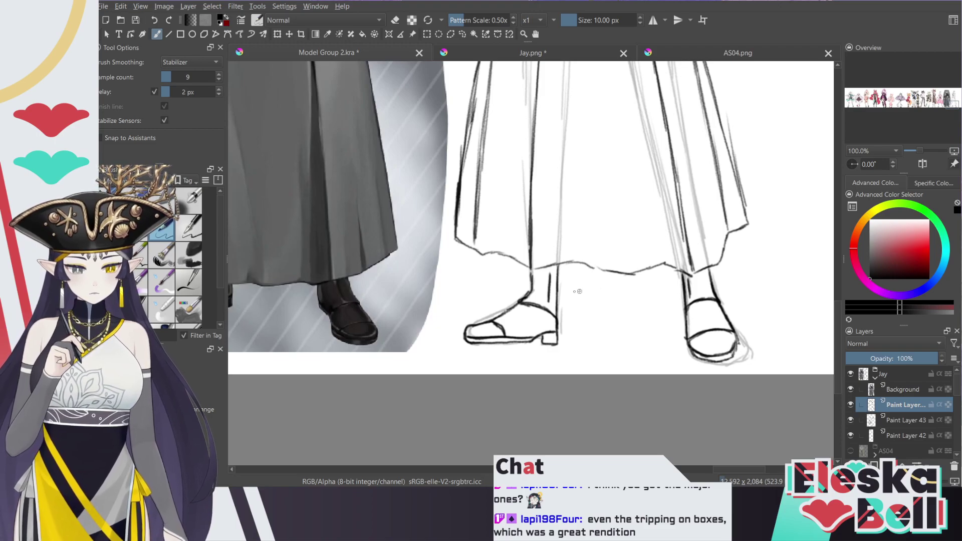
# Merge the clothing sketch layer into Paint Layer 43 and set the merged layer's opacity to 50%
pyautogui.press('-')
pyautogui.press('-')
pyautogui.moveTo(949, 110); pyautogui.dragTo(946, 102)
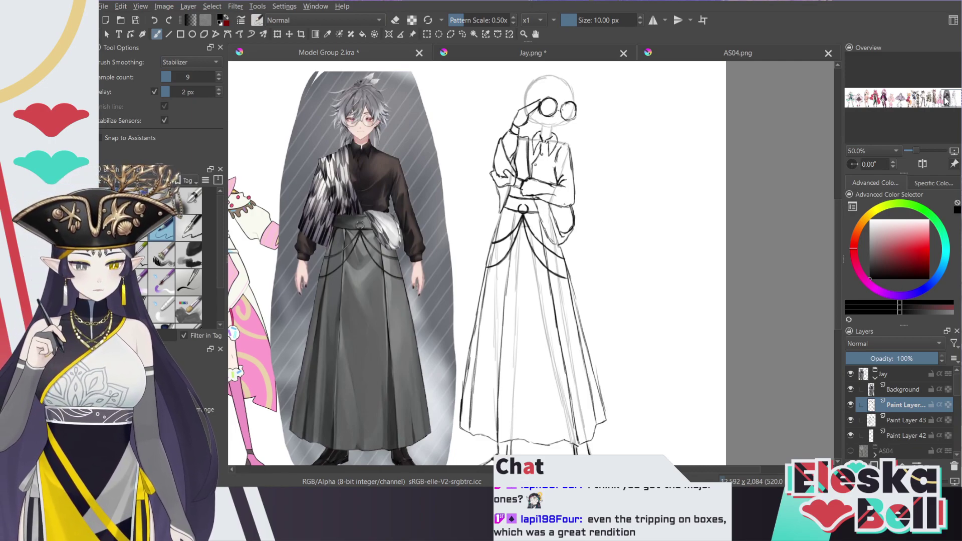
pyautogui.moveTo(836, 224)
pyautogui.mouseDown()
pyautogui.moveTo(835, 188)
pyautogui.moveTo(834, 206)
pyautogui.mouseUp()
pyautogui.press('1')
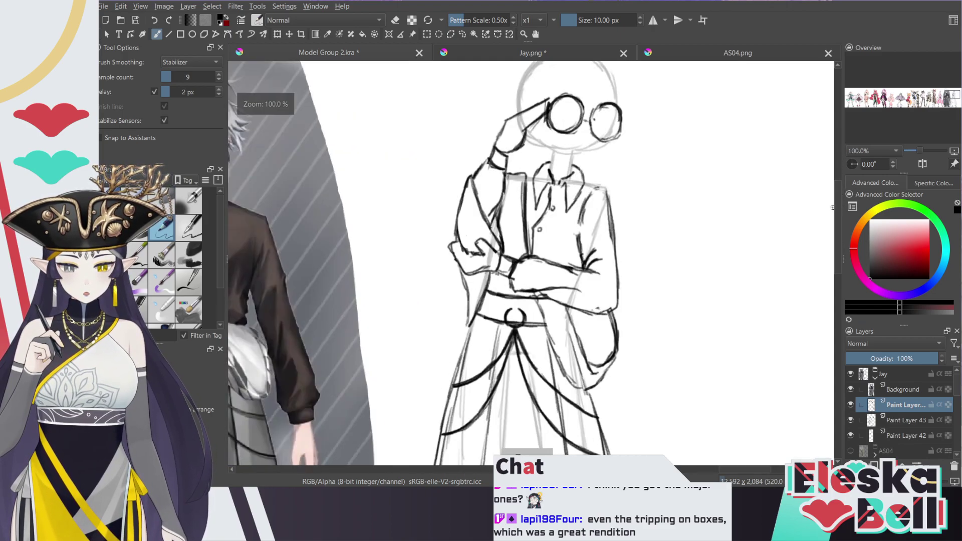
pyautogui.moveTo(744, 468); pyautogui.dragTo(738, 471)
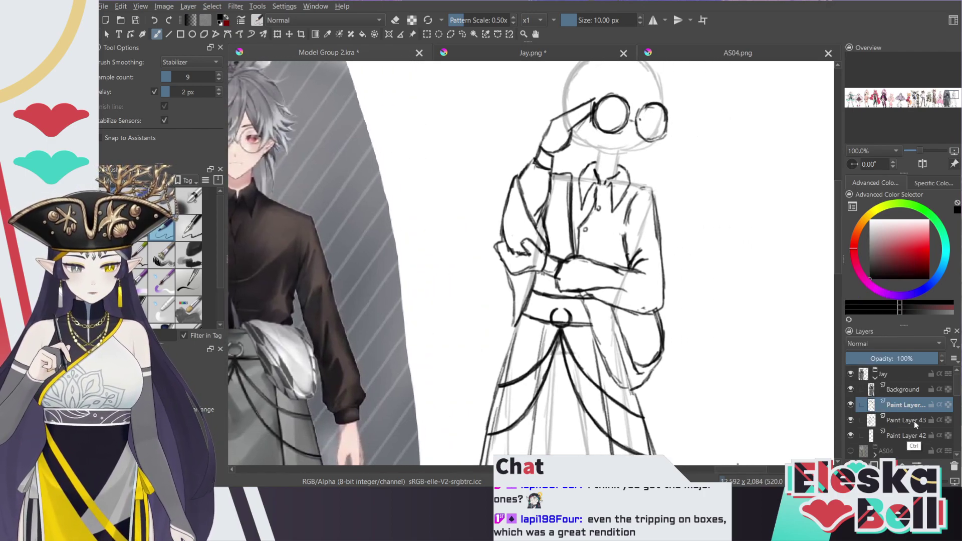
pyautogui.hotkey('ctrl', 'e')
pyautogui.click(850, 405)
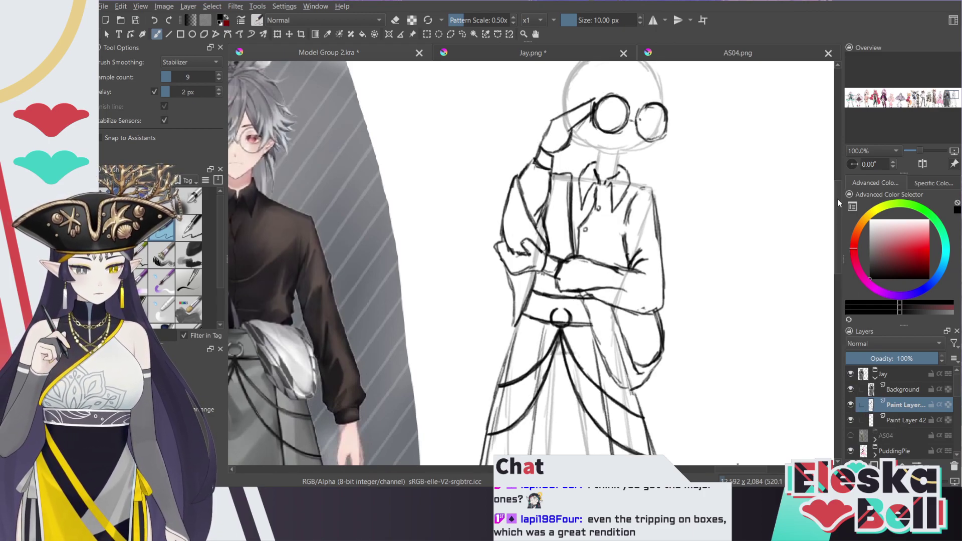
pyautogui.scroll(2, 837, 200)
pyautogui.click(892, 358)
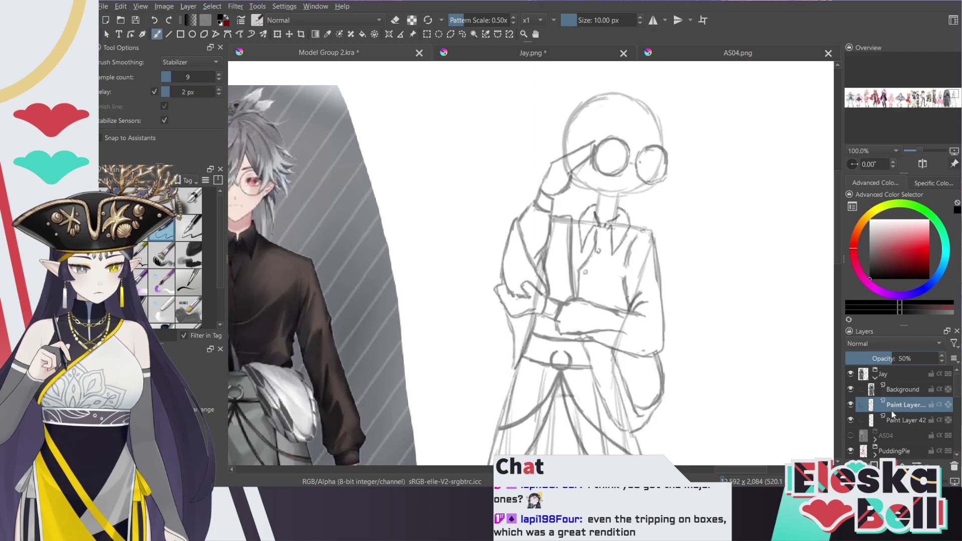
# Add a new paint layer above the faded sketch and outline the head with a pointed chin, undoing the first jaw stroke
pyautogui.press('Insert')
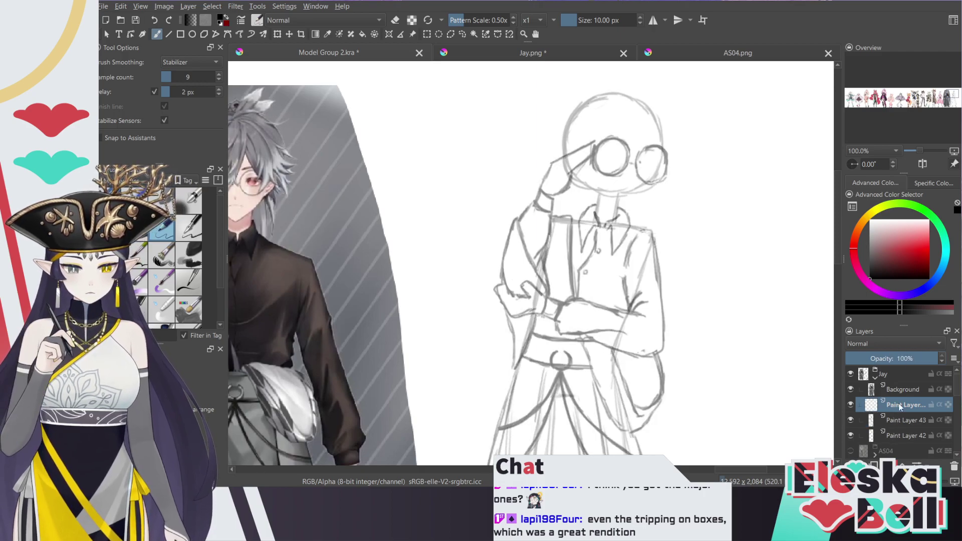
pyautogui.press('e')
pyautogui.press('e')
pyautogui.moveTo(662, 146); pyautogui.dragTo(633, 197)
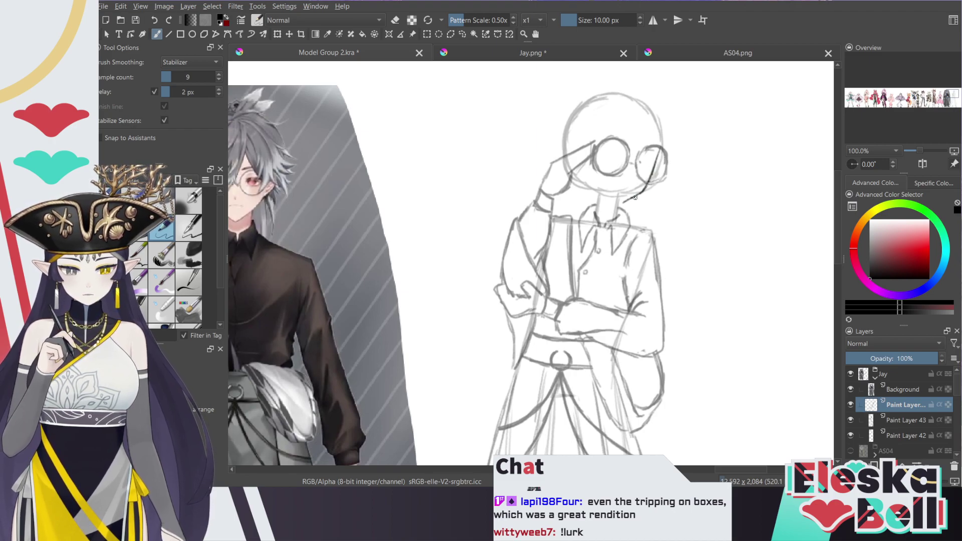
pyautogui.press('ctrl')
pyautogui.hotkey('ctrl', 'z')
pyautogui.moveTo(643, 192)
pyautogui.mouseDown()
pyautogui.moveTo(615, 206)
pyautogui.moveTo(642, 193)
pyautogui.moveTo(614, 205)
pyautogui.moveTo(579, 183)
pyautogui.moveTo(566, 151)
pyautogui.moveTo(569, 160)
pyautogui.moveTo(576, 110)
pyautogui.moveTo(571, 122)
pyautogui.moveTo(596, 101)
pyautogui.moveTo(584, 103)
pyautogui.moveTo(623, 94)
pyautogui.moveTo(598, 96)
pyautogui.moveTo(649, 103)
pyautogui.moveTo(664, 128)
pyautogui.moveTo(661, 148)
pyautogui.moveTo(664, 122)
pyautogui.mouseUp()
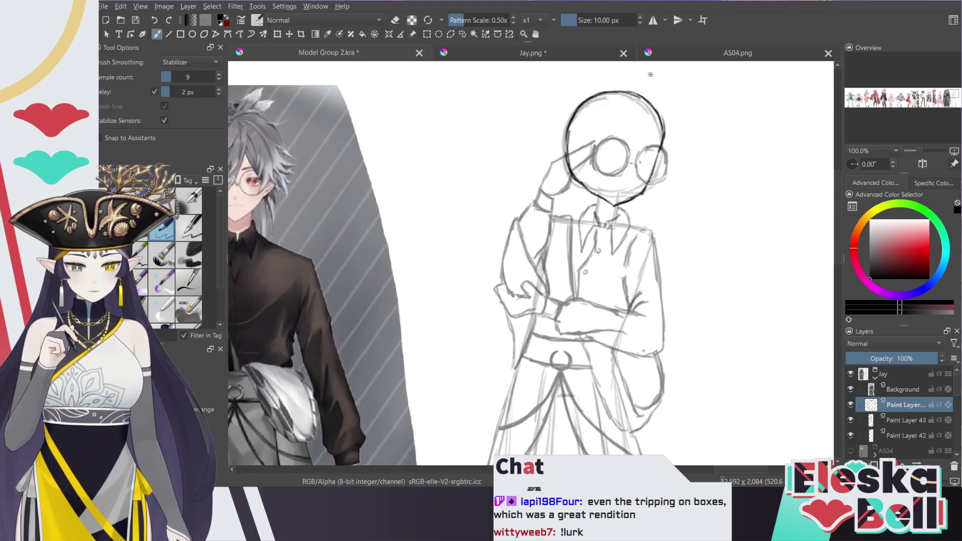
# Erase the cheek line beside the outer glasses lens and redraw it down to the chin
pyautogui.press('e')
pyautogui.moveTo(648, 182); pyautogui.dragTo(661, 153)
pyautogui.press('e')
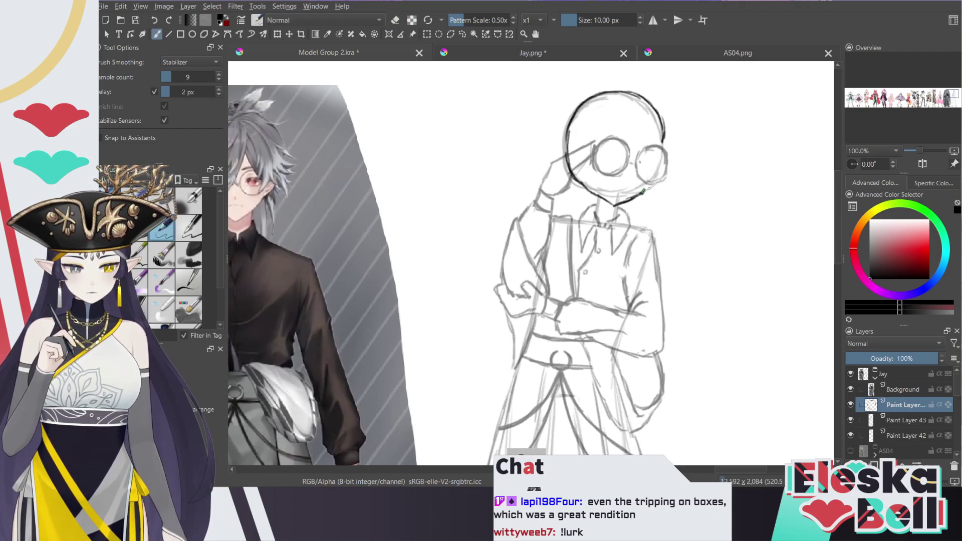
pyautogui.moveTo(648, 186)
pyautogui.mouseDown()
pyautogui.moveTo(664, 134)
pyautogui.moveTo(650, 186)
pyautogui.moveTo(619, 203)
pyautogui.mouseUp()
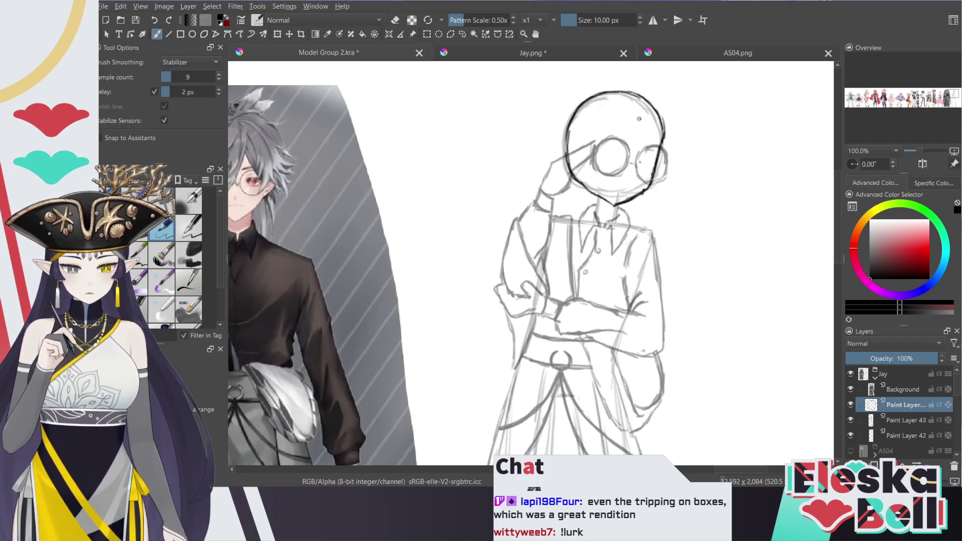
pyautogui.moveTo(639, 114); pyautogui.dragTo(635, 165)
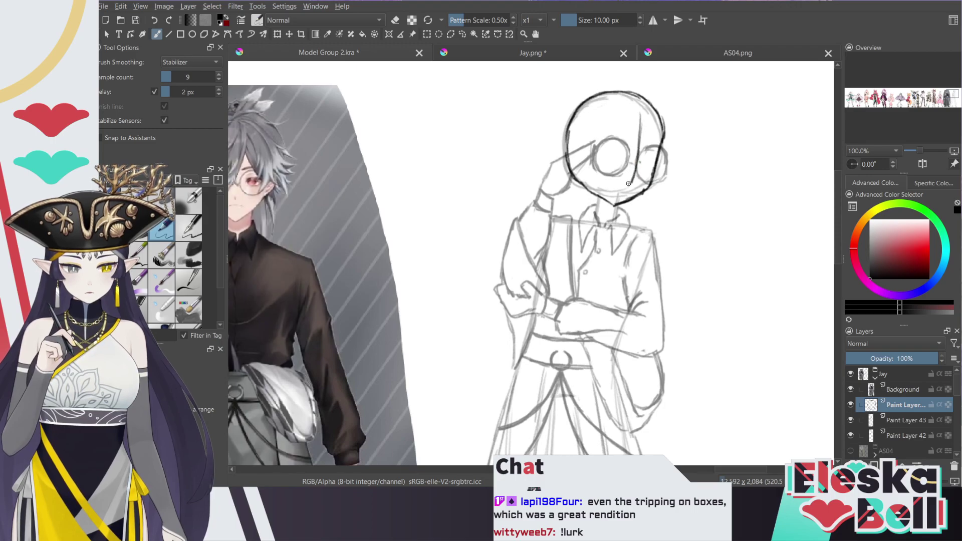
pyautogui.hotkey('ctrl', 'z')
pyautogui.hotkey('ctrl', 'z')
pyautogui.hotkey('ctrl', 'z')
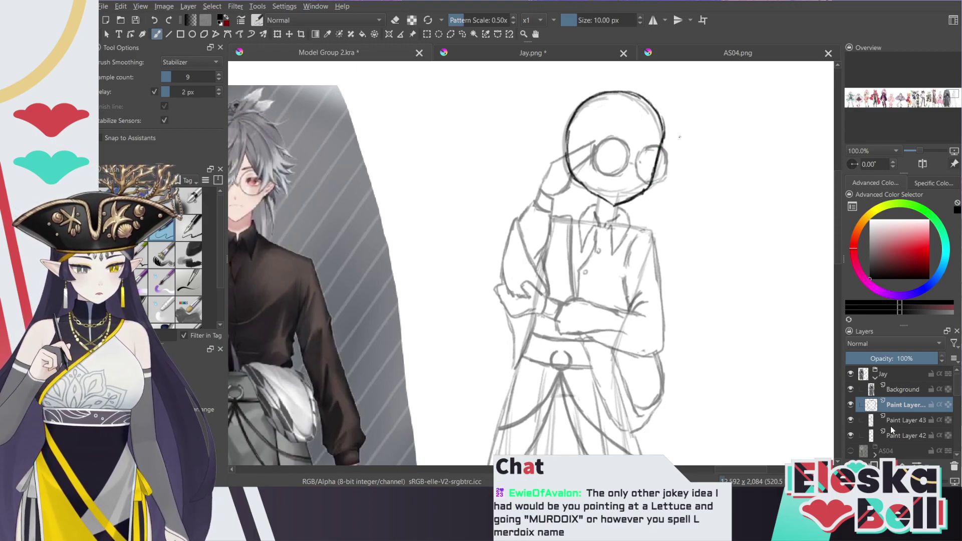
# Select the glasses freehand on Paint Layer 43, then rotate them slightly and nudge them into place on the face
pyautogui.press('pagedown')
pyautogui.press('e')
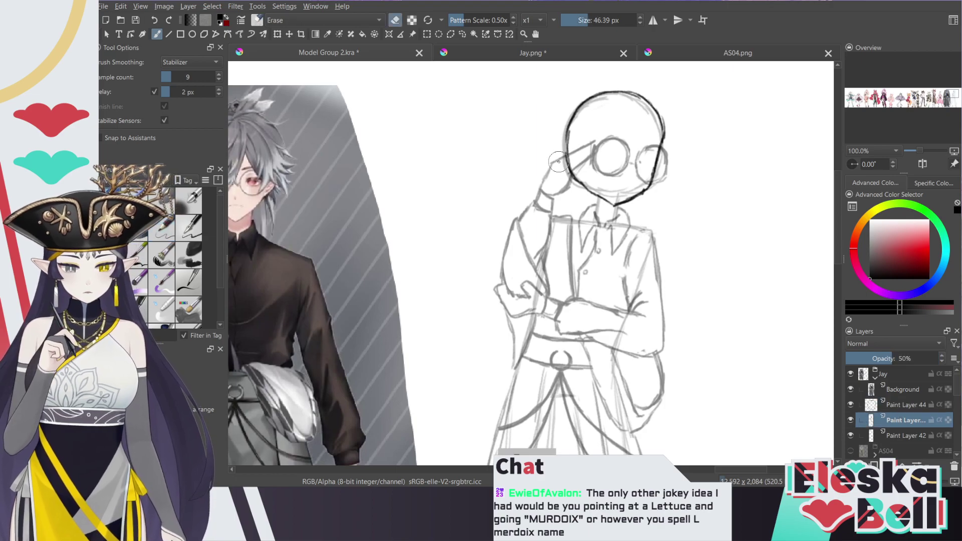
pyautogui.click(463, 34)
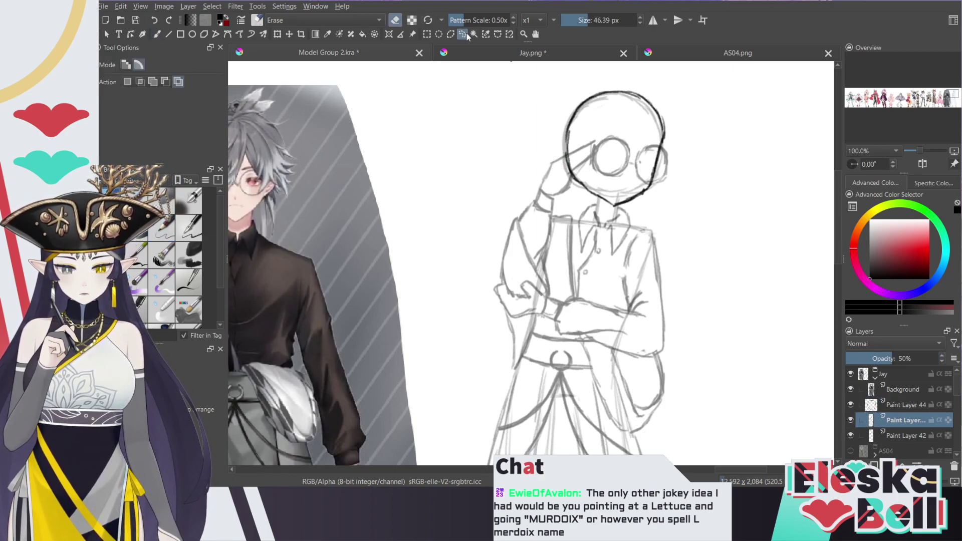
pyautogui.moveTo(609, 132)
pyautogui.mouseDown()
pyautogui.moveTo(669, 149)
pyautogui.moveTo(678, 171)
pyautogui.moveTo(659, 190)
pyautogui.moveTo(559, 167)
pyautogui.moveTo(569, 142)
pyautogui.moveTo(608, 131)
pyautogui.mouseUp()
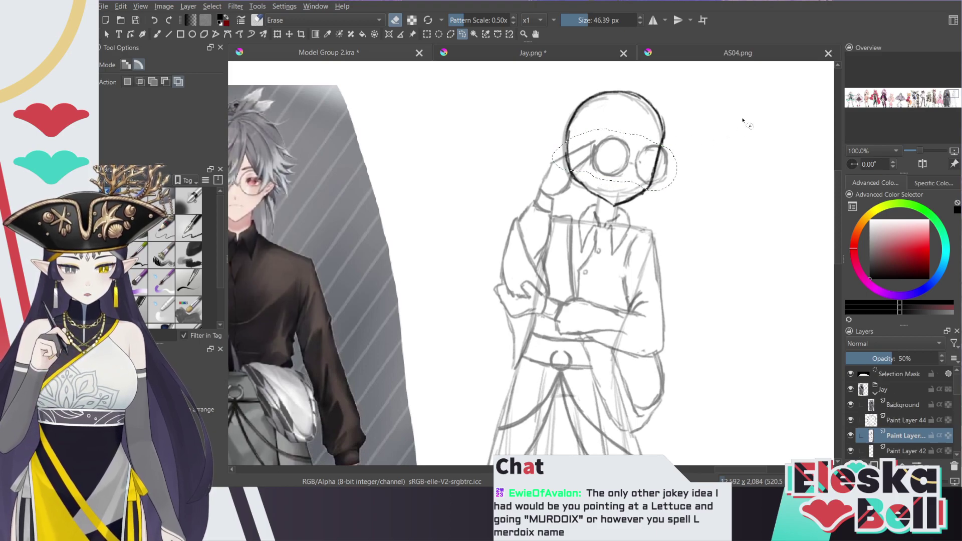
pyautogui.click(278, 33)
pyautogui.moveTo(693, 169); pyautogui.dragTo(662, 164)
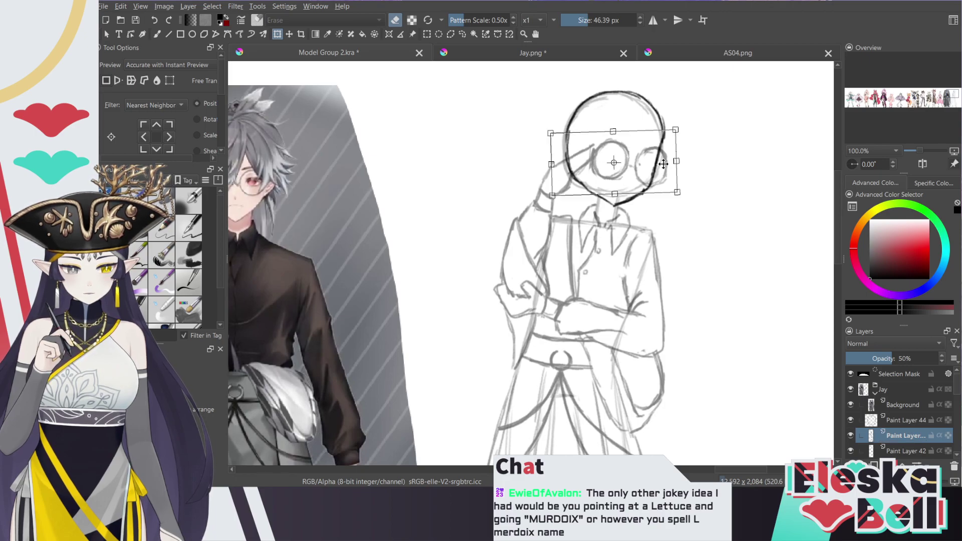
pyautogui.moveTo(692, 172); pyautogui.dragTo(693, 171)
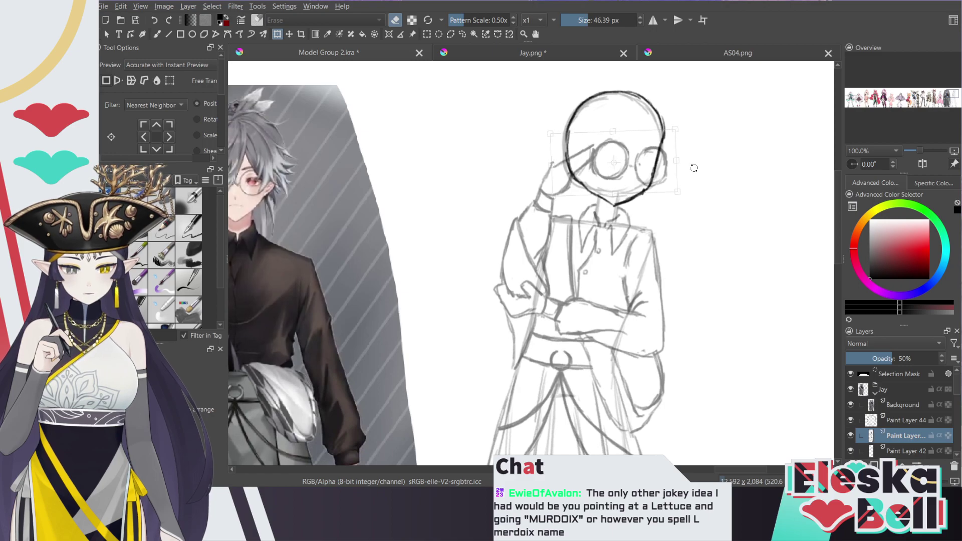
pyautogui.moveTo(664, 170); pyautogui.dragTo(664, 170)
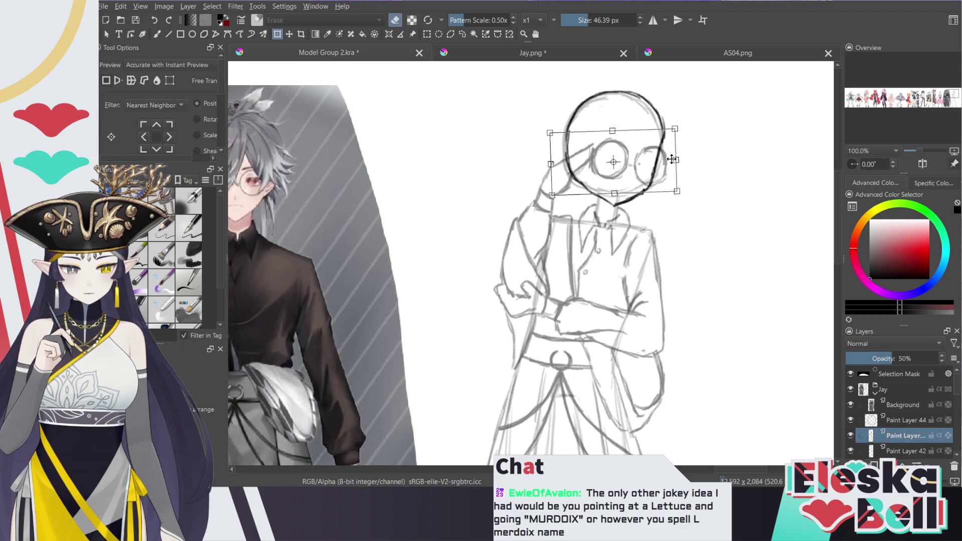
pyautogui.press('Return')
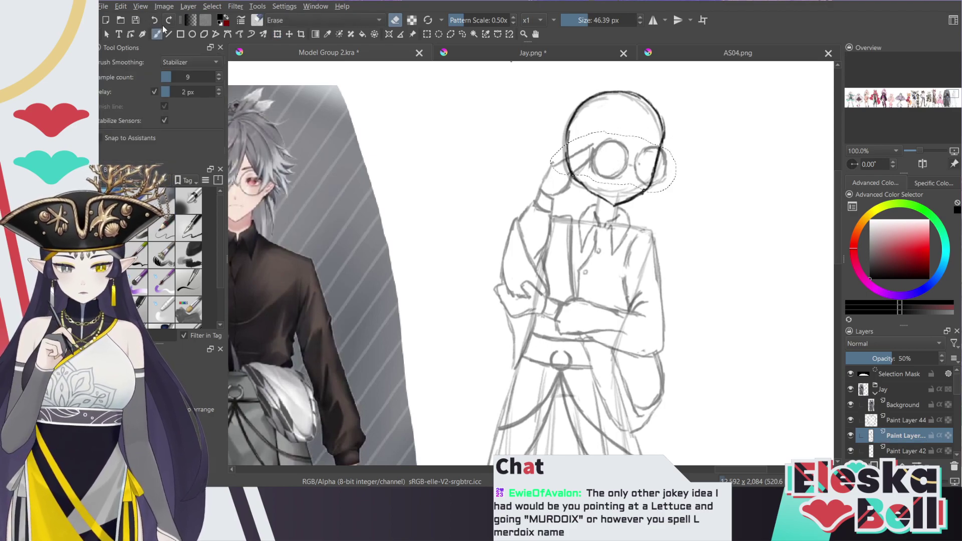
# Clear the glasses selection and touch up the raised hand's lines beside the head on Paint Layer 43
pyautogui.click(462, 34)
pyautogui.hotkey('ctrl', 'shift', 'a')
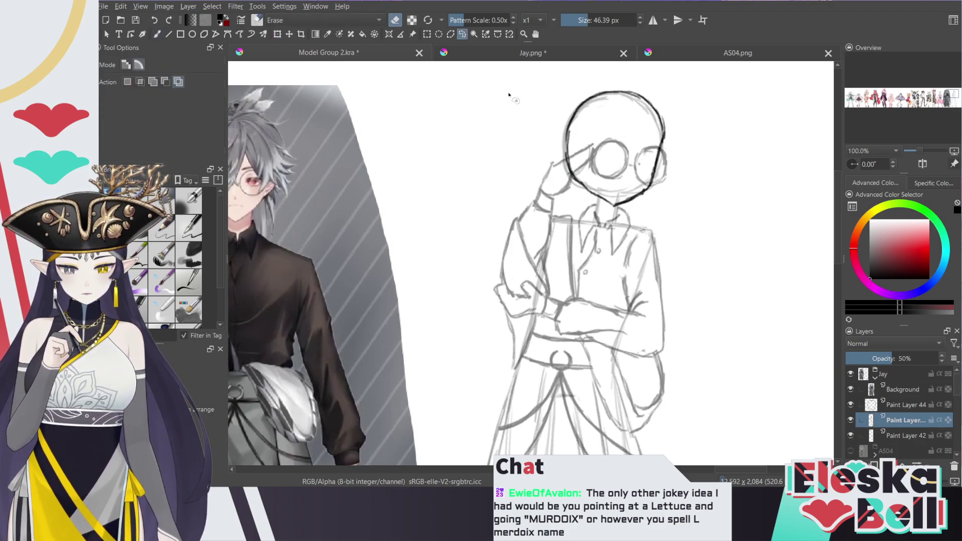
pyautogui.click(157, 35)
pyautogui.press('e')
pyautogui.press('/')
pyautogui.moveTo(552, 174)
pyautogui.mouseDown()
pyautogui.moveTo(554, 165)
pyautogui.moveTo(571, 180)
pyautogui.moveTo(572, 170)
pyautogui.mouseUp()
pyautogui.press('e')
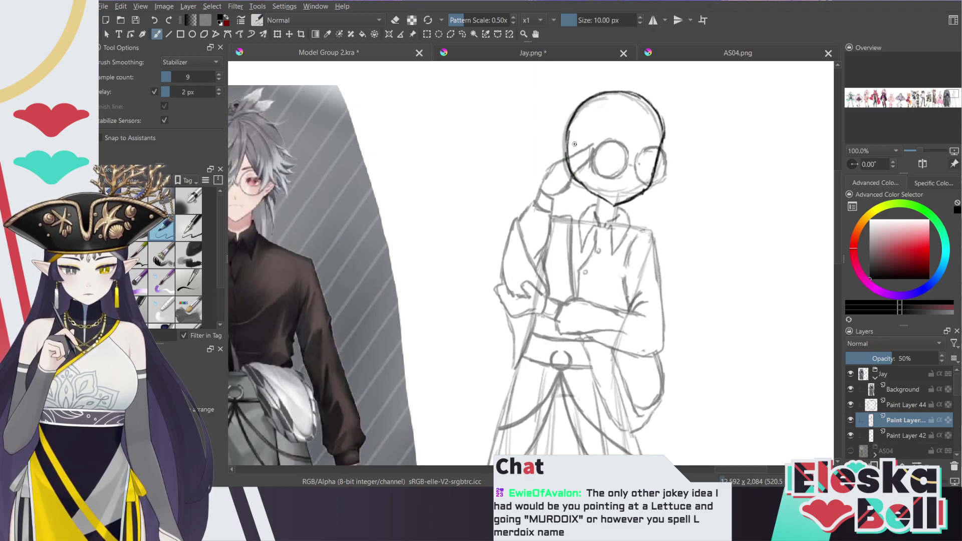
# Draw the ear beside the raised hand on Paint Layer 44 and erase the head outline inside it
pyautogui.moveTo(949, 108); pyautogui.dragTo(951, 94)
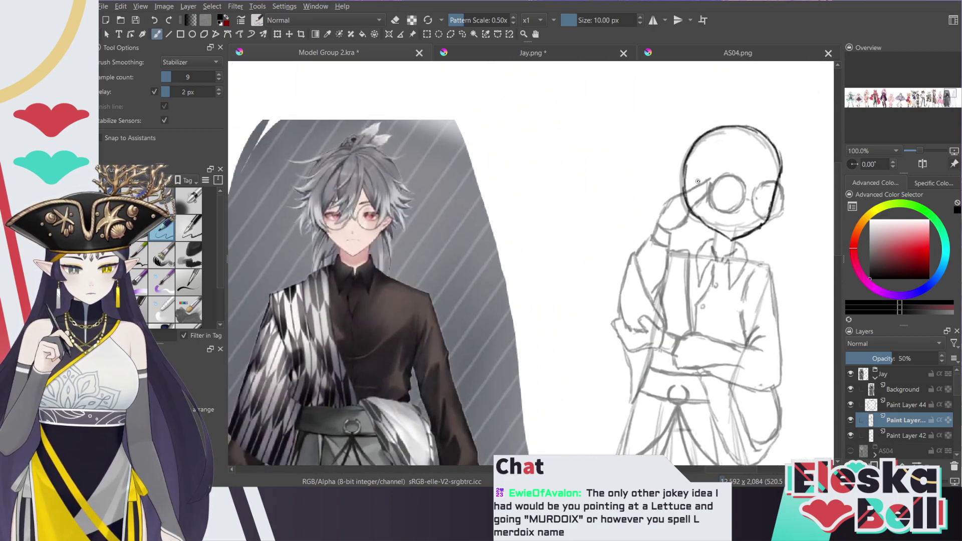
pyautogui.press('pageup')
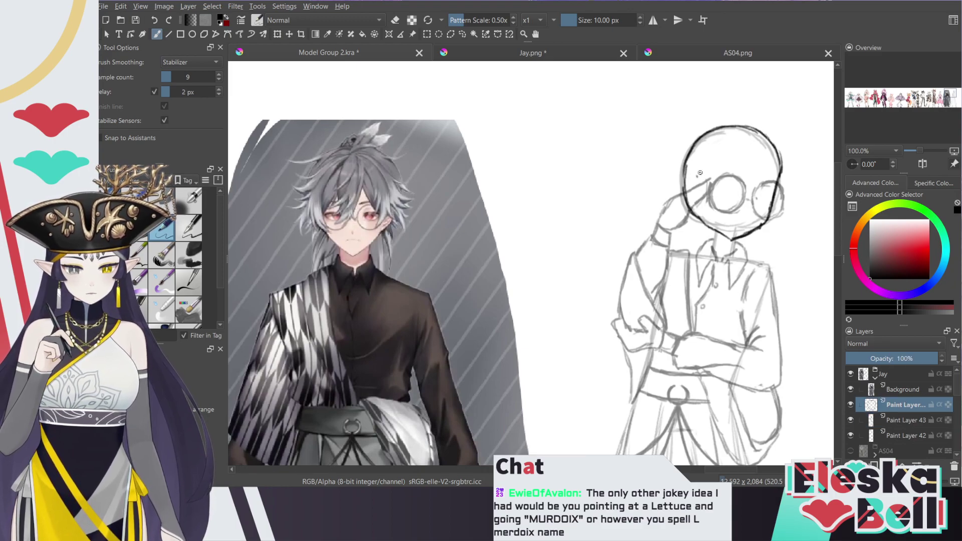
pyautogui.moveTo(691, 173)
pyautogui.mouseDown()
pyautogui.moveTo(678, 183)
pyautogui.moveTo(685, 208)
pyautogui.moveTo(679, 194)
pyautogui.mouseUp()
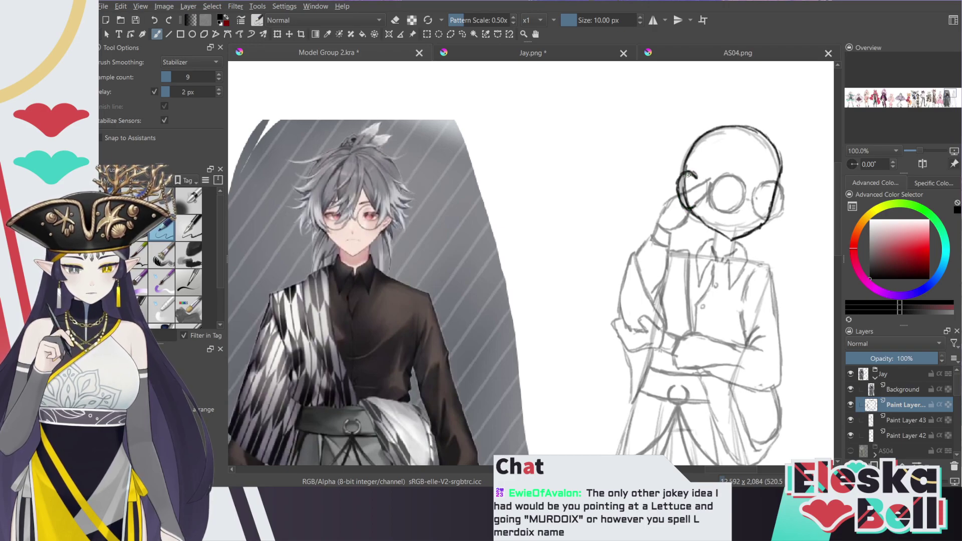
pyautogui.press('e')
pyautogui.moveTo(687, 188); pyautogui.dragTo(691, 198)
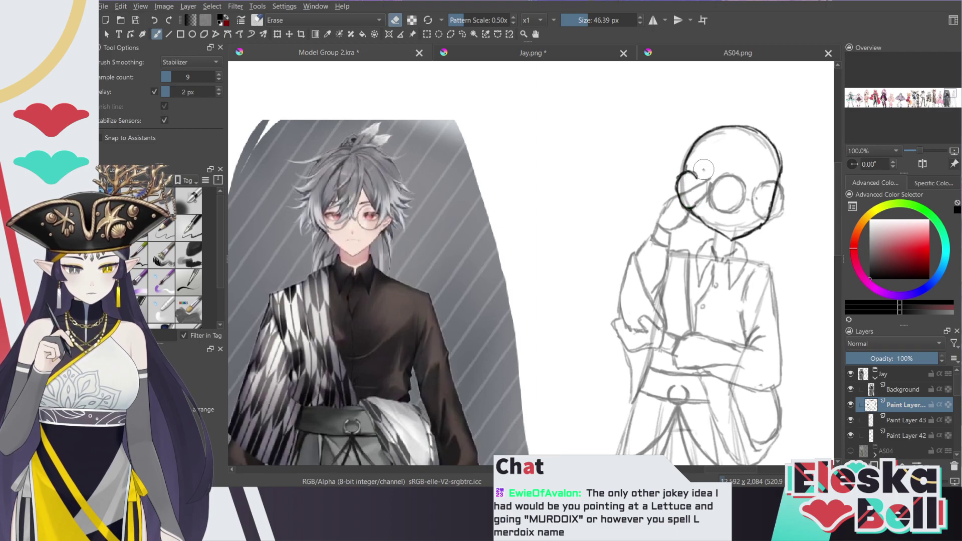
pyautogui.press('e')
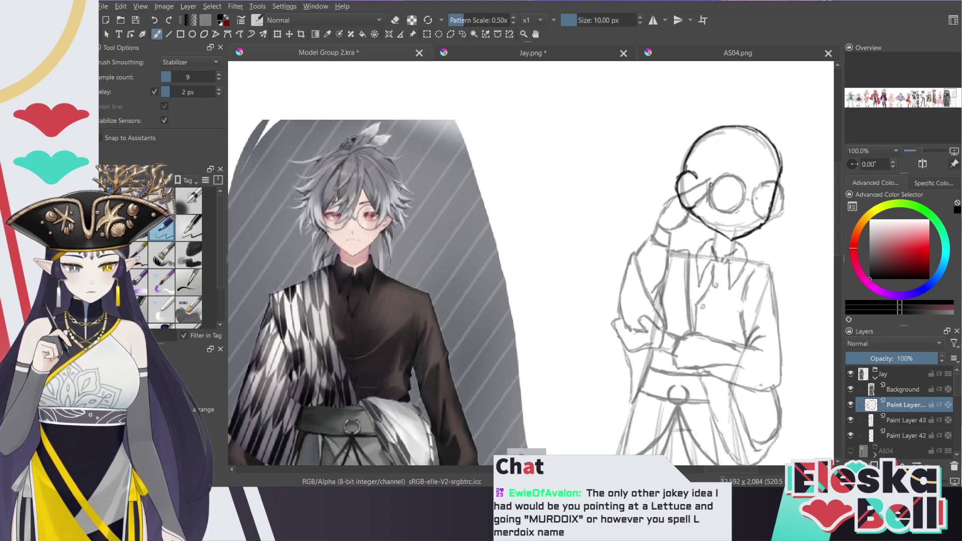
# Draw the glasses' temple line from the ear to the nearer lens on Paint Layer 43, undoing rejected strokes
pyautogui.click(900, 420)
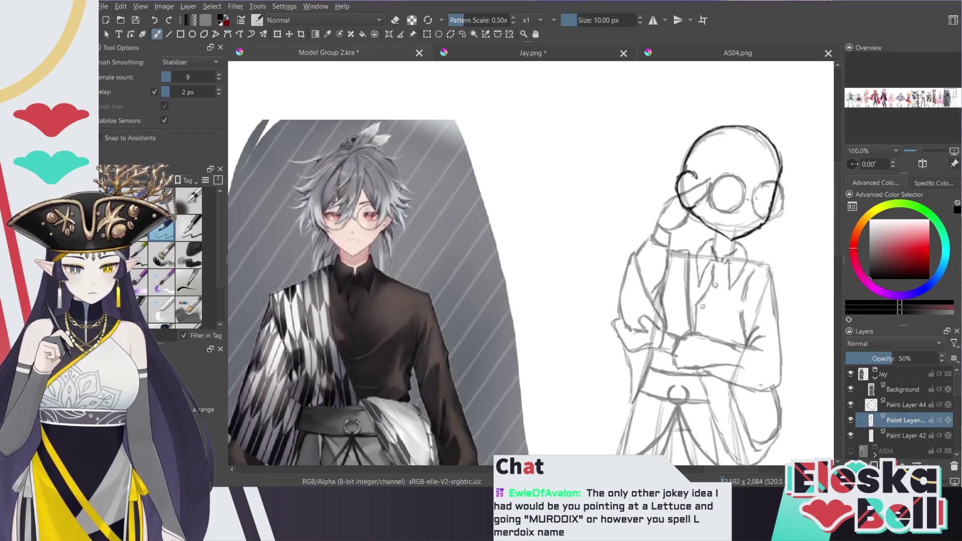
pyautogui.moveTo(695, 176); pyautogui.dragTo(711, 190)
pyautogui.hotkey('ctrl', 'z')
pyautogui.hotkey('ctrl', 'z')
pyautogui.hotkey('ctrl', 'z')
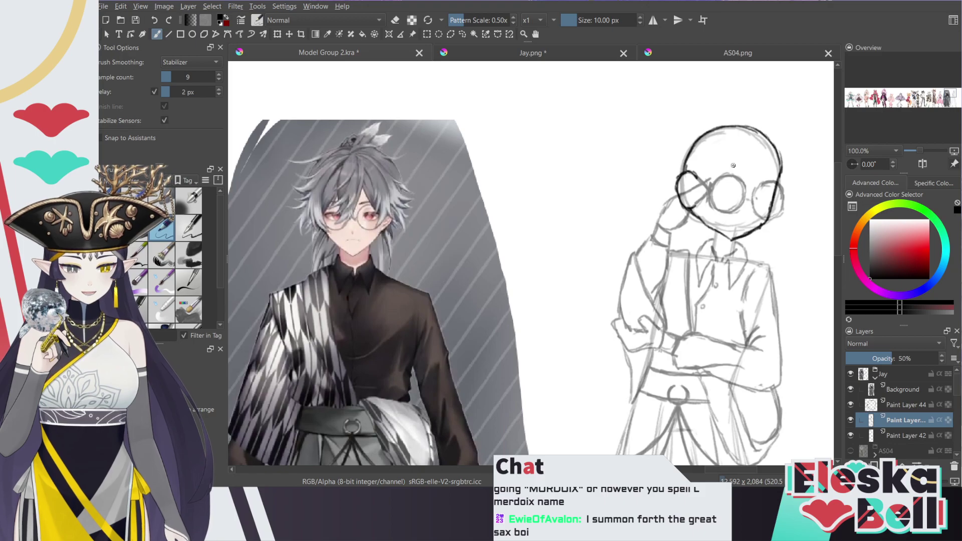
# Extend the ear's outer contour on Paint Layer 44 and erase the overlapping inner line
pyautogui.hscroll(5, 734, 471)
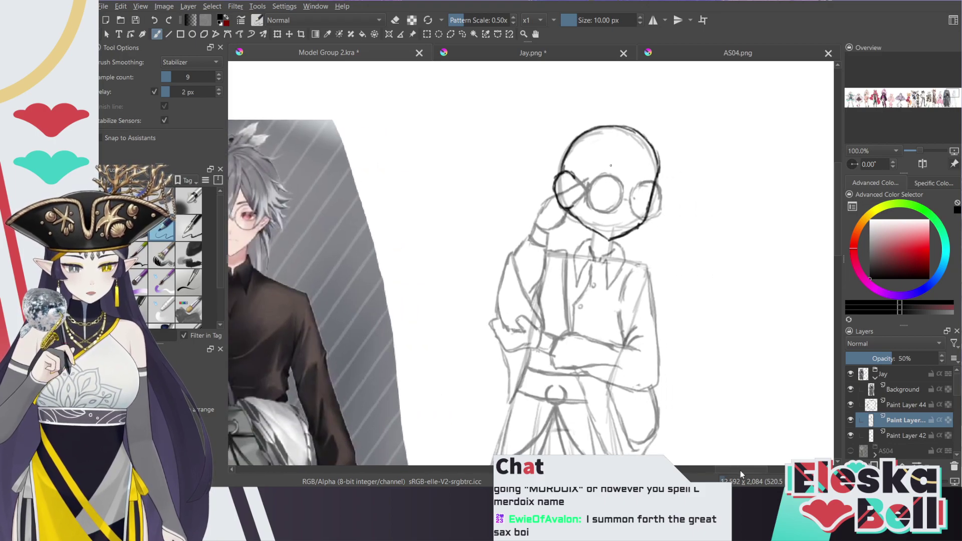
pyautogui.click(896, 435)
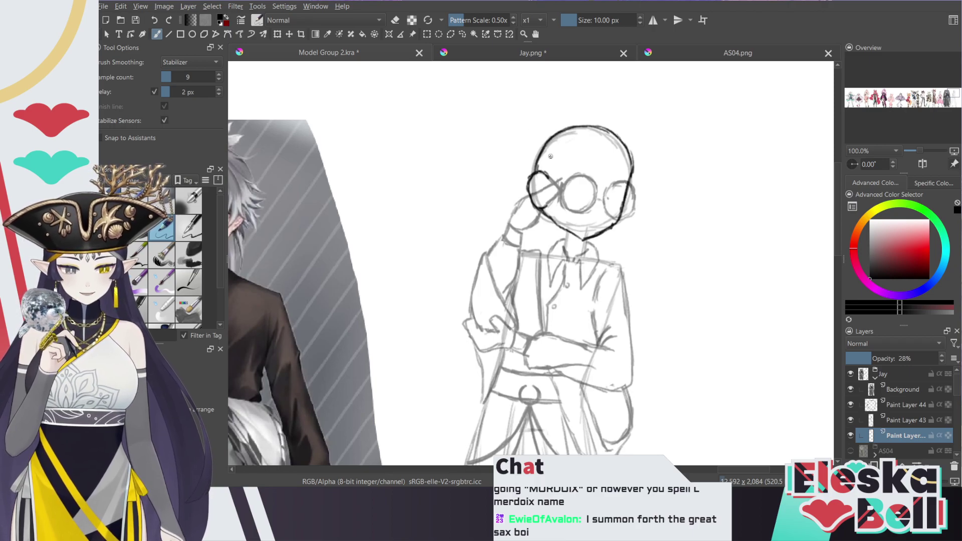
pyautogui.press('e')
pyautogui.click(902, 420)
pyautogui.click(903, 406)
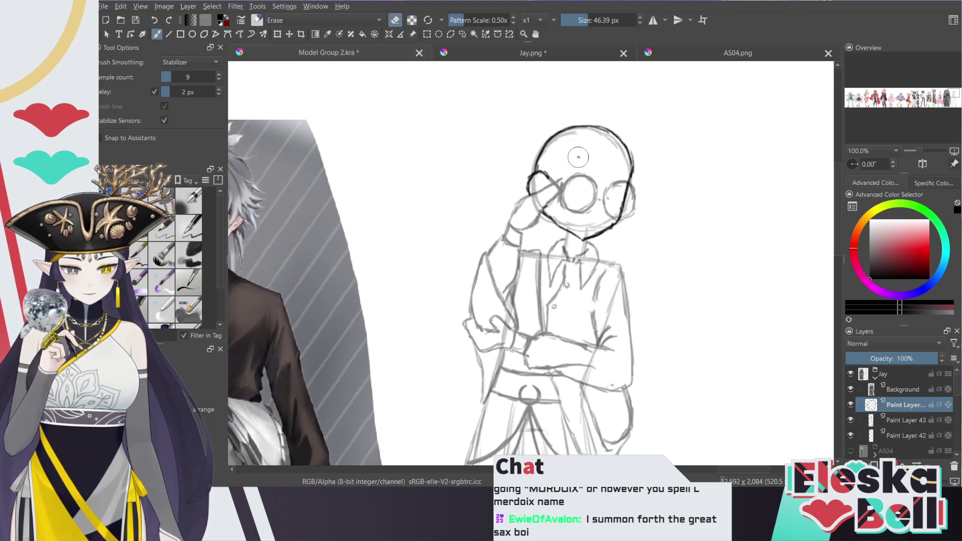
pyautogui.press('e')
pyautogui.press('e')
pyautogui.press('e')
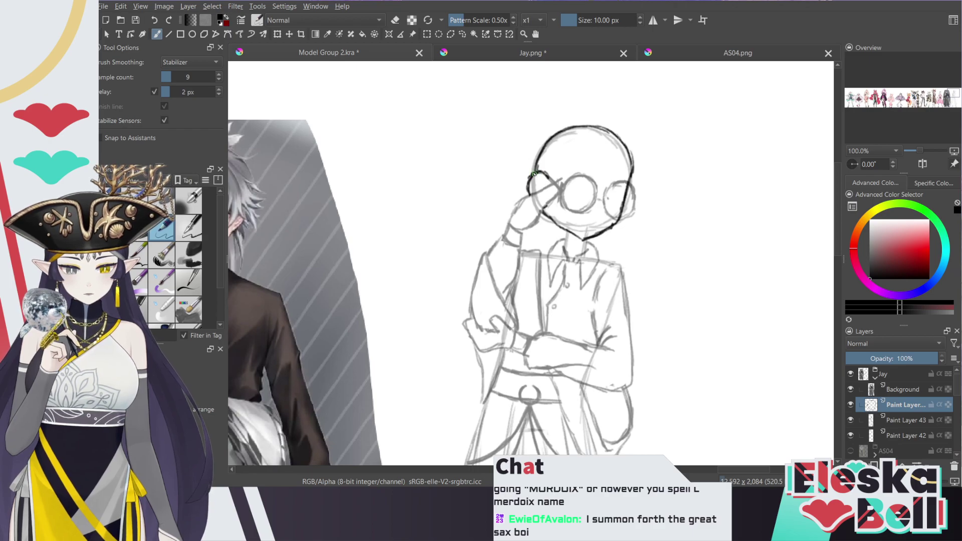
pyautogui.moveTo(529, 177); pyautogui.dragTo(526, 187)
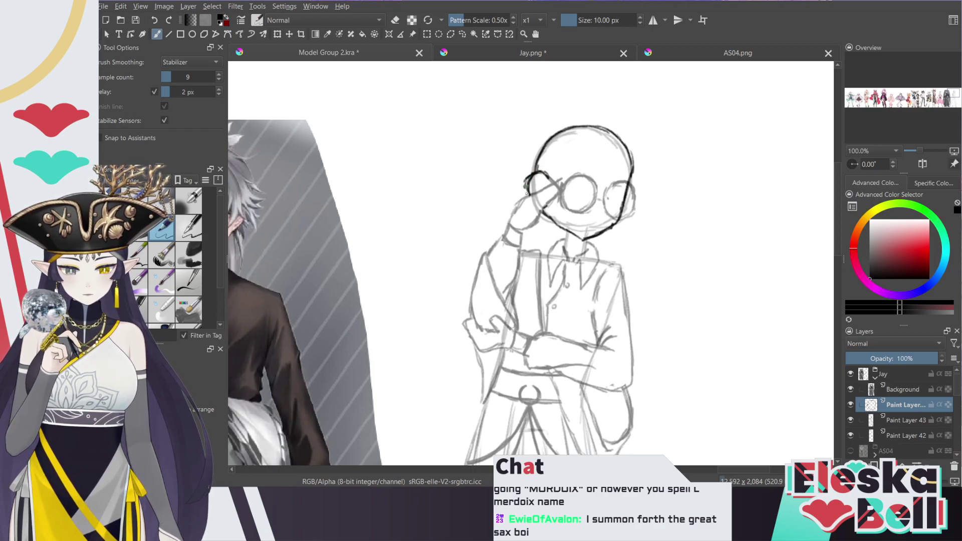
pyautogui.press('e')
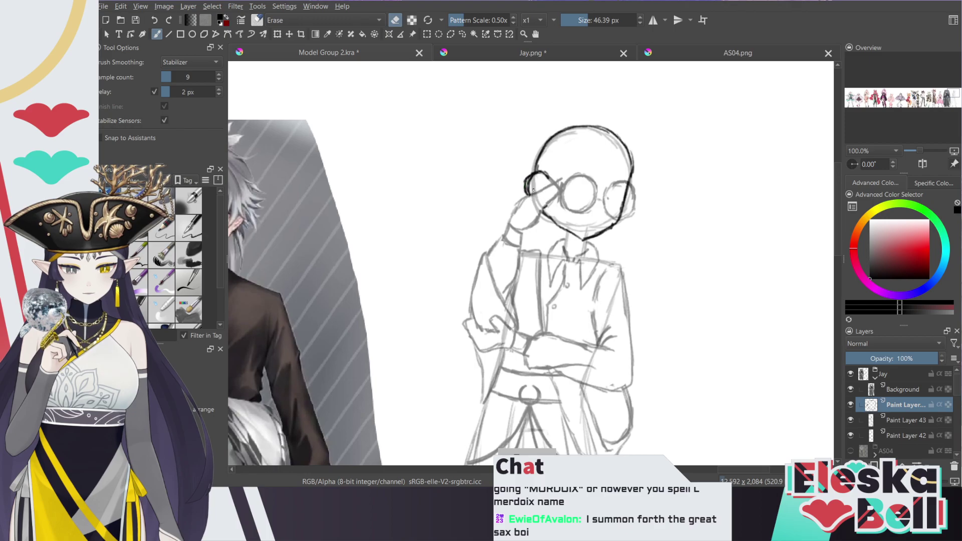
pyautogui.press('e')
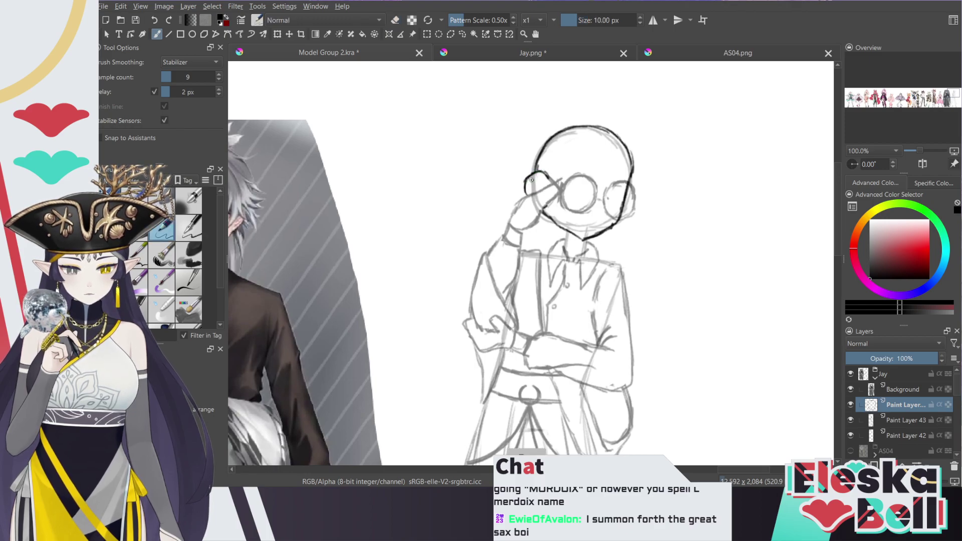
# Restroke the ear's outer edge and trim the excess line to slim it
pyautogui.moveTo(529, 181); pyautogui.dragTo(527, 194)
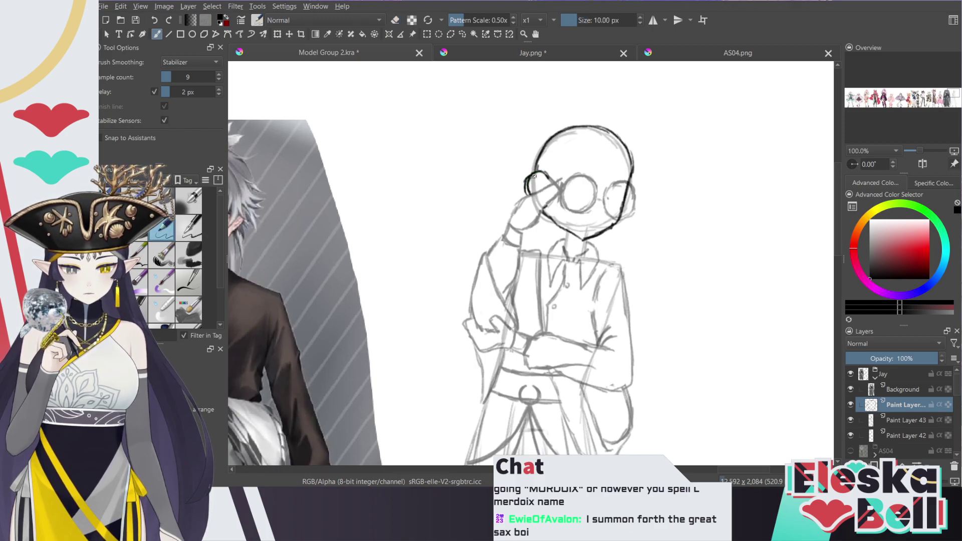
pyautogui.press('e')
pyautogui.moveTo(525, 197)
pyautogui.mouseDown()
pyautogui.moveTo(534, 164)
pyautogui.moveTo(528, 186)
pyautogui.mouseUp()
pyautogui.press('e')
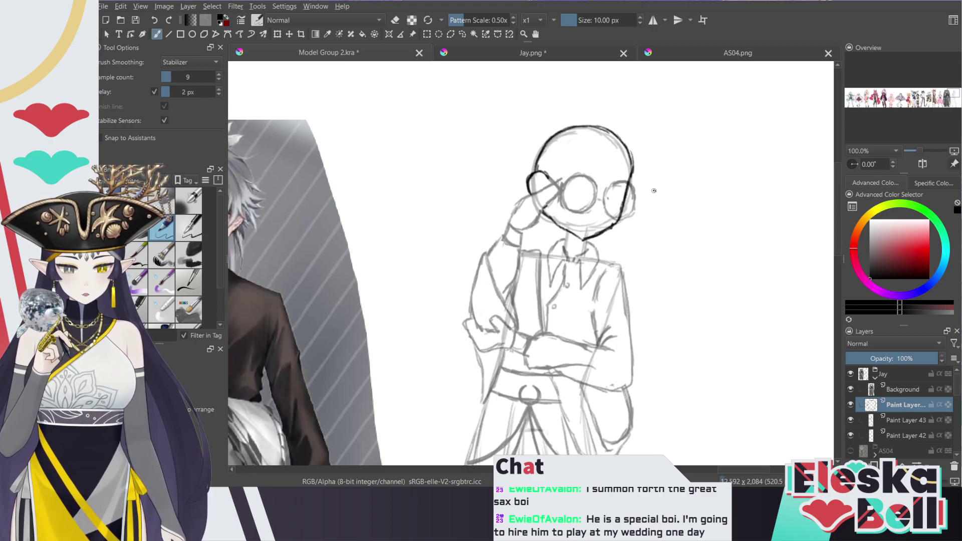
# Compare the drawing with Paint Layer 43 hidden and shown, fade that layer to 26% opacity, and reactivate Paint Layer 44
pyautogui.click(850, 420)
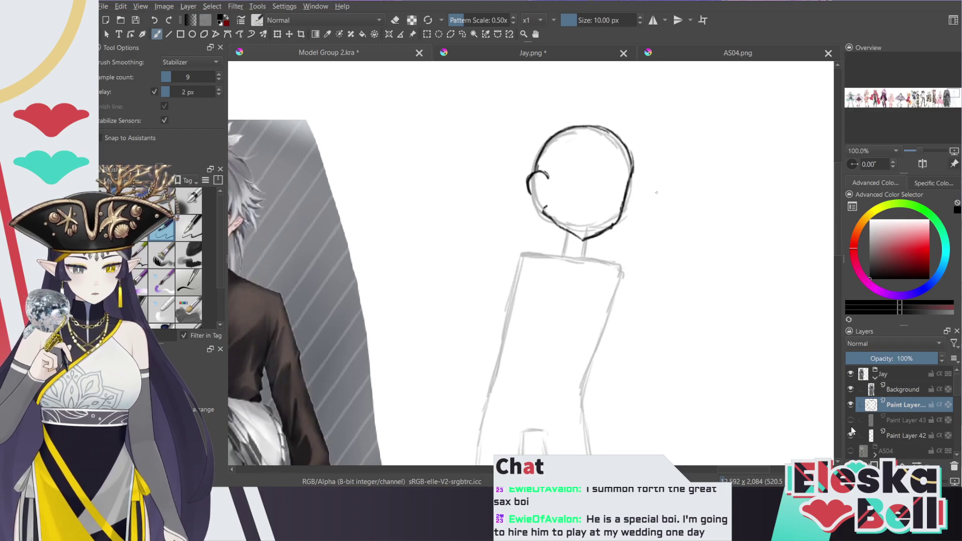
pyautogui.click(850, 420)
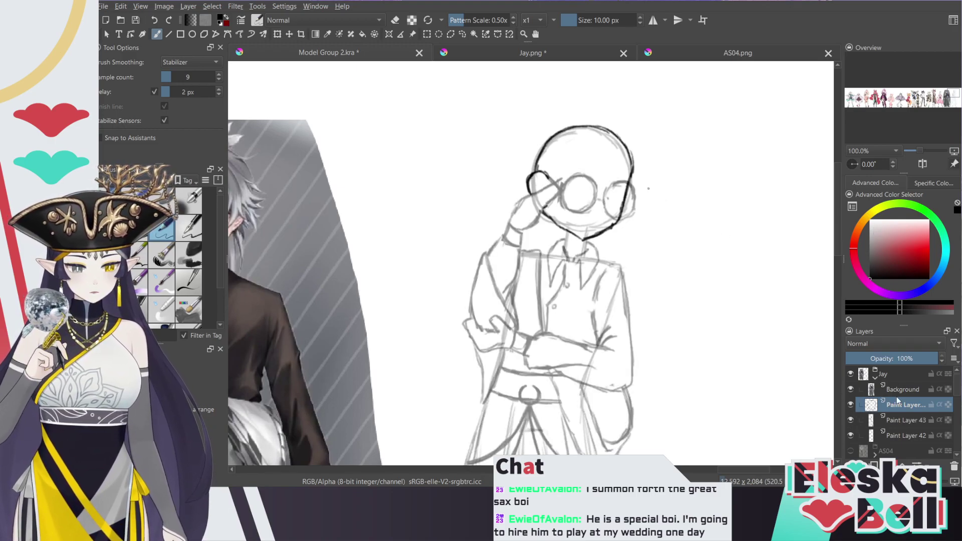
pyautogui.click(902, 420)
pyautogui.click(893, 404)
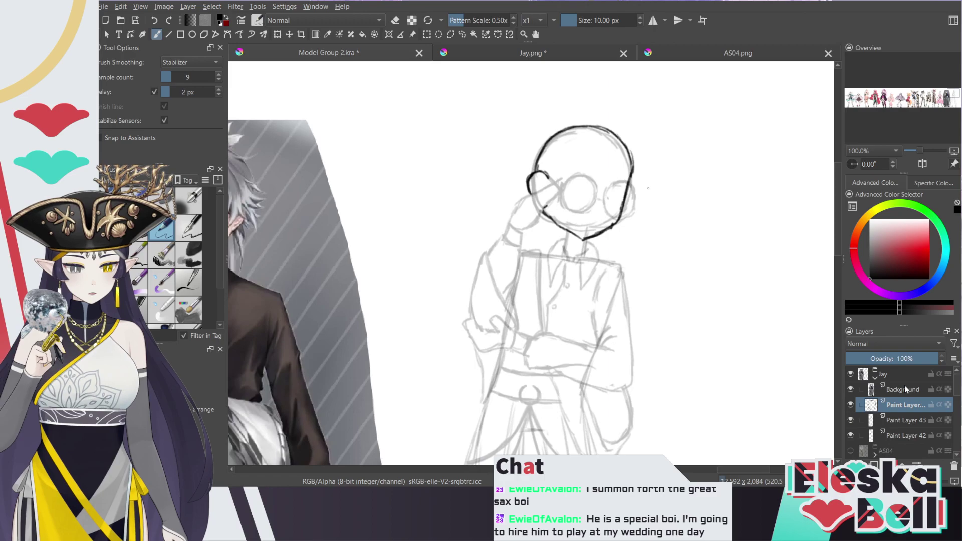
# Check Jay's face in Jay.png, then return to the sketched head in Model Group 2.kra for a closer view
pyautogui.moveTo(838, 215); pyautogui.dragTo(838, 216)
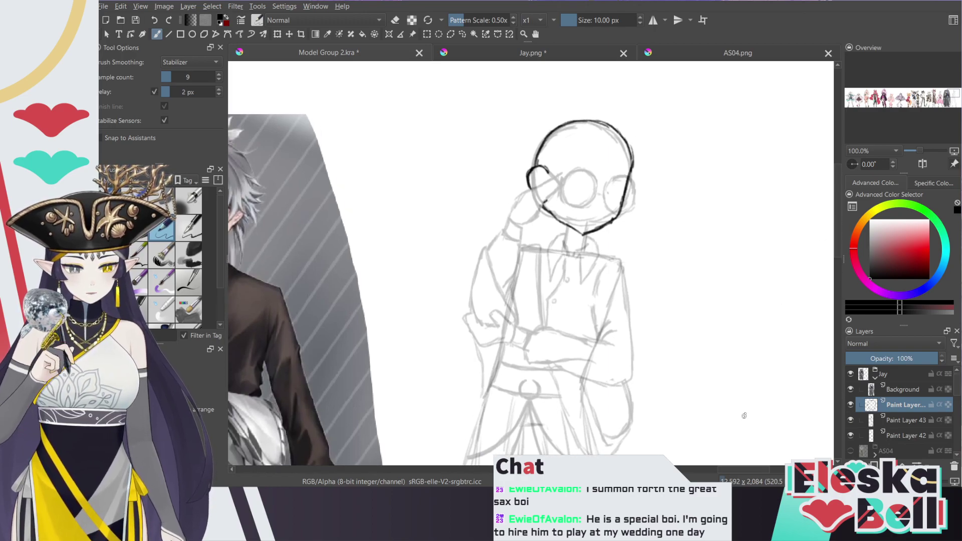
pyautogui.moveTo(743, 471); pyautogui.dragTo(721, 471)
pyautogui.click(541, 57)
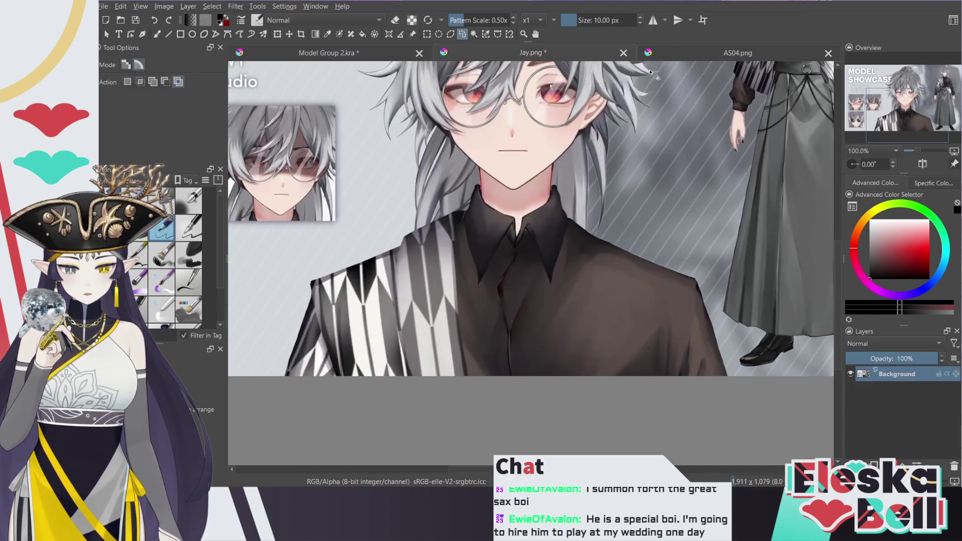
pyautogui.moveTo(910, 104); pyautogui.dragTo(916, 89)
pyautogui.click(395, 52)
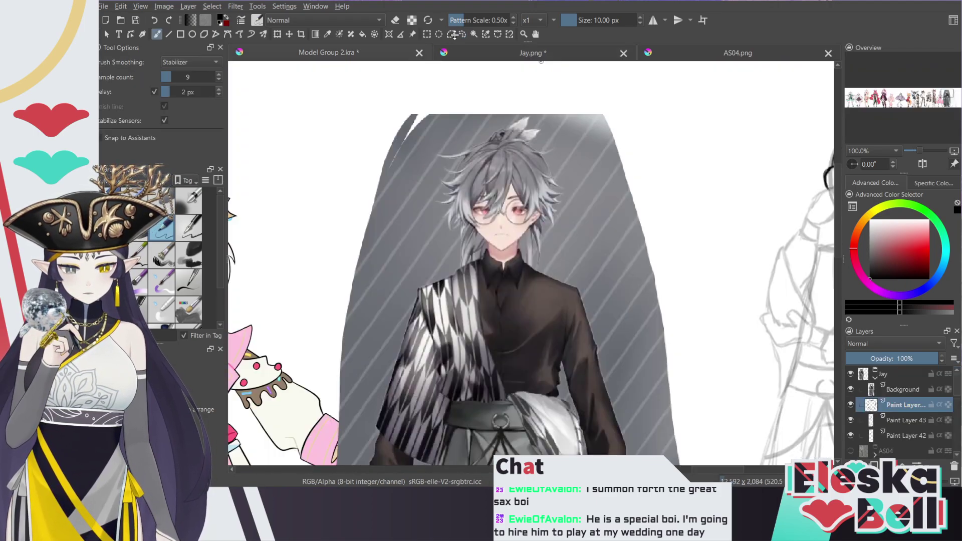
pyautogui.click(947, 102)
pyautogui.moveTo(947, 100); pyautogui.dragTo(955, 92)
pyautogui.hotkey('ctrl', '+')
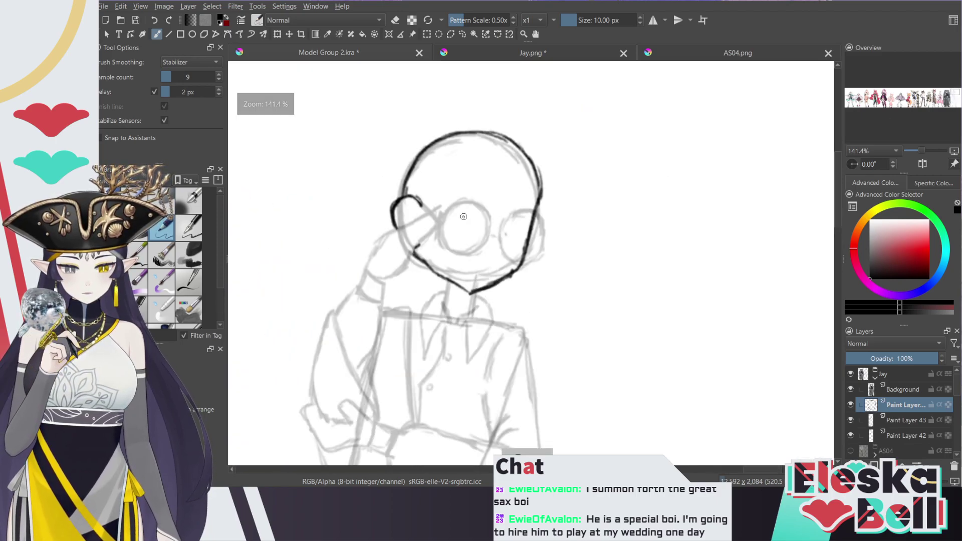
# Add a new paint layer directly above Paint Layer 43 and draw a curved vertical centre guideline from forehead past the chin
pyautogui.press('pagedown')
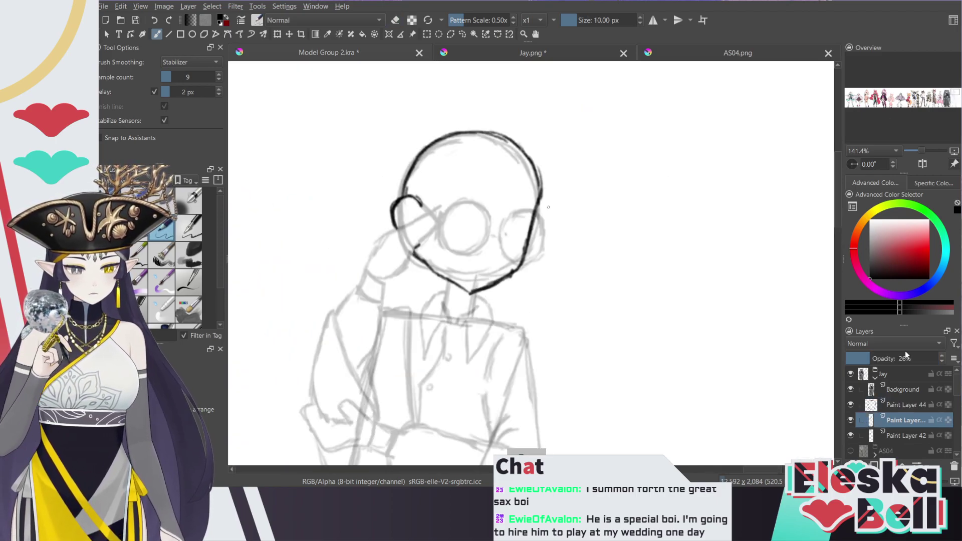
pyautogui.moveTo(499, 168); pyautogui.dragTo(497, 213)
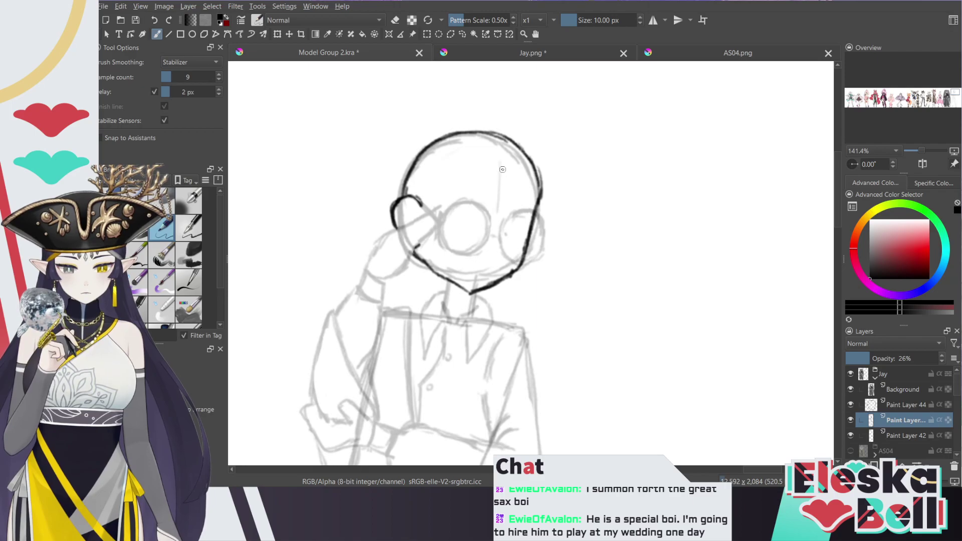
pyautogui.hotkey('ctrl', 'z')
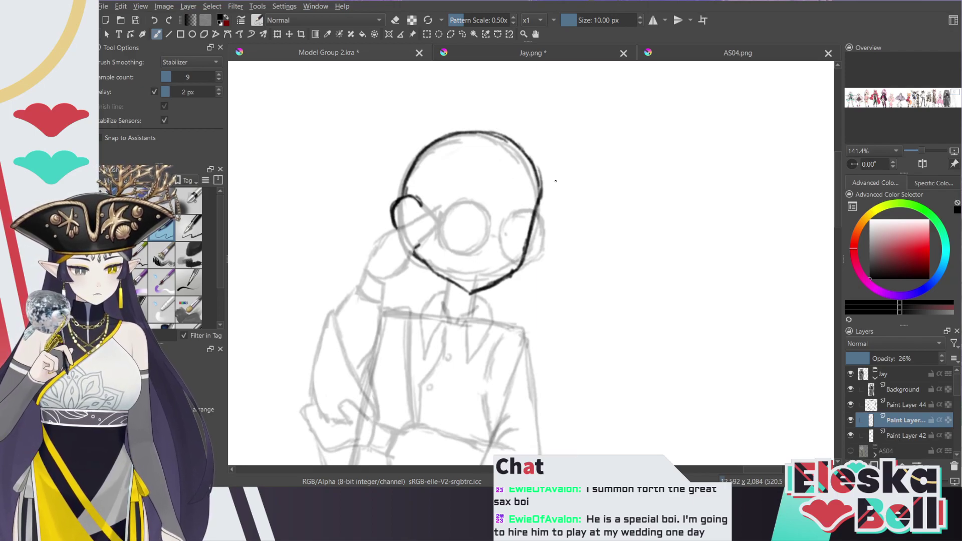
pyautogui.press('Insert')
pyautogui.moveTo(504, 160)
pyautogui.mouseDown()
pyautogui.moveTo(491, 255)
pyautogui.moveTo(464, 310)
pyautogui.mouseUp()
# Try to draw a curved horizontal eye guideline across the face from the ear to the far cheek
pyautogui.moveTo(425, 193)
pyautogui.mouseDown()
pyautogui.moveTo(548, 214)
pyautogui.moveTo(476, 218)
pyautogui.moveTo(409, 190)
pyautogui.mouseUp()
pyautogui.hotkey('ctrl', 'z')
pyautogui.hotkey('ctrl', 'z')
pyautogui.moveTo(551, 221); pyautogui.dragTo(411, 190)
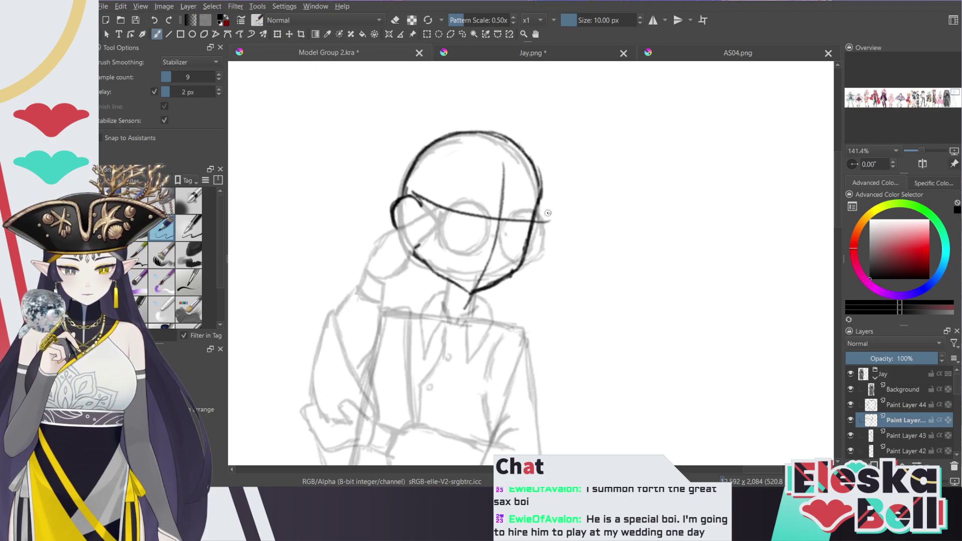
pyautogui.hotkey('ctrl', 'z')
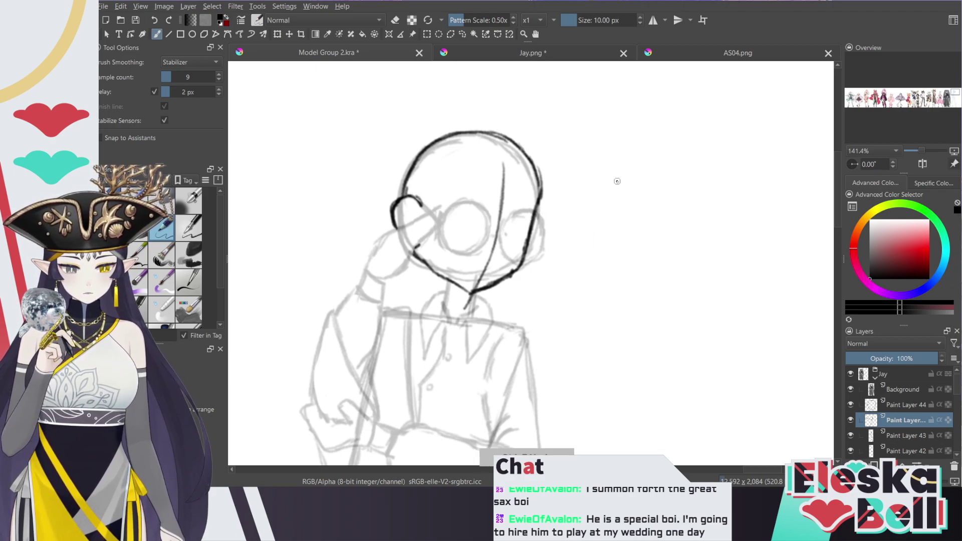
# Reactivate Paint Layer 44 and examine the small face and glasses variations in Jay.png up close
pyautogui.click(909, 403)
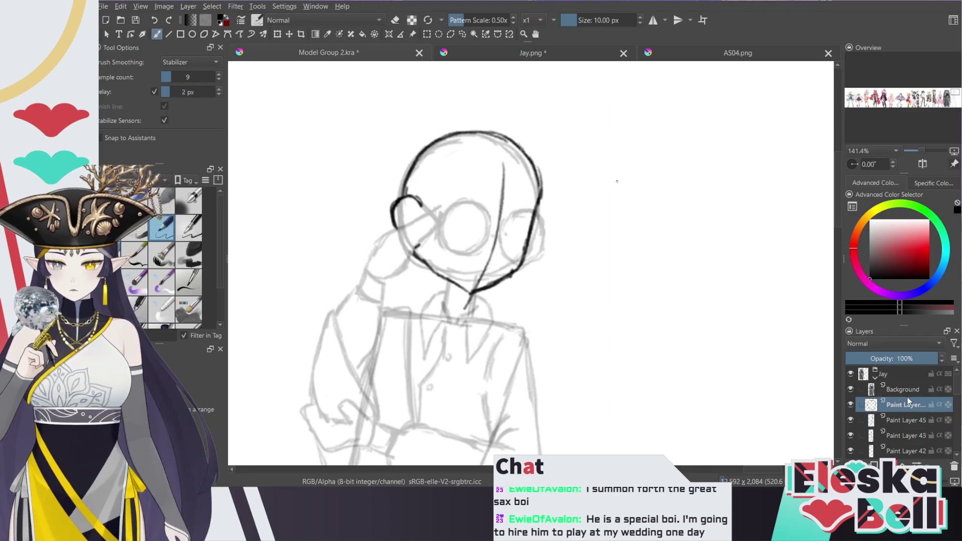
pyautogui.moveTo(908, 401)
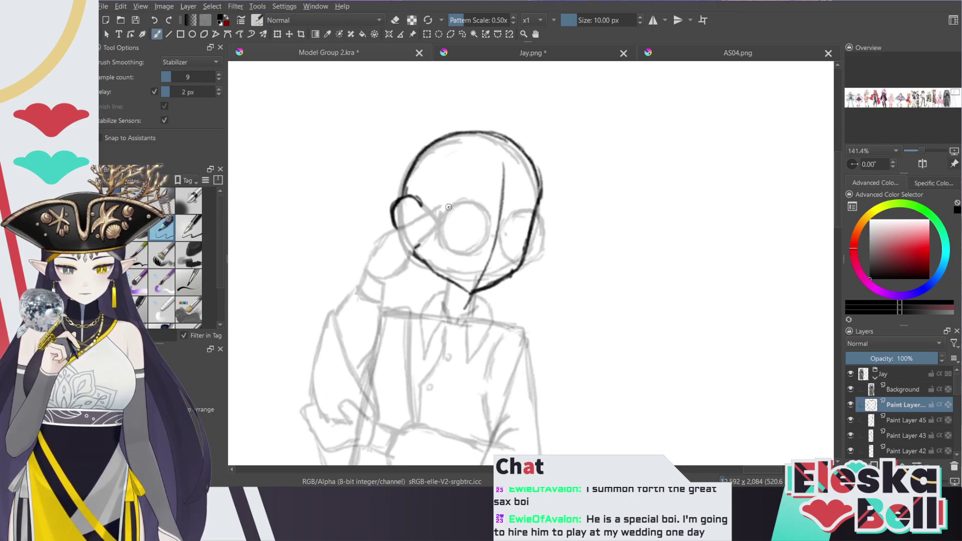
pyautogui.click(665, 46)
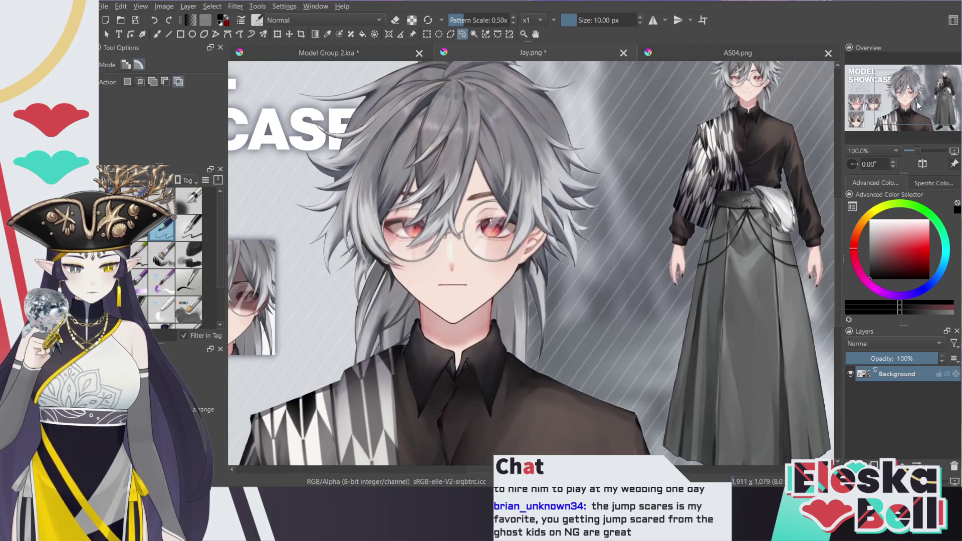
pyautogui.moveTo(926, 101); pyautogui.dragTo(879, 115)
pyautogui.scroll(2, 879, 115)
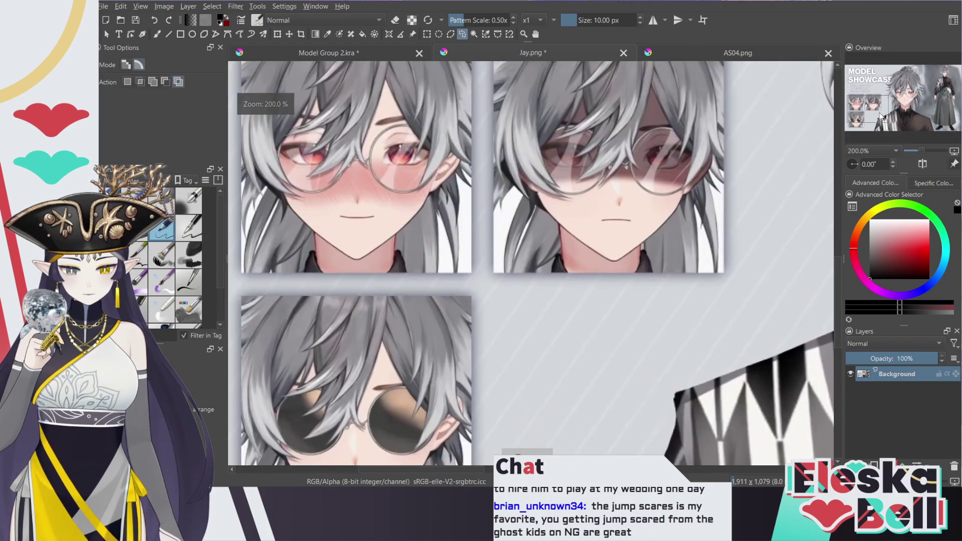
pyautogui.scroll(-1, 879, 114)
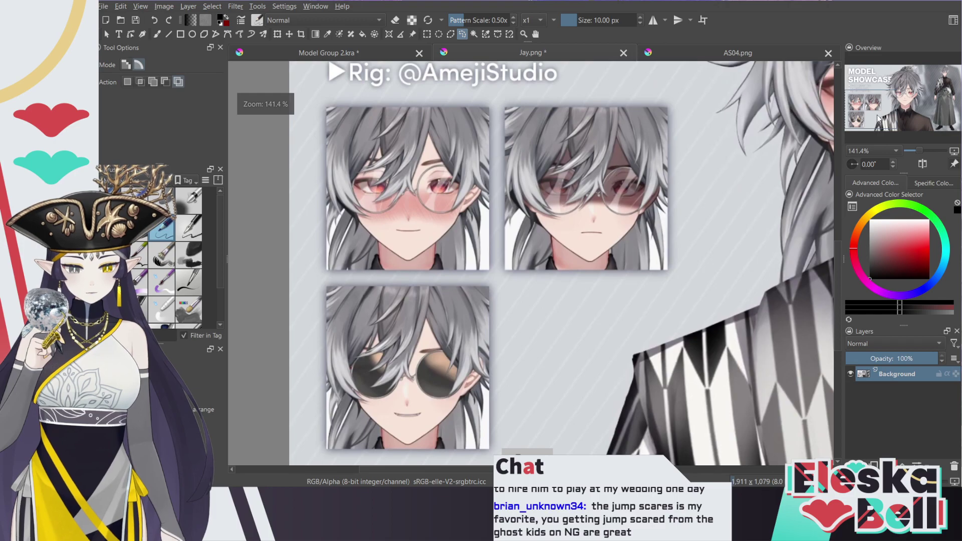
# Return to Model Group 2.kra and try to sketch two half-lidded eyes over the glasses lenses on Paint Layer 44
pyautogui.click(375, 50)
pyautogui.press('b')
pyautogui.scroll(1, 618, 83)
pyautogui.moveTo(415, 189)
pyautogui.mouseDown()
pyautogui.moveTo(467, 191)
pyautogui.moveTo(408, 188)
pyautogui.moveTo(500, 197)
pyautogui.moveTo(526, 209)
pyautogui.moveTo(501, 196)
pyautogui.moveTo(525, 210)
pyautogui.moveTo(504, 200)
pyautogui.mouseUp()
pyautogui.hotkey('ctrl', 'z')
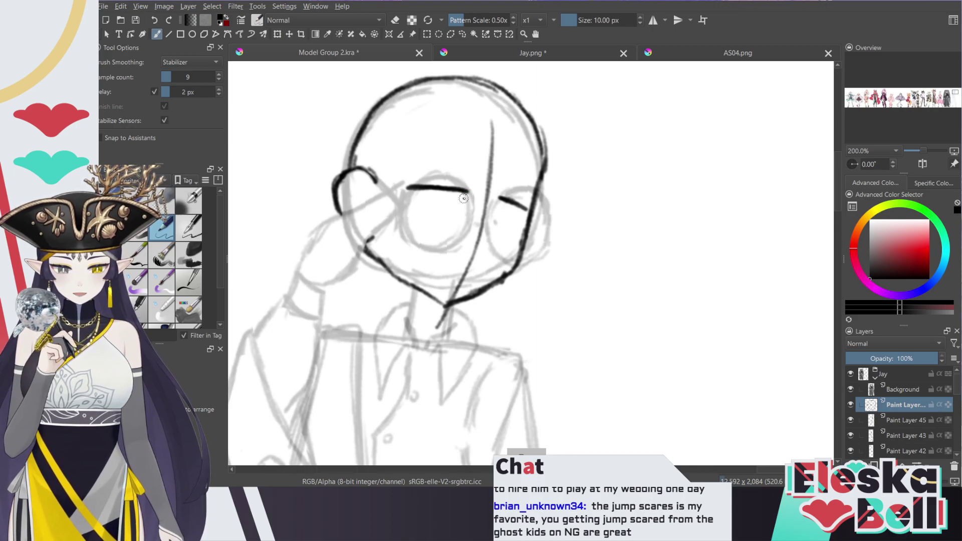
pyautogui.moveTo(468, 192)
pyautogui.mouseDown()
pyautogui.moveTo(450, 213)
pyautogui.moveTo(461, 207)
pyautogui.moveTo(432, 214)
pyautogui.moveTo(409, 191)
pyautogui.mouseUp()
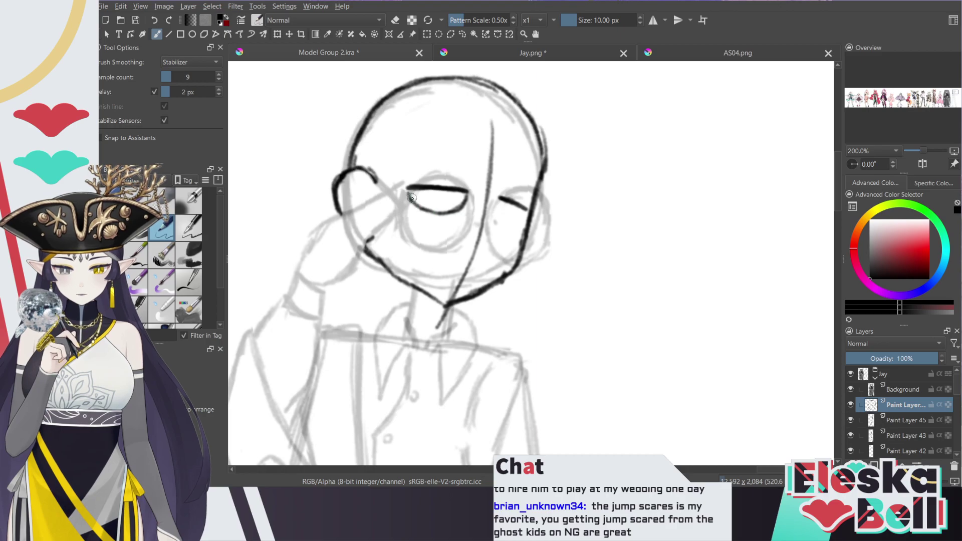
pyautogui.moveTo(499, 200)
pyautogui.mouseDown()
pyautogui.moveTo(501, 216)
pyautogui.moveTo(520, 227)
pyautogui.moveTo(525, 216)
pyautogui.moveTo(513, 226)
pyautogui.moveTo(499, 198)
pyautogui.mouseUp()
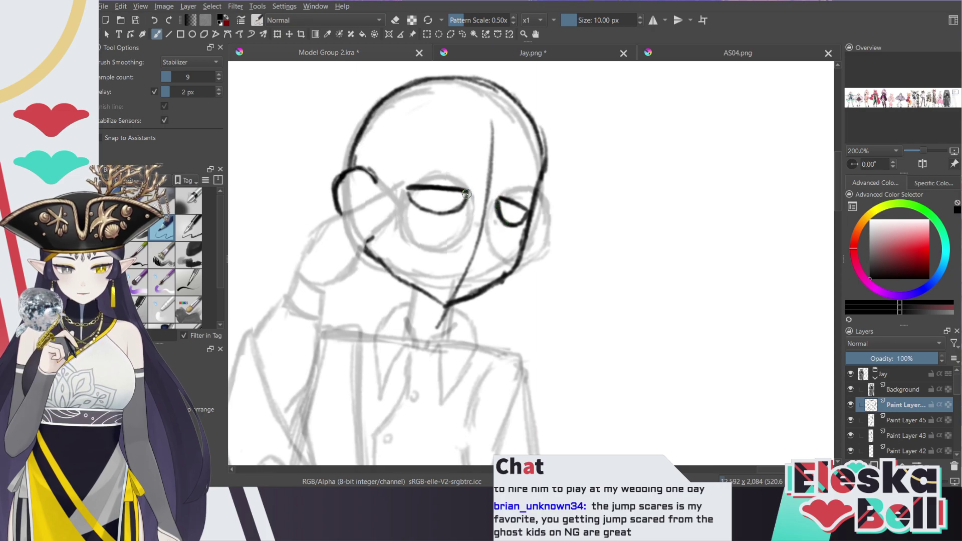
# Try to reshape the near eye by erasing its curved lower lid and redrawing shorter corner strokes
pyautogui.press('e')
pyautogui.moveTo(409, 199); pyautogui.dragTo(426, 213)
pyautogui.click(579, 24)
pyautogui.press('e')
pyautogui.press('e')
pyautogui.moveTo(447, 214); pyautogui.dragTo(462, 213)
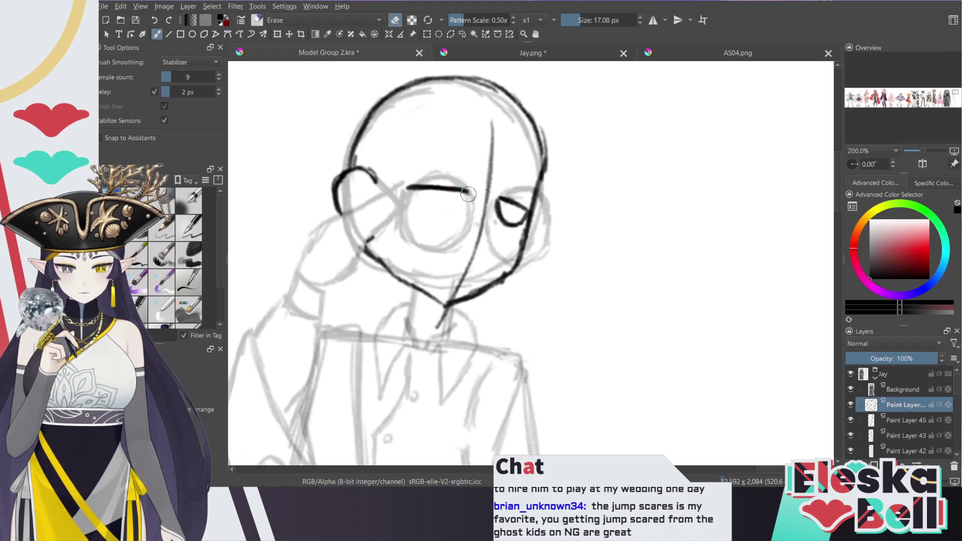
pyautogui.press('e')
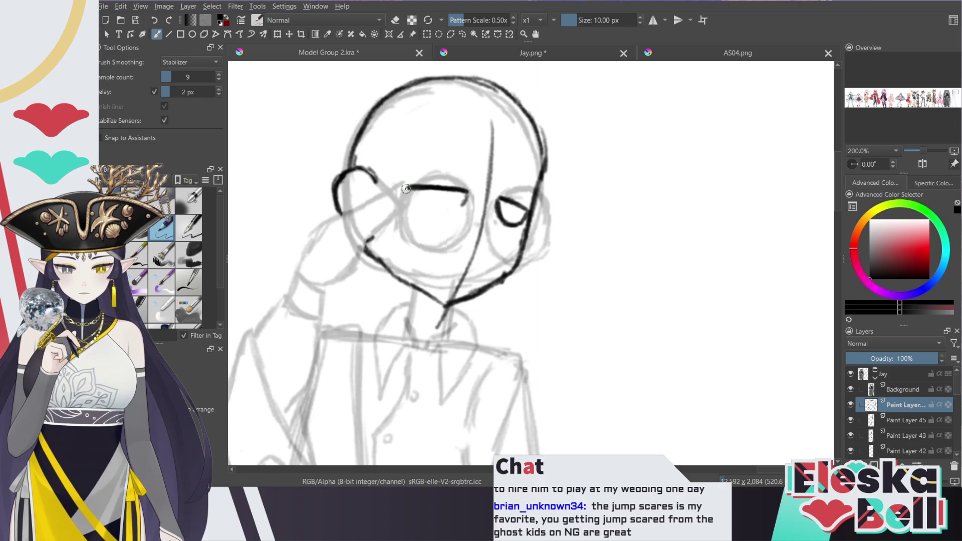
pyautogui.moveTo(410, 189)
pyautogui.mouseDown()
pyautogui.moveTo(425, 214)
pyautogui.moveTo(450, 215)
pyautogui.mouseUp()
pyautogui.hotkey('ctrl', 'z')
pyautogui.hotkey('ctrl', 'z')
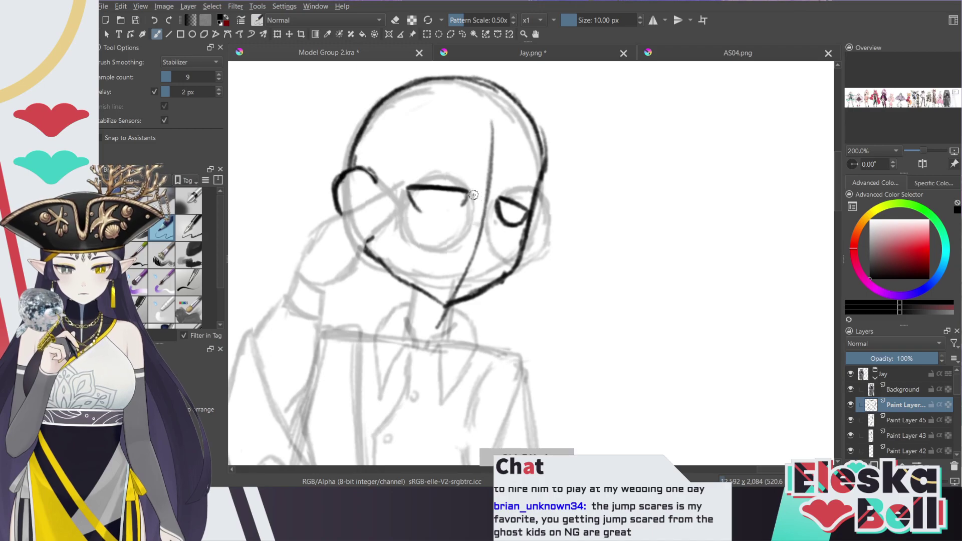
pyautogui.moveTo(465, 198)
pyautogui.mouseDown()
pyautogui.moveTo(444, 217)
pyautogui.moveTo(424, 212)
pyautogui.moveTo(409, 193)
pyautogui.moveTo(463, 204)
pyautogui.moveTo(468, 193)
pyautogui.moveTo(406, 190)
pyautogui.moveTo(423, 223)
pyautogui.moveTo(480, 205)
pyautogui.moveTo(516, 226)
pyautogui.moveTo(521, 213)
pyautogui.mouseUp()
# Erase both eyes from Paint Layer 44 and add a new paint layer directly above it
pyautogui.hotkey('ctrl', '-')
pyautogui.hotkey('ctrl', '-')
pyautogui.hotkey('ctrl', '-')
pyautogui.hotkey('ctrl', '-')
pyautogui.hotkey('ctrl', '+')
pyautogui.hotkey('ctrl', '+')
pyautogui.hotkey('ctrl', '+')
pyautogui.hotkey('ctrl', '+')
pyautogui.press('/')
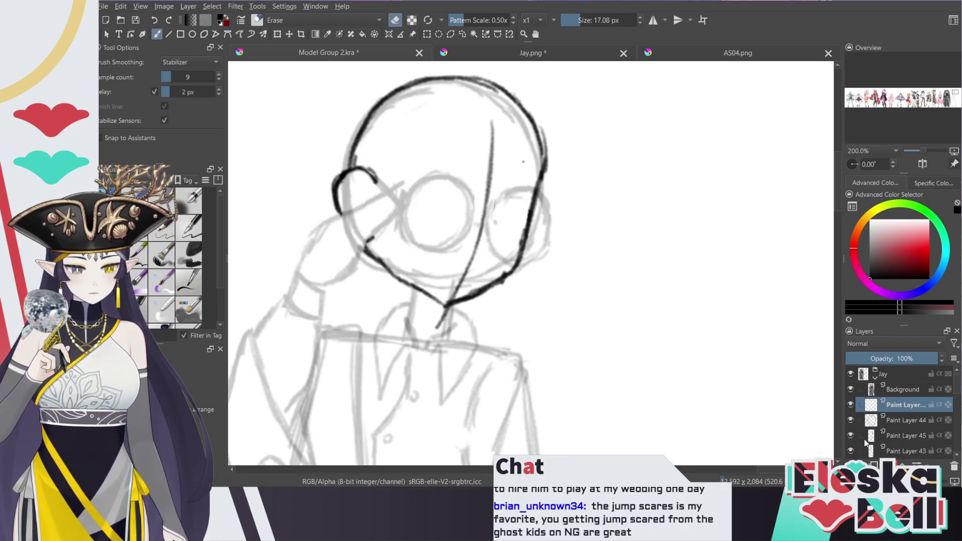
# Try to sketch slanted upper eyelid lines over both glasses lenses on Paint Layer 46
pyautogui.press('e')
pyautogui.moveTo(415, 186)
pyautogui.mouseDown()
pyautogui.moveTo(527, 209)
pyautogui.moveTo(415, 188)
pyautogui.mouseUp()
pyautogui.press('e')
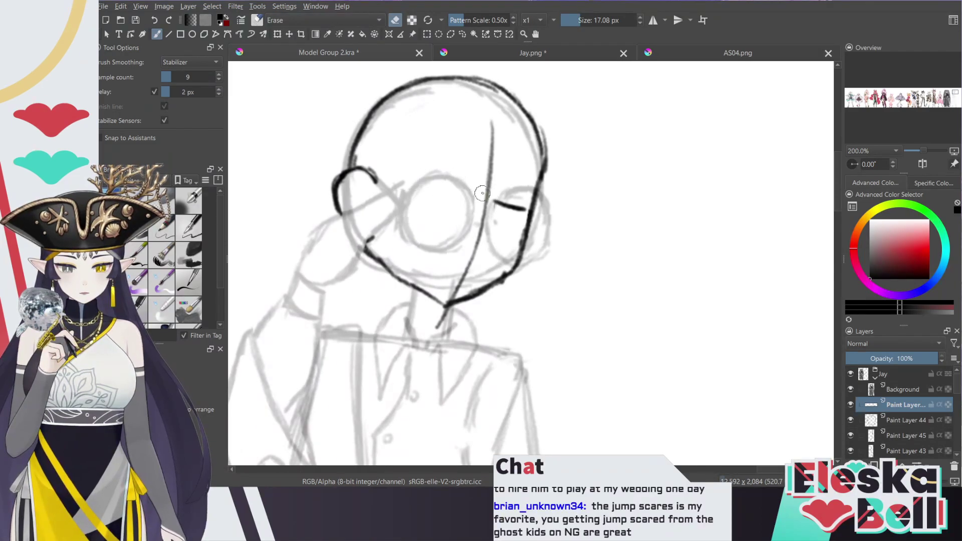
pyautogui.press('e')
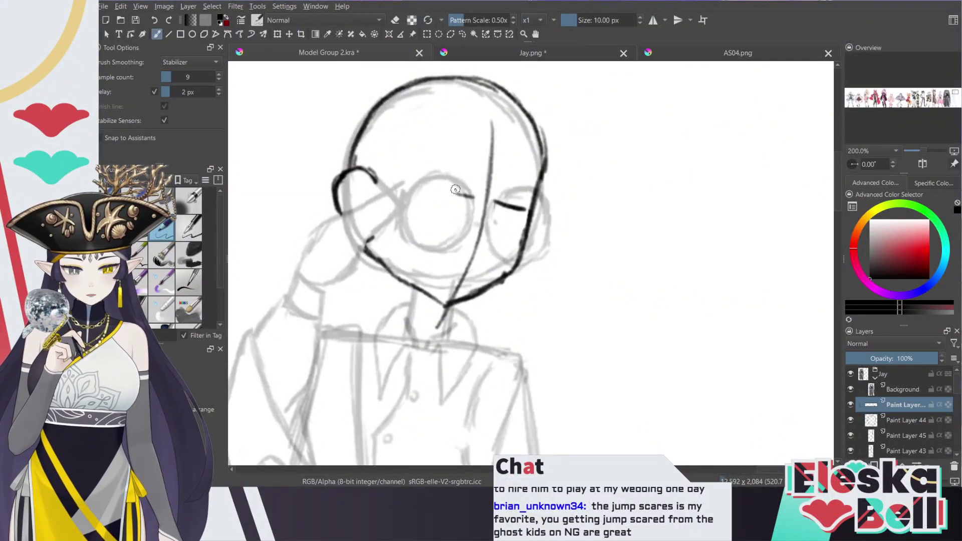
pyautogui.press('e')
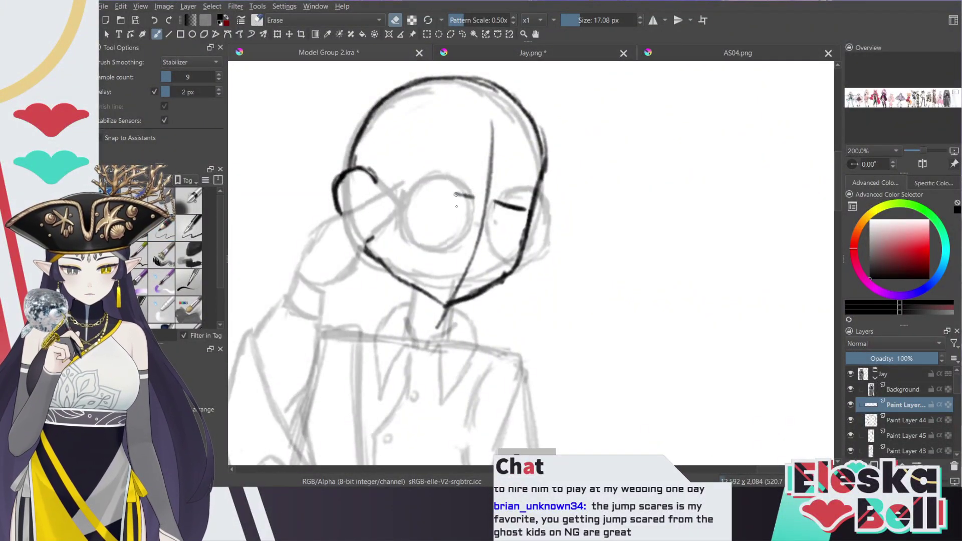
pyautogui.press('e')
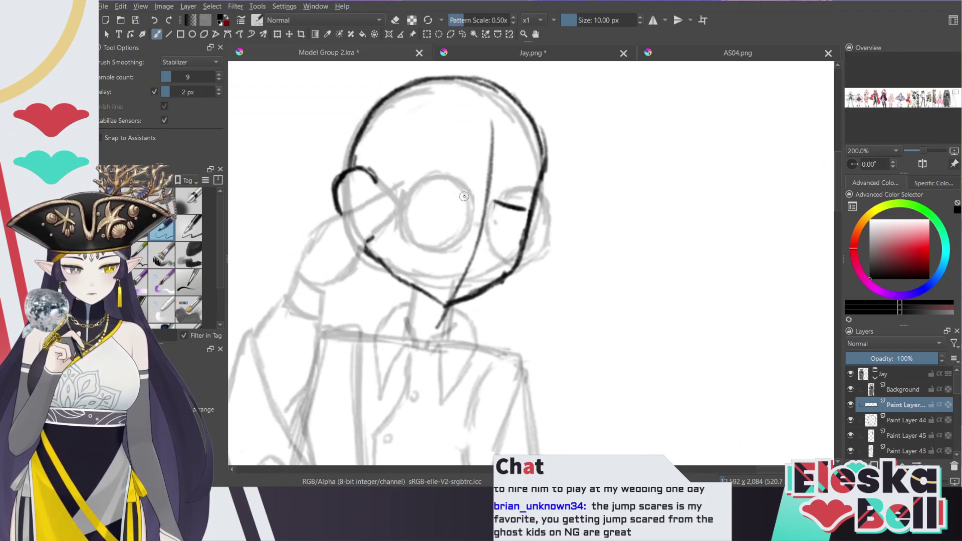
pyautogui.moveTo(466, 195); pyautogui.dragTo(435, 185)
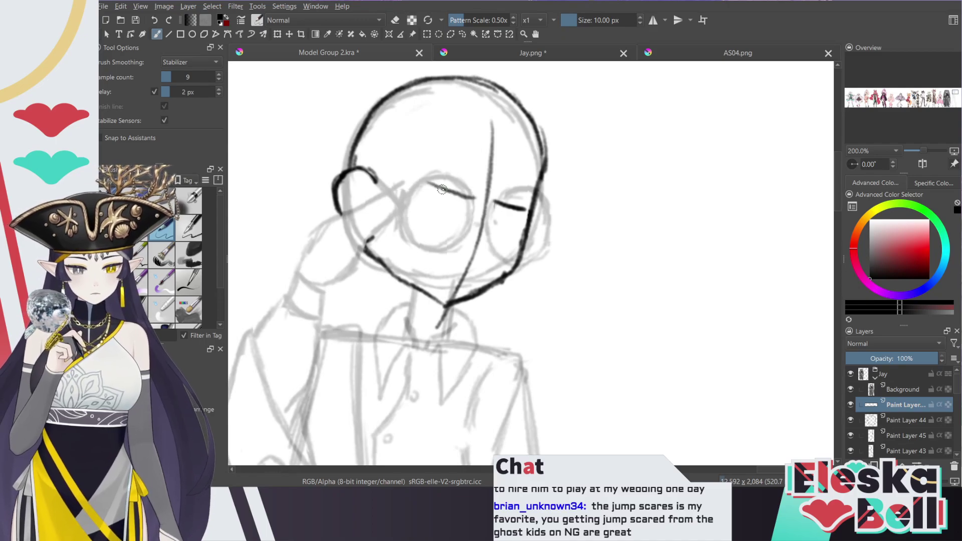
pyautogui.press('e')
pyautogui.moveTo(429, 181)
pyautogui.mouseDown()
pyautogui.moveTo(474, 202)
pyautogui.moveTo(474, 191)
pyautogui.mouseUp()
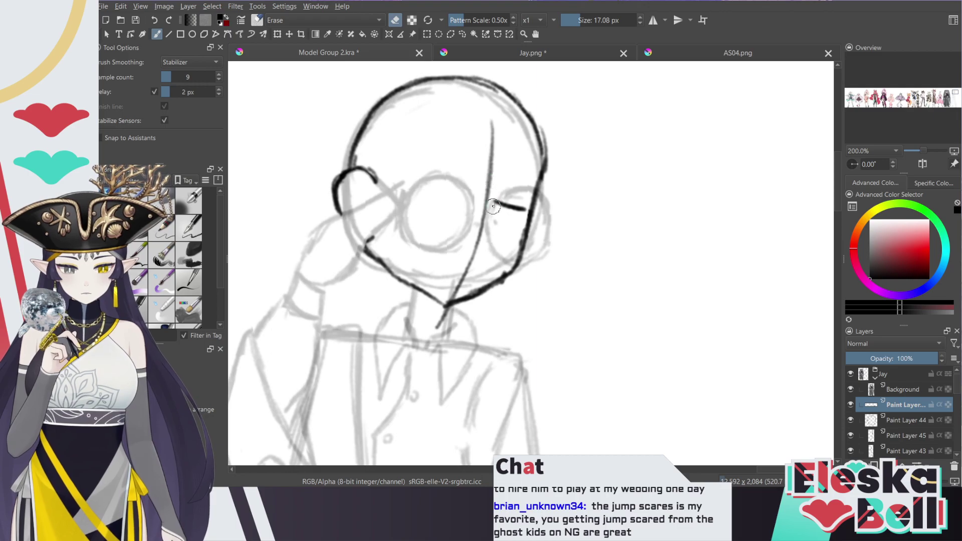
pyautogui.moveTo(497, 206)
pyautogui.mouseDown()
pyautogui.moveTo(510, 224)
pyautogui.moveTo(520, 206)
pyautogui.mouseUp()
pyautogui.press('/')
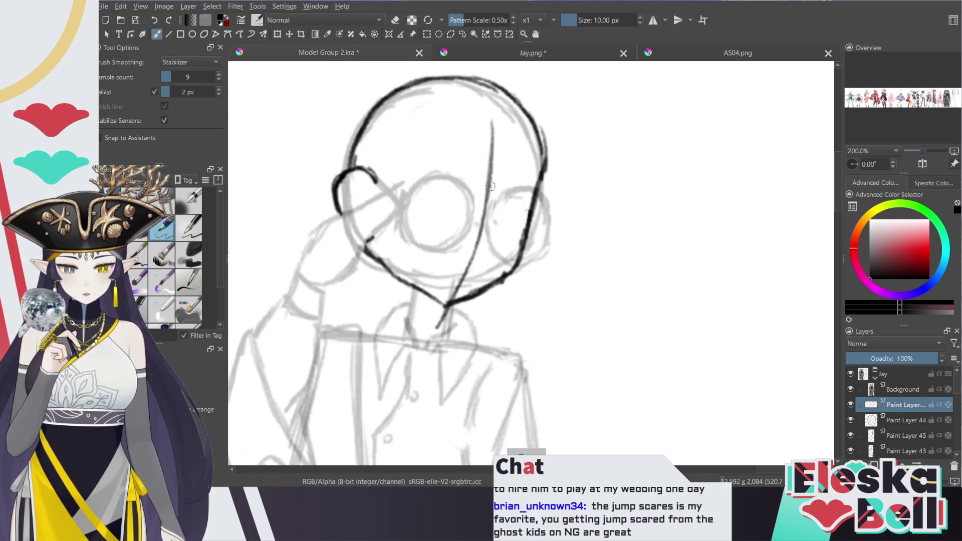
pyautogui.hotkey('ctrl', 'z')
# Check the eye and glasses placement on Jay's large portrait in Jay.png, then return to Model Group 2.kra
pyautogui.click(581, 52)
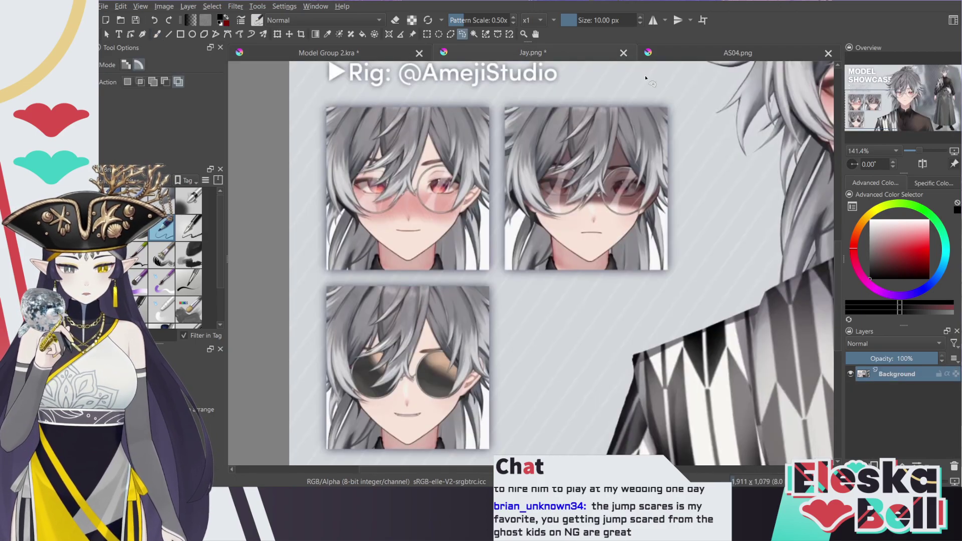
pyautogui.moveTo(879, 108); pyautogui.dragTo(908, 102)
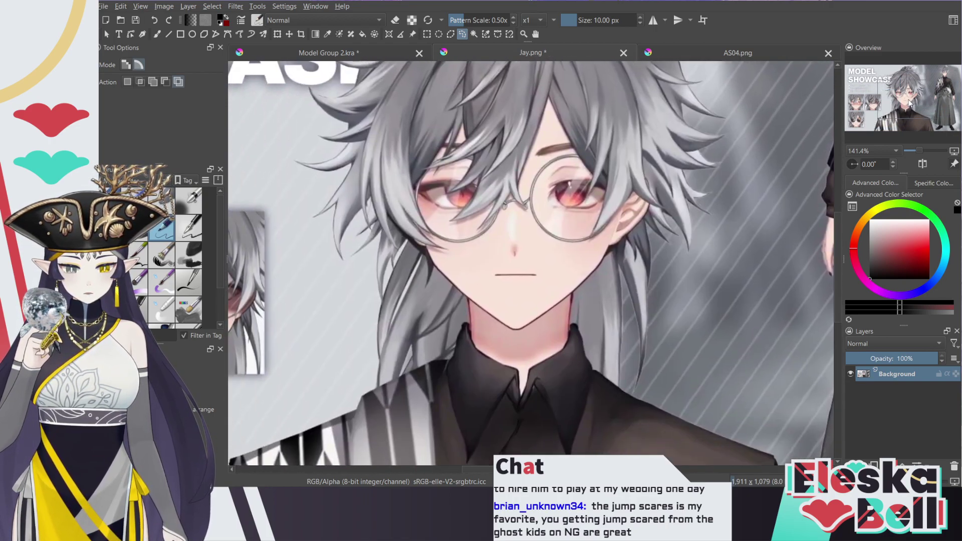
pyautogui.click(380, 53)
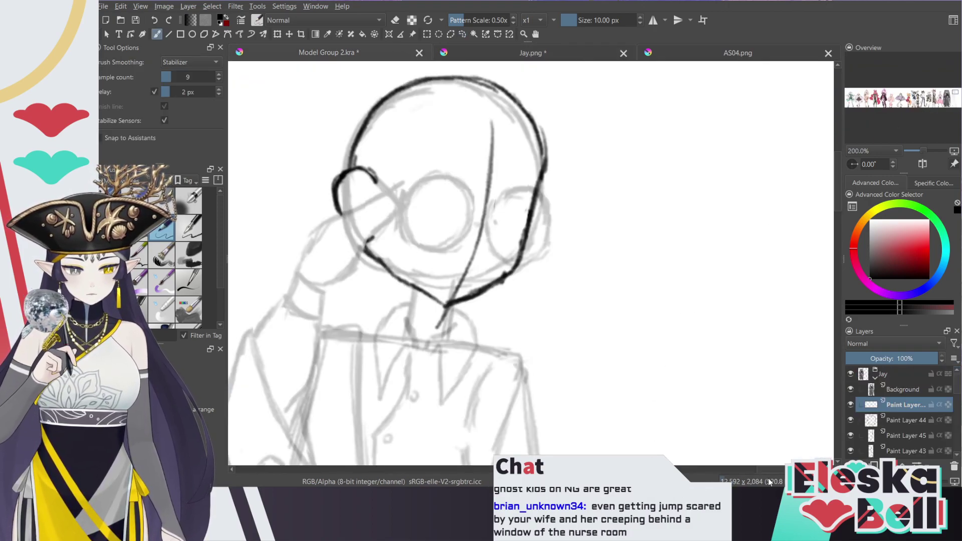
# Try bold, slightly slanted upper eyelids on Paint Layer 46, thickening the near lid and trimming the far one
pyautogui.moveTo(768, 470); pyautogui.dragTo(764, 471)
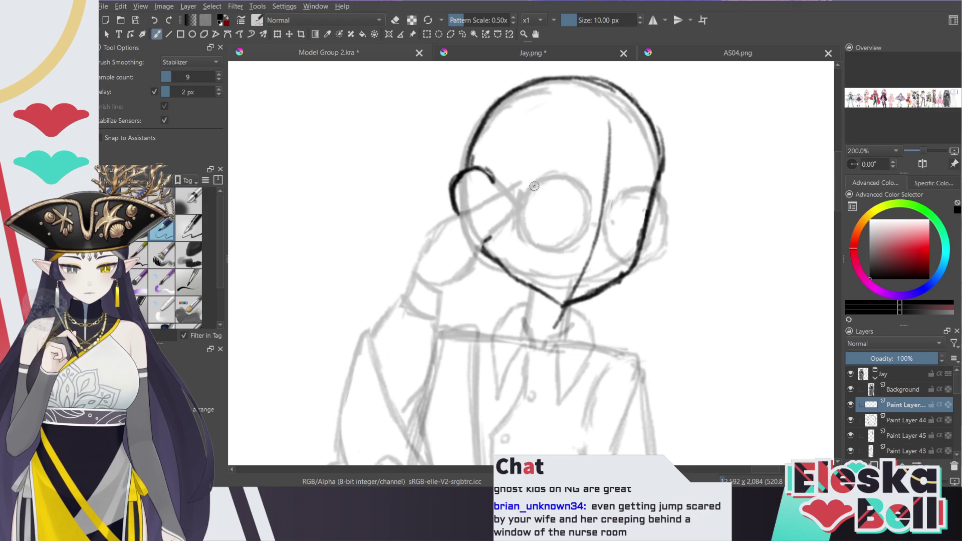
pyautogui.moveTo(536, 188)
pyautogui.mouseDown()
pyautogui.moveTo(589, 196)
pyautogui.moveTo(529, 187)
pyautogui.mouseUp()
pyautogui.moveTo(619, 199); pyautogui.dragTo(643, 205)
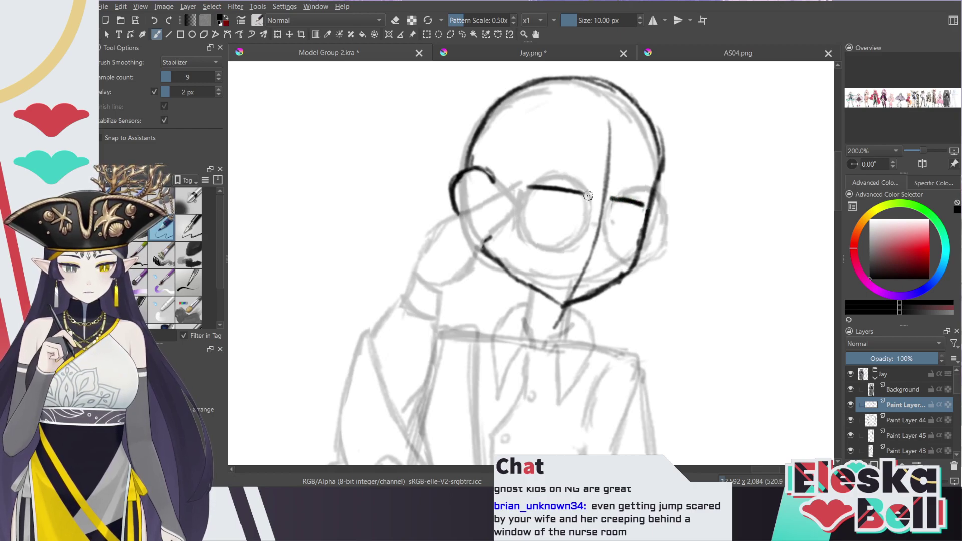
pyautogui.moveTo(581, 193); pyautogui.dragTo(527, 187)
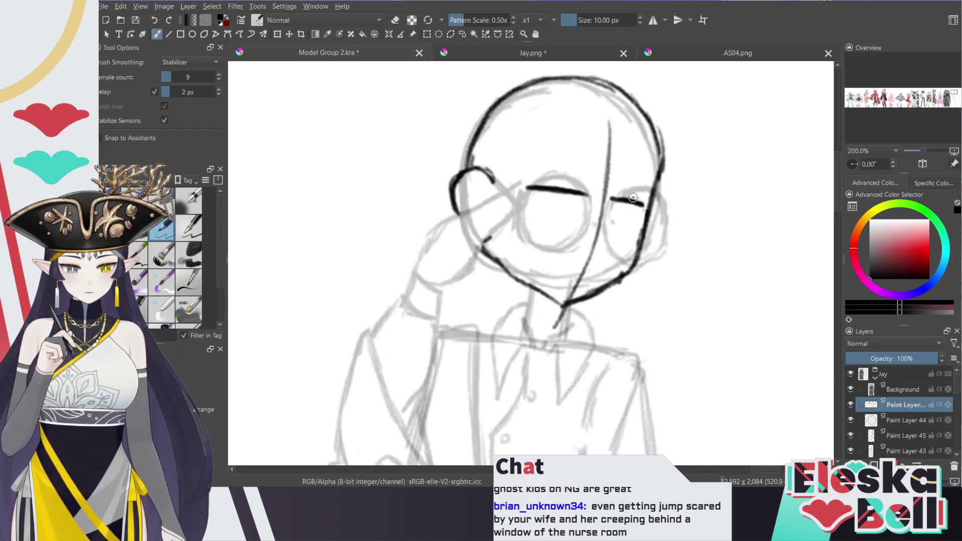
pyautogui.press('e')
pyautogui.moveTo(611, 201)
pyautogui.mouseDown()
pyautogui.moveTo(614, 188)
pyautogui.moveTo(611, 206)
pyautogui.moveTo(640, 205)
pyautogui.mouseUp()
pyautogui.press('e')
pyautogui.moveTo(578, 191); pyautogui.dragTo(529, 188)
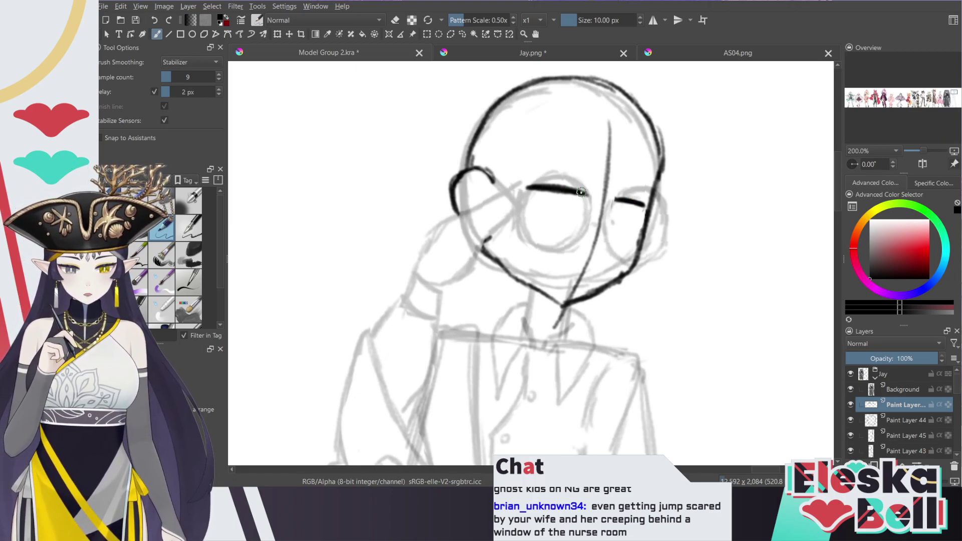
# Try to add curved lower lids to both eyes, erasing and redrawing the far eye's lower contour
pyautogui.moveTo(581, 210)
pyautogui.mouseDown()
pyautogui.moveTo(563, 219)
pyautogui.moveTo(530, 193)
pyautogui.moveTo(568, 219)
pyautogui.mouseUp()
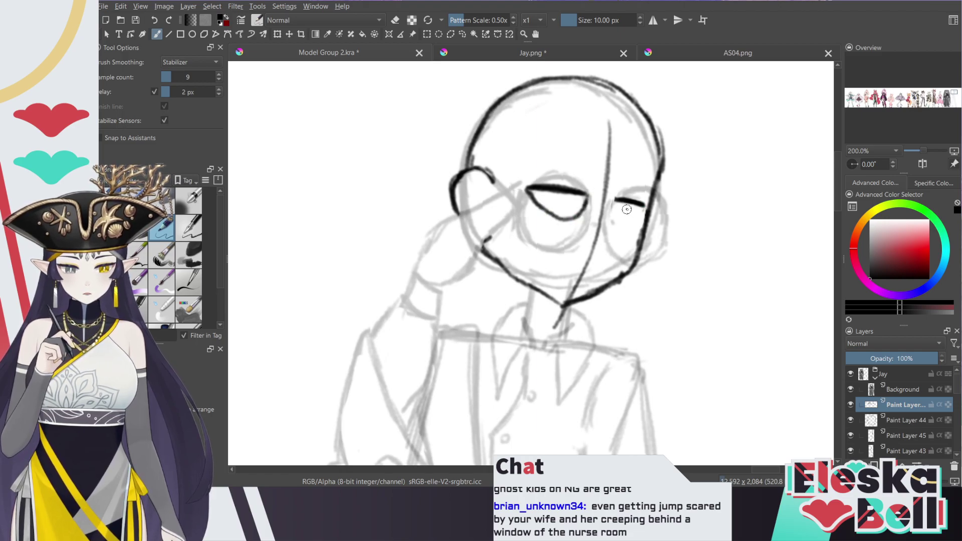
pyautogui.moveTo(643, 206); pyautogui.dragTo(641, 217)
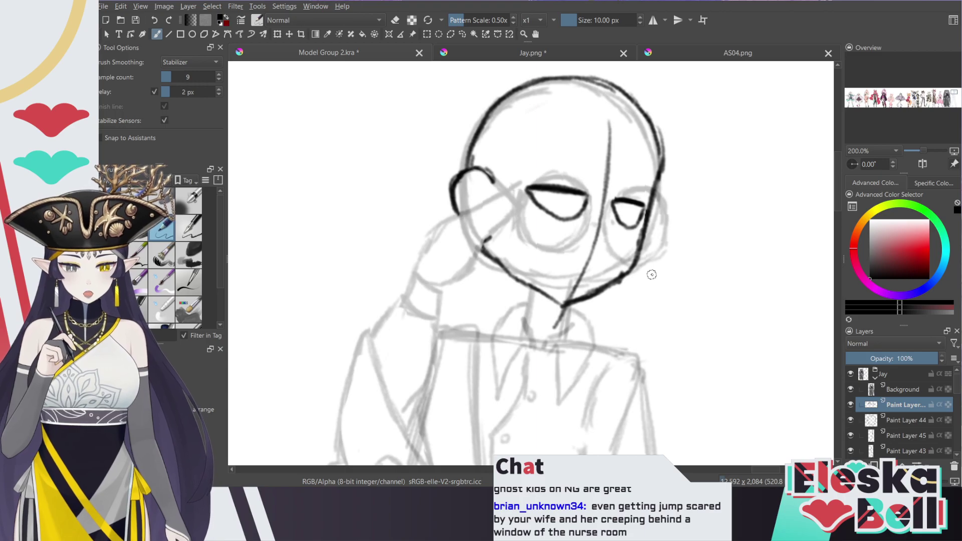
pyautogui.press('e')
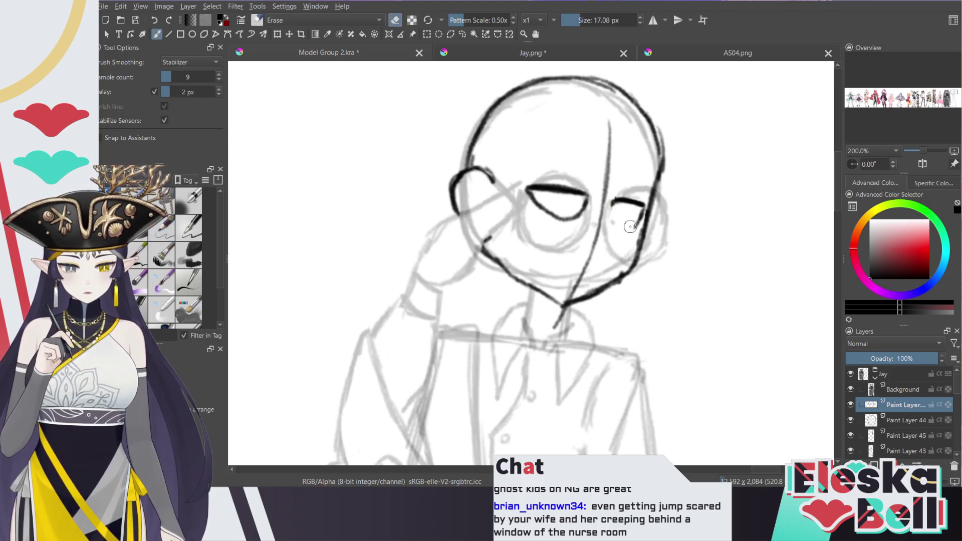
pyautogui.press('e')
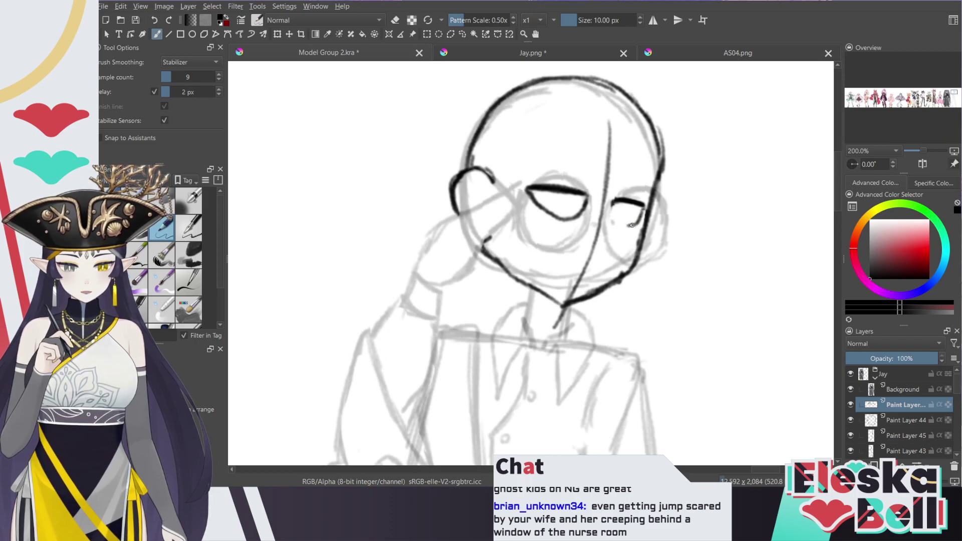
pyautogui.moveTo(623, 223); pyautogui.dragTo(611, 207)
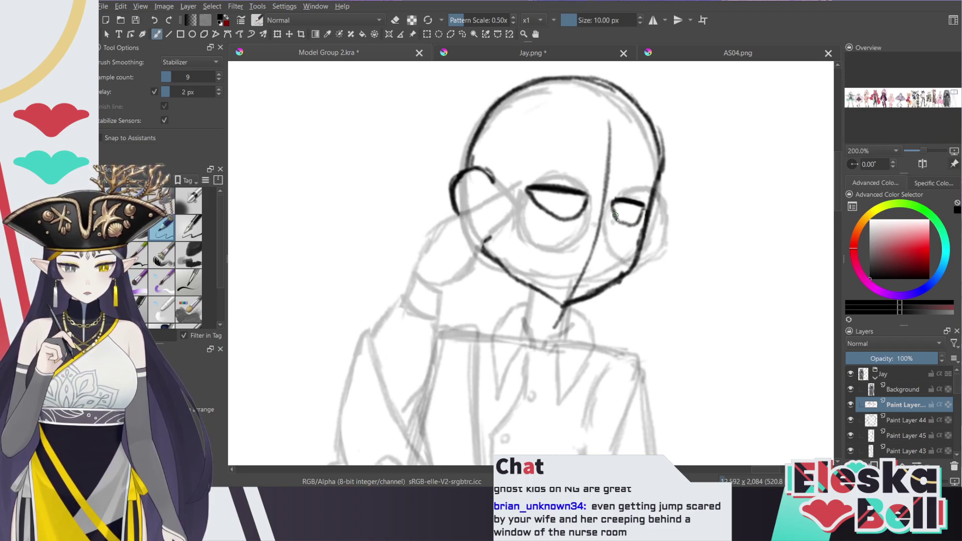
pyautogui.press('e')
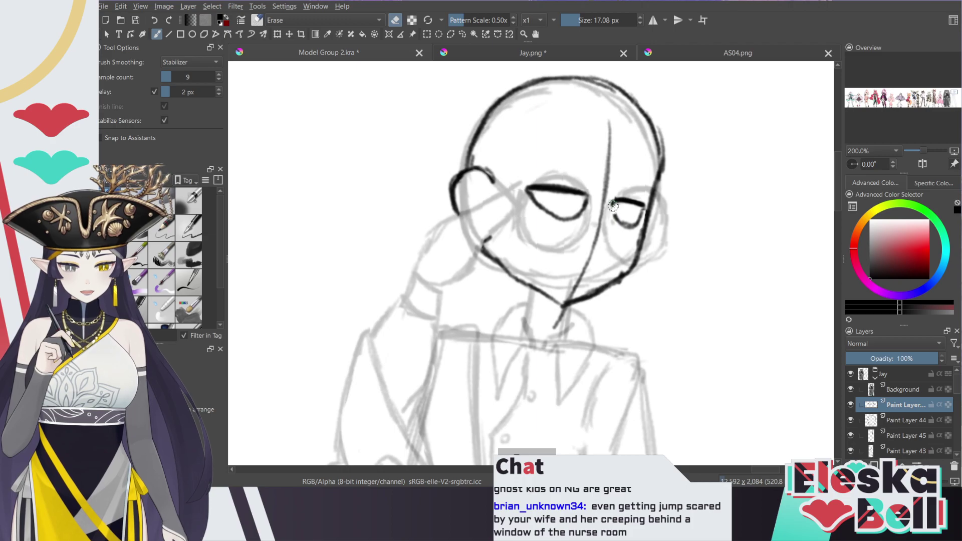
pyautogui.press('e')
pyautogui.moveTo(622, 223); pyautogui.dragTo(612, 207)
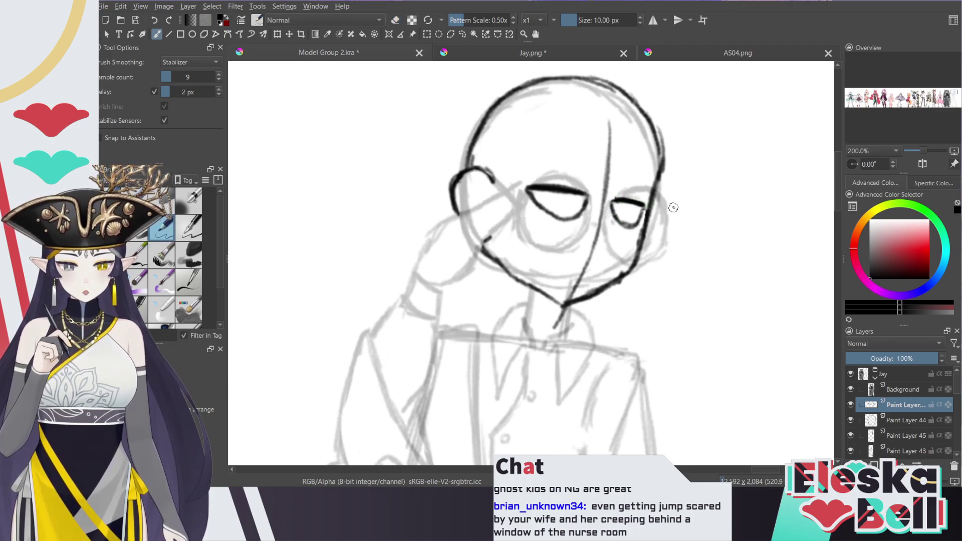
pyautogui.press('e')
pyautogui.moveTo(611, 211)
pyautogui.mouseDown()
pyautogui.moveTo(638, 220)
pyautogui.moveTo(620, 222)
pyautogui.moveTo(645, 209)
pyautogui.moveTo(639, 204)
pyautogui.moveTo(619, 217)
pyautogui.mouseUp()
pyautogui.press('e')
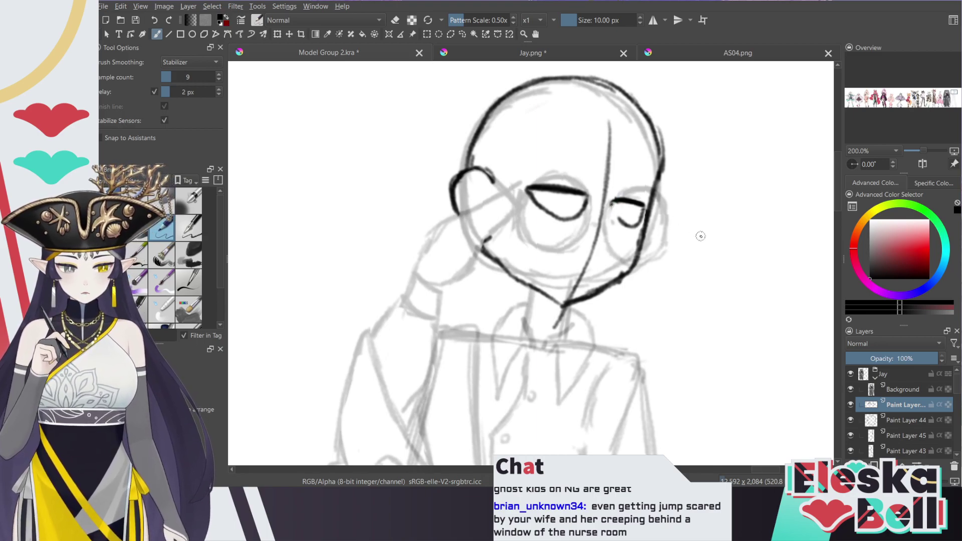
# Check the face at a smaller scale, then erase both eyes from Paint Layer 46
pyautogui.press('-')
pyautogui.press('-')
pyautogui.press('-')
pyautogui.press('+')
pyautogui.press('+')
pyautogui.press('+')
pyautogui.press('+')
pyautogui.press('e')
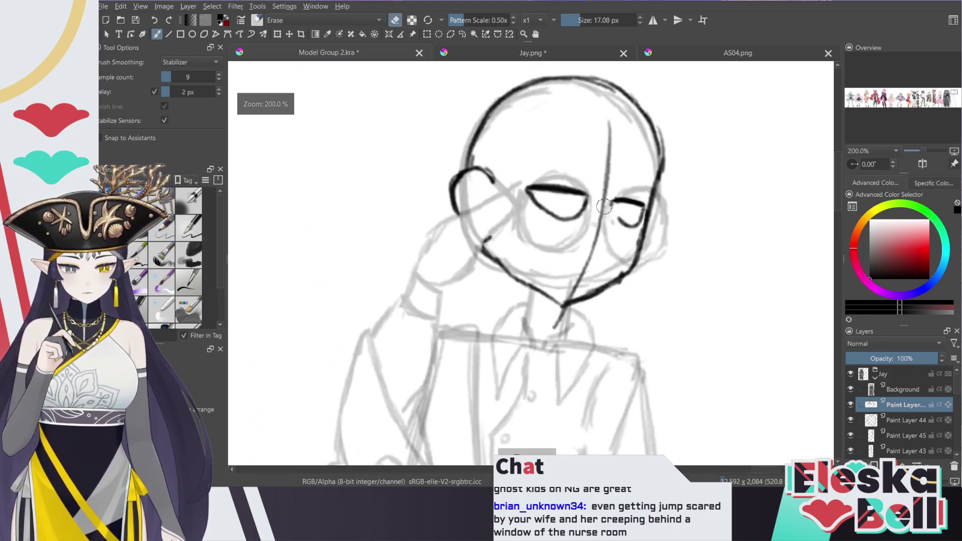
pyautogui.moveTo(617, 195)
pyautogui.mouseDown()
pyautogui.moveTo(627, 229)
pyautogui.moveTo(644, 206)
pyautogui.mouseUp()
pyautogui.moveTo(531, 188)
pyautogui.mouseDown()
pyautogui.moveTo(542, 224)
pyautogui.moveTo(558, 194)
pyautogui.moveTo(572, 227)
pyautogui.moveTo(589, 196)
pyautogui.mouseUp()
# Replace the vertical centre guideline on Paint Layer 45 with one closer to the near eye, running from forehead past the chin
pyautogui.click(913, 419)
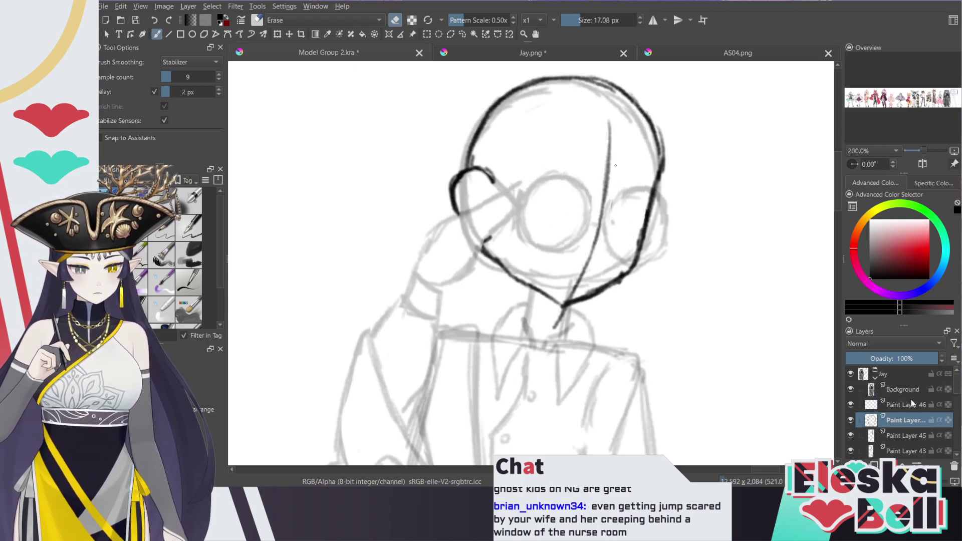
pyautogui.click(850, 435)
pyautogui.click(851, 435)
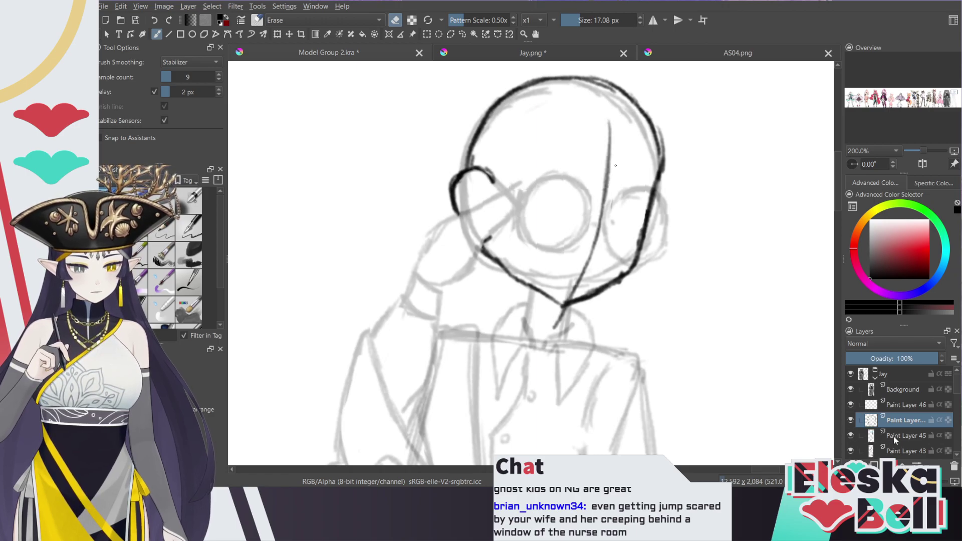
pyautogui.click(894, 437)
pyautogui.moveTo(608, 120)
pyautogui.mouseDown()
pyautogui.moveTo(607, 190)
pyautogui.moveTo(555, 328)
pyautogui.mouseUp()
pyautogui.press('e')
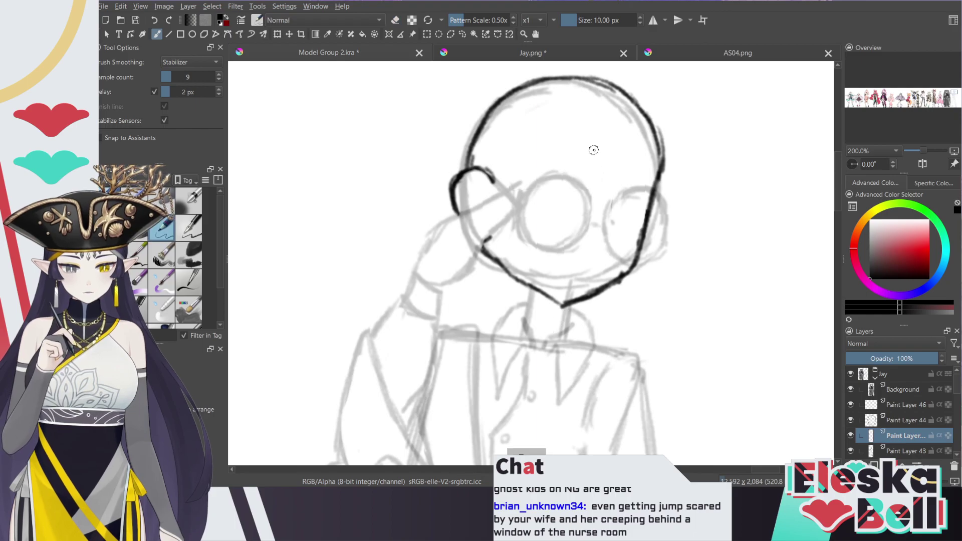
pyautogui.moveTo(591, 127); pyautogui.dragTo(588, 201)
pyautogui.moveTo(589, 169)
pyautogui.mouseDown()
pyautogui.moveTo(591, 150)
pyautogui.moveTo(573, 272)
pyautogui.moveTo(553, 329)
pyautogui.moveTo(575, 260)
pyautogui.moveTo(591, 113)
pyautogui.mouseUp()
# Erase the ear outline from the head sketch on Paint Layer 44
pyautogui.press('e')
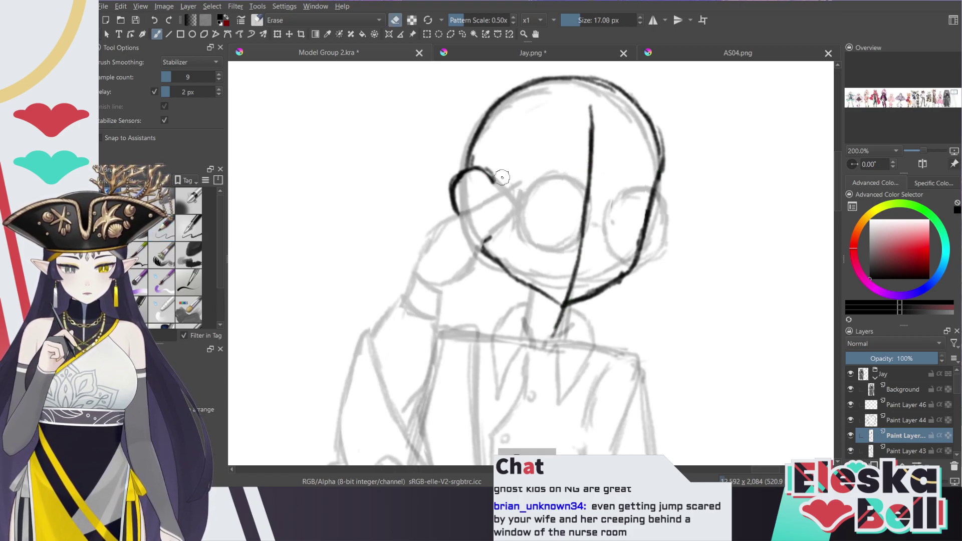
pyautogui.click(900, 420)
pyautogui.moveTo(492, 181)
pyautogui.mouseDown()
pyautogui.moveTo(476, 168)
pyautogui.moveTo(455, 211)
pyautogui.moveTo(457, 202)
pyautogui.mouseUp()
pyautogui.press('e')
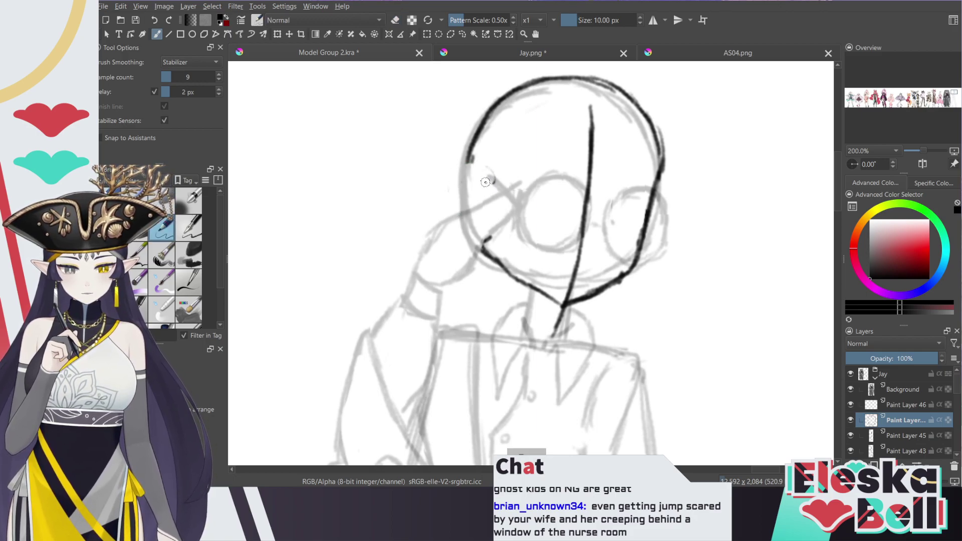
# Draw curved ear outlines on both sides of the head on Paint Layer 44, then hide Paint Layer 43
pyautogui.moveTo(457, 171)
pyautogui.mouseDown()
pyautogui.moveTo(444, 193)
pyautogui.moveTo(447, 181)
pyautogui.moveTo(457, 215)
pyautogui.moveTo(446, 200)
pyautogui.moveTo(456, 169)
pyautogui.mouseUp()
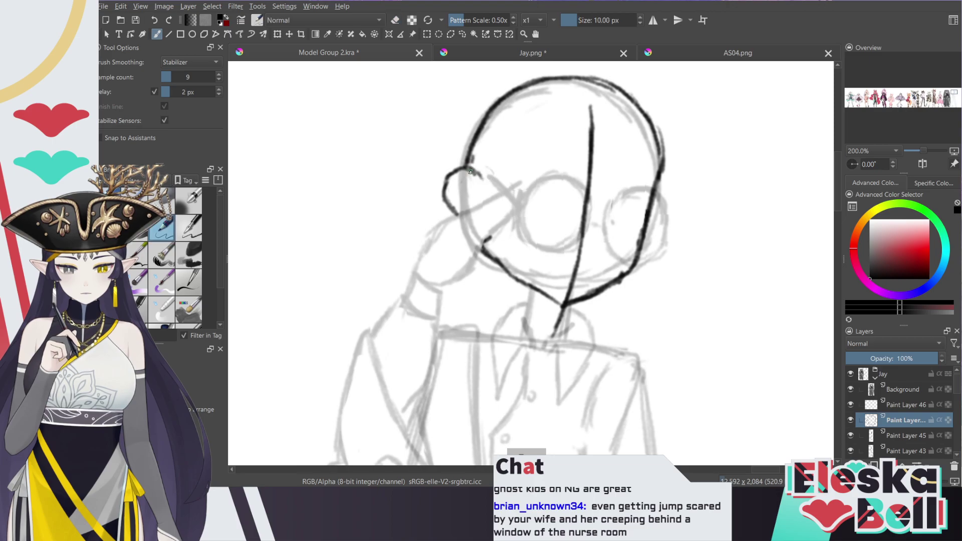
pyautogui.moveTo(473, 171); pyautogui.dragTo(481, 182)
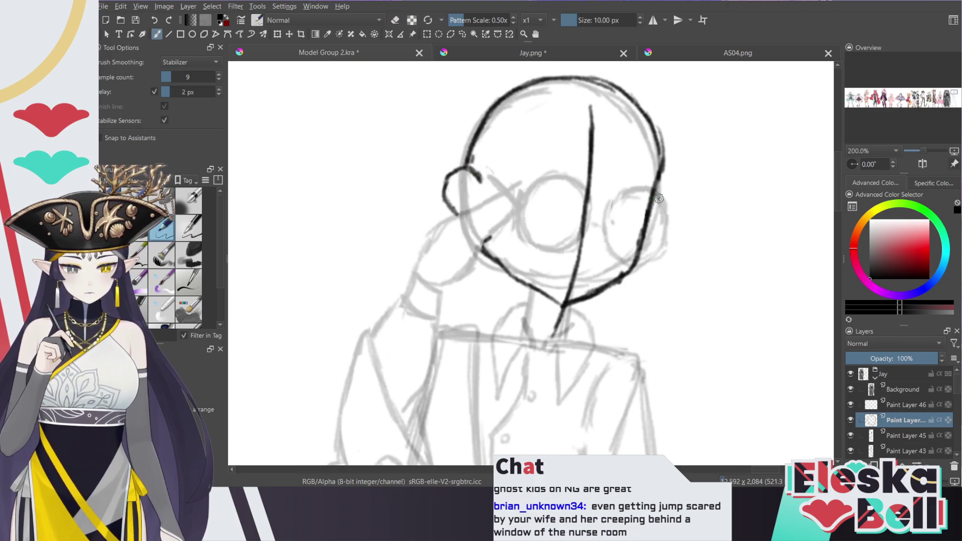
pyautogui.moveTo(660, 200)
pyautogui.mouseDown()
pyautogui.moveTo(662, 221)
pyautogui.moveTo(642, 251)
pyautogui.moveTo(656, 198)
pyautogui.mouseUp()
pyautogui.click(850, 451)
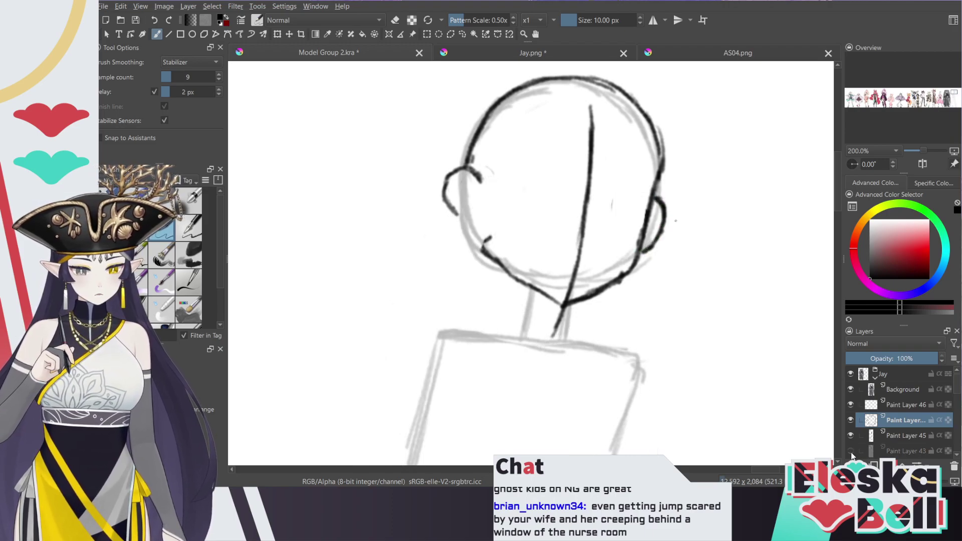
# Extend the near ear's outline down to the jaw and erase the stray line end inside the face
pyautogui.press('e')
pyautogui.press(']')
pyautogui.press(']')
pyautogui.press(']')
pyautogui.moveTo(461, 215)
pyautogui.mouseDown()
pyautogui.moveTo(476, 198)
pyautogui.moveTo(470, 168)
pyautogui.moveTo(448, 185)
pyautogui.moveTo(448, 169)
pyautogui.moveTo(441, 191)
pyautogui.moveTo(466, 239)
pyautogui.moveTo(446, 201)
pyautogui.moveTo(461, 233)
pyautogui.moveTo(470, 207)
pyautogui.mouseUp()
pyautogui.press('e')
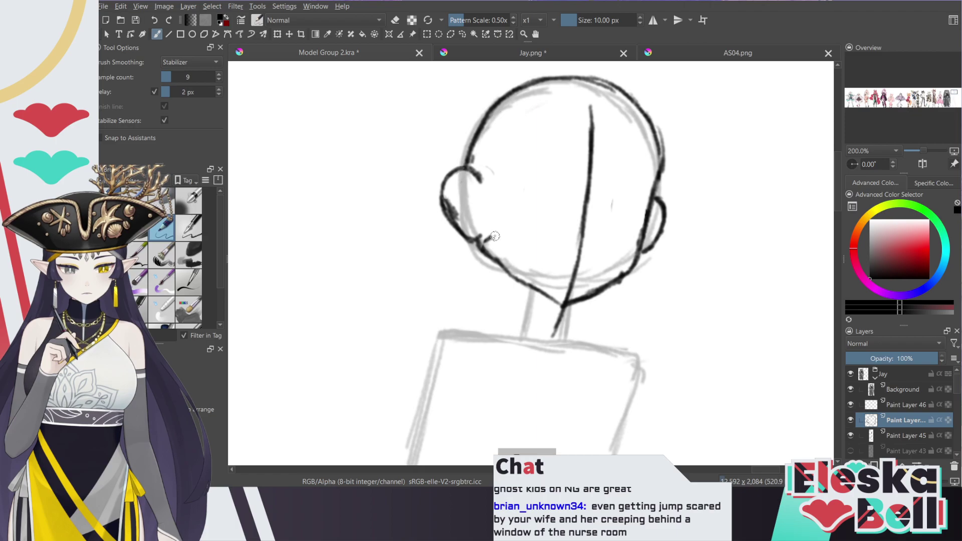
pyautogui.press('e')
pyautogui.press('e')
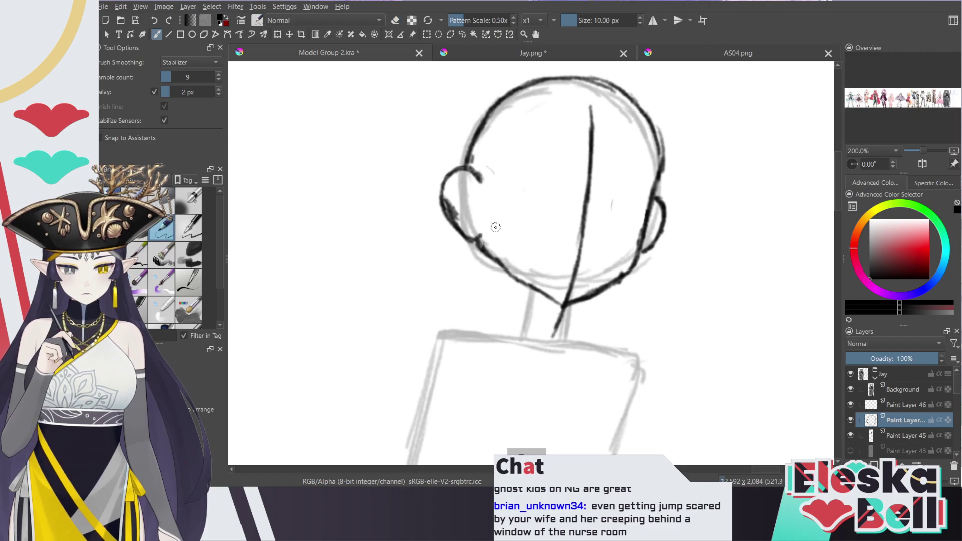
# Check the proportions of the head and ears at a smaller scale
pyautogui.press('-')
pyautogui.press('-')
pyautogui.press('-')
pyautogui.press('-')
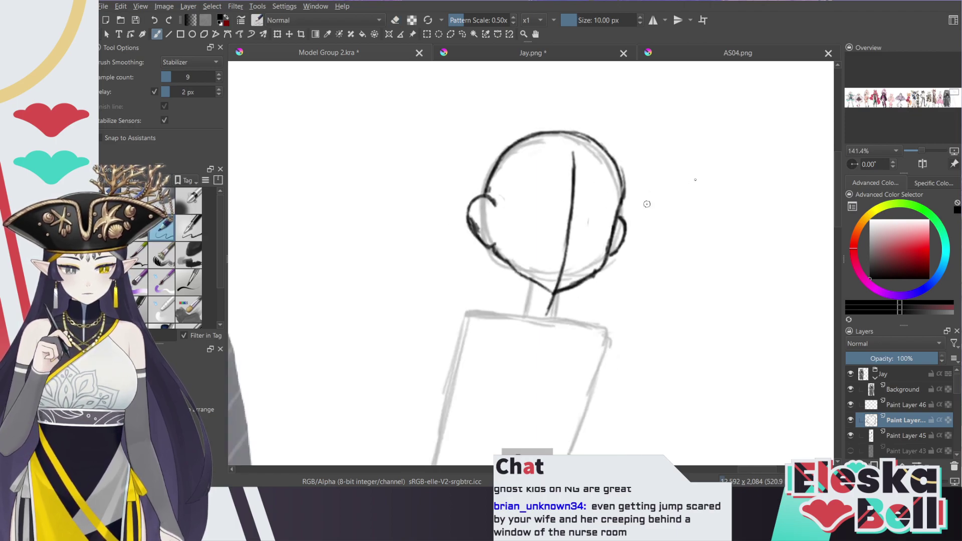
pyautogui.press('+')
pyautogui.press('+')
pyautogui.press('+')
pyautogui.press('+')
pyautogui.press('+')
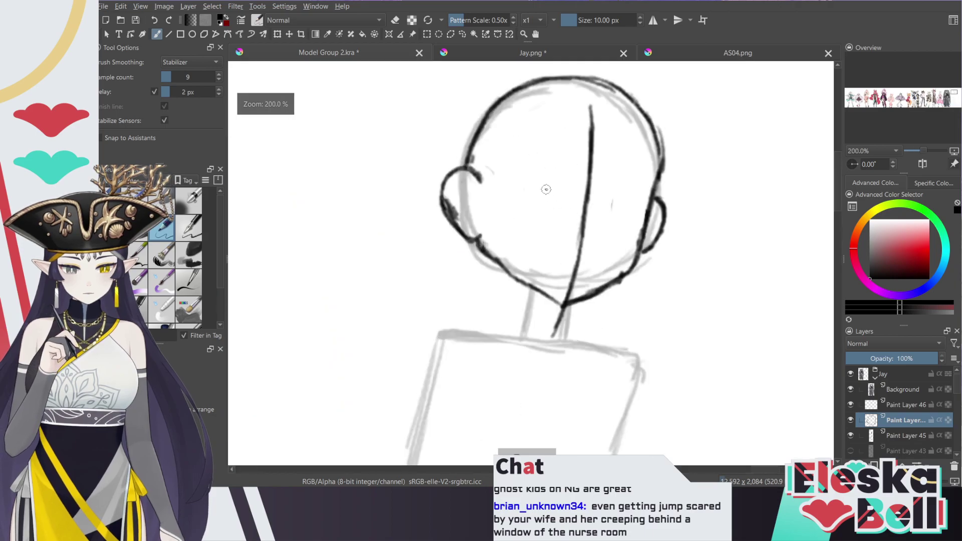
# Draw upper lid lines for both eyes, comparing their placement with the sketch on Paint Layer 43 before hiding it again
pyautogui.press('e')
pyautogui.press('e')
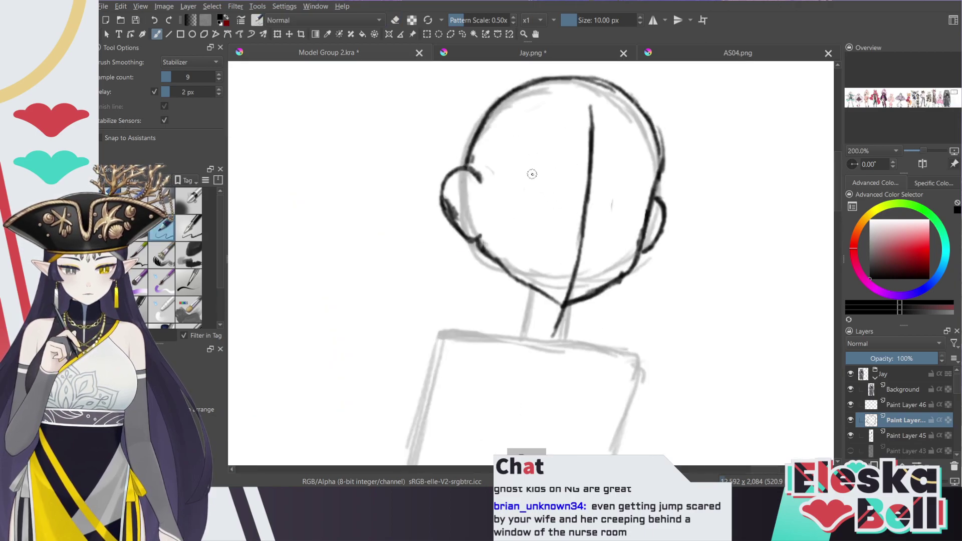
pyautogui.moveTo(519, 175)
pyautogui.mouseDown()
pyautogui.moveTo(564, 179)
pyautogui.moveTo(512, 175)
pyautogui.mouseUp()
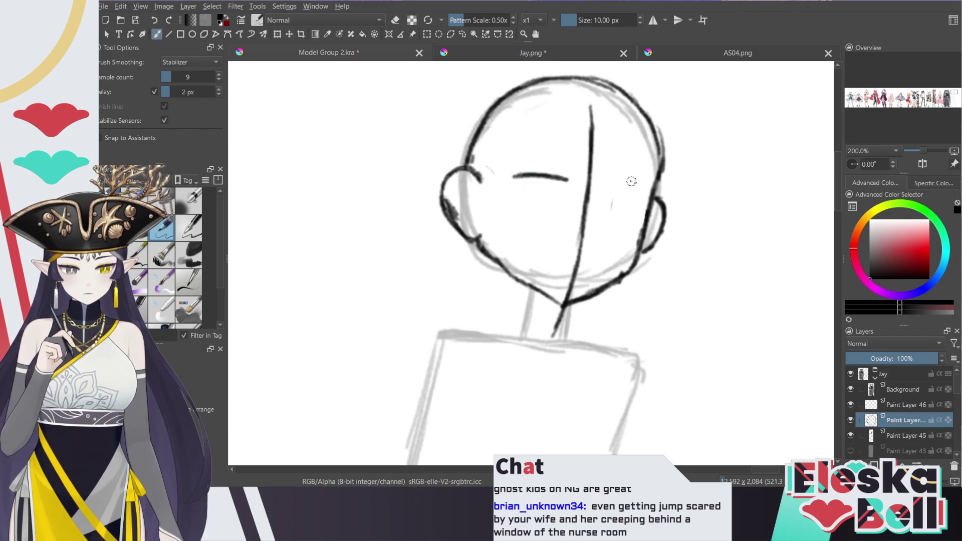
pyautogui.moveTo(609, 187); pyautogui.dragTo(645, 194)
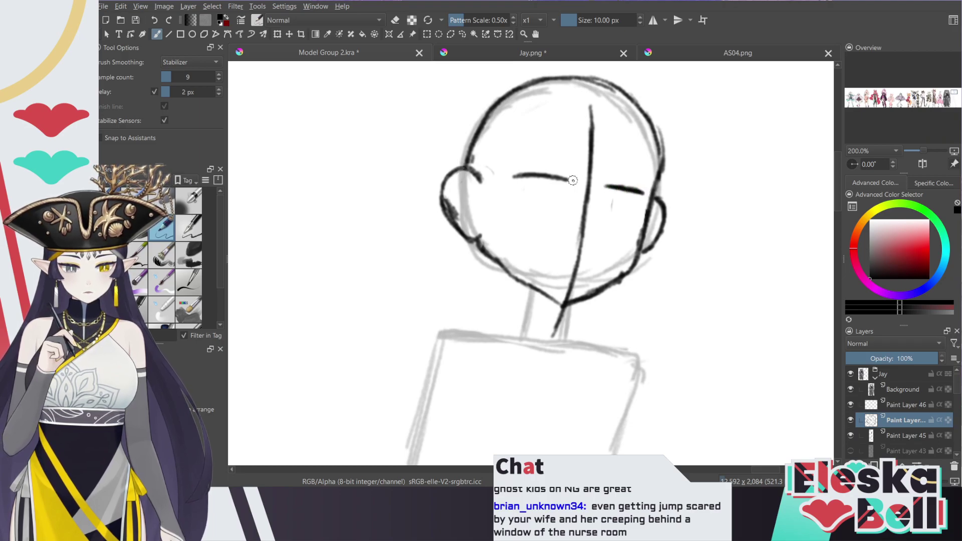
pyautogui.click(851, 451)
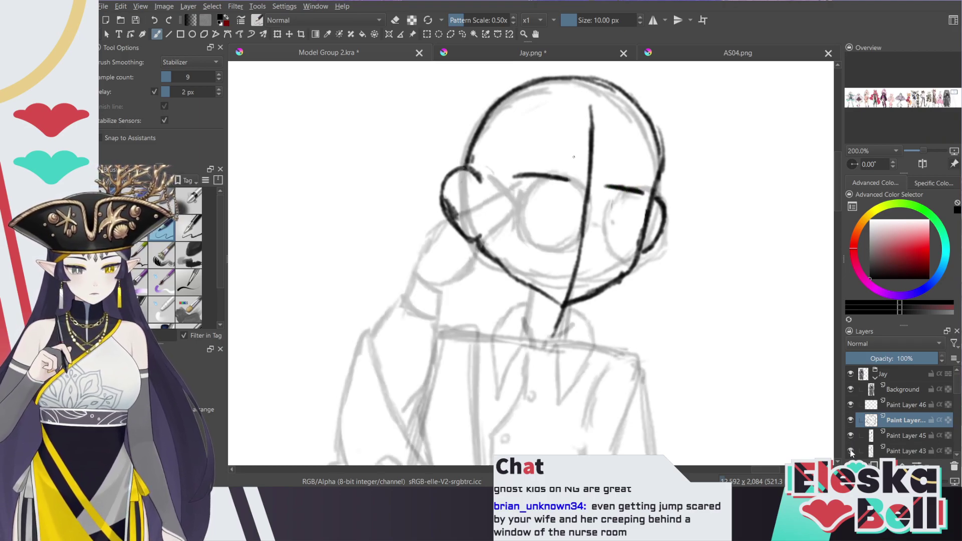
pyautogui.click(850, 451)
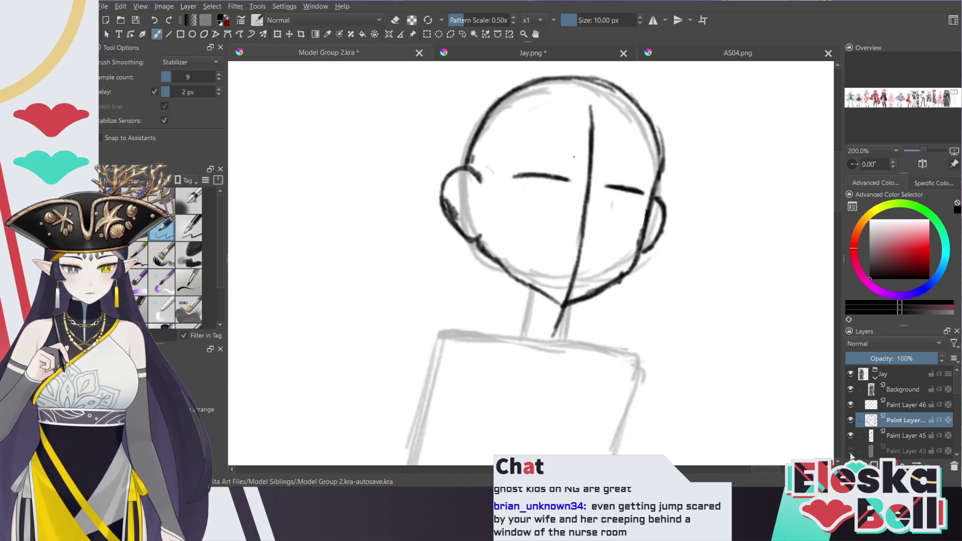
# Close both eye shapes with curved lower lids, reworking the far eye's lower contour to be shallower
pyautogui.moveTo(564, 180)
pyautogui.mouseDown()
pyautogui.moveTo(575, 182)
pyautogui.moveTo(558, 178)
pyautogui.moveTo(572, 194)
pyautogui.moveTo(532, 198)
pyautogui.moveTo(541, 201)
pyautogui.mouseUp()
pyautogui.moveTo(604, 188)
pyautogui.mouseDown()
pyautogui.moveTo(622, 211)
pyautogui.moveTo(635, 206)
pyautogui.moveTo(603, 185)
pyautogui.moveTo(645, 193)
pyautogui.moveTo(609, 205)
pyautogui.moveTo(622, 210)
pyautogui.moveTo(636, 206)
pyautogui.moveTo(606, 197)
pyautogui.moveTo(612, 208)
pyautogui.mouseUp()
pyautogui.press('e')
pyautogui.press('/')
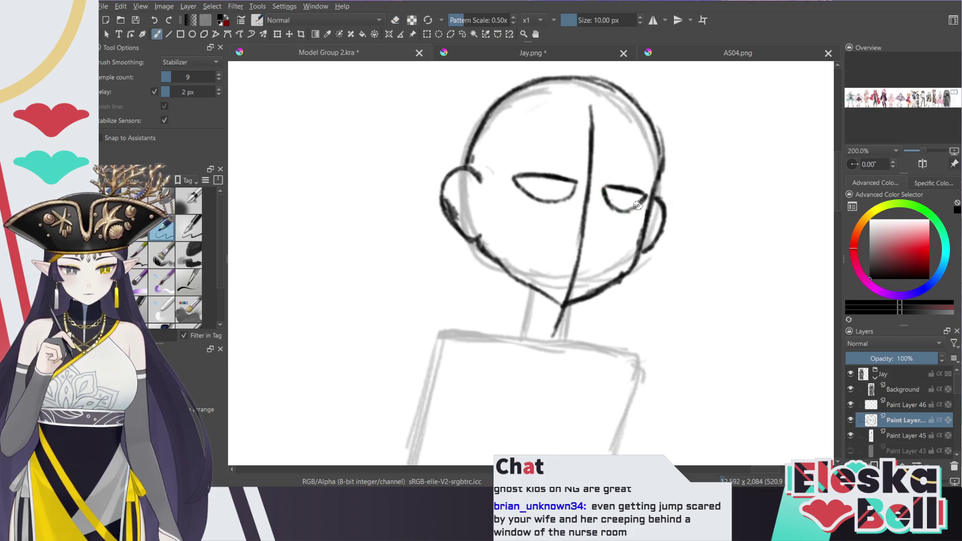
pyautogui.moveTo(643, 200)
pyautogui.mouseDown()
pyautogui.moveTo(614, 209)
pyautogui.moveTo(650, 199)
pyautogui.moveTo(605, 193)
pyautogui.moveTo(640, 203)
pyautogui.moveTo(609, 209)
pyautogui.moveTo(605, 199)
pyautogui.mouseUp()
pyautogui.press('e')
pyautogui.press('e')
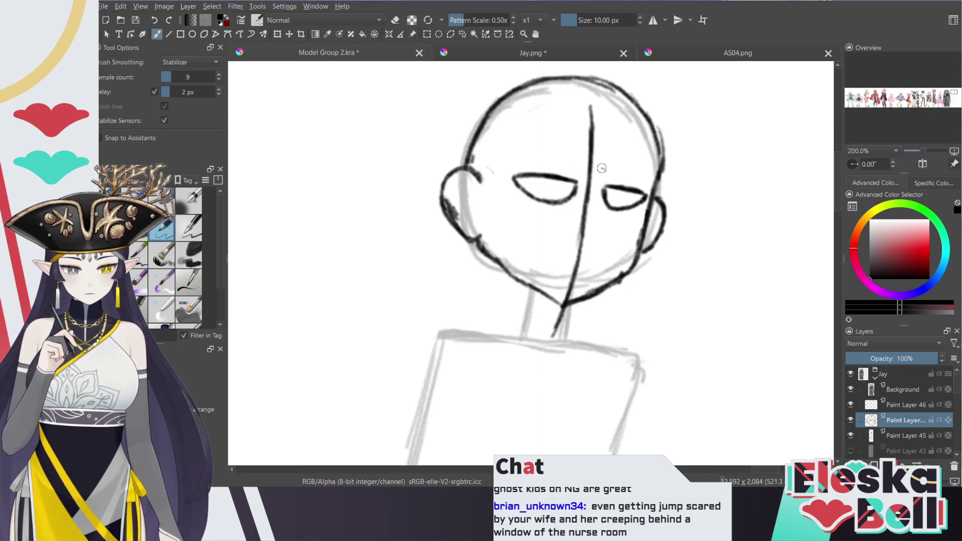
# Review the face at a smaller scale and compare it with the Jay.png reference
pyautogui.hotkey('ctrl', '-')
pyautogui.hotkey('ctrl', '-')
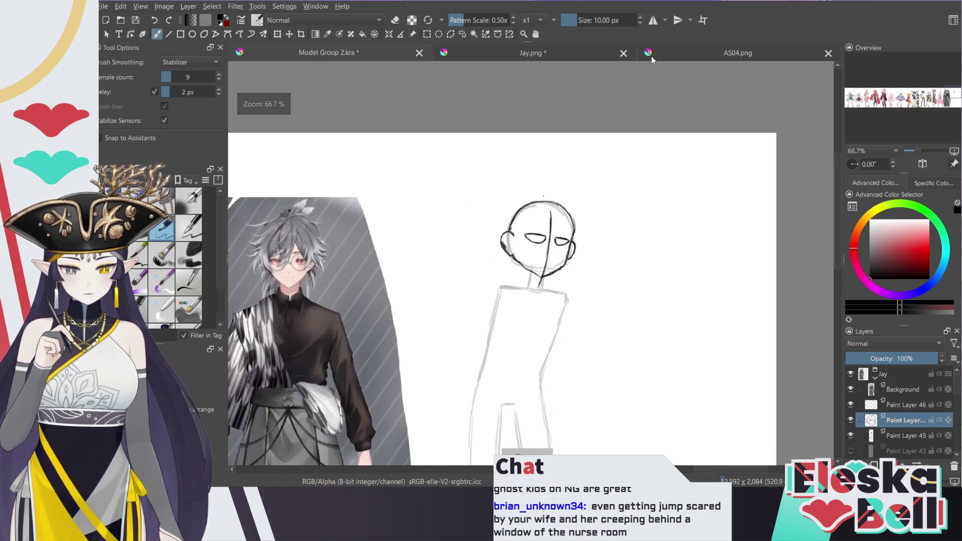
pyautogui.hotkey('ctrl', '+')
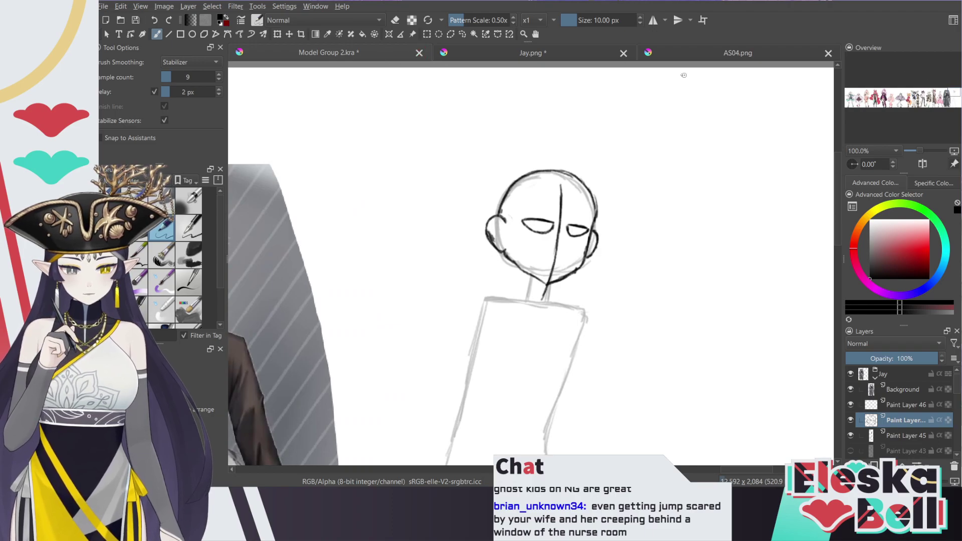
pyautogui.click(555, 50)
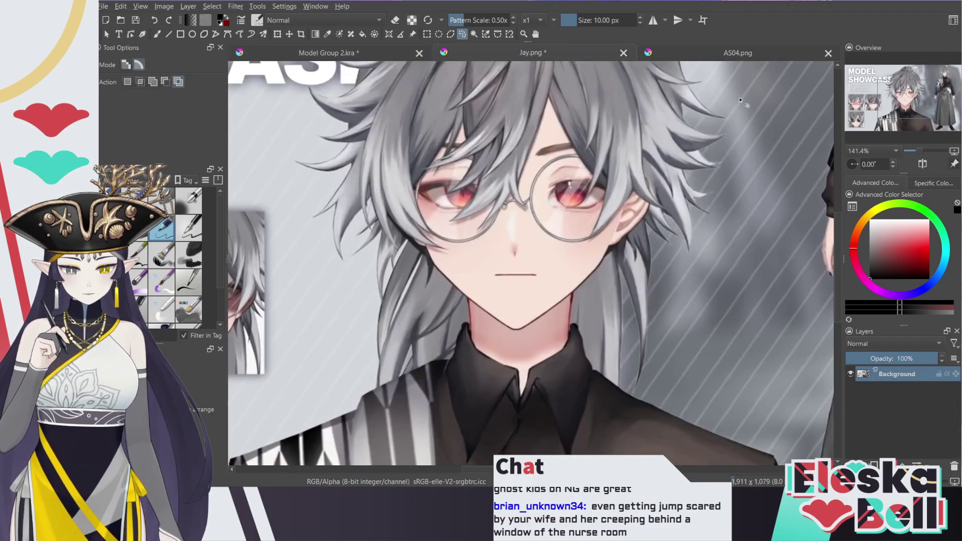
pyautogui.click(390, 52)
# Draw small rounded irises hanging from the upper lids inside both eyes
pyautogui.press('+')
pyautogui.press('+')
pyautogui.press('+')
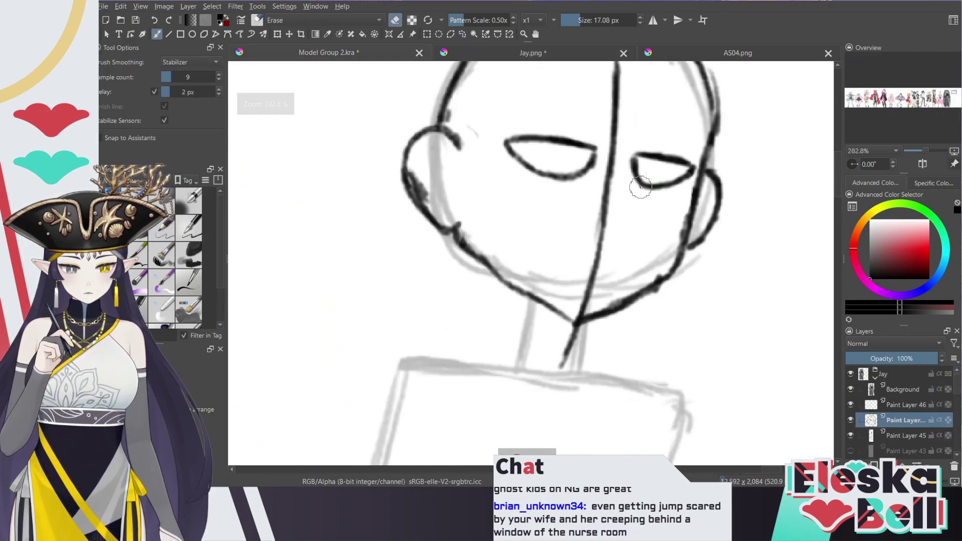
pyautogui.press('e')
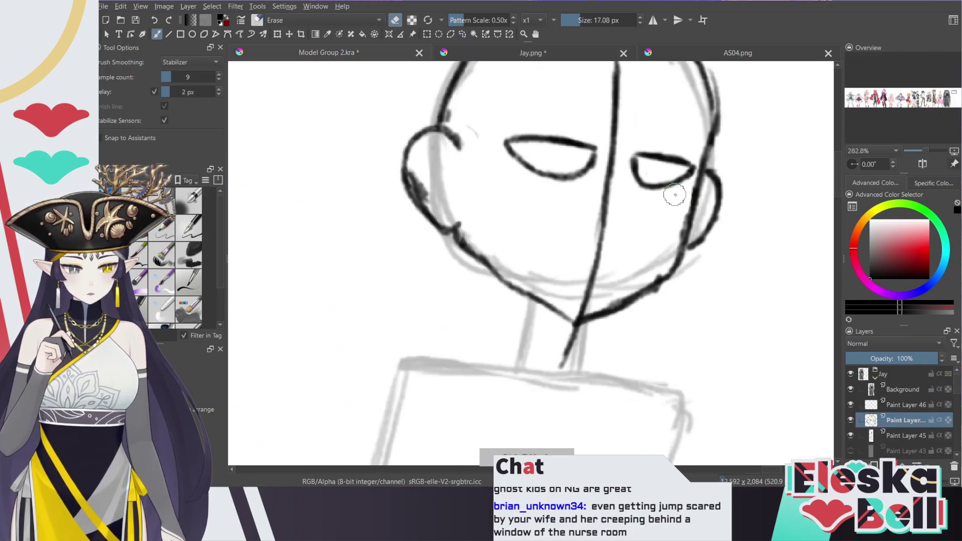
pyautogui.press('e')
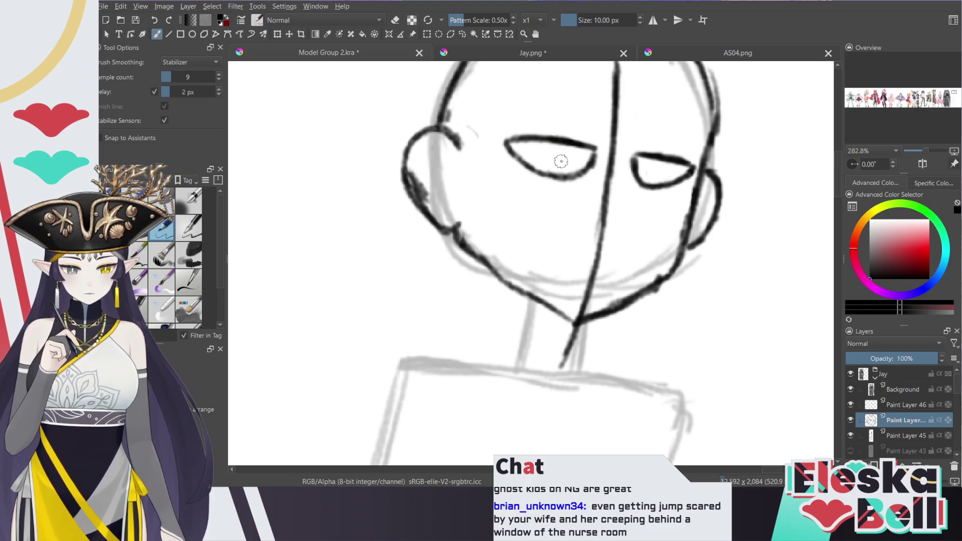
pyautogui.moveTo(557, 156)
pyautogui.mouseDown()
pyautogui.moveTo(557, 144)
pyautogui.moveTo(566, 170)
pyautogui.moveTo(584, 146)
pyautogui.moveTo(558, 169)
pyautogui.moveTo(554, 141)
pyautogui.moveTo(558, 159)
pyautogui.mouseUp()
pyautogui.moveTo(649, 162)
pyautogui.mouseDown()
pyautogui.moveTo(654, 181)
pyautogui.moveTo(671, 161)
pyautogui.moveTo(653, 181)
pyautogui.moveTo(649, 153)
pyautogui.moveTo(650, 166)
pyautogui.mouseUp()
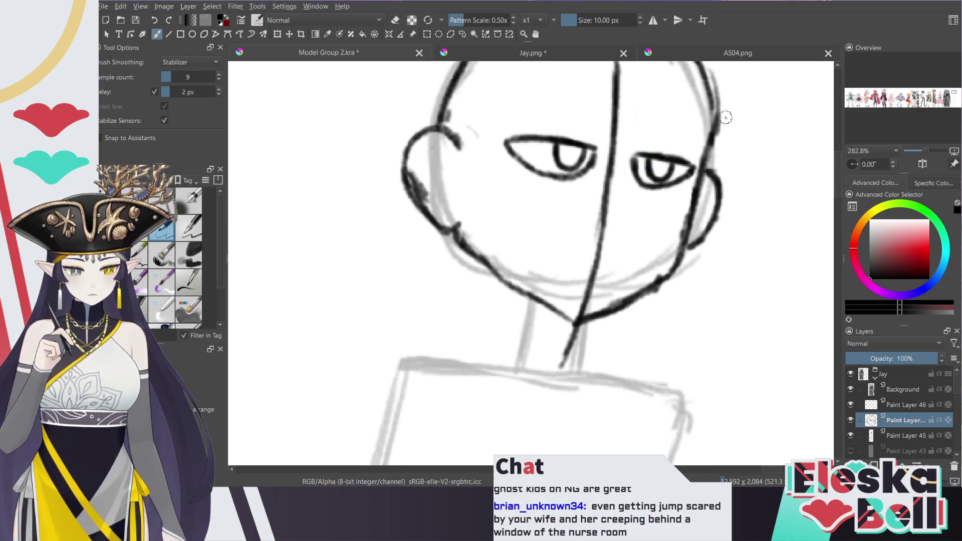
pyautogui.scroll(-3, 690, 120)
pyautogui.scroll(2, 668, 160)
pyautogui.moveTo(837, 187); pyautogui.dragTo(836, 182)
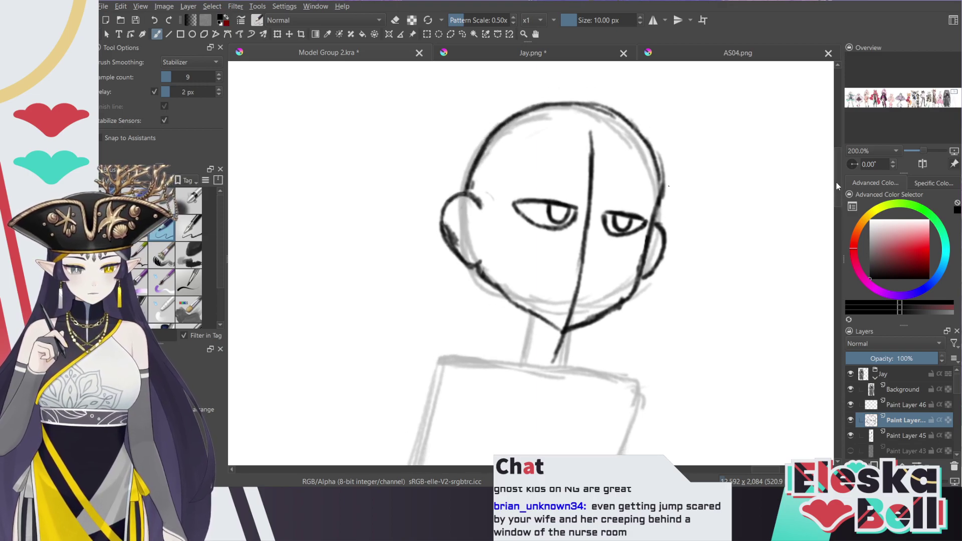
# Delete Paint Layer 45, which holds the vertical centre guideline
pyautogui.click(892, 436)
pyautogui.click(954, 467)
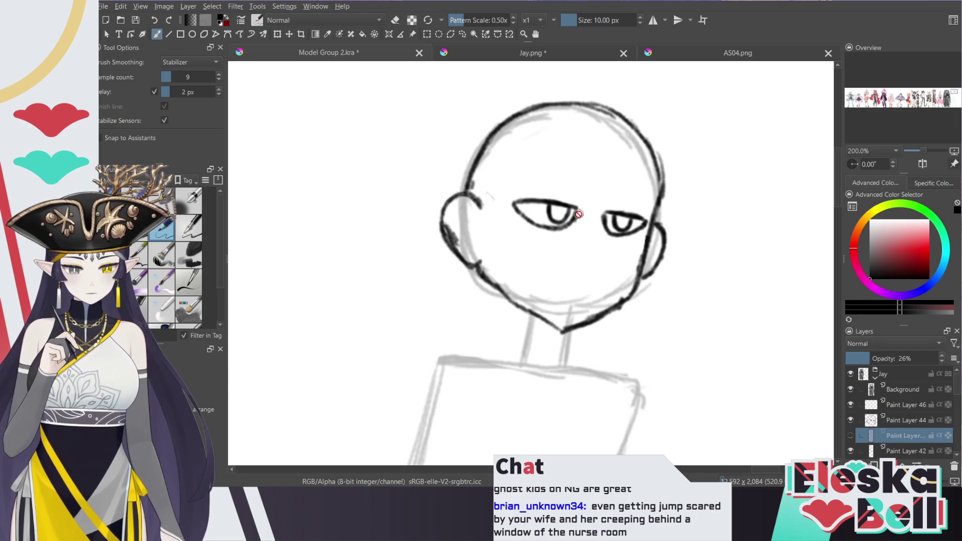
pyautogui.click(461, 236)
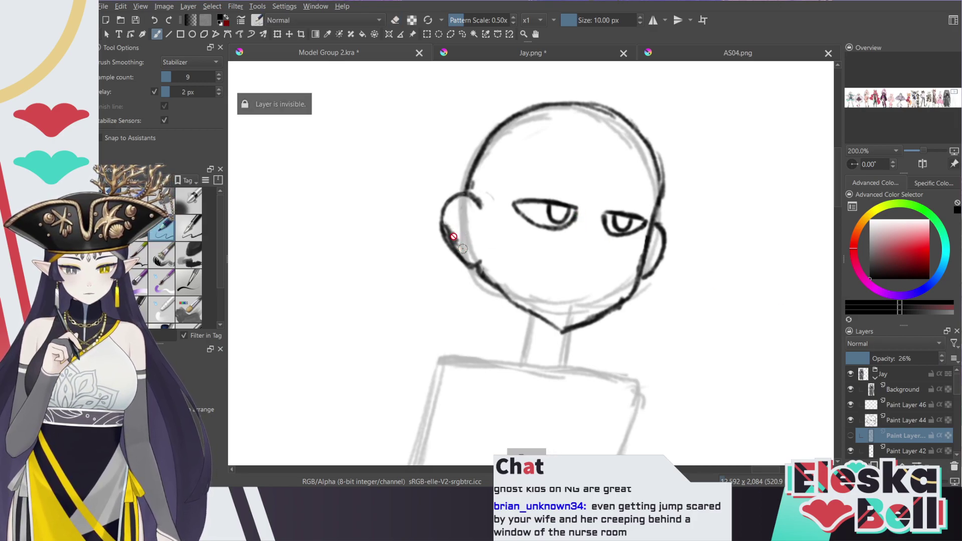
# Erase the excess line thickness inside the near ear on Paint Layer 44, and delete Paint Layer 46
pyautogui.click(897, 420)
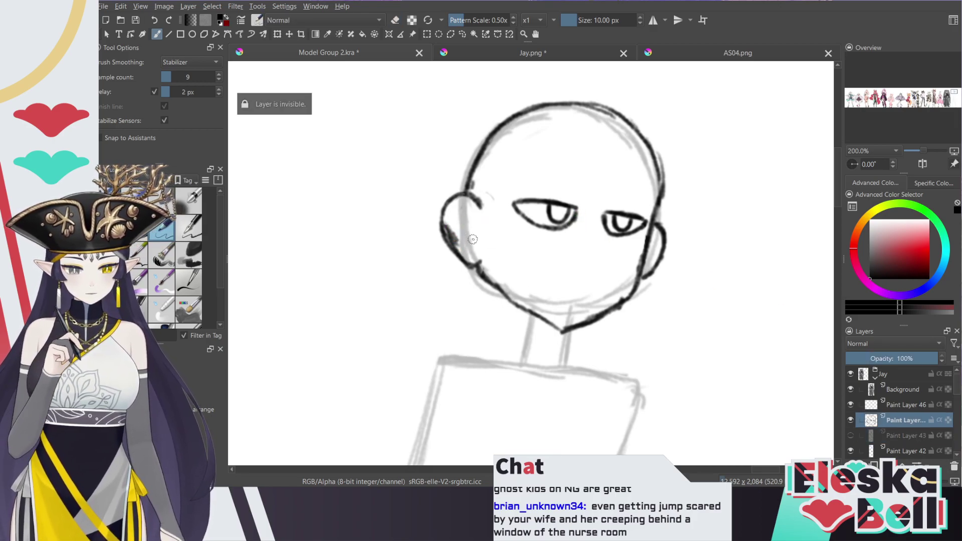
pyautogui.press('e')
pyautogui.moveTo(448, 222); pyautogui.dragTo(460, 243)
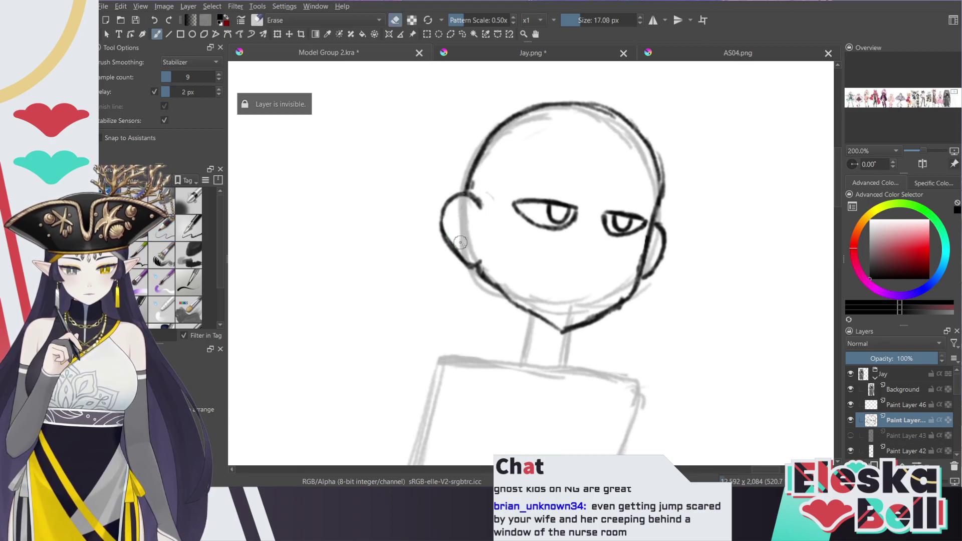
pyautogui.click(894, 408)
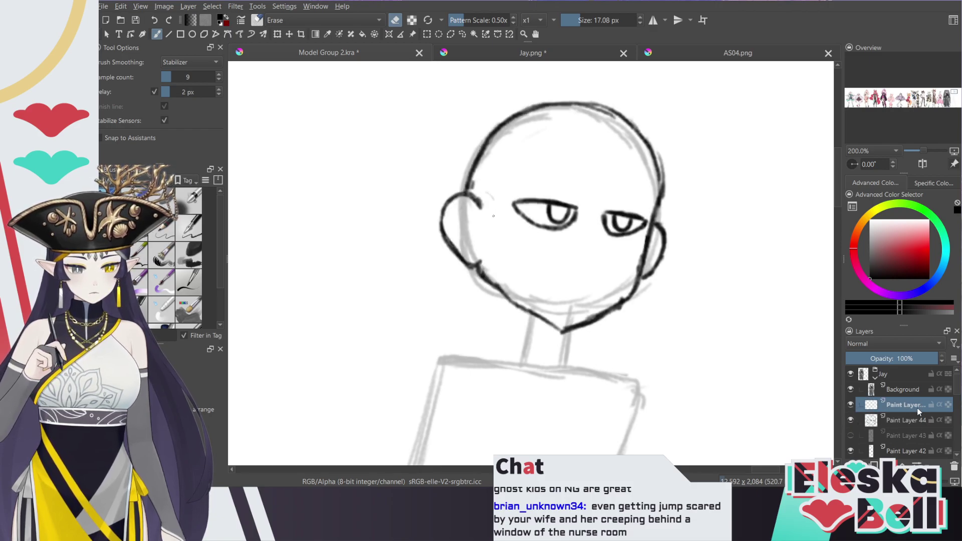
pyautogui.click(953, 466)
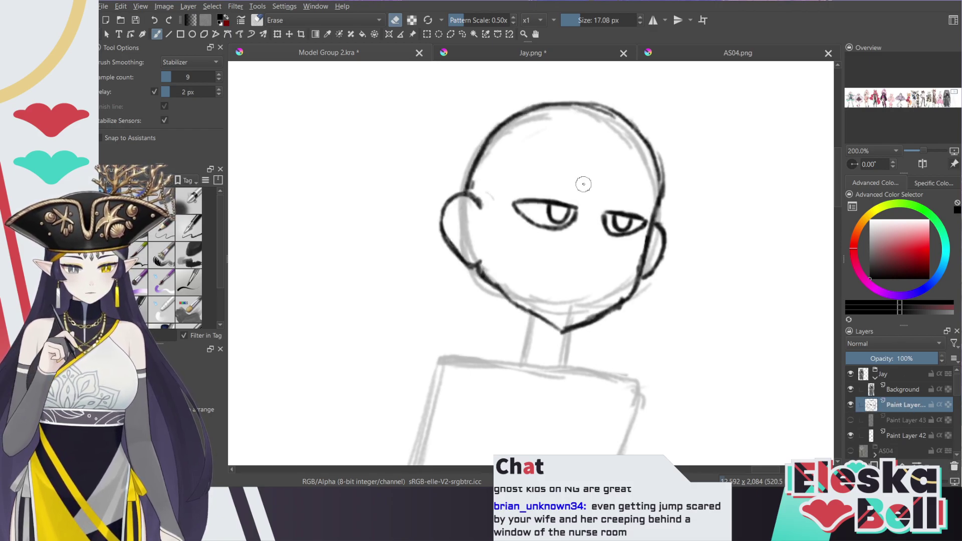
# Draw a short eyelid crease above each eye on Paint Layer 44
pyautogui.press('e')
pyautogui.moveTo(560, 191)
pyautogui.mouseDown()
pyautogui.moveTo(569, 194)
pyautogui.moveTo(550, 191)
pyautogui.mouseUp()
pyautogui.moveTo(612, 203)
pyautogui.mouseDown()
pyautogui.moveTo(630, 202)
pyautogui.moveTo(607, 200)
pyautogui.mouseUp()
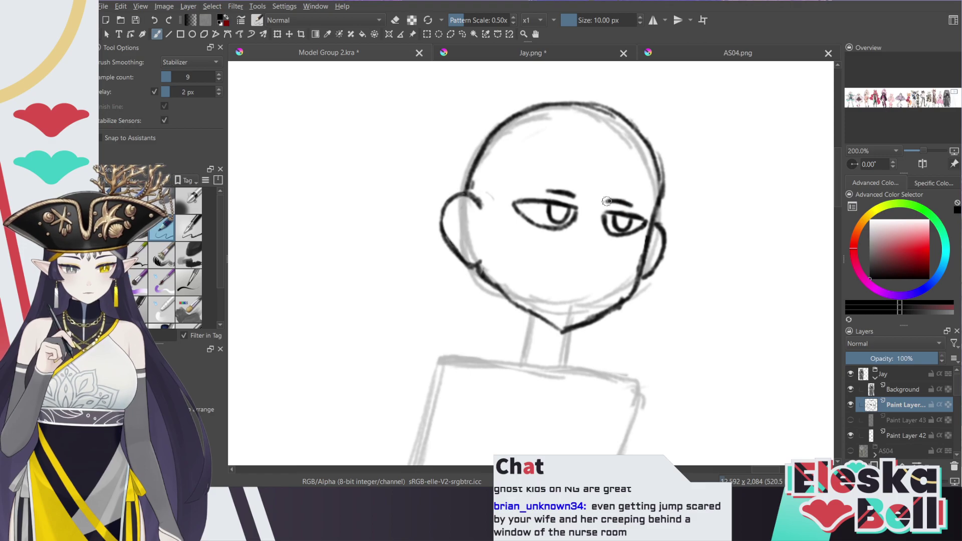
# Check the brows in the Jay.png reference, then try outlining both eyebrows above the eyes and erase them
pyautogui.click(570, 51)
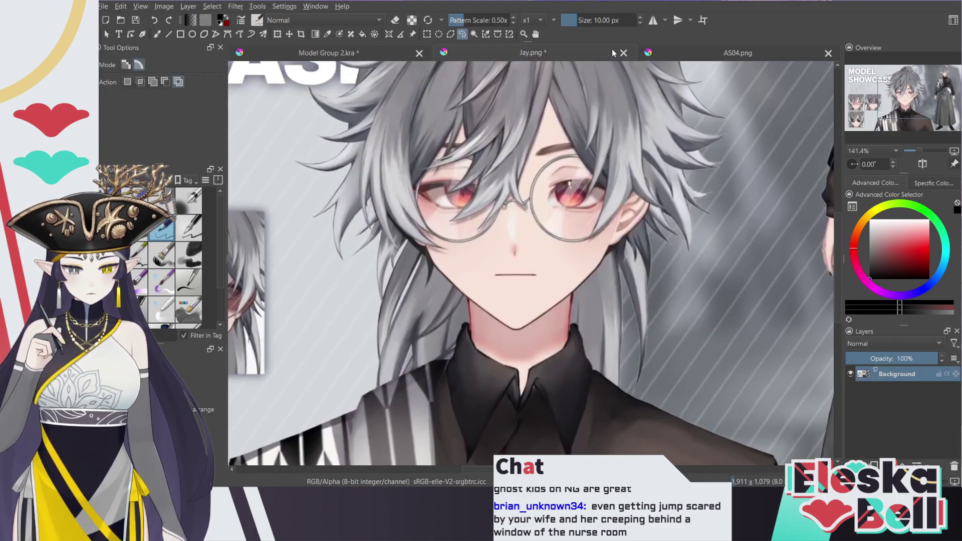
pyautogui.click(375, 50)
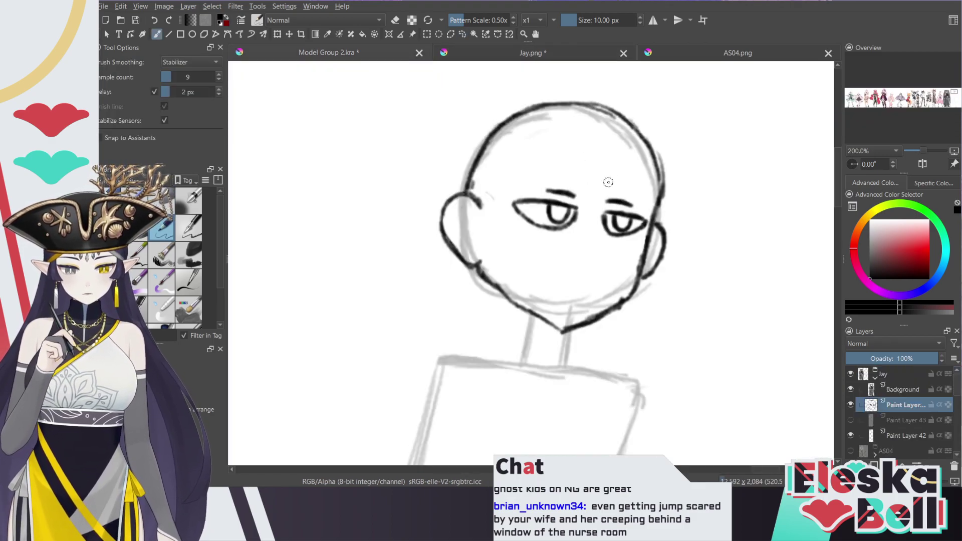
pyautogui.moveTo(603, 181)
pyautogui.mouseDown()
pyautogui.moveTo(656, 186)
pyautogui.moveTo(599, 180)
pyautogui.moveTo(650, 177)
pyautogui.mouseUp()
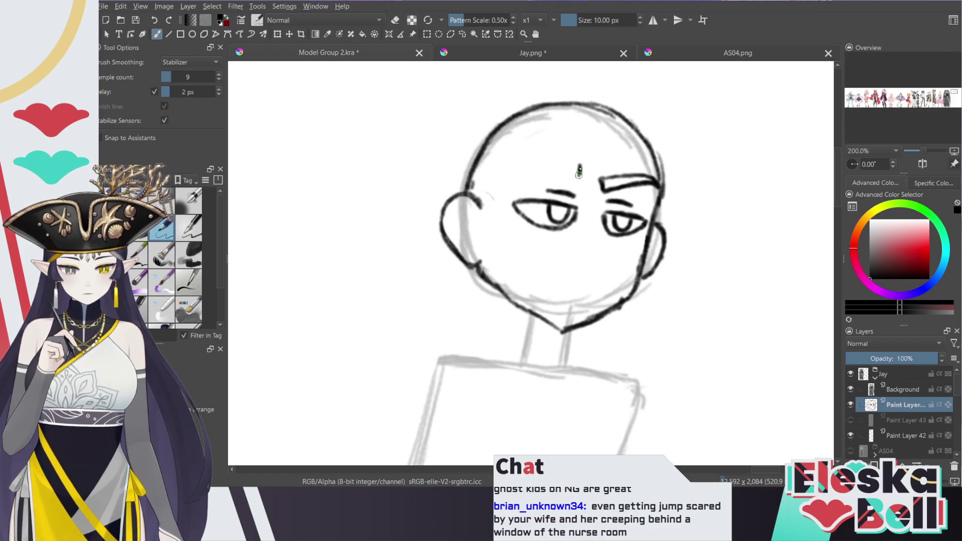
pyautogui.moveTo(579, 168)
pyautogui.mouseDown()
pyautogui.moveTo(511, 175)
pyautogui.moveTo(566, 164)
pyautogui.moveTo(547, 164)
pyautogui.moveTo(577, 164)
pyautogui.moveTo(580, 175)
pyautogui.moveTo(503, 184)
pyautogui.mouseUp()
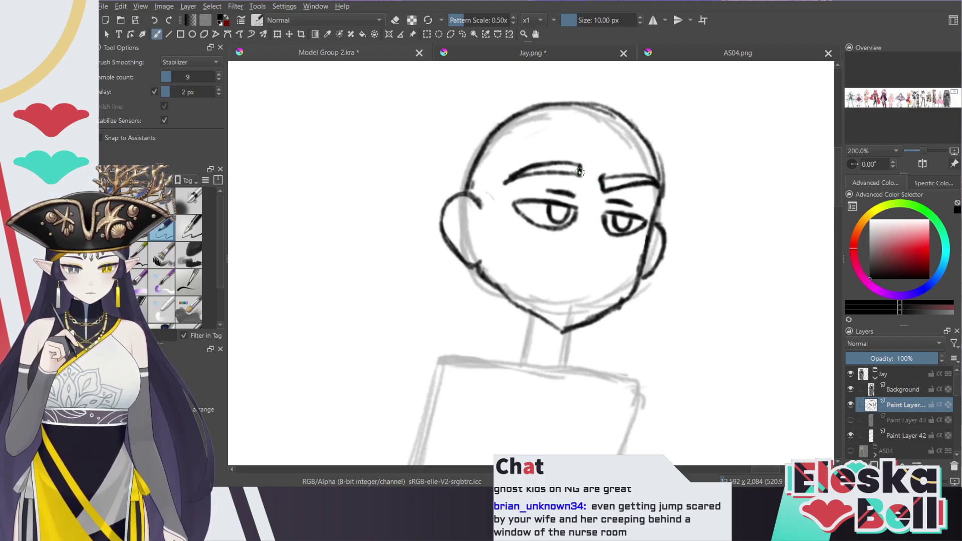
pyautogui.press('e')
pyautogui.moveTo(581, 168); pyautogui.dragTo(508, 180)
pyautogui.press('e')
pyautogui.press('e')
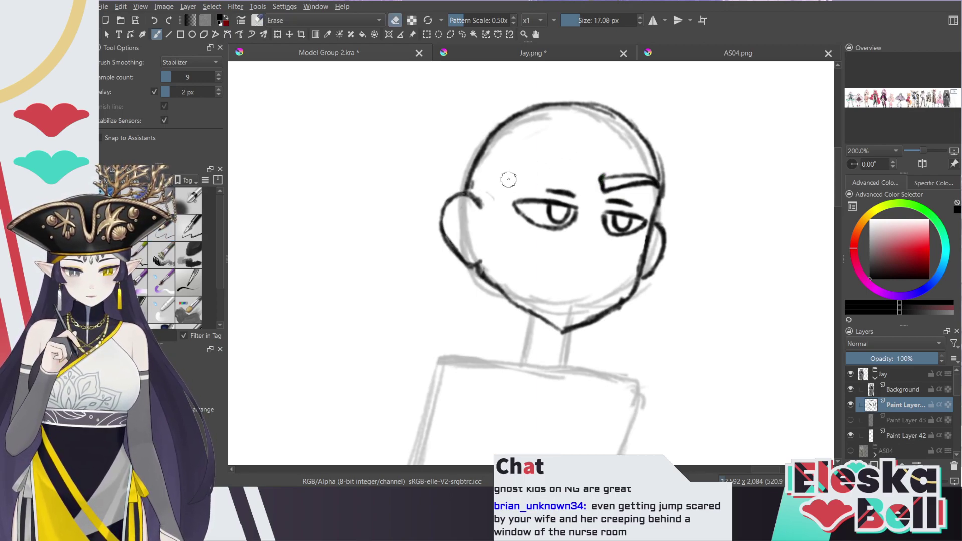
pyautogui.moveTo(604, 181)
pyautogui.mouseDown()
pyautogui.moveTo(641, 178)
pyautogui.moveTo(613, 175)
pyautogui.moveTo(613, 187)
pyautogui.moveTo(645, 176)
pyautogui.moveTo(648, 190)
pyautogui.moveTo(647, 158)
pyautogui.mouseUp()
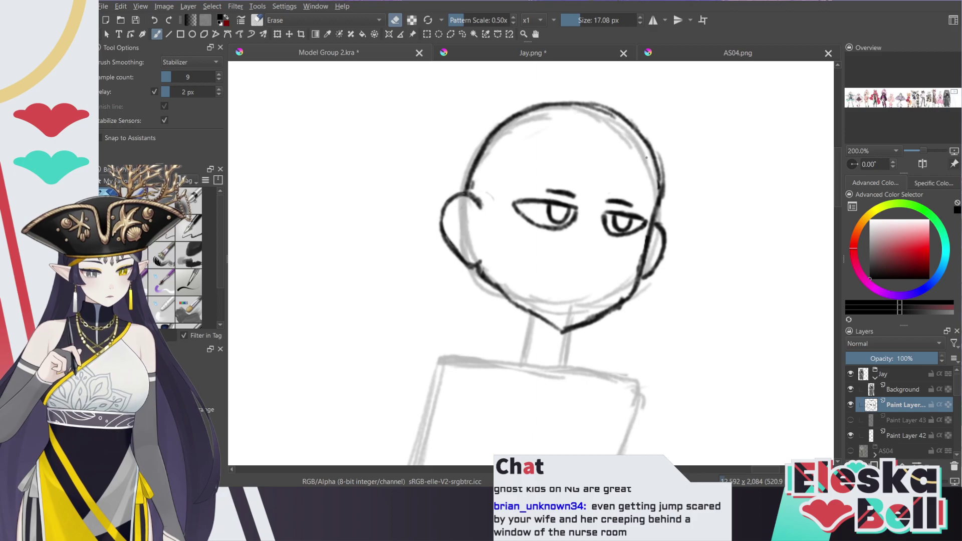
# Add a new paint layer above Paint Layer 44 and draw both furrowed eyebrows with a short frown crease between them
pyautogui.click(858, 456)
pyautogui.press('e')
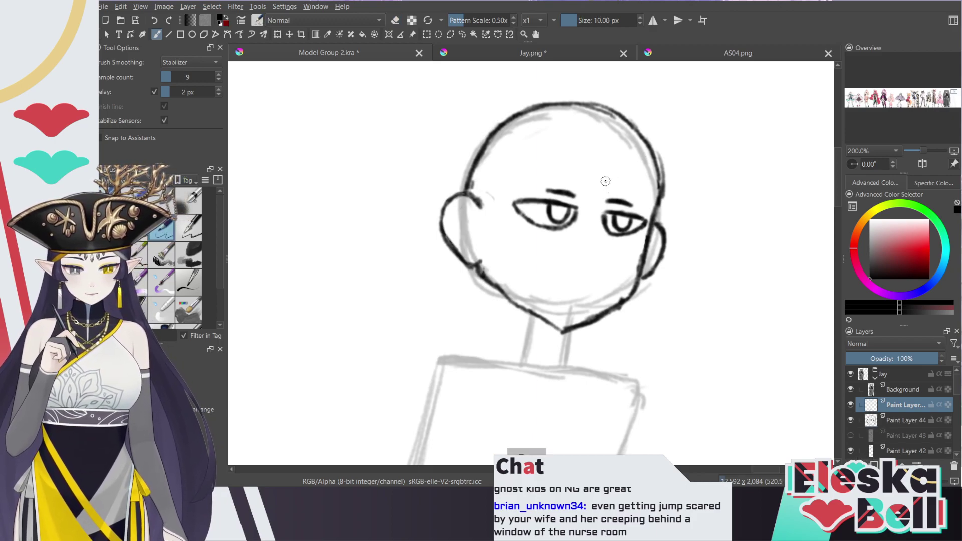
pyautogui.moveTo(600, 187)
pyautogui.mouseDown()
pyautogui.moveTo(624, 180)
pyautogui.moveTo(612, 180)
pyautogui.moveTo(648, 199)
pyautogui.moveTo(602, 167)
pyautogui.moveTo(647, 192)
pyautogui.mouseUp()
pyautogui.press('e')
pyautogui.press('e')
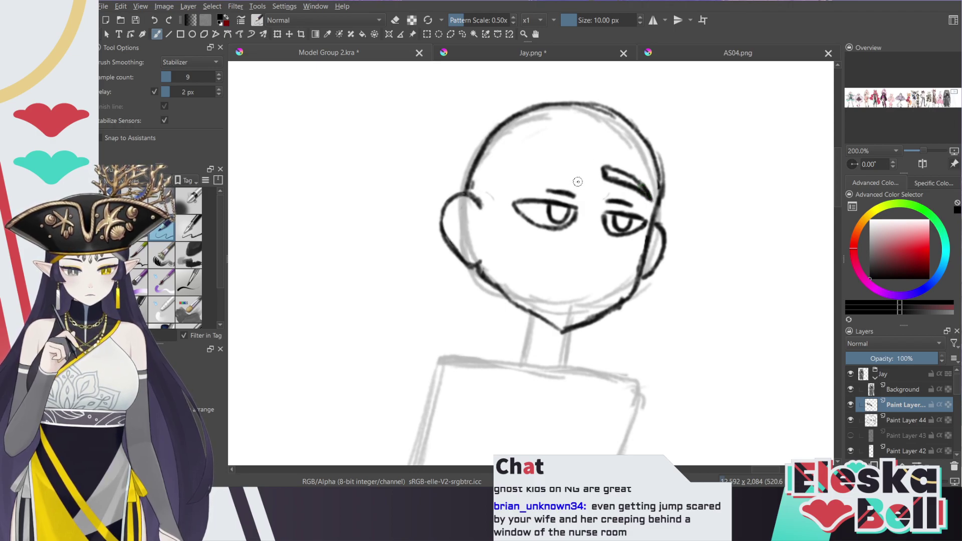
pyautogui.moveTo(580, 183)
pyautogui.mouseDown()
pyautogui.moveTo(515, 171)
pyautogui.moveTo(535, 166)
pyautogui.moveTo(579, 189)
pyautogui.moveTo(575, 169)
pyautogui.moveTo(580, 180)
pyautogui.moveTo(544, 164)
pyautogui.mouseUp()
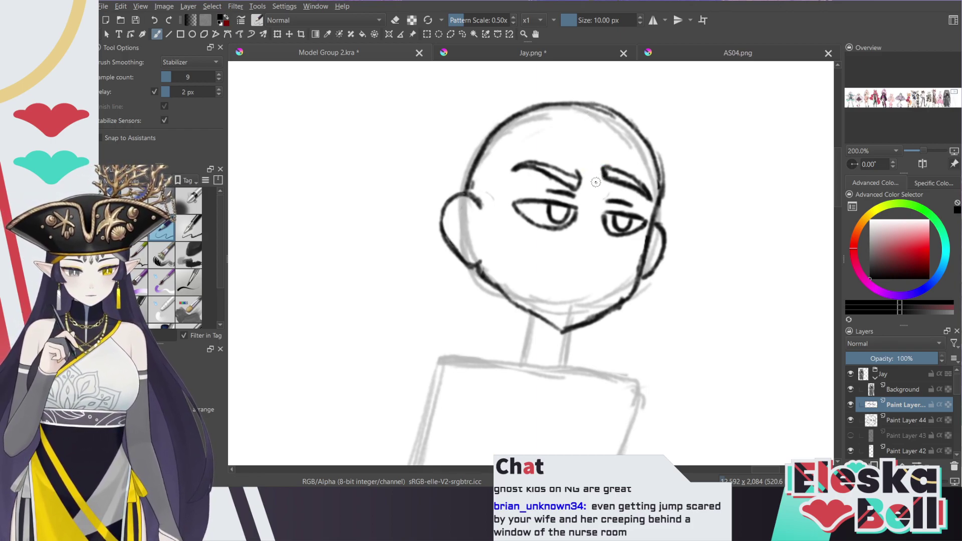
pyautogui.moveTo(584, 189); pyautogui.dragTo(586, 178)
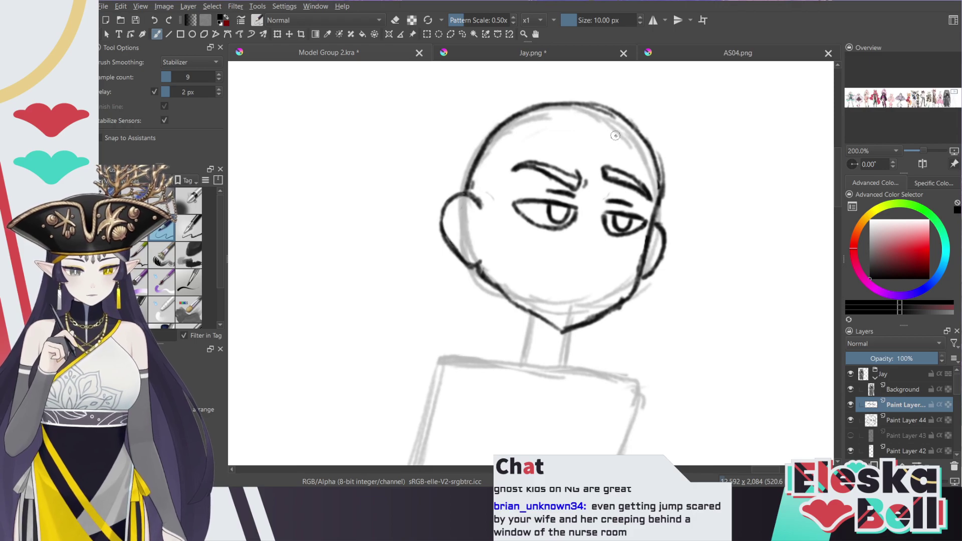
# Draw the nose as a slanted line with a short hooked base, and add a small downturned mouth below it
pyautogui.moveTo(593, 215); pyautogui.dragTo(585, 262)
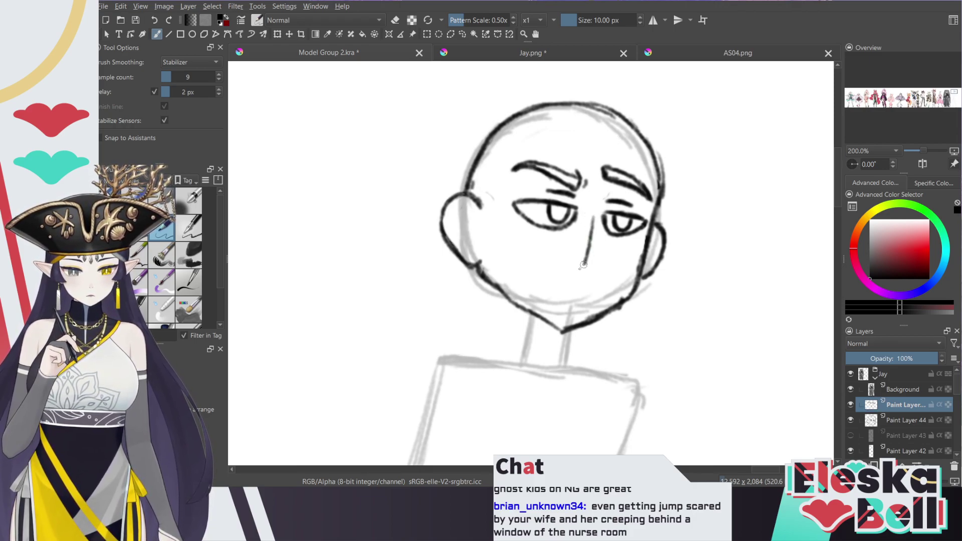
pyautogui.press('e')
pyautogui.moveTo(574, 272)
pyautogui.mouseDown()
pyautogui.moveTo(589, 269)
pyautogui.moveTo(575, 265)
pyautogui.moveTo(594, 213)
pyautogui.mouseUp()
pyautogui.press('e')
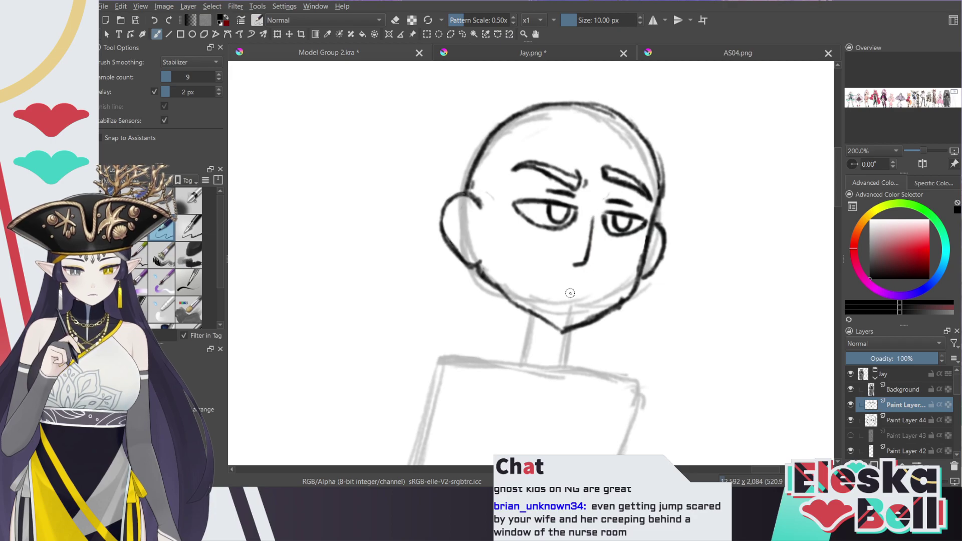
pyautogui.moveTo(567, 296); pyautogui.dragTo(589, 286)
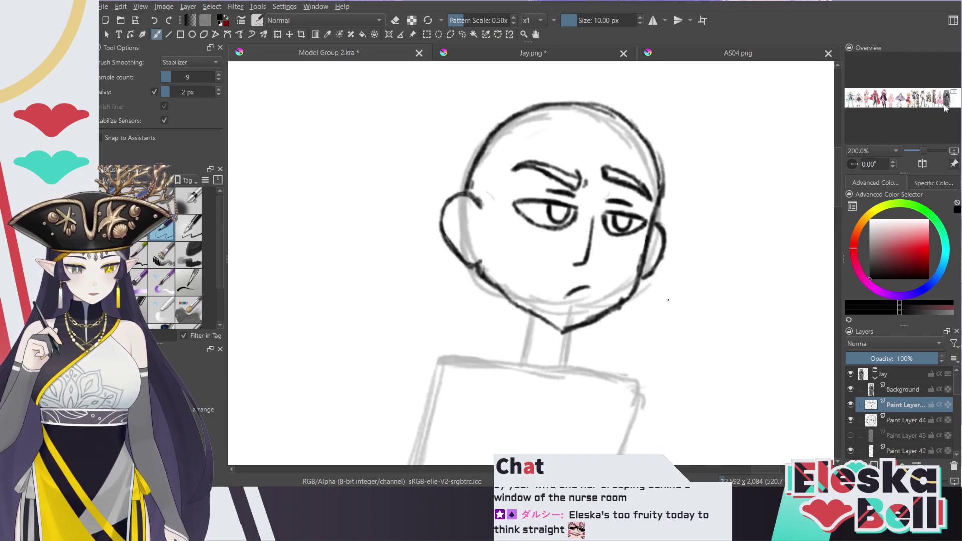
# Show Paint Layer 43 and make a freehand selection around the glasses and the fingers beside the near ear
pyautogui.click(850, 436)
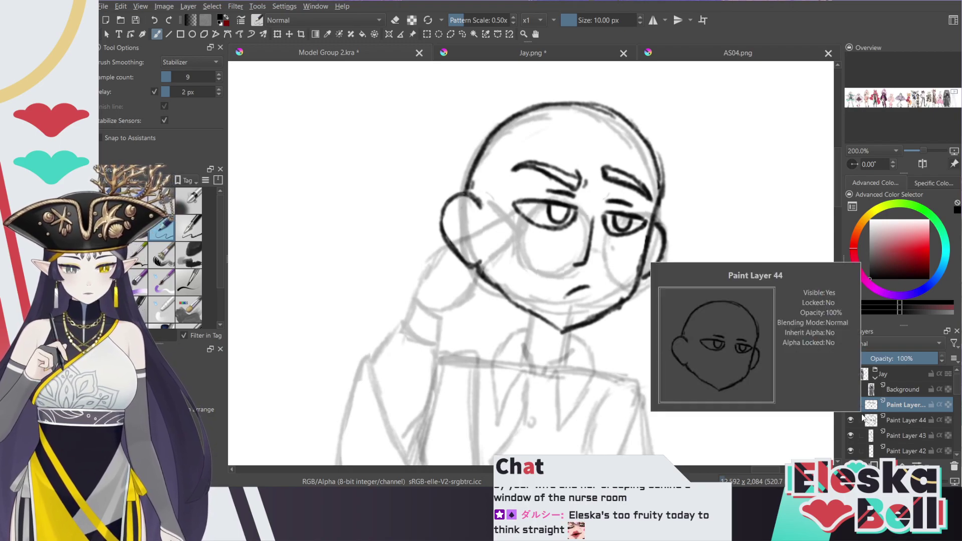
pyautogui.click(462, 33)
pyautogui.moveTo(492, 195)
pyautogui.mouseDown()
pyautogui.moveTo(580, 197)
pyautogui.moveTo(670, 218)
pyautogui.moveTo(683, 252)
pyautogui.moveTo(669, 293)
pyautogui.moveTo(624, 300)
pyautogui.moveTo(550, 285)
pyautogui.moveTo(479, 263)
pyautogui.moveTo(452, 242)
pyautogui.mouseUp()
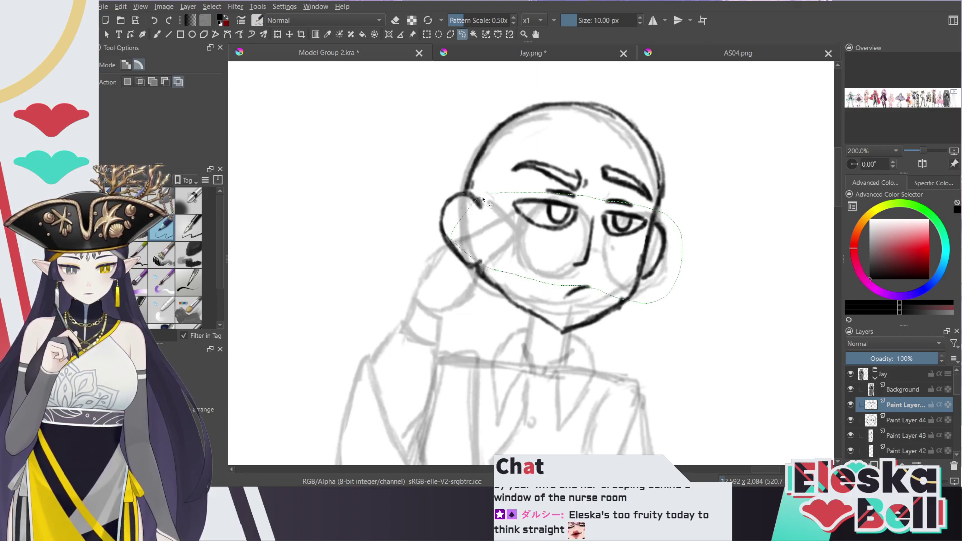
pyautogui.moveTo(480, 200); pyautogui.dragTo(482, 199)
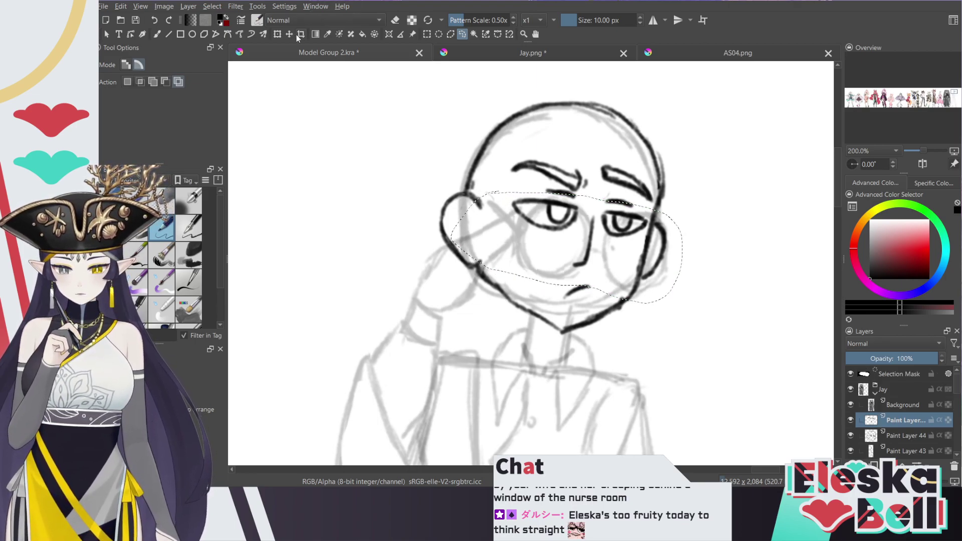
# Transform the selected glasses and fingers on Paint Layer 43, shifting them down and left with a slight counterclockwise rotation
pyautogui.hotkey('ctrl', 't')
pyautogui.moveTo(636, 249); pyautogui.dragTo(643, 245)
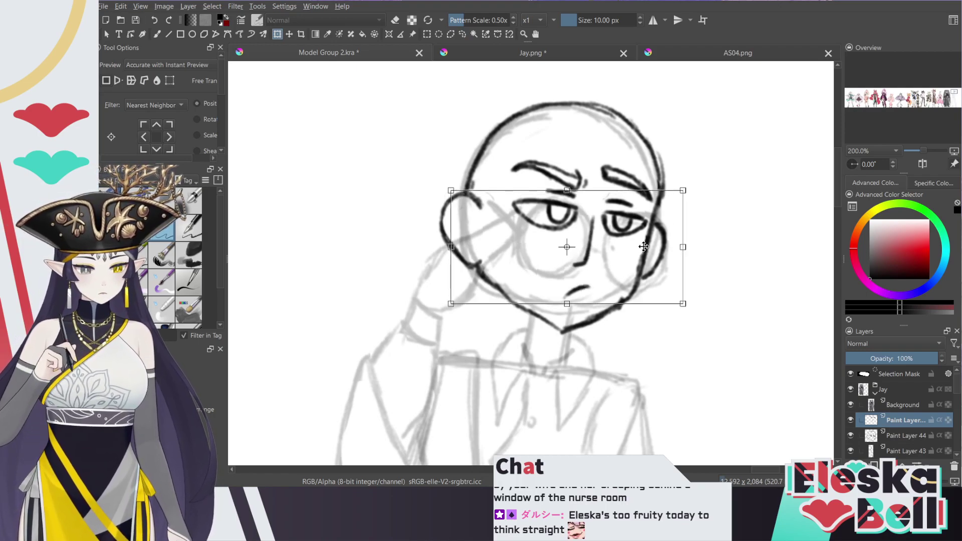
pyautogui.moveTo(956, 388); pyautogui.dragTo(951, 399)
pyautogui.click(903, 407)
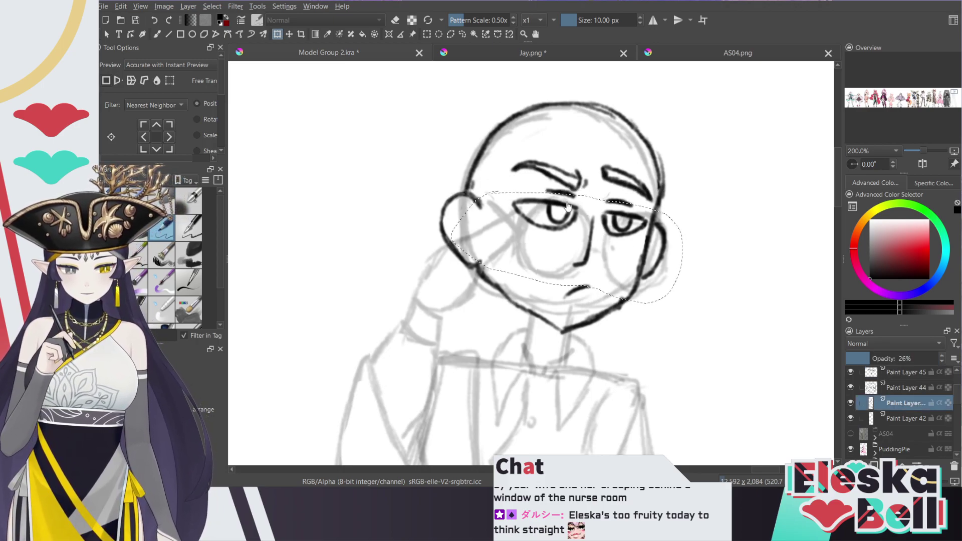
pyautogui.click(652, 257)
pyautogui.moveTo(652, 258)
pyautogui.mouseDown()
pyautogui.moveTo(641, 262)
pyautogui.moveTo(696, 257)
pyautogui.moveTo(637, 259)
pyautogui.mouseUp()
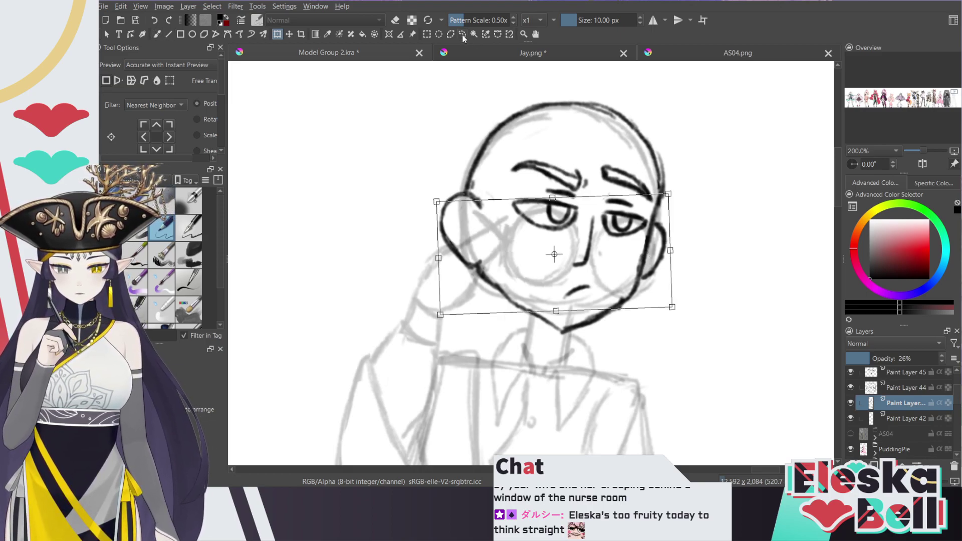
pyautogui.press('Return')
# Erase the crossing lines beside the near ear on Paint Layer 43 and redraw the fingers reaching toward the glasses
pyautogui.click(160, 34)
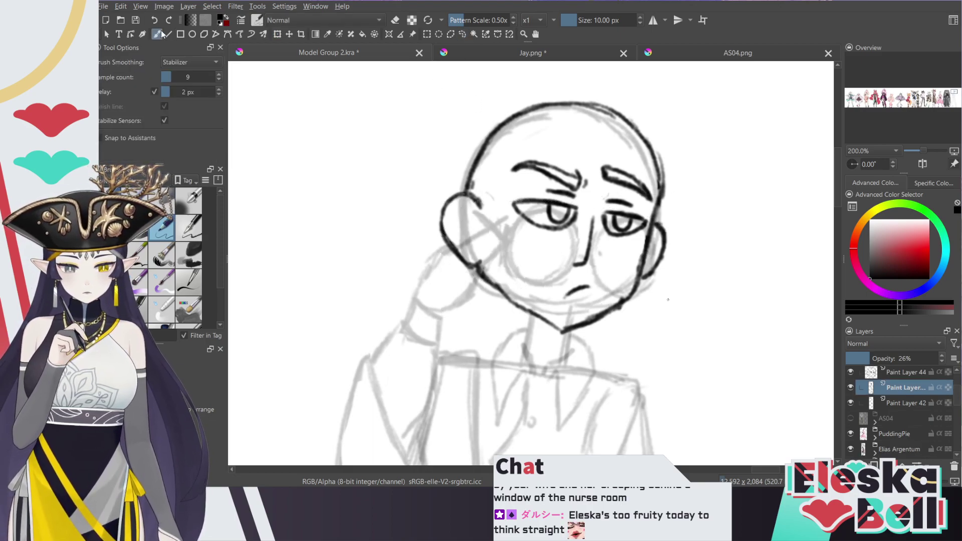
pyautogui.press('e')
pyautogui.moveTo(454, 249)
pyautogui.mouseDown()
pyautogui.moveTo(488, 224)
pyautogui.moveTo(485, 274)
pyautogui.moveTo(481, 255)
pyautogui.moveTo(496, 250)
pyautogui.moveTo(479, 271)
pyautogui.mouseUp()
pyautogui.press('e')
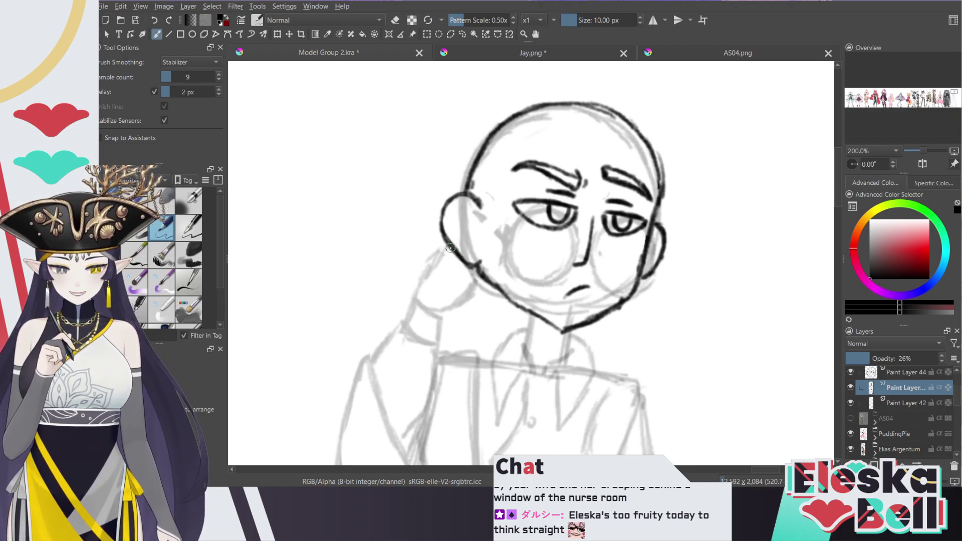
pyautogui.press('e')
pyautogui.press('e')
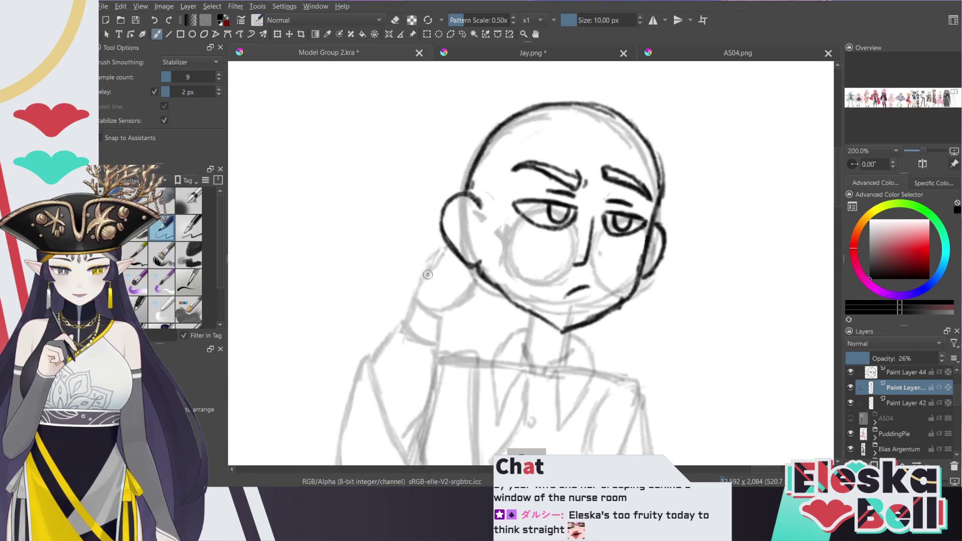
pyautogui.moveTo(452, 244)
pyautogui.mouseDown()
pyautogui.moveTo(514, 221)
pyautogui.moveTo(495, 225)
pyautogui.moveTo(505, 238)
pyautogui.moveTo(506, 225)
pyautogui.moveTo(504, 244)
pyautogui.moveTo(485, 249)
pyautogui.mouseUp()
pyautogui.moveTo(485, 250); pyautogui.dragTo(499, 246)
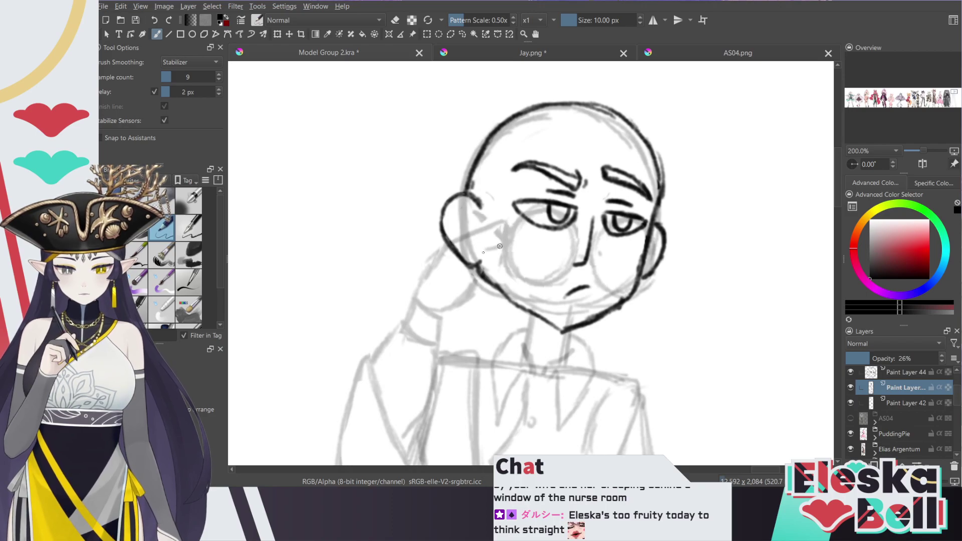
# Redraw the lower edge of the raised hand down to the wrist and clean up stray marks around the fingertips
pyautogui.press('e')
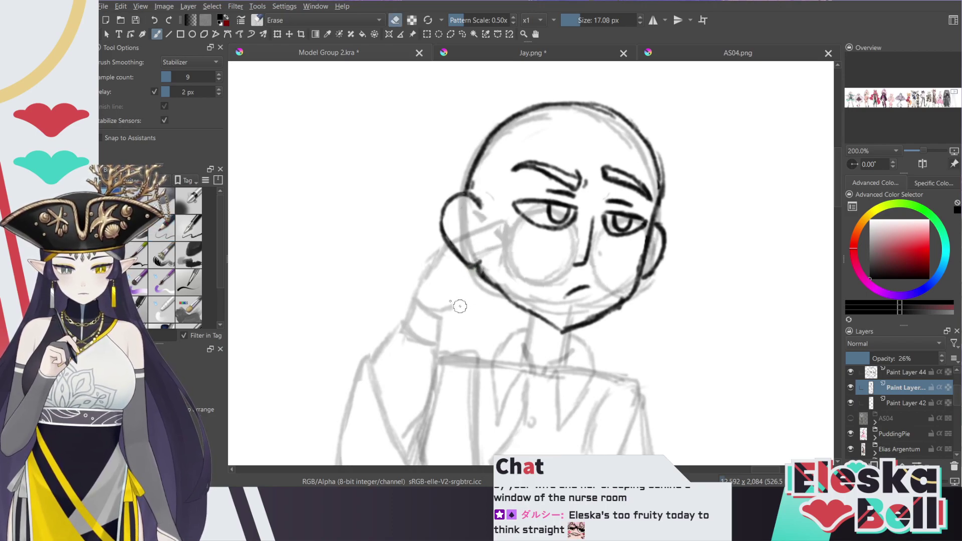
pyautogui.press('e')
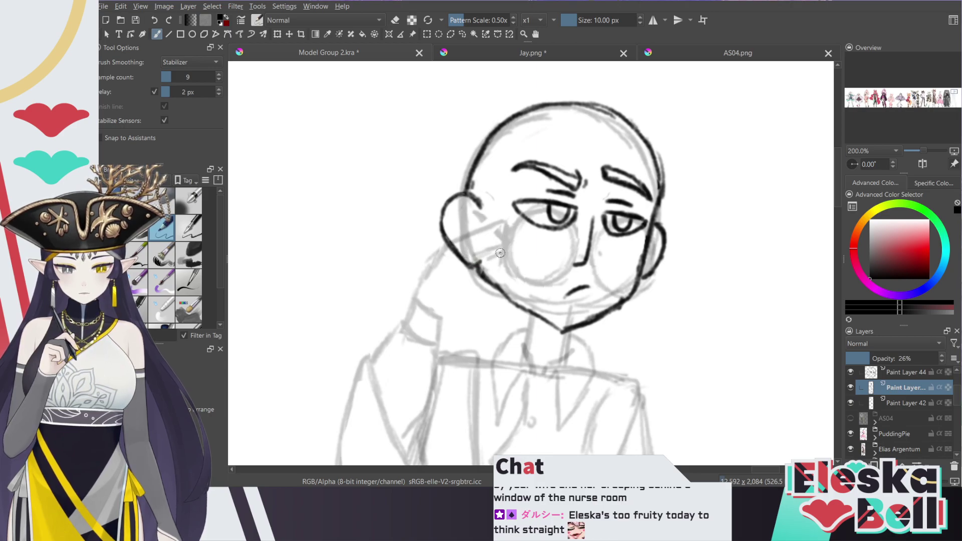
pyautogui.moveTo(468, 273)
pyautogui.mouseDown()
pyautogui.moveTo(469, 299)
pyautogui.moveTo(444, 316)
pyautogui.mouseUp()
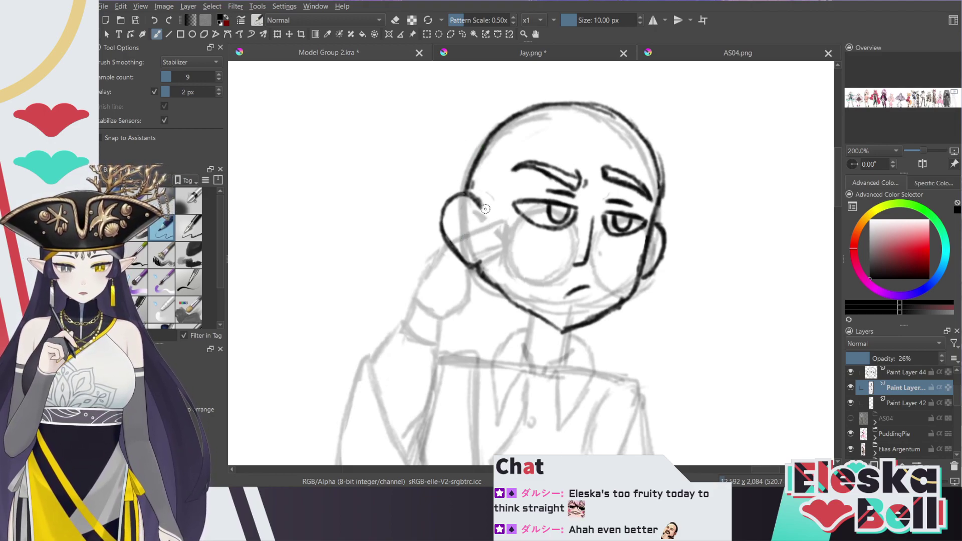
pyautogui.press('e')
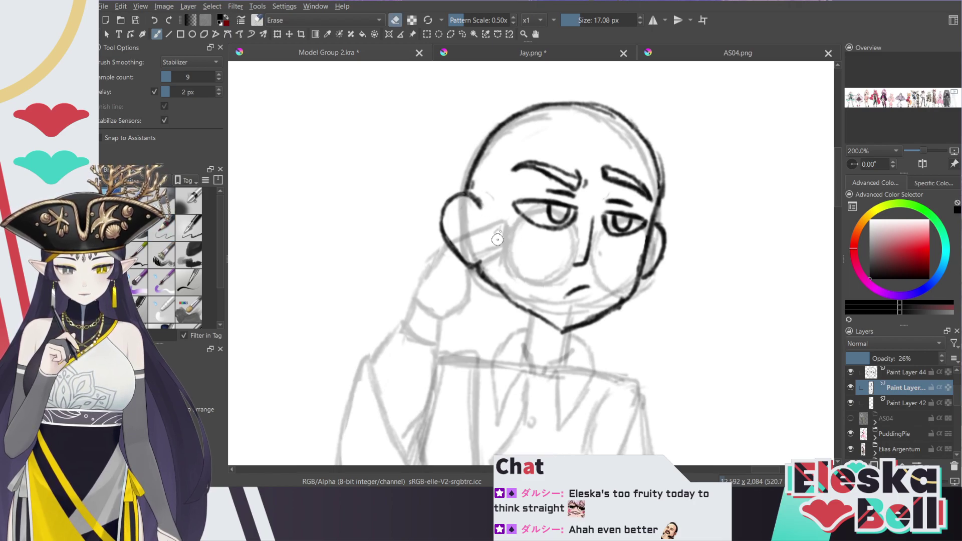
pyautogui.press('e')
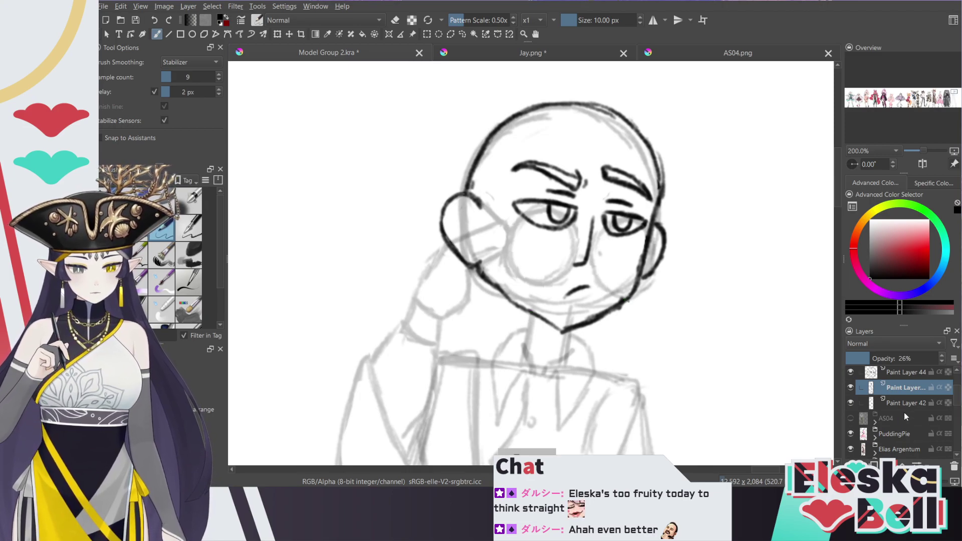
# Draw the two sides of the neck beneath the chin on Paint Layer 44
pyautogui.click(908, 373)
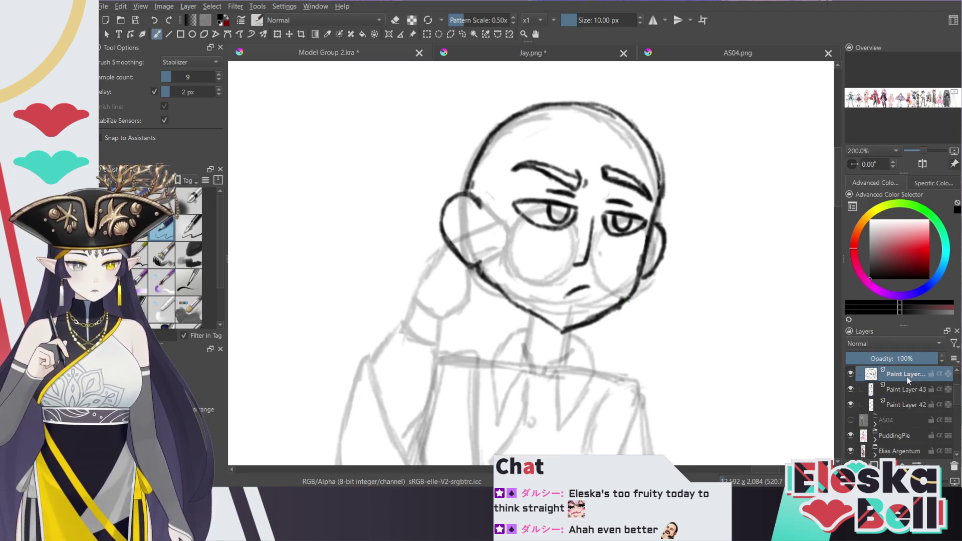
pyautogui.moveTo(906, 373)
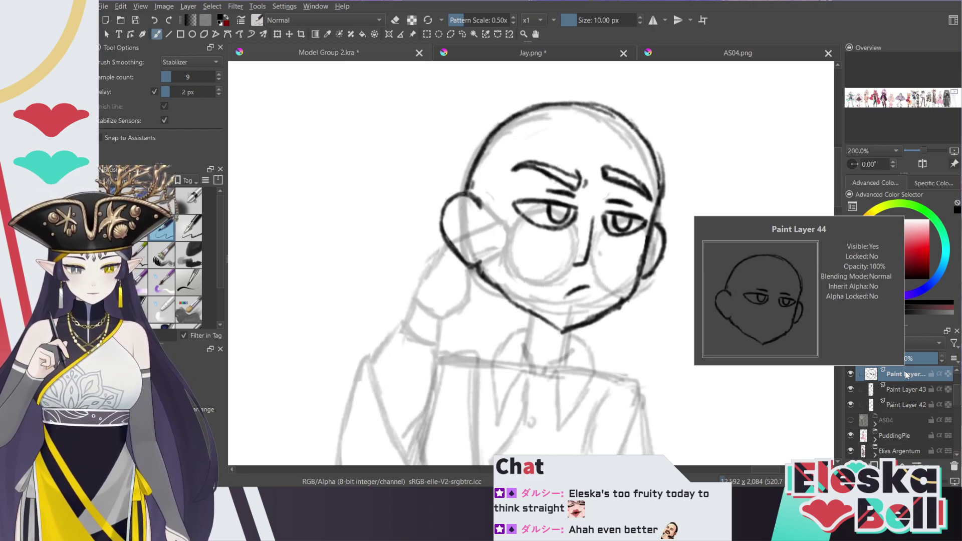
pyautogui.moveTo(568, 332)
pyautogui.mouseDown()
pyautogui.moveTo(564, 353)
pyautogui.moveTo(526, 352)
pyautogui.moveTo(532, 313)
pyautogui.mouseUp()
pyautogui.moveTo(527, 344); pyautogui.dragTo(533, 314)
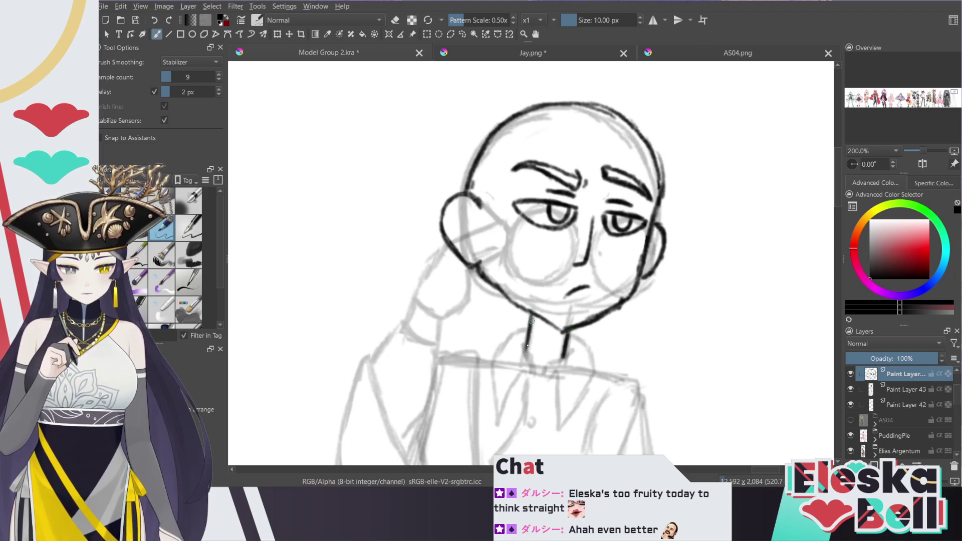
# Check Paint Layer 43 against the full figure and raise its opacity to 100%
pyautogui.press('-')
pyautogui.press('-')
pyautogui.press('-')
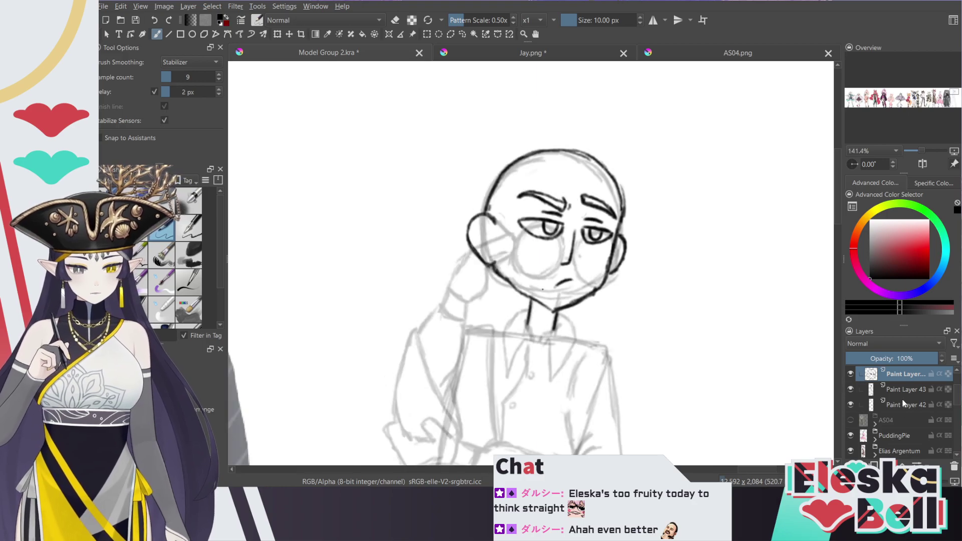
pyautogui.moveTo(946, 97); pyautogui.dragTo(942, 108)
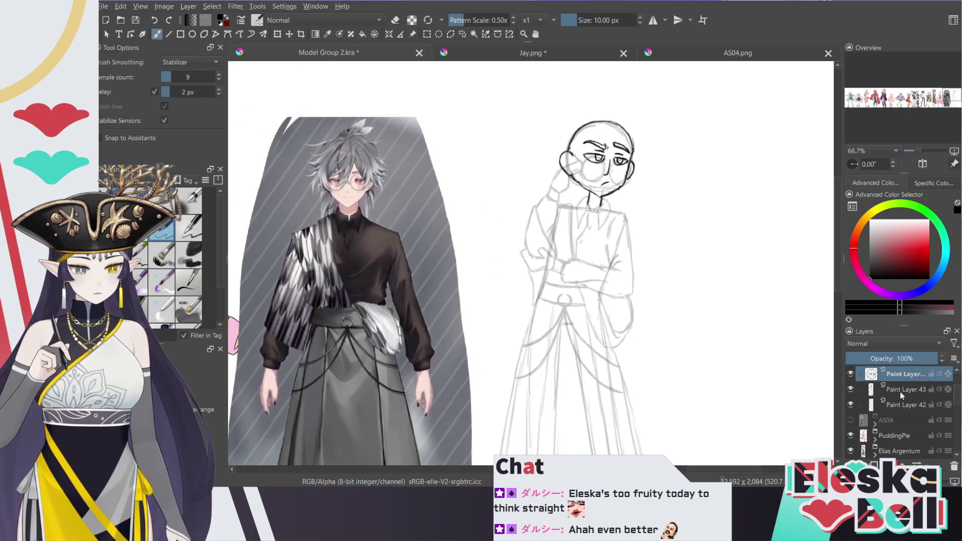
pyautogui.click(850, 390)
pyautogui.click(850, 389)
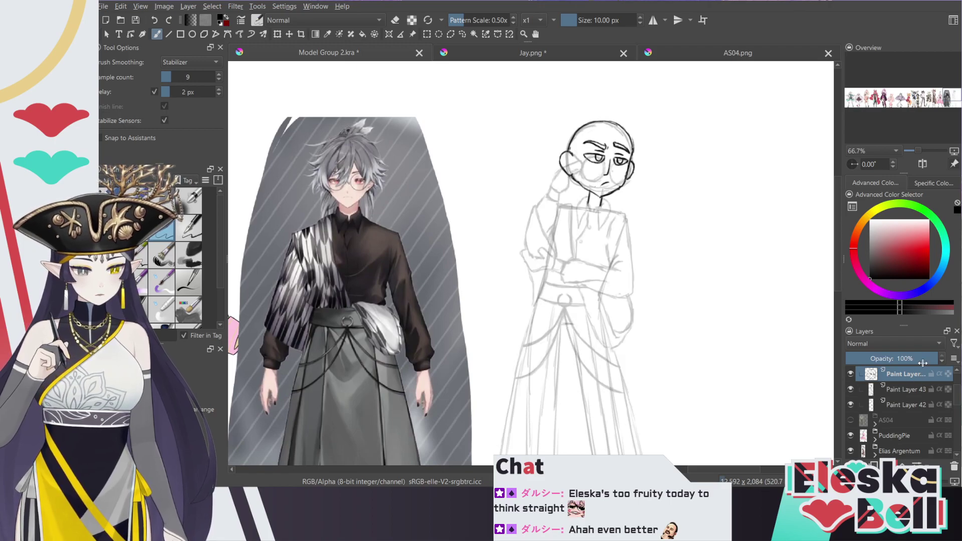
# Try deleting Paint Layer 42, which holds the rough body guide, and undo the deletion
pyautogui.click(908, 401)
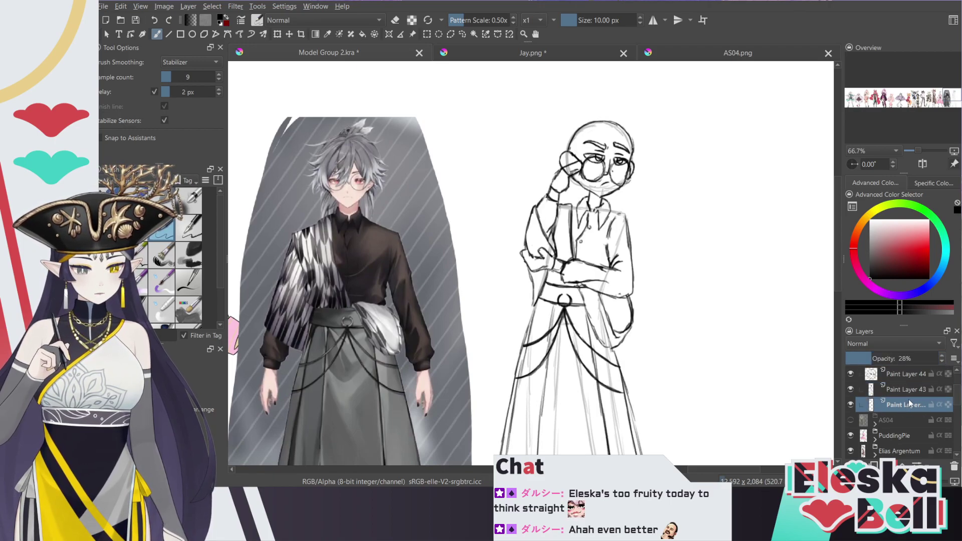
pyautogui.click(954, 466)
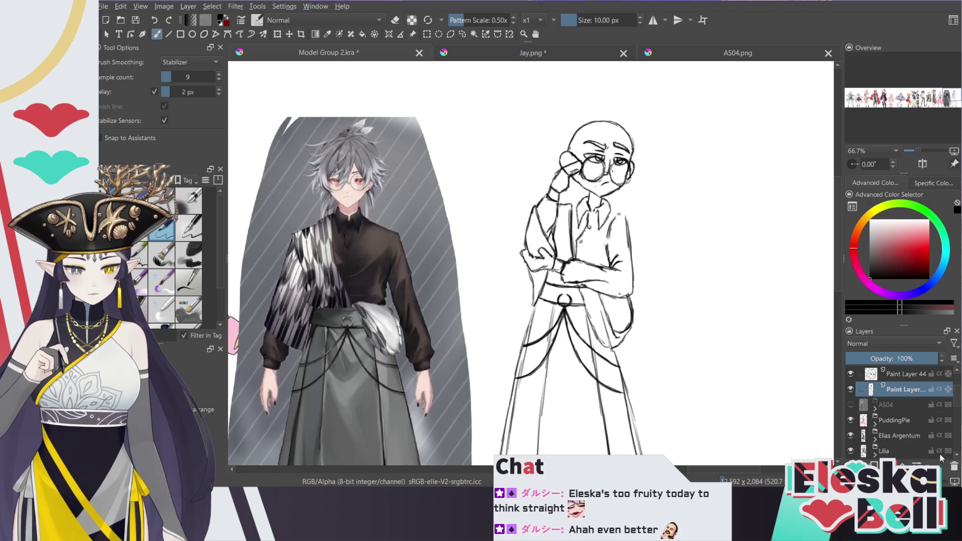
pyautogui.moveTo(940, 453)
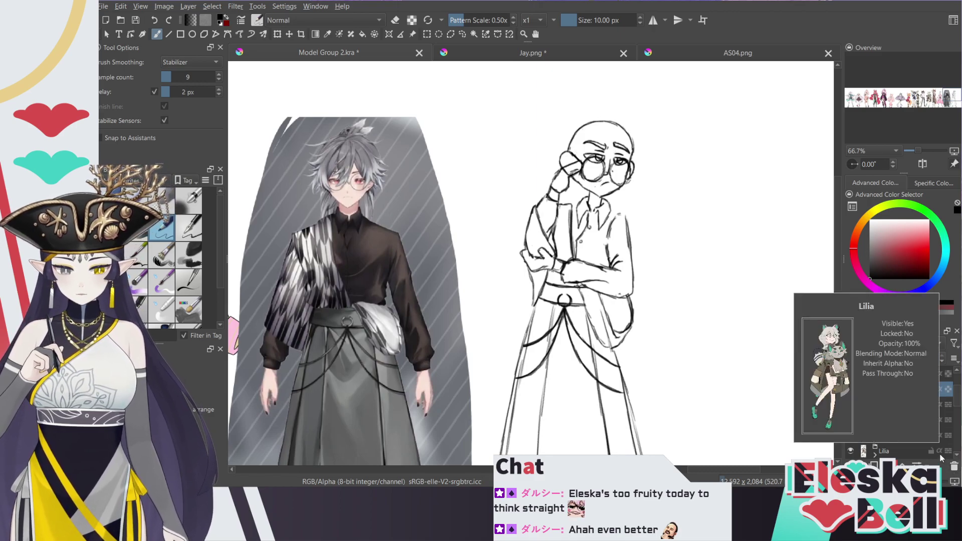
pyautogui.hotkey('ctrl', 'z')
# Draw the far shoulder line of the shirt and the fabric edge along the near side of the torso on Paint Layer 43
pyautogui.moveTo(571, 300); pyautogui.dragTo(523, 296)
pyautogui.scroll(2, 531, 183)
pyautogui.hotkey('ctrl', '+')
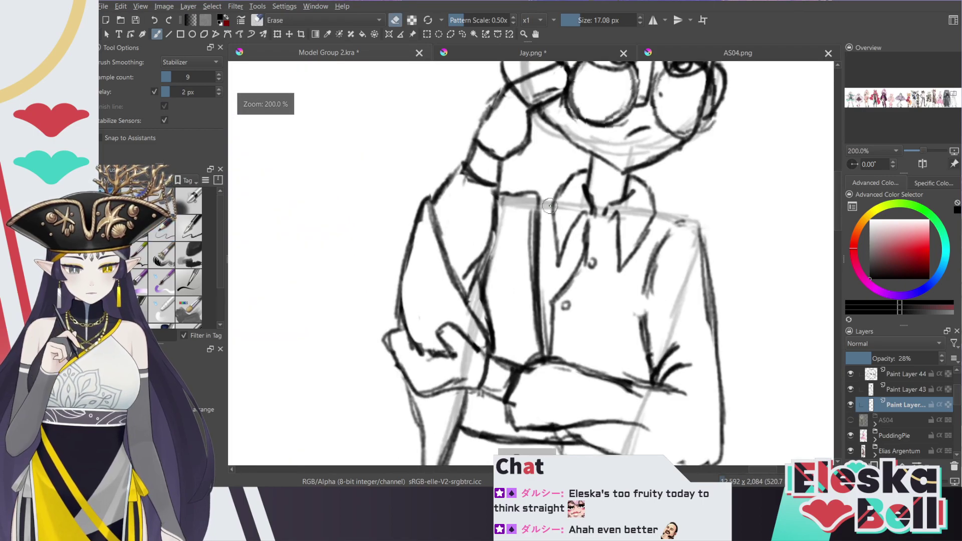
pyautogui.click(896, 389)
pyautogui.moveTo(654, 214)
pyautogui.mouseDown()
pyautogui.moveTo(698, 223)
pyautogui.moveTo(704, 253)
pyautogui.mouseUp()
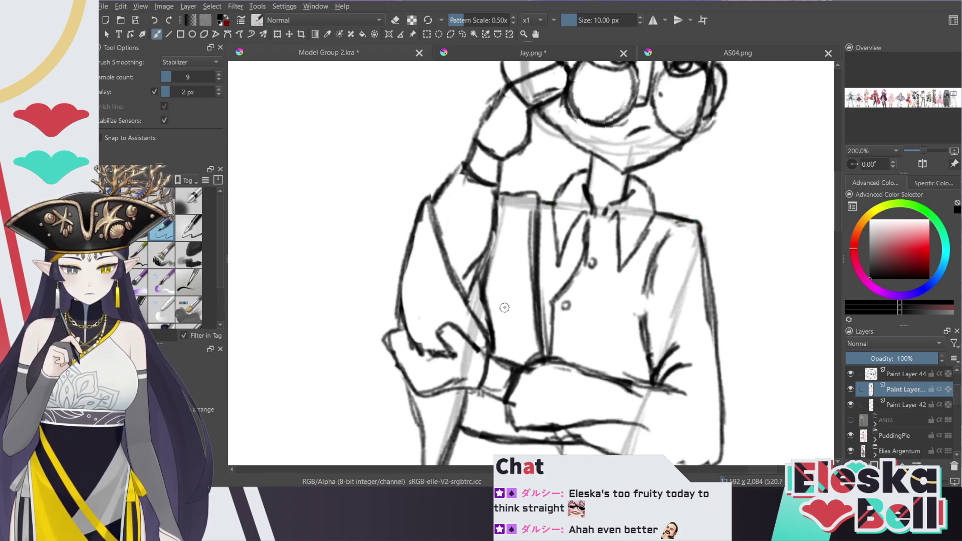
pyautogui.moveTo(493, 284); pyautogui.dragTo(500, 341)
pyautogui.moveTo(494, 301); pyautogui.dragTo(503, 356)
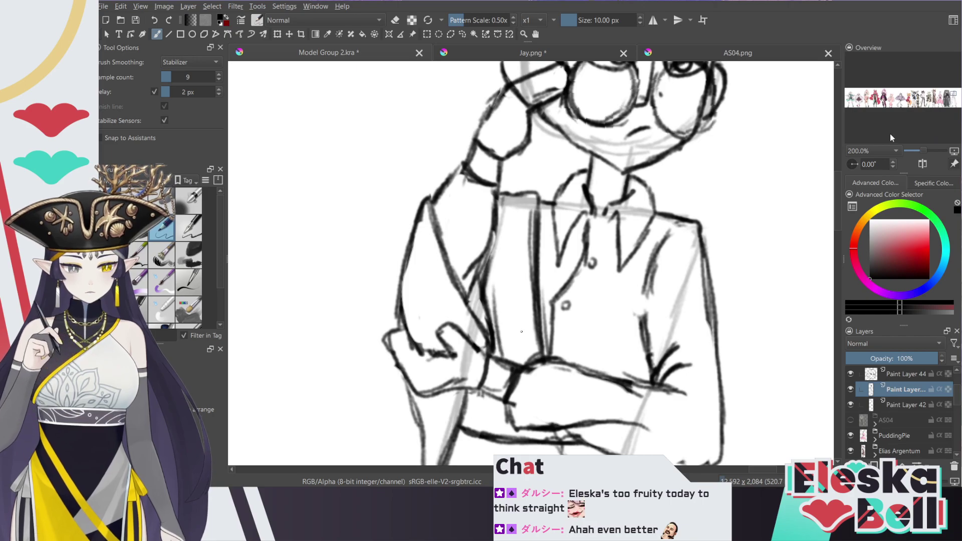
pyautogui.moveTo(838, 226); pyautogui.dragTo(838, 244)
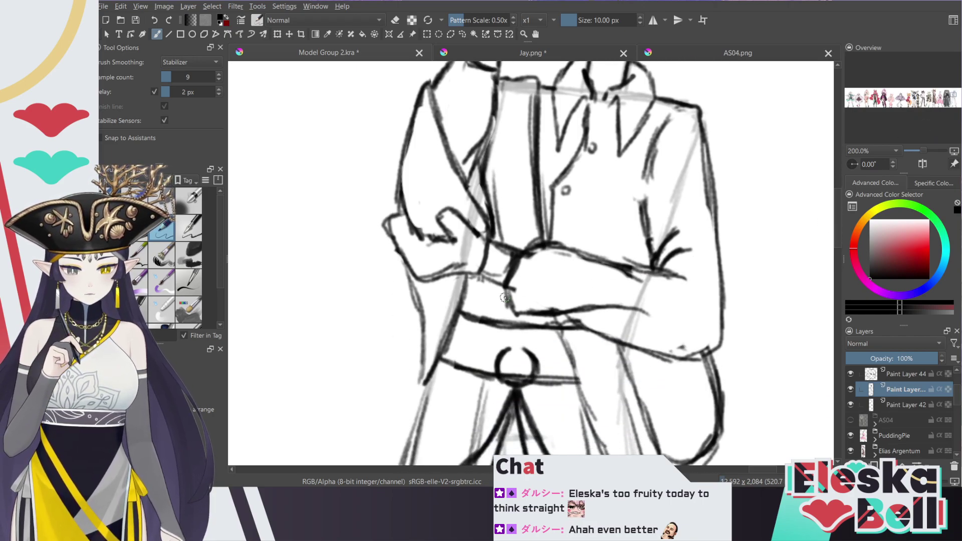
# Draw the open cuff edge of the folded forearm above the waistband on Paint Layer 43
pyautogui.moveTo(505, 288)
pyautogui.mouseDown()
pyautogui.moveTo(509, 317)
pyautogui.moveTo(499, 317)
pyautogui.mouseUp()
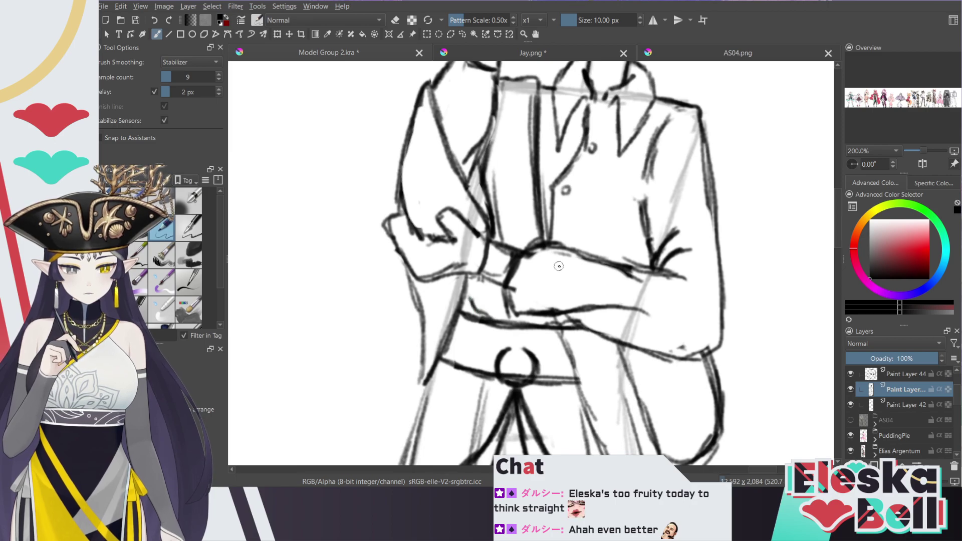
pyautogui.press('-')
pyautogui.press('-')
pyautogui.press('-')
pyautogui.press('-')
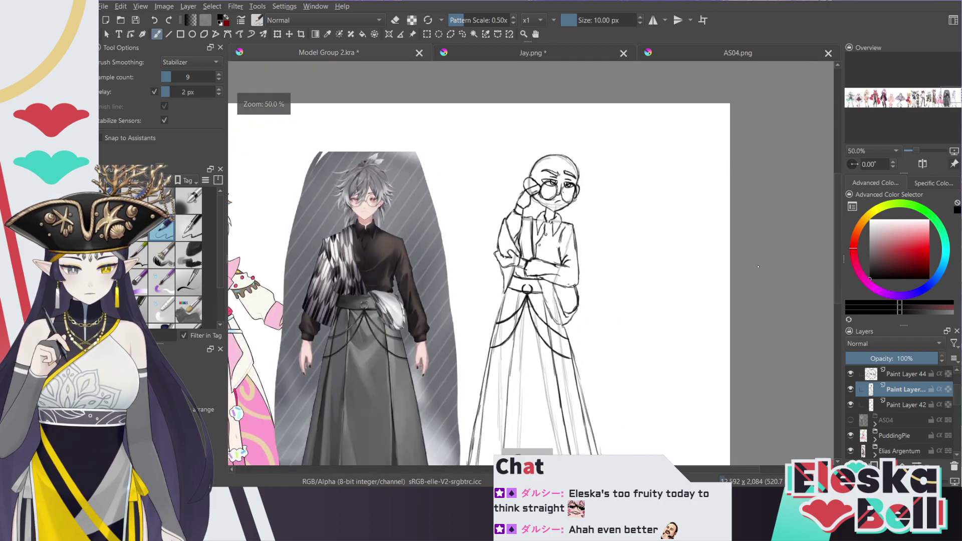
# Hide Paint Layer 42 with the rough body guide to compare the sketch without it, and delete the layer
pyautogui.moveTo(947, 102); pyautogui.dragTo(947, 104)
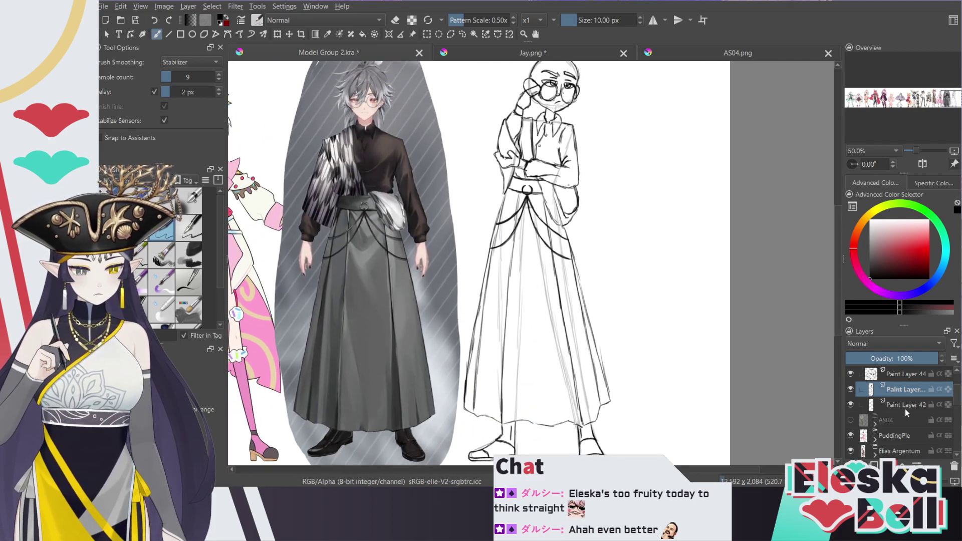
pyautogui.click(860, 409)
pyautogui.click(851, 406)
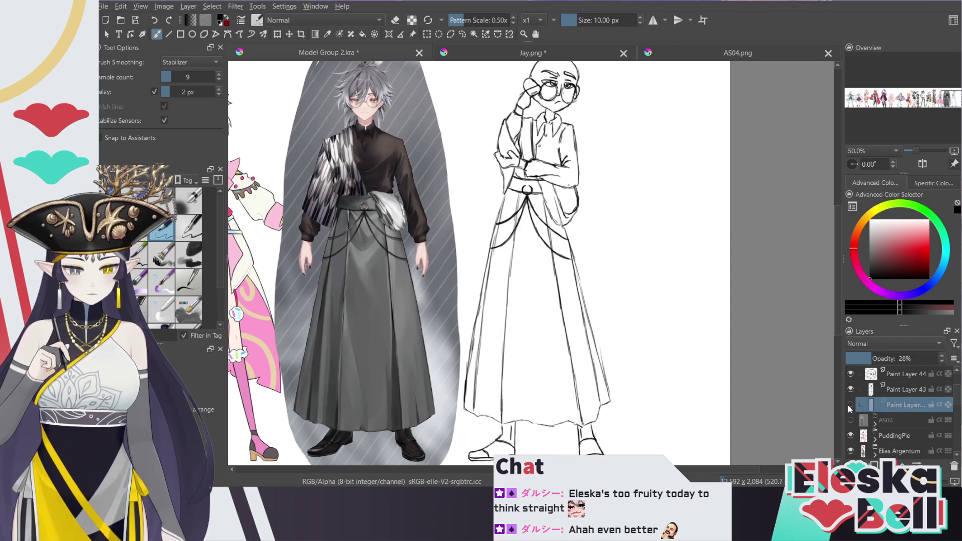
pyautogui.click(951, 468)
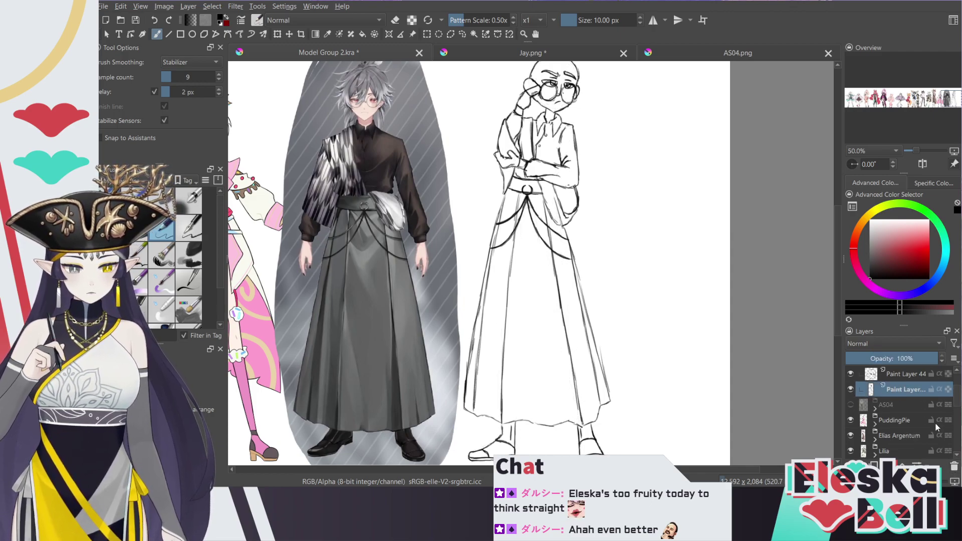
# Erase the stray marks inside the glasses lenses and touch up the lower rim of the far lens
pyautogui.moveTo(954, 108); pyautogui.dragTo(953, 100)
pyautogui.scroll(4, 953, 100)
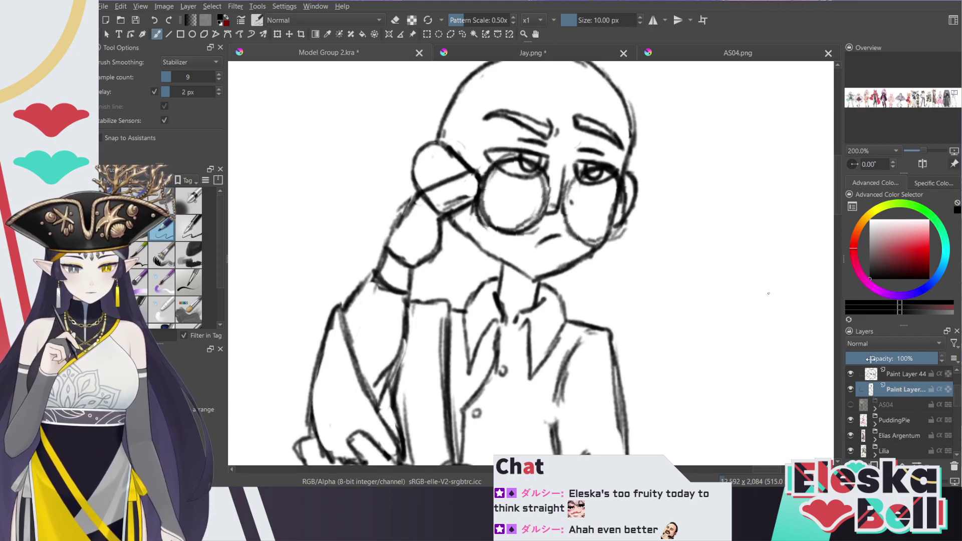
pyautogui.press('e')
pyautogui.moveTo(492, 206)
pyautogui.mouseDown()
pyautogui.moveTo(488, 218)
pyautogui.moveTo(489, 176)
pyautogui.moveTo(524, 165)
pyautogui.moveTo(541, 194)
pyautogui.moveTo(516, 223)
pyautogui.moveTo(498, 225)
pyautogui.mouseUp()
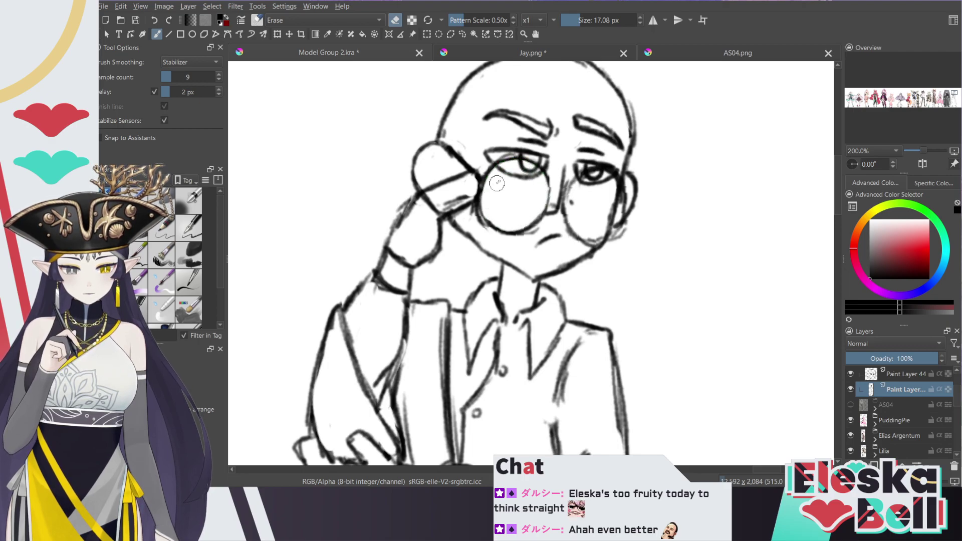
pyautogui.moveTo(580, 185)
pyautogui.mouseDown()
pyautogui.moveTo(613, 181)
pyautogui.moveTo(616, 219)
pyautogui.moveTo(602, 233)
pyautogui.moveTo(585, 231)
pyautogui.moveTo(576, 201)
pyautogui.moveTo(590, 193)
pyautogui.moveTo(546, 206)
pyautogui.moveTo(570, 207)
pyautogui.moveTo(563, 193)
pyautogui.moveTo(543, 212)
pyautogui.moveTo(549, 198)
pyautogui.moveTo(565, 217)
pyautogui.moveTo(565, 192)
pyautogui.moveTo(566, 222)
pyautogui.moveTo(565, 201)
pyautogui.mouseUp()
pyautogui.press('/')
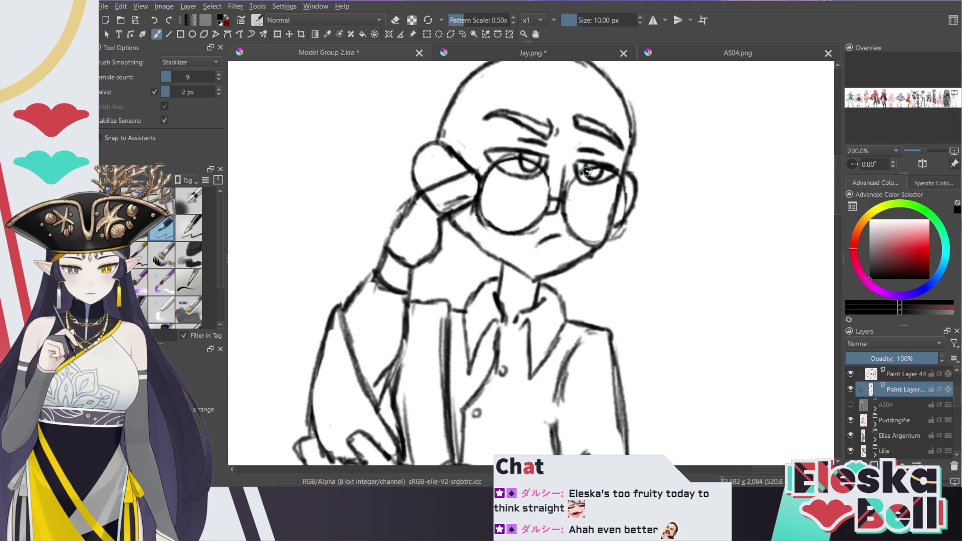
pyautogui.moveTo(604, 240)
pyautogui.mouseDown()
pyautogui.moveTo(591, 245)
pyautogui.moveTo(612, 236)
pyautogui.moveTo(626, 213)
pyautogui.moveTo(614, 171)
pyautogui.moveTo(614, 239)
pyautogui.moveTo(584, 245)
pyautogui.moveTo(597, 240)
pyautogui.mouseUp()
# Place the Background reference layer below Paint Layer 43 in the Jay group and move the reference image closer to the sketch
pyautogui.moveTo(838, 189); pyautogui.dragTo(838, 180)
pyautogui.moveTo(951, 98); pyautogui.dragTo(951, 94)
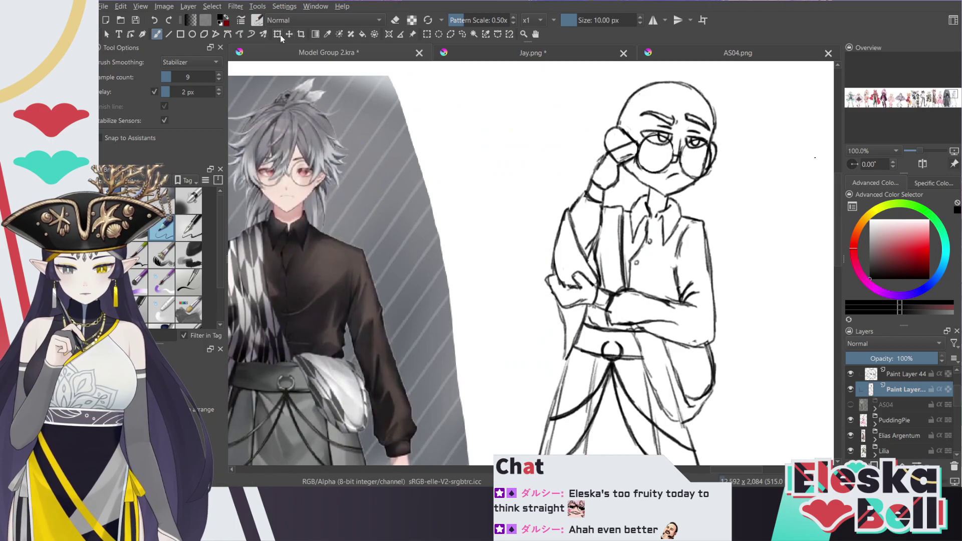
pyautogui.click(283, 35)
pyautogui.scroll(2, 955, 391)
pyautogui.click(933, 388)
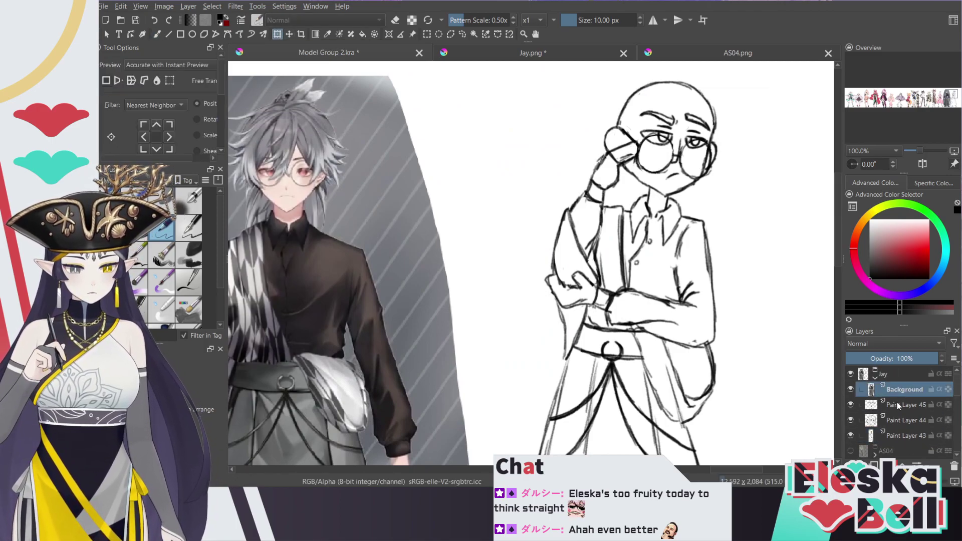
pyautogui.moveTo(896, 393); pyautogui.dragTo(900, 440)
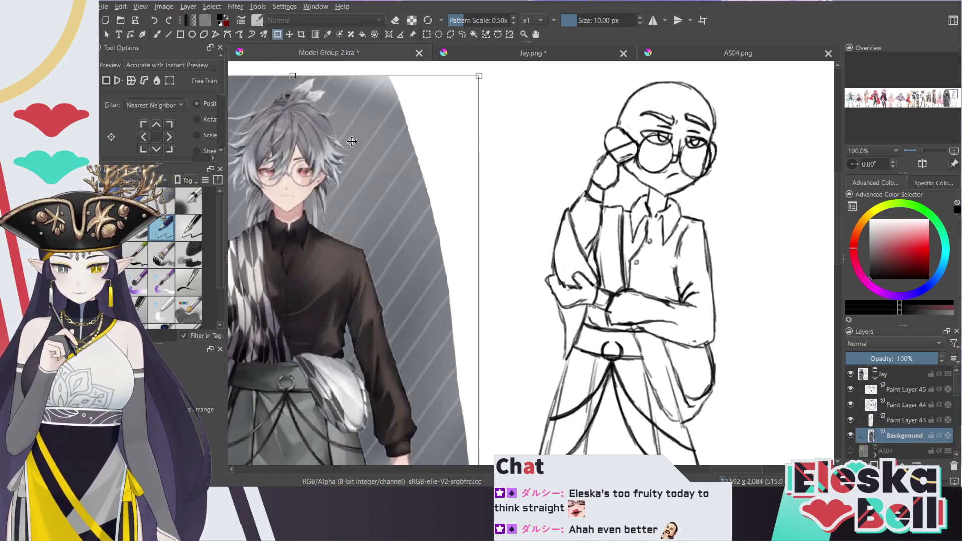
pyautogui.moveTo(417, 323); pyautogui.dragTo(481, 329)
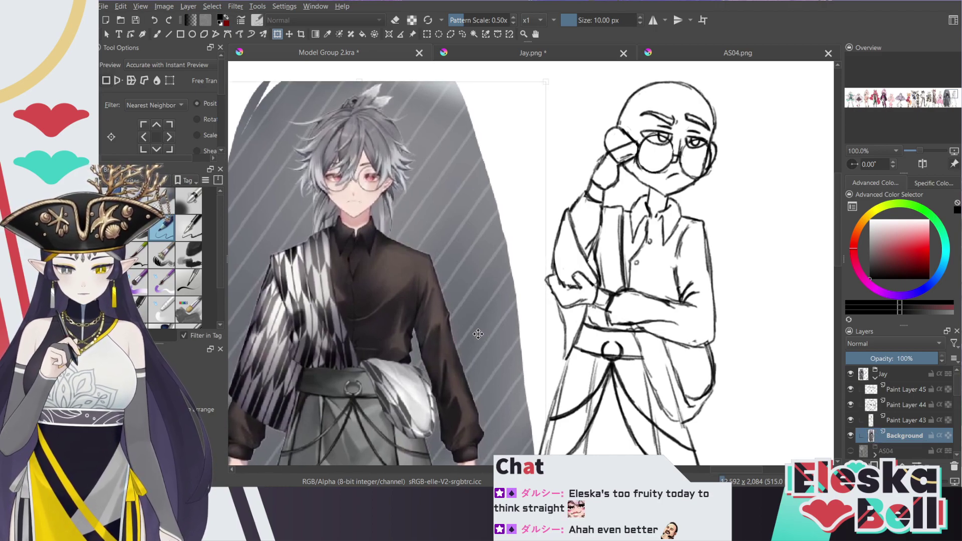
# Examine the character reference in Jay.png and return to Model Group 2.kra
pyautogui.click(535, 54)
pyautogui.moveTo(920, 115)
pyautogui.mouseDown()
pyautogui.moveTo(920, 86)
pyautogui.moveTo(930, 86)
pyautogui.moveTo(907, 103)
pyautogui.mouseUp()
pyautogui.click(399, 53)
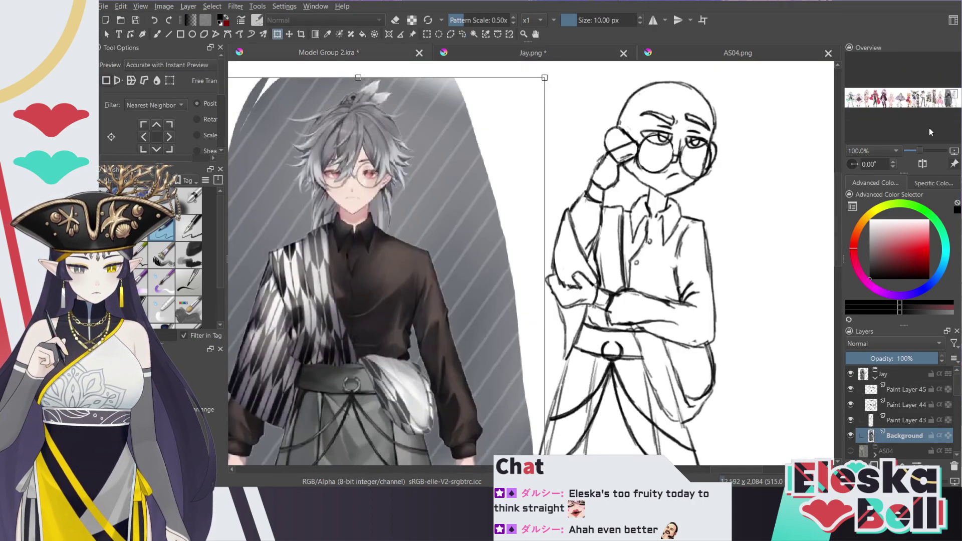
# Merge Paint Layers 45 and 44 down into Paint Layer 43 and set the merged sketch's opacity to 20%
pyautogui.click(907, 391)
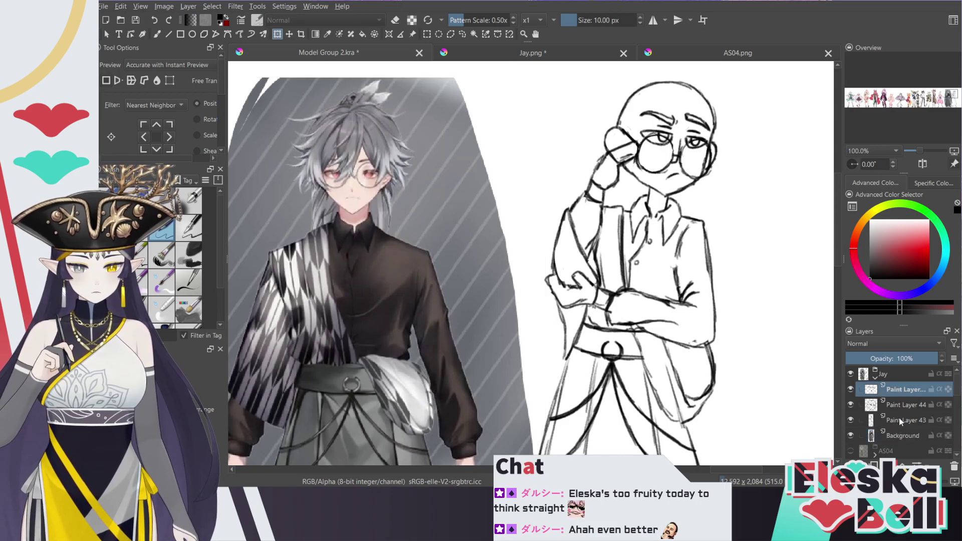
pyautogui.hotkey('ctrl', 'e')
pyautogui.hotkey('ctrl', 'e')
pyautogui.click(851, 390)
pyautogui.click(851, 389)
pyautogui.moveTo(881, 359); pyautogui.dragTo(873, 359)
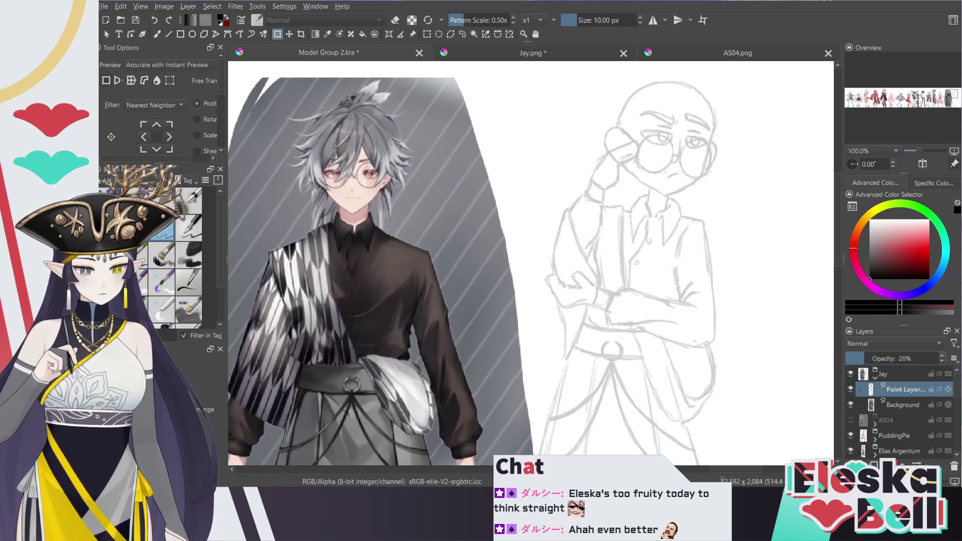
# Add a new paint layer above the faded sketch in the Jay group
pyautogui.press('Insert')
pyautogui.moveTo(877, 424)
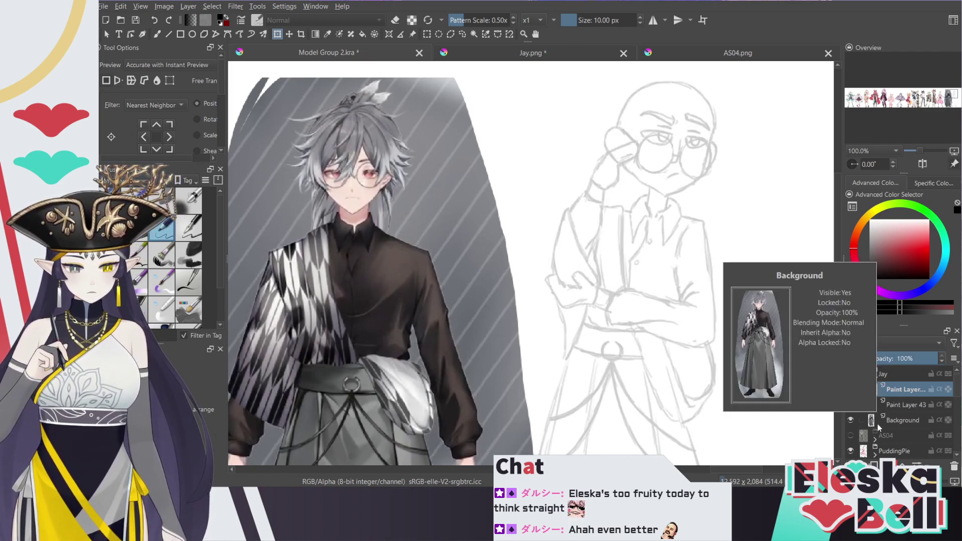
pyautogui.moveTo(949, 105)
pyautogui.mouseDown()
pyautogui.moveTo(953, 97)
pyautogui.moveTo(935, 95)
pyautogui.mouseUp()
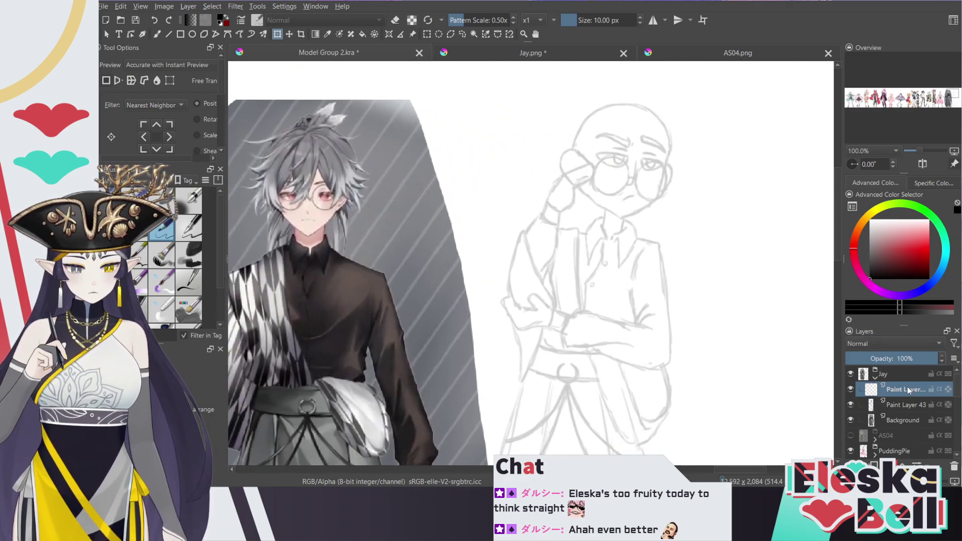
# Select Paint Layer 43 and start a transform of the whole faded sketch
pyautogui.click(903, 406)
pyautogui.press('b')
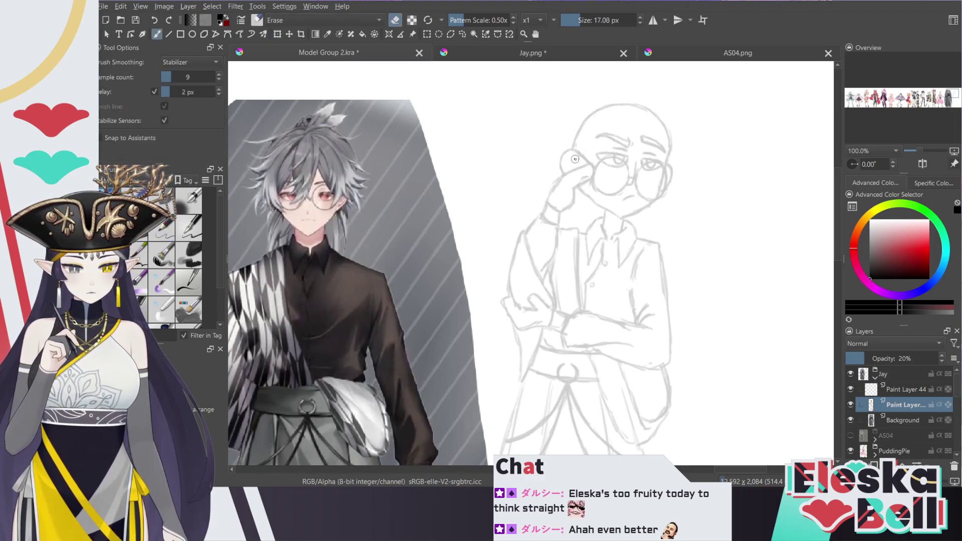
pyautogui.hotkey('ctrl', 't')
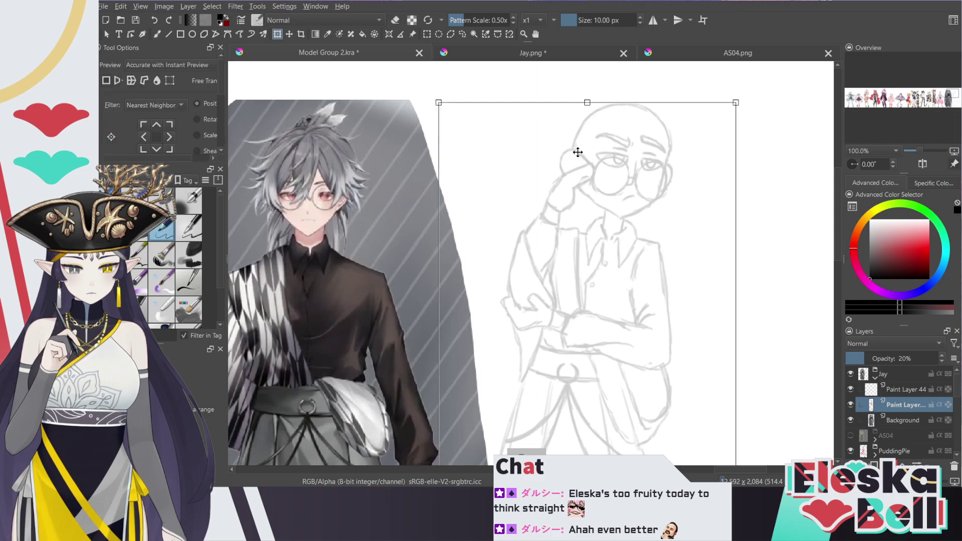
# Move the character reference image on the Background layer to the right, closer to the bald sketch
pyautogui.click(157, 34)
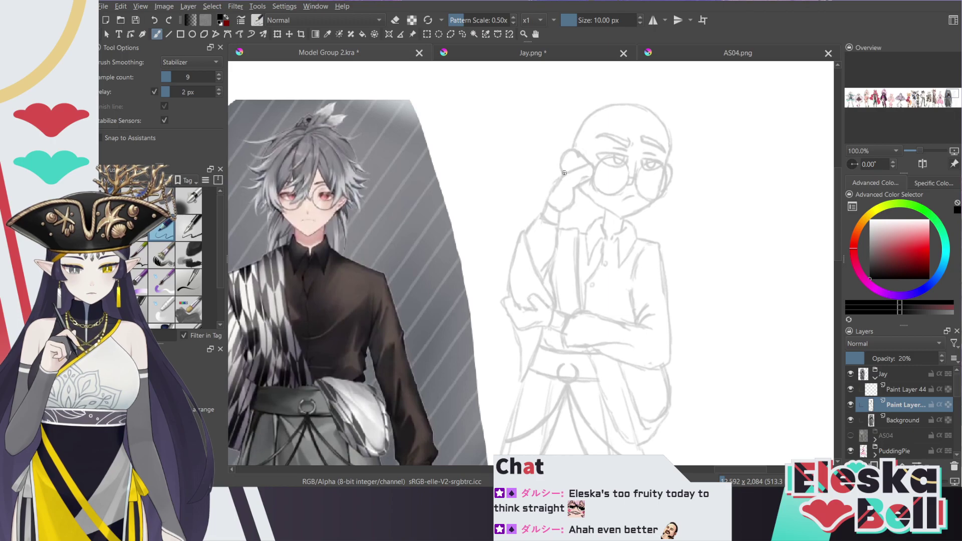
pyautogui.click(906, 389)
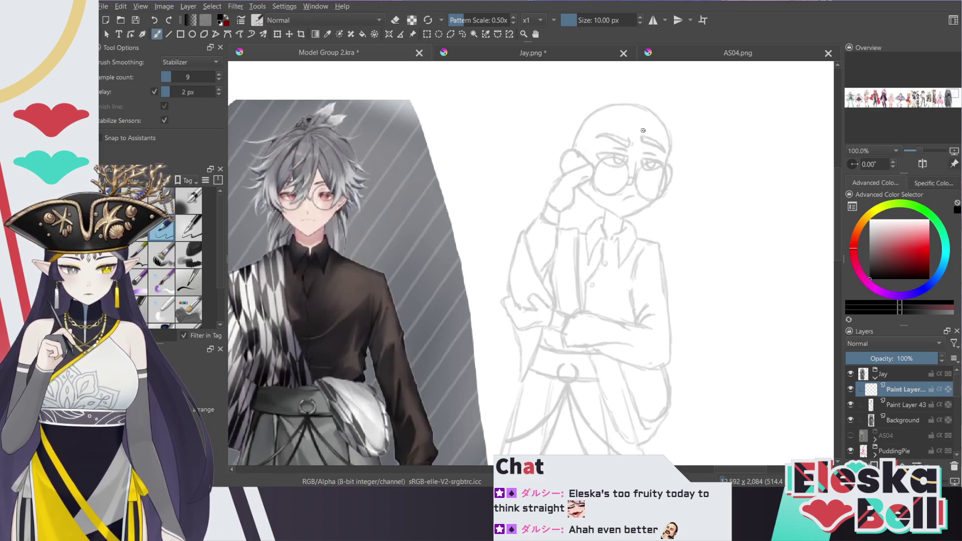
pyautogui.hotkey('ctrl', 't')
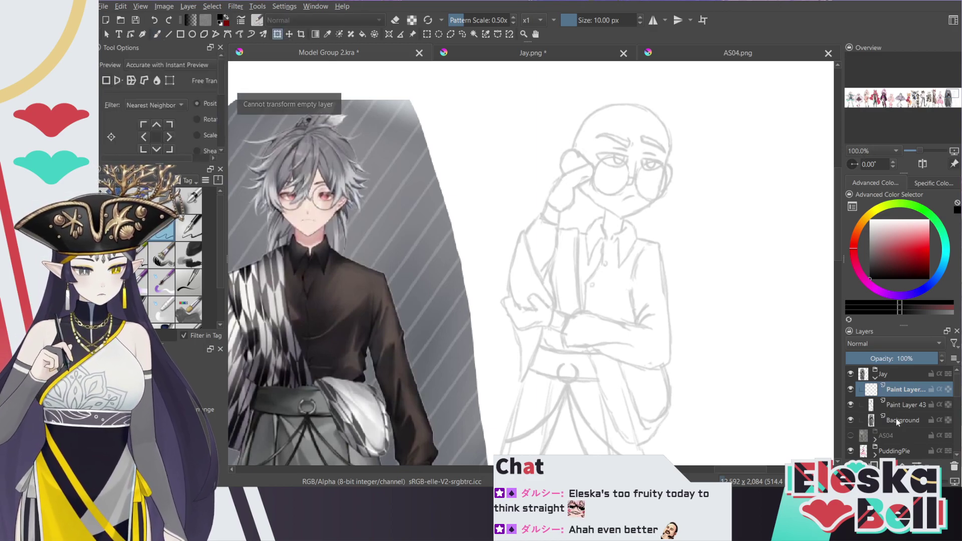
pyautogui.click(896, 419)
pyautogui.moveTo(450, 256); pyautogui.dragTo(503, 254)
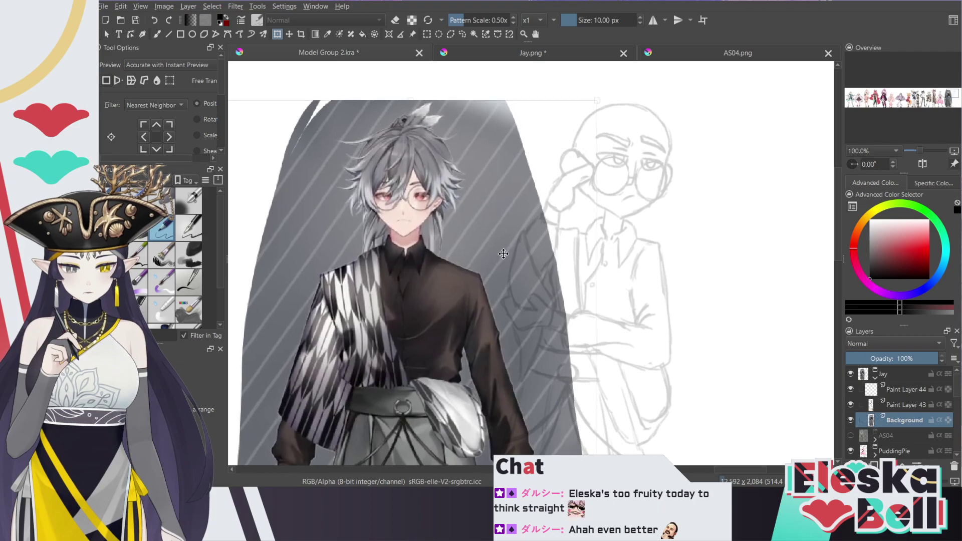
# Sketch a pointed central fringe lock over the bald sketch's forehead with the 10 px brush on the Background layer
pyautogui.click(158, 35)
pyautogui.moveTo(954, 99); pyautogui.dragTo(953, 94)
pyautogui.press('+')
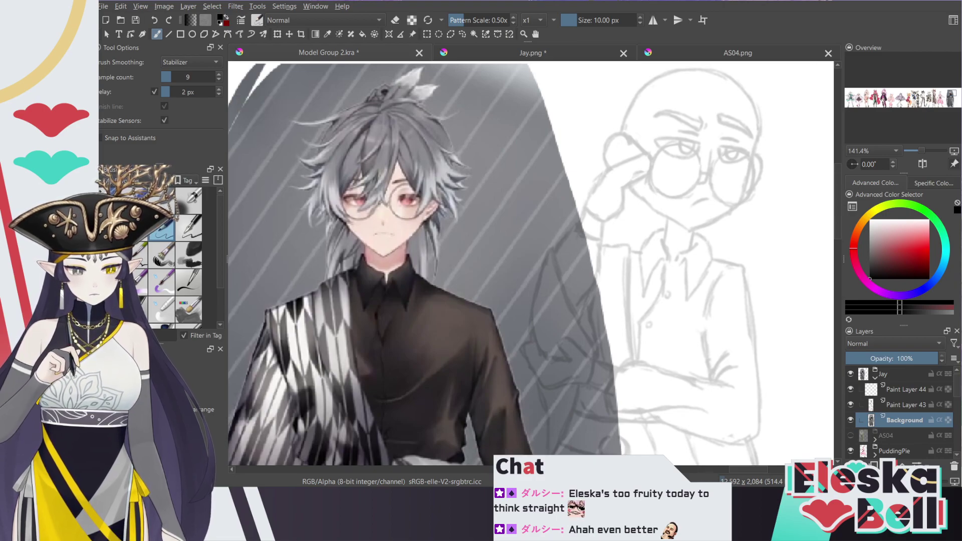
pyautogui.moveTo(752, 469); pyautogui.dragTo(753, 469)
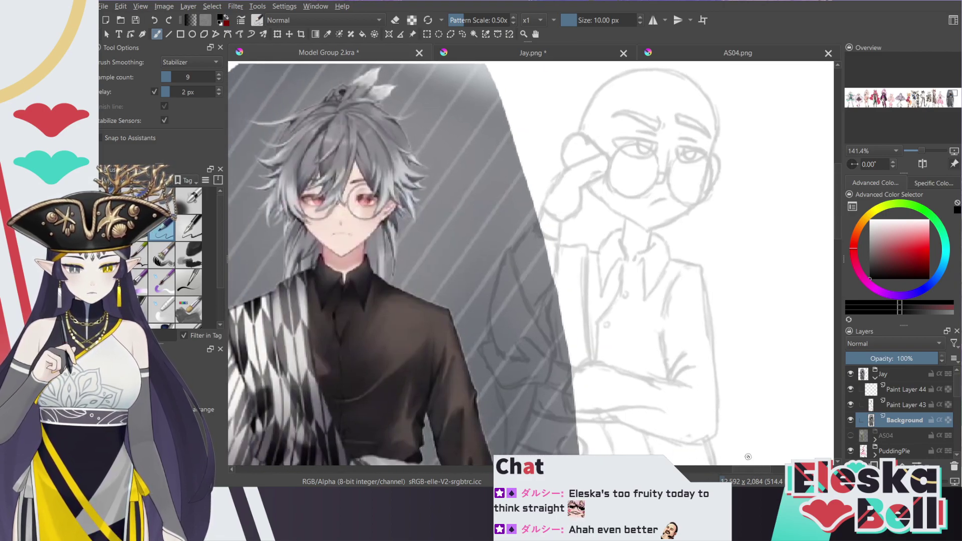
pyautogui.scroll(3, 838, 183)
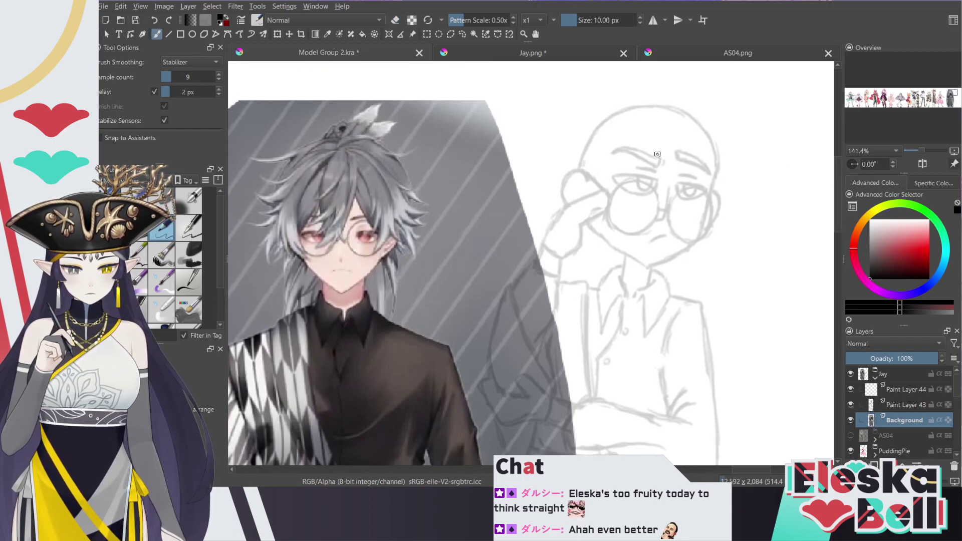
pyautogui.moveTo(679, 114)
pyautogui.mouseDown()
pyautogui.moveTo(677, 167)
pyautogui.moveTo(643, 201)
pyautogui.moveTo(654, 173)
pyautogui.moveTo(643, 151)
pyautogui.moveTo(653, 110)
pyautogui.moveTo(648, 124)
pyautogui.mouseUp()
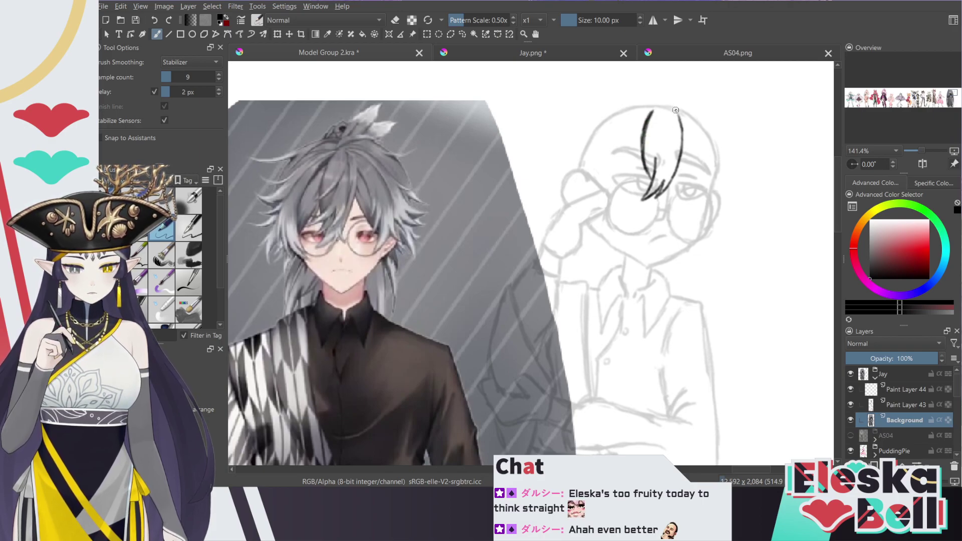
pyautogui.moveTo(675, 110); pyautogui.dragTo(682, 129)
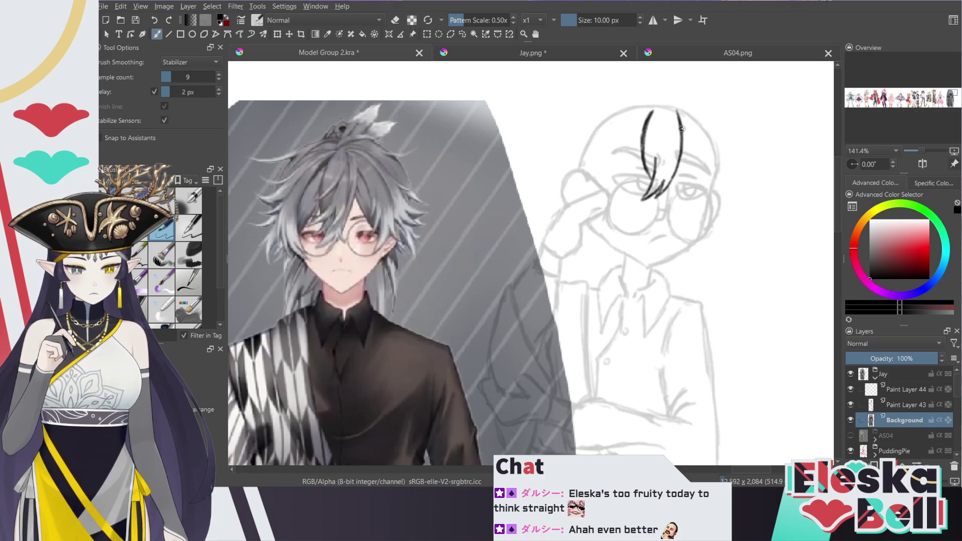
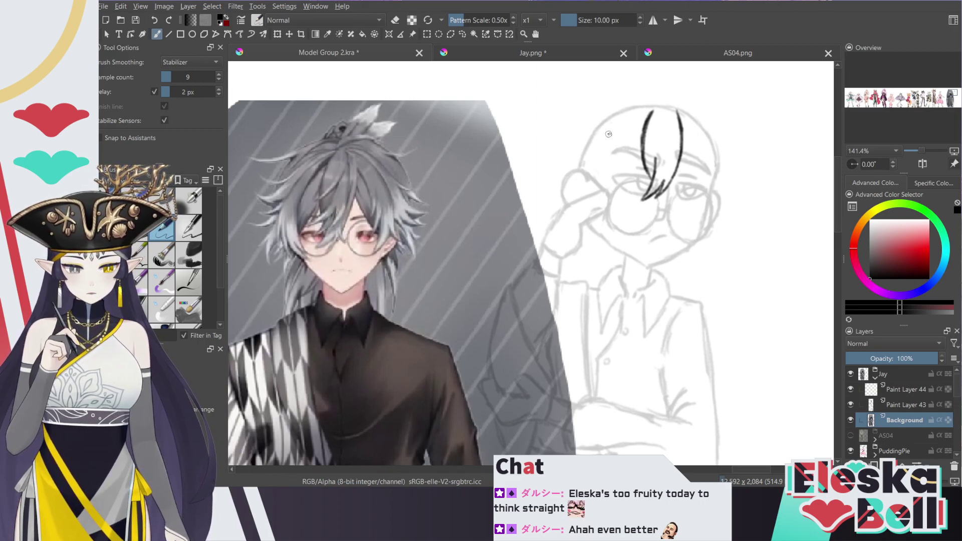
# Sketch a long fringe strand curving from the hair parting down the left side of the face beside the glasses
pyautogui.moveTo(599, 159); pyautogui.dragTo(597, 175)
pyautogui.hotkey('ctrl', 'z')
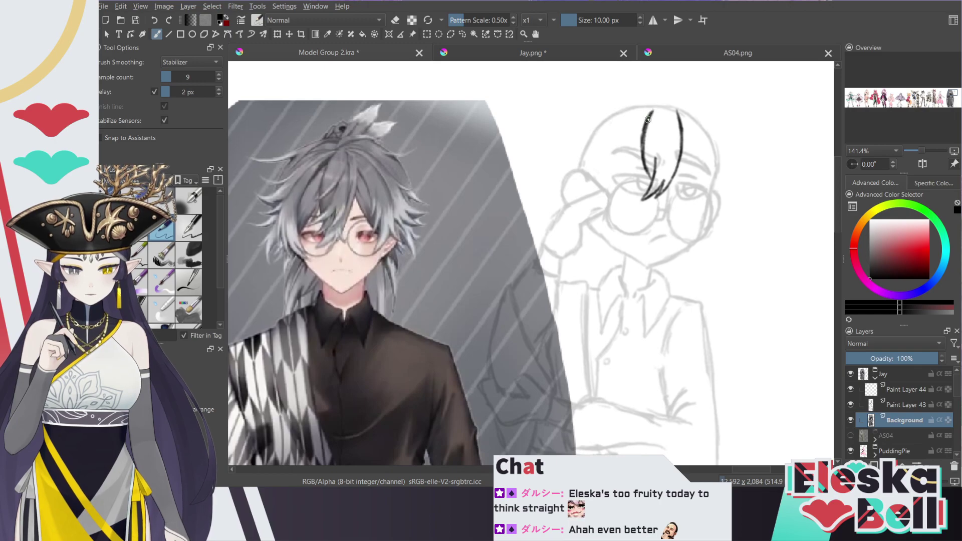
pyautogui.moveTo(652, 110)
pyautogui.mouseDown()
pyautogui.moveTo(595, 156)
pyautogui.moveTo(585, 193)
pyautogui.moveTo(592, 163)
pyautogui.moveTo(635, 118)
pyautogui.moveTo(597, 156)
pyautogui.moveTo(587, 182)
pyautogui.moveTo(595, 218)
pyautogui.moveTo(591, 172)
pyautogui.moveTo(607, 140)
pyautogui.mouseUp()
pyautogui.press('e')
pyautogui.press('e')
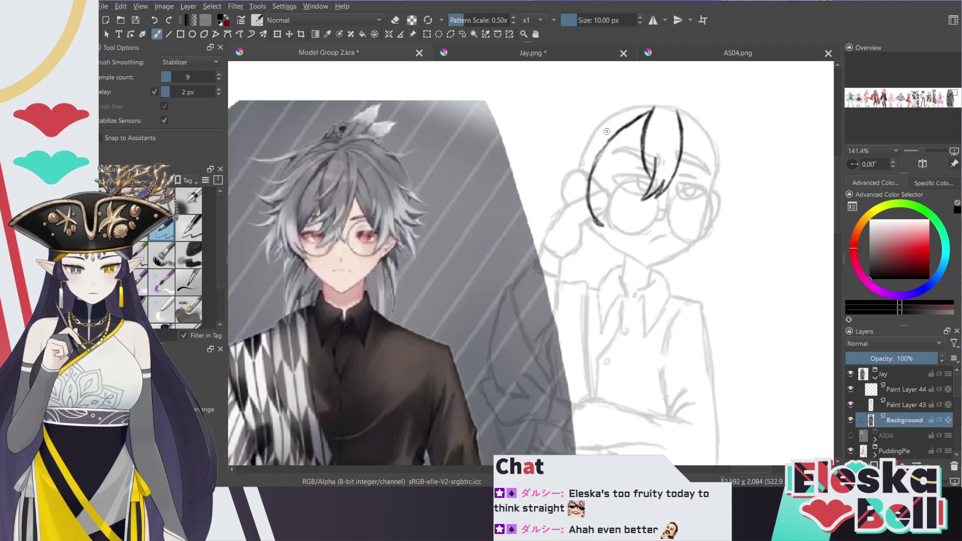
# Rework the left strand's tip and sketch the outer left hair contour from the crown down to it
pyautogui.hotkey('ctrl', 'z')
pyautogui.moveTo(592, 209)
pyautogui.mouseDown()
pyautogui.moveTo(604, 234)
pyautogui.moveTo(576, 207)
pyautogui.moveTo(606, 233)
pyautogui.moveTo(587, 229)
pyautogui.moveTo(566, 183)
pyautogui.moveTo(575, 146)
pyautogui.moveTo(601, 115)
pyautogui.moveTo(650, 105)
pyautogui.moveTo(610, 104)
pyautogui.moveTo(579, 133)
pyautogui.mouseUp()
pyautogui.press('e')
pyautogui.press('e')
pyautogui.moveTo(645, 104)
pyautogui.mouseDown()
pyautogui.moveTo(610, 106)
pyautogui.moveTo(577, 140)
pyautogui.mouseUp()
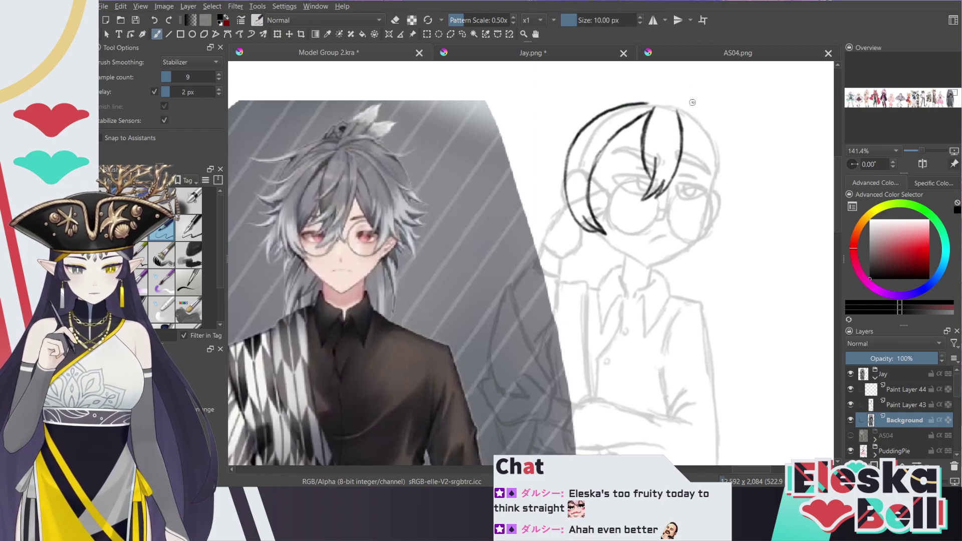
# Sketch jagged fringe locks over the right eye and the hair contour down the right side of the head
pyautogui.moveTo(678, 106); pyautogui.dragTo(694, 103)
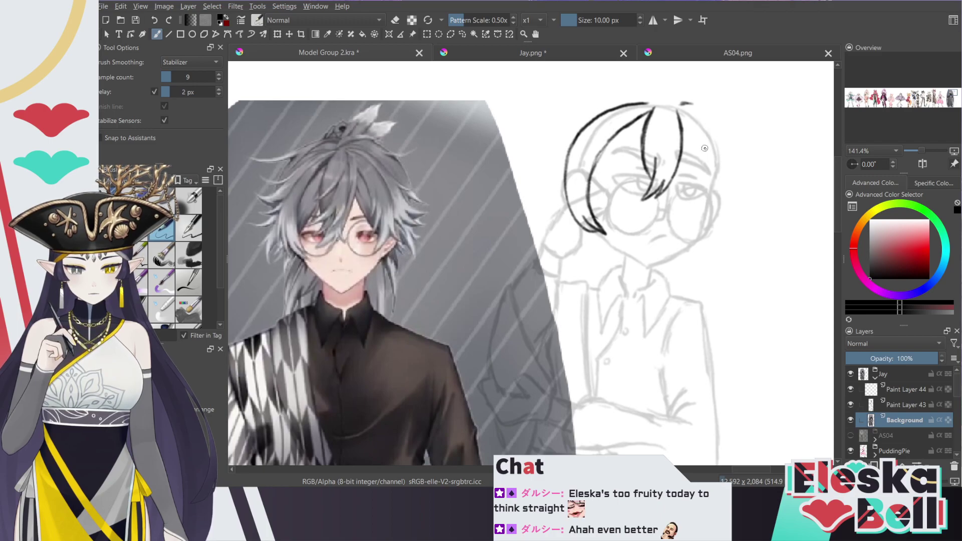
pyautogui.moveTo(701, 140)
pyautogui.mouseDown()
pyautogui.moveTo(703, 187)
pyautogui.moveTo(717, 166)
pyautogui.moveTo(691, 235)
pyautogui.moveTo(710, 199)
pyautogui.moveTo(701, 232)
pyautogui.moveTo(725, 194)
pyautogui.moveTo(698, 234)
pyautogui.mouseUp()
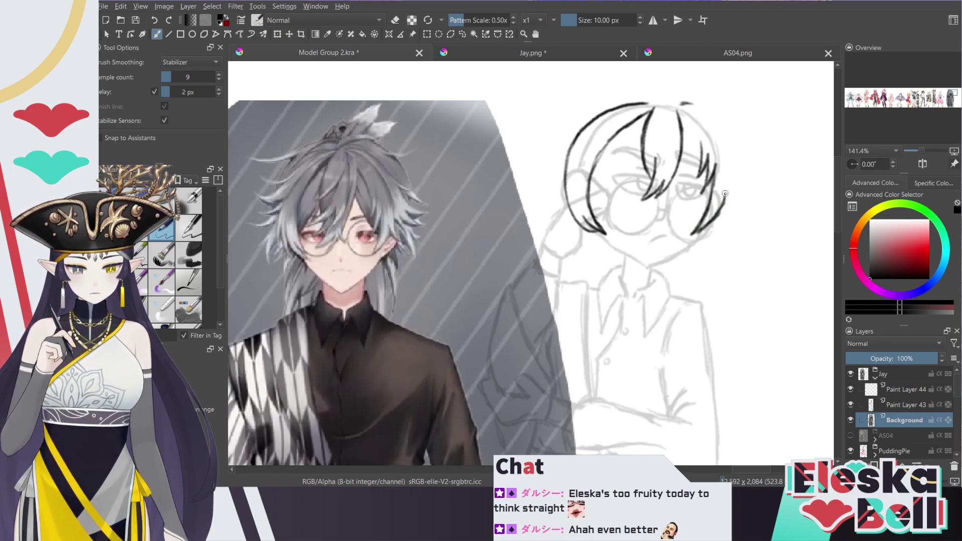
pyautogui.moveTo(724, 204)
pyautogui.mouseDown()
pyautogui.moveTo(737, 214)
pyautogui.moveTo(722, 131)
pyautogui.moveTo(703, 109)
pyautogui.moveTo(725, 140)
pyautogui.moveTo(731, 196)
pyautogui.mouseUp()
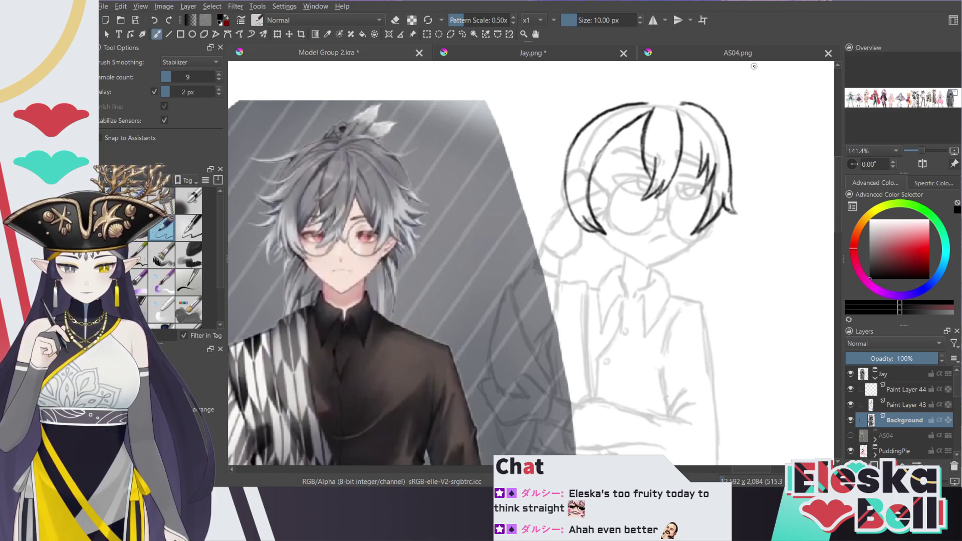
# Sketch the outer hair outline from the crown down the right side, ending in spiky flicked tips
pyautogui.moveTo(682, 103)
pyautogui.mouseDown()
pyautogui.moveTo(727, 110)
pyautogui.moveTo(767, 177)
pyautogui.mouseUp()
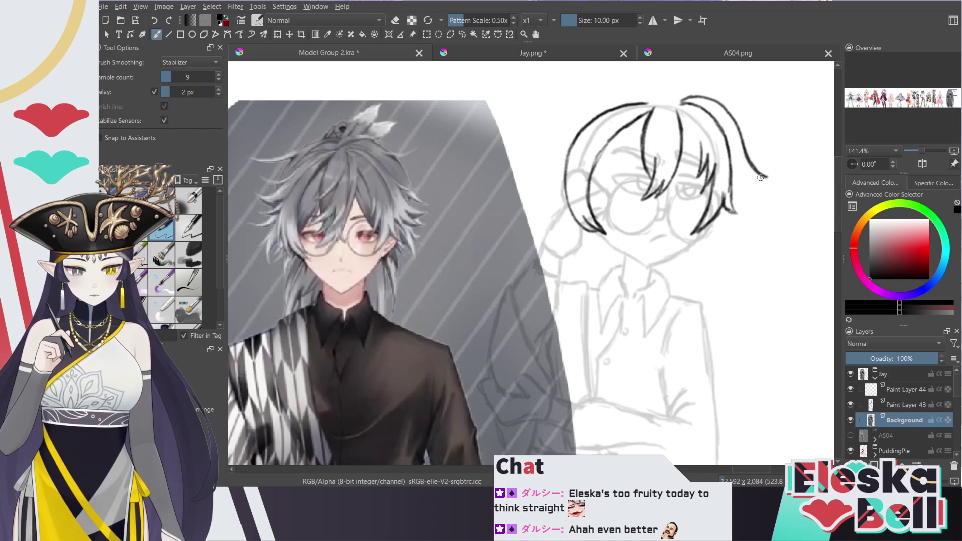
pyautogui.moveTo(744, 171); pyautogui.dragTo(770, 188)
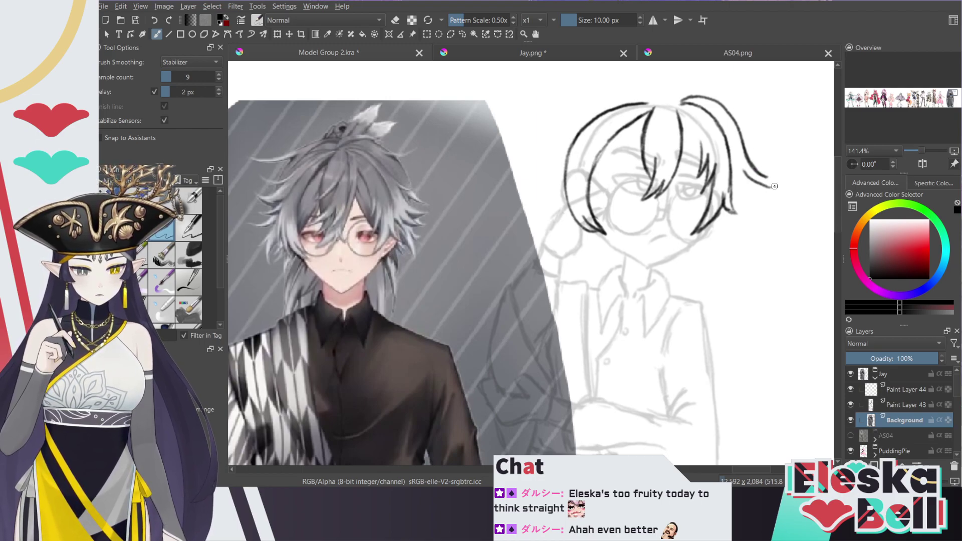
pyautogui.hotkey('ctrl', 'z')
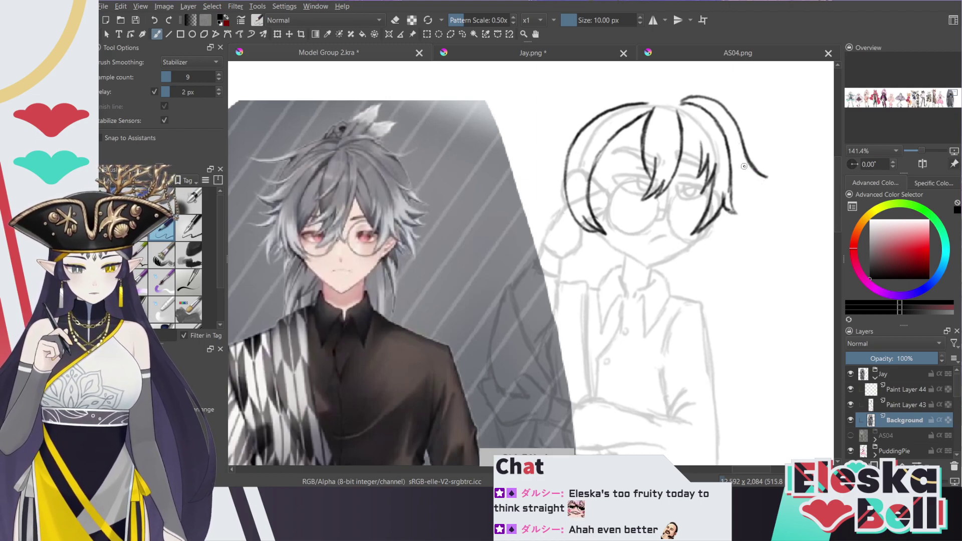
pyautogui.moveTo(759, 194)
pyautogui.mouseDown()
pyautogui.moveTo(745, 195)
pyautogui.moveTo(750, 206)
pyautogui.moveTo(734, 195)
pyautogui.moveTo(770, 188)
pyautogui.moveTo(758, 179)
pyautogui.moveTo(765, 181)
pyautogui.mouseUp()
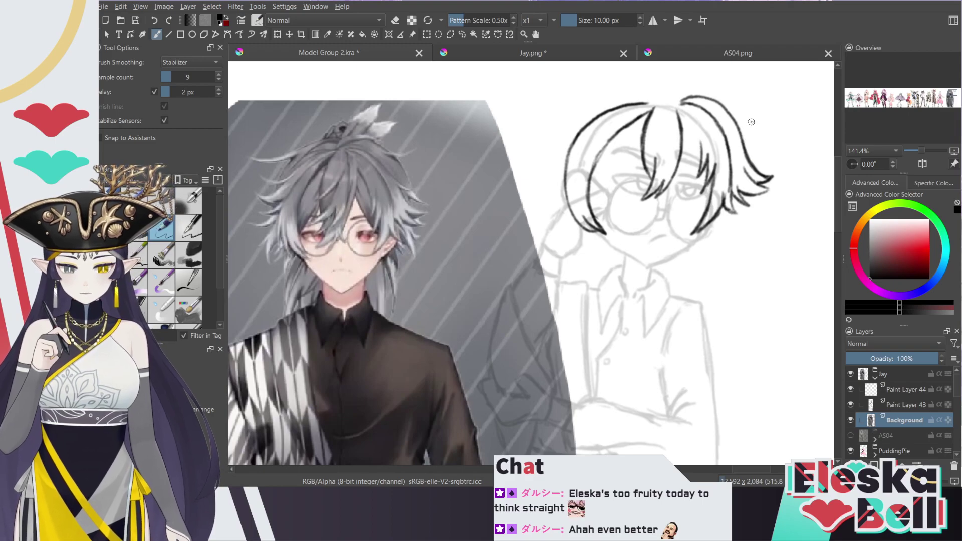
# Consult the hair in the Jay.png reference and sketch the crown outline over the top left of the head
pyautogui.click(560, 47)
pyautogui.moveTo(910, 98); pyautogui.dragTo(913, 88)
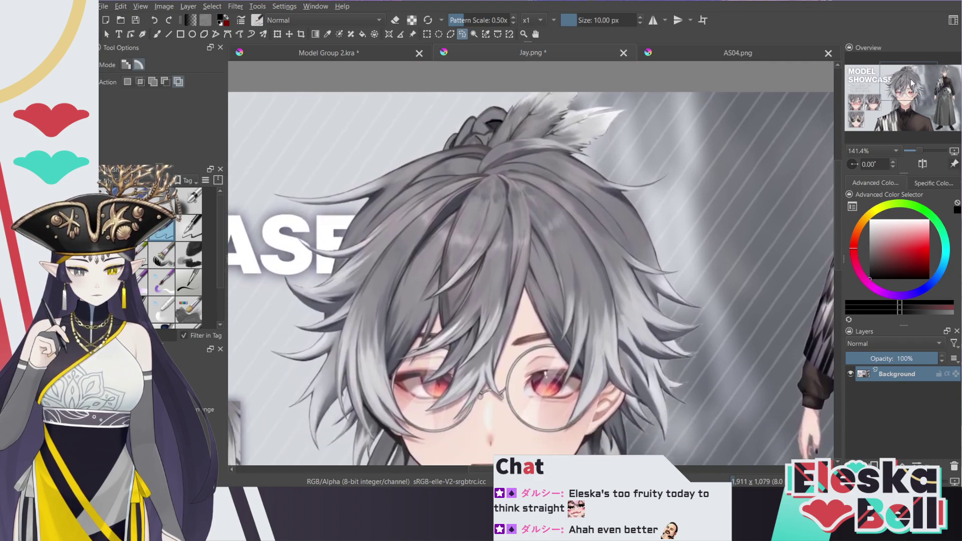
pyautogui.click(402, 48)
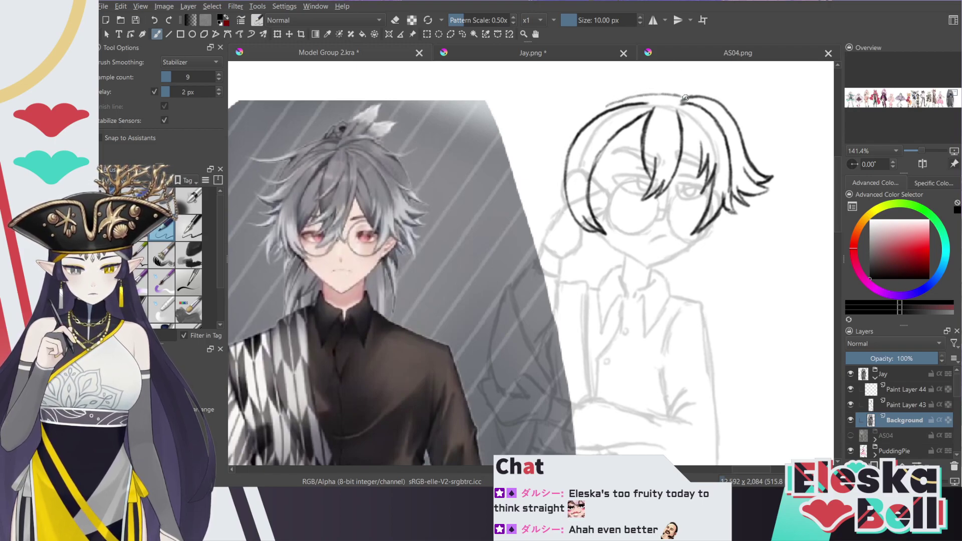
pyautogui.moveTo(678, 95)
pyautogui.mouseDown()
pyautogui.moveTo(629, 95)
pyautogui.moveTo(598, 107)
pyautogui.mouseUp()
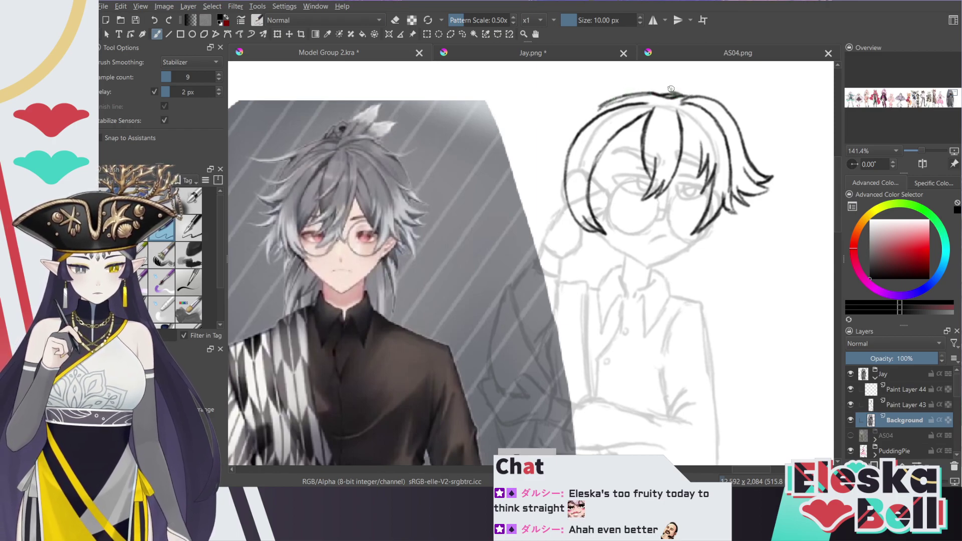
pyautogui.press('e')
pyautogui.moveTo(611, 103)
pyautogui.mouseDown()
pyautogui.moveTo(643, 94)
pyautogui.moveTo(600, 107)
pyautogui.mouseUp()
pyautogui.press('/')
pyautogui.moveTo(653, 93)
pyautogui.mouseDown()
pyautogui.moveTo(614, 95)
pyautogui.moveTo(588, 111)
pyautogui.mouseUp()
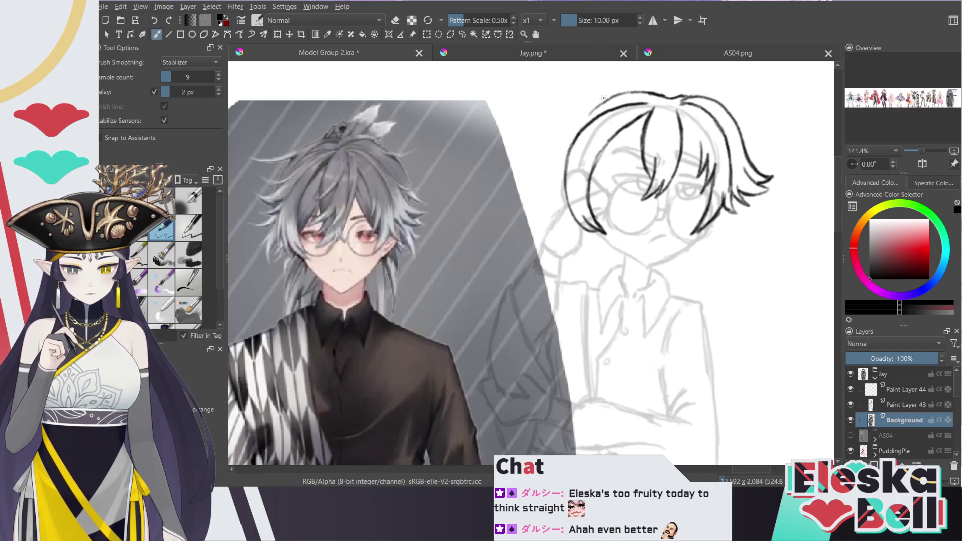
# Extend the hair outline on the left side into an outward flicked lock with a smaller pointed tip below it
pyautogui.moveTo(572, 146)
pyautogui.mouseDown()
pyautogui.moveTo(583, 119)
pyautogui.moveTo(573, 140)
pyautogui.moveTo(610, 101)
pyautogui.mouseUp()
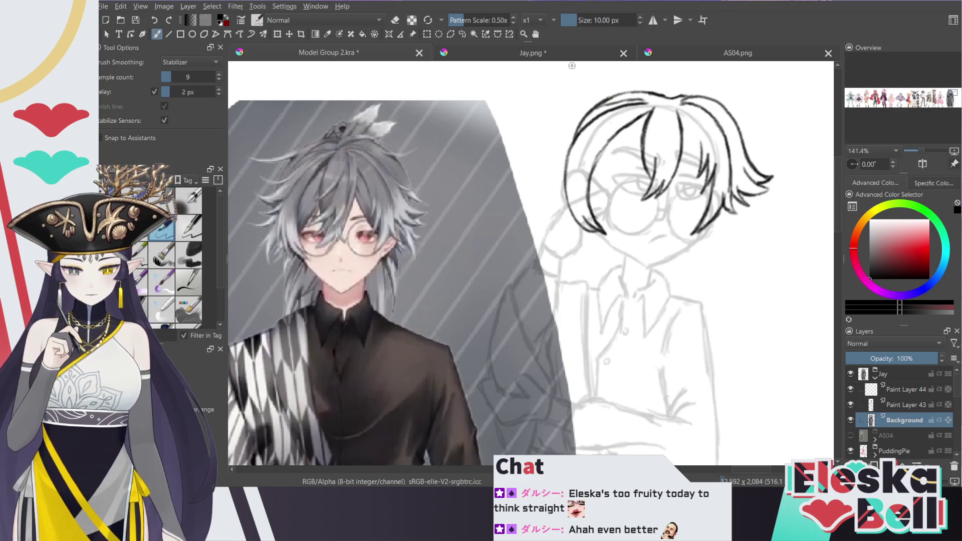
pyautogui.moveTo(587, 113)
pyautogui.mouseDown()
pyautogui.moveTo(538, 125)
pyautogui.moveTo(553, 150)
pyautogui.moveTo(544, 138)
pyautogui.moveTo(557, 148)
pyautogui.moveTo(580, 137)
pyautogui.moveTo(560, 148)
pyautogui.moveTo(539, 129)
pyautogui.mouseUp()
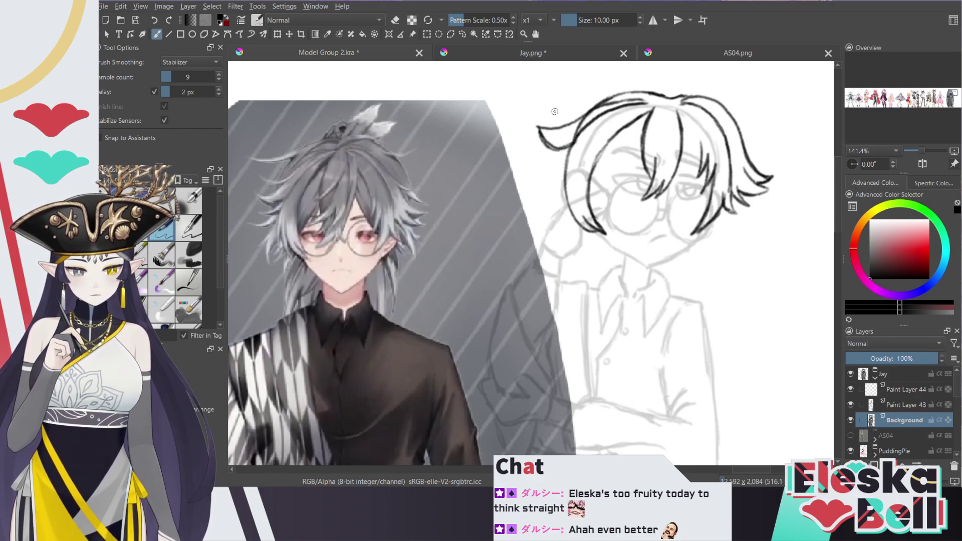
pyautogui.press('e')
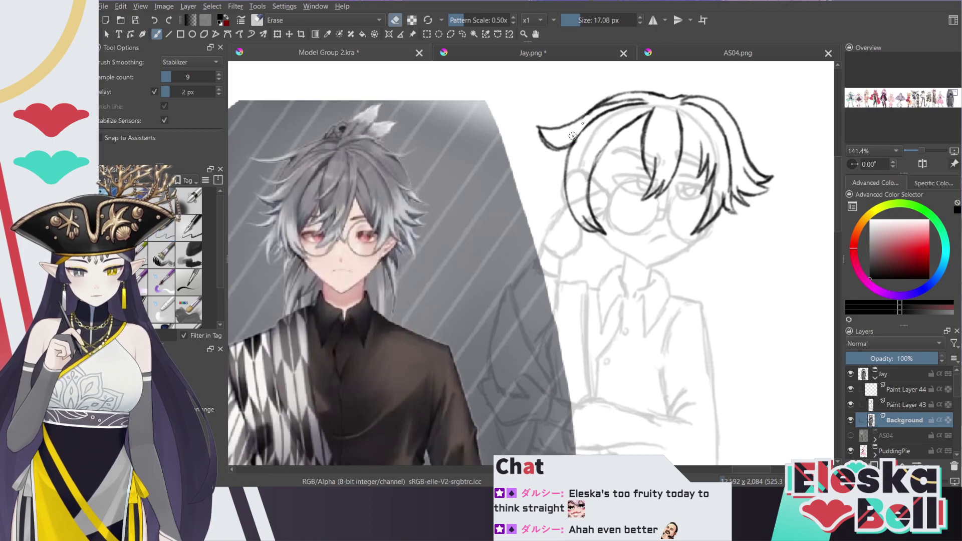
pyautogui.press('e')
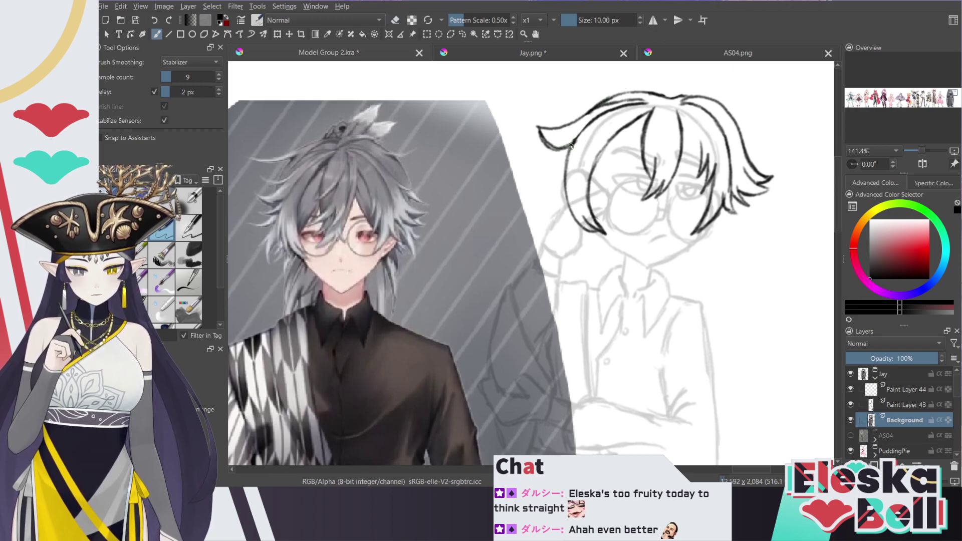
pyautogui.moveTo(570, 144)
pyautogui.mouseDown()
pyautogui.moveTo(545, 159)
pyautogui.moveTo(566, 159)
pyautogui.moveTo(582, 133)
pyautogui.mouseUp()
pyautogui.press('e')
pyautogui.press('e')
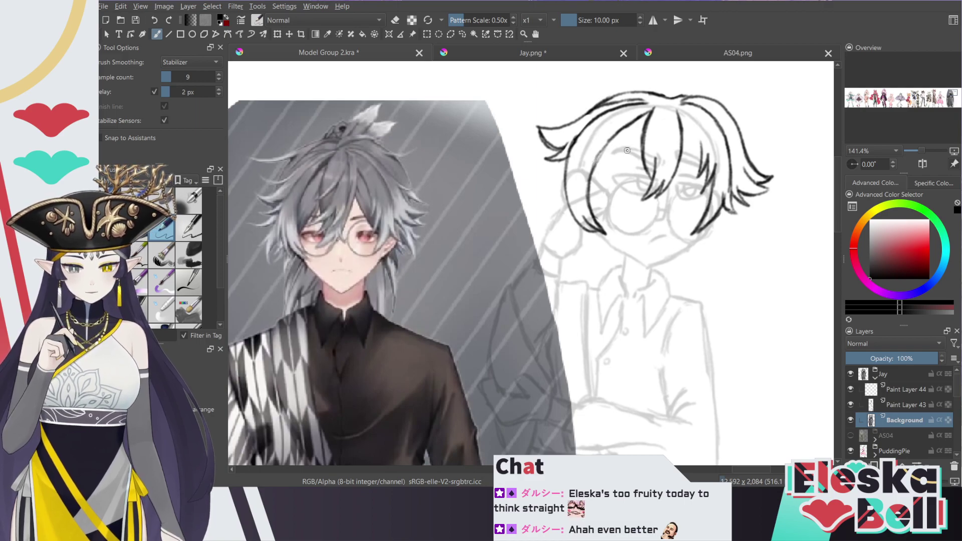
# Compare the hair with the Jay.png reference and erase the raised crown outline around the parting
pyautogui.click(570, 52)
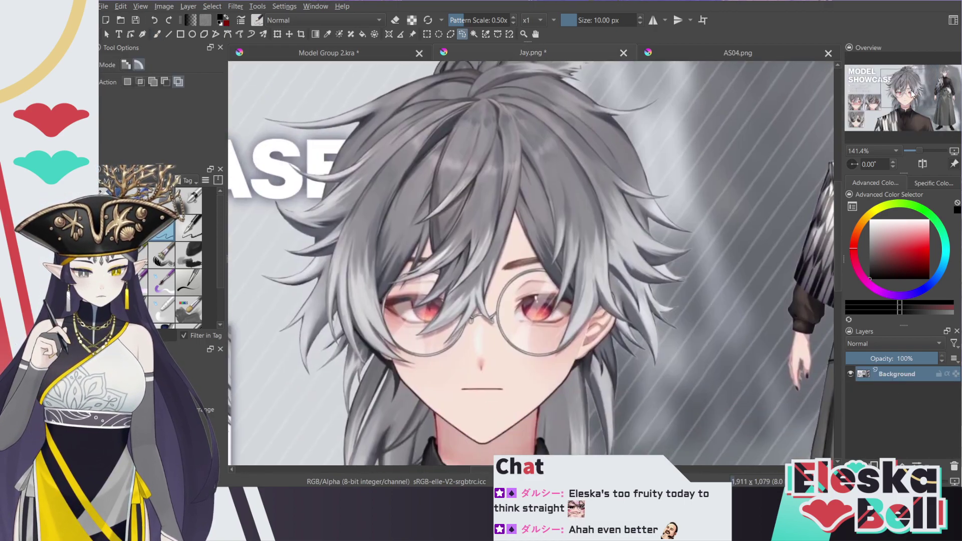
pyautogui.moveTo(913, 94)
pyautogui.mouseDown()
pyautogui.moveTo(912, 104)
pyautogui.moveTo(927, 103)
pyautogui.moveTo(911, 90)
pyautogui.mouseUp()
pyautogui.click(380, 54)
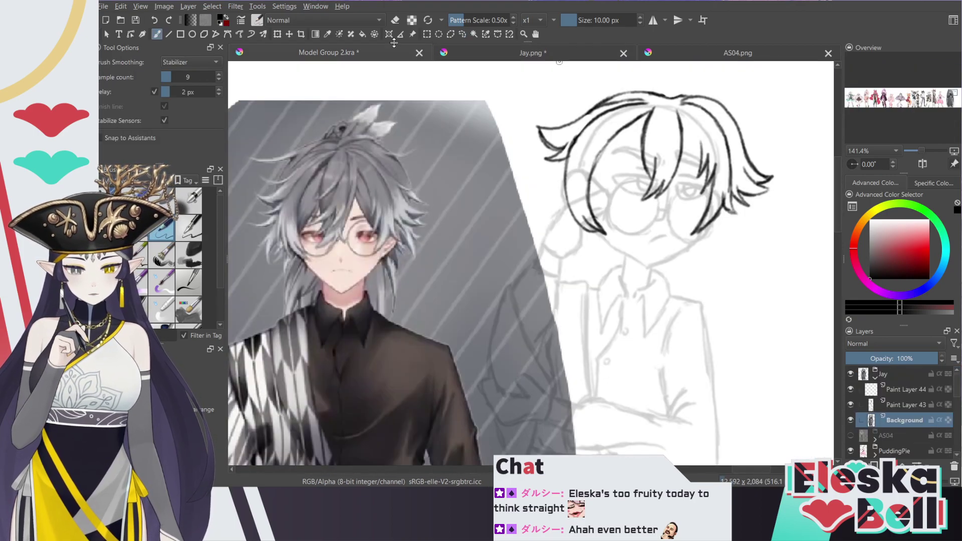
pyautogui.press('e')
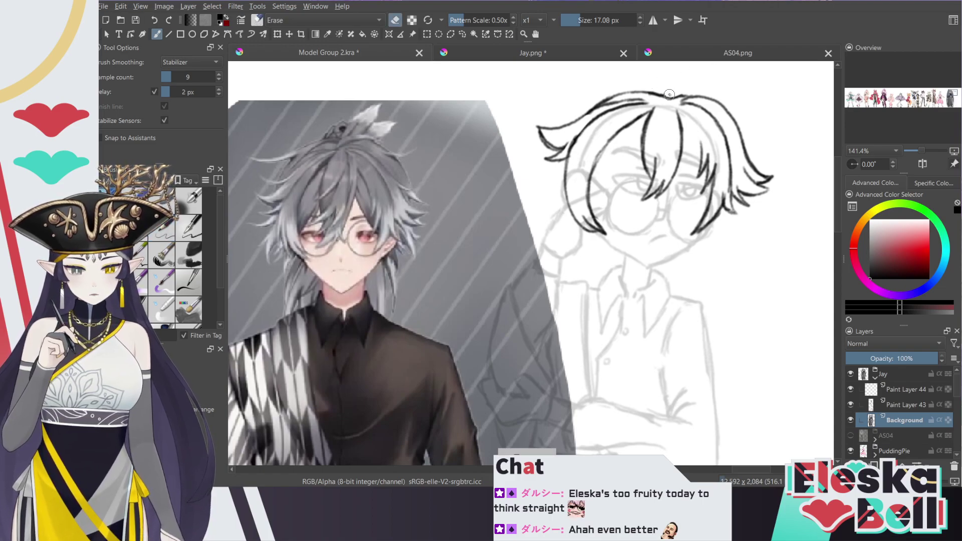
pyautogui.moveTo(669, 94)
pyautogui.mouseDown()
pyautogui.moveTo(680, 93)
pyautogui.moveTo(621, 91)
pyautogui.mouseUp()
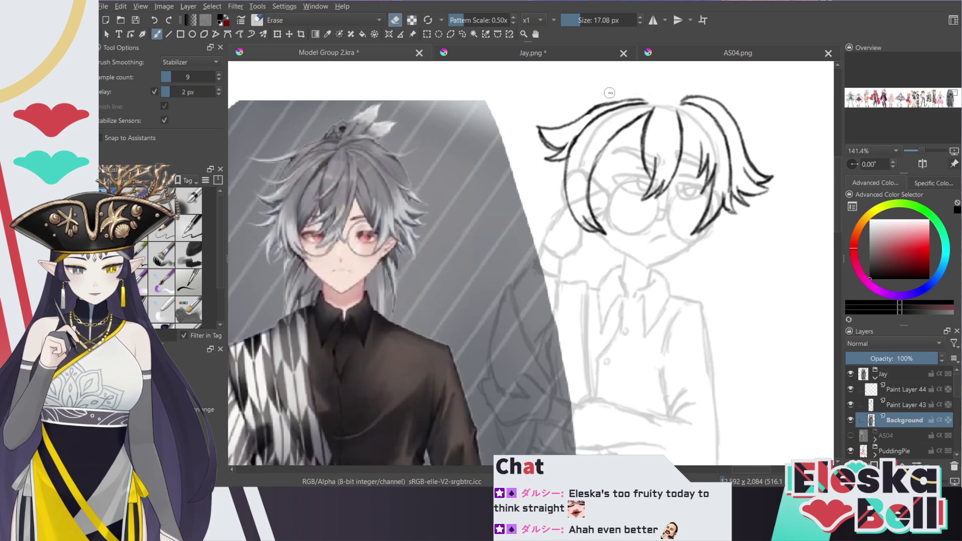
# Redraw the left crown outline with a downward curl into the parting and sketch a central fringe strand falling from it
pyautogui.press('e')
pyautogui.press('e')
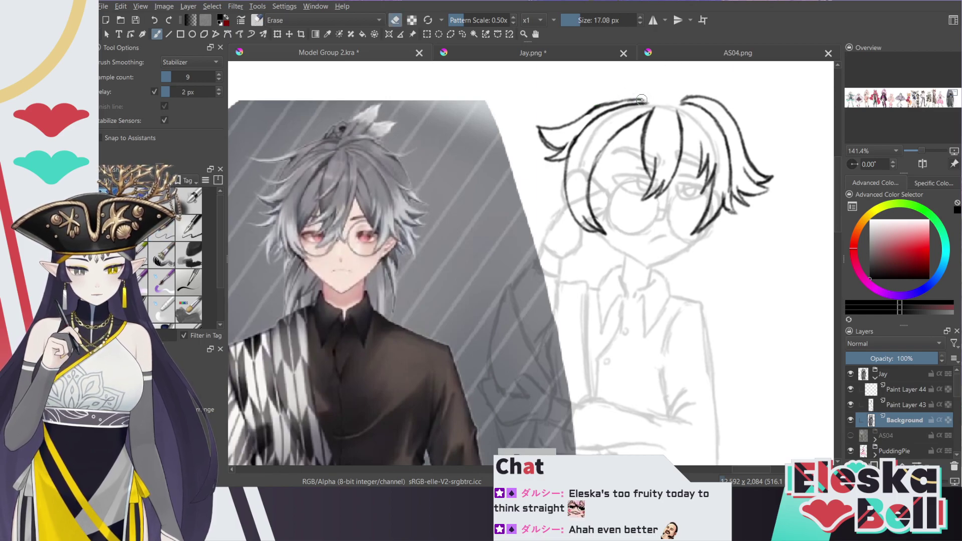
pyautogui.press('e')
pyautogui.moveTo(643, 100); pyautogui.dragTo(613, 97)
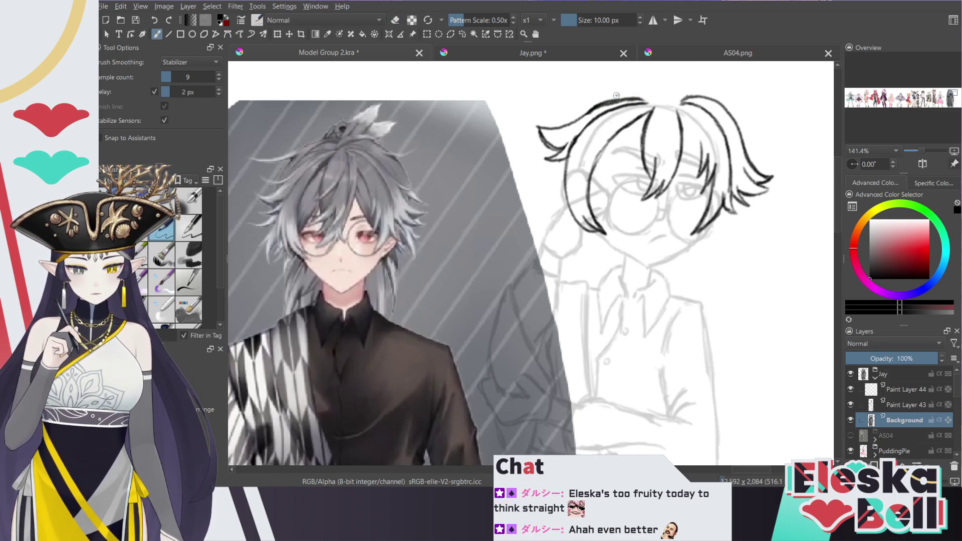
pyautogui.press('e')
pyautogui.moveTo(571, 125)
pyautogui.mouseDown()
pyautogui.moveTo(619, 99)
pyautogui.moveTo(660, 99)
pyautogui.mouseUp()
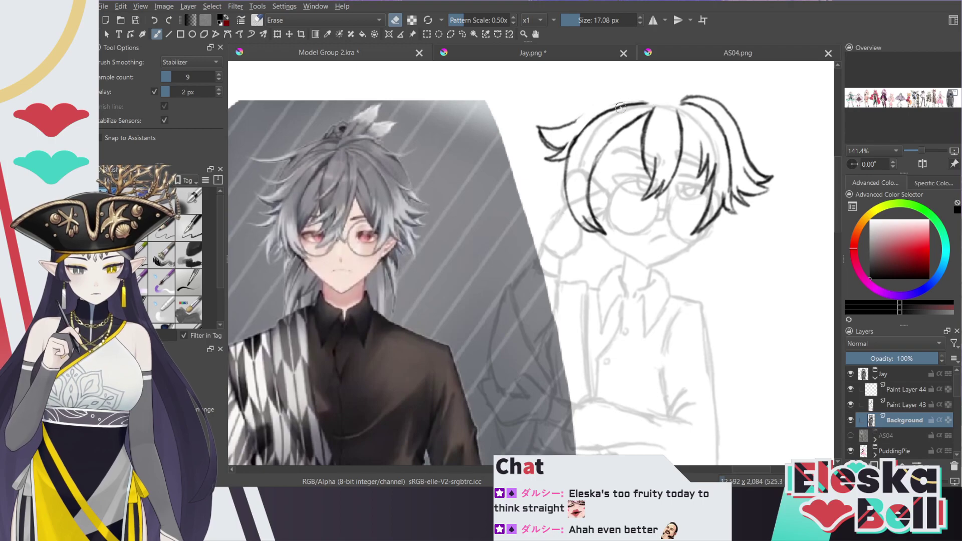
pyautogui.press('e')
pyautogui.moveTo(572, 125)
pyautogui.mouseDown()
pyautogui.moveTo(630, 97)
pyautogui.moveTo(656, 106)
pyautogui.mouseUp()
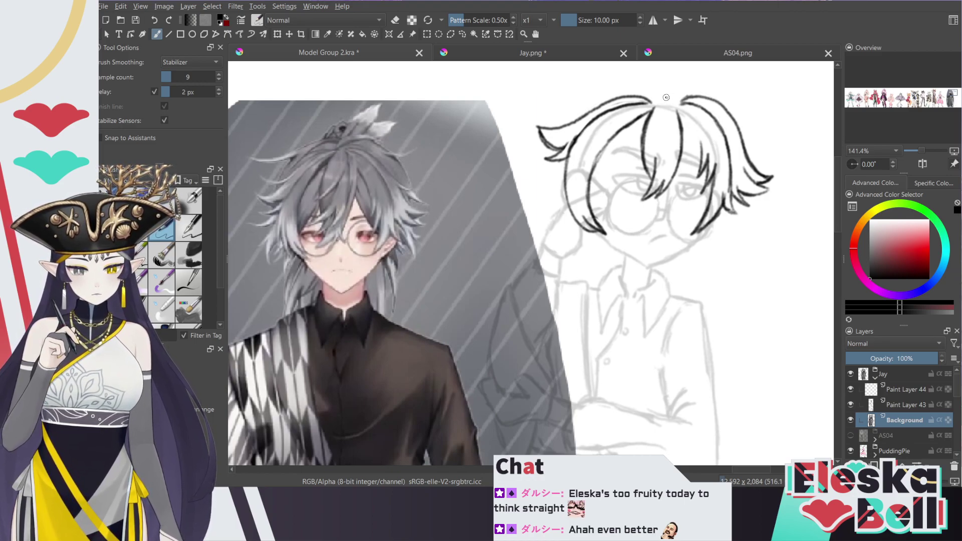
pyautogui.moveTo(666, 98)
pyautogui.mouseDown()
pyautogui.moveTo(681, 124)
pyautogui.moveTo(672, 171)
pyautogui.mouseUp()
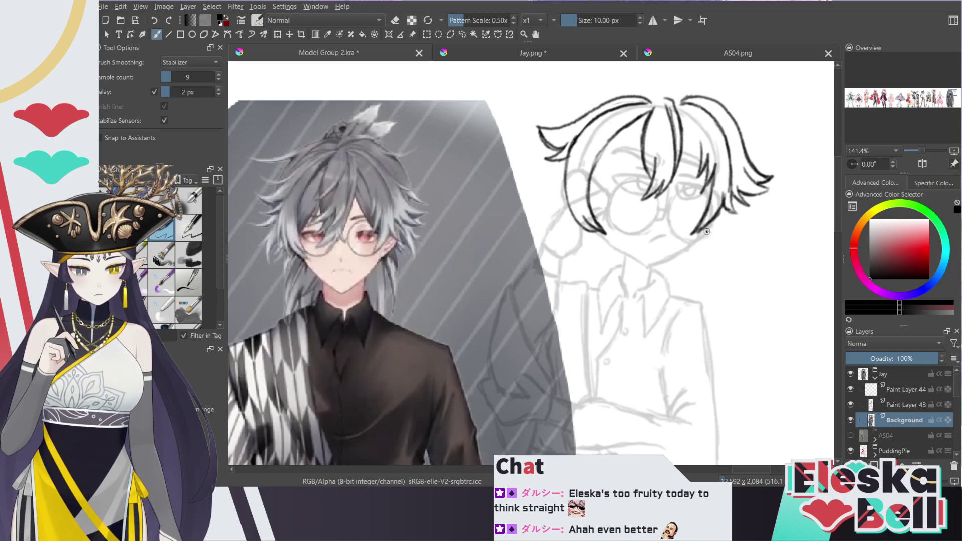
pyautogui.moveTo(710, 221)
pyautogui.mouseDown()
pyautogui.moveTo(716, 280)
pyautogui.moveTo(707, 307)
pyautogui.moveTo(696, 244)
pyautogui.moveTo(708, 306)
pyautogui.mouseUp()
pyautogui.press('e')
pyautogui.moveTo(712, 270)
pyautogui.mouseDown()
pyautogui.moveTo(703, 258)
pyautogui.moveTo(715, 268)
pyautogui.moveTo(707, 306)
pyautogui.mouseUp()
pyautogui.press('/')
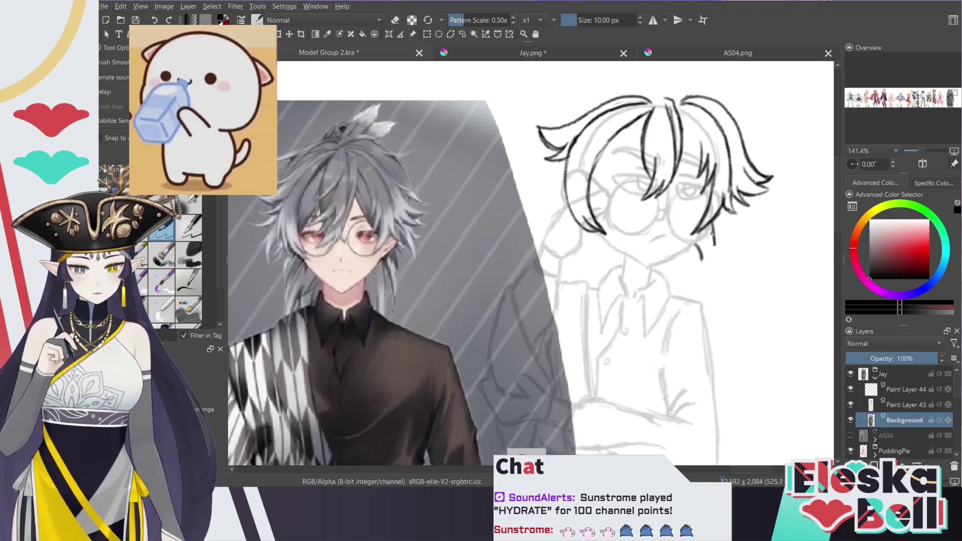
pyautogui.moveTo(713, 233); pyautogui.dragTo(712, 308)
pyautogui.moveTo(700, 252); pyautogui.dragTo(709, 304)
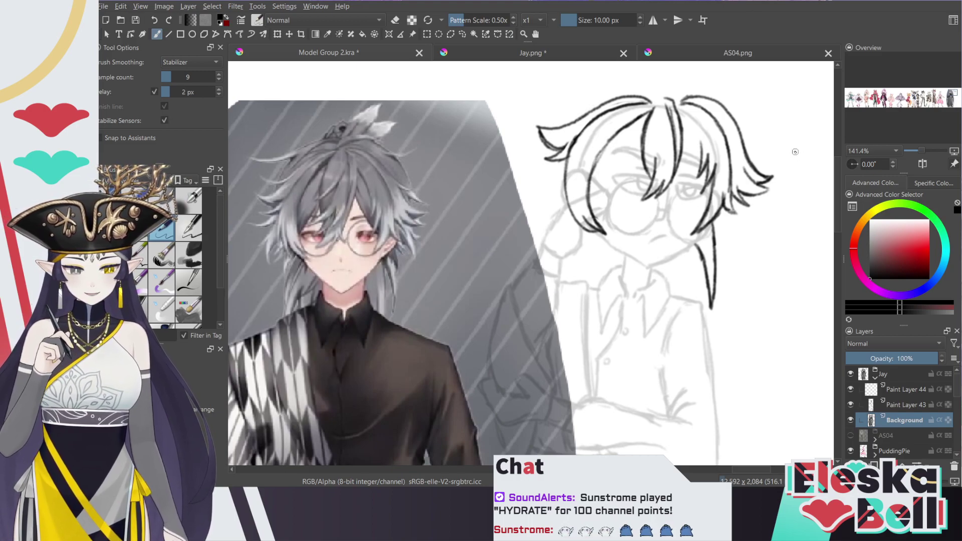
pyautogui.press('e')
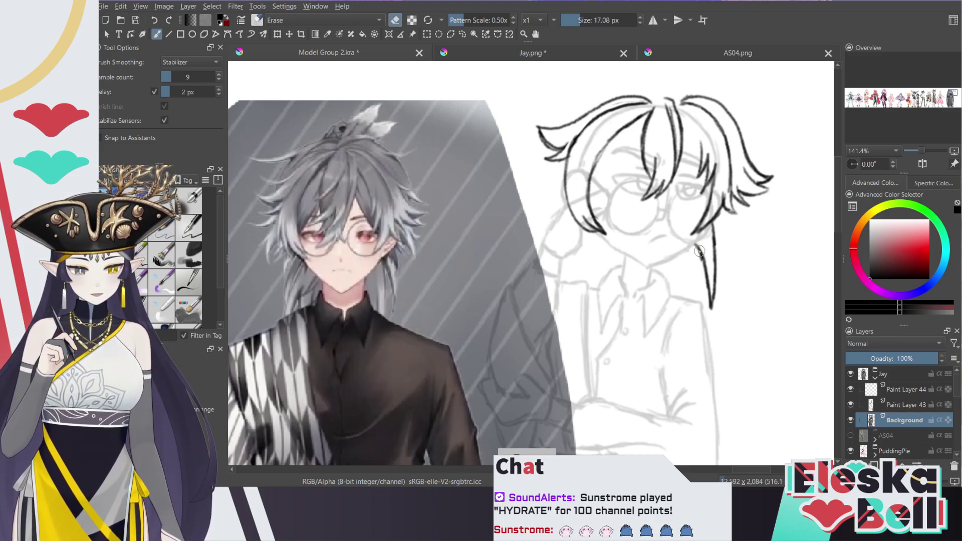
pyautogui.moveTo(700, 254); pyautogui.dragTo(710, 310)
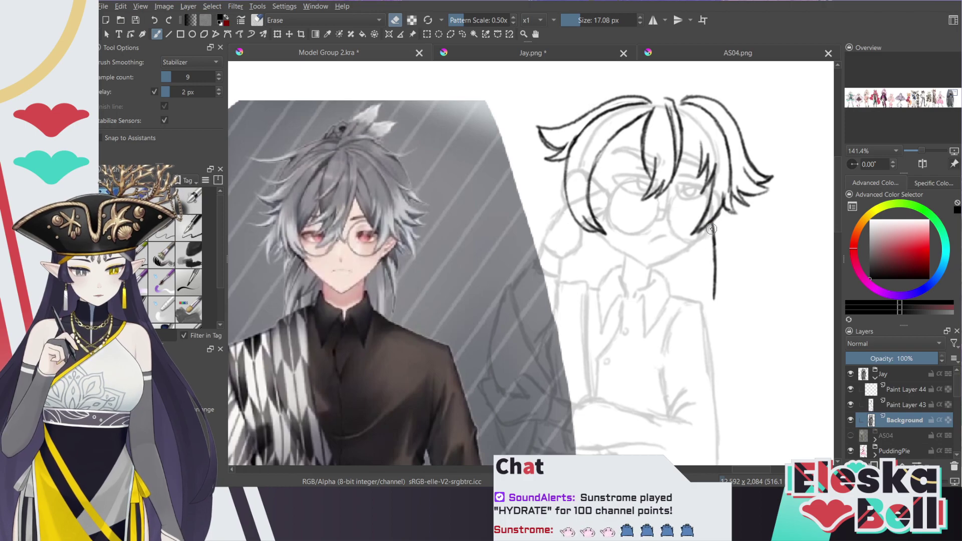
pyautogui.moveTo(713, 227); pyautogui.dragTo(714, 311)
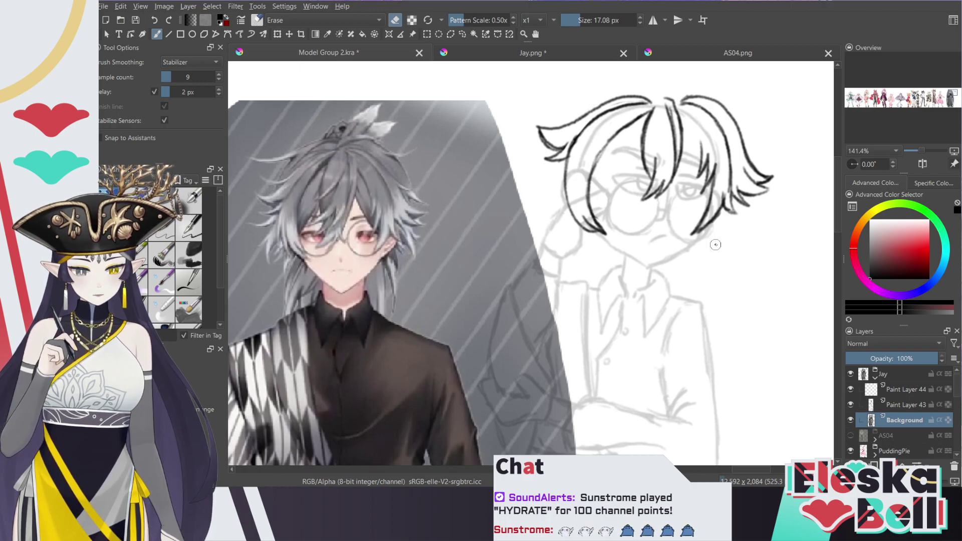
# Sketch a long tapered strand behind the right side of the jaw, curving down to a point at the shoulder
pyautogui.press('e')
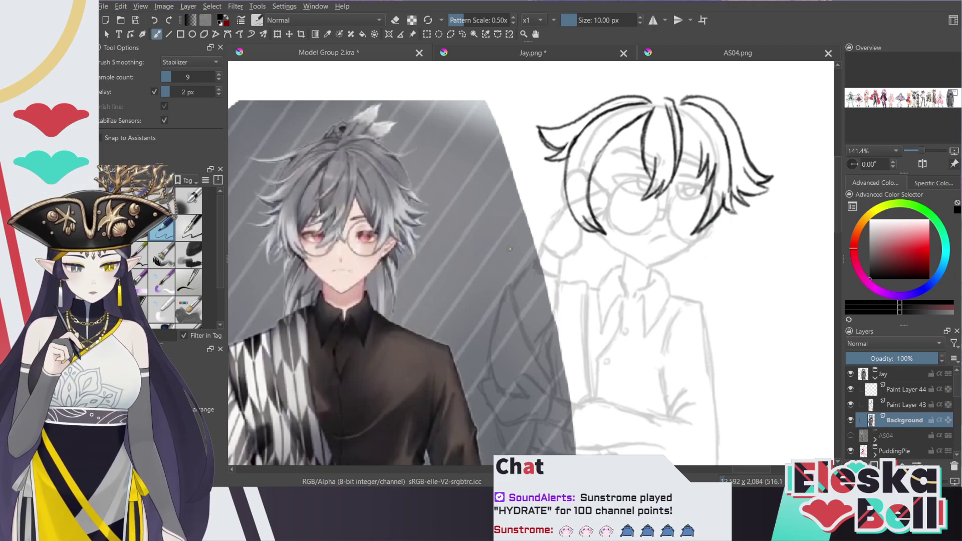
pyautogui.moveTo(715, 218); pyautogui.dragTo(718, 245)
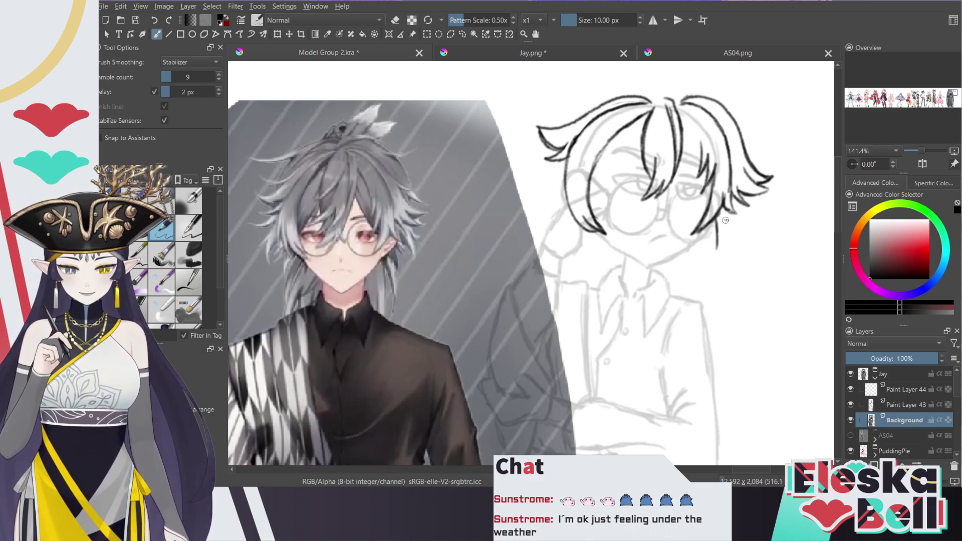
pyautogui.moveTo(716, 228); pyautogui.dragTo(707, 294)
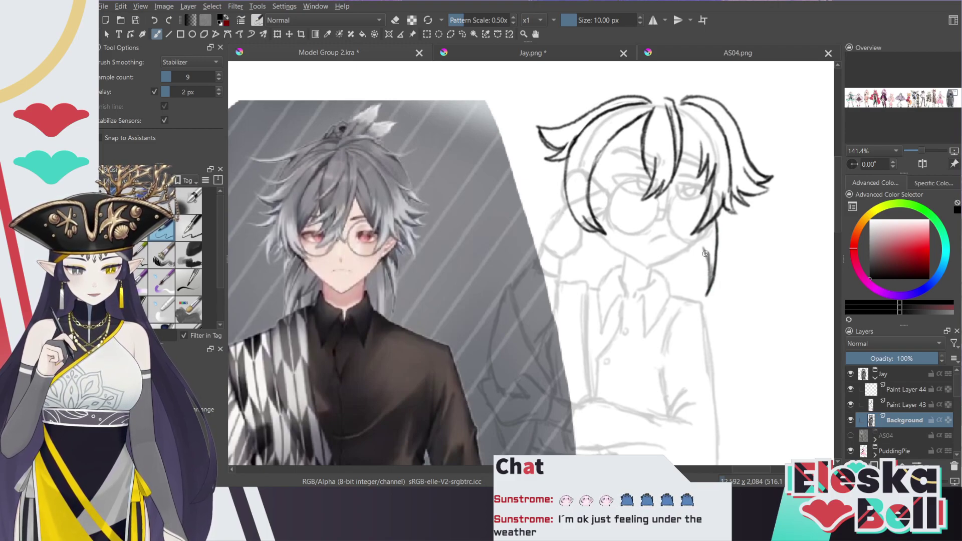
pyautogui.moveTo(702, 244); pyautogui.dragTo(708, 295)
pyautogui.press('e')
pyautogui.hotkey('ctrl', 'z')
pyautogui.moveTo(708, 251); pyautogui.dragTo(710, 271)
pyautogui.press('e')
pyautogui.hotkey('ctrl', 'shift', 'z')
pyautogui.hotkey('ctrl', 'z')
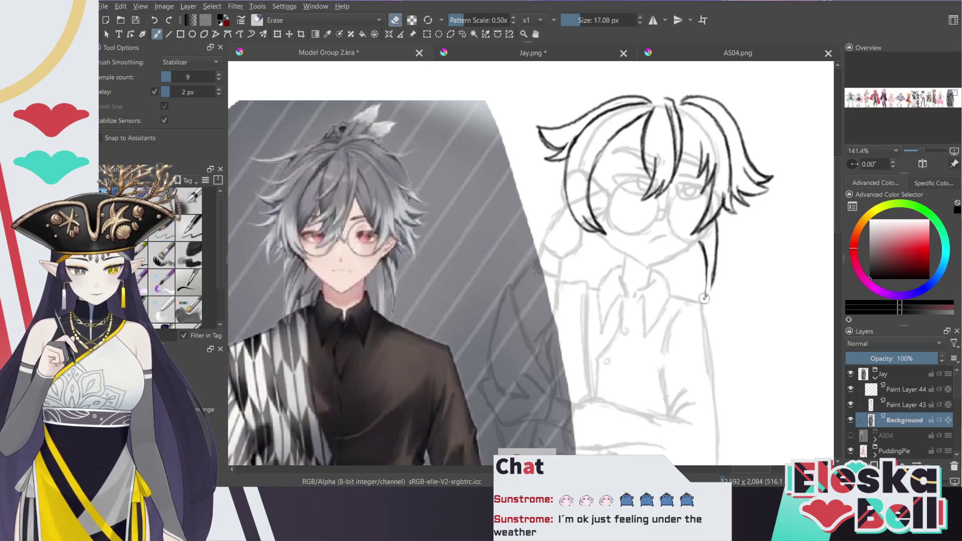
pyautogui.moveTo(705, 299); pyautogui.dragTo(715, 258)
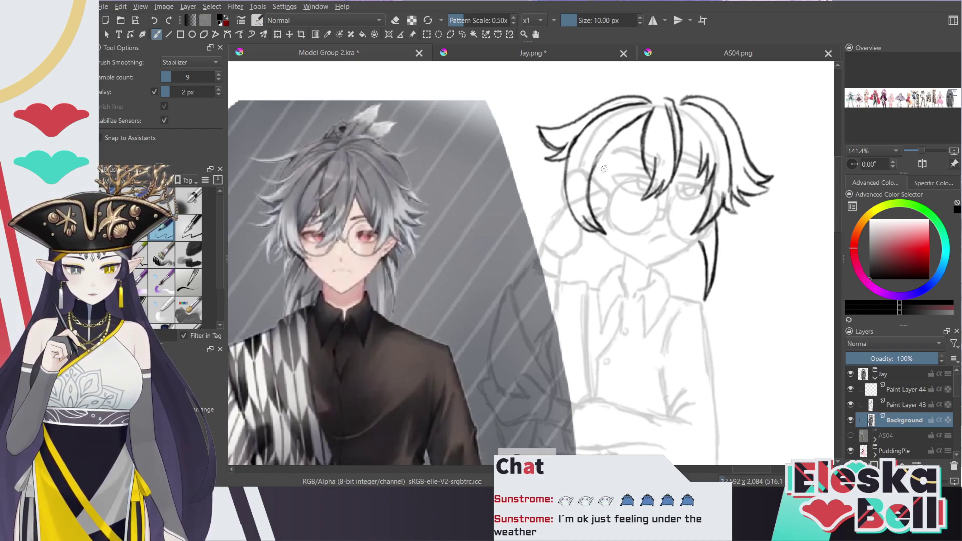
# Reshape the left fringe with inner strands sweeping from the parting across the brow and split tips beside the glasses
pyautogui.press('e')
pyautogui.press('e')
pyautogui.moveTo(631, 156)
pyautogui.mouseDown()
pyautogui.moveTo(635, 149)
pyautogui.moveTo(618, 171)
pyautogui.moveTo(630, 146)
pyautogui.mouseUp()
pyautogui.moveTo(604, 177)
pyautogui.mouseDown()
pyautogui.moveTo(623, 156)
pyautogui.moveTo(594, 177)
pyautogui.moveTo(604, 230)
pyautogui.moveTo(590, 178)
pyautogui.moveTo(636, 119)
pyautogui.moveTo(596, 181)
pyautogui.moveTo(599, 218)
pyautogui.moveTo(598, 201)
pyautogui.moveTo(615, 237)
pyautogui.moveTo(580, 222)
pyautogui.moveTo(594, 235)
pyautogui.moveTo(585, 216)
pyautogui.mouseUp()
pyautogui.press('/')
pyautogui.press('/')
pyautogui.press('e')
pyautogui.press('e')
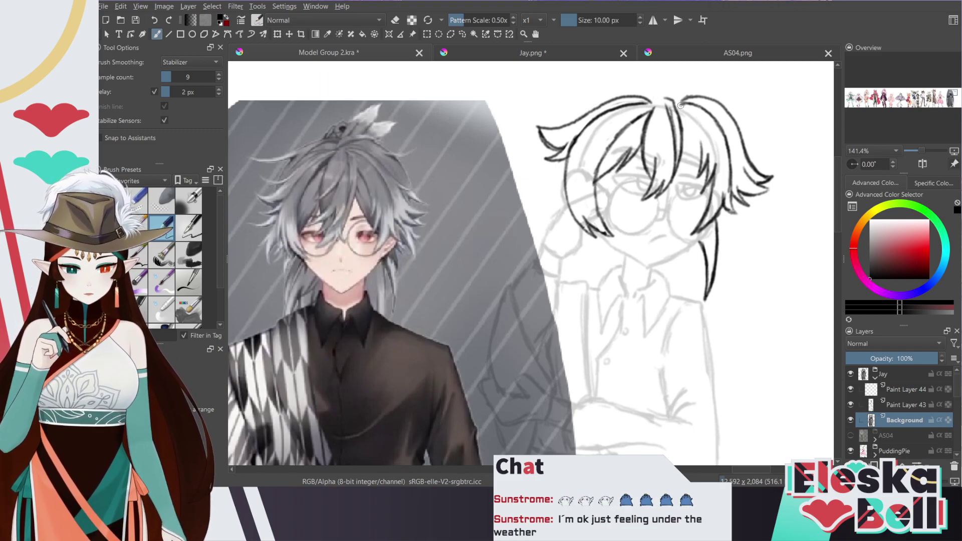
# Add small pointed strand tips beneath the outward flicked lock on the left side of the hair
pyautogui.moveTo(835, 194); pyautogui.dragTo(834, 188)
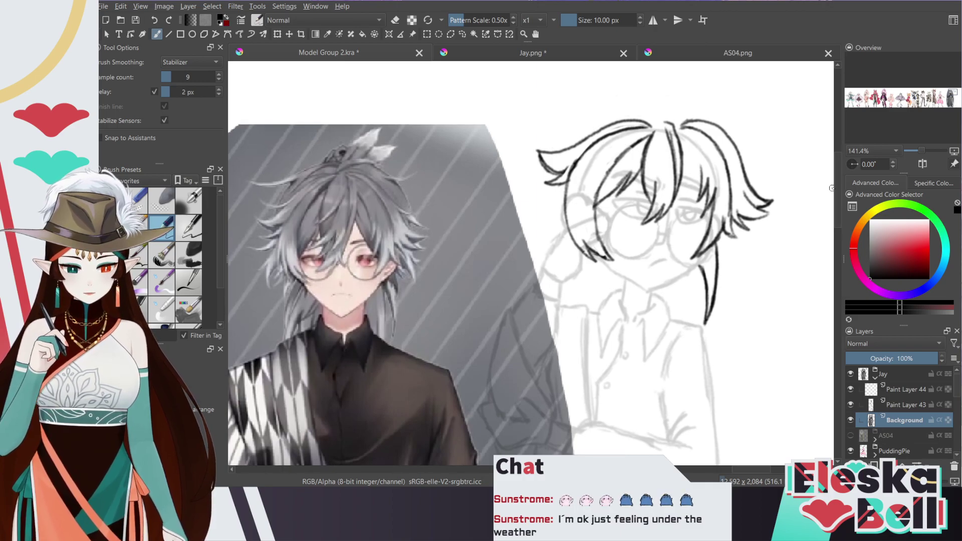
pyautogui.press('e')
pyautogui.press('e')
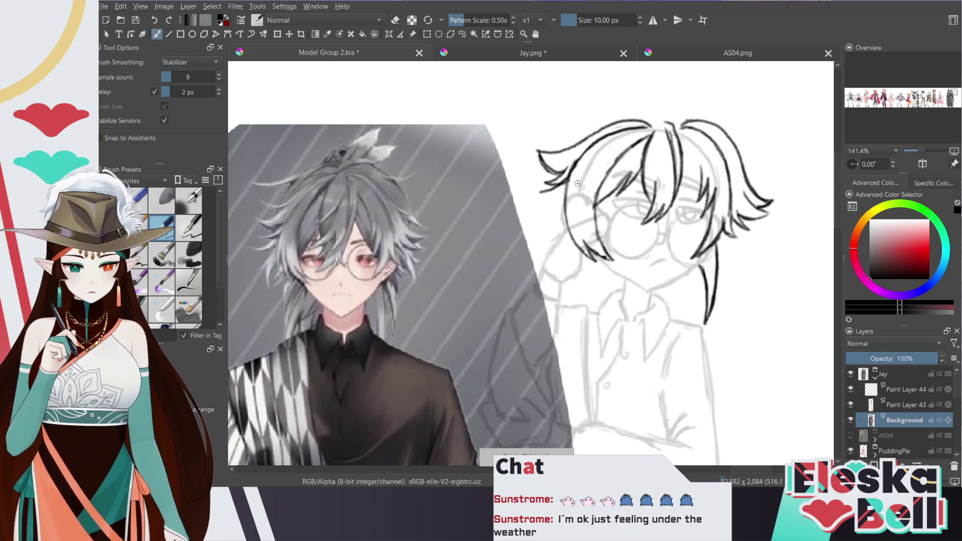
pyautogui.hotkey('ctrl', 'z')
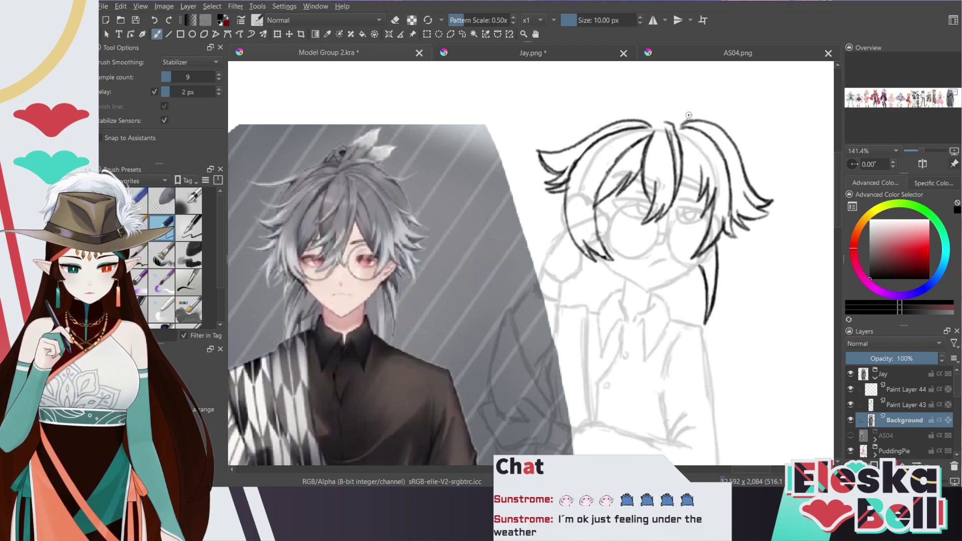
# Add a new paint layer above the Background layer and consult the crown of the hair in the Jay.png reference
pyautogui.press('Insert')
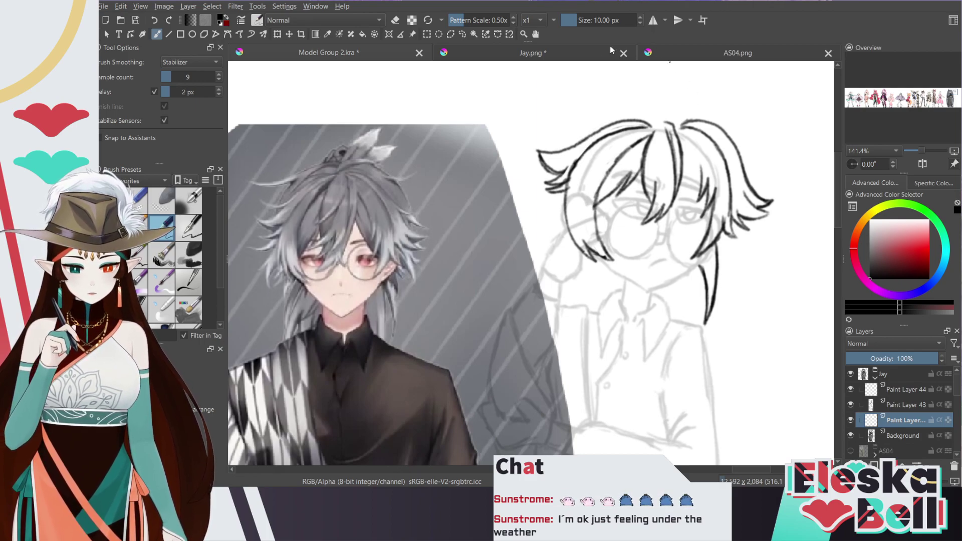
pyautogui.click(737, 52)
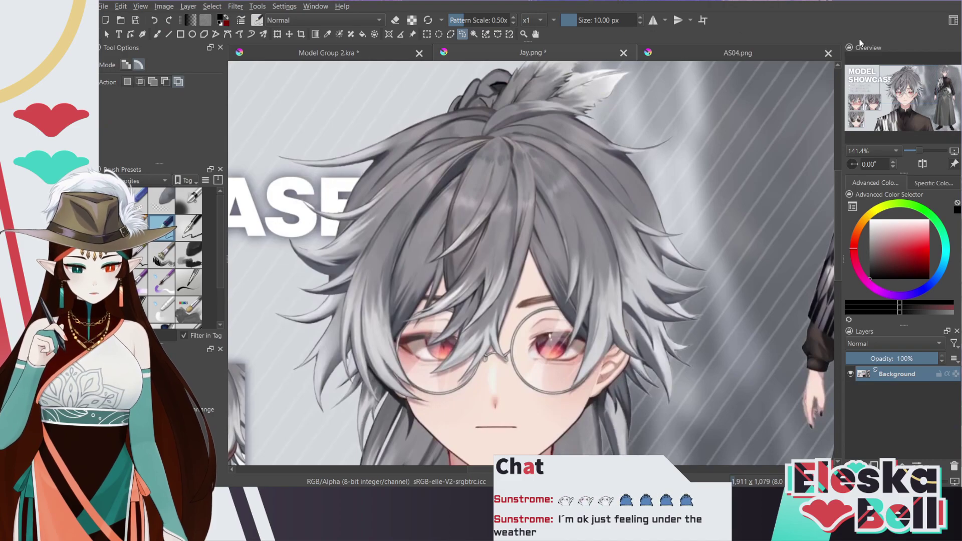
pyautogui.click(399, 52)
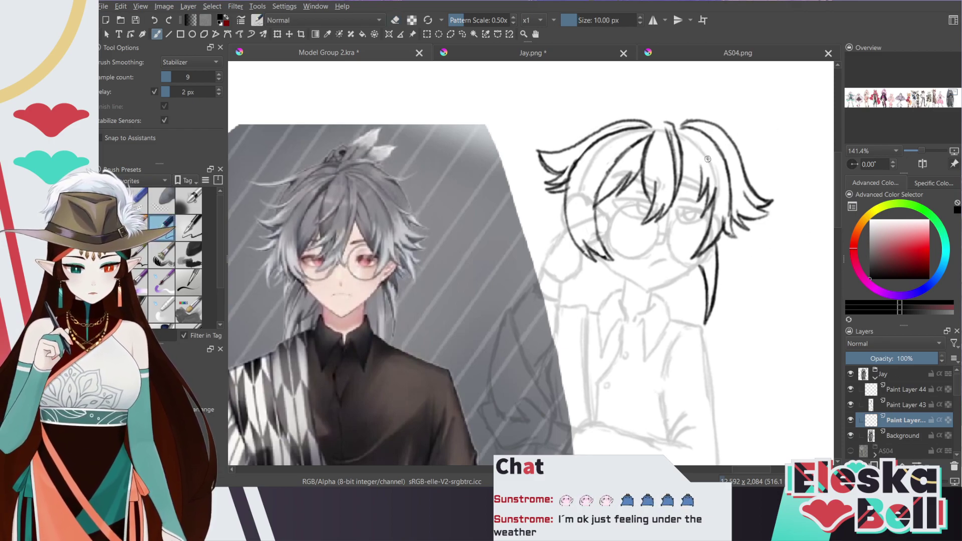
# Sketch the back-of-head outline arching over the crown on the new layer, redrawing its top as a higher curve
pyautogui.moveTo(713, 125)
pyautogui.mouseDown()
pyautogui.moveTo(653, 108)
pyautogui.moveTo(605, 115)
pyautogui.mouseUp()
pyautogui.moveTo(564, 210)
pyautogui.mouseDown()
pyautogui.moveTo(573, 151)
pyautogui.moveTo(603, 117)
pyautogui.moveTo(621, 113)
pyautogui.moveTo(600, 119)
pyautogui.moveTo(626, 113)
pyautogui.mouseUp()
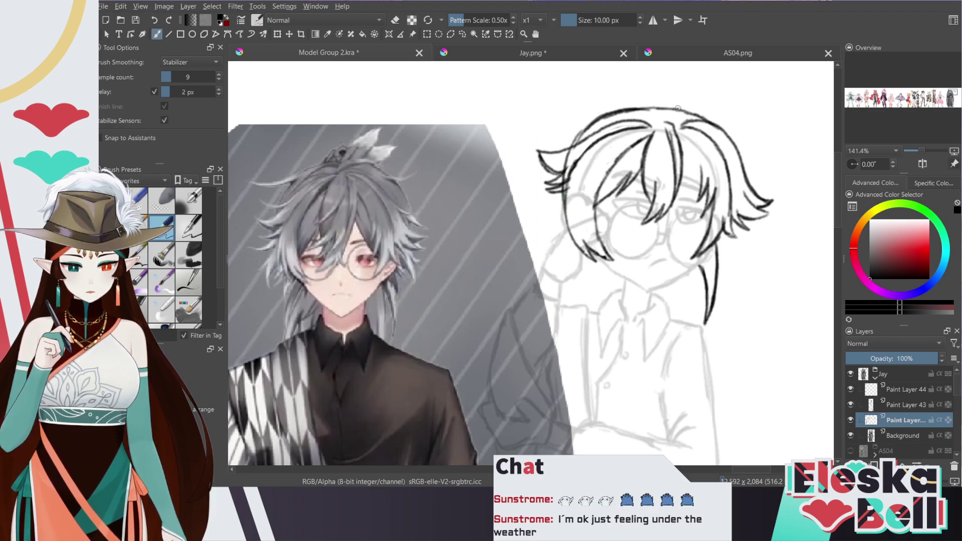
pyautogui.press('e')
pyautogui.moveTo(617, 115)
pyautogui.mouseDown()
pyautogui.moveTo(667, 106)
pyautogui.moveTo(708, 121)
pyautogui.mouseUp()
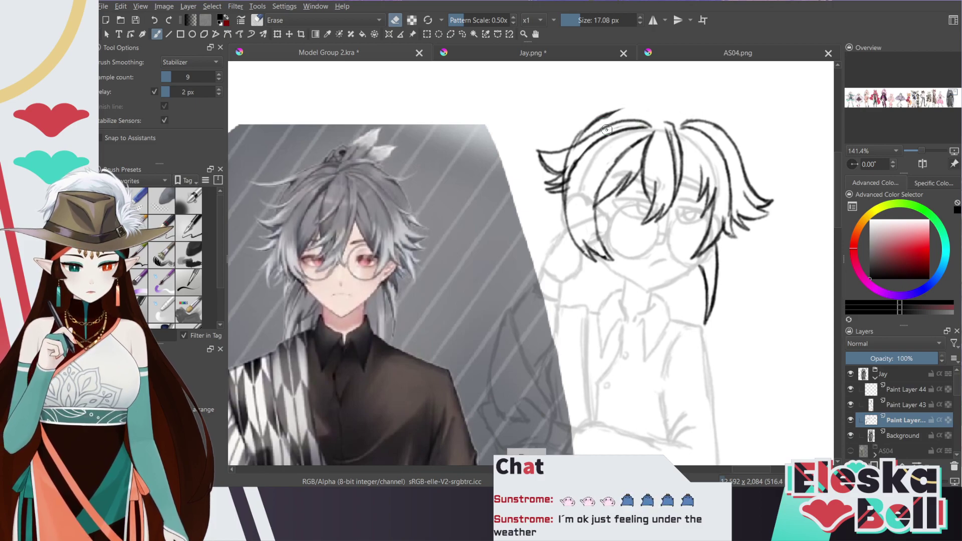
pyautogui.press('e')
pyautogui.moveTo(589, 125)
pyautogui.mouseDown()
pyautogui.moveTo(639, 104)
pyautogui.moveTo(620, 112)
pyautogui.moveTo(683, 105)
pyautogui.moveTo(660, 102)
pyautogui.moveTo(717, 124)
pyautogui.mouseUp()
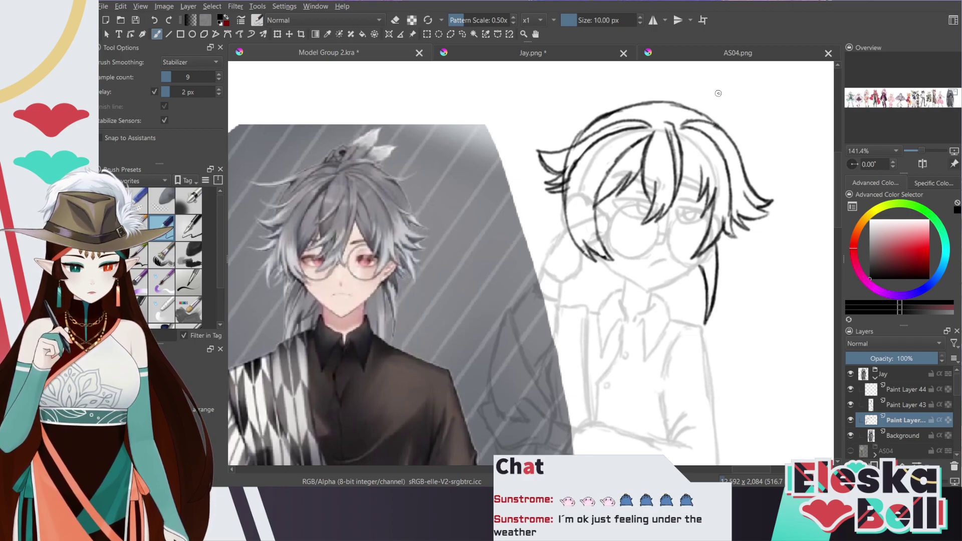
# Erase the back outline's overlap with the left flicked lock and rework its peak with a small dip above the parting
pyautogui.press('e')
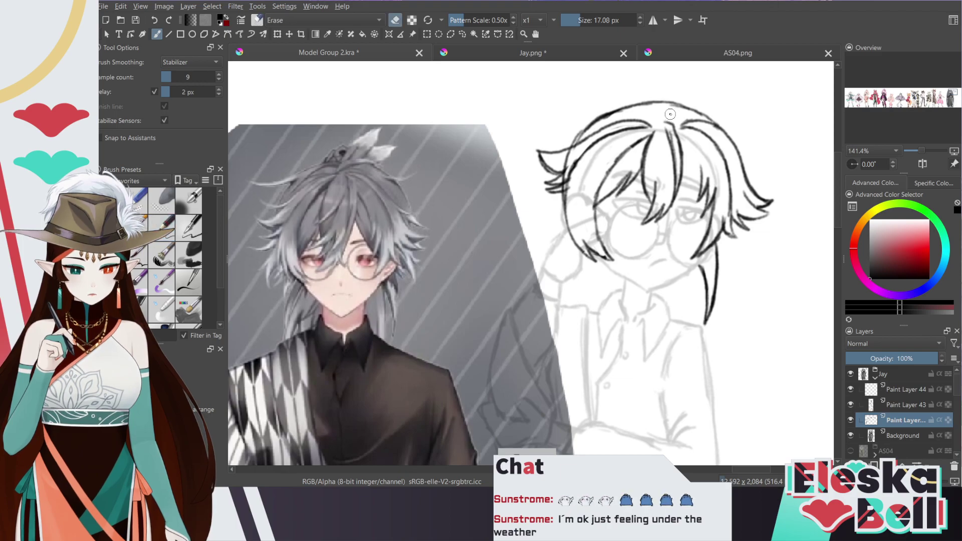
pyautogui.moveTo(565, 159); pyautogui.dragTo(562, 180)
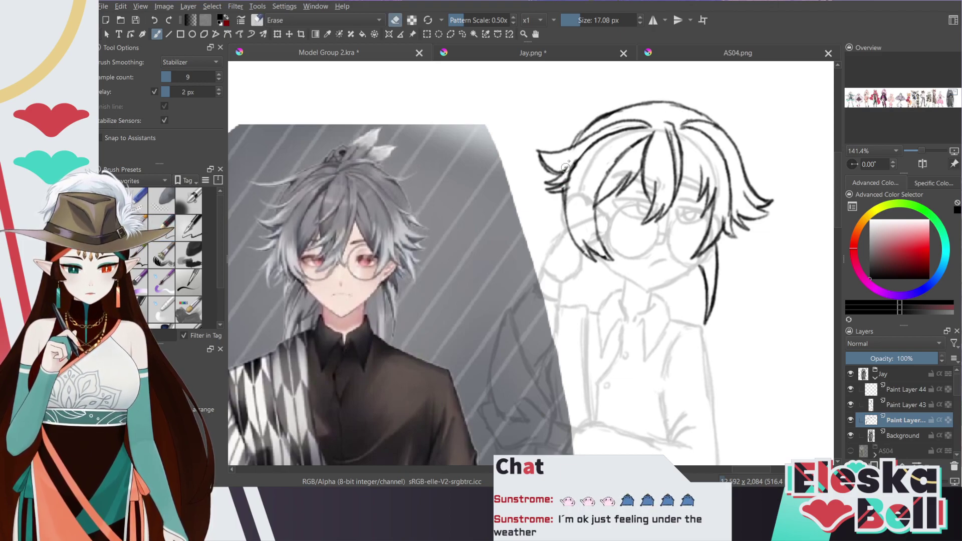
pyautogui.press('e')
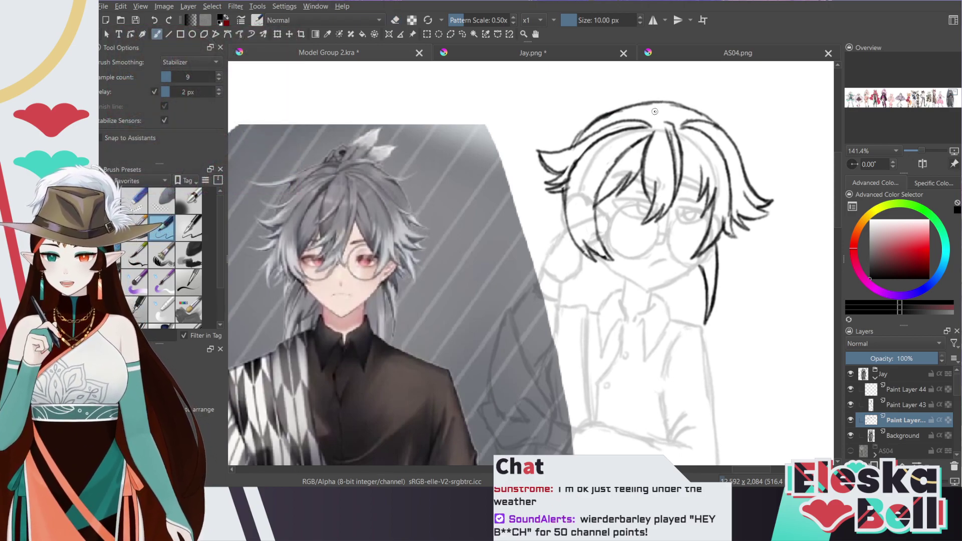
pyautogui.press('e')
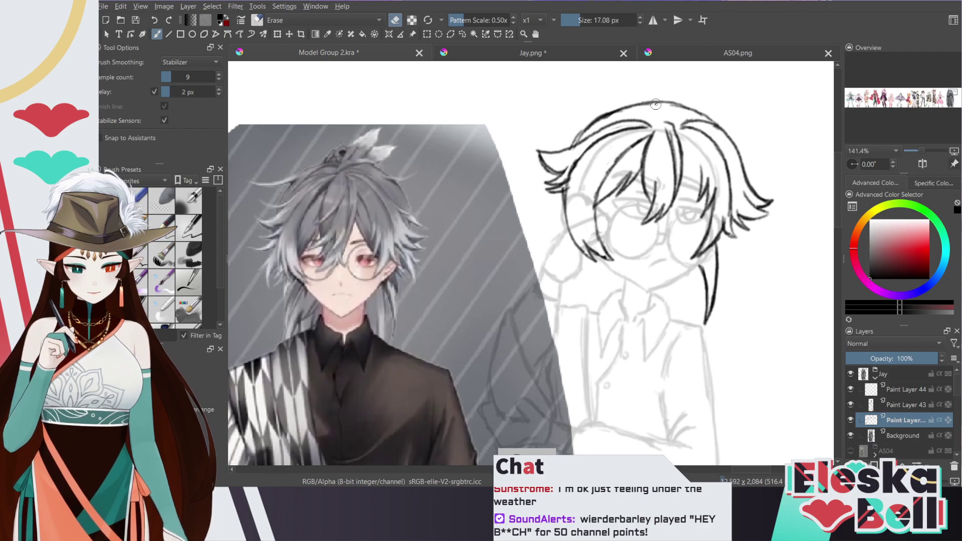
pyautogui.press('e')
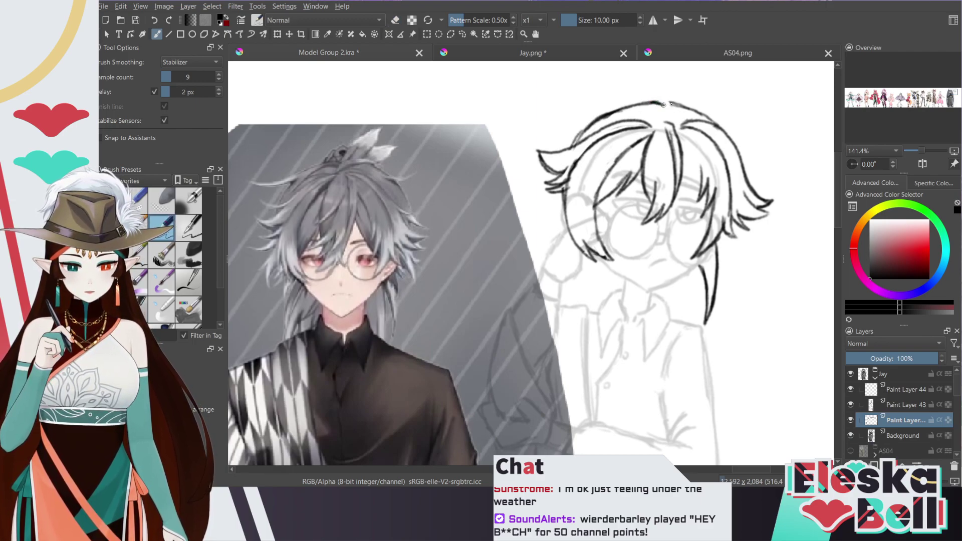
pyautogui.moveTo(633, 104); pyautogui.dragTo(662, 106)
pyautogui.press('e')
pyautogui.press('e')
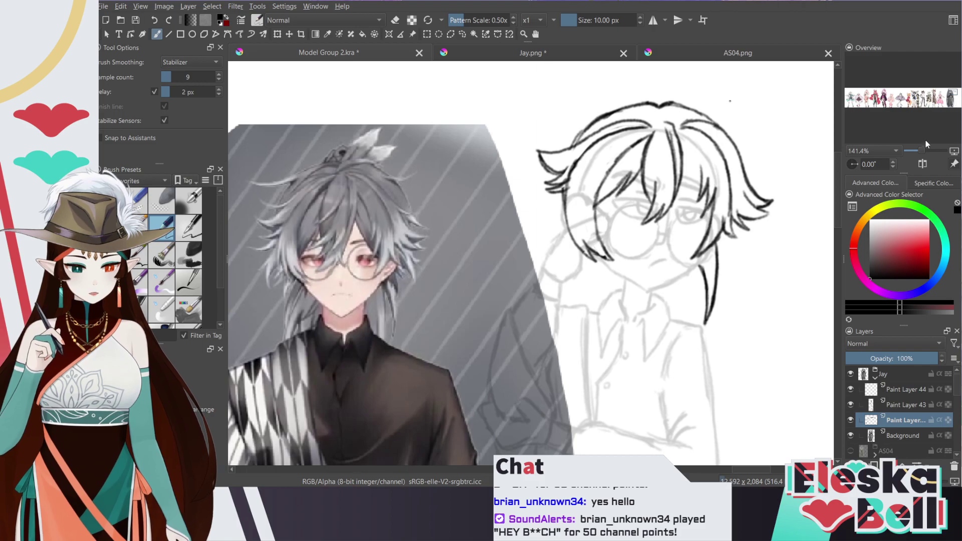
# Clean up the small strand tips below the left flicked lock with short brush and eraser touches
pyautogui.scroll(-2, 838, 181)
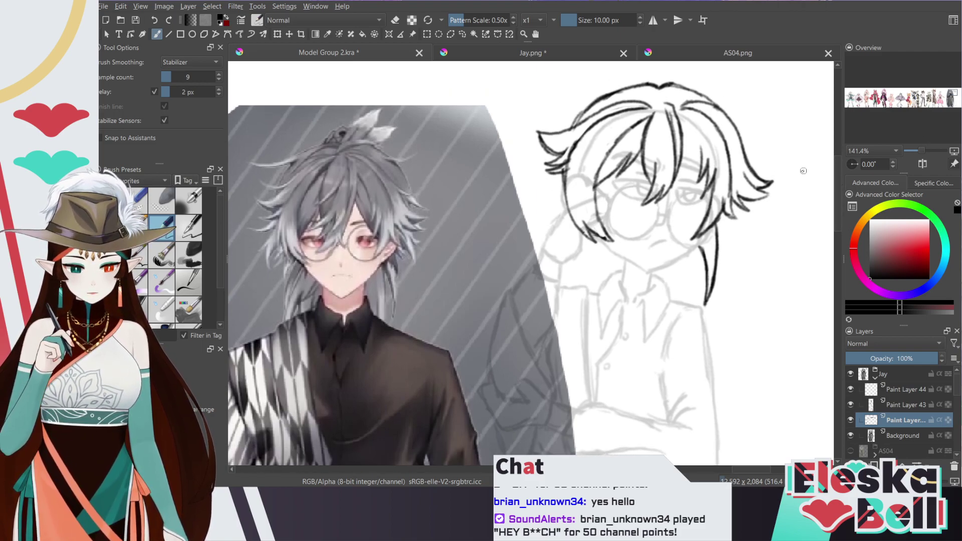
pyautogui.press('e')
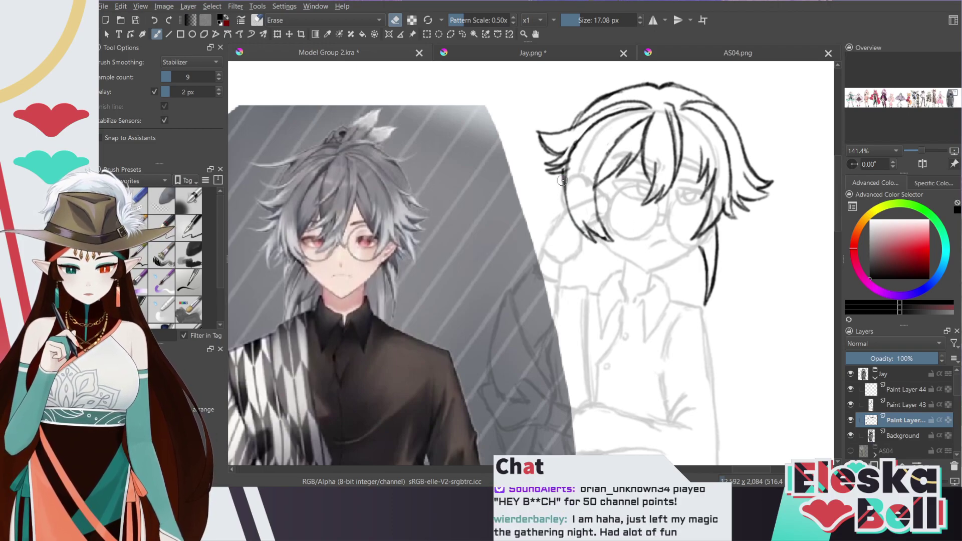
pyautogui.press('e')
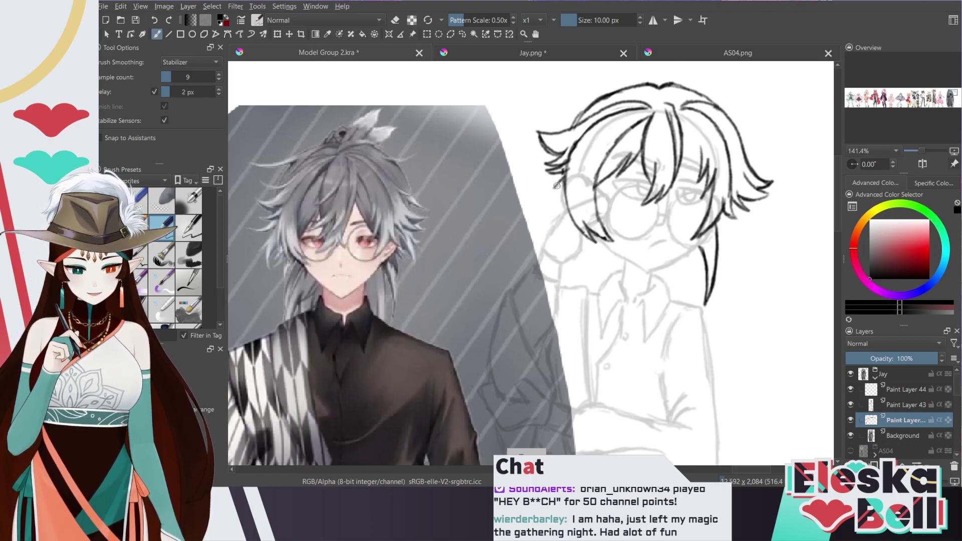
pyautogui.press('e')
pyautogui.moveTo(554, 190); pyautogui.dragTo(553, 197)
pyautogui.press('e')
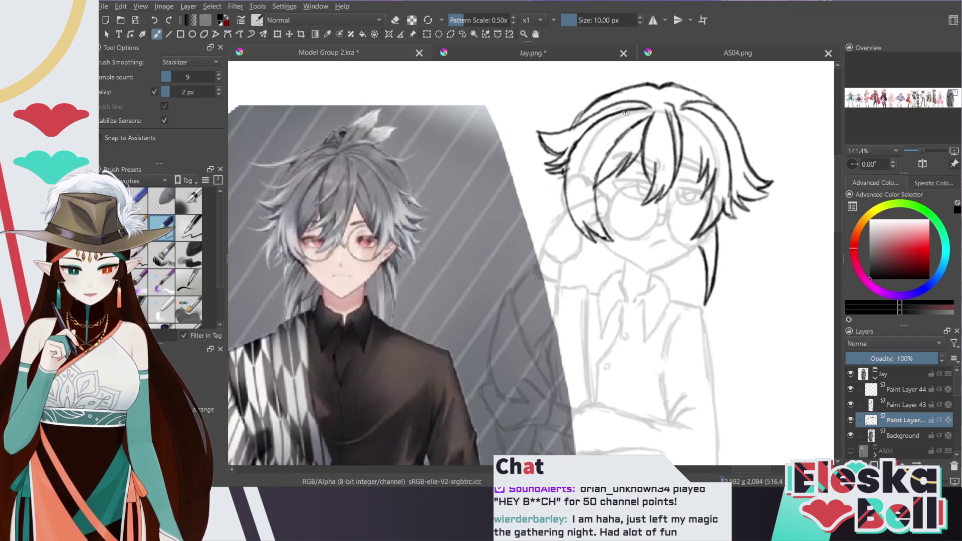
# Sketch small pointed strands beneath the left flicked lock and trim their overlaps with the eraser
pyautogui.moveTo(563, 176)
pyautogui.mouseDown()
pyautogui.moveTo(532, 209)
pyautogui.moveTo(555, 184)
pyautogui.mouseUp()
pyautogui.press('e')
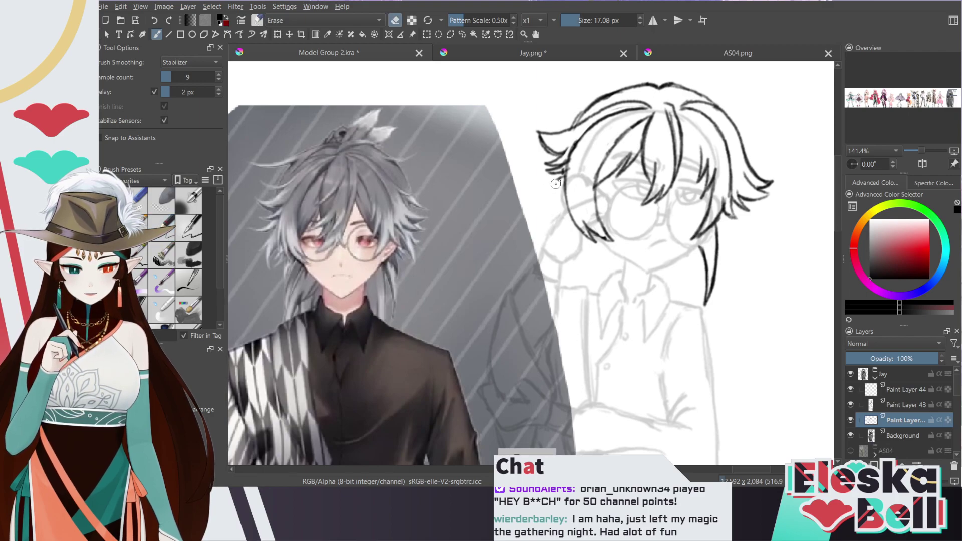
pyautogui.press('e')
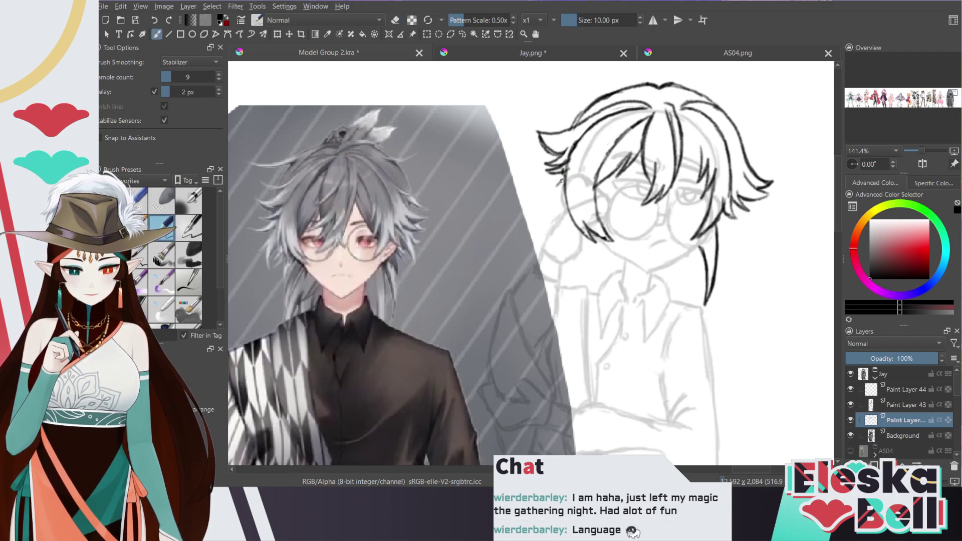
pyautogui.moveTo(562, 178)
pyautogui.mouseDown()
pyautogui.moveTo(542, 235)
pyautogui.moveTo(552, 196)
pyautogui.mouseUp()
pyautogui.moveTo(542, 233); pyautogui.dragTo(546, 217)
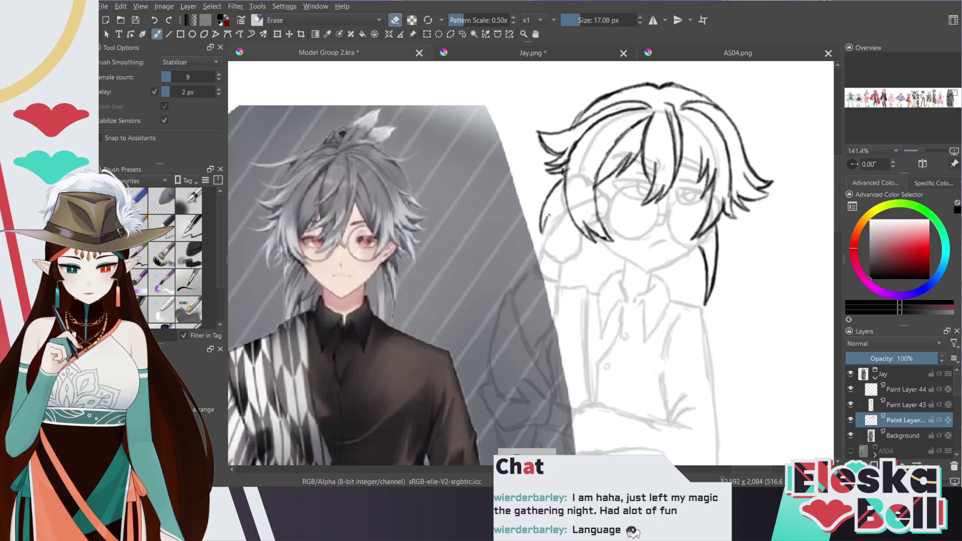
pyautogui.moveTo(542, 233); pyautogui.dragTo(546, 217)
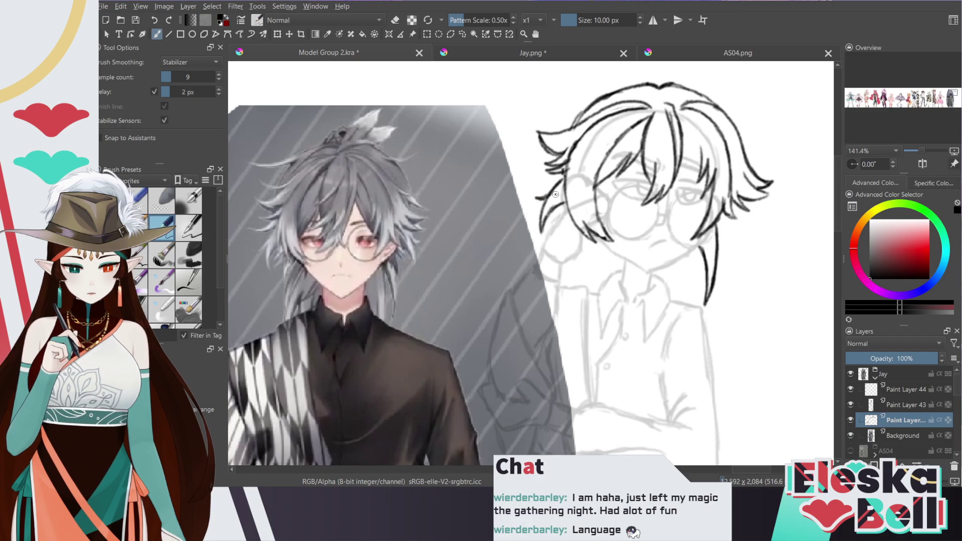
pyautogui.press('e')
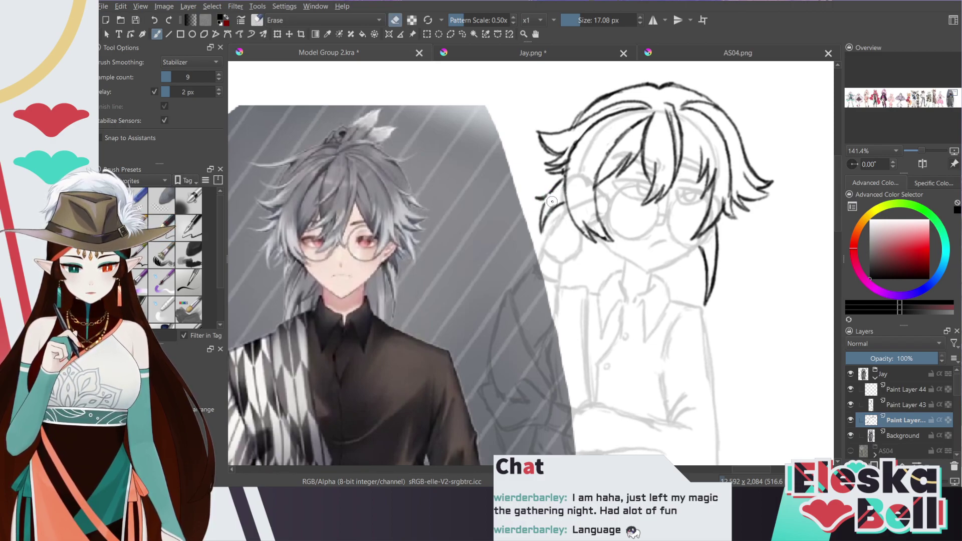
pyautogui.press('e')
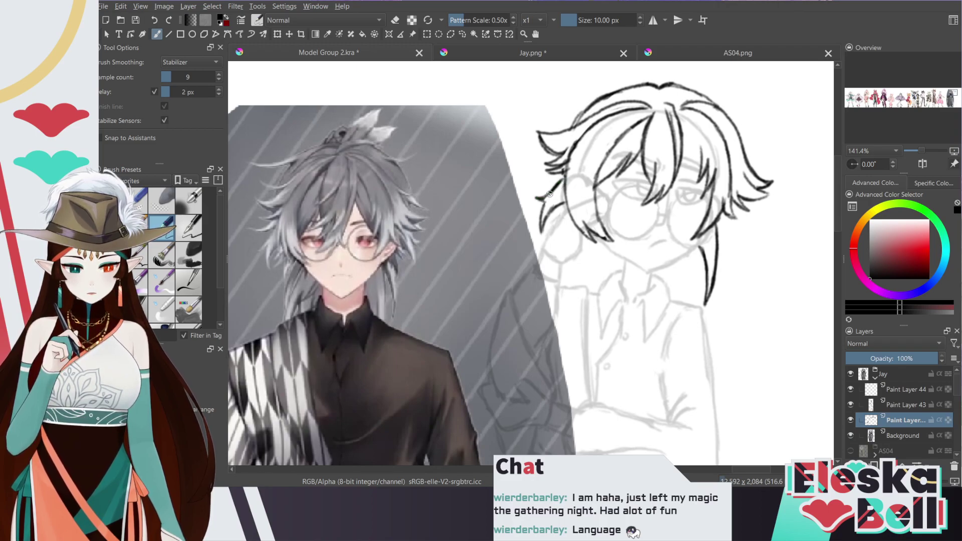
pyautogui.moveTo(537, 199)
pyautogui.mouseDown()
pyautogui.moveTo(549, 203)
pyautogui.moveTo(543, 221)
pyautogui.mouseUp()
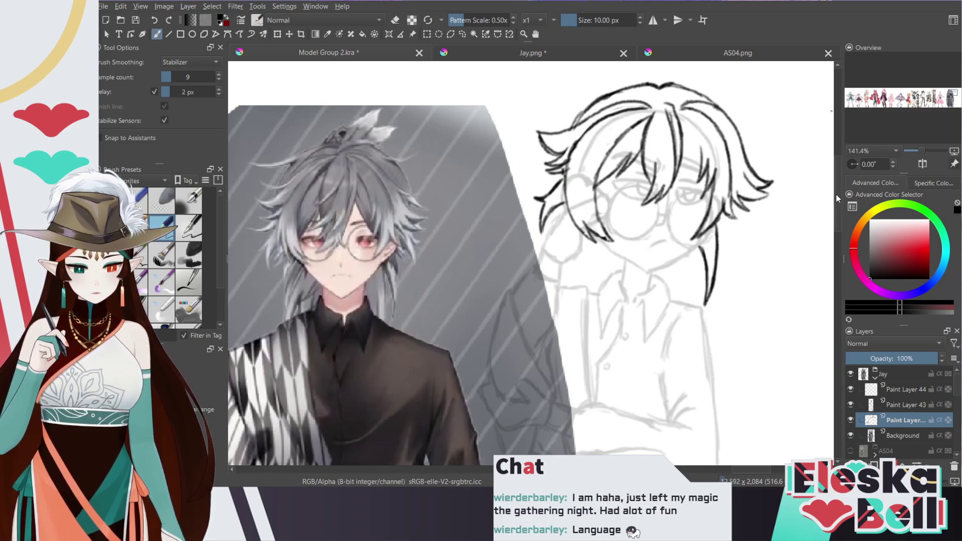
pyautogui.scroll(2, 659, 110)
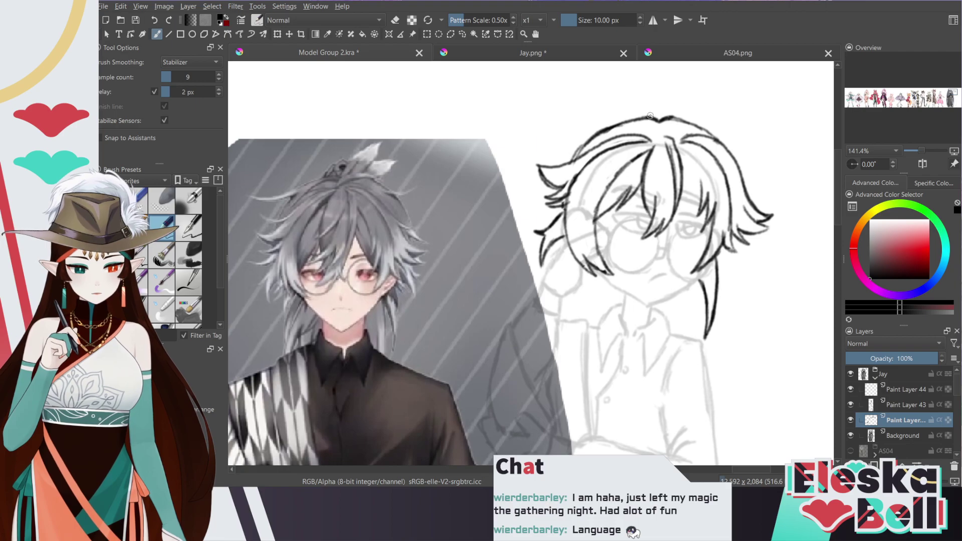
pyautogui.moveTo(670, 110)
pyautogui.mouseDown()
pyautogui.moveTo(651, 97)
pyautogui.moveTo(621, 103)
pyautogui.moveTo(609, 123)
pyautogui.mouseUp()
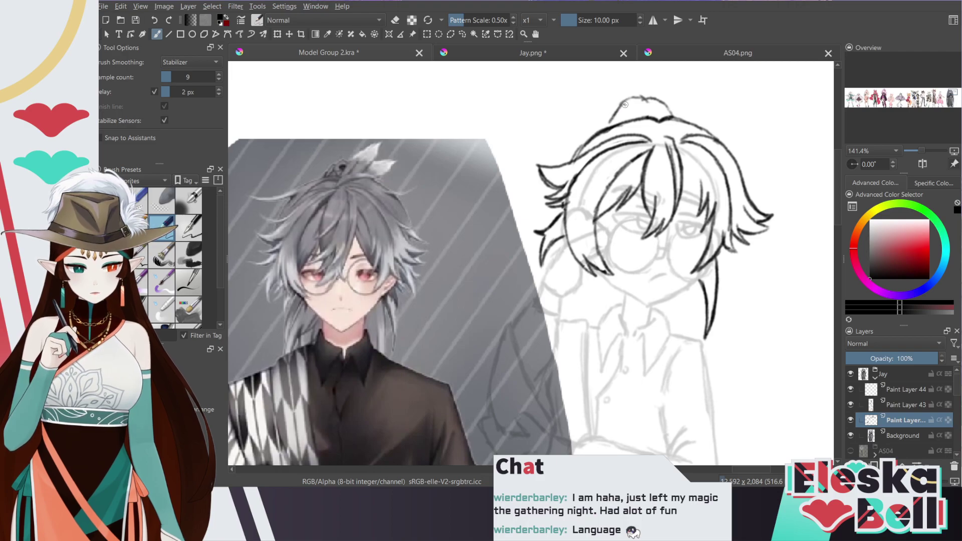
pyautogui.hotkey('ctrl', 'z')
pyautogui.hotkey('ctrl', 'z')
pyautogui.hotkey('ctrl', 'z')
pyautogui.hotkey('ctrl', 'z')
pyautogui.hotkey('ctrl', 'z')
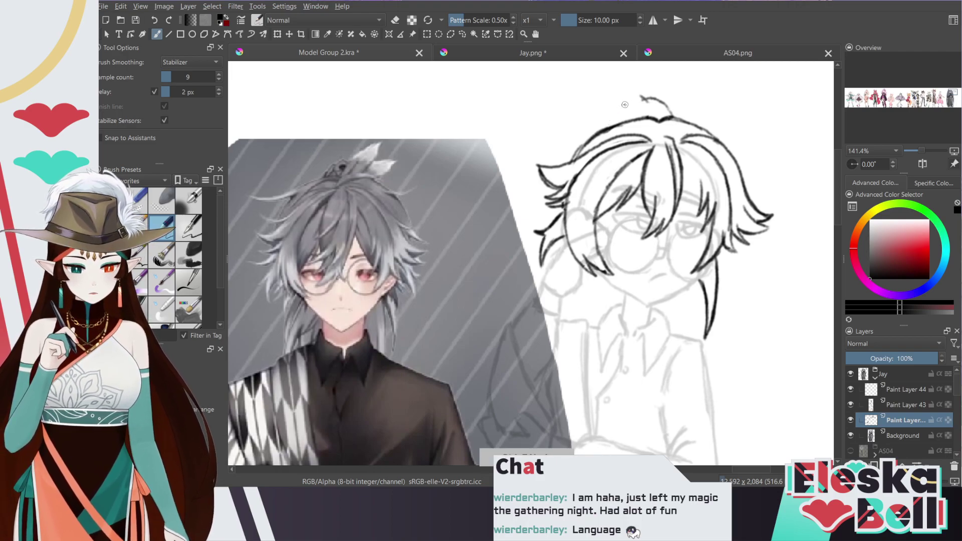
pyautogui.hotkey('ctrl', 'z')
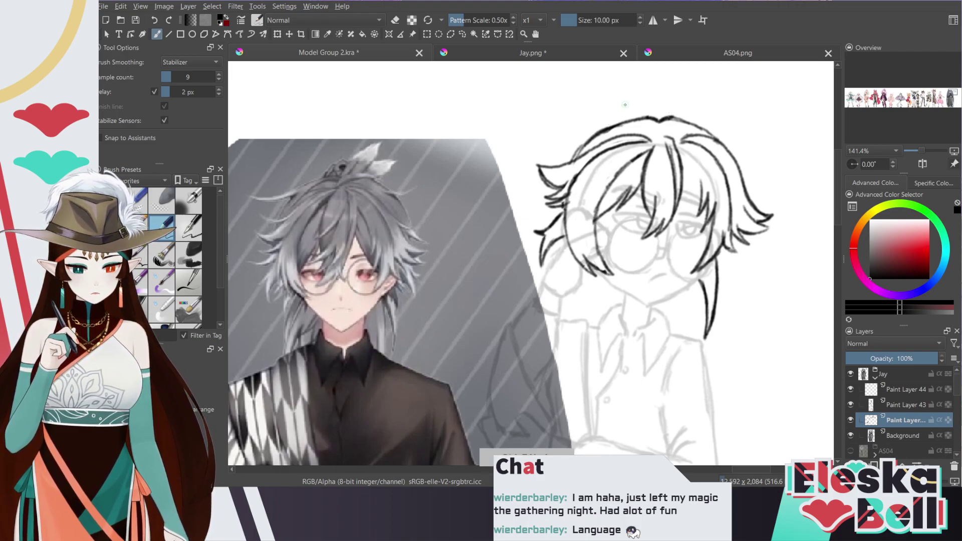
# Add a new paint layer above Paint Layer 45 and delete the empty Paint Layer 44
pyautogui.hotkey('ctrl', 'z')
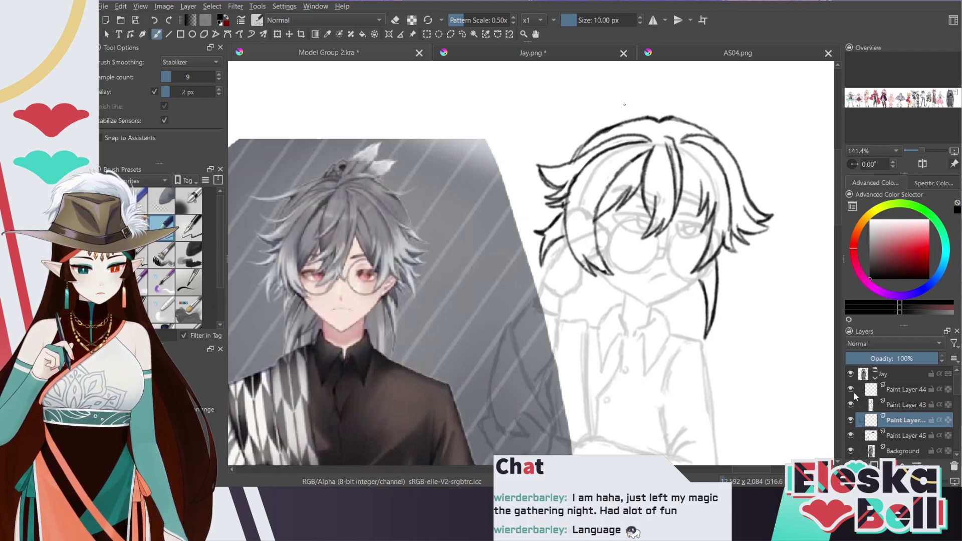
pyautogui.click(904, 392)
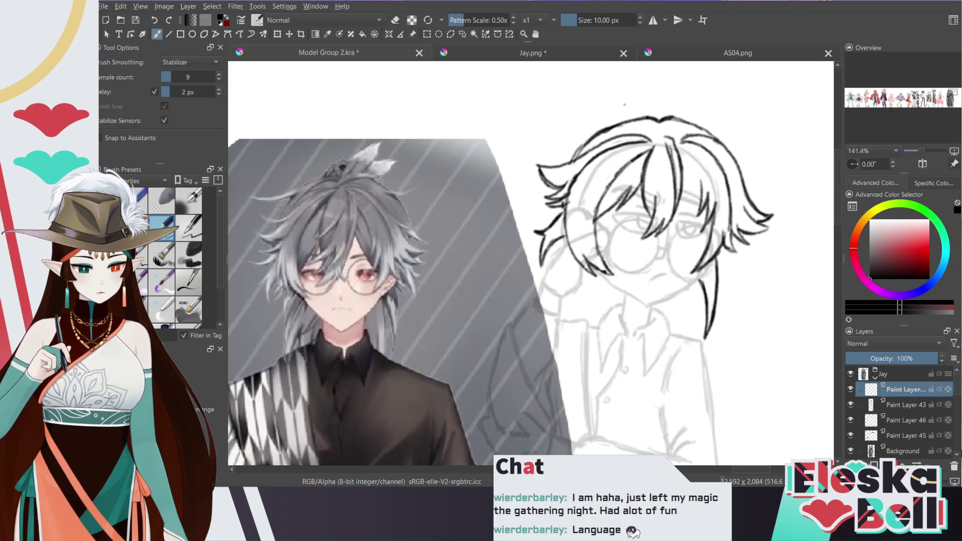
pyautogui.click(956, 470)
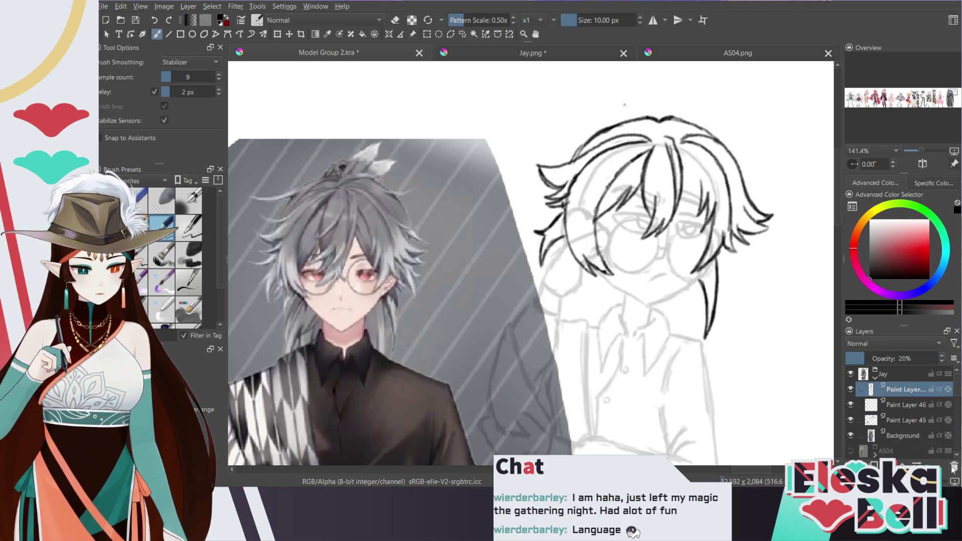
# Check what each layer in the Jay group contains by toggling layer visibility and inspecting Paint Layer 43
pyautogui.click(851, 420)
pyautogui.click(850, 420)
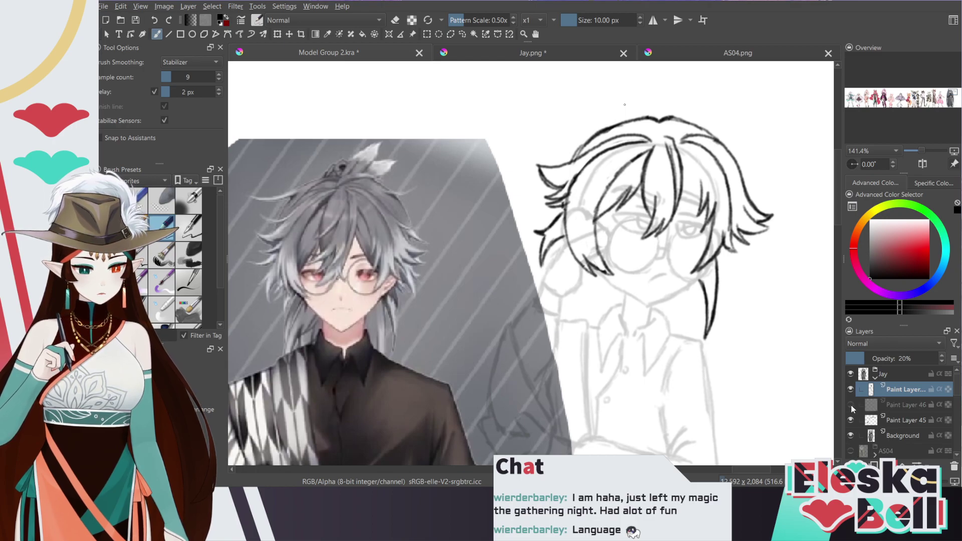
pyautogui.click(850, 390)
pyautogui.click(851, 390)
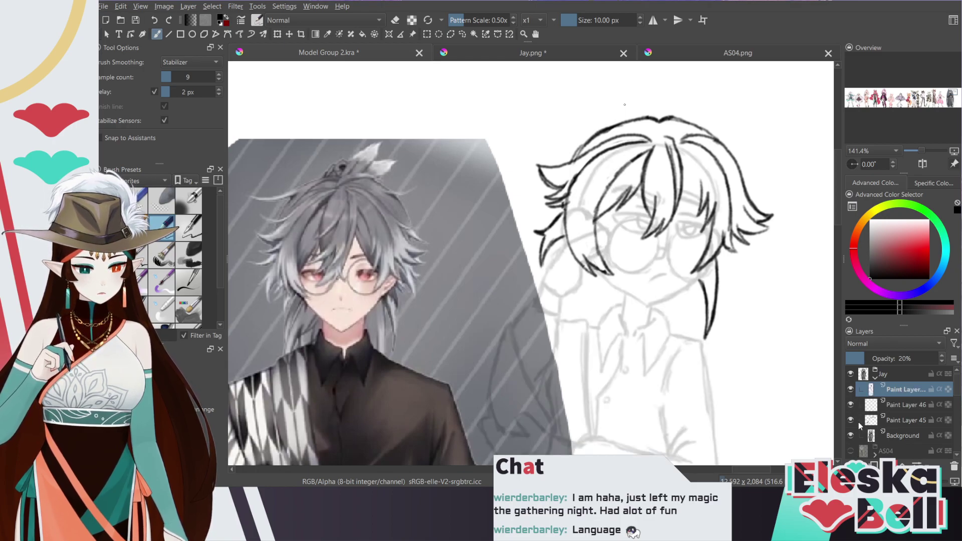
pyautogui.click(851, 436)
pyautogui.click(850, 436)
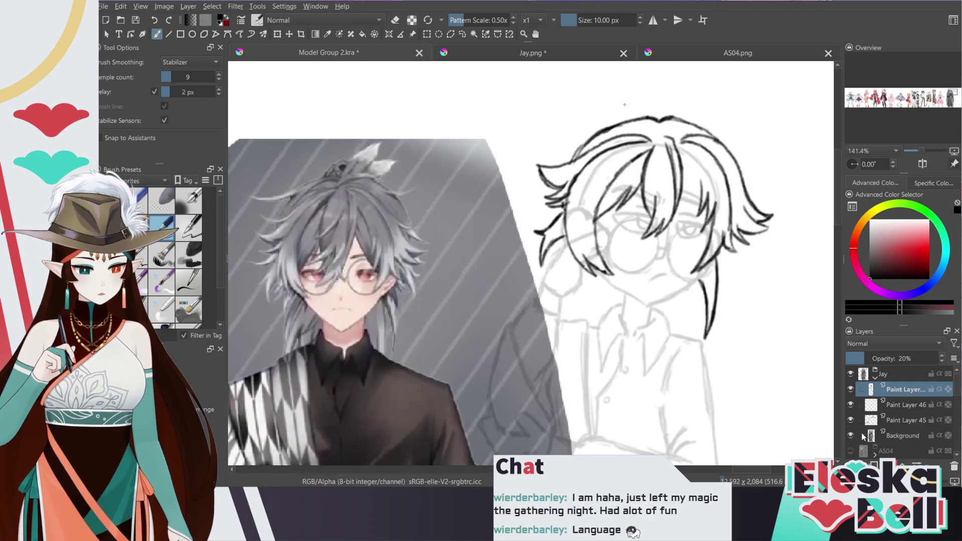
pyautogui.moveTo(870, 395)
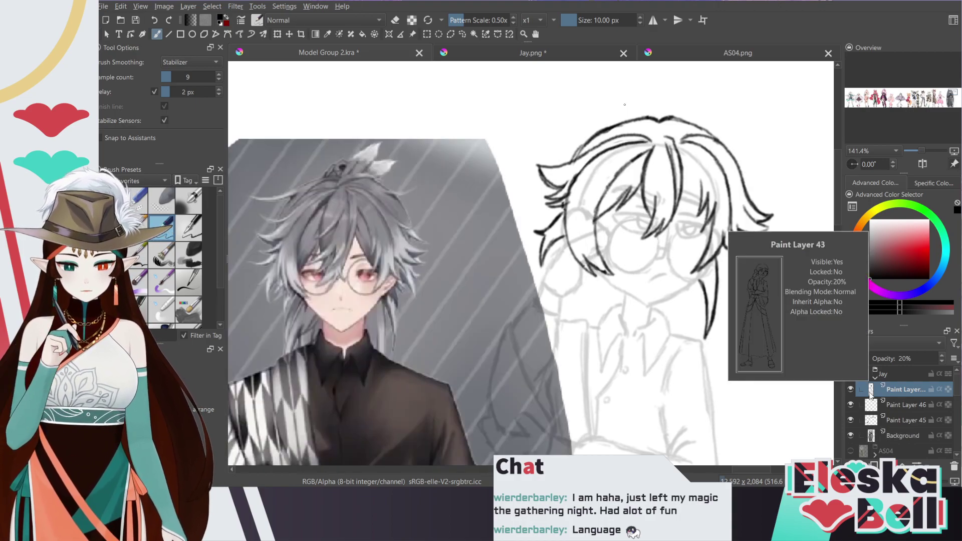
# Enclose the whole hairstyle in a freehand selection and cut it from the Background layer onto its own layer
pyautogui.click(462, 34)
pyautogui.moveTo(562, 122)
pyautogui.mouseDown()
pyautogui.moveTo(584, 114)
pyautogui.moveTo(777, 187)
pyautogui.moveTo(717, 373)
pyautogui.moveTo(511, 230)
pyautogui.moveTo(564, 123)
pyautogui.mouseUp()
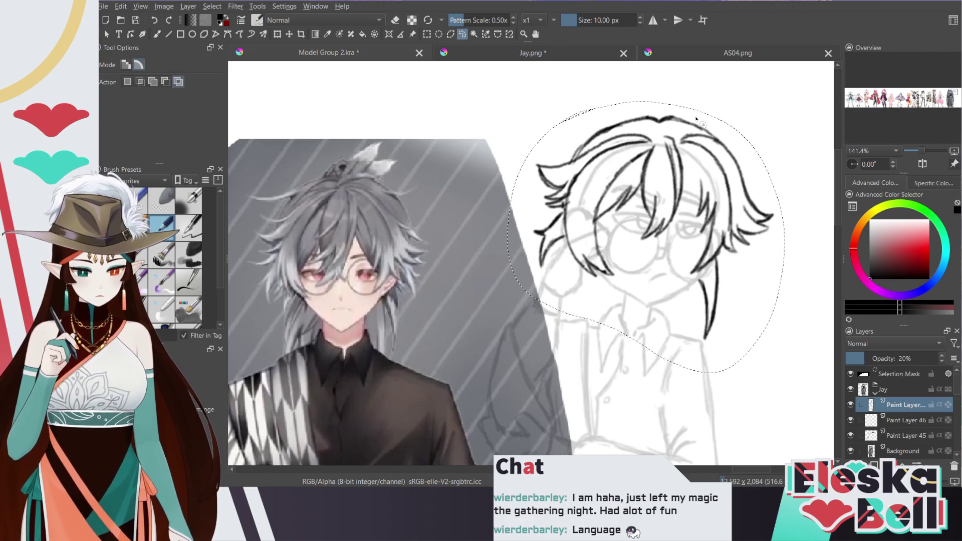
pyautogui.hotkey('ctrl', 'z')
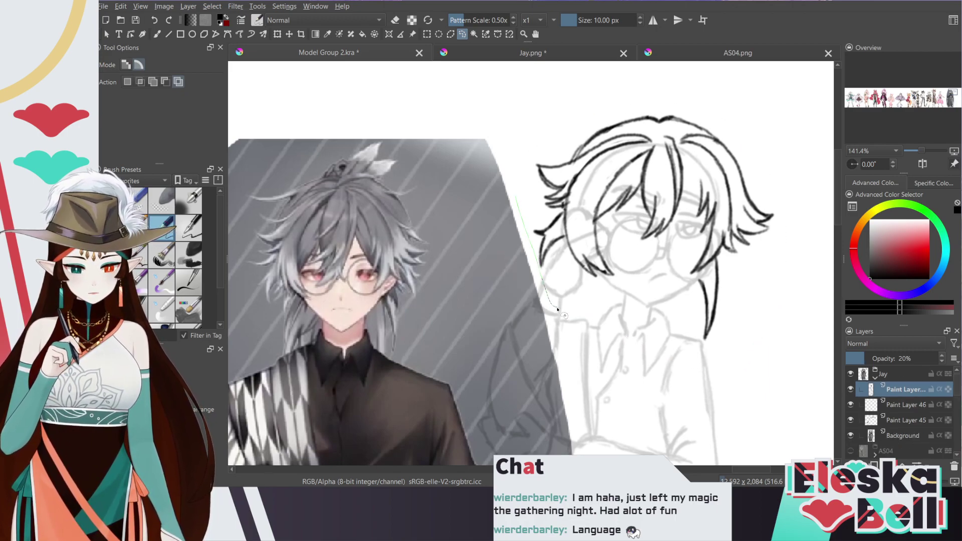
pyautogui.moveTo(557, 128); pyautogui.dragTo(513, 195)
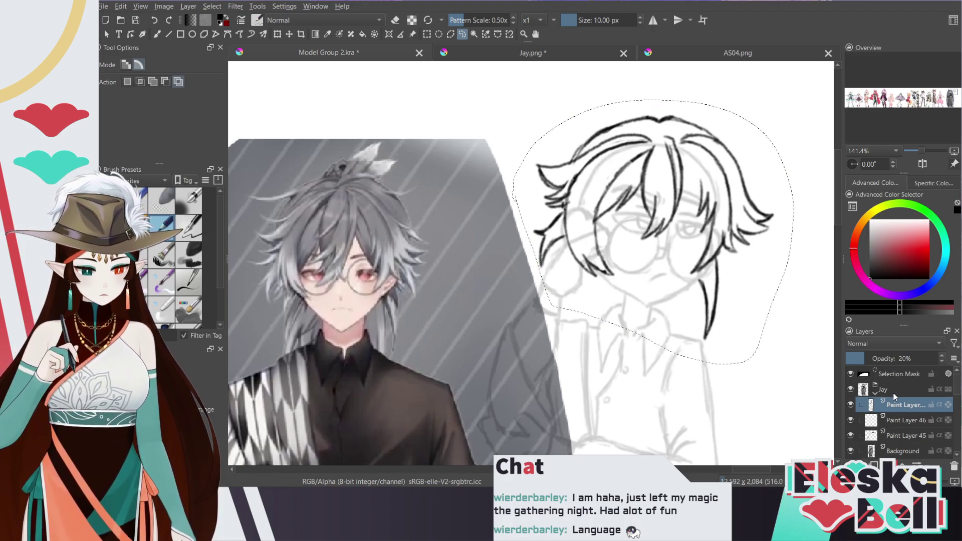
pyautogui.click(893, 451)
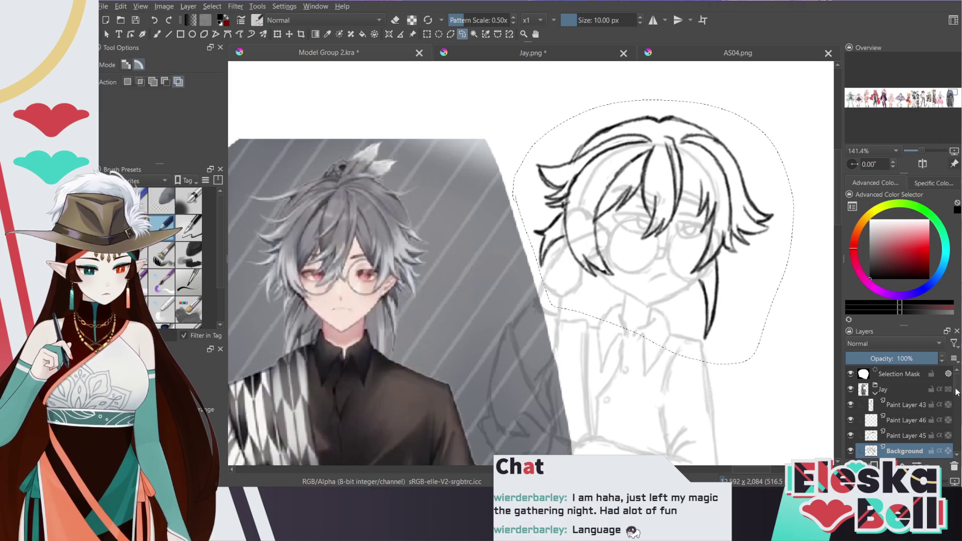
# Merge Paint Layer 45 down into the separated hair layer and clear the selection
pyautogui.scroll(-2, 957, 393)
pyautogui.click(906, 404)
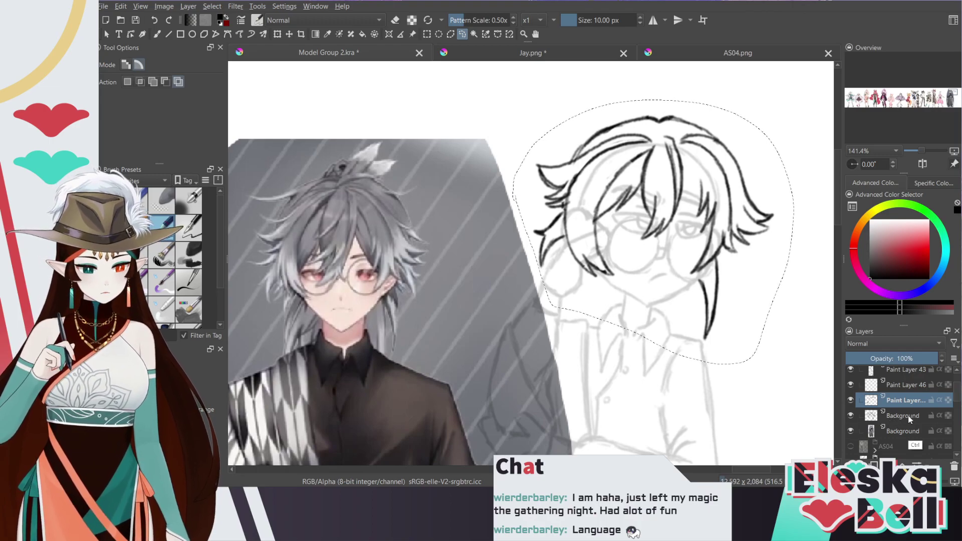
pyautogui.hotkey('ctrl', 'e')
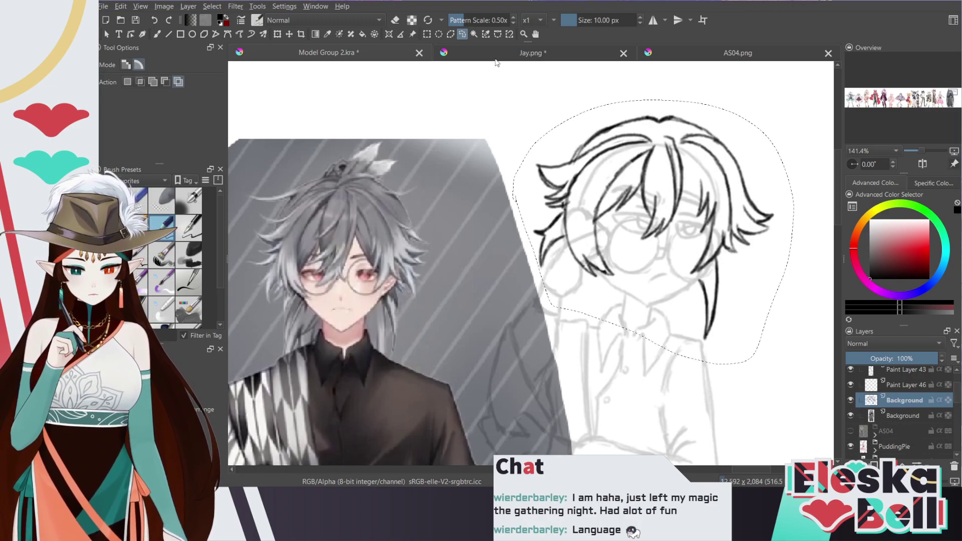
pyautogui.hotkey('ctrl', 'shift', 'a')
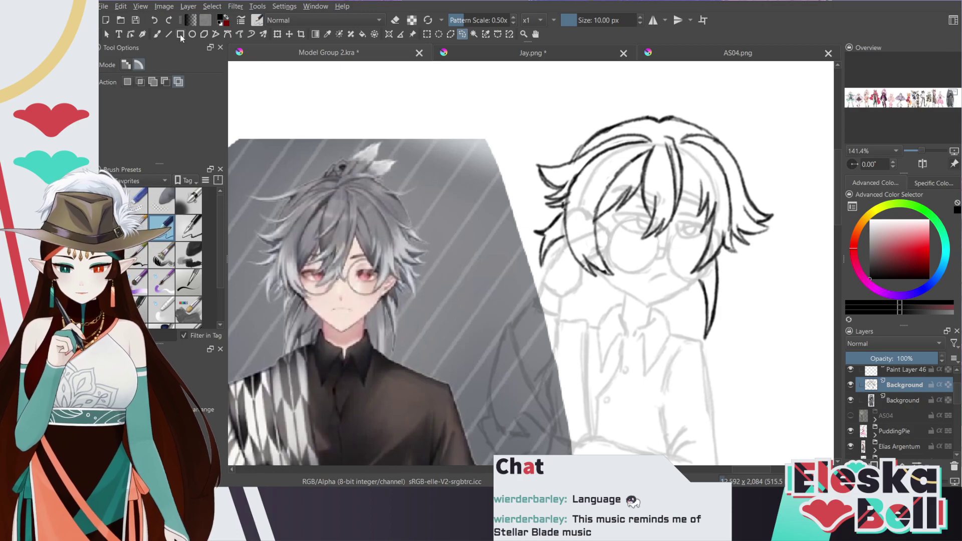
# Rotate the hair sketch slightly clockwise and nudge it down to fit the figure's head, applying the transform
pyautogui.click(158, 34)
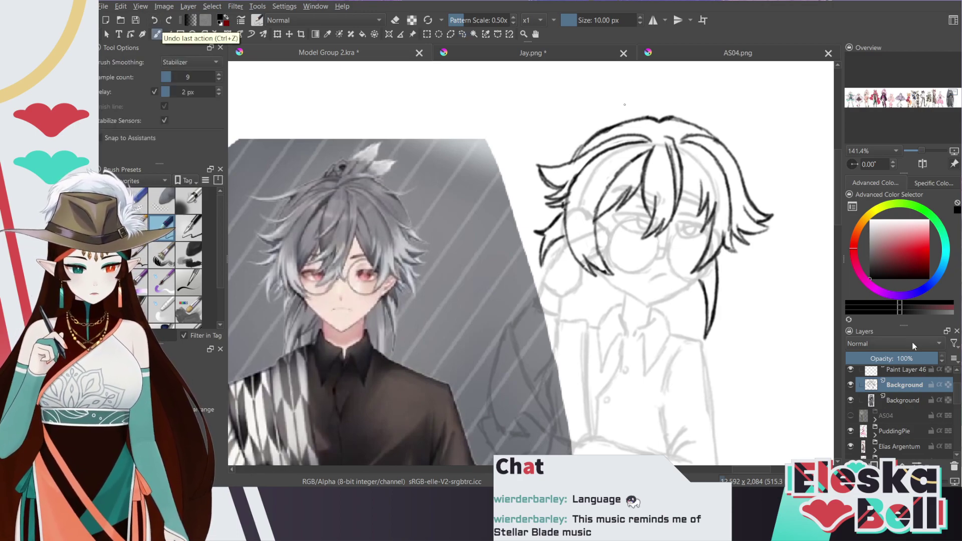
pyautogui.click(451, 34)
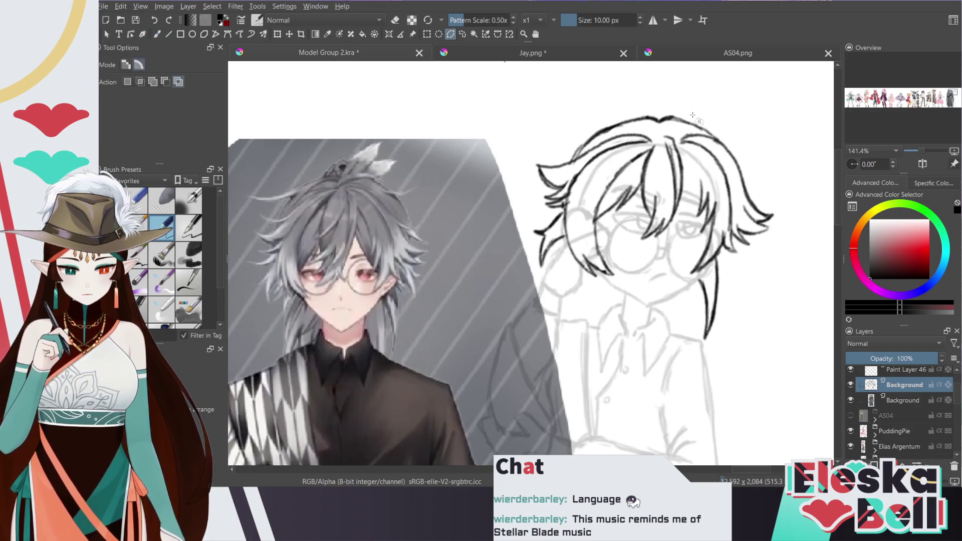
pyautogui.click(278, 34)
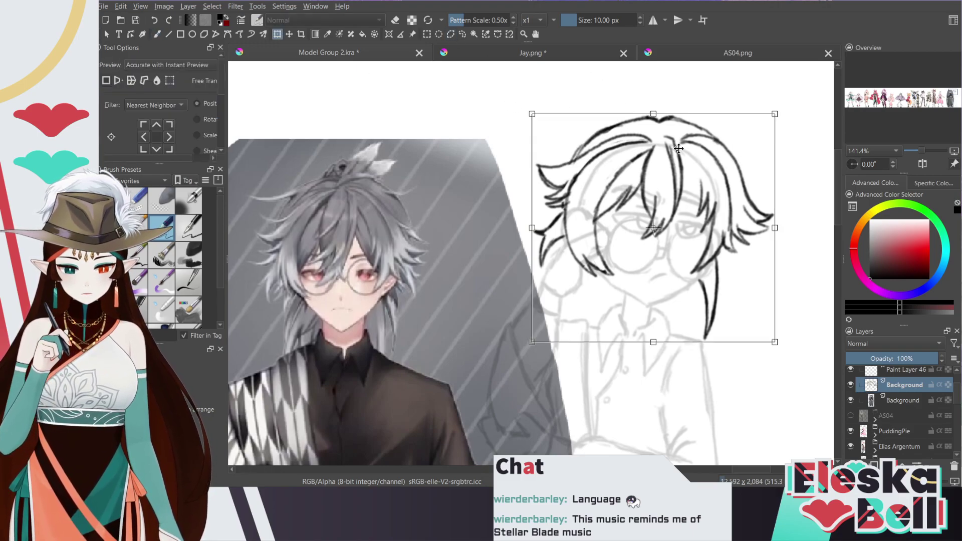
pyautogui.moveTo(722, 183); pyautogui.dragTo(727, 187)
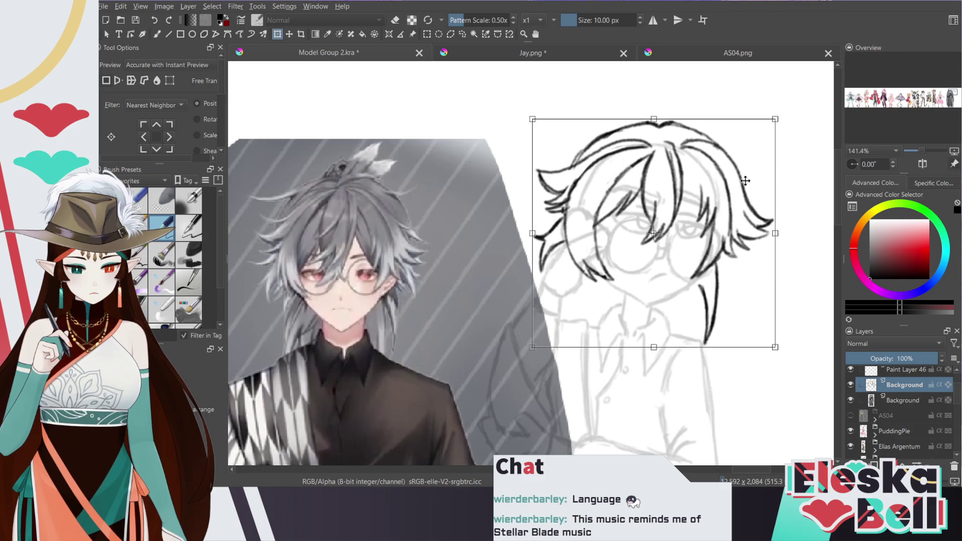
pyautogui.hotkey('ctrl', 'z')
pyautogui.moveTo(792, 240); pyautogui.dragTo(791, 244)
pyautogui.moveTo(734, 211); pyautogui.dragTo(734, 215)
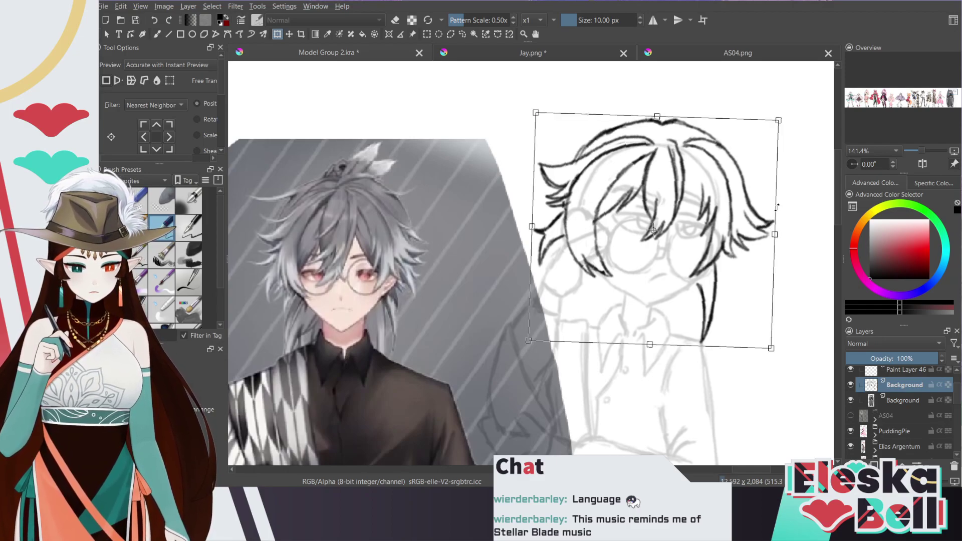
pyautogui.click(157, 34)
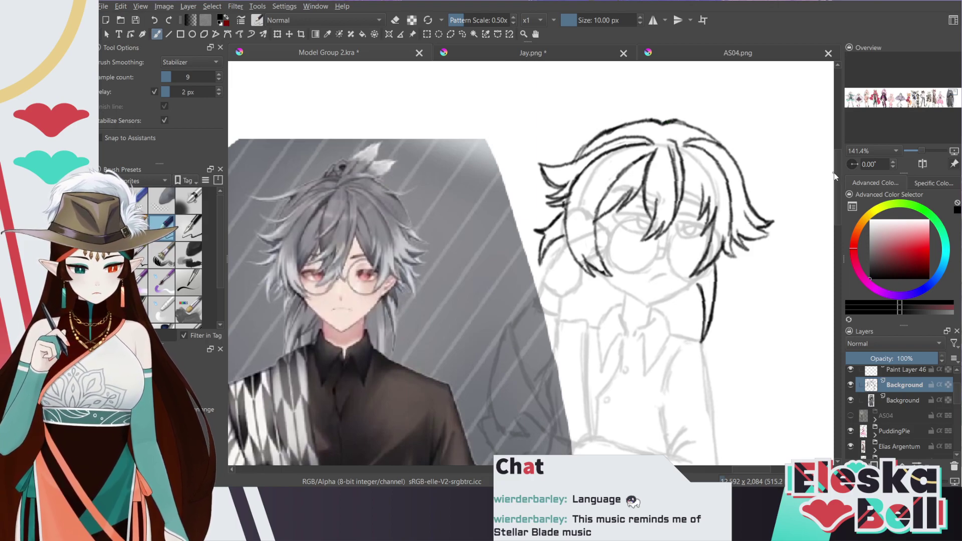
# Select Paint Layer 46 and sketch the rounded base of the topknot on top of the crown
pyautogui.scroll(-2, 835, 173)
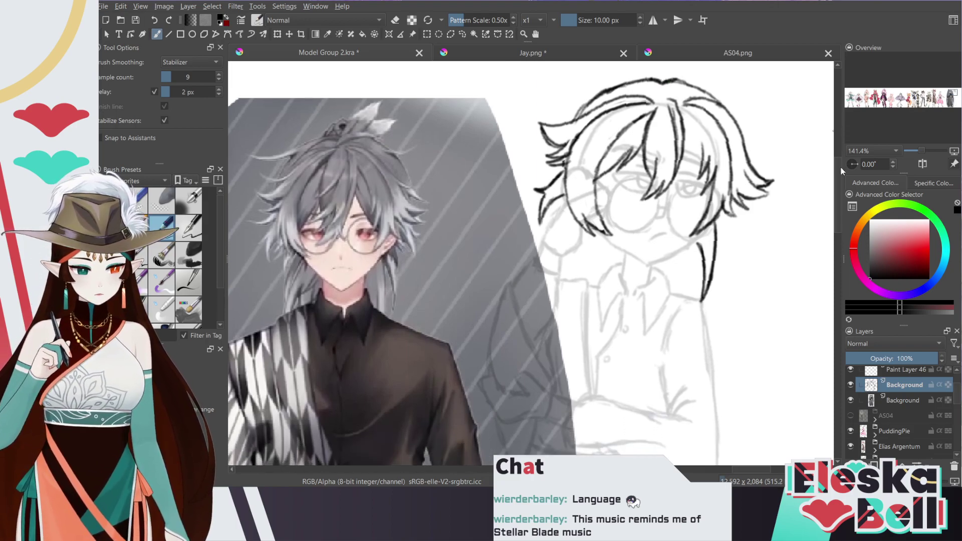
pyautogui.scroll(1, 956, 399)
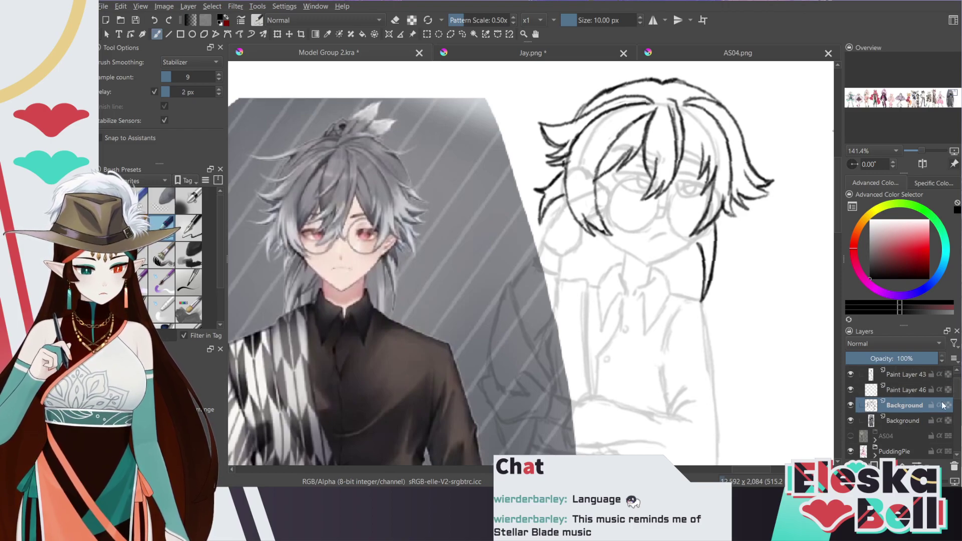
pyautogui.scroll(1, 890, 375)
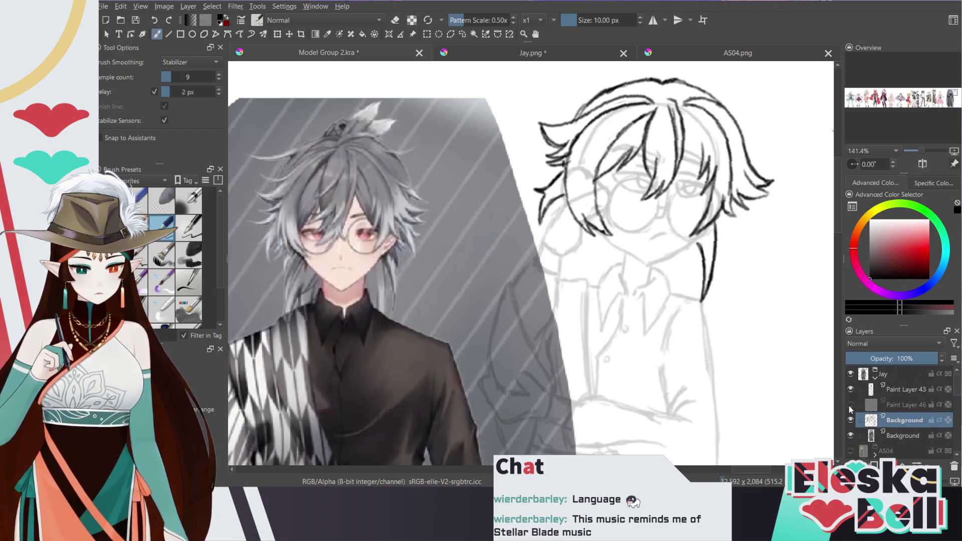
pyautogui.click(902, 406)
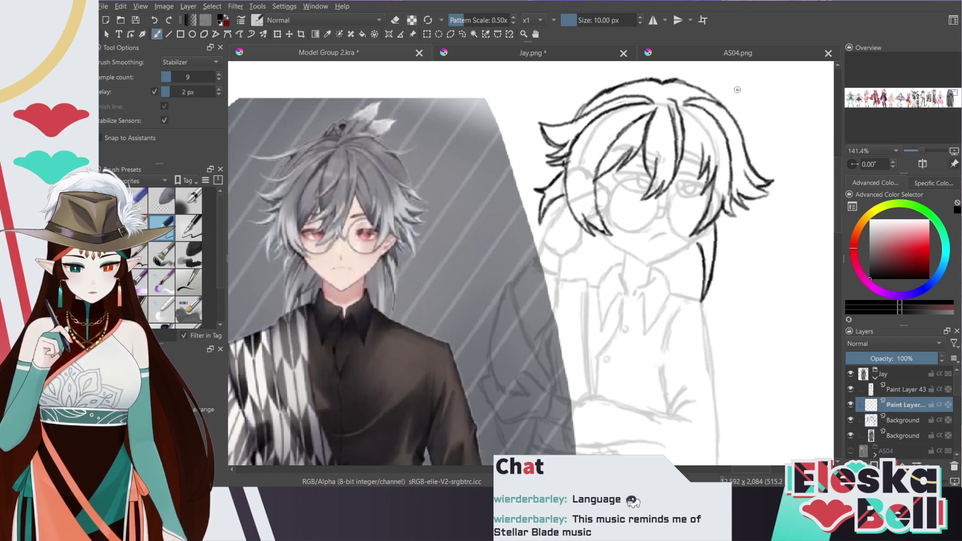
pyautogui.scroll(2, 741, 146)
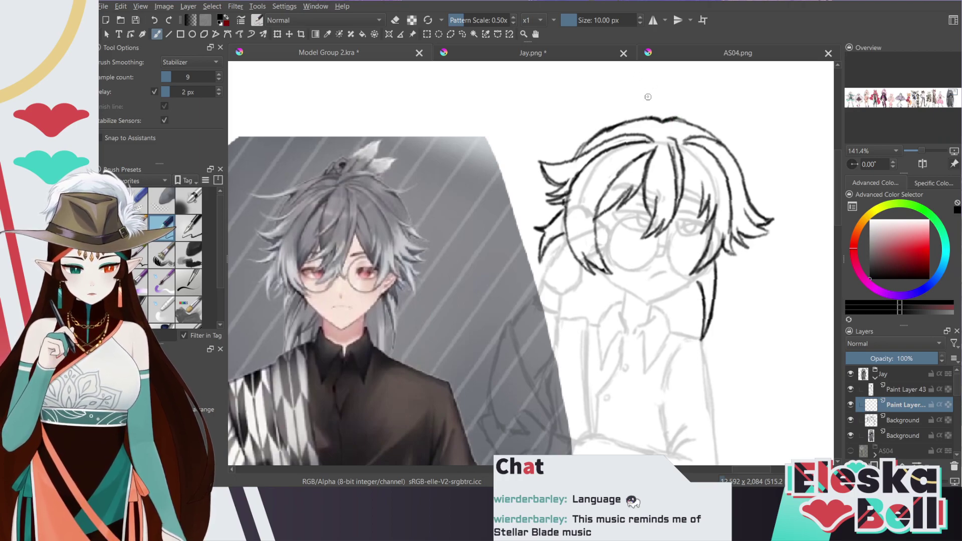
pyautogui.moveTo(679, 119)
pyautogui.mouseDown()
pyautogui.moveTo(640, 103)
pyautogui.moveTo(653, 99)
pyautogui.moveTo(652, 108)
pyautogui.moveTo(646, 99)
pyautogui.moveTo(657, 97)
pyautogui.moveTo(667, 109)
pyautogui.moveTo(655, 96)
pyautogui.moveTo(637, 106)
pyautogui.mouseUp()
pyautogui.press('e')
pyautogui.press('e')
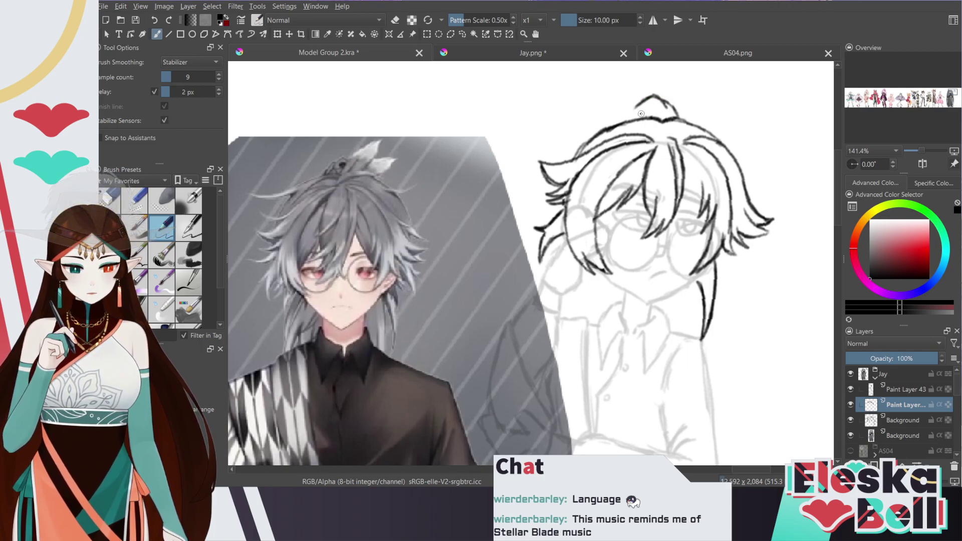
# Draw two long curved strands from the top of the hair down to the shoulders, one on each side of the neck
pyautogui.moveTo(640, 103)
pyautogui.mouseDown()
pyautogui.moveTo(606, 141)
pyautogui.moveTo(578, 231)
pyautogui.moveTo(581, 313)
pyautogui.moveTo(593, 350)
pyautogui.mouseUp()
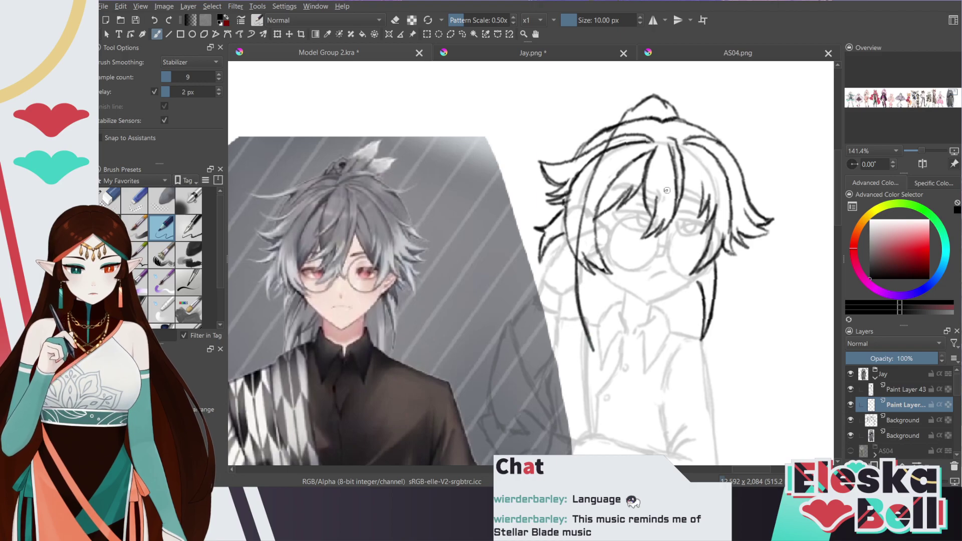
pyautogui.moveTo(677, 139); pyautogui.dragTo(685, 221)
pyautogui.moveTo(684, 159)
pyautogui.mouseDown()
pyautogui.moveTo(682, 275)
pyautogui.moveTo(660, 347)
pyautogui.mouseUp()
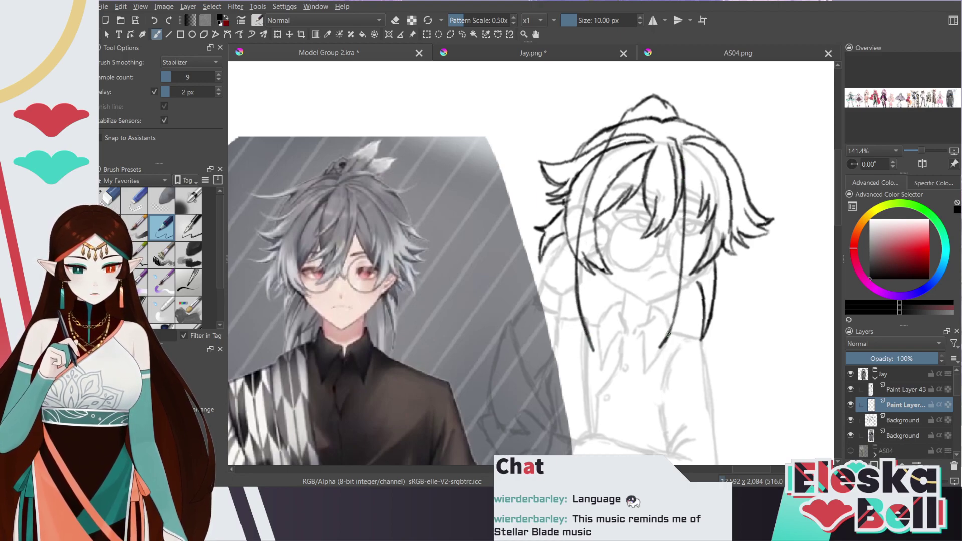
# Erase the lower tips of both long strands and their parts crossing the face and head, keeping only the sections beside the neck
pyautogui.press('e')
pyautogui.moveTo(580, 327); pyautogui.dragTo(592, 345)
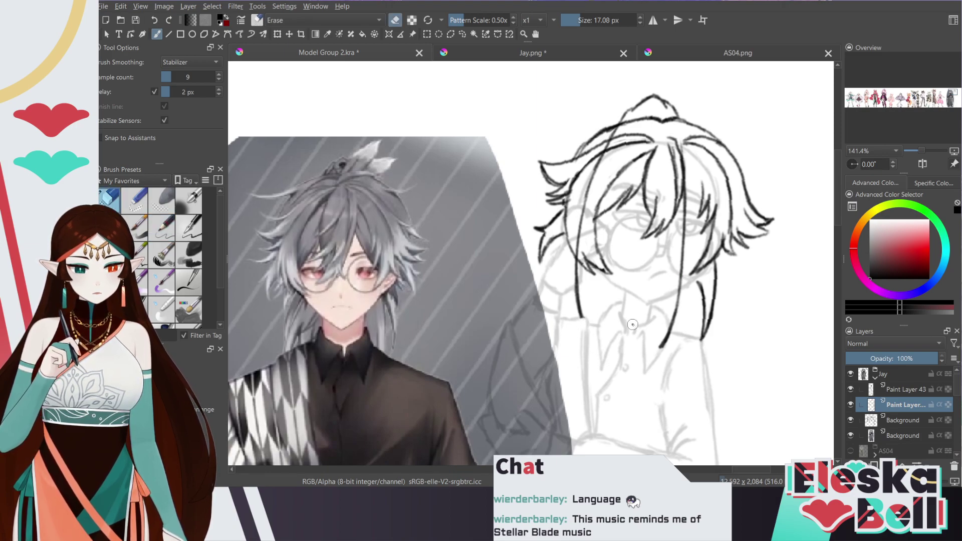
pyautogui.moveTo(681, 345)
pyautogui.mouseDown()
pyautogui.moveTo(662, 348)
pyautogui.moveTo(665, 331)
pyautogui.mouseUp()
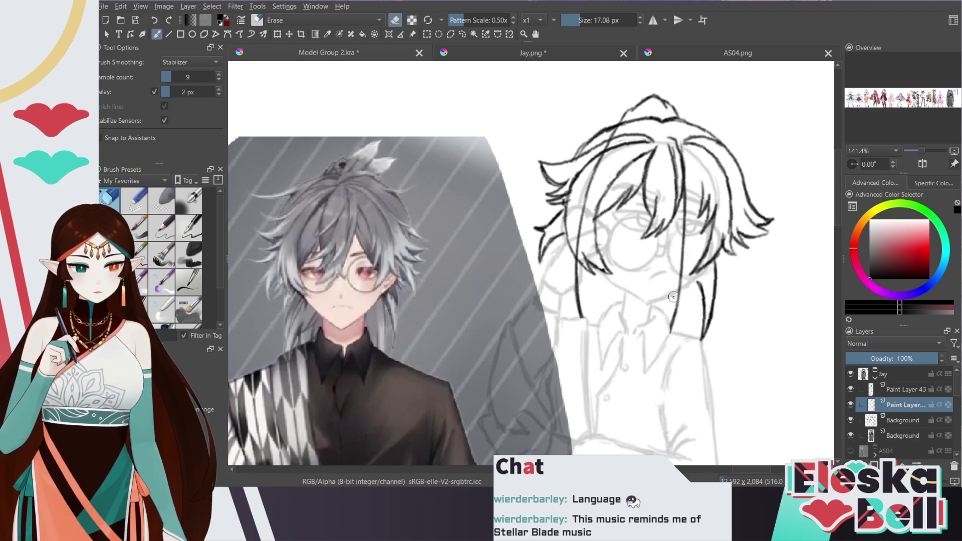
pyautogui.moveTo(682, 281); pyautogui.dragTo(680, 143)
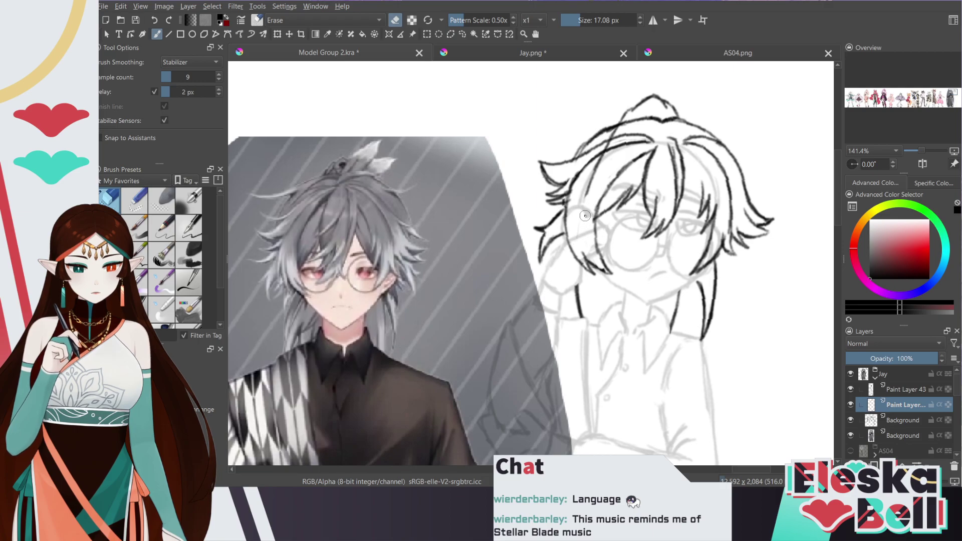
pyautogui.moveTo(590, 199); pyautogui.dragTo(620, 129)
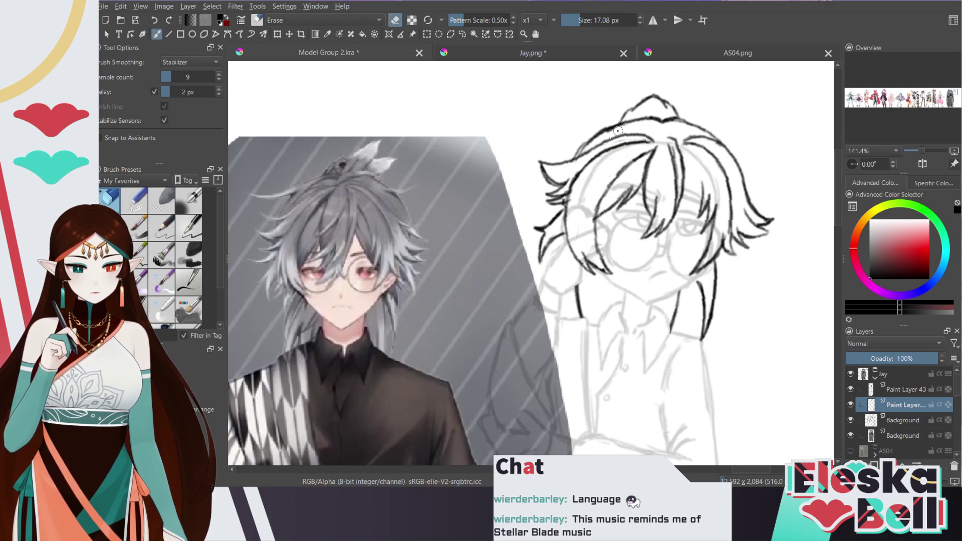
pyautogui.press('/')
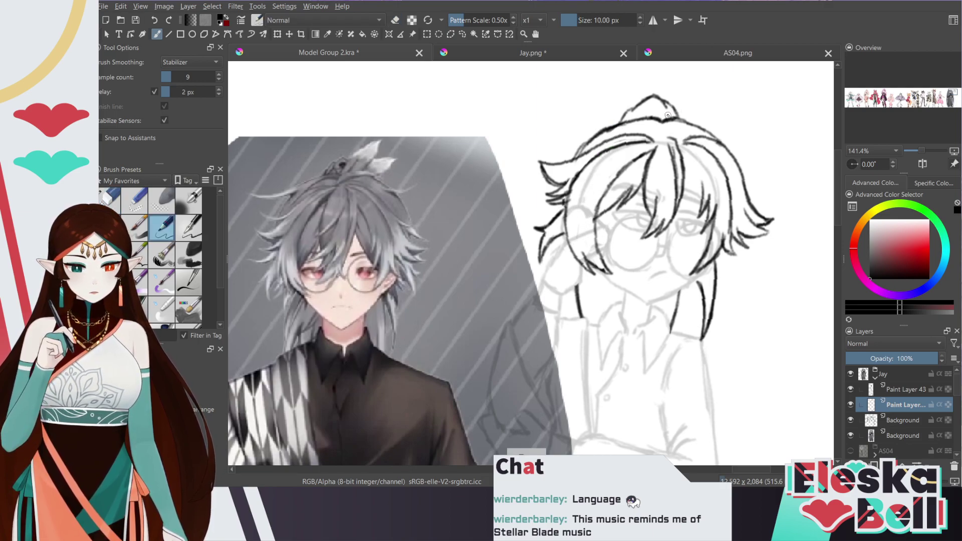
pyautogui.moveTo(662, 120)
pyautogui.mouseDown()
pyautogui.moveTo(693, 91)
pyautogui.moveTo(680, 97)
pyautogui.moveTo(713, 86)
pyautogui.mouseUp()
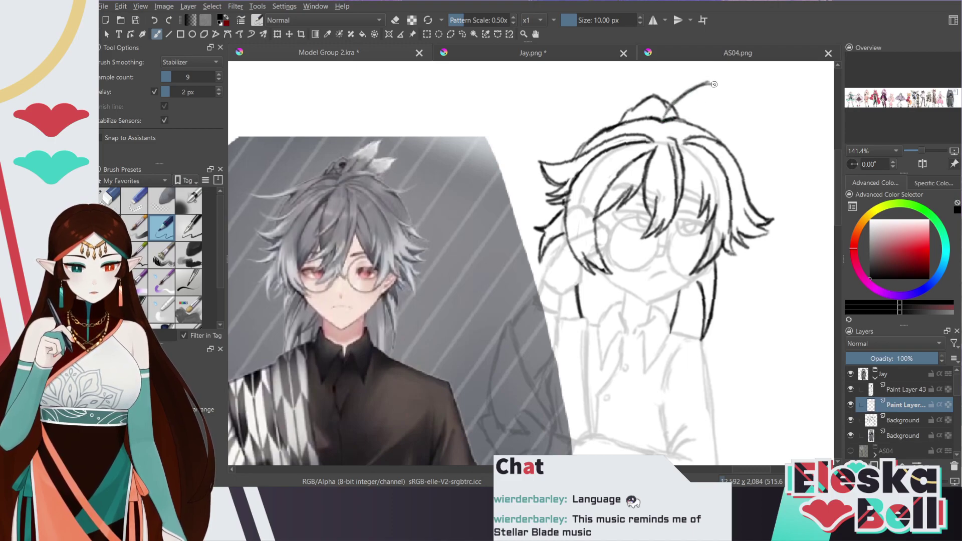
pyautogui.hotkey('ctrl', 'z')
pyautogui.hotkey('ctrl', 'z')
pyautogui.hotkey('ctrl', 'z')
pyautogui.hotkey('ctrl', 'z')
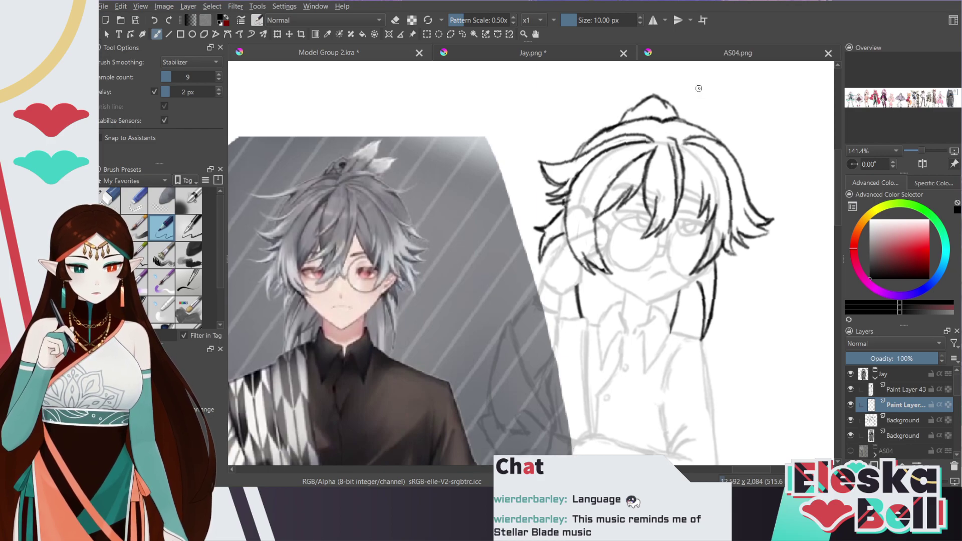
pyautogui.moveTo(664, 121)
pyautogui.mouseDown()
pyautogui.moveTo(674, 99)
pyautogui.moveTo(704, 84)
pyautogui.mouseUp()
pyautogui.hotkey('ctrl', 'z')
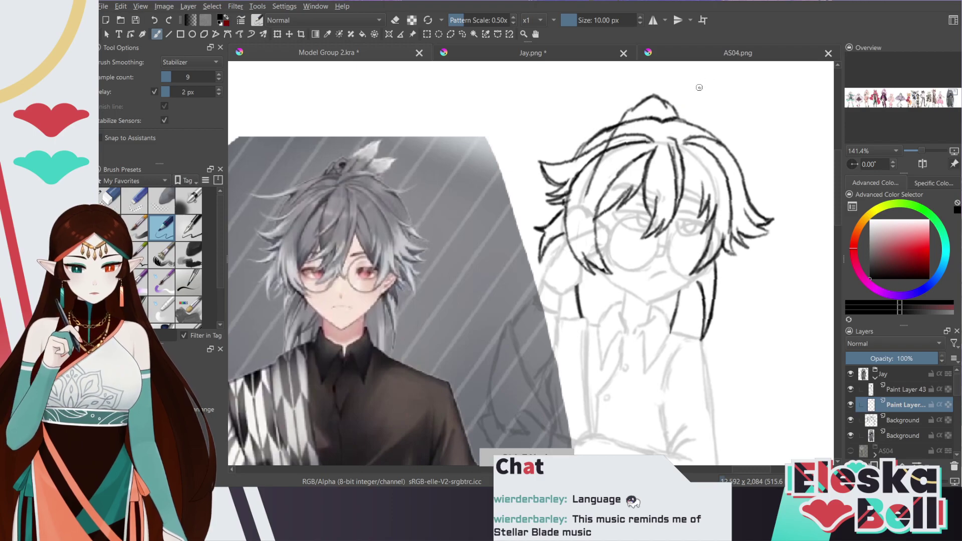
pyautogui.click(167, 21)
pyautogui.click(168, 21)
pyautogui.click(169, 21)
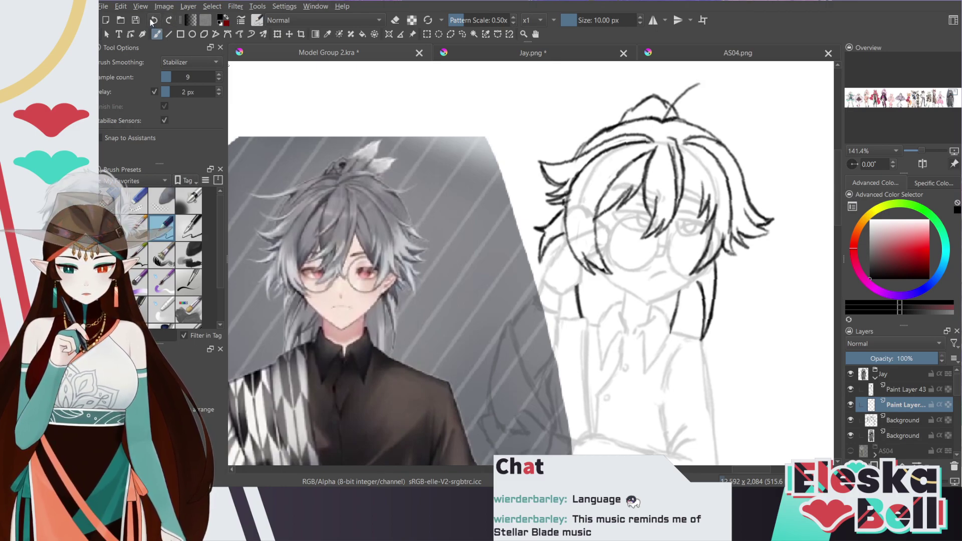
pyautogui.click(152, 21)
pyautogui.moveTo(653, 119); pyautogui.dragTo(697, 94)
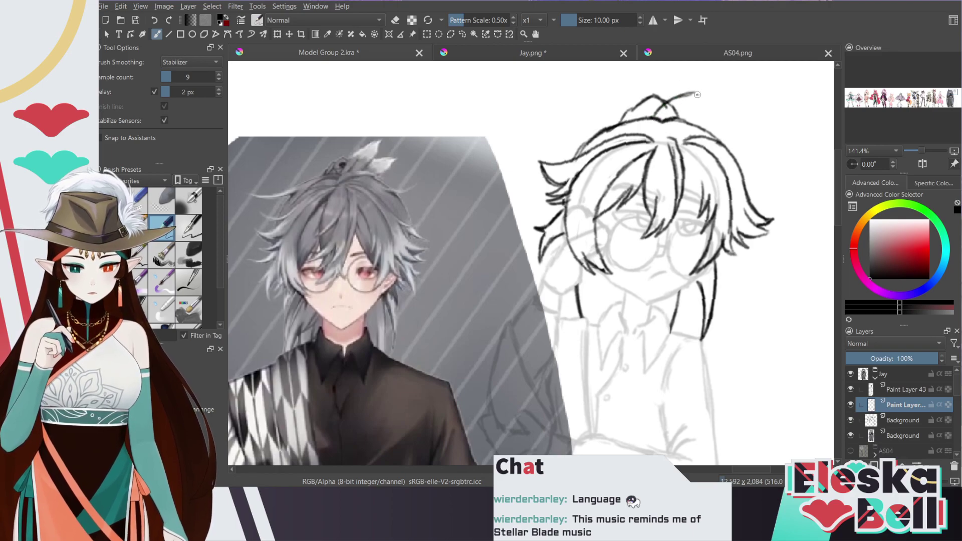
pyautogui.hotkey('ctrl', 'z')
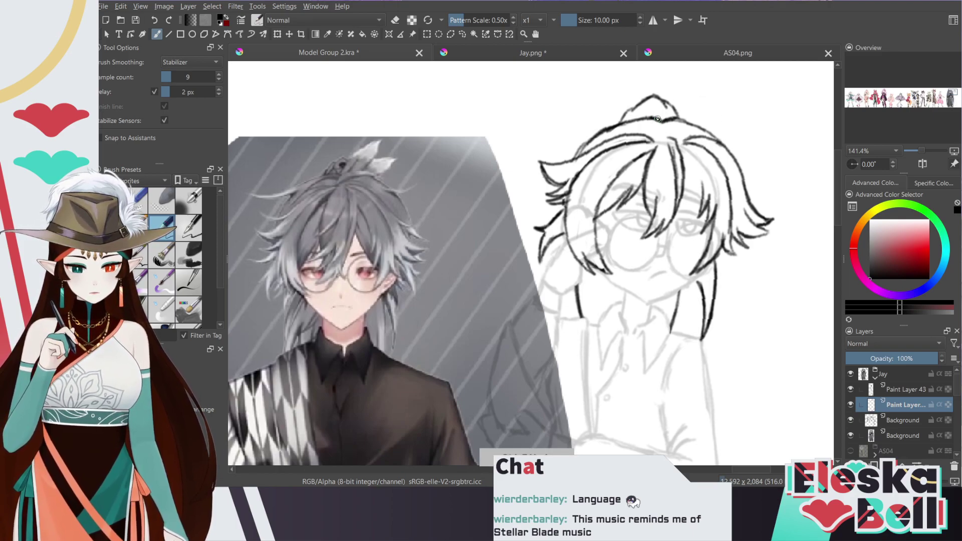
pyautogui.moveTo(657, 119)
pyautogui.mouseDown()
pyautogui.moveTo(680, 90)
pyautogui.moveTo(703, 88)
pyautogui.moveTo(683, 121)
pyautogui.mouseUp()
pyautogui.hotkey('ctrl', 'z')
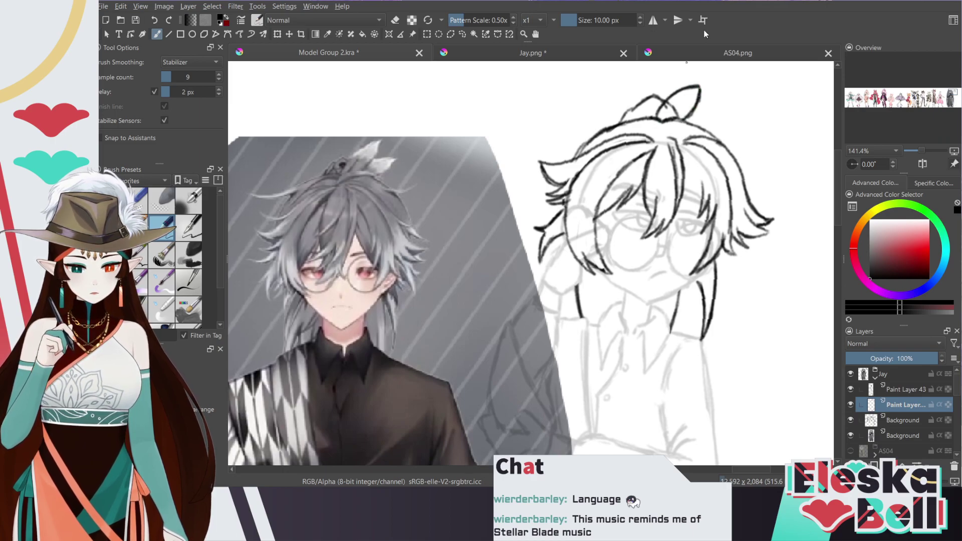
pyautogui.moveTo(836, 200); pyautogui.dragTo(835, 188)
pyautogui.hotkey('ctrl', 'z')
pyautogui.hotkey('ctrl', 'z')
pyautogui.hotkey('ctrl', 'z')
pyautogui.hotkey('ctrl', 'z')
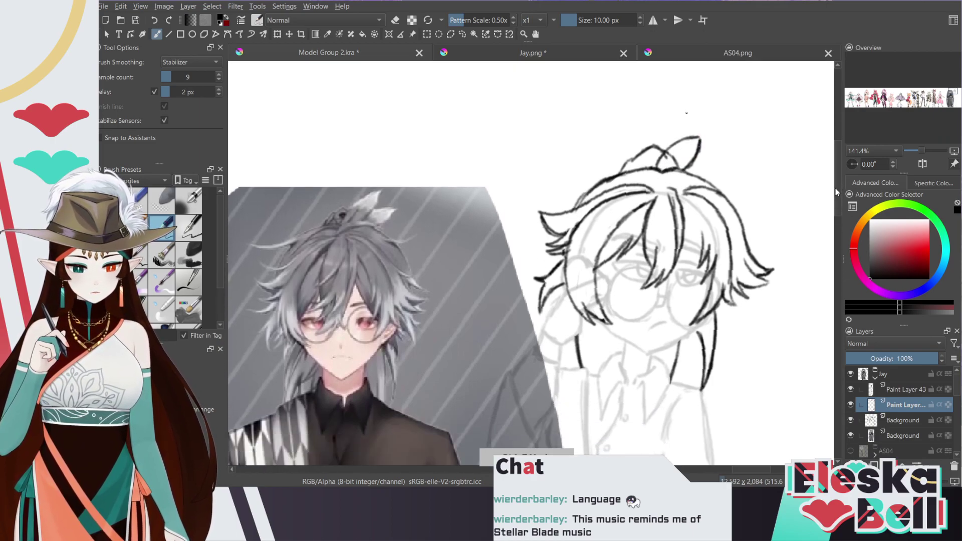
pyautogui.hotkey('ctrl', 'z')
pyautogui.hotkey('ctrl', 'z')
pyautogui.hotkey('ctrl', 'z')
pyautogui.hotkey('ctrl', 'z')
pyautogui.hotkey('ctrl', 'z')
pyautogui.hotkey('ctrl', 'z')
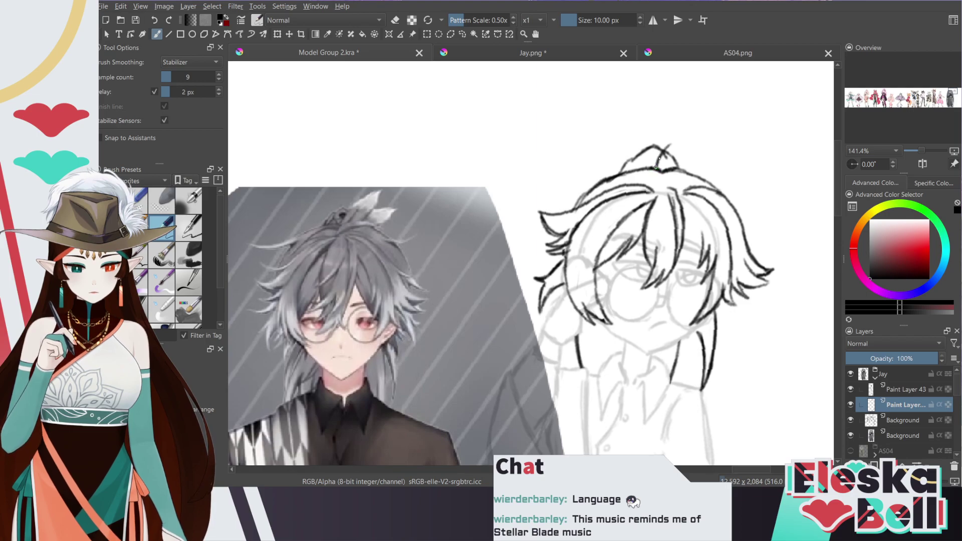
# Sketch a large pointed leaf-shaped tuft rising from the topknot base and a smaller pointed one beside it
pyautogui.moveTo(658, 168)
pyautogui.mouseDown()
pyautogui.moveTo(703, 129)
pyautogui.moveTo(656, 165)
pyautogui.mouseUp()
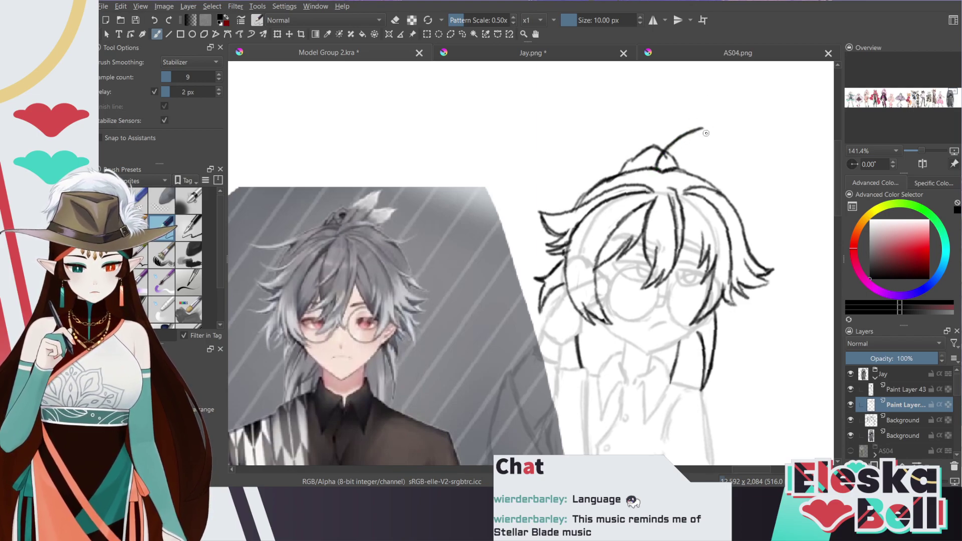
pyautogui.moveTo(706, 128); pyautogui.dragTo(683, 172)
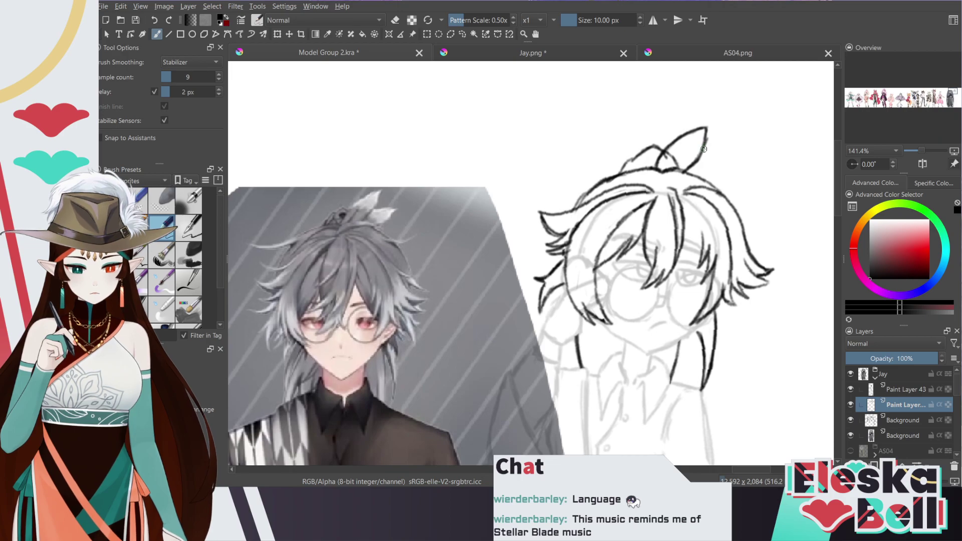
pyautogui.moveTo(705, 147)
pyautogui.mouseDown()
pyautogui.moveTo(728, 148)
pyautogui.moveTo(715, 145)
pyautogui.moveTo(728, 151)
pyautogui.moveTo(697, 173)
pyautogui.moveTo(729, 149)
pyautogui.mouseUp()
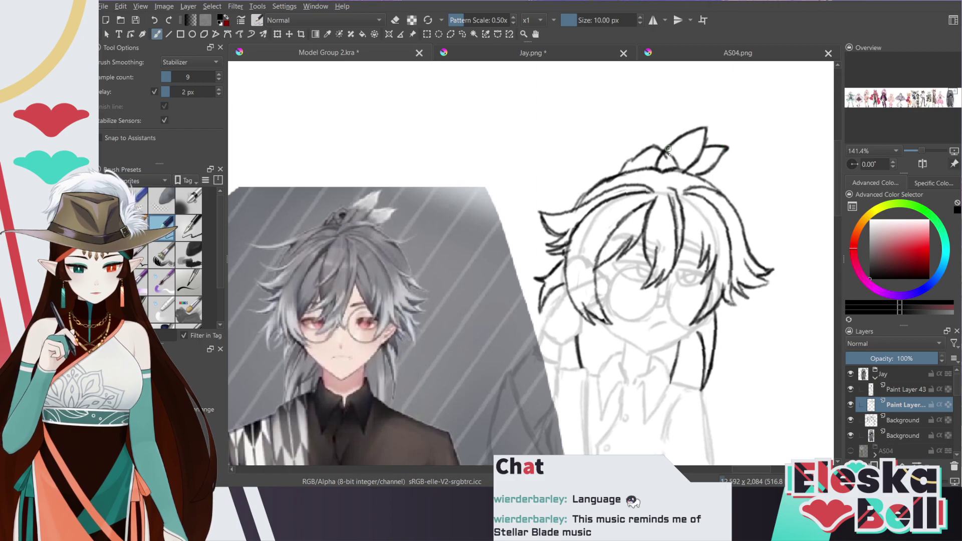
# Erase the base line overlapping the large topknot tuft and draw a curved strand line inside that tuft
pyautogui.press('e')
pyautogui.moveTo(672, 158)
pyautogui.mouseDown()
pyautogui.moveTo(675, 177)
pyautogui.moveTo(667, 173)
pyautogui.mouseUp()
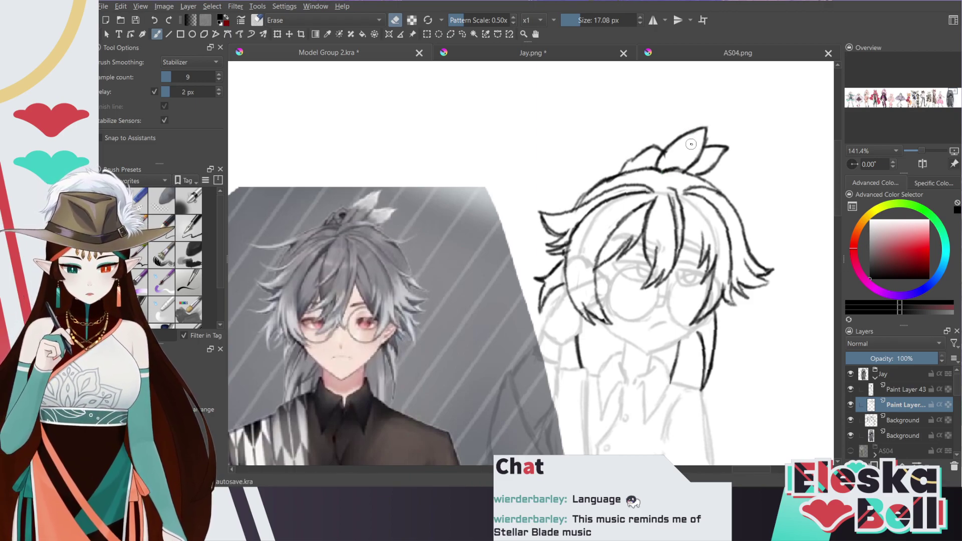
pyautogui.press('e')
pyautogui.moveTo(672, 167); pyautogui.dragTo(692, 141)
pyautogui.hotkey('ctrl', 'z')
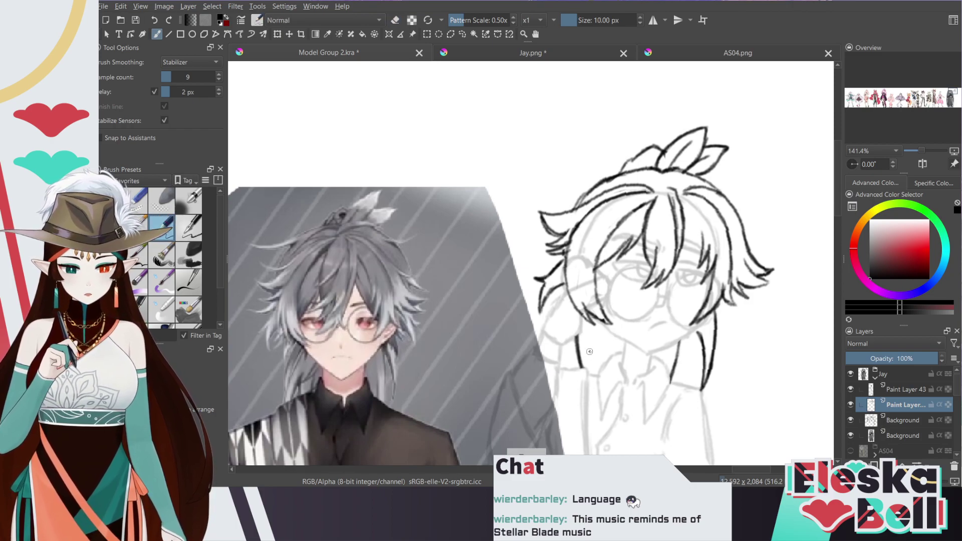
pyautogui.moveTo(589, 342); pyautogui.dragTo(594, 386)
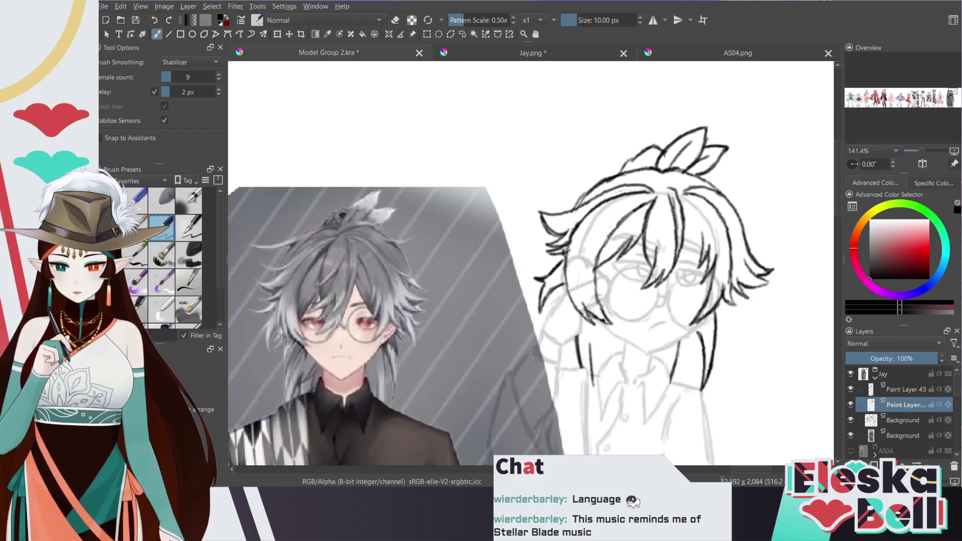
pyautogui.hotkey('ctrl', 'z')
pyautogui.hotkey('ctrl', 'z')
pyautogui.moveTo(592, 337); pyautogui.dragTo(595, 388)
pyautogui.moveTo(592, 339)
pyautogui.mouseDown()
pyautogui.moveTo(600, 393)
pyautogui.moveTo(603, 382)
pyautogui.moveTo(594, 383)
pyautogui.moveTo(606, 383)
pyautogui.mouseUp()
pyautogui.press('e')
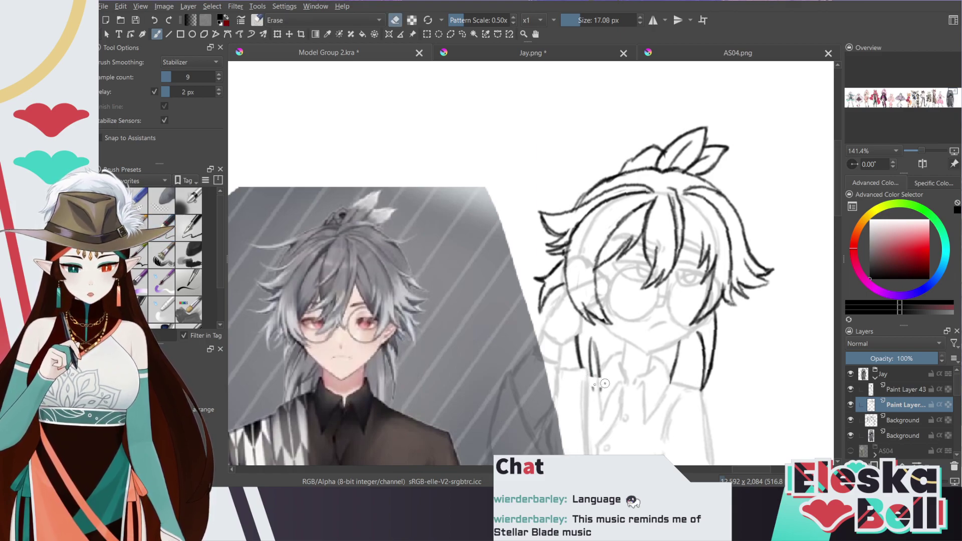
pyautogui.press('e')
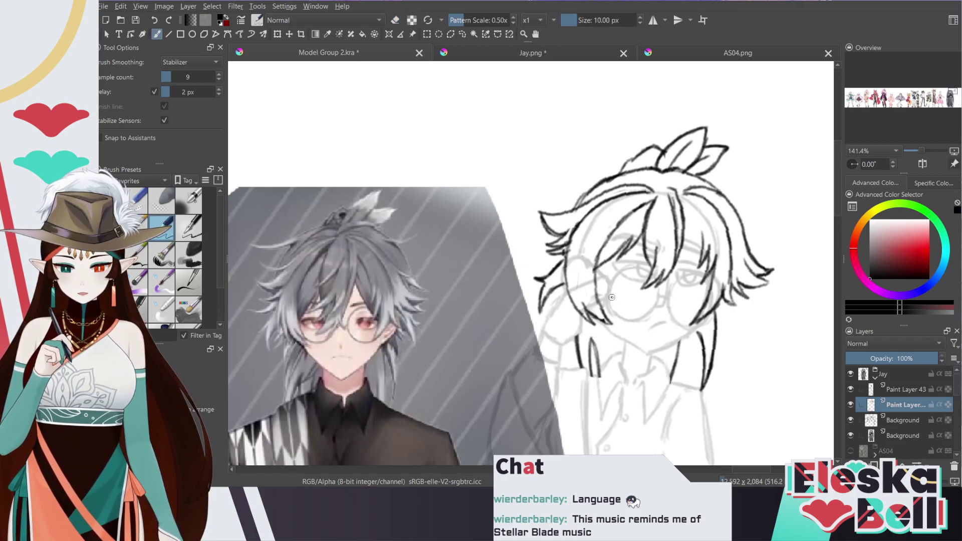
pyautogui.press('e')
pyautogui.moveTo(591, 338); pyautogui.dragTo(597, 369)
pyautogui.press('e')
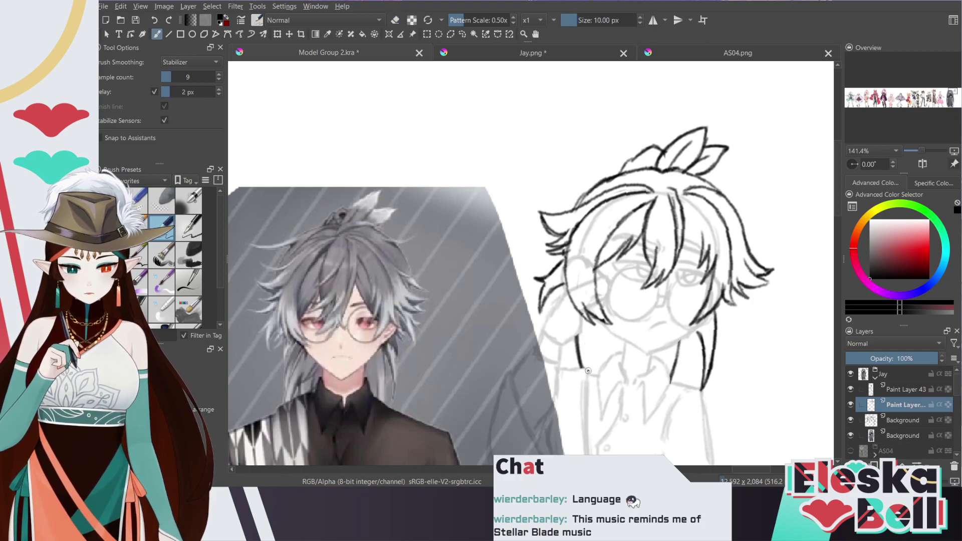
# Draw the inner edge of the neck strand on the raised-hand side, ending at the shirt collar, and trim its tip
pyautogui.moveTo(588, 340); pyautogui.dragTo(589, 372)
pyautogui.moveTo(590, 336); pyautogui.dragTo(588, 355)
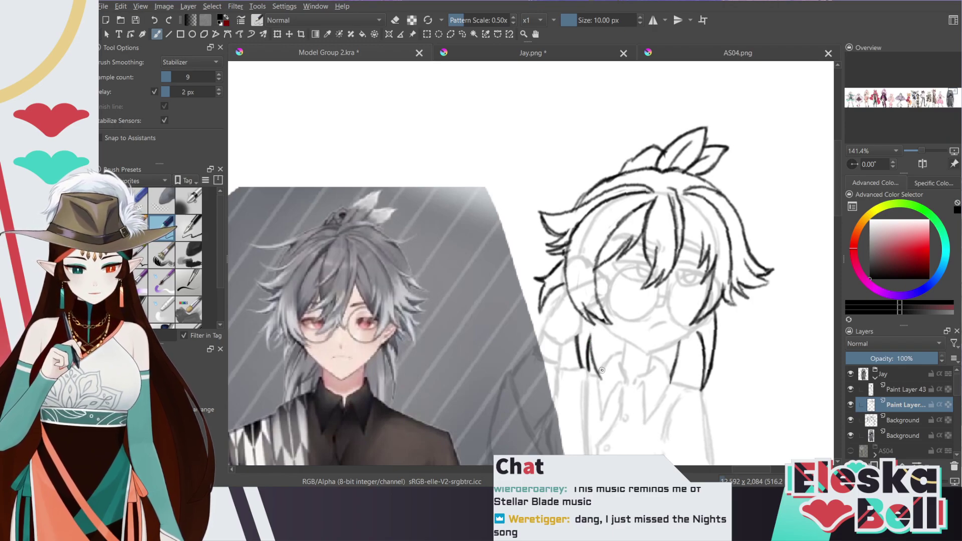
pyautogui.press('e')
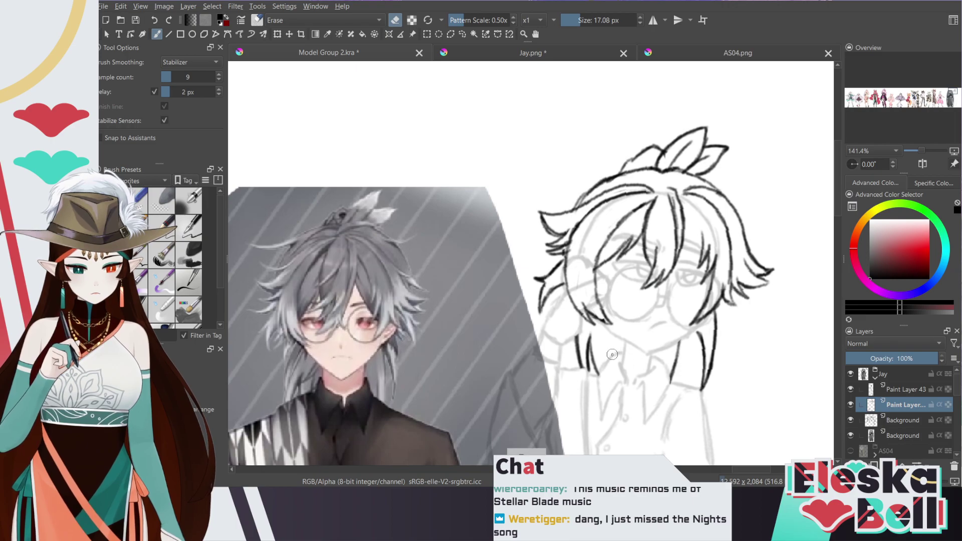
pyautogui.press('e')
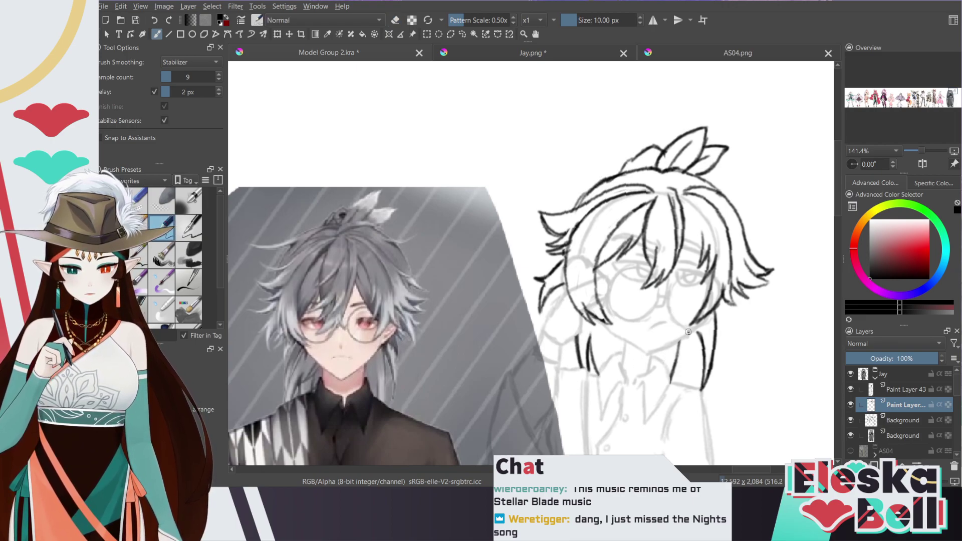
# Sketch a short tapering strand beneath the side locks, beside the outer neck strand opposite the raised hand
pyautogui.moveTo(721, 307)
pyautogui.mouseDown()
pyautogui.moveTo(724, 346)
pyautogui.moveTo(720, 333)
pyautogui.mouseUp()
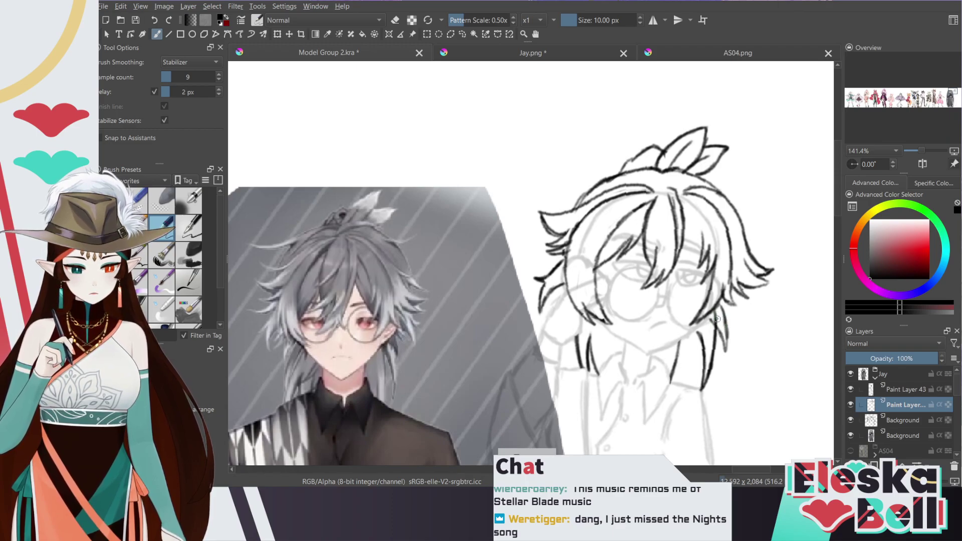
pyautogui.press('e')
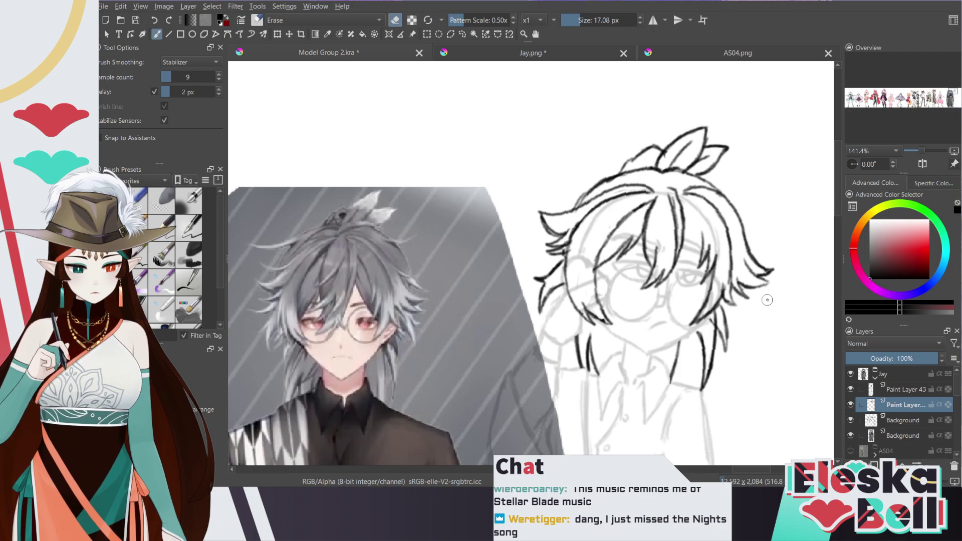
pyautogui.click(899, 421)
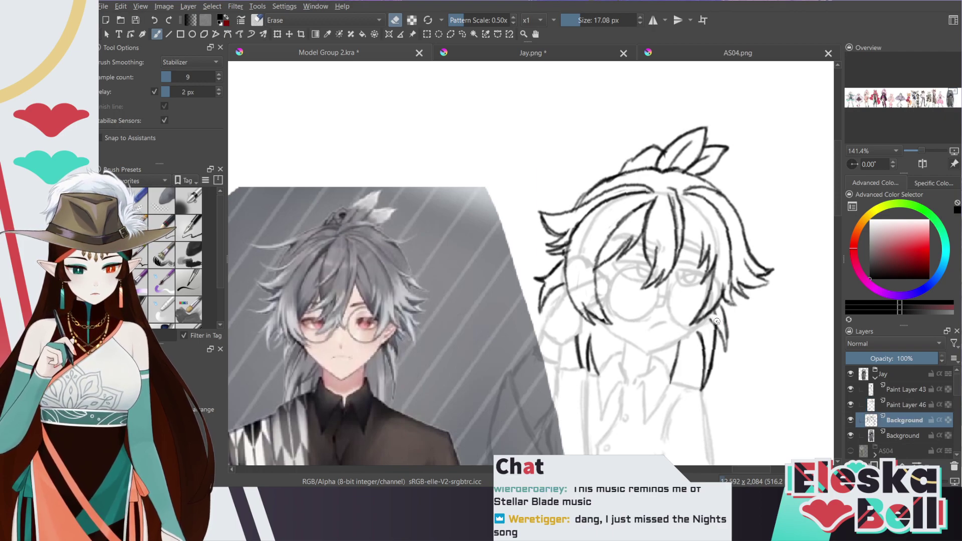
pyautogui.click(897, 402)
pyautogui.press('e')
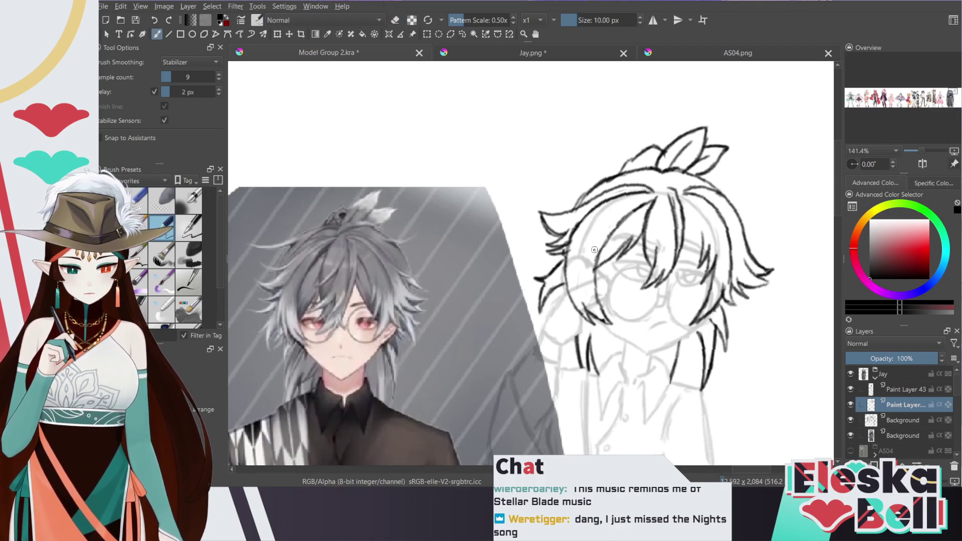
pyautogui.press('e')
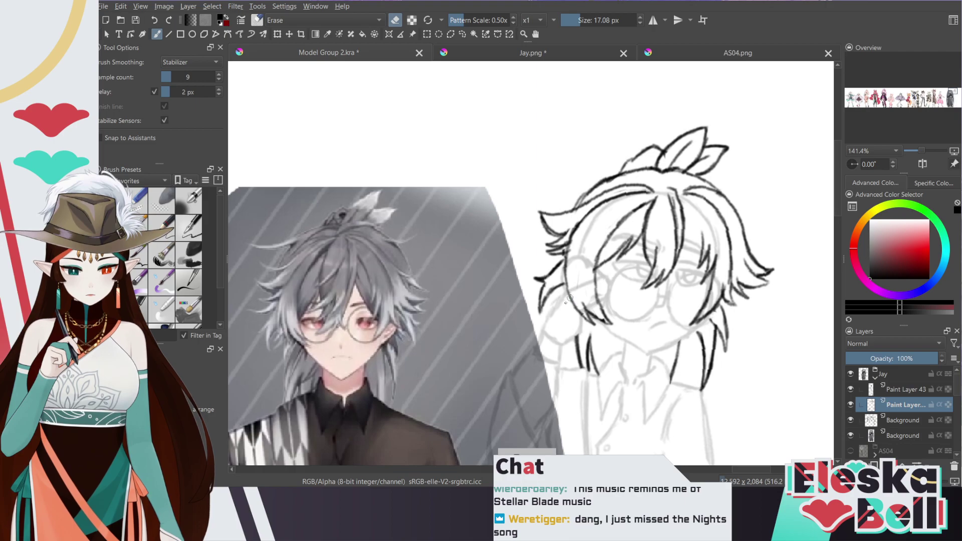
# Erase the hair lines crossing the raised hand on the upper Background layer
pyautogui.click(902, 422)
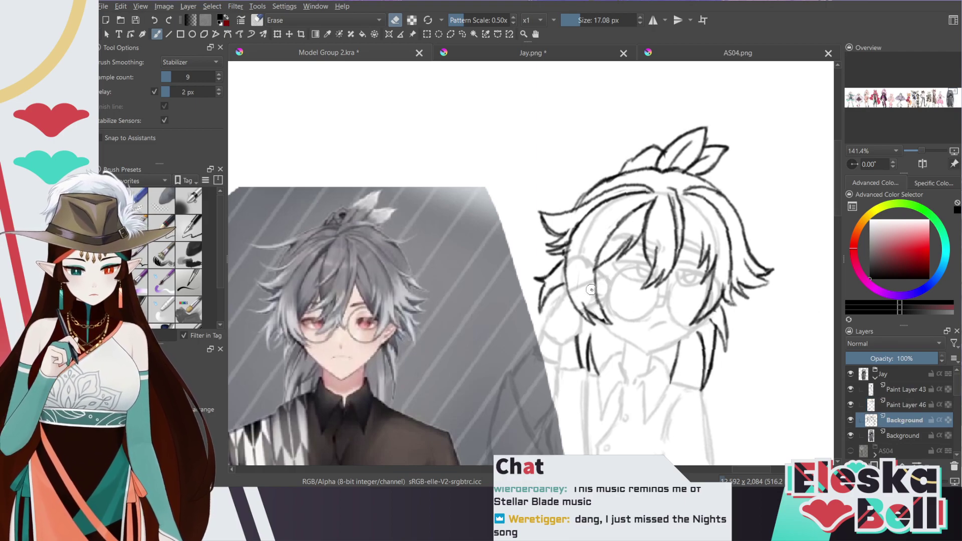
pyautogui.moveTo(592, 286)
pyautogui.mouseDown()
pyautogui.moveTo(594, 299)
pyautogui.moveTo(575, 310)
pyautogui.moveTo(573, 297)
pyautogui.mouseUp()
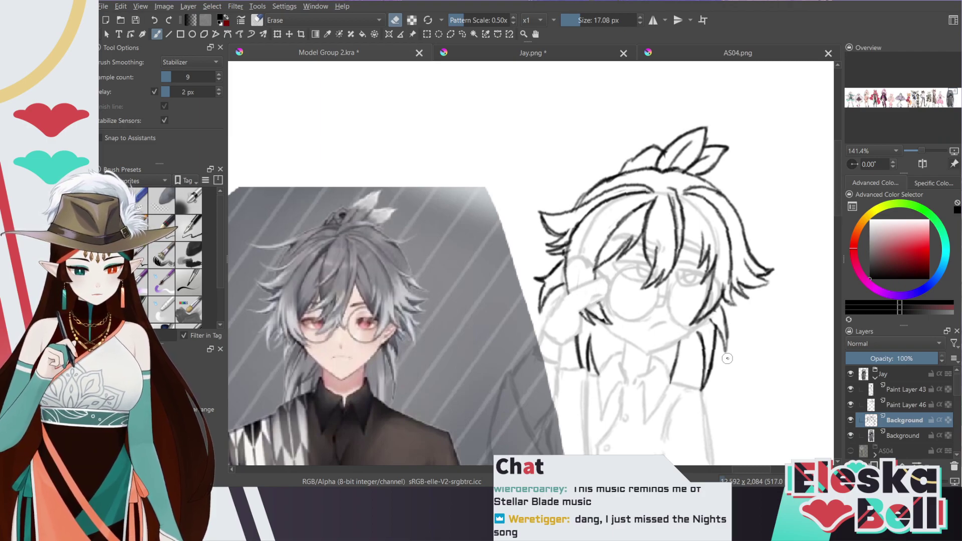
pyautogui.press('e')
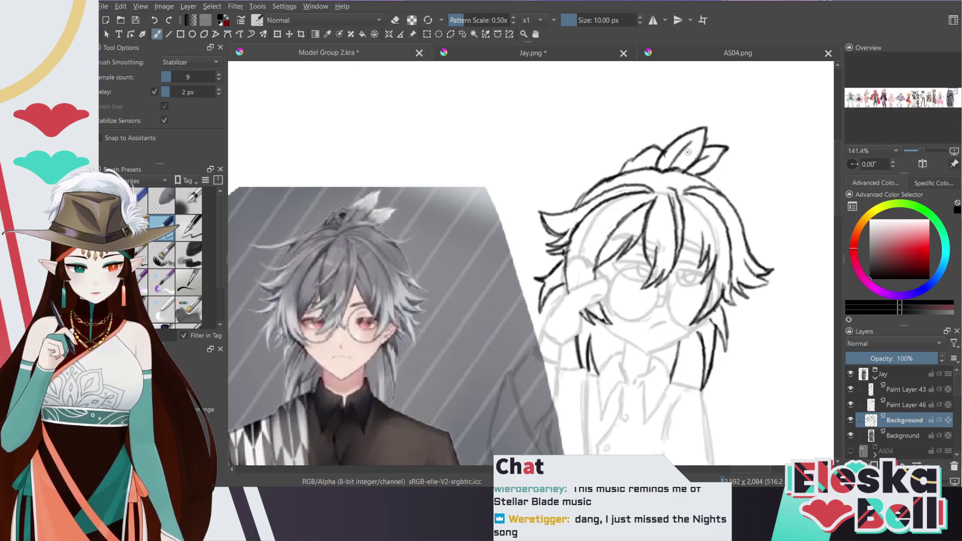
pyautogui.press('e')
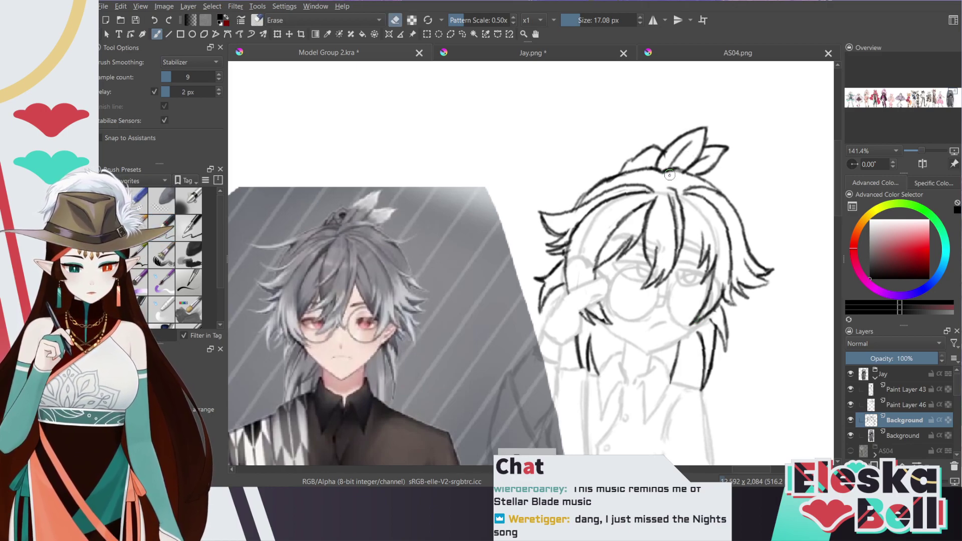
# Check the two hair layers by toggling their visibility, and merge Paint Layer 46 down into the Background hair layer
pyautogui.click(851, 420)
pyautogui.click(850, 419)
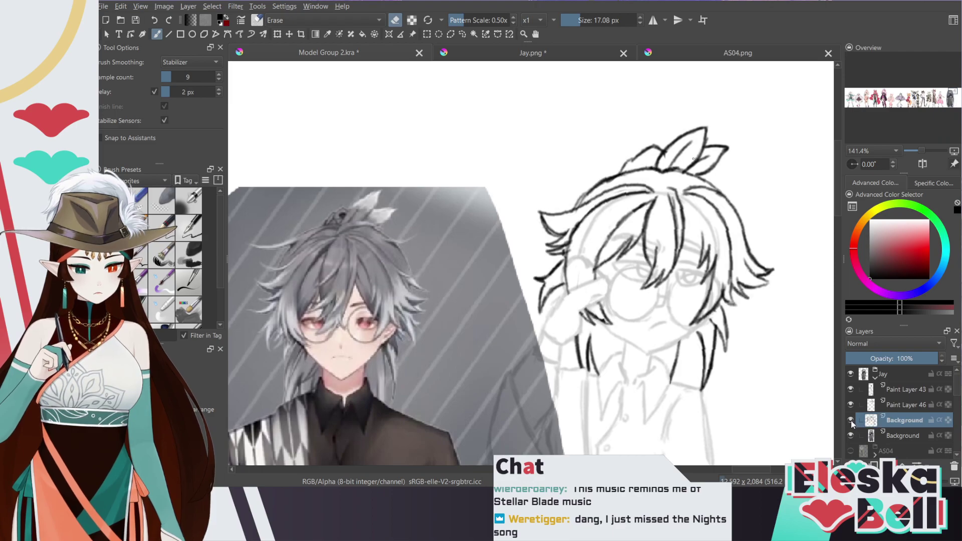
pyautogui.click(850, 405)
pyautogui.click(850, 405)
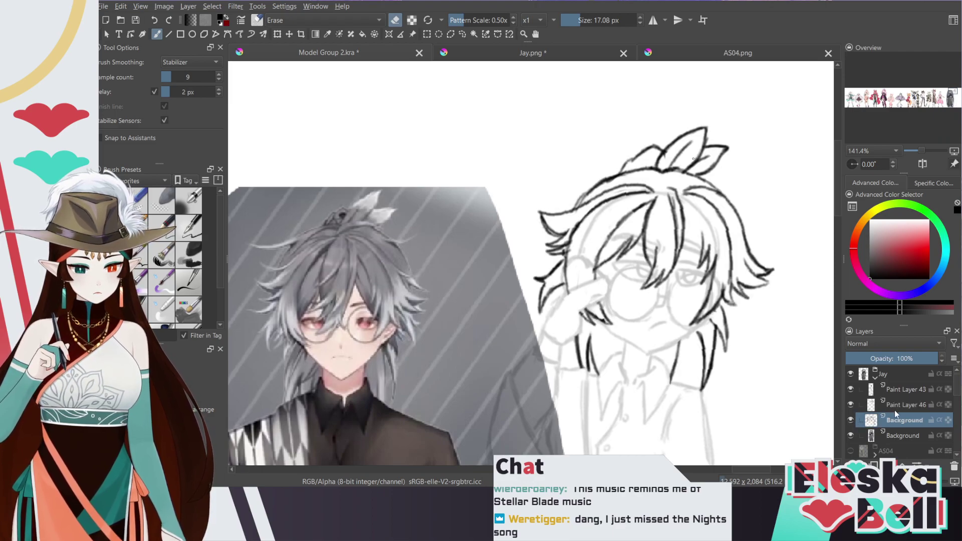
pyautogui.click(894, 407)
pyautogui.hotkey('ctrl', 'e')
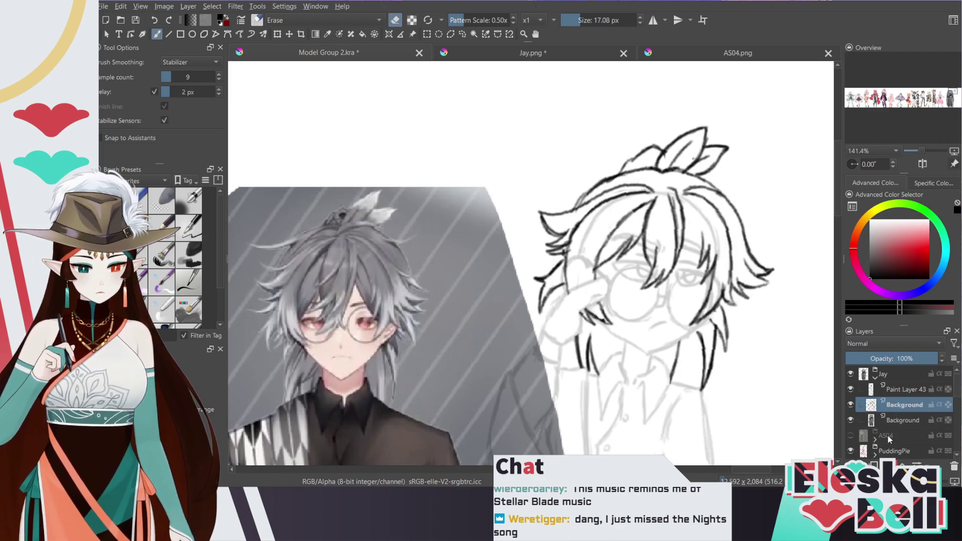
# Add a new paint layer and sketch a curved strand sweeping from the topknot base across the large tuft
pyautogui.press('Insert')
pyautogui.press('e')
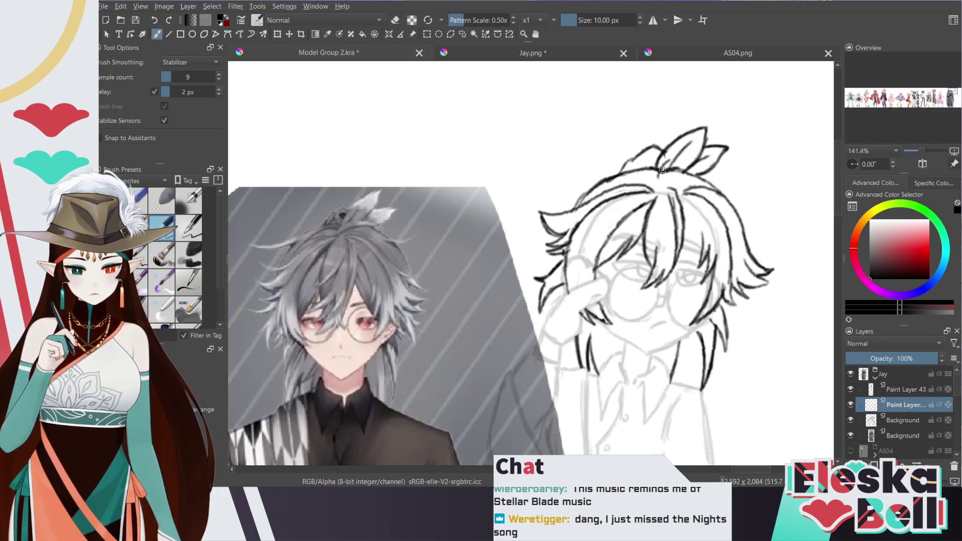
pyautogui.moveTo(708, 157)
pyautogui.mouseDown()
pyautogui.moveTo(686, 159)
pyautogui.moveTo(658, 184)
pyautogui.mouseUp()
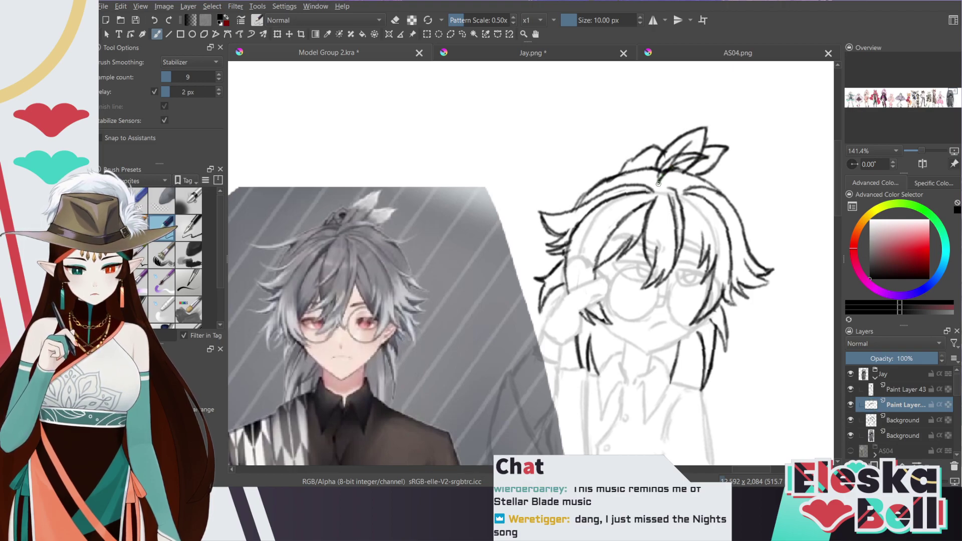
# Erase the topknot lines under the curved strand on the hair layer and refine the strand's outline on Paint Layer 44
pyautogui.click(901, 420)
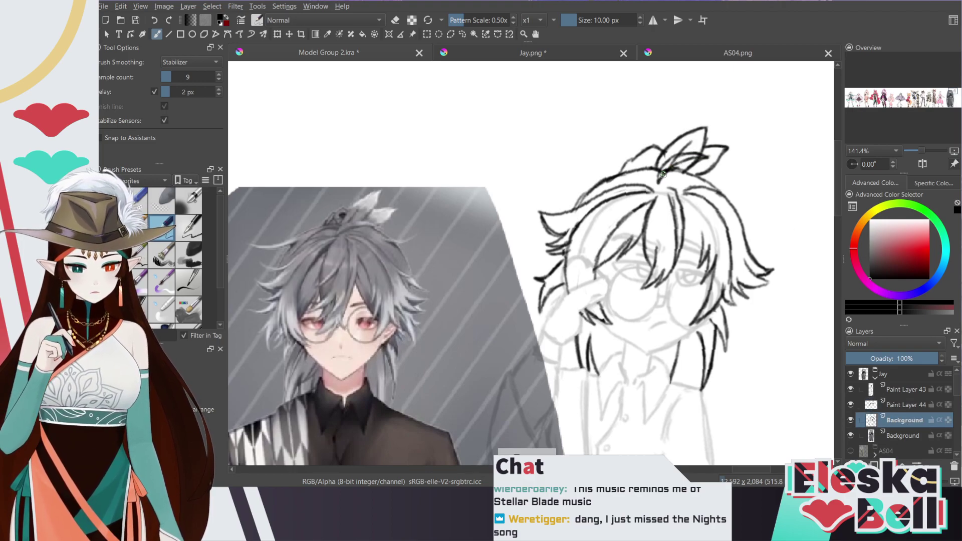
pyautogui.press('e')
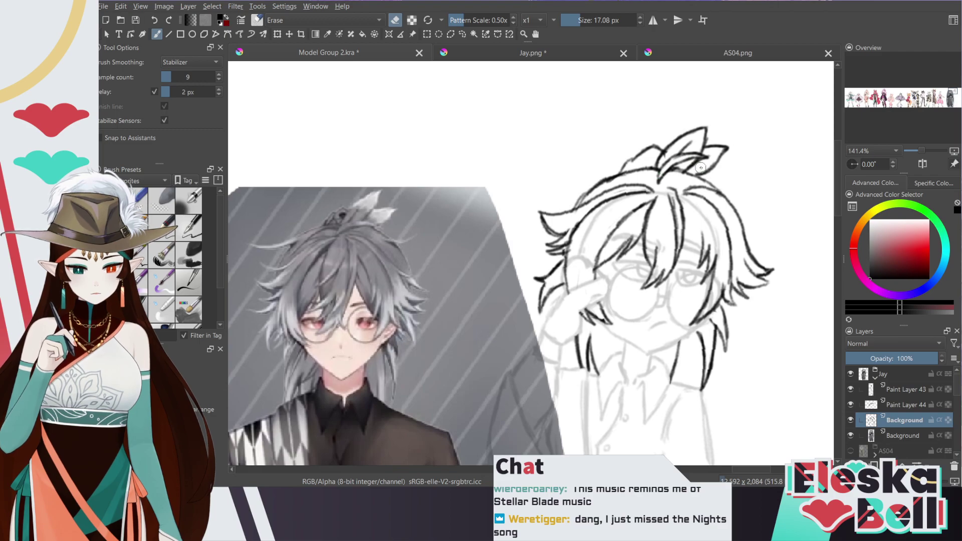
pyautogui.press('e')
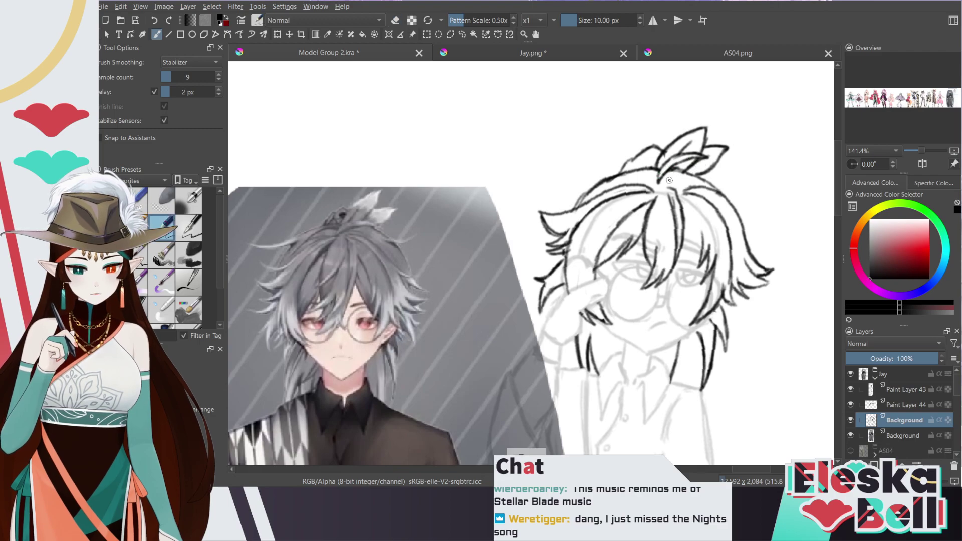
pyautogui.click(902, 405)
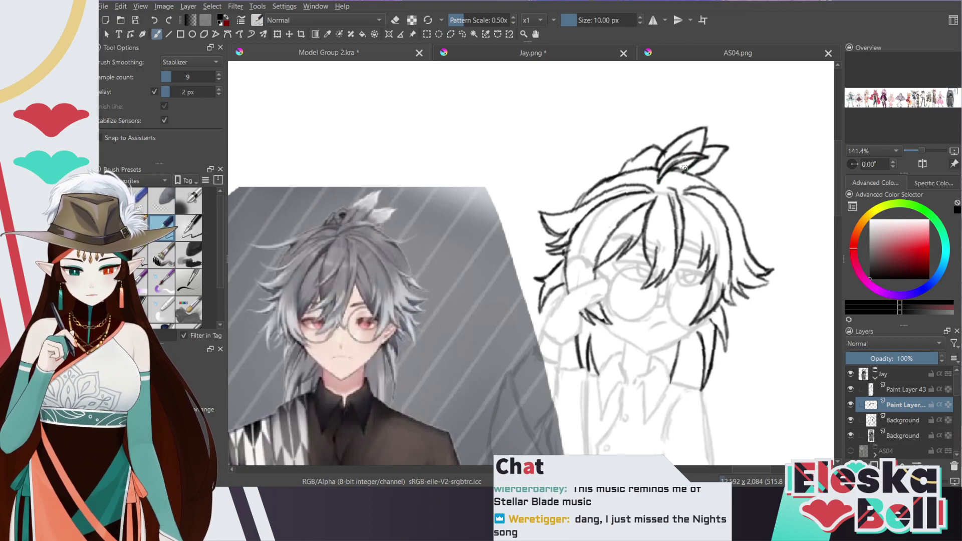
pyautogui.press('e')
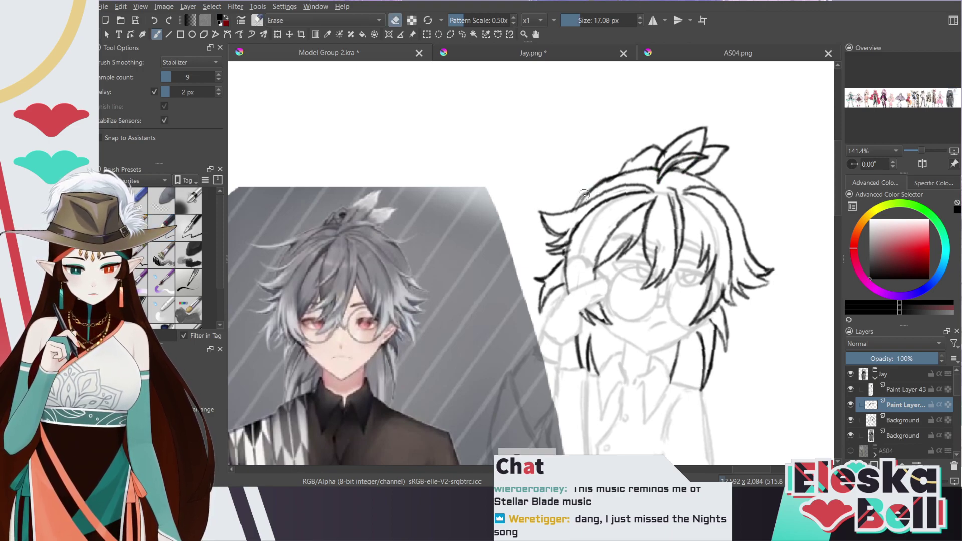
# Erase a section of the crown outline above the flicked locks on the raised-hand side
pyautogui.click(896, 422)
pyautogui.press('e')
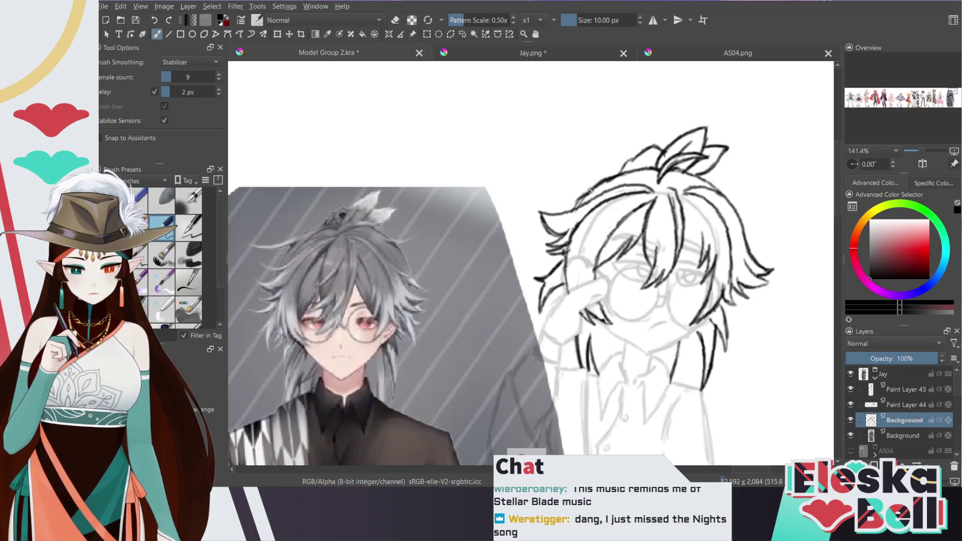
pyautogui.press('e')
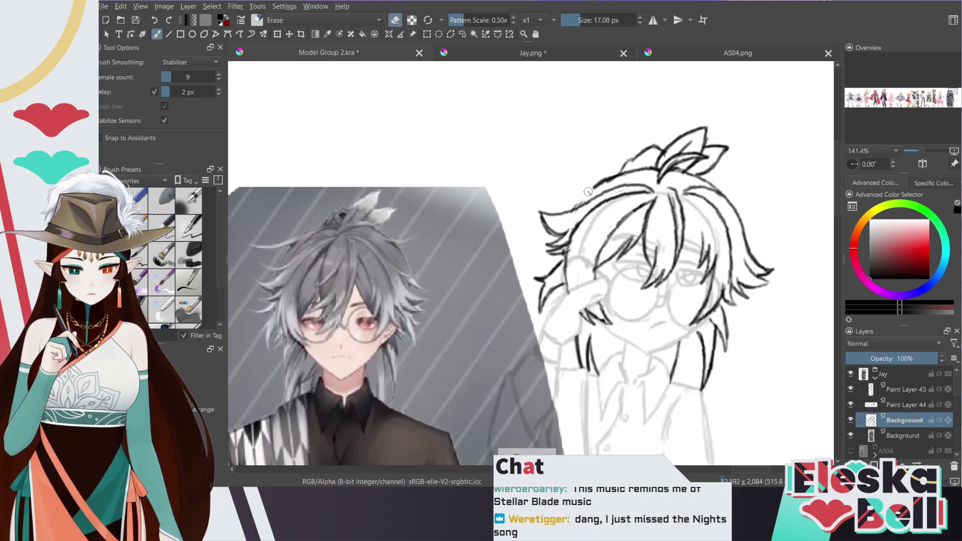
pyautogui.press('e')
# Try a long outward-flicked lock extending from the crown on the raised-hand side, and undo it
pyautogui.moveTo(609, 181)
pyautogui.mouseDown()
pyautogui.moveTo(530, 180)
pyautogui.moveTo(577, 201)
pyautogui.moveTo(597, 198)
pyautogui.moveTo(524, 183)
pyautogui.mouseUp()
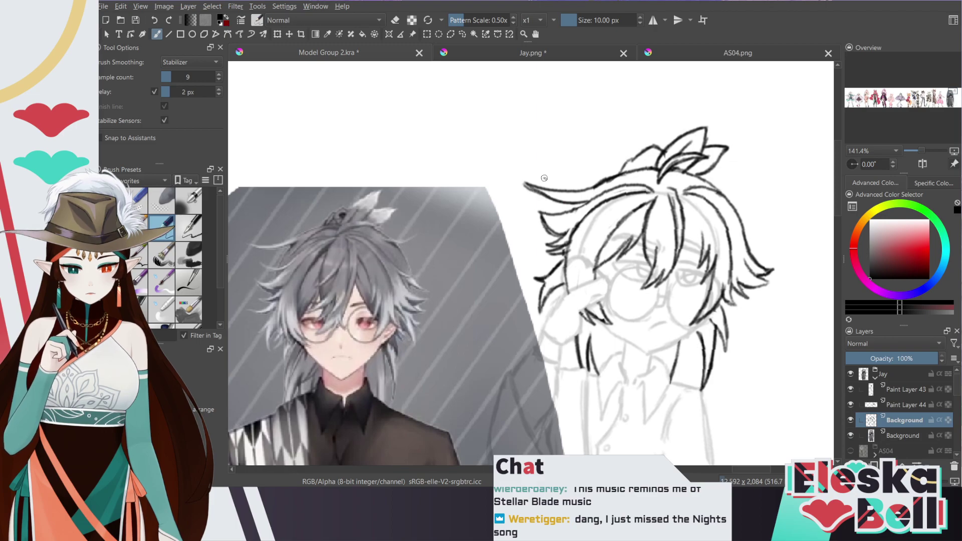
pyautogui.hotkey('ctrl', 'z')
pyautogui.hotkey('ctrl', 'z')
pyautogui.hotkey('ctrl', 'z')
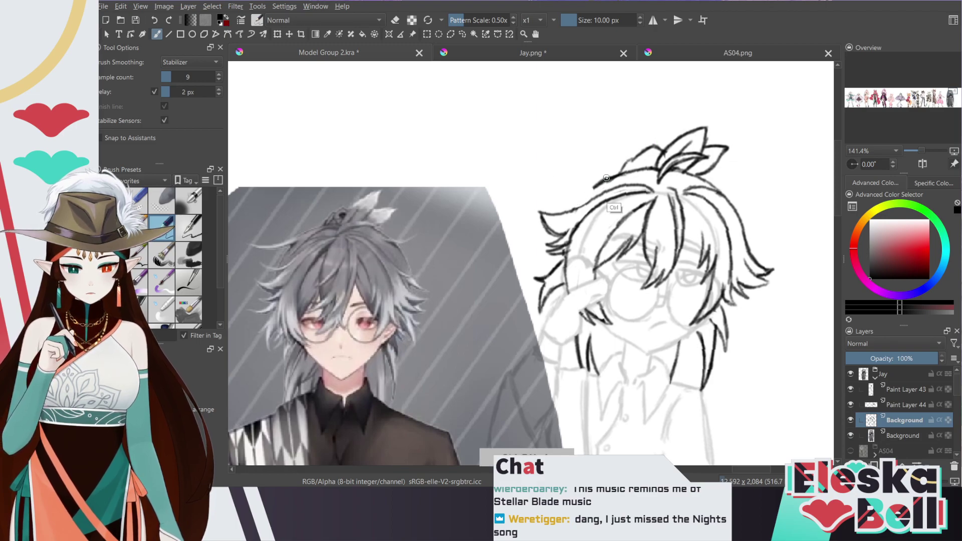
# Trim the crown outline's end and draw a shorter outward-flicked lock from the crown on the raised-hand side
pyautogui.press('e')
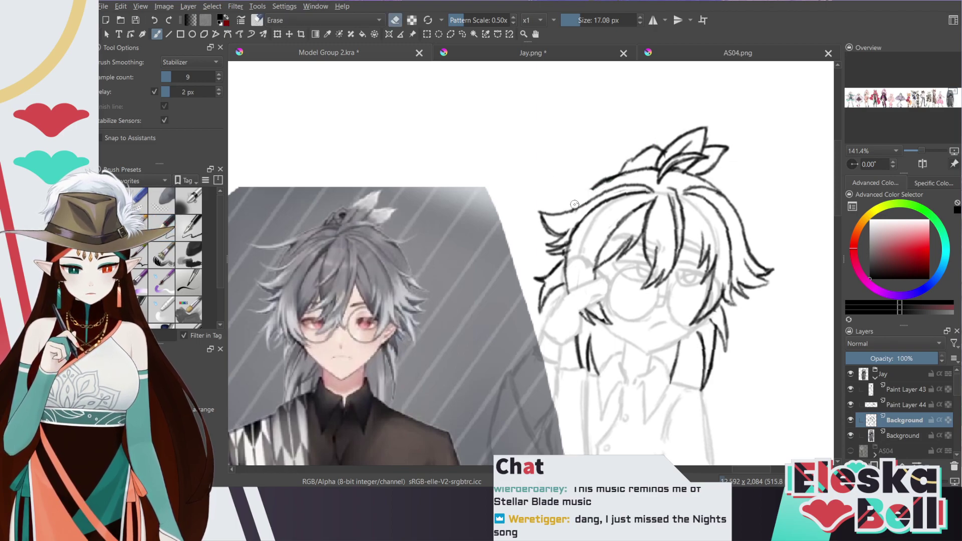
pyautogui.press('e')
pyautogui.moveTo(590, 190)
pyautogui.mouseDown()
pyautogui.moveTo(636, 178)
pyautogui.moveTo(594, 188)
pyautogui.mouseUp()
pyautogui.press('e')
pyautogui.moveTo(624, 175)
pyautogui.mouseDown()
pyautogui.moveTo(557, 189)
pyautogui.moveTo(606, 195)
pyautogui.moveTo(551, 187)
pyautogui.mouseUp()
pyautogui.moveTo(620, 176); pyautogui.dragTo(607, 183)
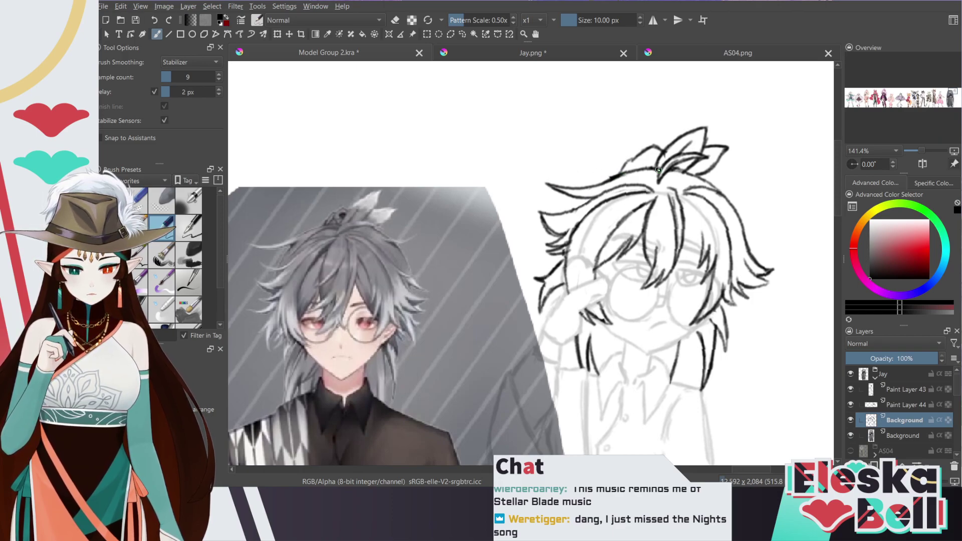
# Draw a pointed lock flicking outward from the hair outline on the side opposite the raised hand
pyautogui.moveTo(726, 208)
pyautogui.mouseDown()
pyautogui.moveTo(779, 212)
pyautogui.moveTo(738, 211)
pyautogui.mouseUp()
pyautogui.hotkey('ctrl', 'z')
pyautogui.hotkey('ctrl', 'z')
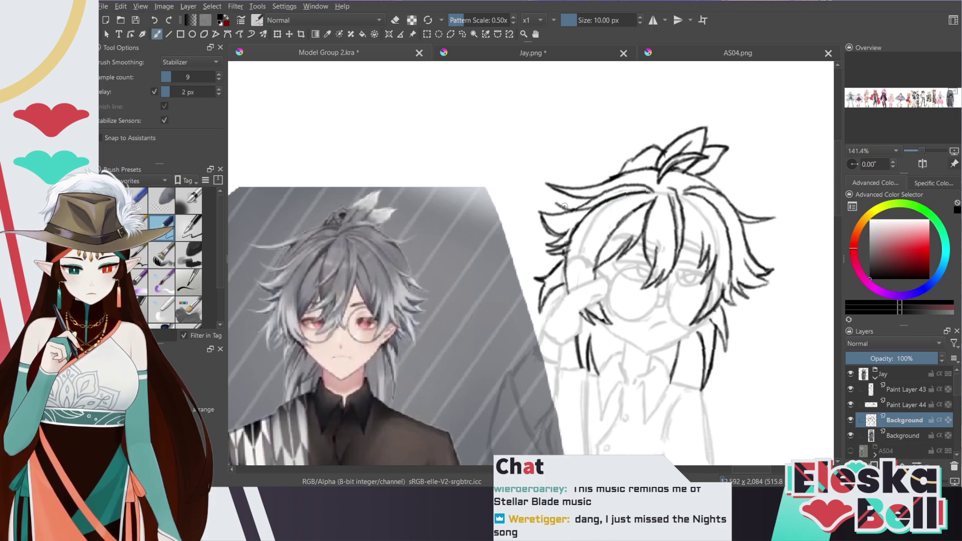
# Sketch fringe strands crossing from the parting over the forehead, check the head with the hair layer hidden, and select Paint Layer 44
pyautogui.press('e')
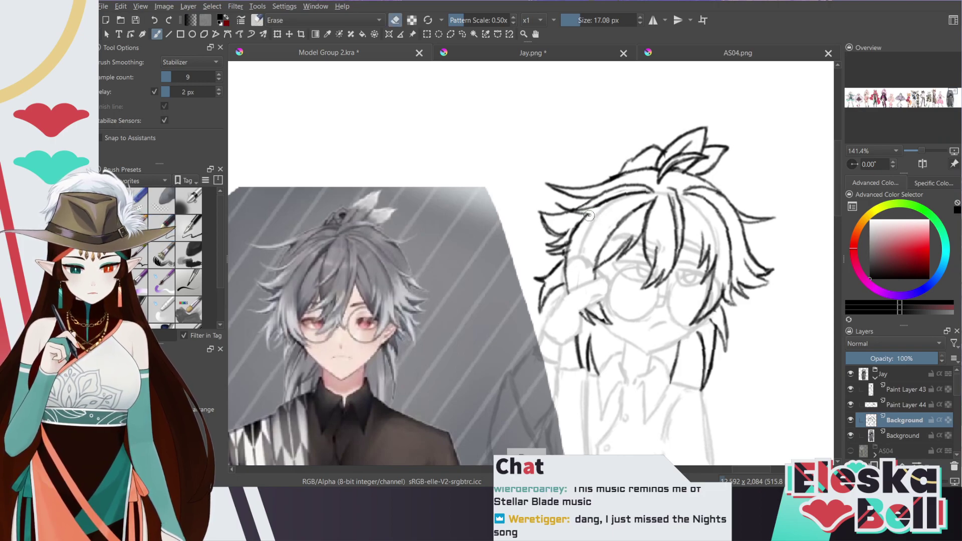
pyautogui.press('e')
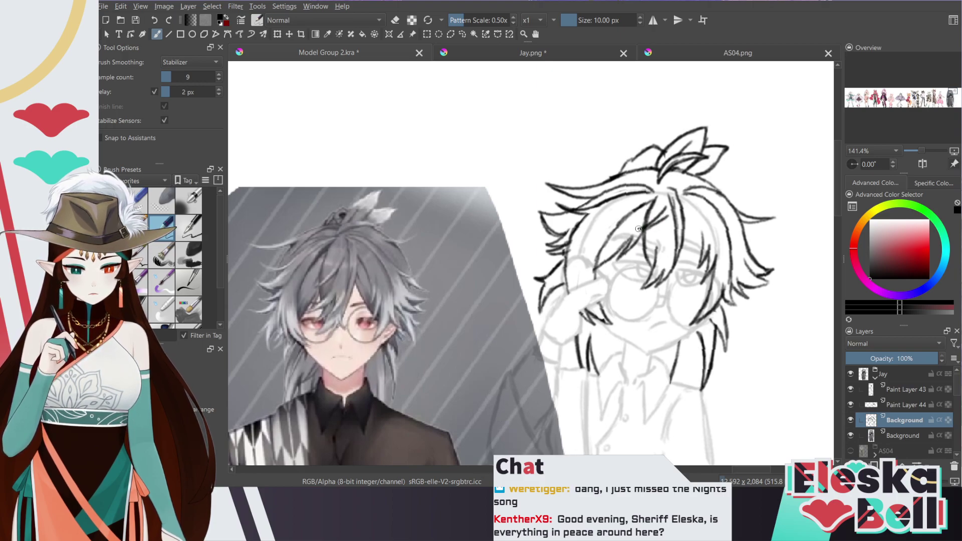
pyautogui.moveTo(660, 229); pyautogui.dragTo(638, 248)
pyautogui.hotkey('ctrl', 'z')
pyautogui.click(851, 421)
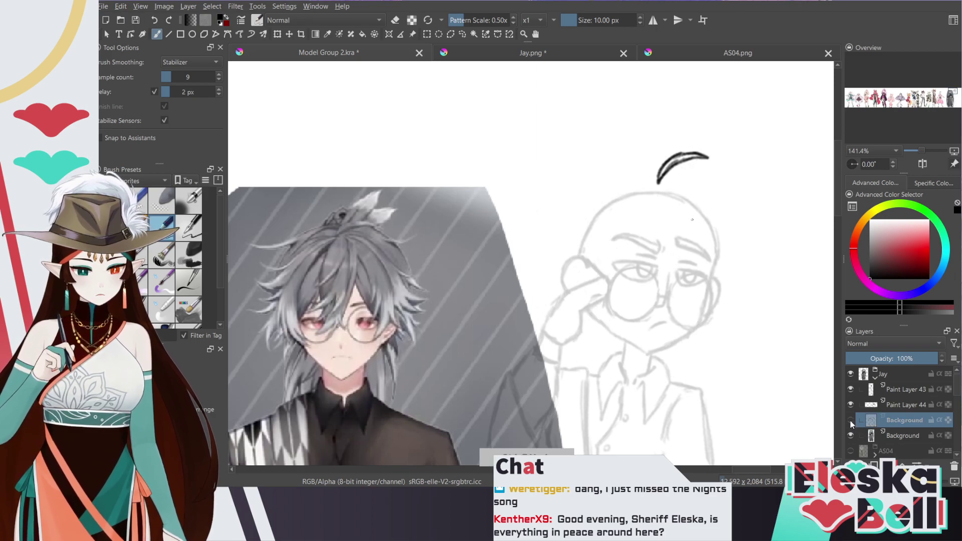
pyautogui.click(851, 420)
pyautogui.click(893, 406)
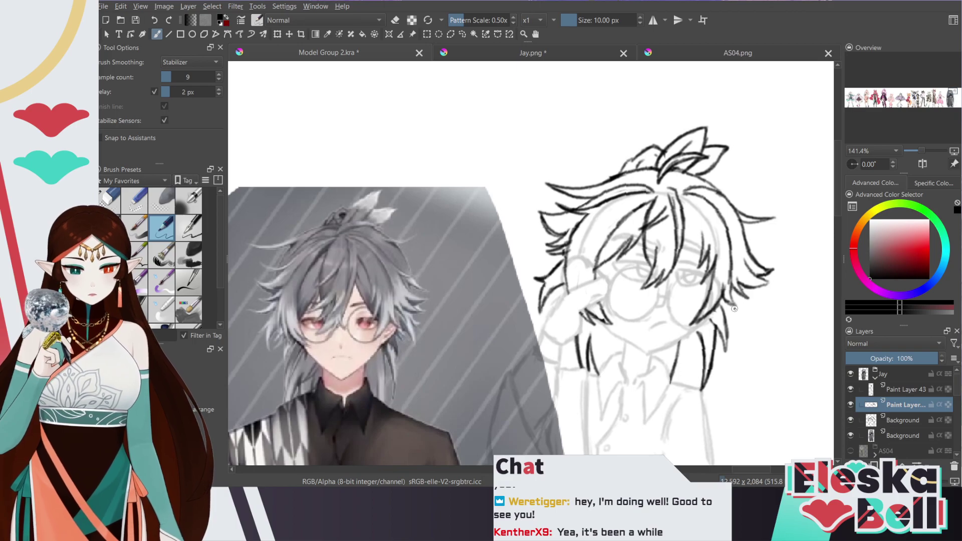
# Draw a small pointed lock hanging below the outer flicks on the side opposite the raised hand, and clean its joins with the eraser
pyautogui.scroll(-5, 838, 172)
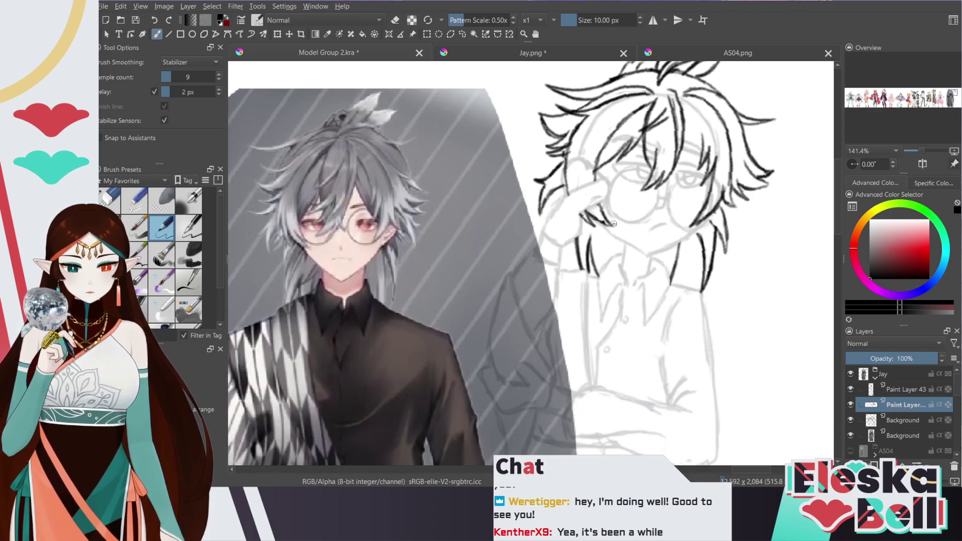
pyautogui.press('e')
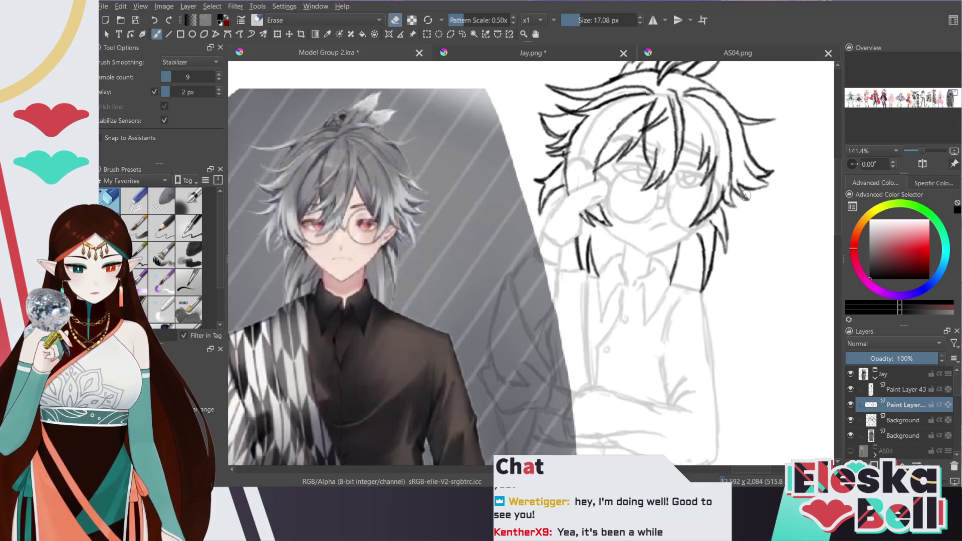
pyautogui.press('/')
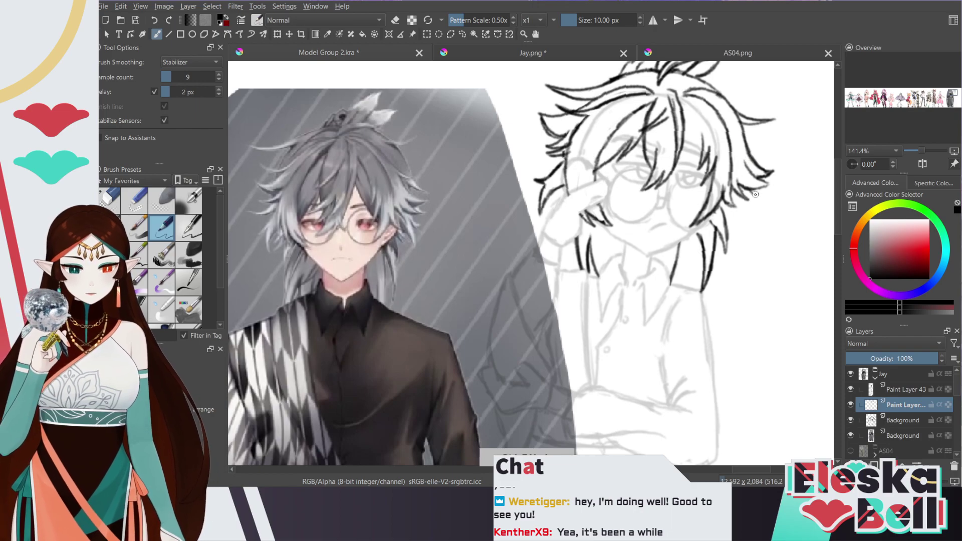
pyautogui.moveTo(749, 194); pyautogui.dragTo(757, 233)
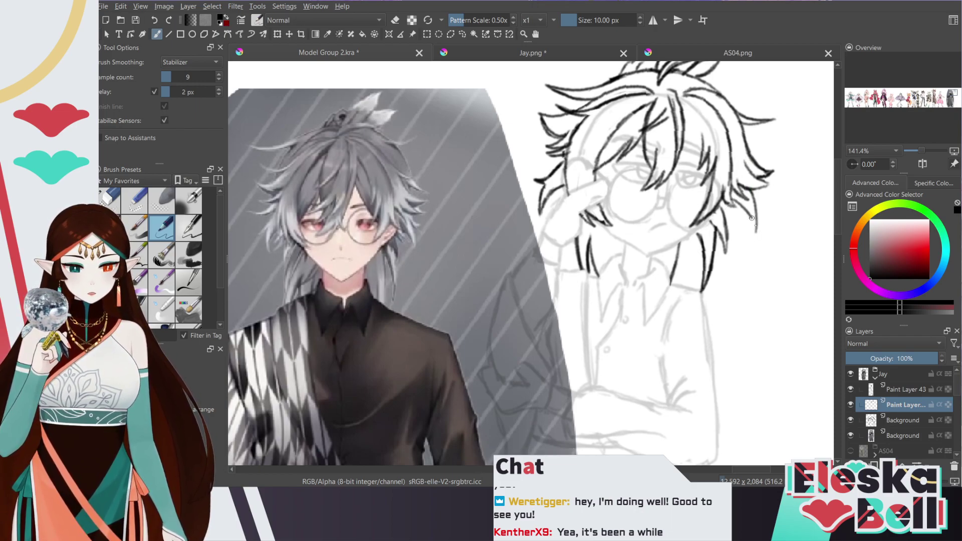
pyautogui.hotkey('ctrl', 'z')
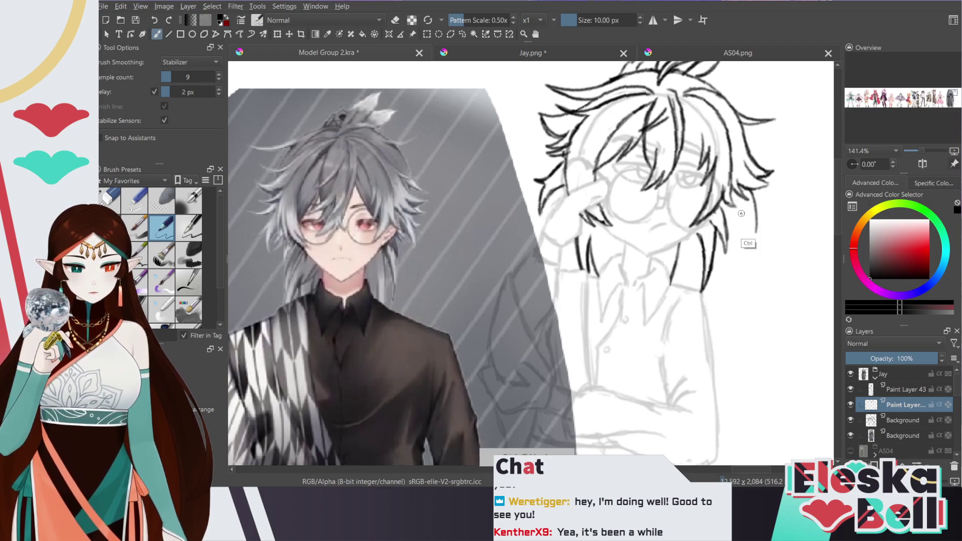
pyautogui.moveTo(738, 205); pyautogui.dragTo(755, 233)
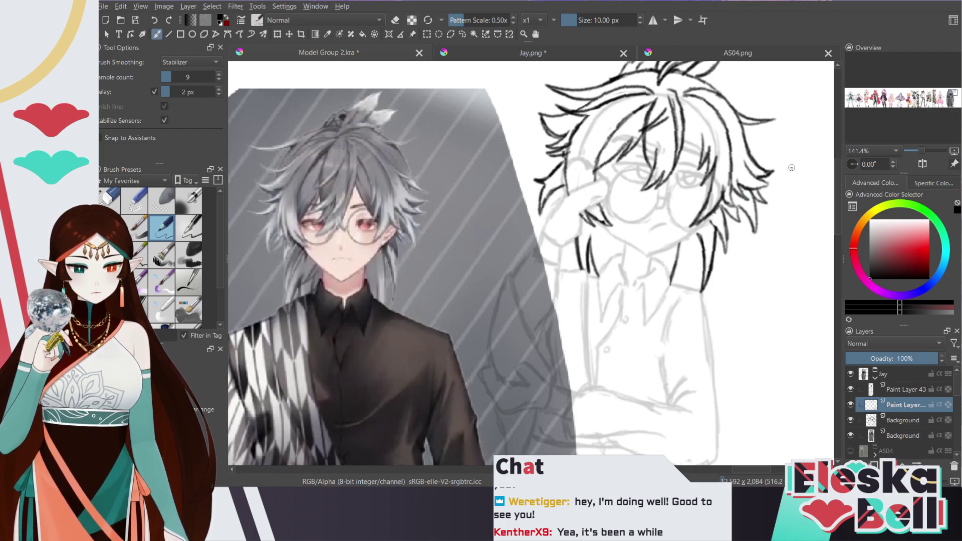
pyautogui.press('e')
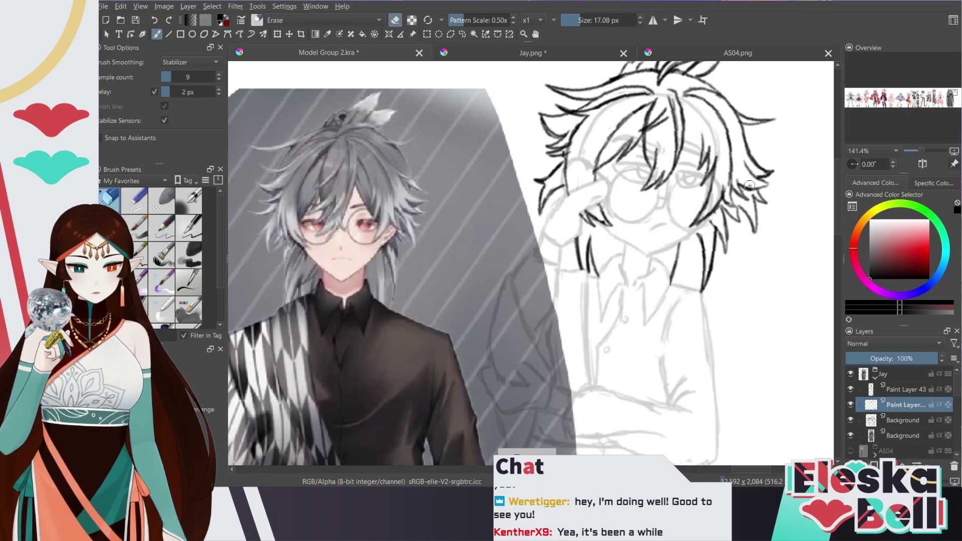
pyautogui.press('e')
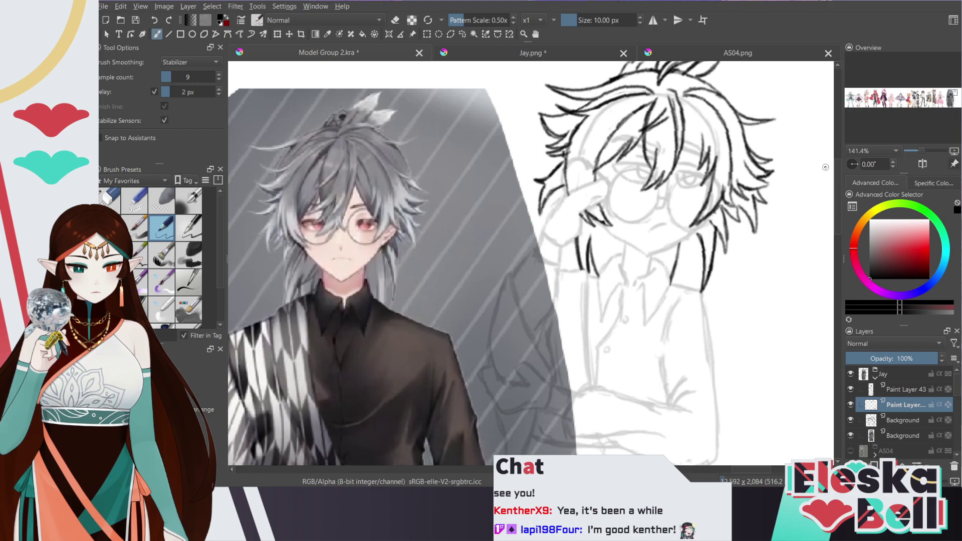
# Merge the extra hair layer into the hair layer beneath it, and set Paint Layer 43's opacity to 38%
pyautogui.hotkey('ctrl', '-')
pyautogui.hotkey('ctrl', '-')
pyautogui.press('+')
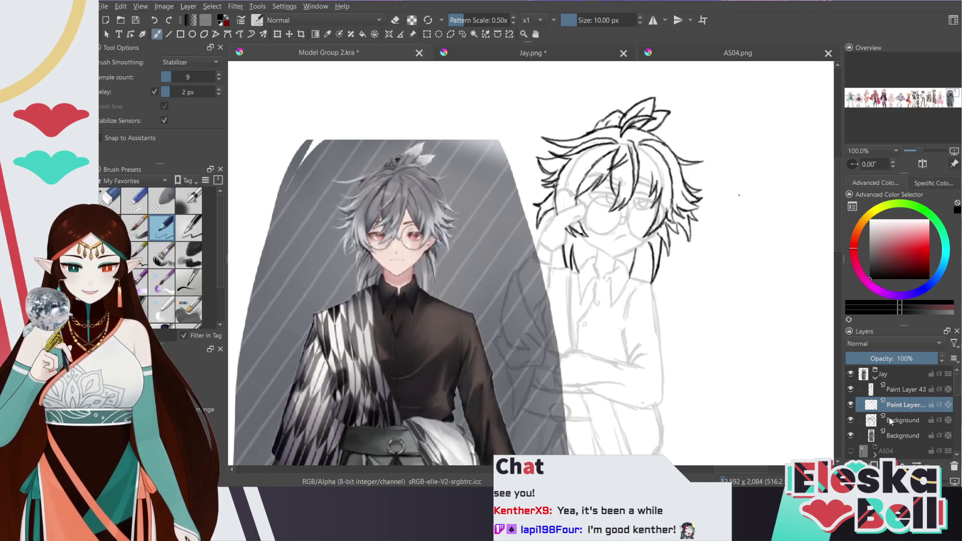
pyautogui.hotkey('shift', 'Delete')
pyautogui.click(851, 405)
pyautogui.click(851, 405)
pyautogui.click(901, 388)
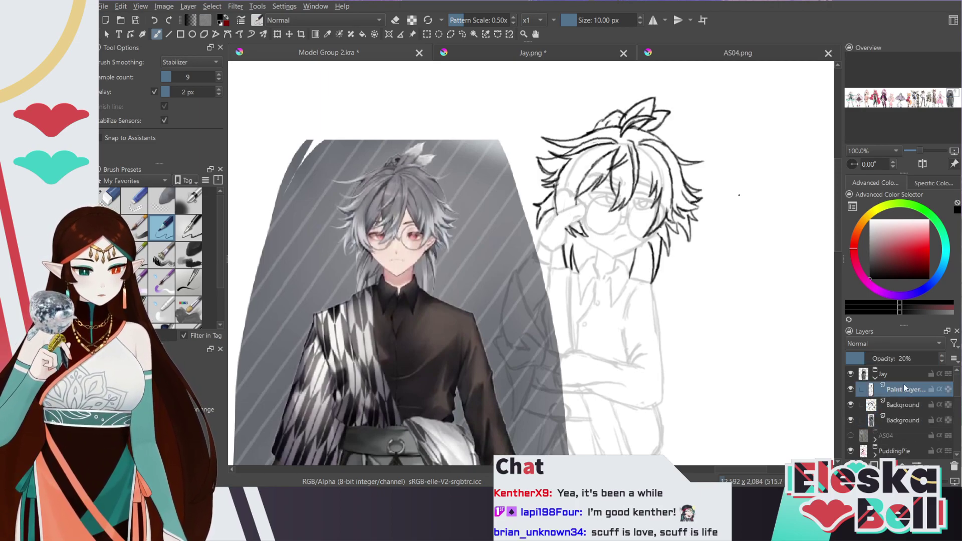
pyautogui.moveTo(925, 361); pyautogui.dragTo(939, 363)
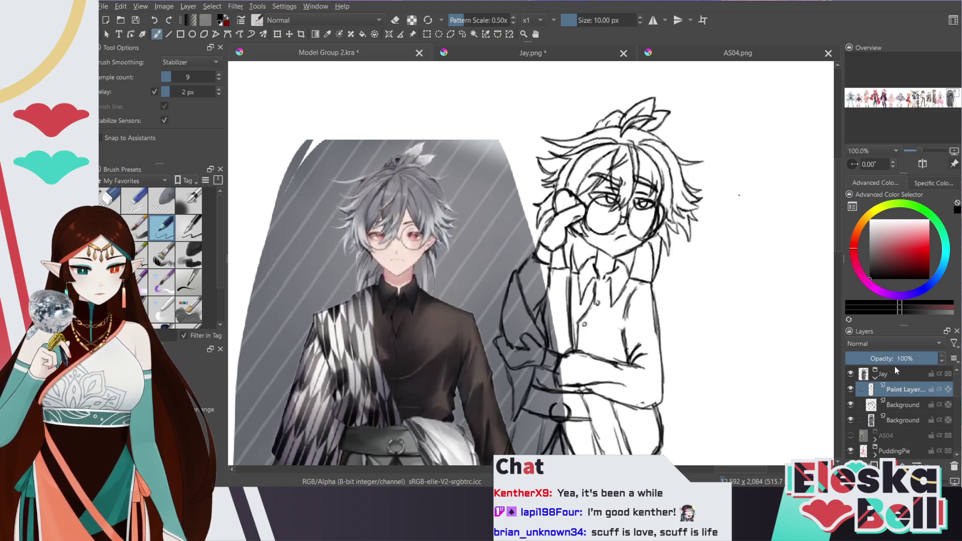
pyautogui.click(880, 359)
pyautogui.press('+')
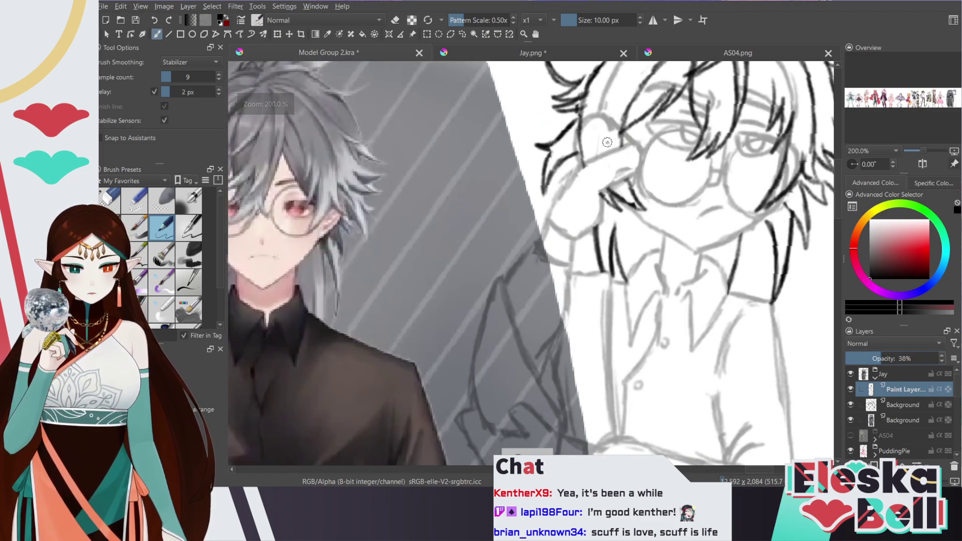
# Erase the head and ear lines of the body sketch that the hair covers on Paint Layer 43
pyautogui.press('-')
pyautogui.press('e')
pyautogui.moveTo(581, 166)
pyautogui.mouseDown()
pyautogui.moveTo(608, 104)
pyautogui.moveTo(643, 92)
pyautogui.moveTo(695, 103)
pyautogui.moveTo(685, 103)
pyautogui.moveTo(714, 148)
pyautogui.moveTo(720, 193)
pyautogui.moveTo(710, 228)
pyautogui.moveTo(694, 227)
pyautogui.moveTo(702, 196)
pyautogui.moveTo(709, 210)
pyautogui.moveTo(698, 221)
pyautogui.moveTo(704, 190)
pyautogui.moveTo(701, 217)
pyautogui.mouseUp()
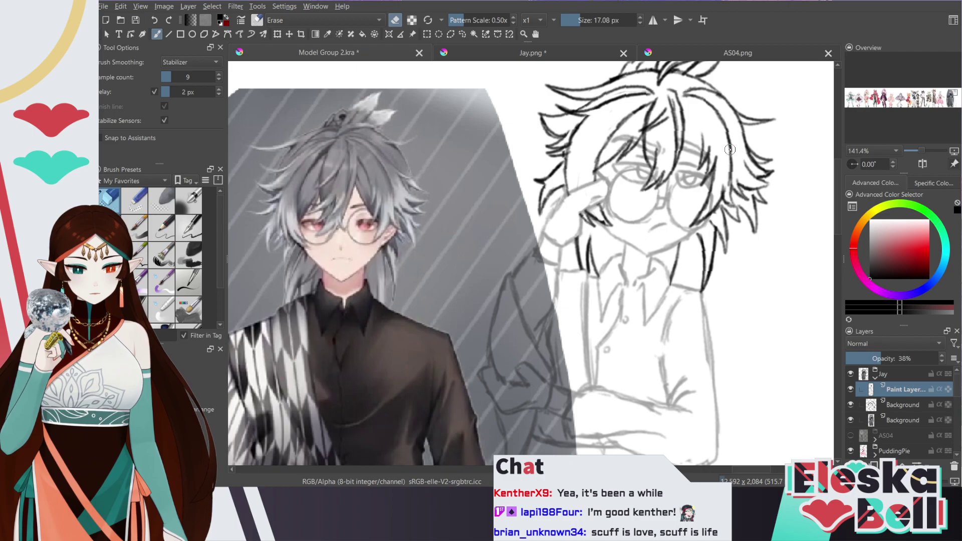
# Restore Paint Layer 43's opacity to 100% and touch up the lines of the raised hand at the glasses
pyautogui.moveTo(924, 361); pyautogui.dragTo(939, 365)
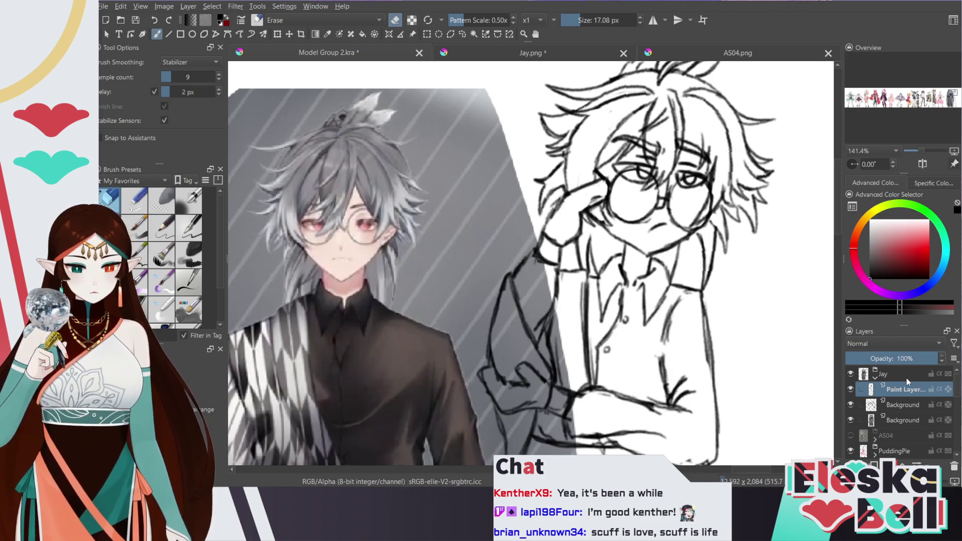
pyautogui.press('/')
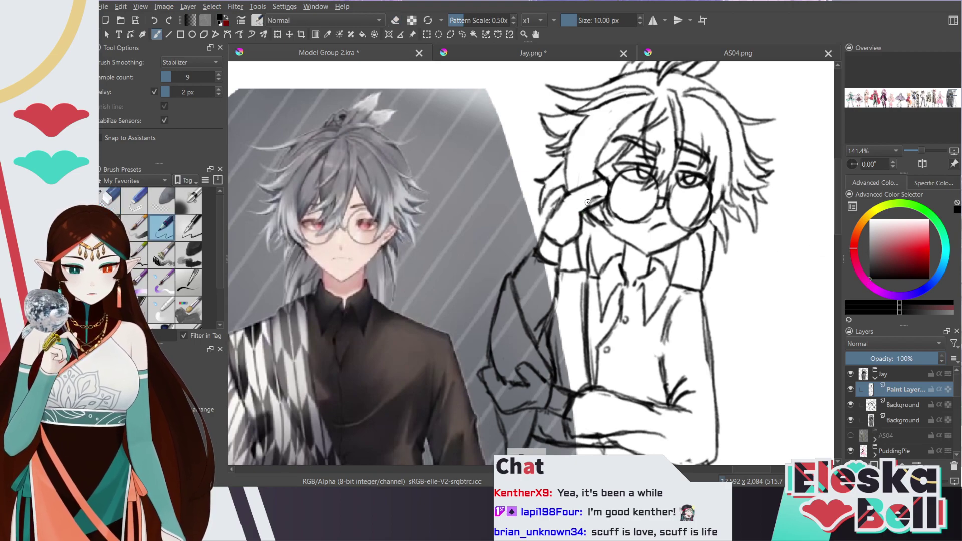
pyautogui.press('/')
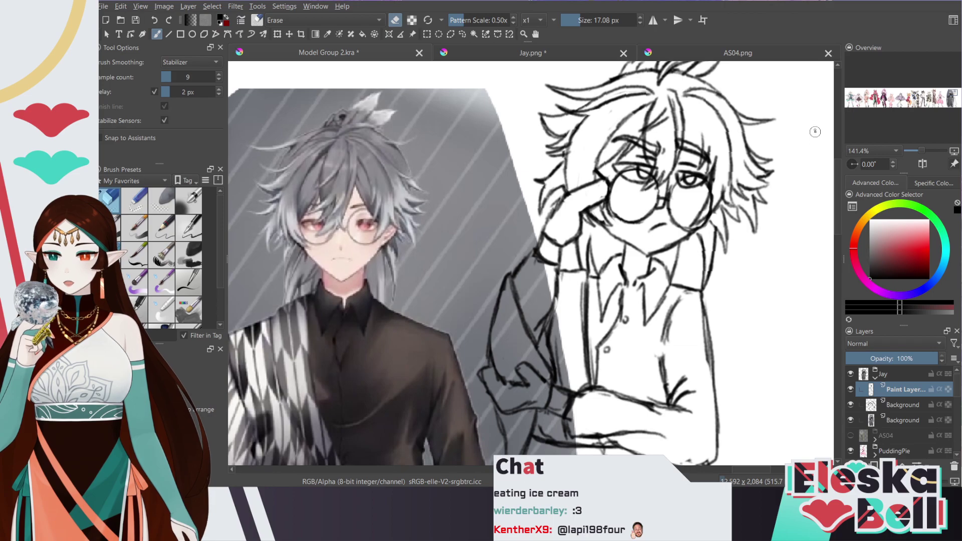
# Delete the Background layer holding the coloured reference image from the Jay group
pyautogui.scroll(3, 822, 173)
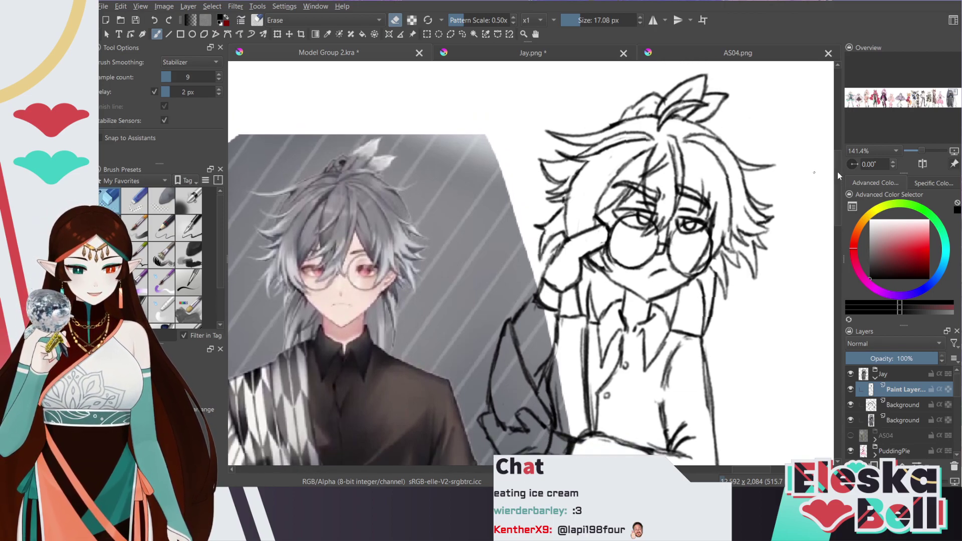
pyautogui.press('-')
pyautogui.press('-')
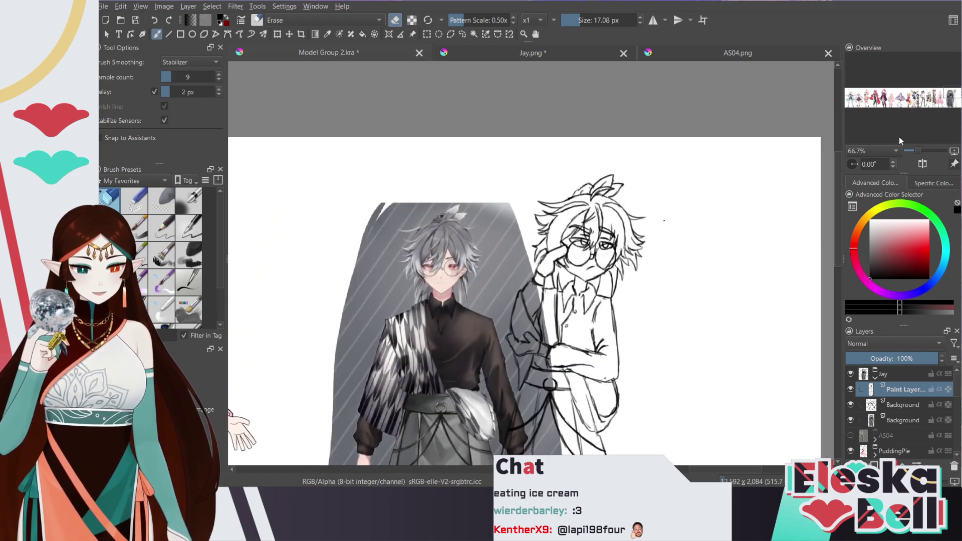
pyautogui.press('-')
pyautogui.moveTo(837, 179); pyautogui.dragTo(833, 217)
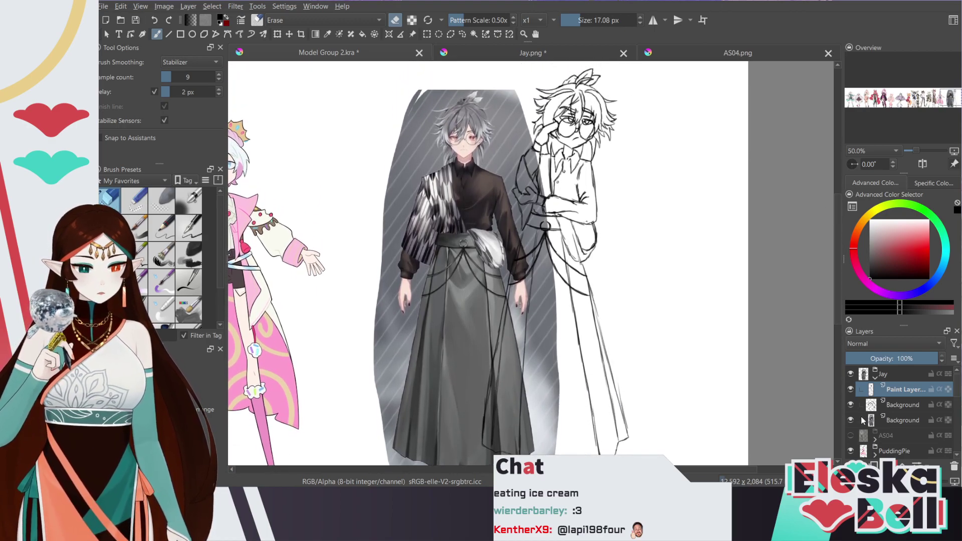
pyautogui.click(904, 423)
pyautogui.click(954, 466)
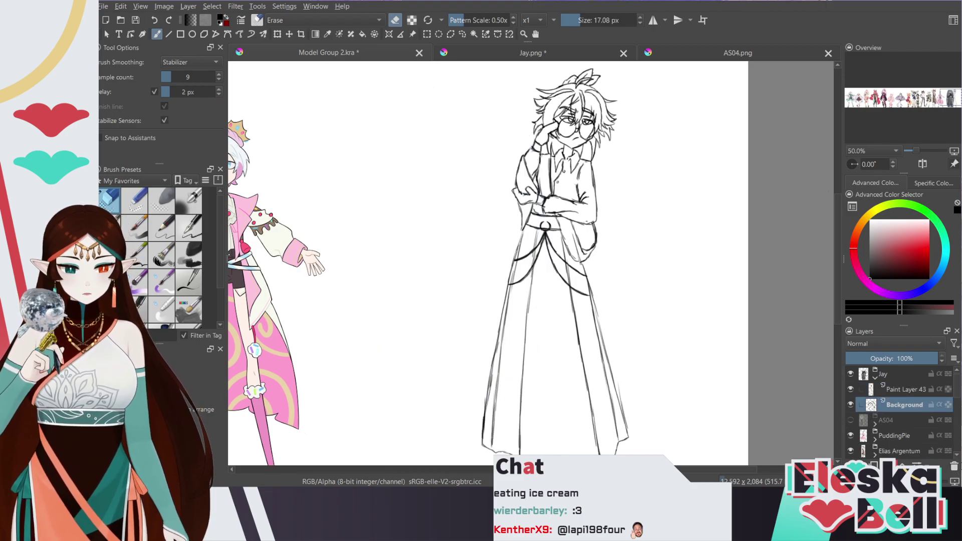
# Erase the stray skirt lines overlapping the draped cloth at the hip, and select Paint Layer 43
pyautogui.hotkey('ctrl', '-')
pyautogui.hotkey('ctrl', '+')
pyautogui.hotkey('ctrl', '+')
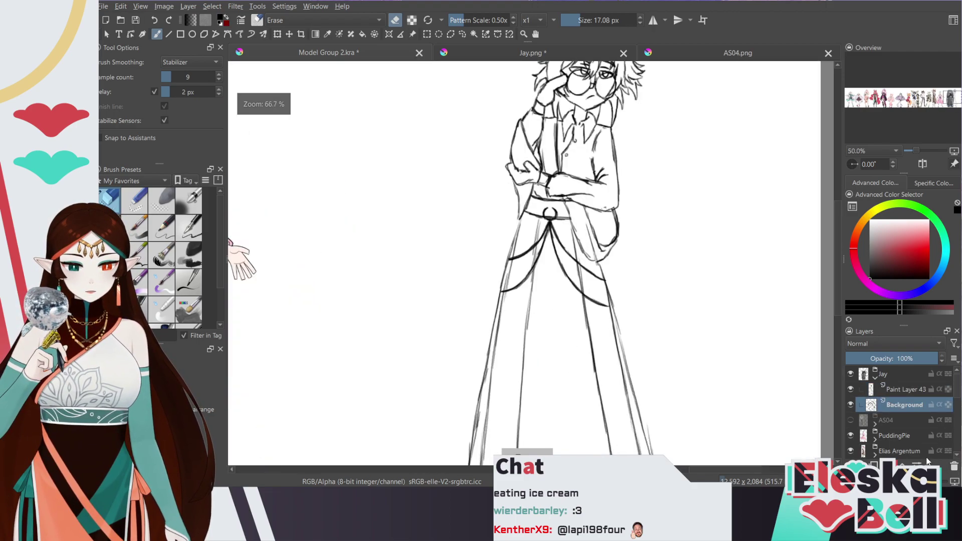
pyautogui.moveTo(949, 103); pyautogui.dragTo(949, 97)
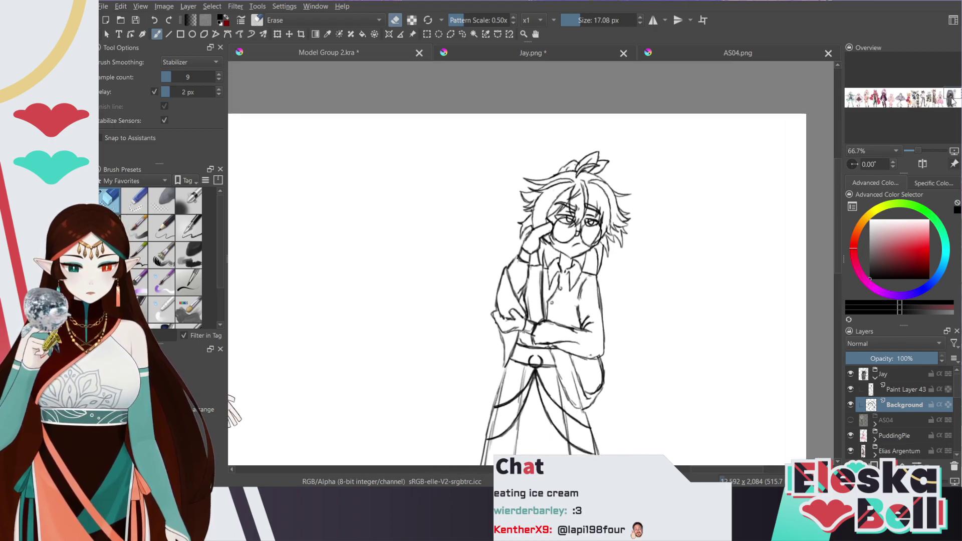
pyautogui.hotkey('ctrl', '+')
pyautogui.scroll(1, 950, 100)
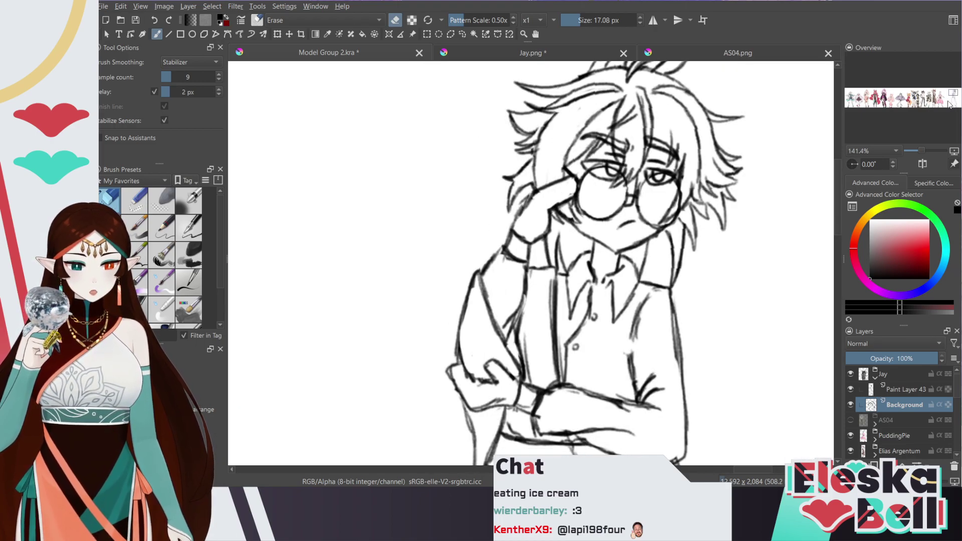
pyautogui.scroll(-2, 950, 106)
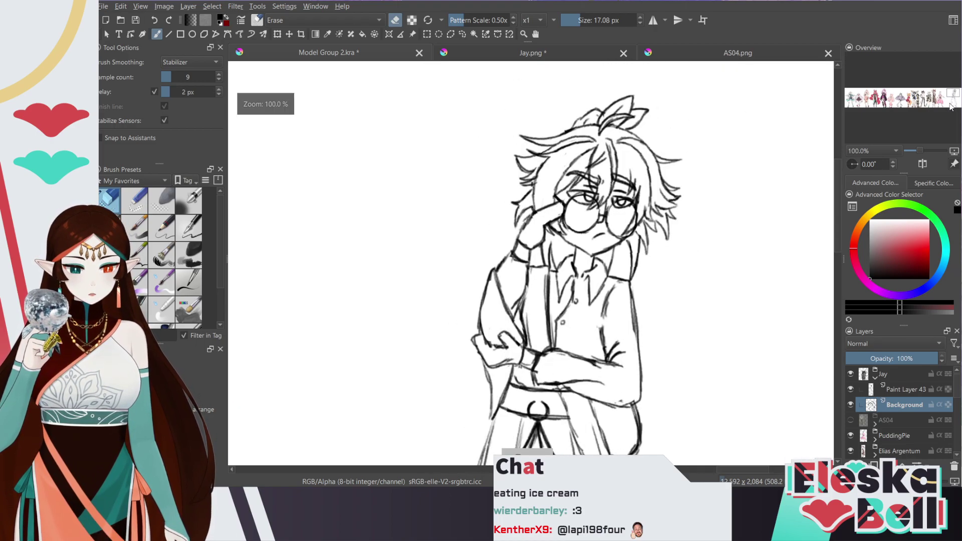
pyautogui.moveTo(951, 97); pyautogui.dragTo(950, 101)
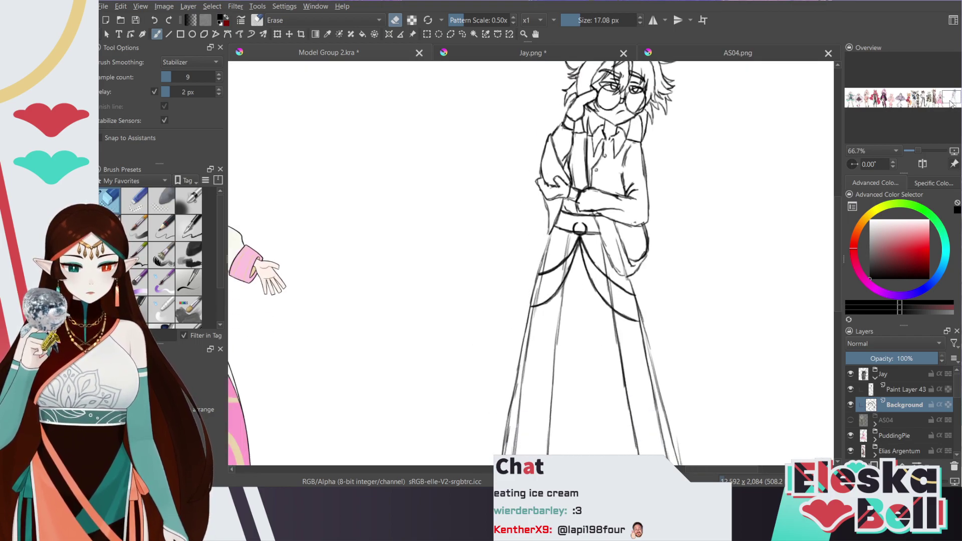
pyautogui.moveTo(950, 102); pyautogui.dragTo(951, 103)
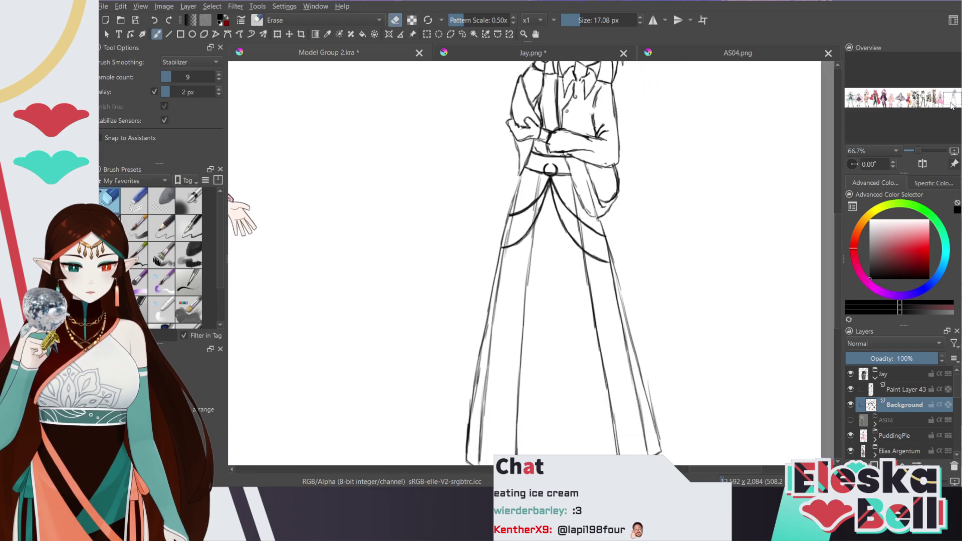
pyautogui.scroll(2, 581, 215)
pyautogui.press('/')
pyautogui.press('e')
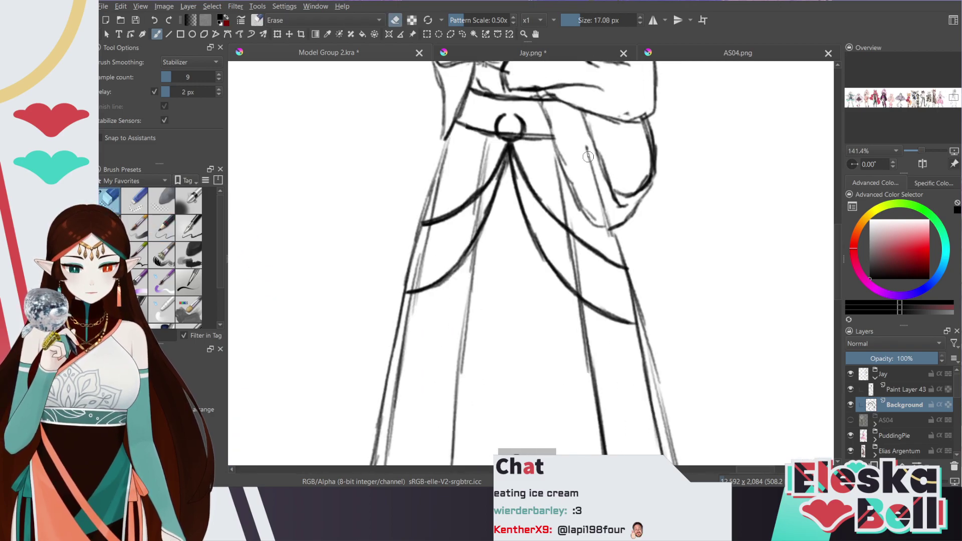
pyautogui.click(897, 387)
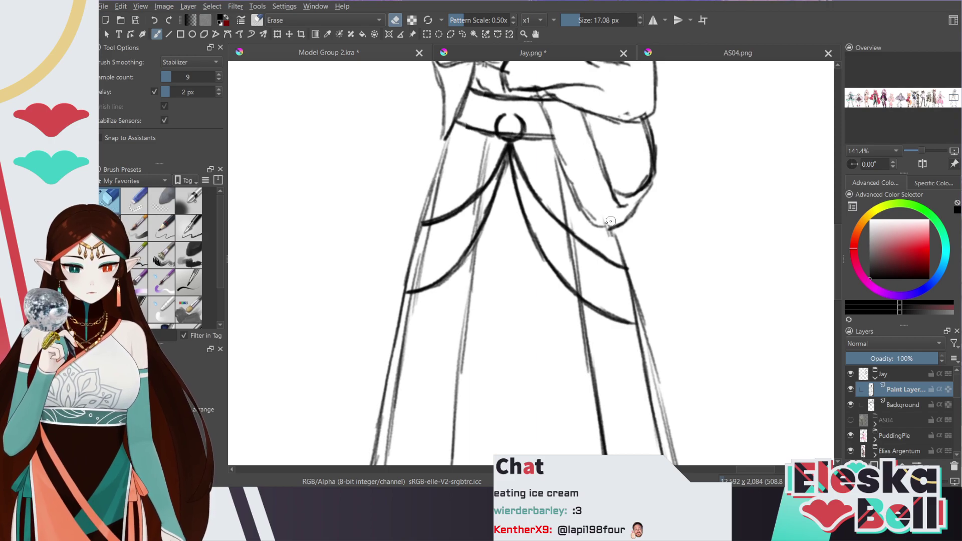
# Merge Paint Layer 43 with the hair layer below it and rename the merged layer "sketch"
pyautogui.scroll(-3, 614, 171)
pyautogui.click(949, 107)
pyautogui.moveTo(948, 106); pyautogui.dragTo(947, 104)
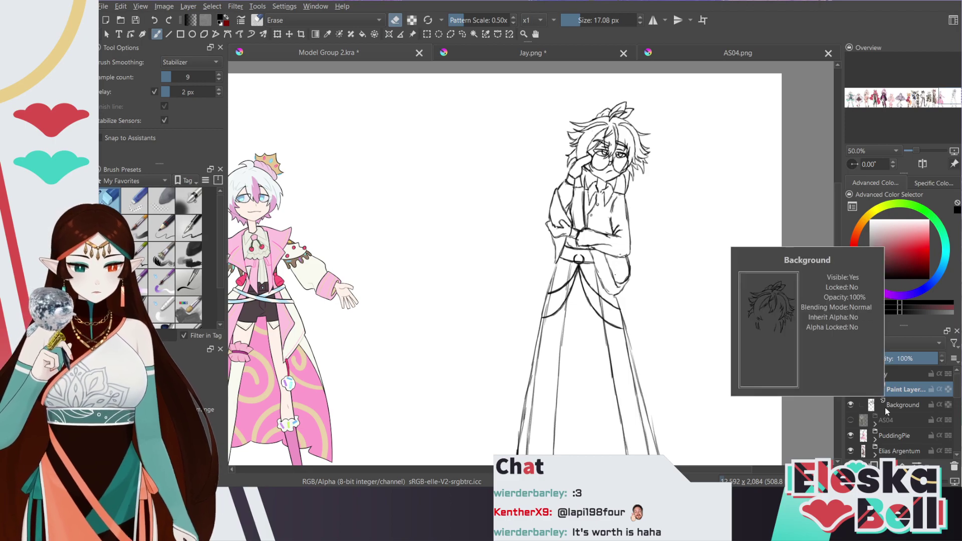
pyautogui.hotkey('ctrl', 'e')
pyautogui.doubleClick(899, 389)
pyautogui.write('sketch')
pyautogui.press('Return')
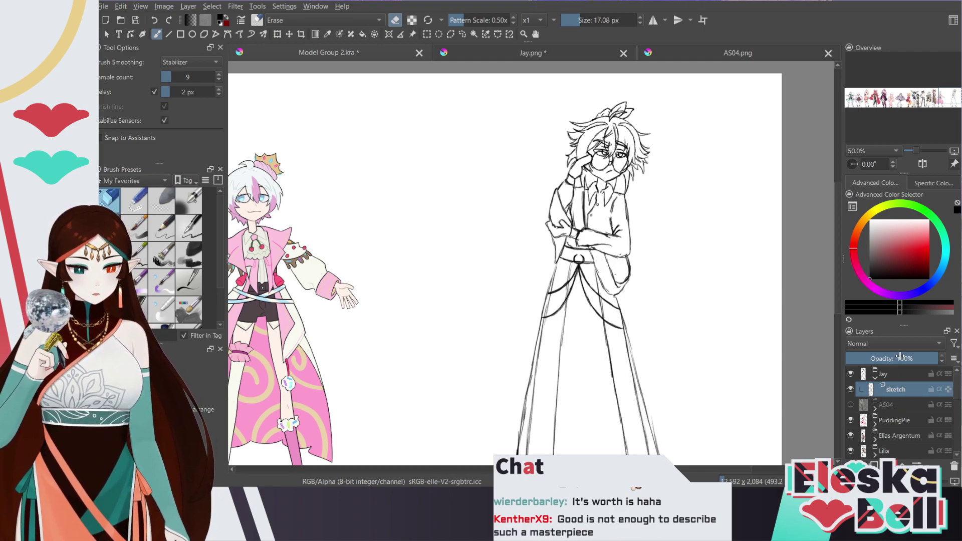
# Collapse the Jay group, expand and show the AS04 group, and hide the Jay group
pyautogui.click(874, 377)
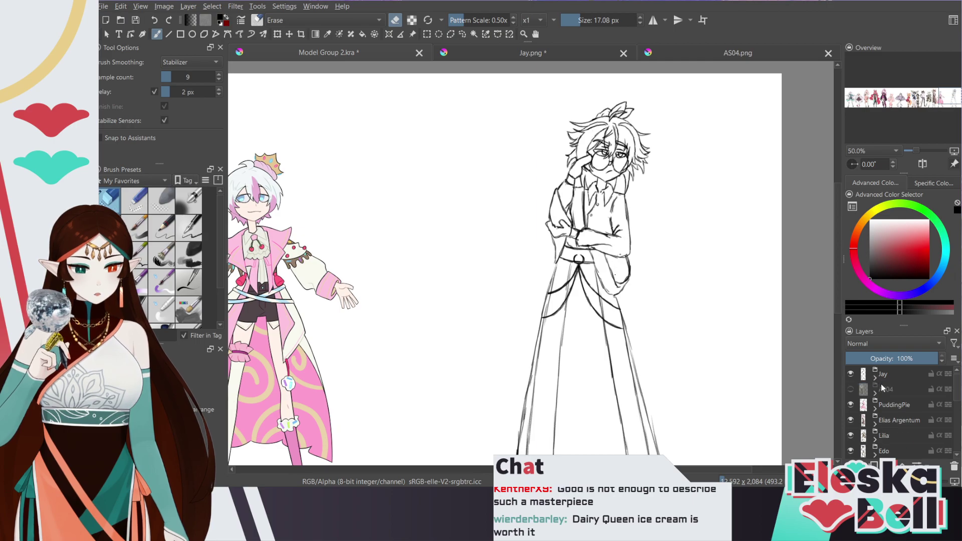
pyautogui.click(875, 393)
pyautogui.click(850, 390)
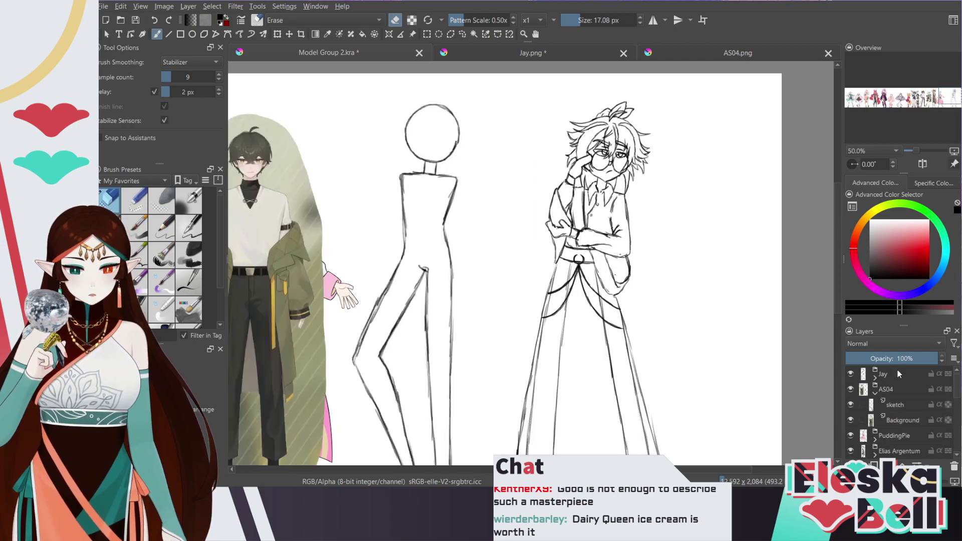
pyautogui.moveTo(946, 103)
pyautogui.mouseDown()
pyautogui.moveTo(935, 101)
pyautogui.moveTo(942, 106)
pyautogui.mouseUp()
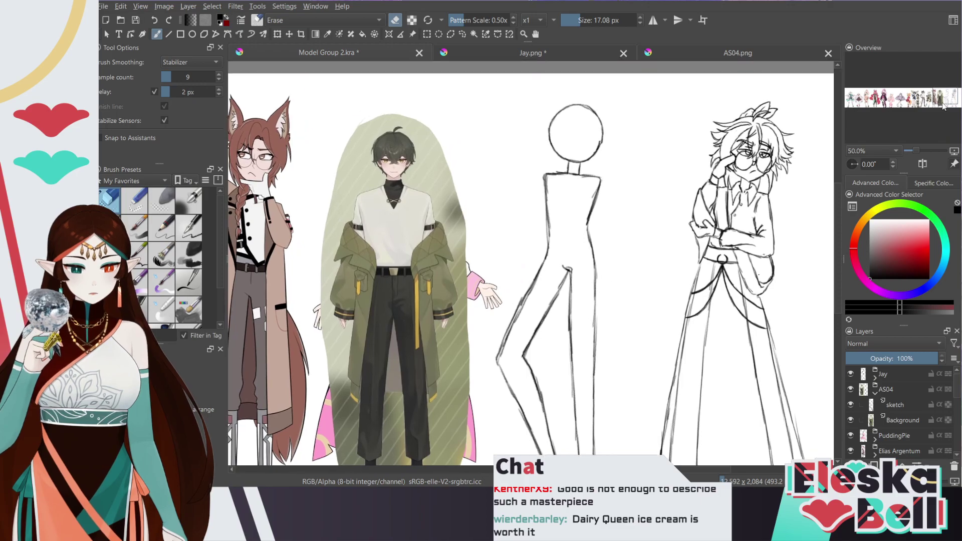
pyautogui.click(850, 374)
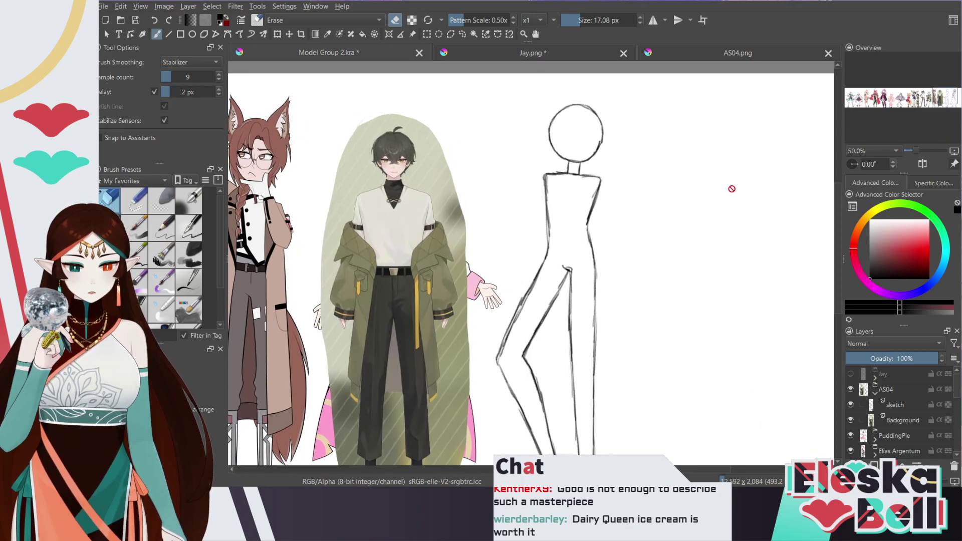
# Look over the Jay.png document and return to Model Group 2.kra
pyautogui.click(583, 55)
pyautogui.moveTo(925, 84)
pyautogui.mouseDown()
pyautogui.moveTo(952, 93)
pyautogui.moveTo(916, 95)
pyautogui.moveTo(928, 96)
pyautogui.mouseUp()
pyautogui.scroll(-2, 952, 95)
pyautogui.click(350, 52)
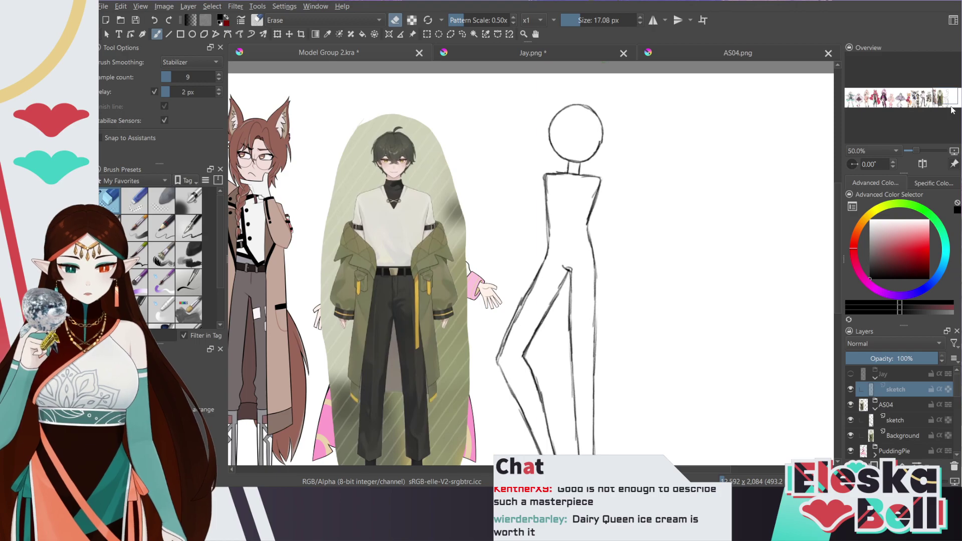
# Show the Jay group alongside the visible AS04 group and collapse the Jay group
pyautogui.click(850, 404)
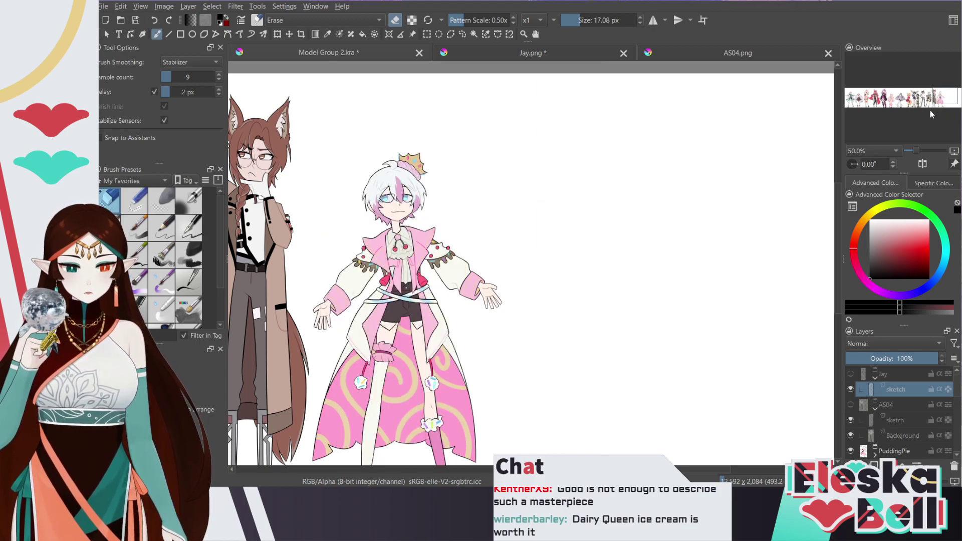
pyautogui.moveTo(835, 173); pyautogui.dragTo(838, 203)
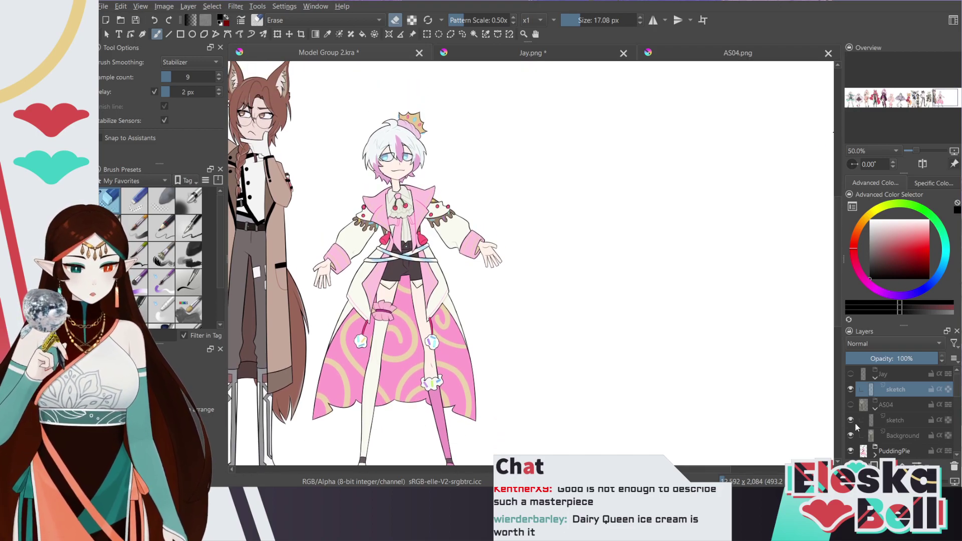
pyautogui.click(850, 375)
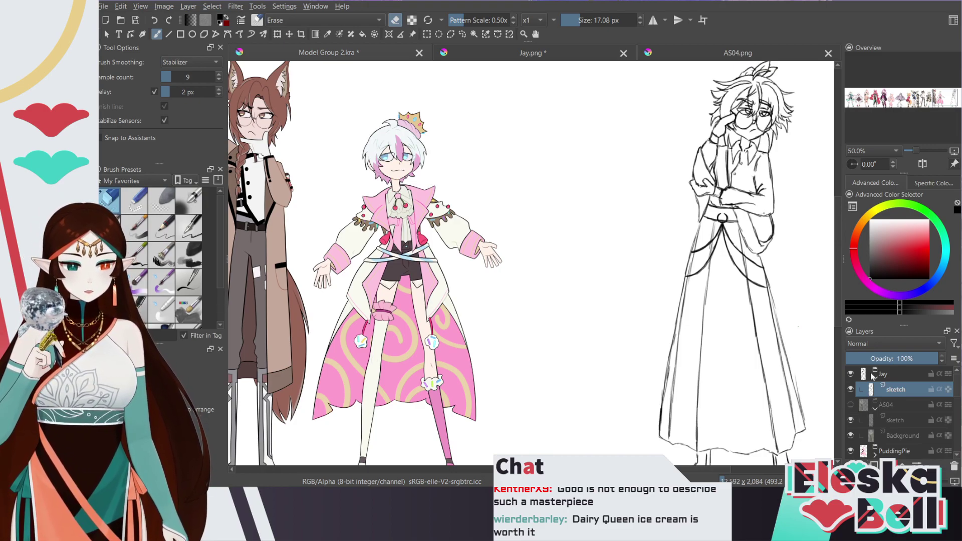
pyautogui.click(850, 390)
pyautogui.click(851, 389)
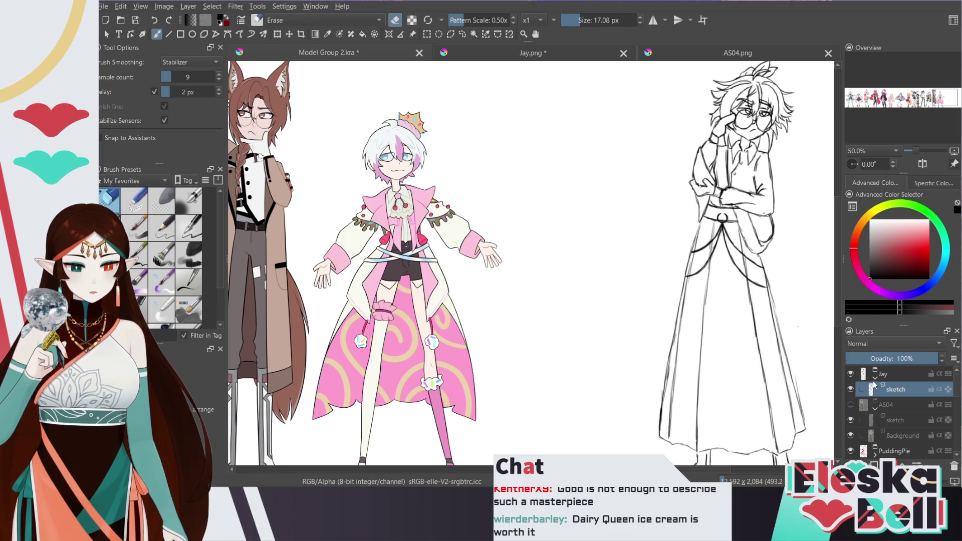
pyautogui.click(875, 378)
pyautogui.click(851, 389)
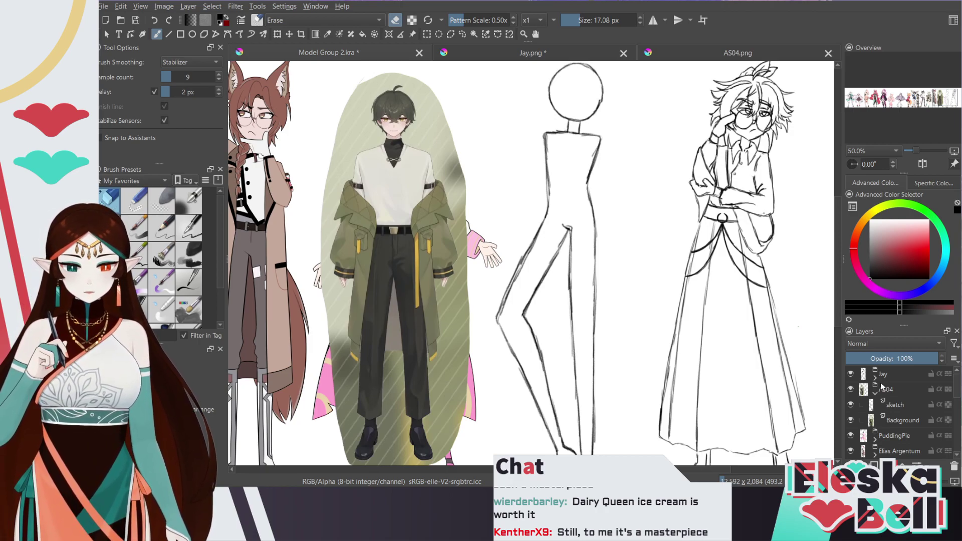
# Compare the AS04 reference and pose sketch with the neighbouring characters by toggling the AS04 group's visibility, leaving it shown
pyautogui.moveTo(837, 222); pyautogui.dragTo(837, 210)
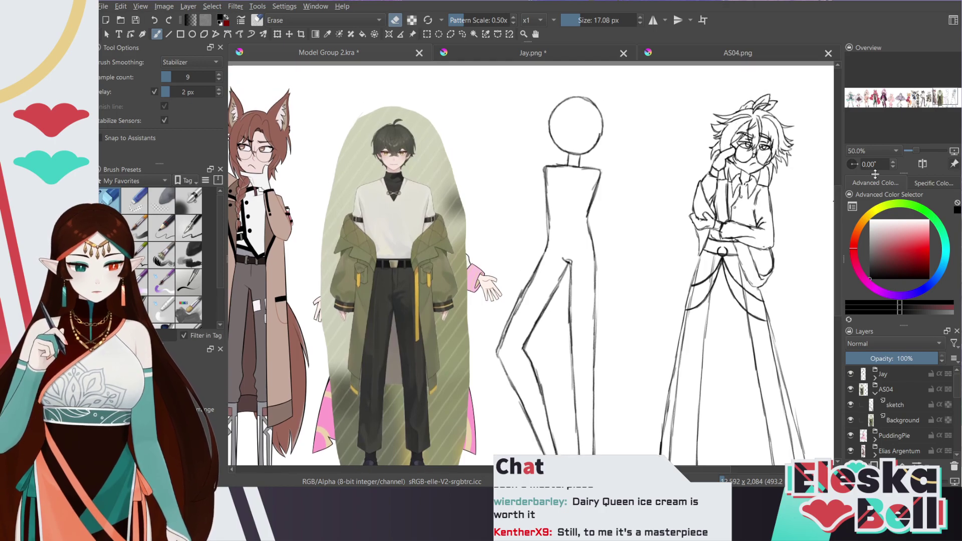
pyautogui.moveTo(939, 104); pyautogui.dragTo(940, 107)
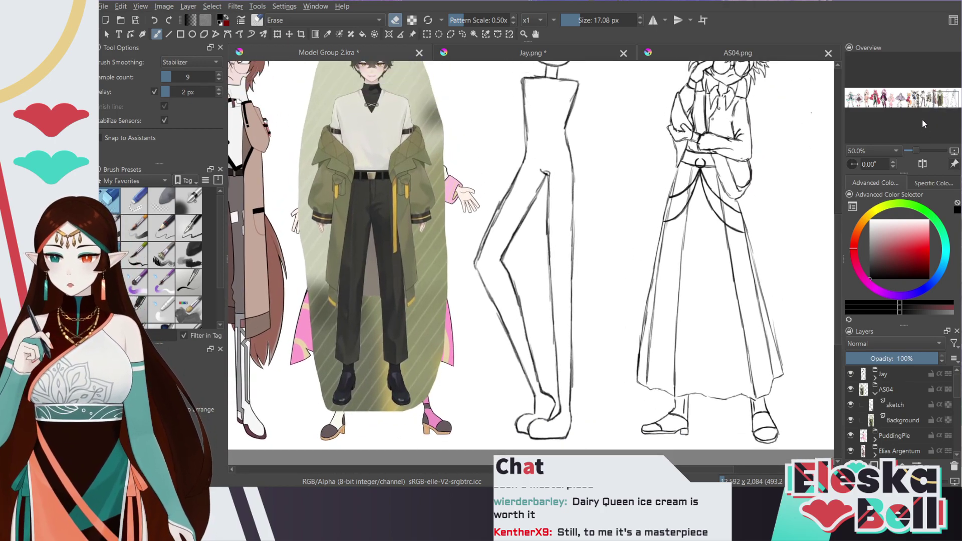
pyautogui.moveTo(931, 422)
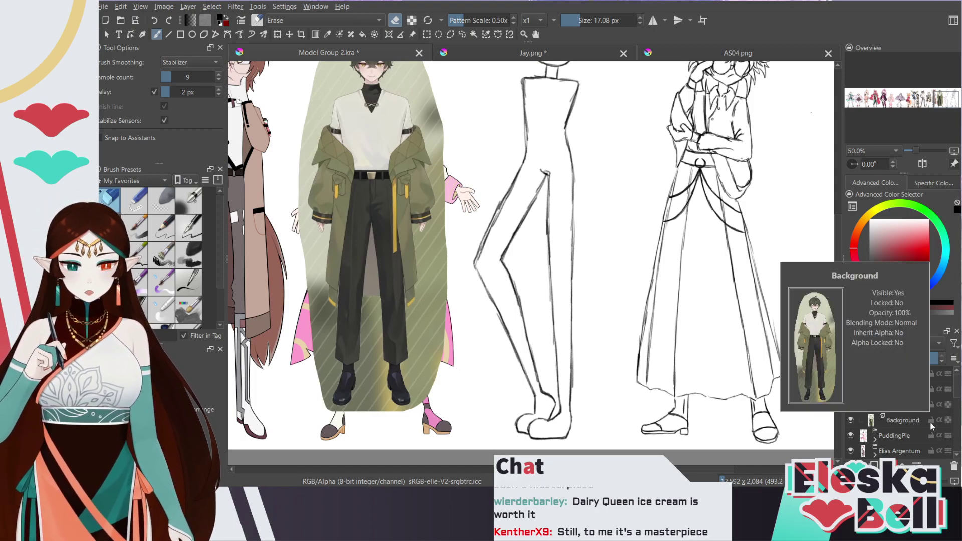
pyautogui.click(947, 103)
pyautogui.moveTo(946, 100); pyautogui.dragTo(946, 101)
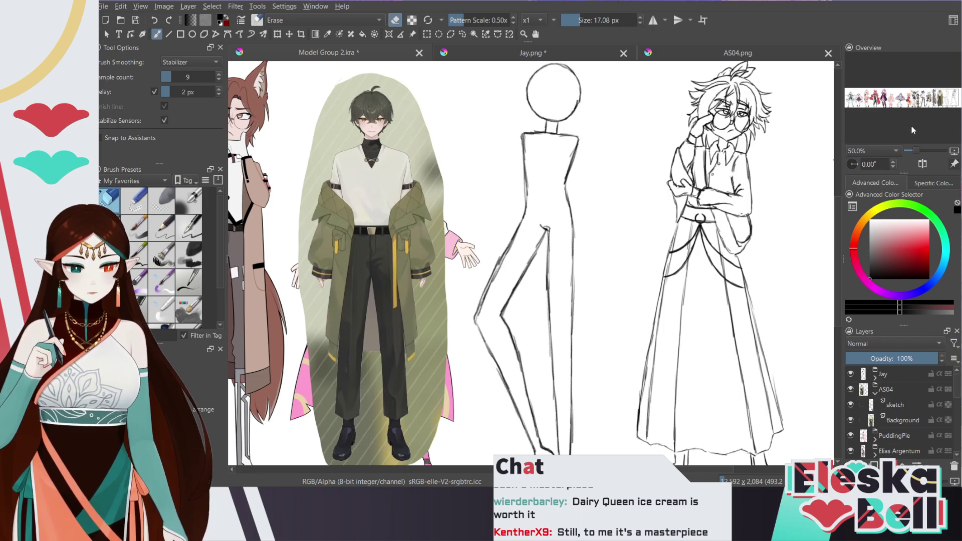
pyautogui.click(850, 435)
pyautogui.click(850, 436)
pyautogui.click(851, 390)
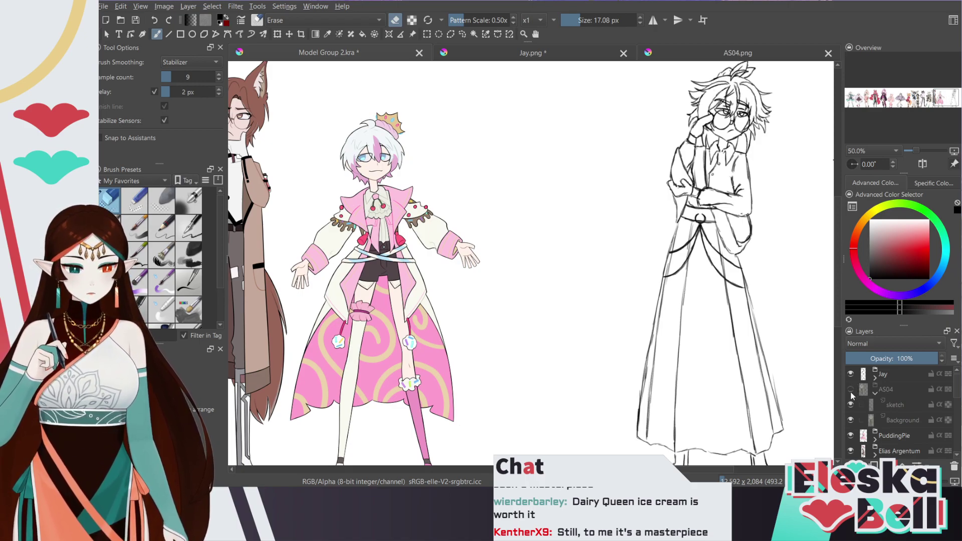
pyautogui.click(850, 390)
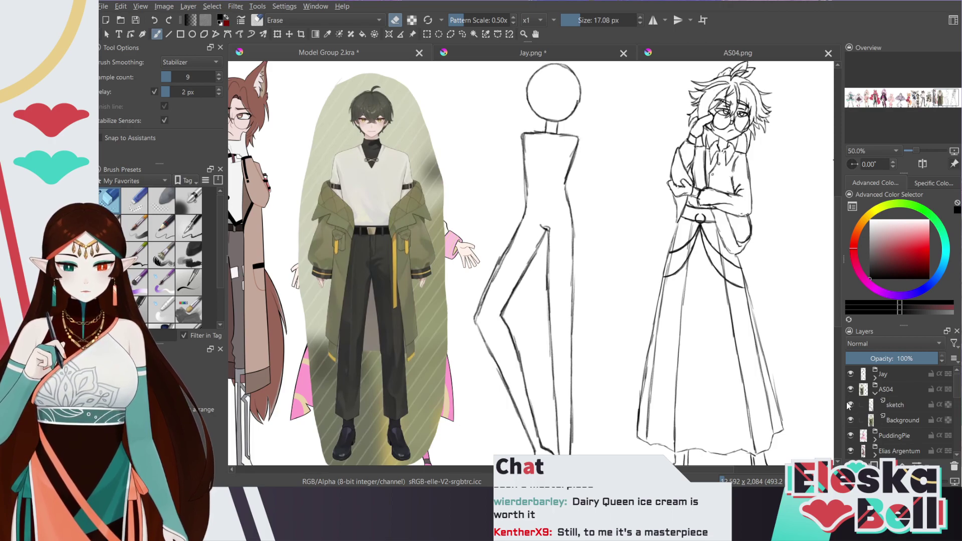
pyautogui.moveTo(835, 217)
pyautogui.mouseDown()
pyautogui.moveTo(835, 209)
pyautogui.moveTo(835, 219)
pyautogui.mouseUp()
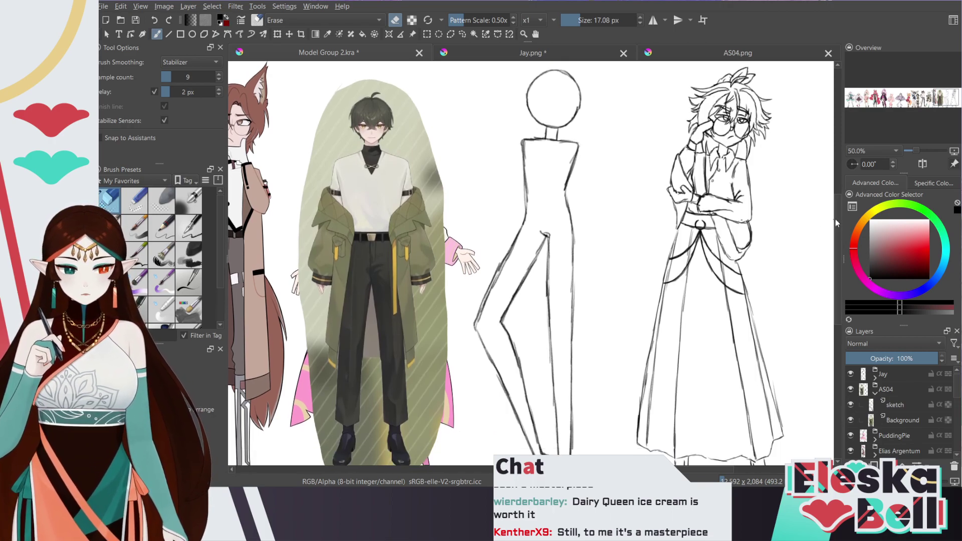
pyautogui.click(850, 390)
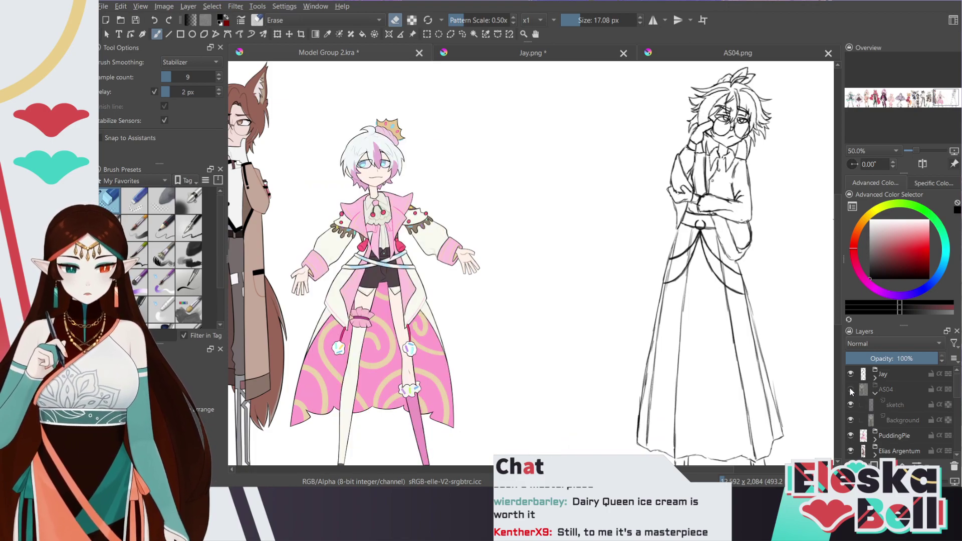
pyautogui.moveTo(944, 102); pyautogui.dragTo(936, 101)
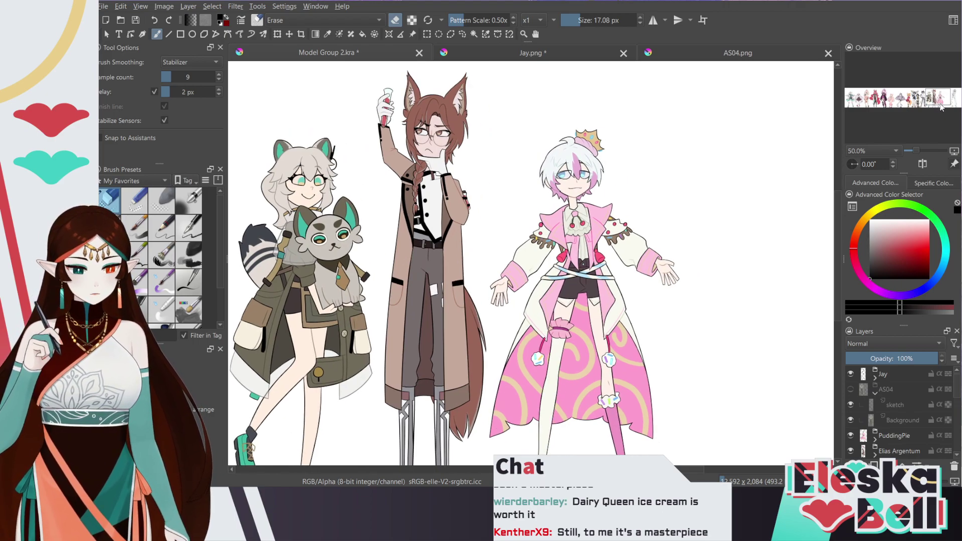
pyautogui.moveTo(939, 104); pyautogui.dragTo(944, 102)
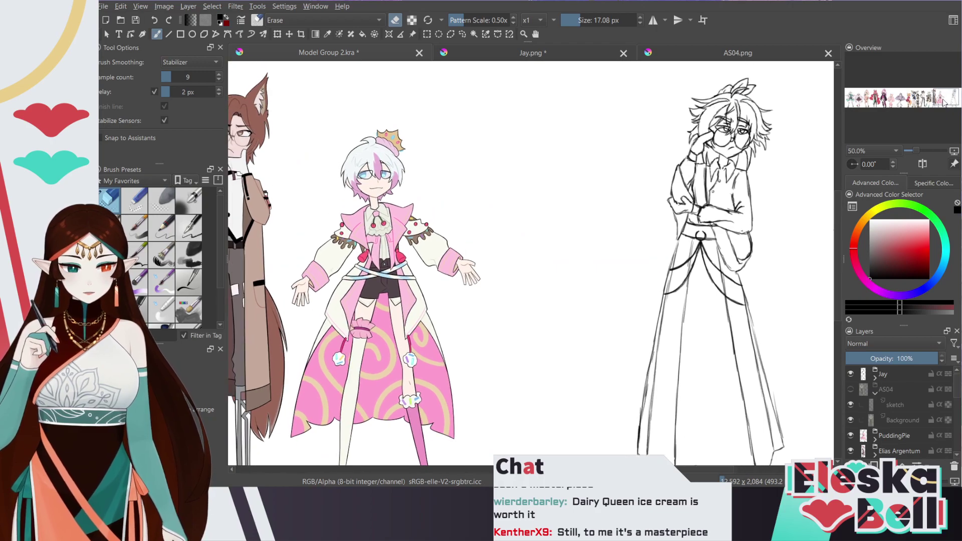
pyautogui.click(851, 389)
pyautogui.moveTo(864, 373)
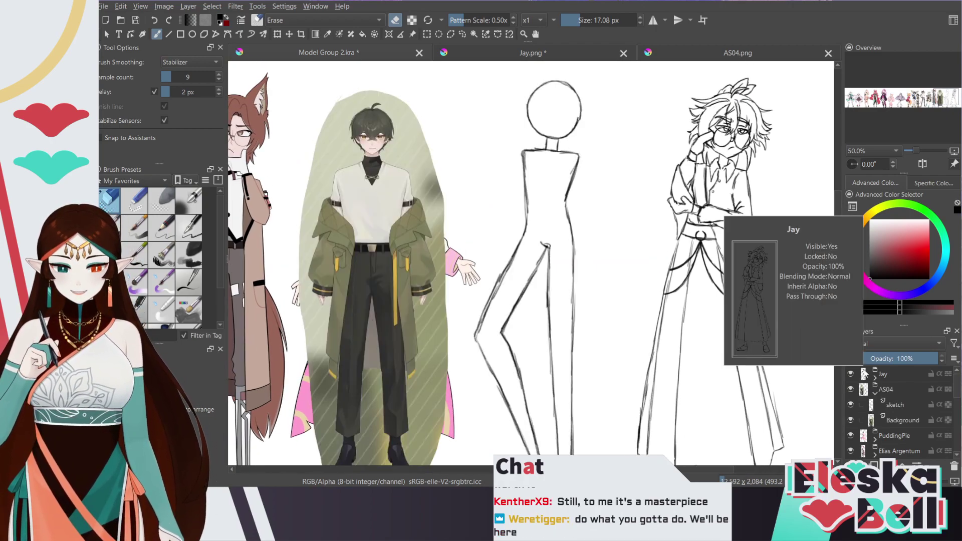
# Move the AS04 sketch layer's pose figure slightly away from its reference towards the Jay sketch, and return to the brush
pyautogui.click(279, 34)
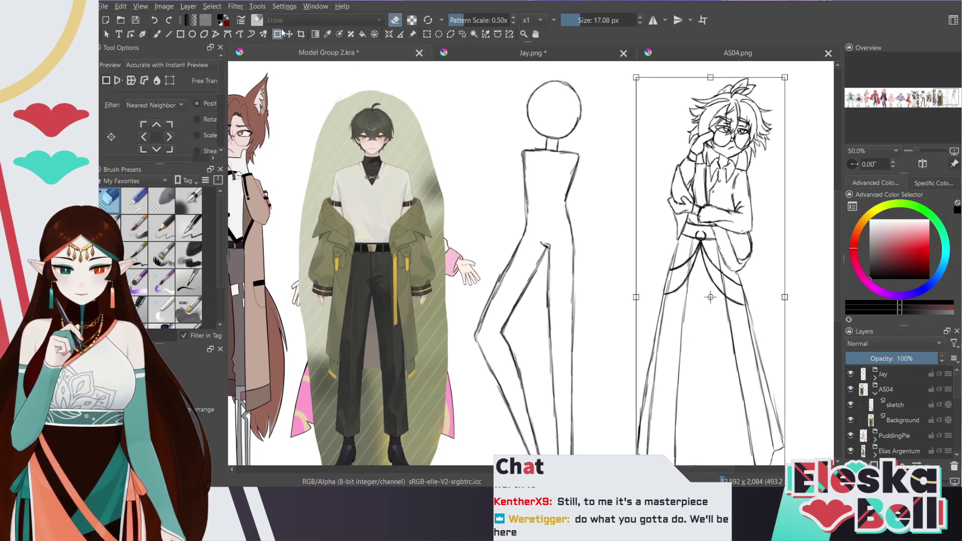
pyautogui.click(897, 406)
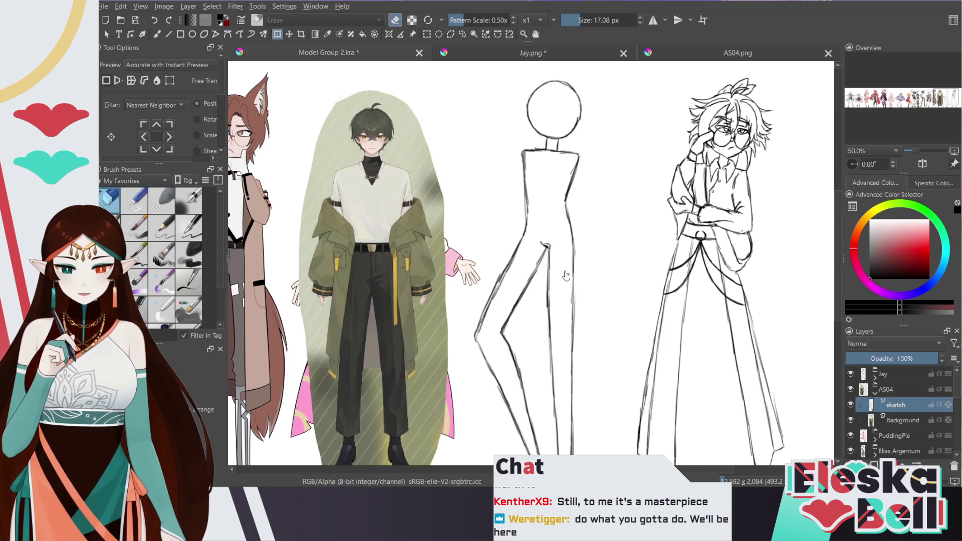
pyautogui.moveTo(567, 274); pyautogui.dragTo(584, 279)
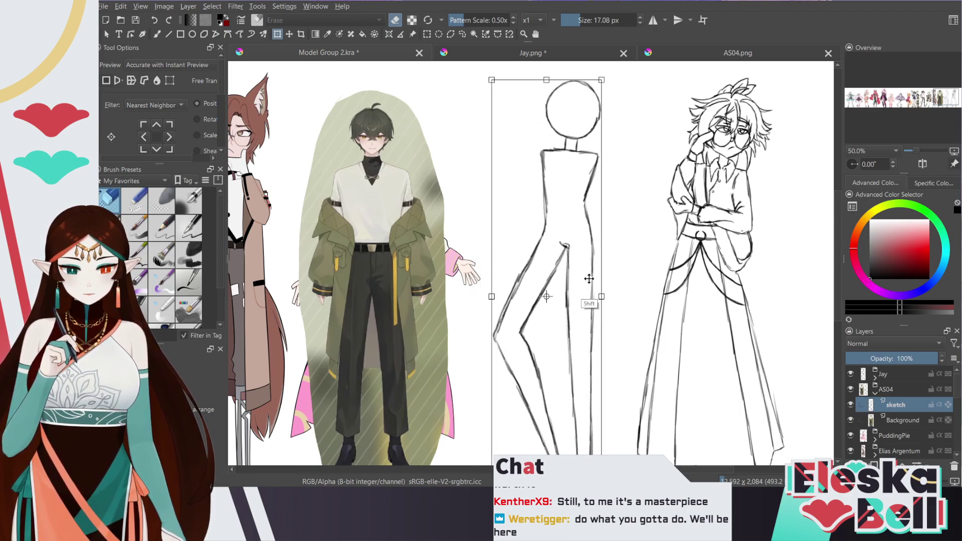
pyautogui.click(158, 34)
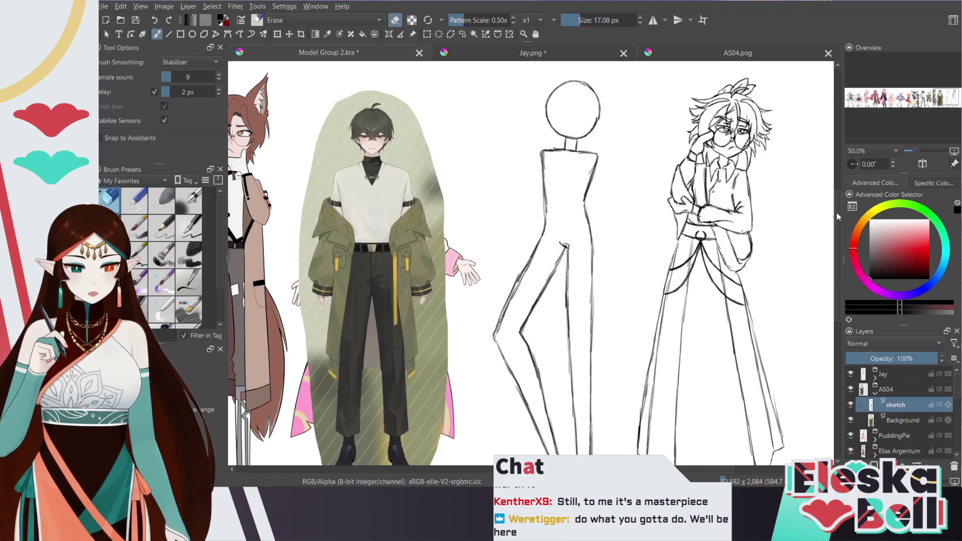
# Examine the AS04 pose figure's placement and the other characters along the lineup
pyautogui.scroll(-5, 837, 231)
pyautogui.moveTo(838, 231)
pyautogui.mouseDown()
pyautogui.moveTo(837, 250)
pyautogui.moveTo(838, 213)
pyautogui.mouseUp()
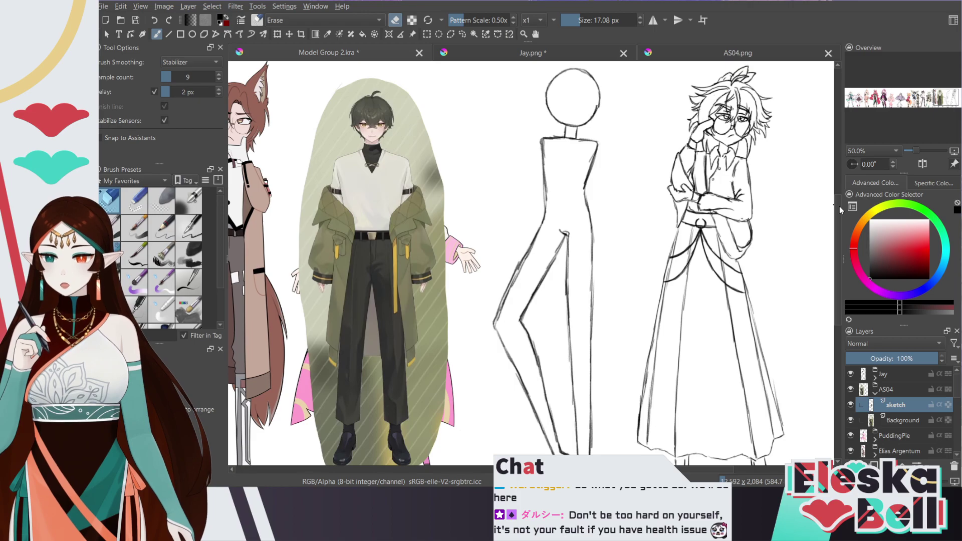
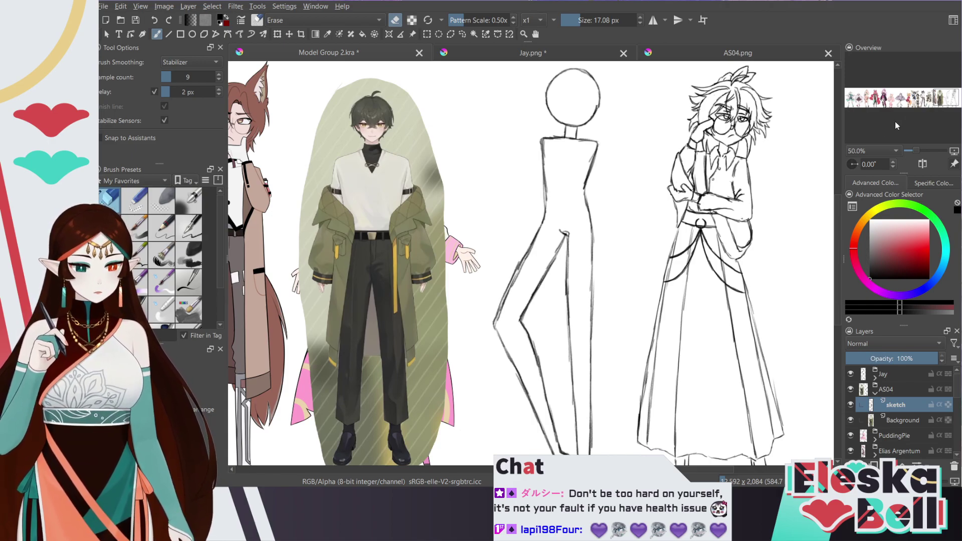
pyautogui.moveTo(837, 204); pyautogui.dragTo(839, 202)
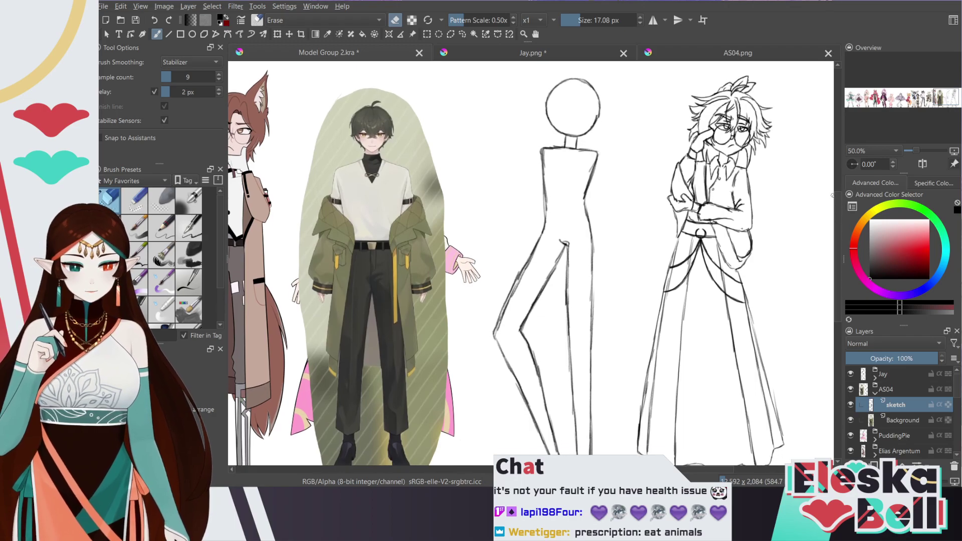
pyautogui.scroll(-1, 833, 197)
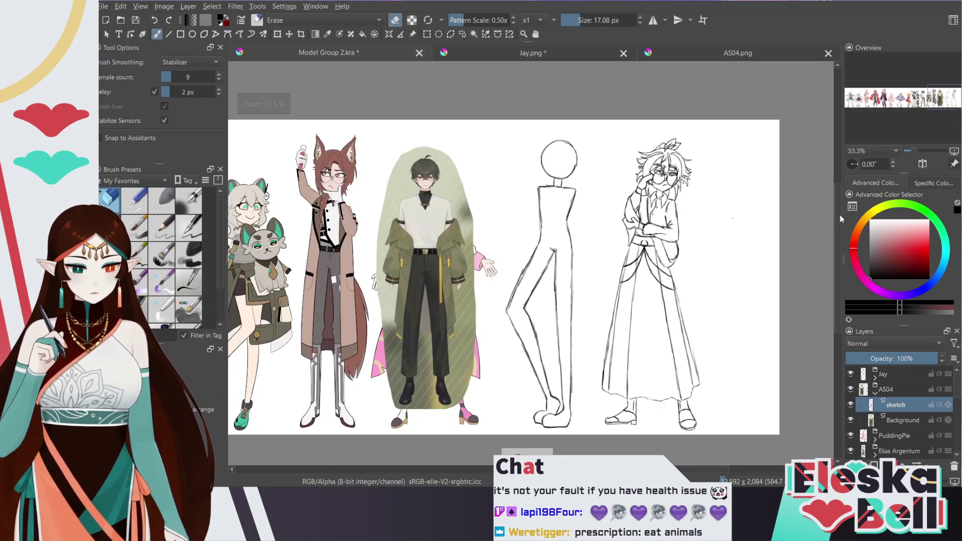
pyautogui.scroll(-1, 838, 220)
pyautogui.scroll(1, 838, 221)
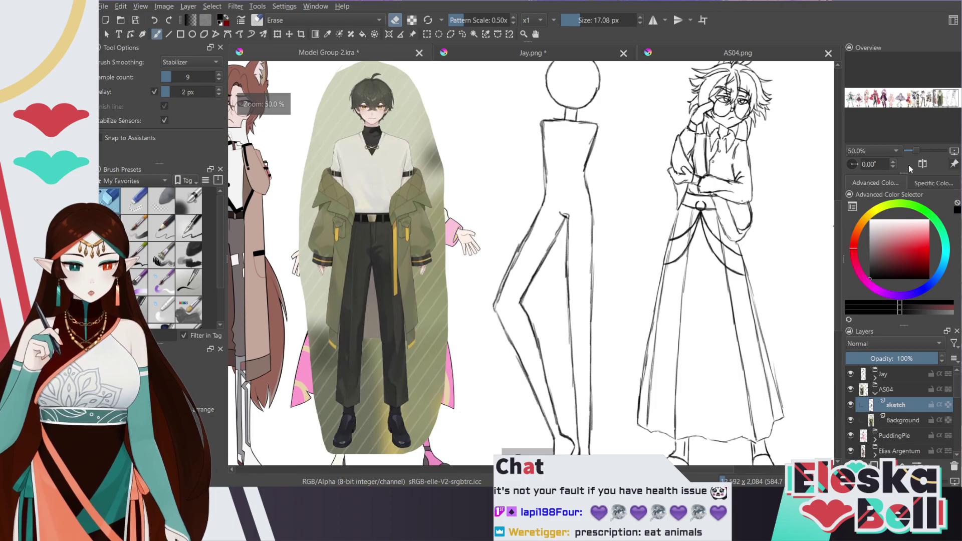
pyautogui.click(942, 104)
pyautogui.moveTo(938, 105); pyautogui.dragTo(943, 104)
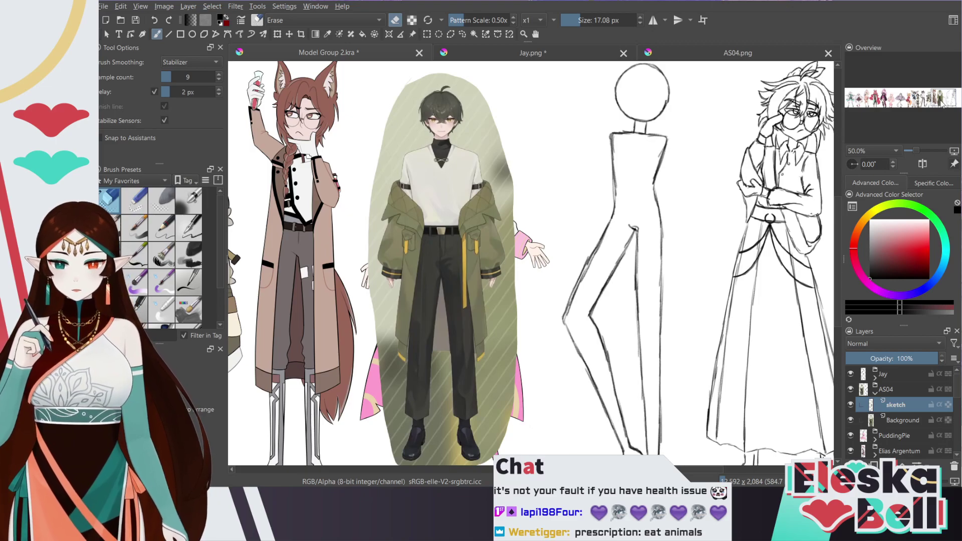
pyautogui.moveTo(680, 470); pyautogui.dragTo(349, 472)
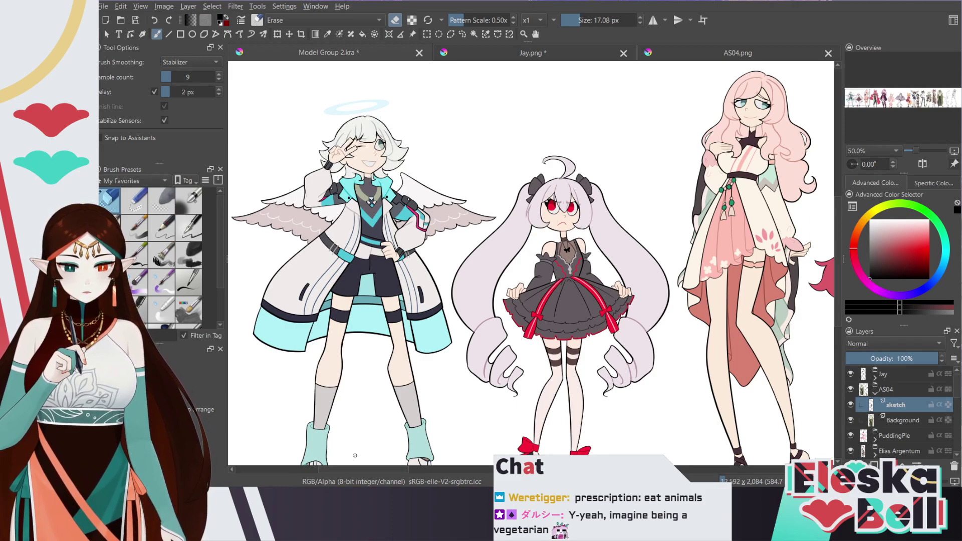
pyautogui.moveTo(383, 470); pyautogui.dragTo(714, 453)
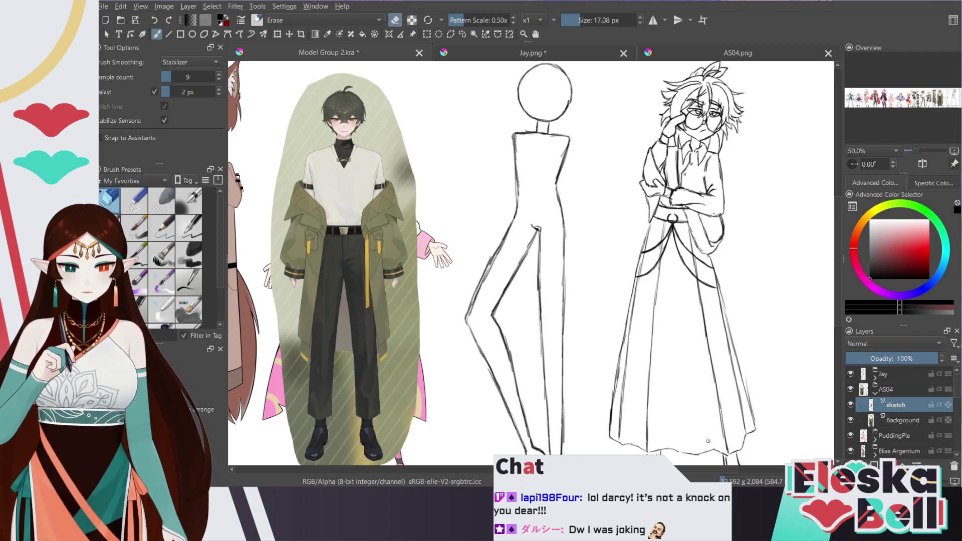
pyautogui.scroll(1, 836, 212)
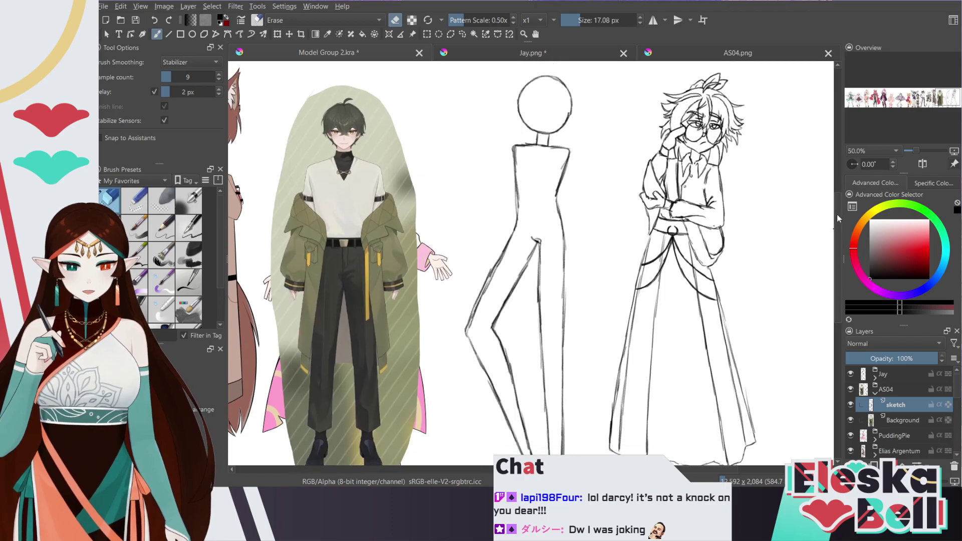
# Add a new paint layer above the AS04 sketch layer and set the sketch layer's opacity to 75%
pyautogui.press('Insert')
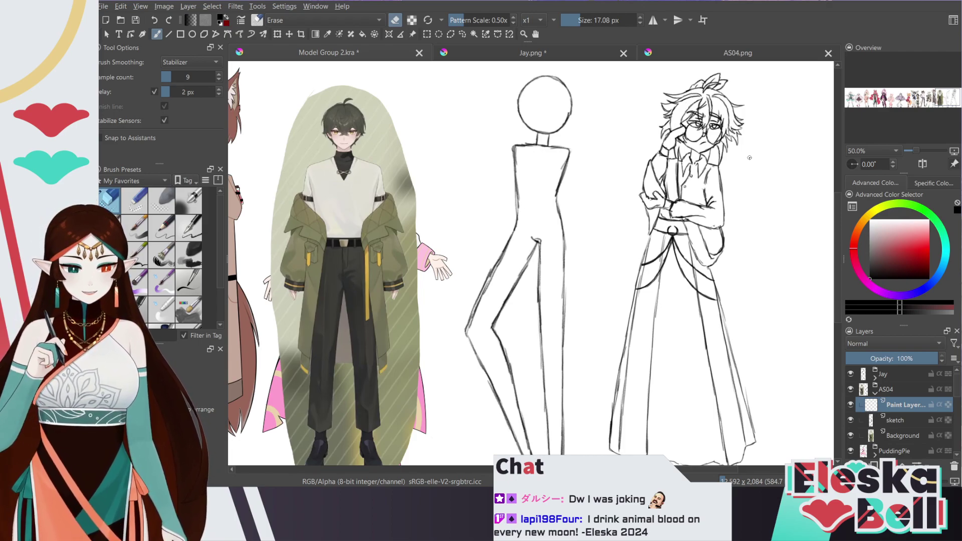
pyautogui.click(874, 359)
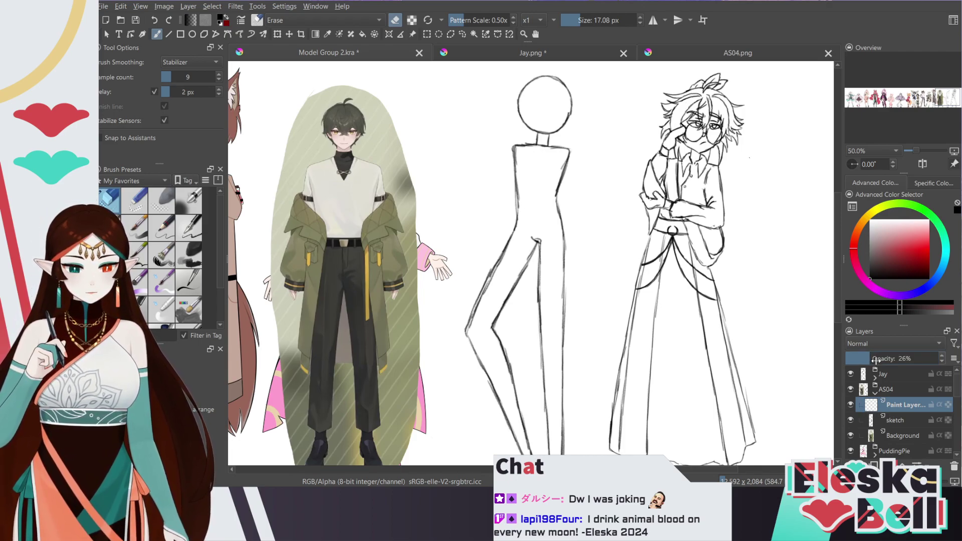
pyautogui.click(937, 360)
pyautogui.click(895, 421)
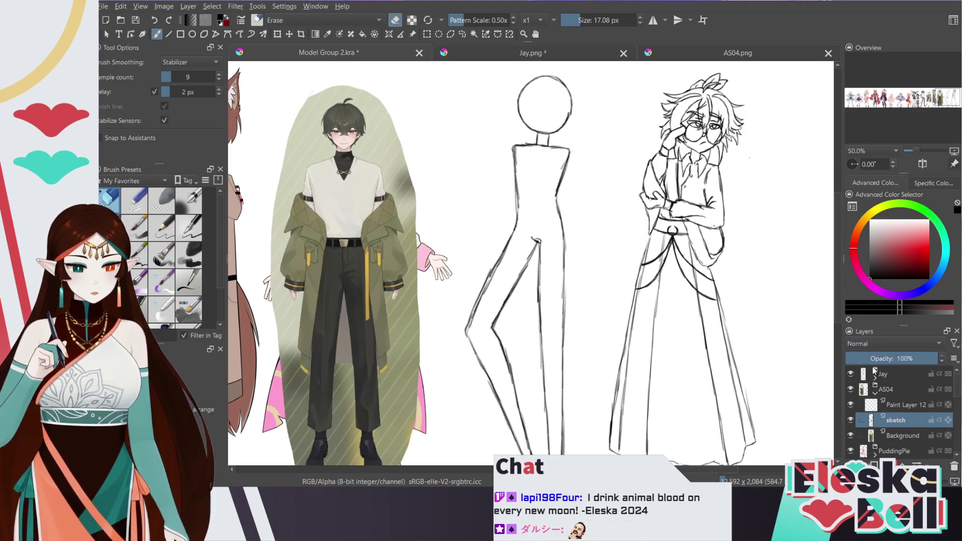
pyautogui.click(873, 358)
pyautogui.click(897, 359)
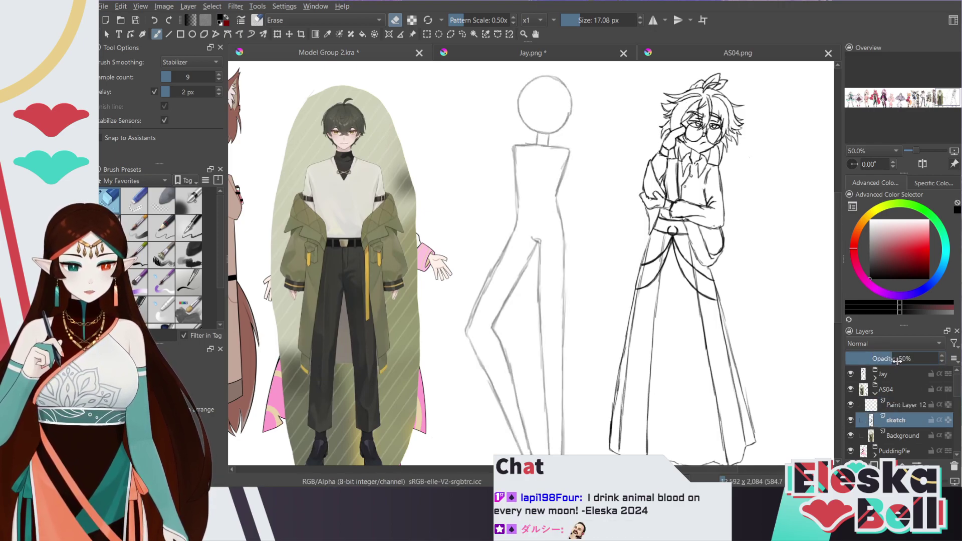
pyautogui.moveTo(919, 369)
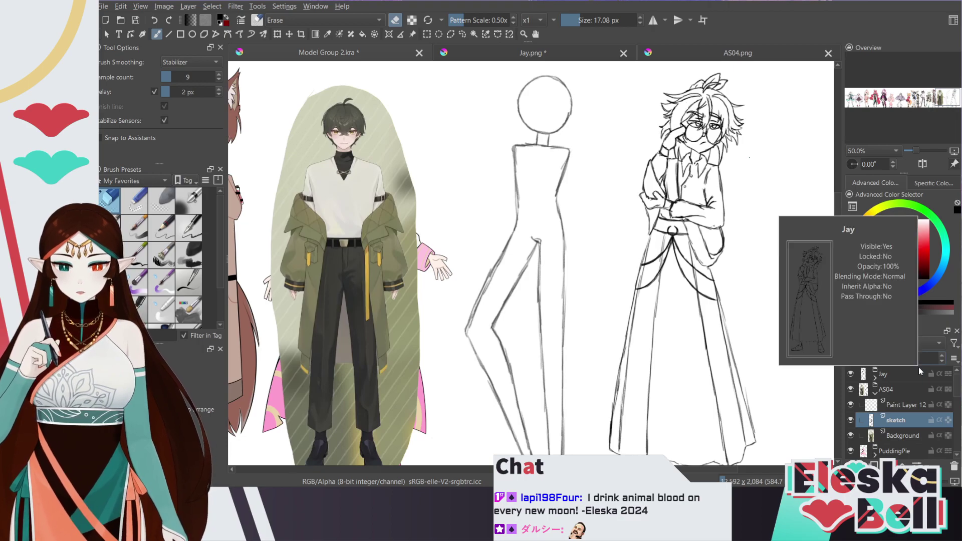
# Look over the row of finished characters next to the AS04 pose figure at 25% zoom
pyautogui.moveTo(835, 204)
pyautogui.mouseDown()
pyautogui.moveTo(836, 234)
pyautogui.moveTo(836, 212)
pyautogui.mouseUp()
pyautogui.hotkey('ctrl', '-')
pyautogui.hotkey('ctrl', '-')
pyautogui.moveTo(949, 103)
pyautogui.mouseDown()
pyautogui.moveTo(868, 105)
pyautogui.moveTo(949, 106)
pyautogui.moveTo(930, 106)
pyautogui.mouseUp()
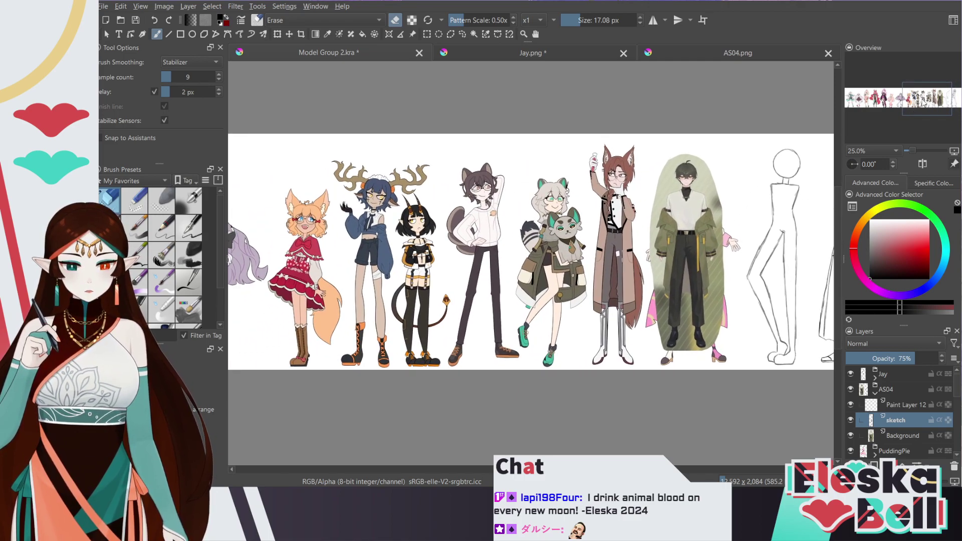
# Set the AS04 sketch layer's opacity to 50% and activate the paint layer above it with the 10 px sketching brush
pyautogui.moveTo(924, 103)
pyautogui.mouseDown()
pyautogui.moveTo(855, 108)
pyautogui.moveTo(939, 108)
pyautogui.mouseUp()
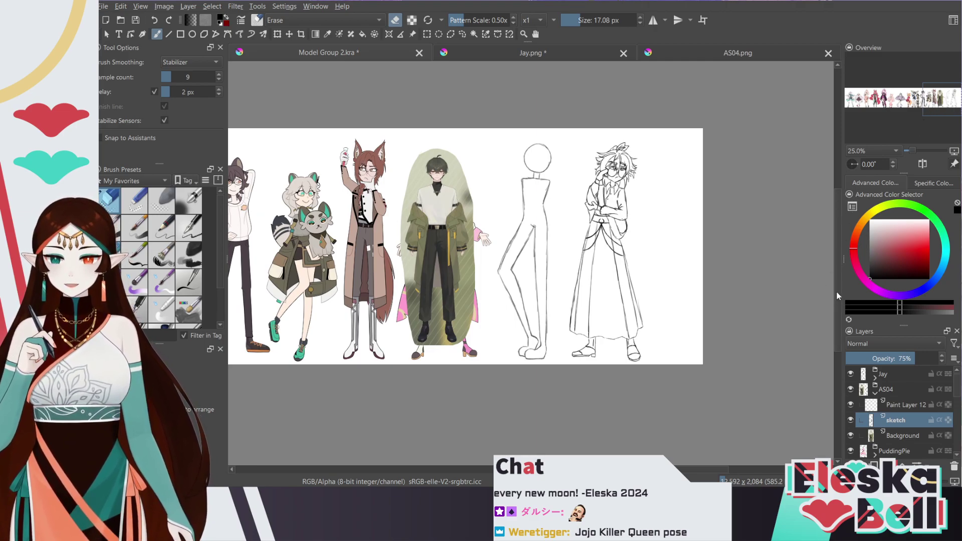
pyautogui.moveTo(836, 217); pyautogui.dragTo(838, 210)
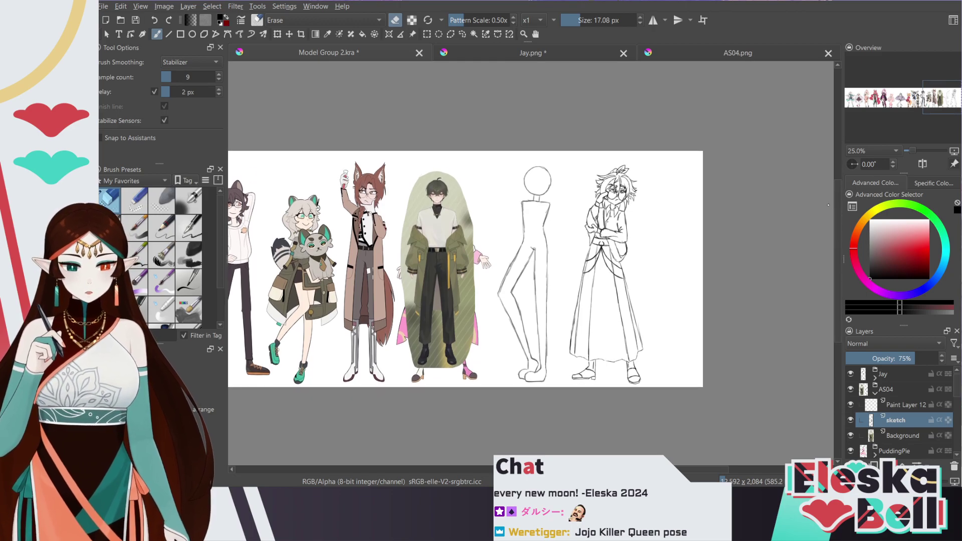
pyautogui.hotkey('ctrl', '+')
pyautogui.hotkey('ctrl', '+')
pyautogui.hotkey('ctrl', '+')
pyautogui.hotkey('ctrl', '-')
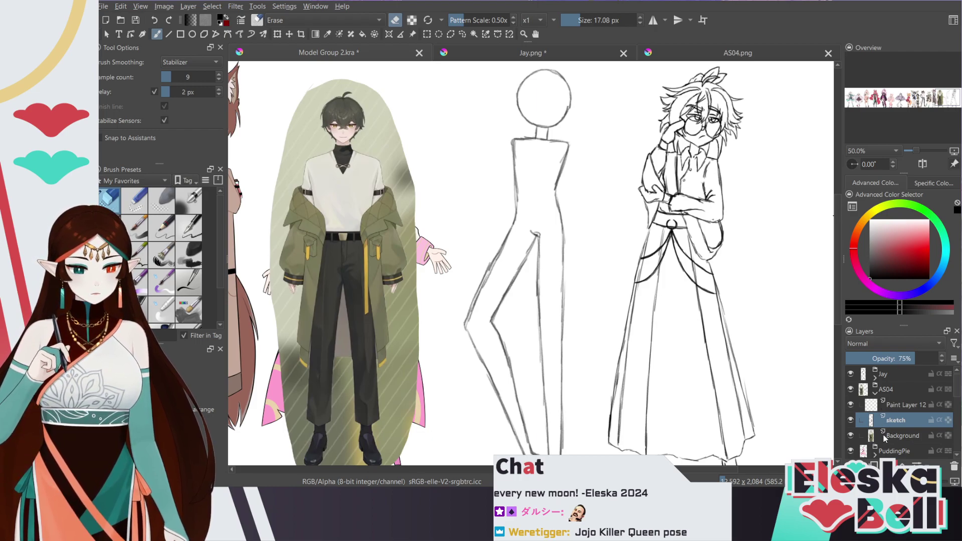
pyautogui.click(893, 358)
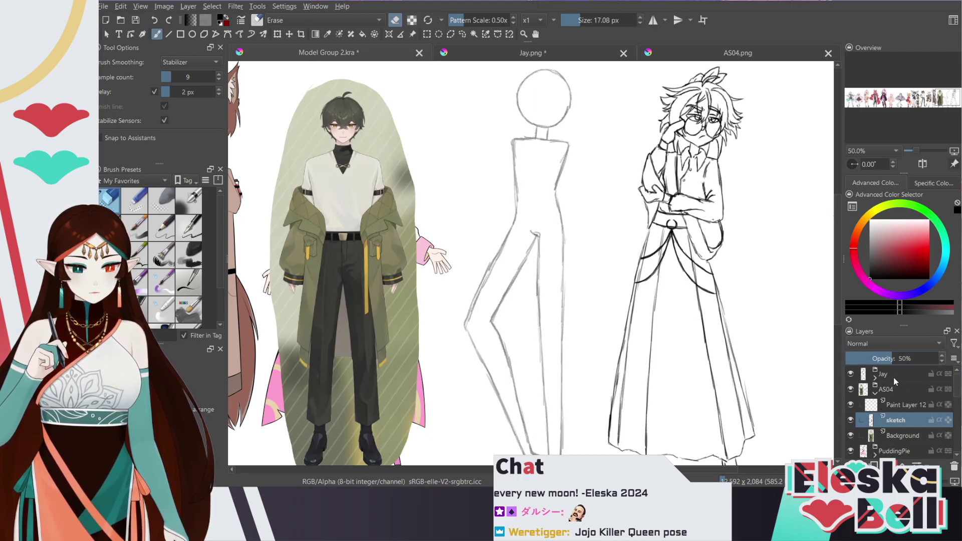
pyautogui.click(897, 404)
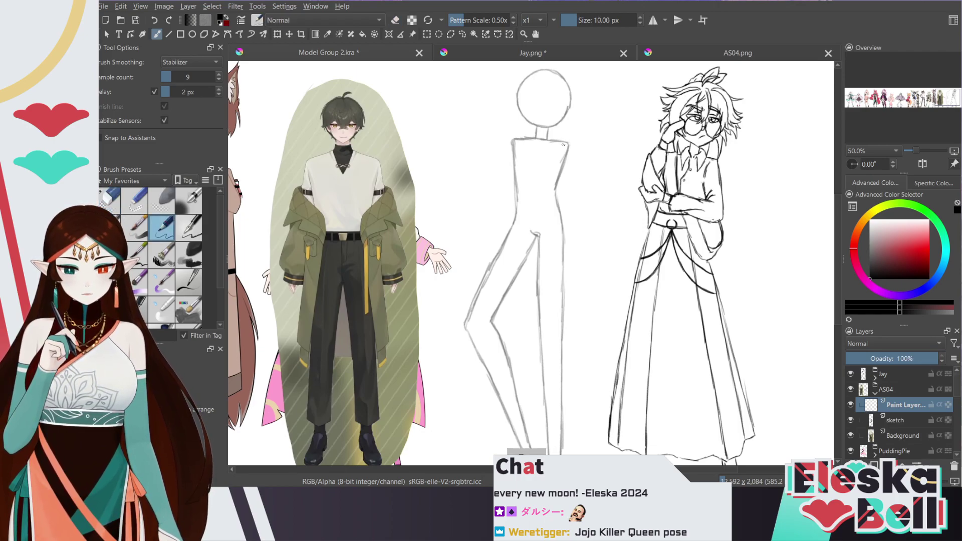
pyautogui.press('/')
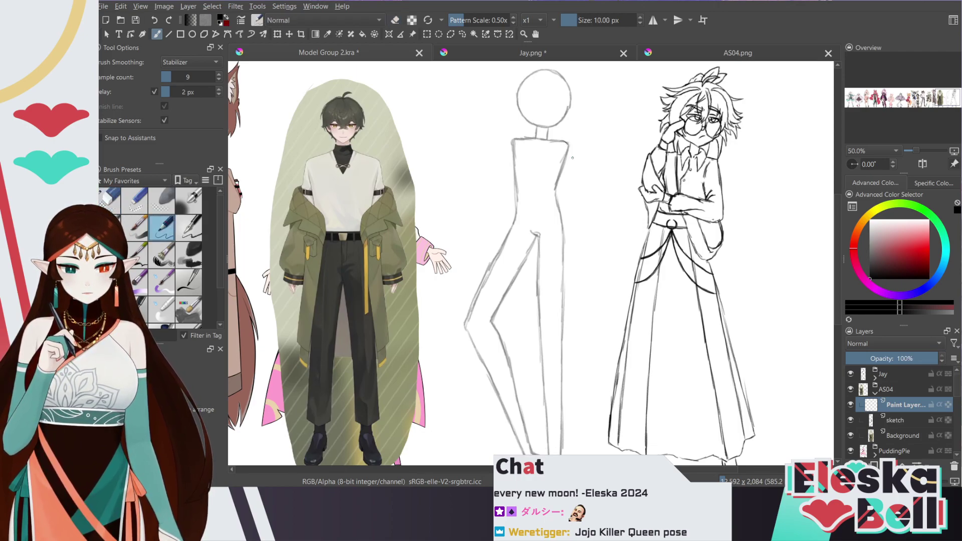
# Sketch a boxy hand on the AS04 figure's hip and the outer contour of the bent arm from shoulder to elbow to wrist
pyautogui.moveTo(941, 105)
pyautogui.mouseDown()
pyautogui.moveTo(846, 103)
pyautogui.moveTo(929, 106)
pyautogui.mouseUp()
pyautogui.moveTo(938, 99); pyautogui.dragTo(938, 100)
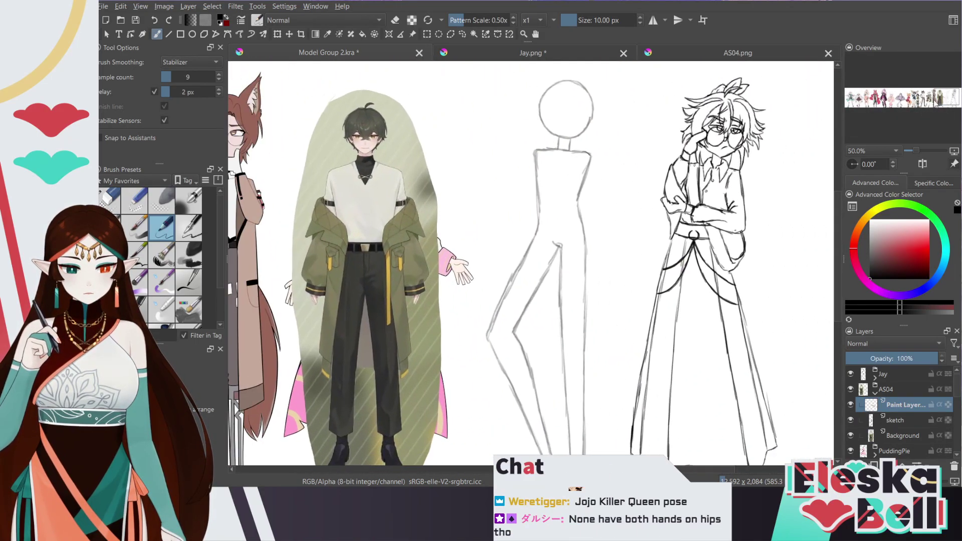
pyautogui.hotkey('ctrl', '+')
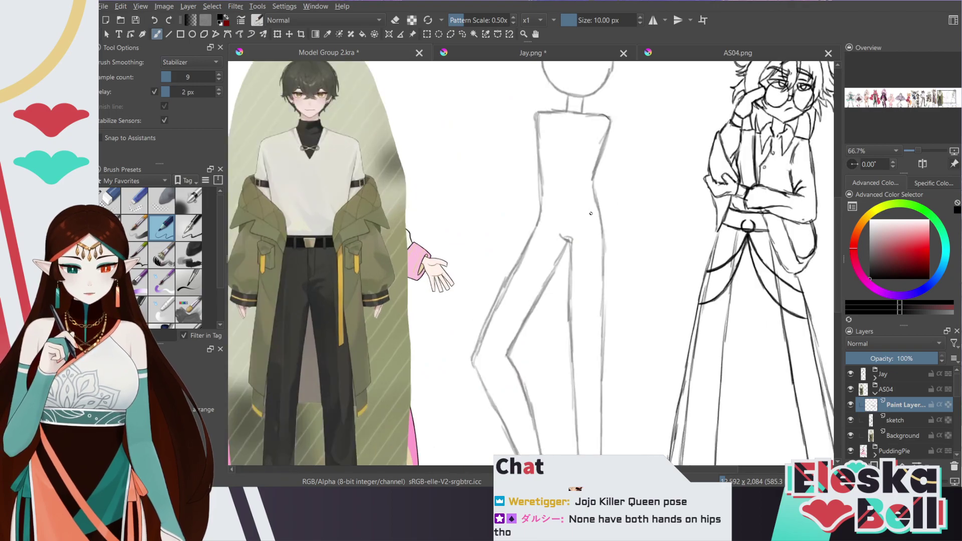
pyautogui.scroll(-1, 937, 104)
pyautogui.moveTo(937, 104)
pyautogui.mouseDown()
pyautogui.moveTo(922, 104)
pyautogui.moveTo(934, 104)
pyautogui.mouseUp()
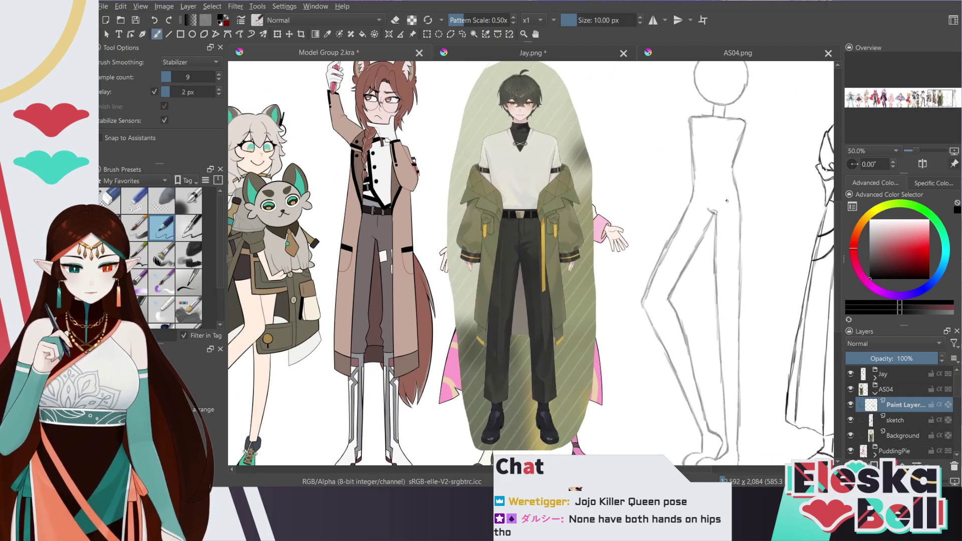
pyautogui.moveTo(725, 203)
pyautogui.mouseDown()
pyautogui.moveTo(731, 211)
pyautogui.moveTo(729, 195)
pyautogui.mouseUp()
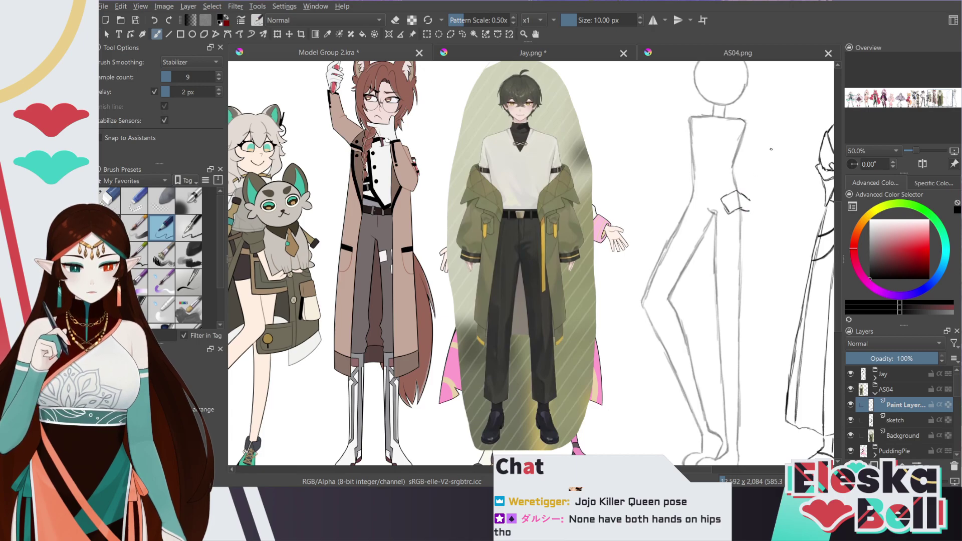
pyautogui.moveTo(940, 104); pyautogui.dragTo(947, 103)
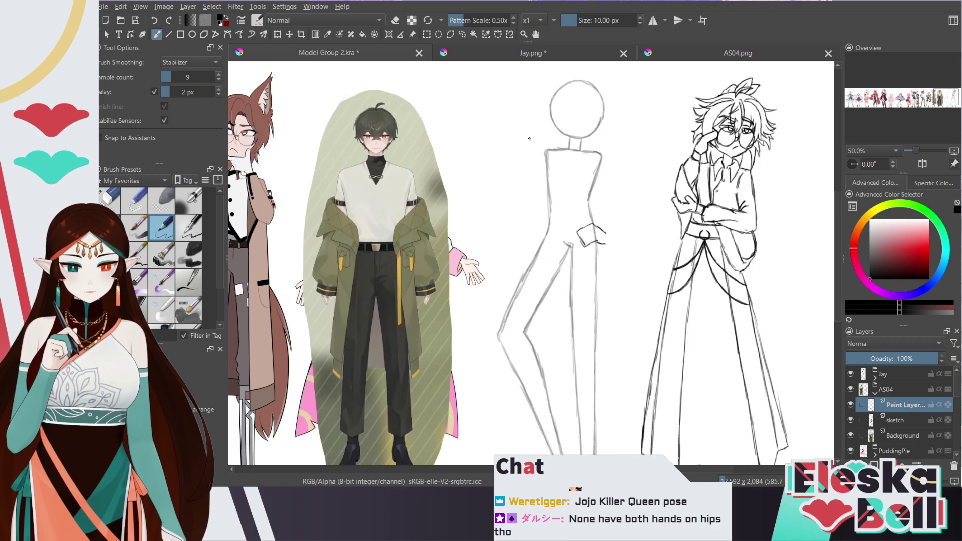
pyautogui.moveTo(598, 153)
pyautogui.mouseDown()
pyautogui.moveTo(649, 211)
pyautogui.moveTo(611, 242)
pyautogui.moveTo(650, 213)
pyautogui.mouseUp()
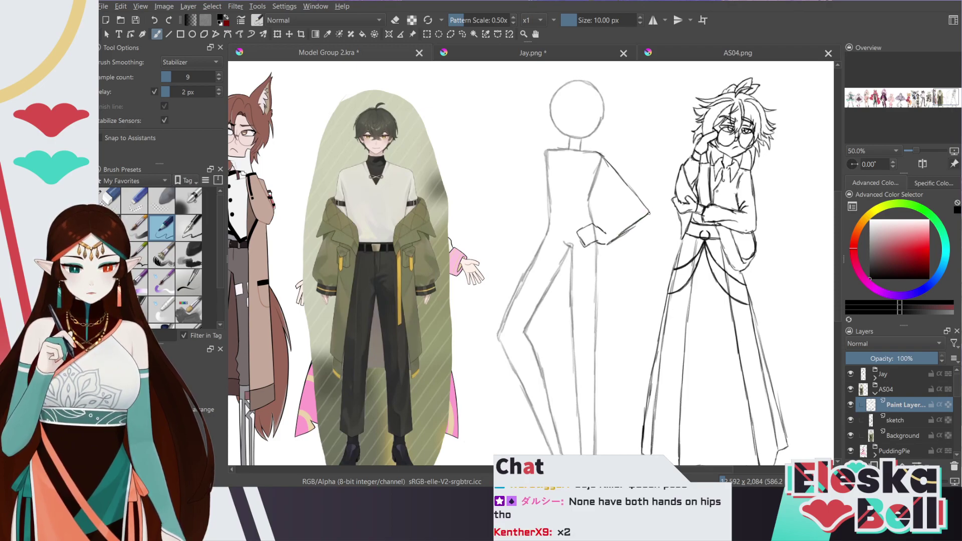
# Sketch the inner contour of the bent arm from the armpit to the elbow crook, cleaning up stray strokes with the eraser at 41.90 px
pyautogui.moveTo(594, 178)
pyautogui.mouseDown()
pyautogui.moveTo(622, 201)
pyautogui.moveTo(609, 190)
pyautogui.mouseUp()
pyautogui.press('/')
pyautogui.click(586, 21)
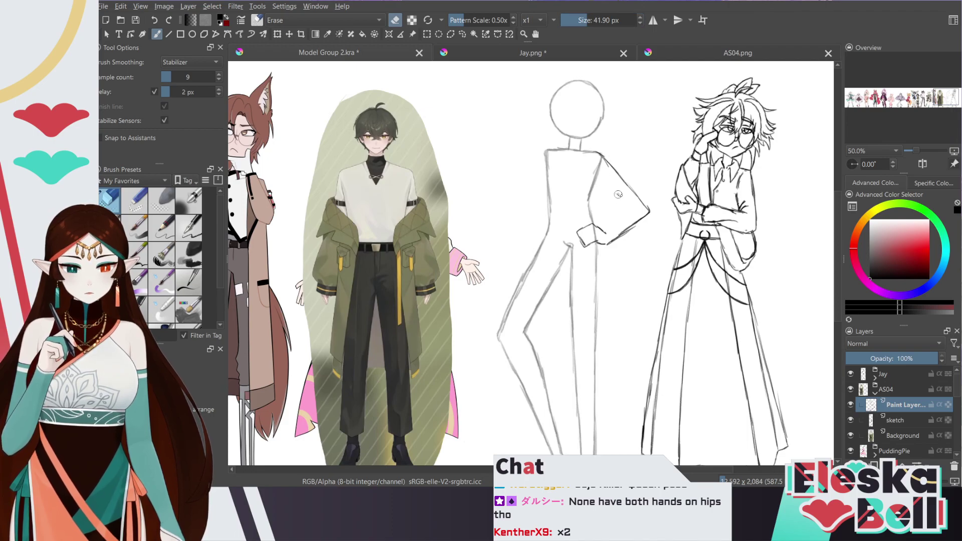
pyautogui.press('e')
pyautogui.moveTo(591, 179)
pyautogui.mouseDown()
pyautogui.moveTo(632, 206)
pyautogui.moveTo(591, 178)
pyautogui.mouseUp()
pyautogui.press('e')
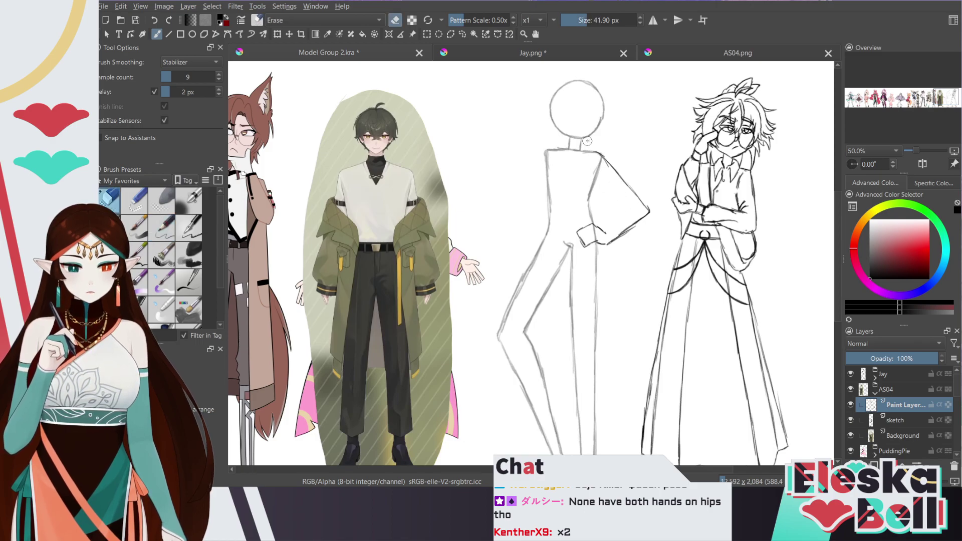
pyautogui.press('e')
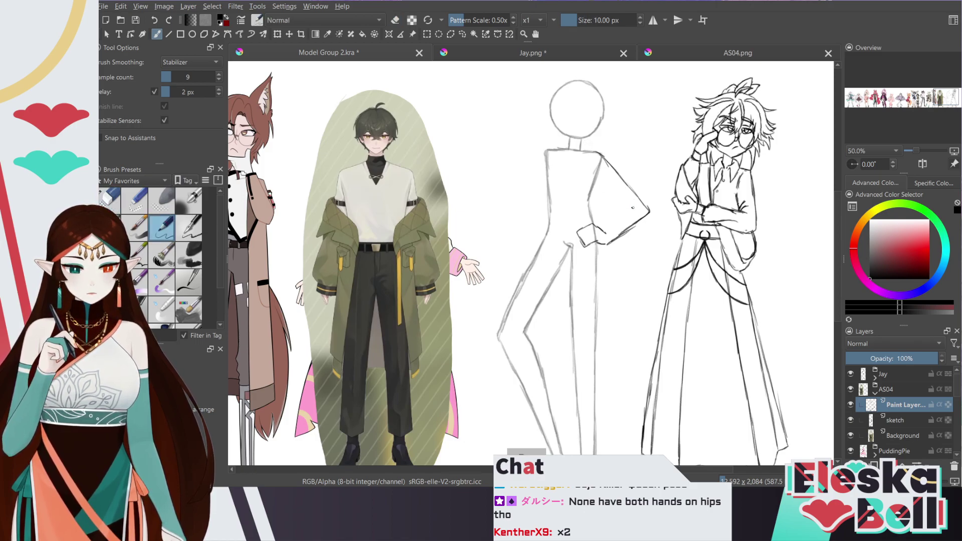
pyautogui.moveTo(628, 207)
pyautogui.mouseDown()
pyautogui.moveTo(635, 205)
pyautogui.moveTo(605, 237)
pyautogui.moveTo(616, 214)
pyautogui.moveTo(638, 205)
pyautogui.moveTo(621, 207)
pyautogui.moveTo(596, 182)
pyautogui.mouseUp()
pyautogui.moveTo(620, 204); pyautogui.dragTo(597, 184)
pyautogui.moveTo(603, 190); pyautogui.dragTo(594, 181)
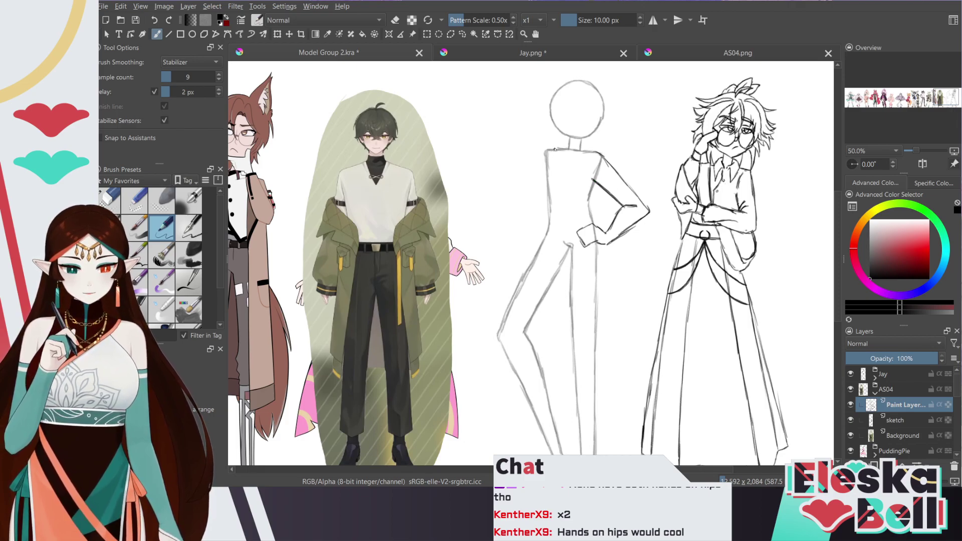
# Sketch the rounded start of the opposite shoulder at the corner of the torso
pyautogui.moveTo(562, 150); pyautogui.dragTo(546, 153)
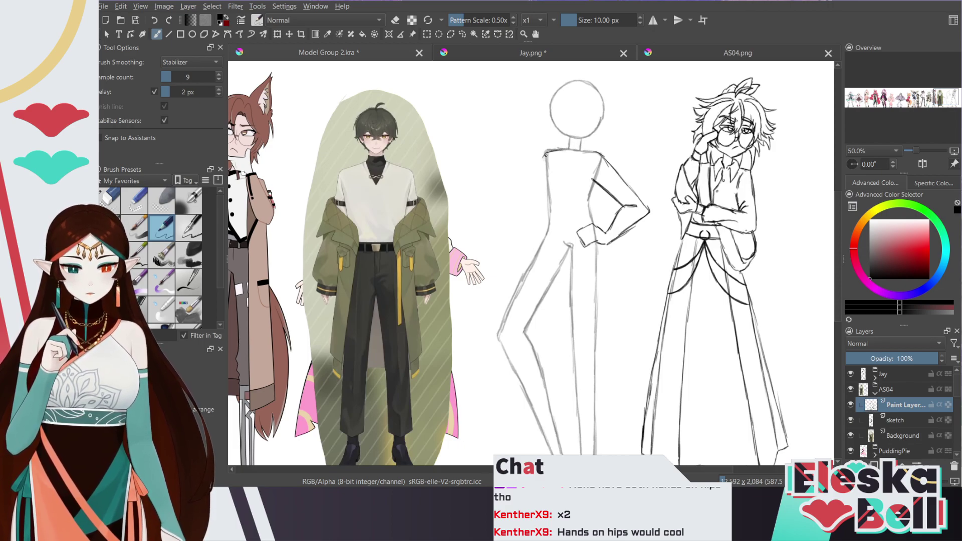
pyautogui.moveTo(545, 157)
pyautogui.mouseDown()
pyautogui.moveTo(526, 258)
pyautogui.moveTo(539, 174)
pyautogui.mouseUp()
pyautogui.press('e')
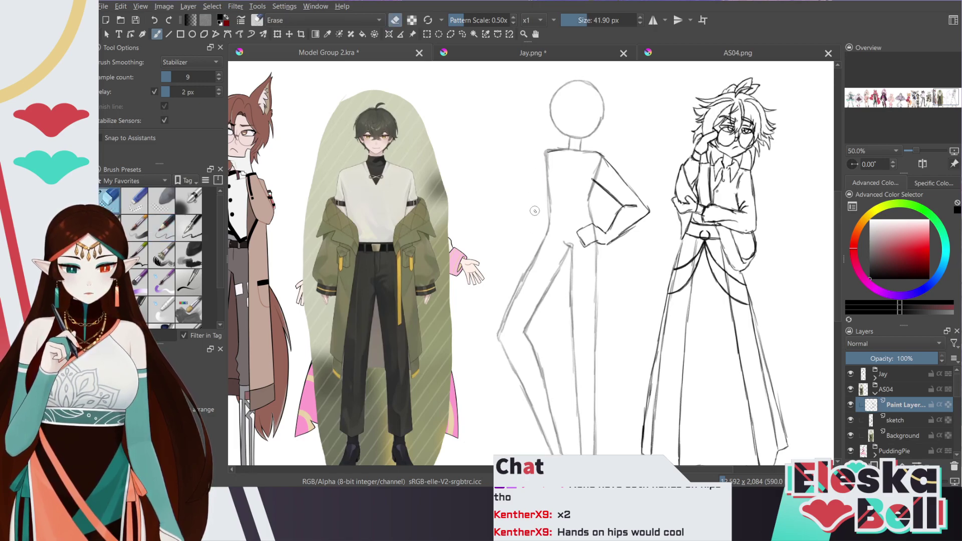
pyautogui.press('e')
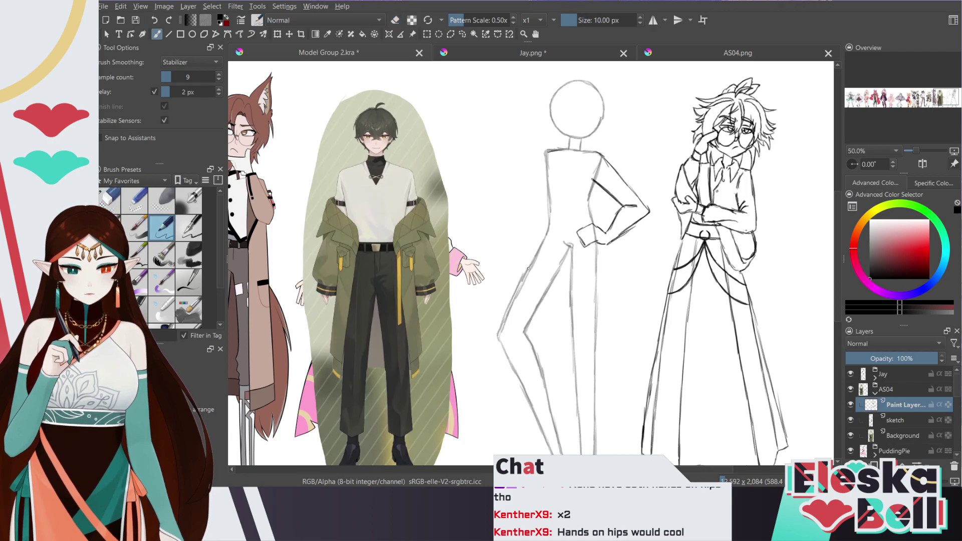
# Sketch a small lowered hand resting against the thigh of the figure's bent leg, erasing and refining its outline
pyautogui.moveTo(527, 277); pyautogui.dragTo(531, 252)
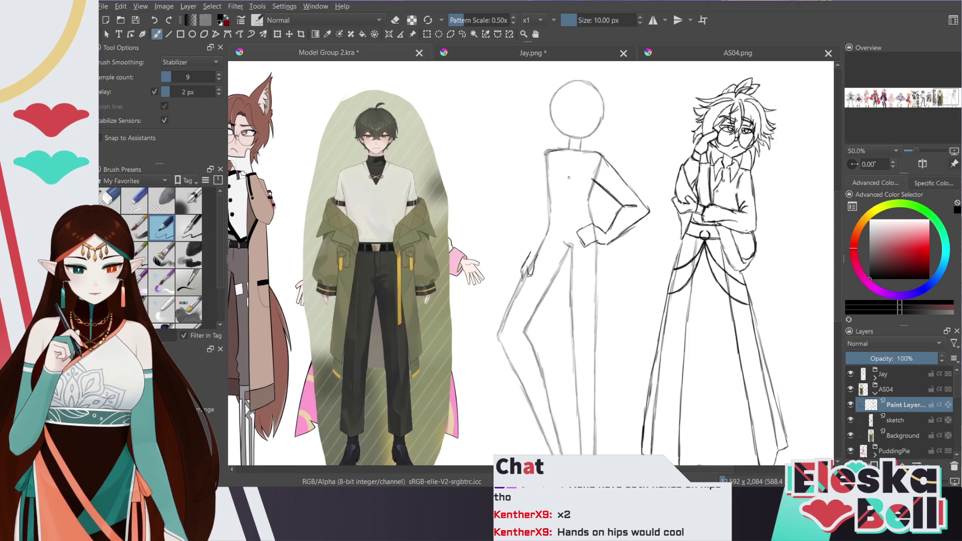
pyautogui.press('e')
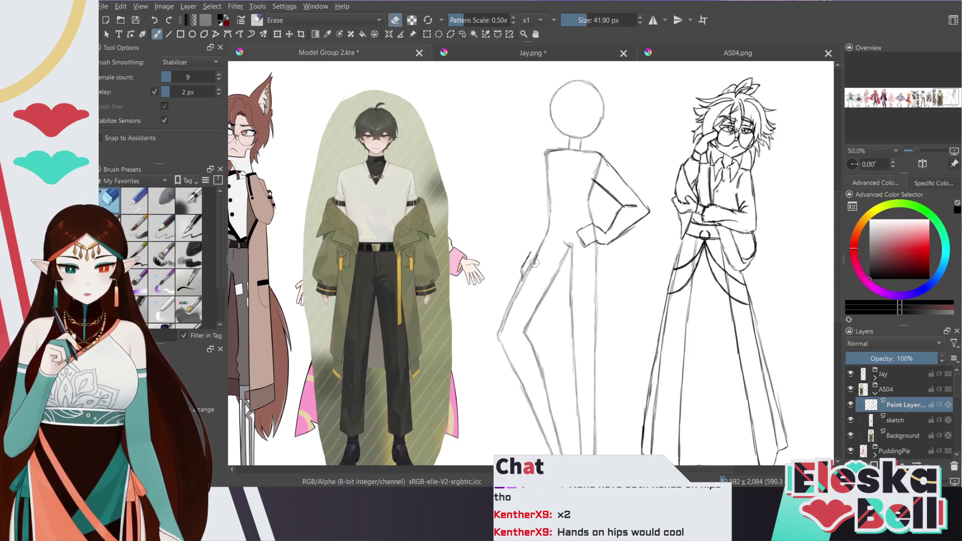
pyautogui.press('e')
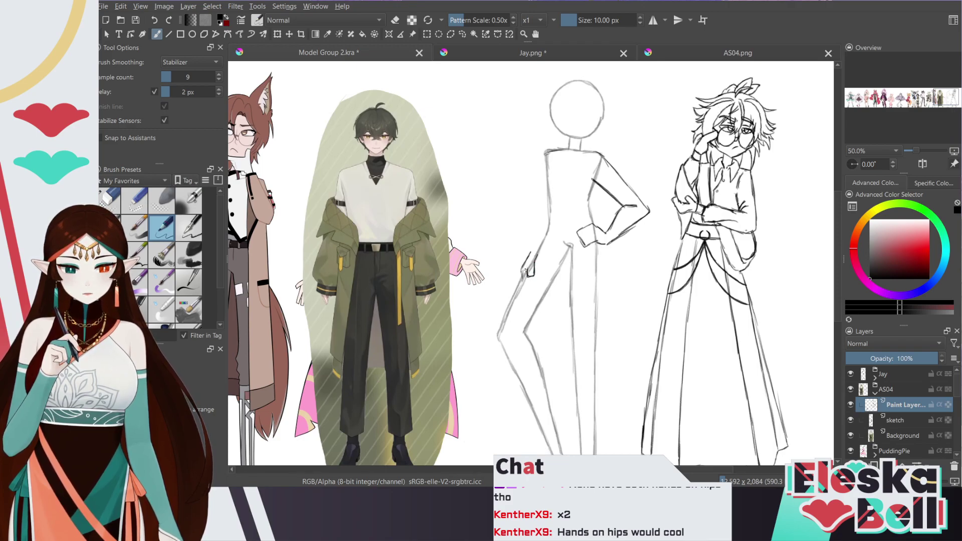
pyautogui.press('e')
pyautogui.moveTo(523, 266)
pyautogui.mouseDown()
pyautogui.moveTo(522, 283)
pyautogui.moveTo(519, 267)
pyautogui.moveTo(535, 251)
pyautogui.mouseUp()
pyautogui.press('e')
pyautogui.press('e')
pyautogui.press('e')
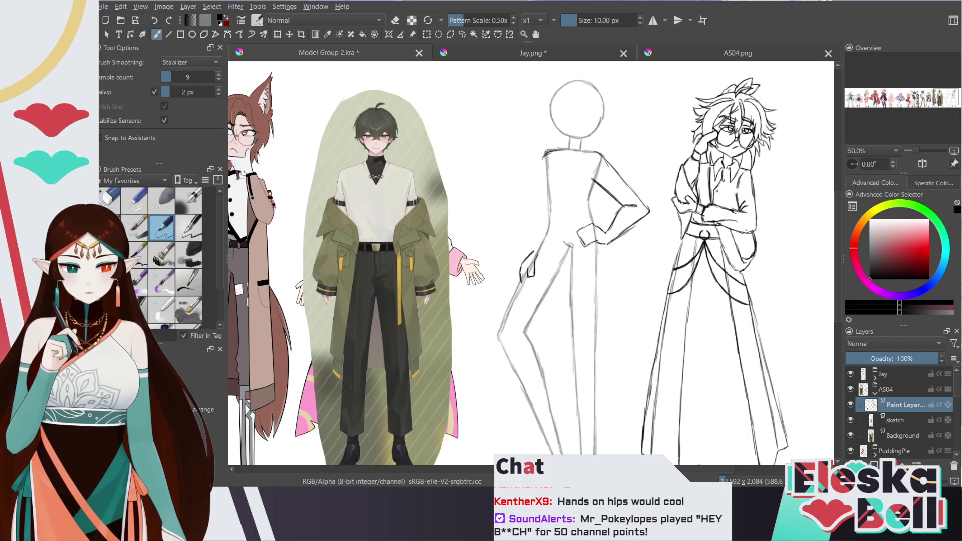
# Erase and redraw the shoulder line, and extend the lowered arm's outer contour down the upper arm
pyautogui.press('e')
pyautogui.moveTo(551, 155); pyautogui.dragTo(548, 160)
pyautogui.press('e')
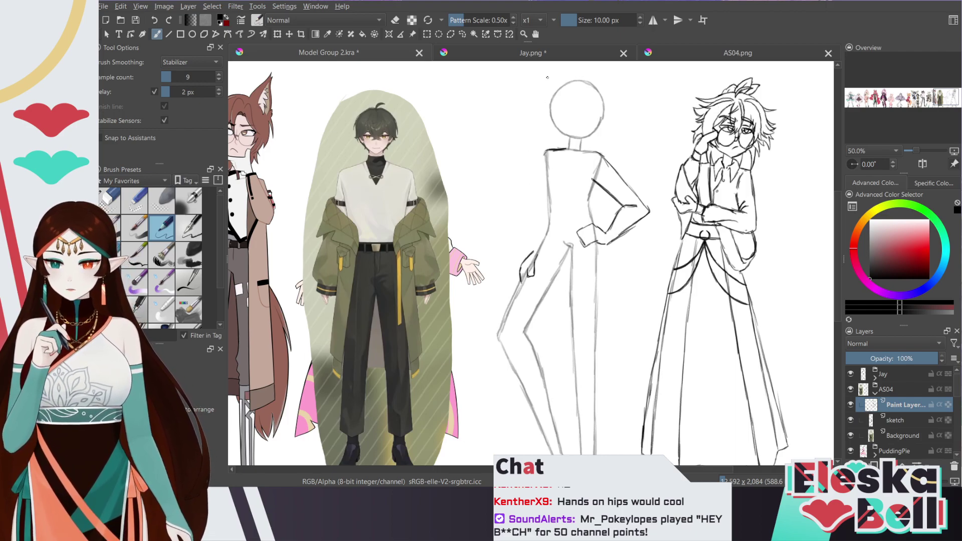
pyautogui.moveTo(545, 152)
pyautogui.mouseDown()
pyautogui.moveTo(533, 252)
pyautogui.moveTo(542, 170)
pyautogui.moveTo(541, 227)
pyautogui.moveTo(542, 196)
pyautogui.mouseUp()
pyautogui.press('e')
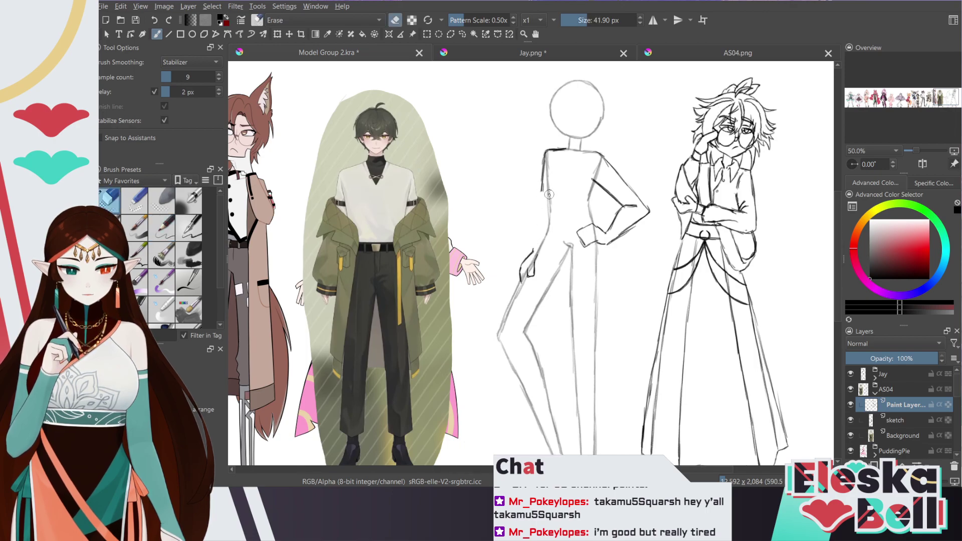
# Draw the lowered arm's contour from the upper arm past the elbow to the wrist, reworking the forearm strokes
pyautogui.press('/')
pyautogui.moveTo(533, 251)
pyautogui.mouseDown()
pyautogui.moveTo(536, 236)
pyautogui.moveTo(535, 247)
pyautogui.mouseUp()
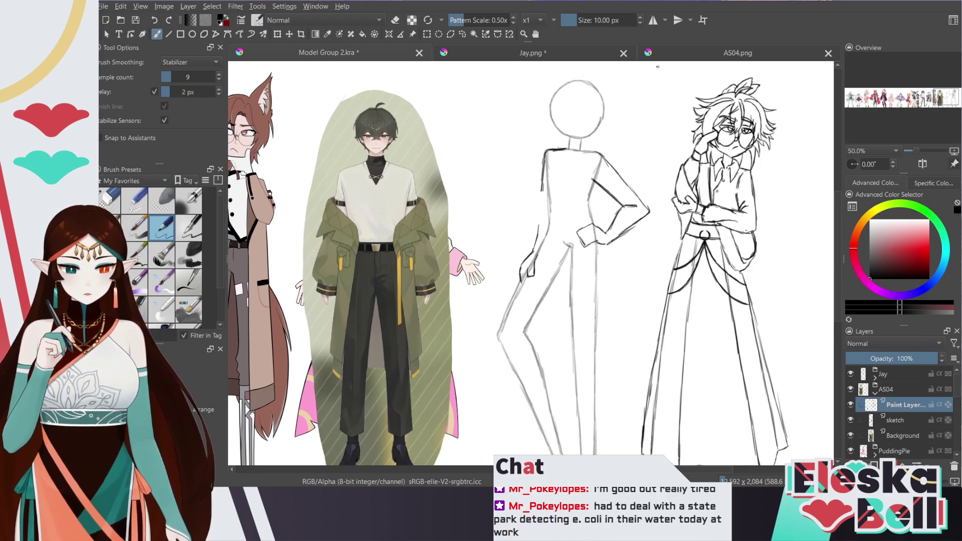
pyautogui.moveTo(543, 196)
pyautogui.mouseDown()
pyautogui.moveTo(534, 240)
pyautogui.moveTo(541, 175)
pyautogui.moveTo(540, 209)
pyautogui.mouseUp()
pyautogui.press('e')
pyautogui.press('e')
pyautogui.moveTo(542, 174); pyautogui.dragTo(538, 223)
pyautogui.moveTo(541, 186)
pyautogui.mouseDown()
pyautogui.moveTo(537, 225)
pyautogui.moveTo(543, 180)
pyautogui.moveTo(536, 243)
pyautogui.moveTo(543, 179)
pyautogui.moveTo(541, 206)
pyautogui.mouseUp()
pyautogui.press('/')
pyautogui.press('/')
pyautogui.moveTo(545, 165); pyautogui.dragTo(535, 246)
pyautogui.moveTo(543, 211)
pyautogui.mouseDown()
pyautogui.moveTo(535, 240)
pyautogui.moveTo(540, 218)
pyautogui.mouseUp()
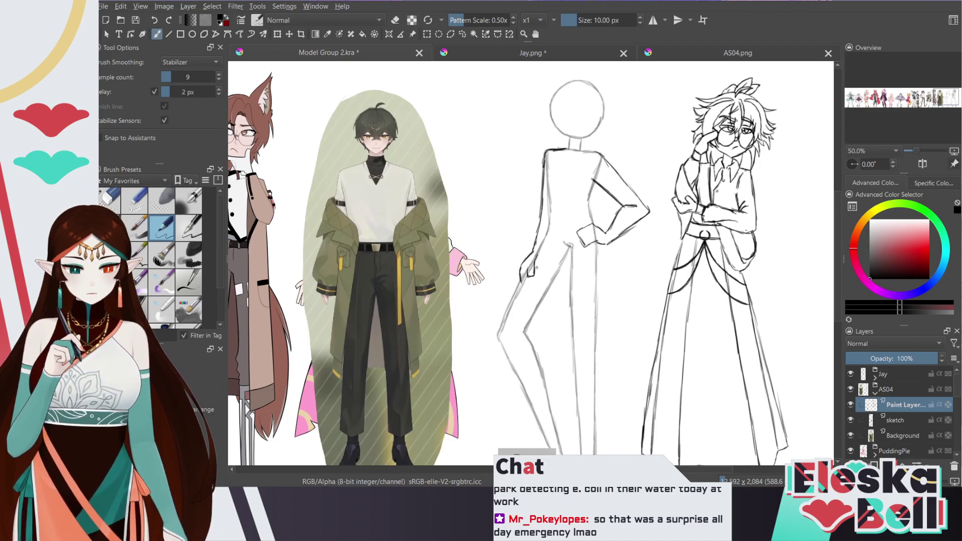
# Rework the lowered hand's thumb and finger strokes against the thigh, erasing the rough edges
pyautogui.press('e')
pyautogui.press('e')
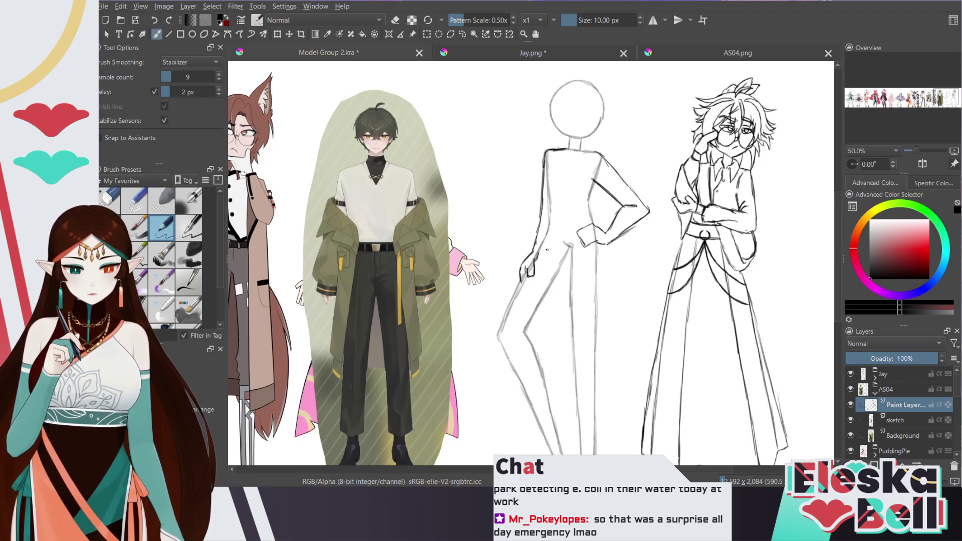
pyautogui.press('e')
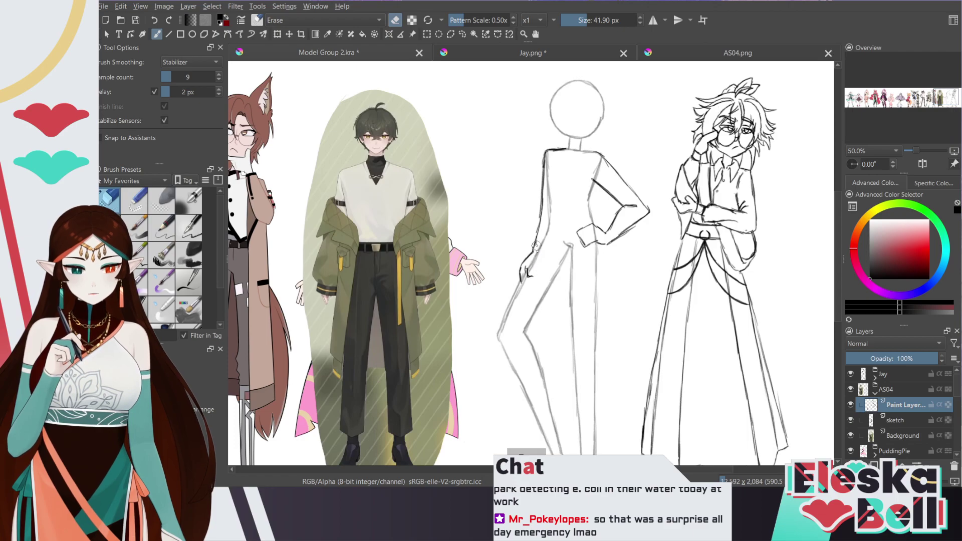
pyautogui.press('e')
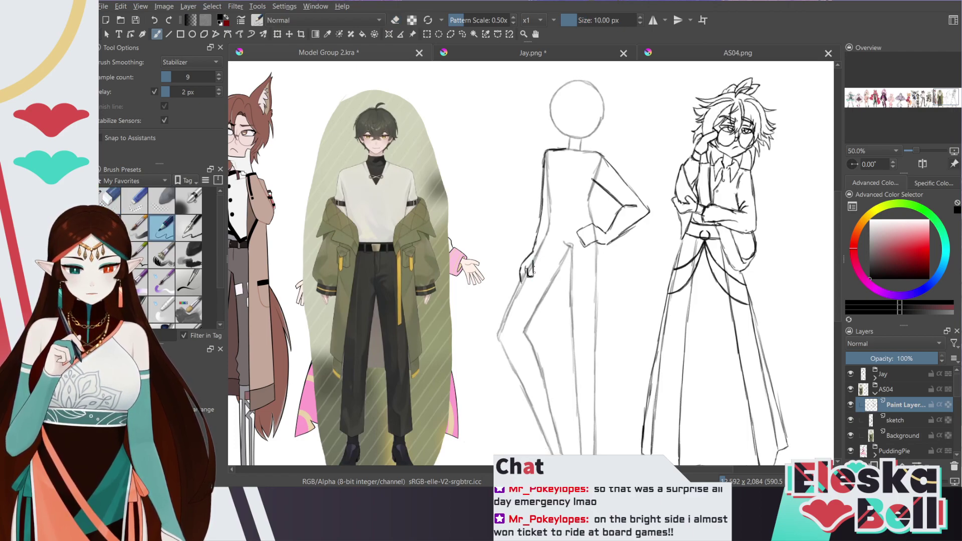
pyautogui.press('e')
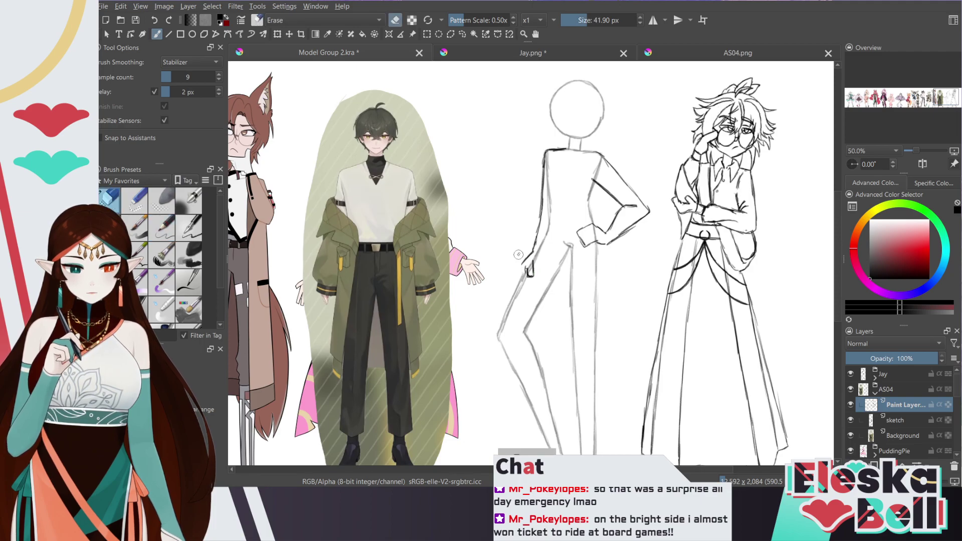
pyautogui.press('e')
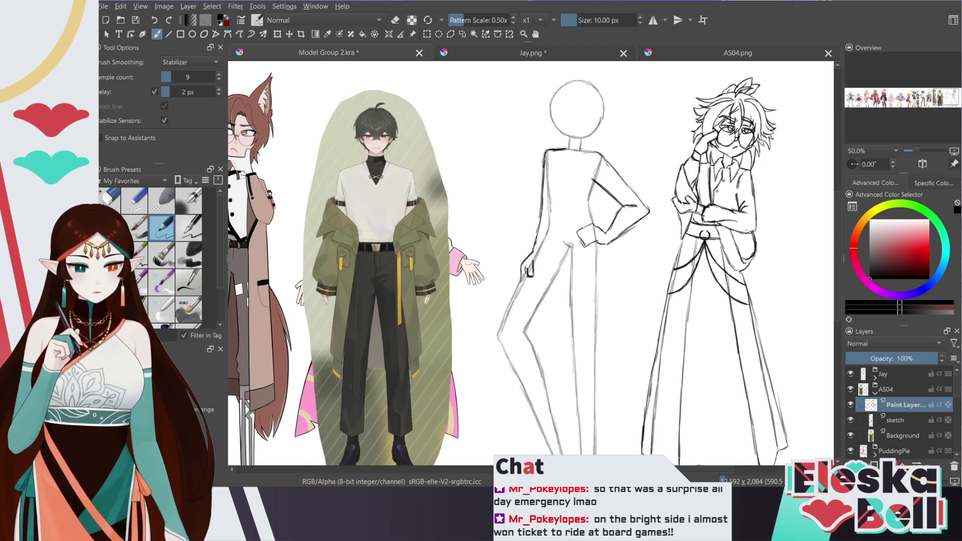
# Draw the finger divisions on the hand resting on the hip, and erase the lowered hand beside the thigh
pyautogui.moveTo(580, 234); pyautogui.dragTo(592, 227)
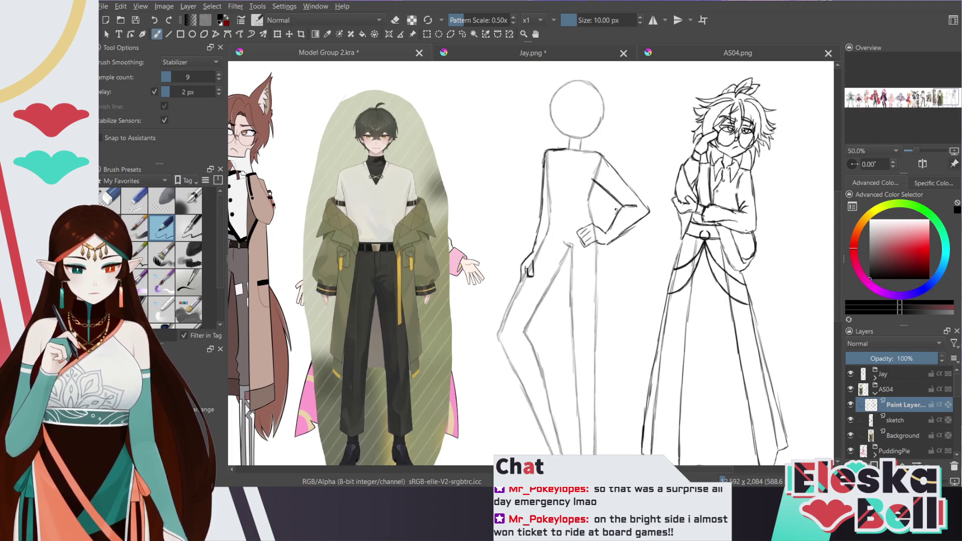
pyautogui.press('e')
pyautogui.moveTo(522, 275); pyautogui.dragTo(532, 252)
pyautogui.press('e')
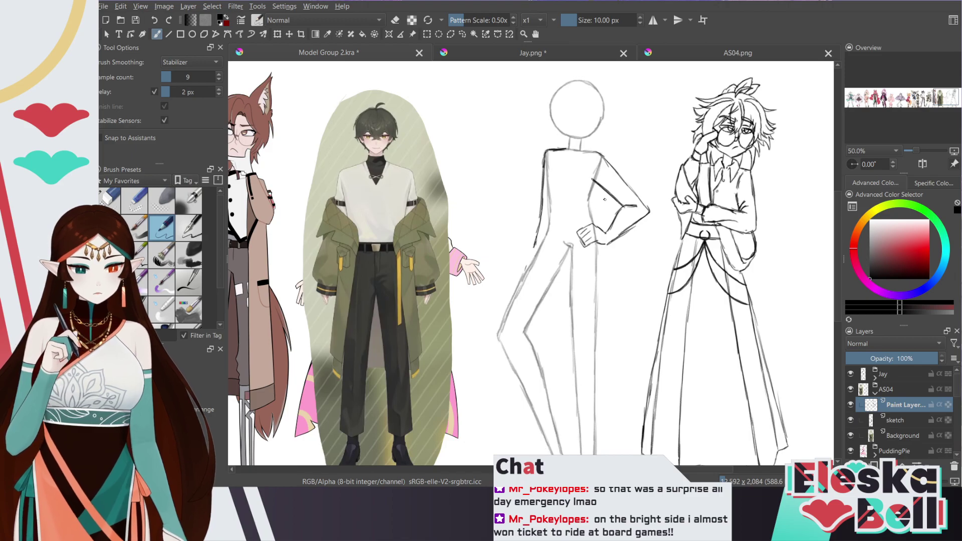
# Redraw the lowered hand at the end of the forearm against the thigh, trimming and reshaping its outer edge
pyautogui.moveTo(528, 263); pyautogui.dragTo(517, 292)
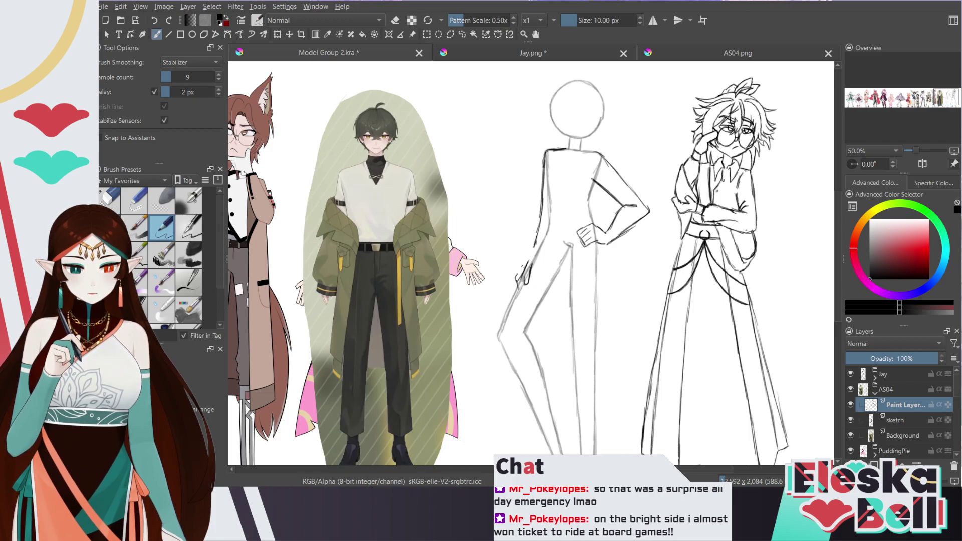
pyautogui.press('e')
pyautogui.moveTo(526, 271)
pyautogui.mouseDown()
pyautogui.moveTo(534, 246)
pyautogui.moveTo(518, 282)
pyautogui.mouseUp()
pyautogui.press('/')
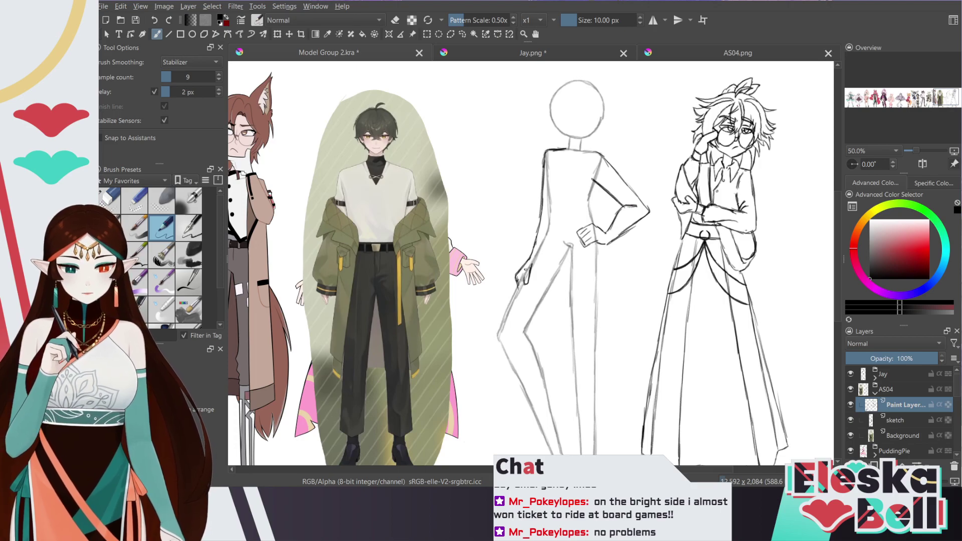
pyautogui.press('e')
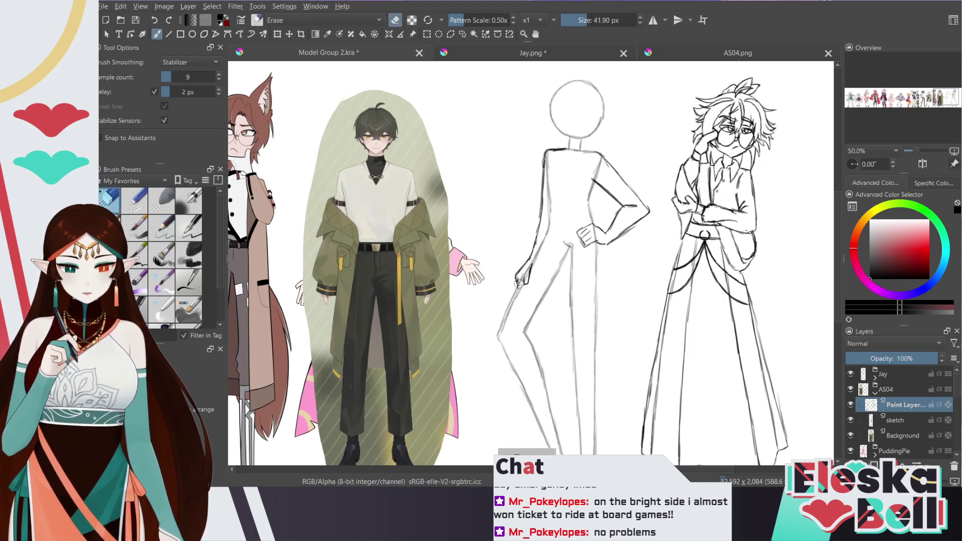
pyautogui.press('e')
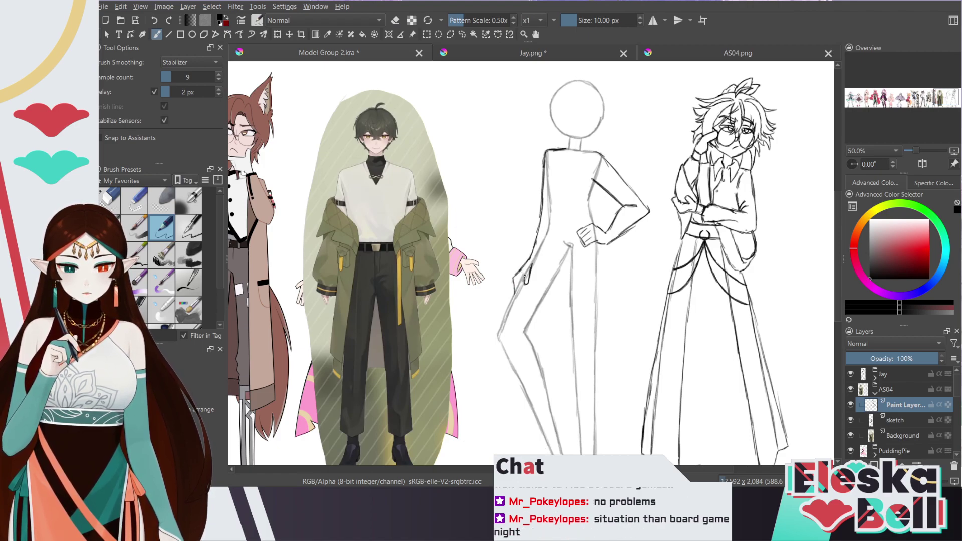
pyautogui.press('e')
pyautogui.press('e')
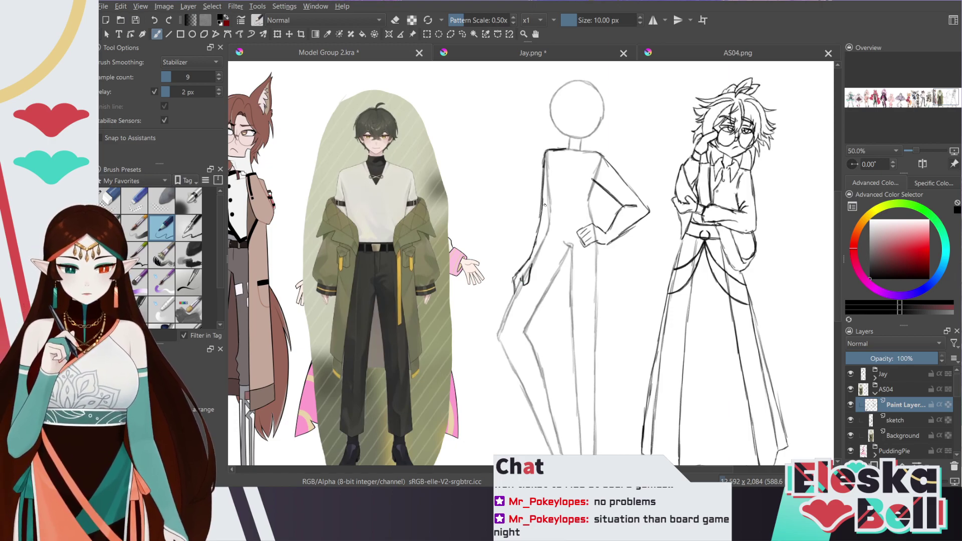
# Refine the thumb and finger strokes of the lowered hand, alternating short pencil marks with erasing
pyautogui.press('e')
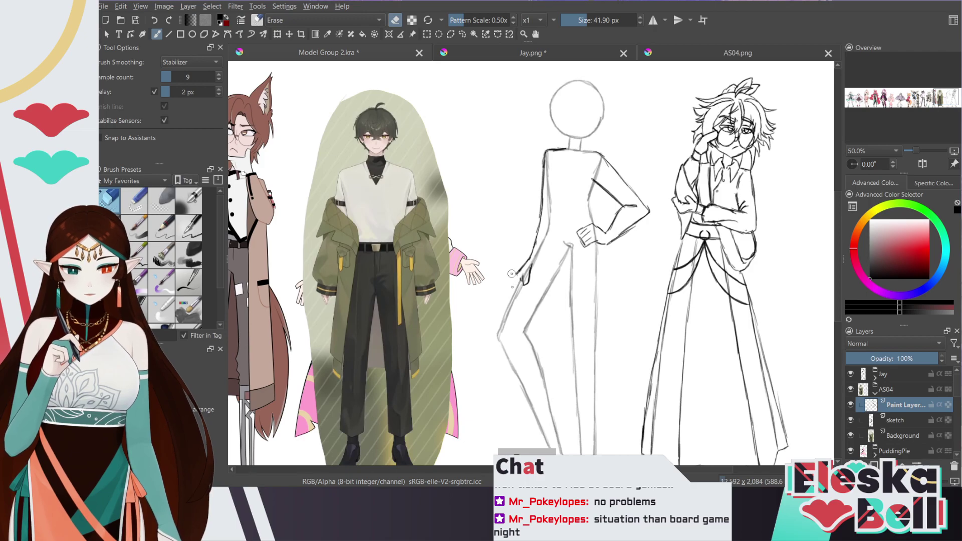
pyautogui.press('e')
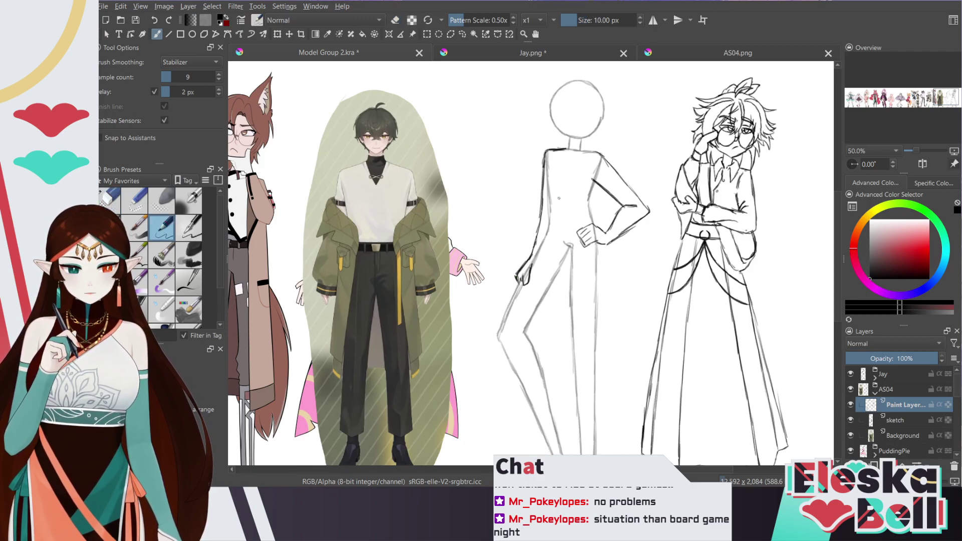
pyautogui.press('e')
pyautogui.press('e')
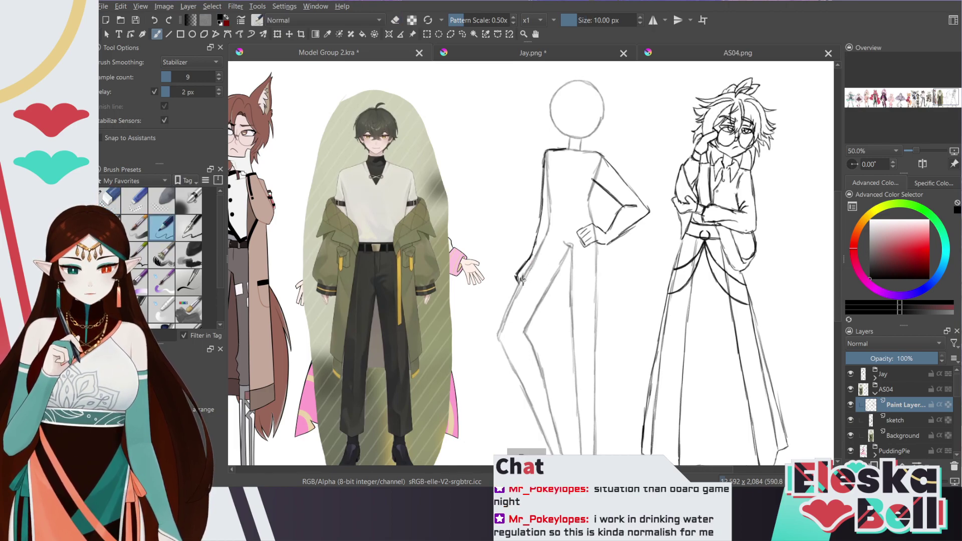
pyautogui.moveTo(522, 278)
pyautogui.mouseDown()
pyautogui.moveTo(524, 286)
pyautogui.moveTo(529, 272)
pyautogui.moveTo(523, 287)
pyautogui.mouseUp()
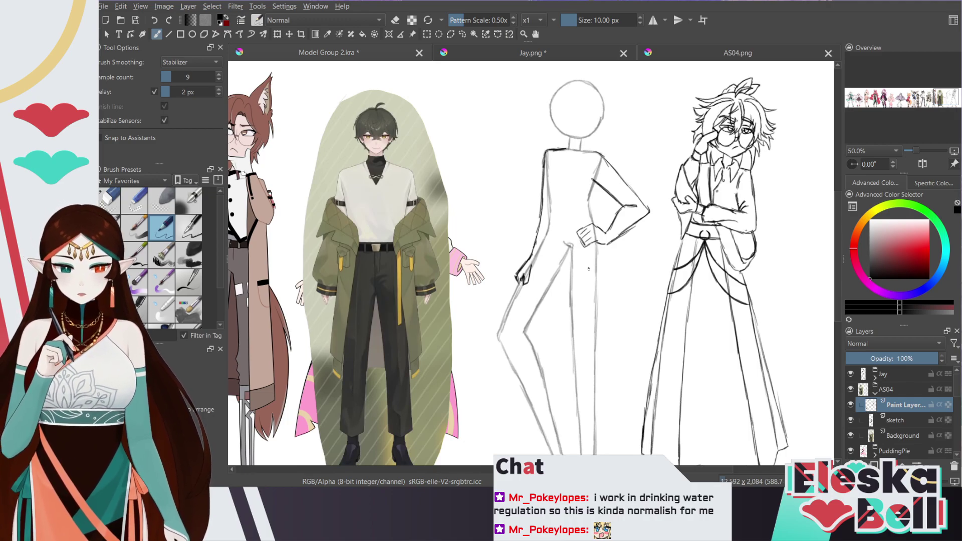
pyautogui.press('e')
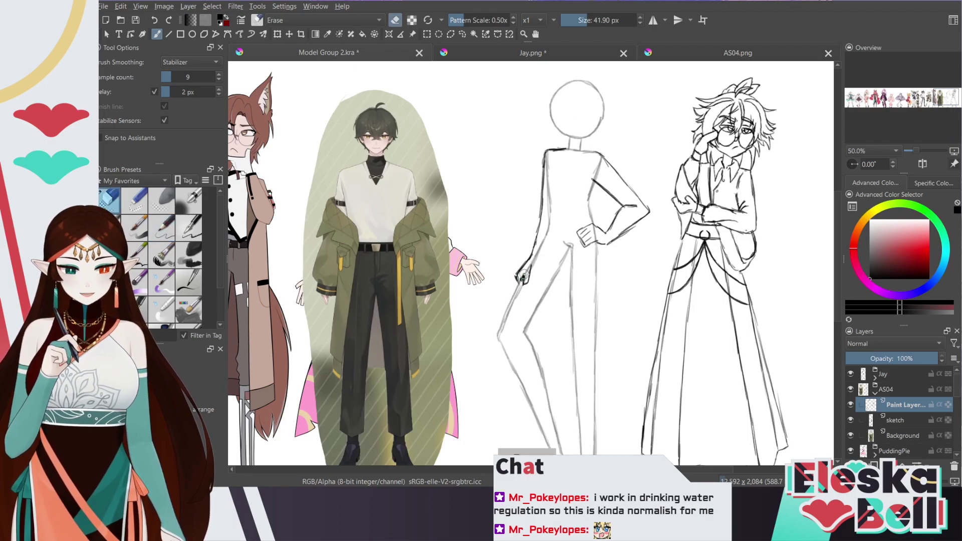
pyautogui.press('e')
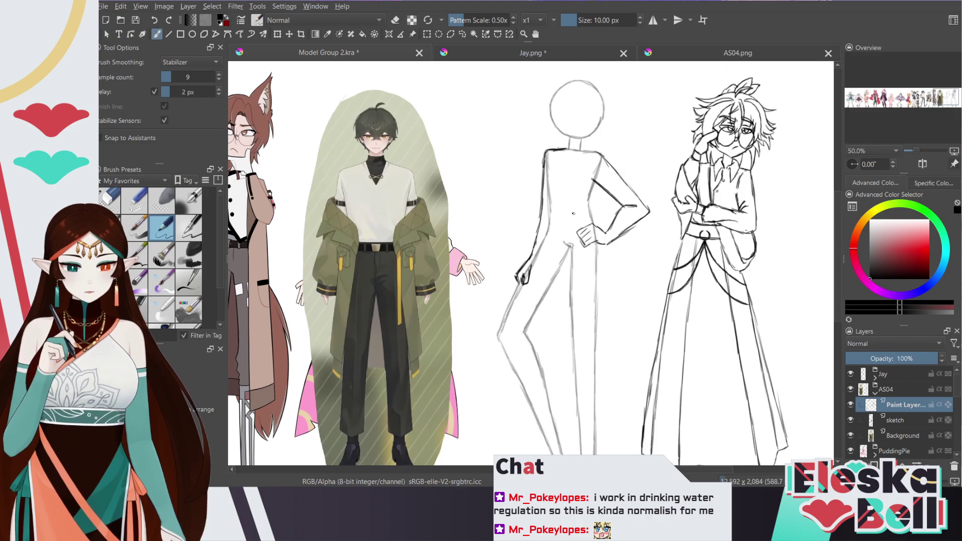
# Rework the lowered hand's outline once more, and erase the whole hand back to the forearm
pyautogui.press('e')
pyautogui.moveTo(513, 274)
pyautogui.mouseDown()
pyautogui.moveTo(528, 278)
pyautogui.moveTo(535, 260)
pyautogui.moveTo(516, 290)
pyautogui.mouseUp()
pyautogui.press('e')
pyautogui.moveTo(527, 267)
pyautogui.mouseDown()
pyautogui.moveTo(519, 281)
pyautogui.moveTo(531, 288)
pyautogui.moveTo(516, 279)
pyautogui.moveTo(511, 286)
pyautogui.moveTo(524, 292)
pyautogui.moveTo(538, 258)
pyautogui.moveTo(539, 277)
pyautogui.moveTo(537, 262)
pyautogui.moveTo(523, 290)
pyautogui.moveTo(511, 283)
pyautogui.moveTo(525, 264)
pyautogui.moveTo(512, 283)
pyautogui.moveTo(534, 291)
pyautogui.moveTo(534, 254)
pyautogui.moveTo(530, 264)
pyautogui.mouseUp()
pyautogui.press('/')
pyautogui.press('e')
pyautogui.press('/')
pyautogui.press('/')
pyautogui.press('e')
pyautogui.press('e')
pyautogui.press('e')
pyautogui.press('/')
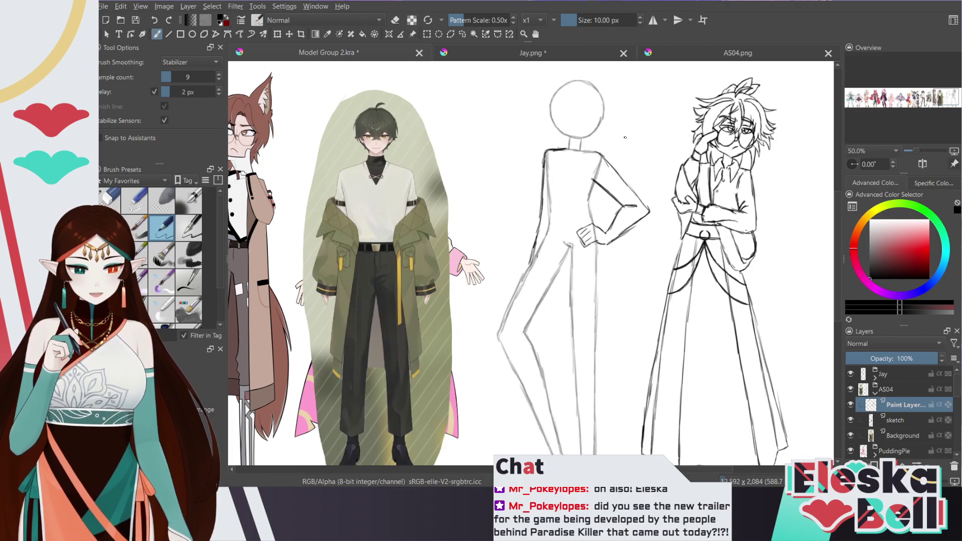
# Close Jay.png without saving, and check the AS04.png reference before returning to the Model Group 2.kra document
pyautogui.scroll(3, 837, 203)
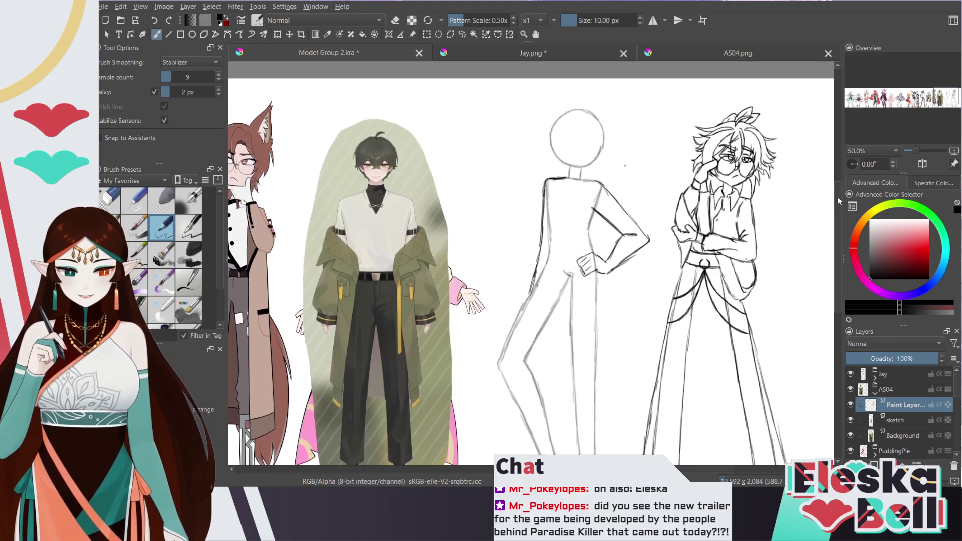
pyautogui.scroll(-3, 838, 201)
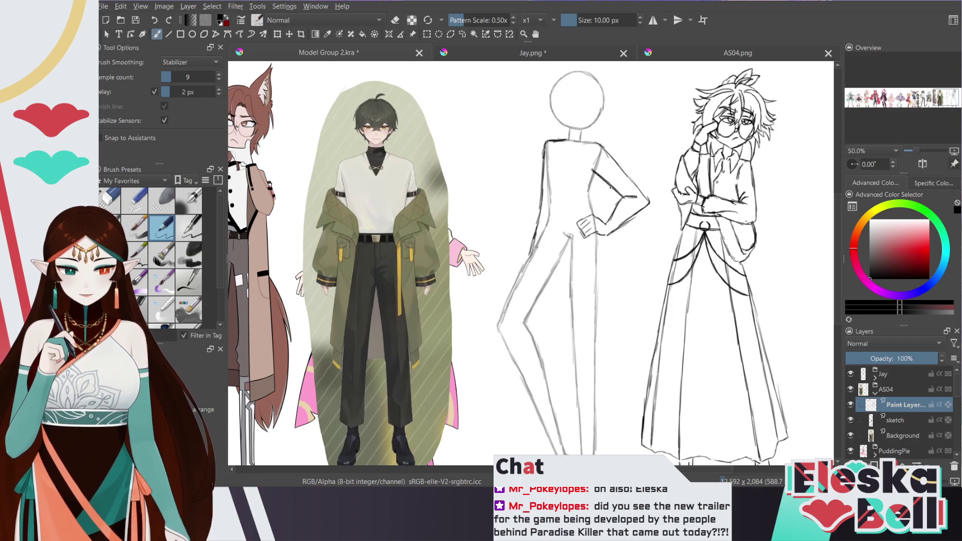
pyautogui.click(623, 53)
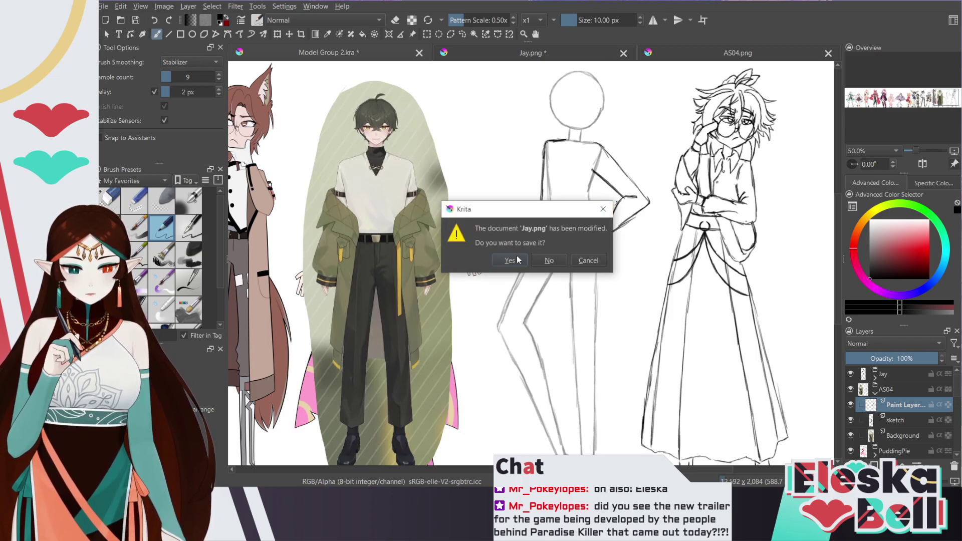
pyautogui.click(549, 260)
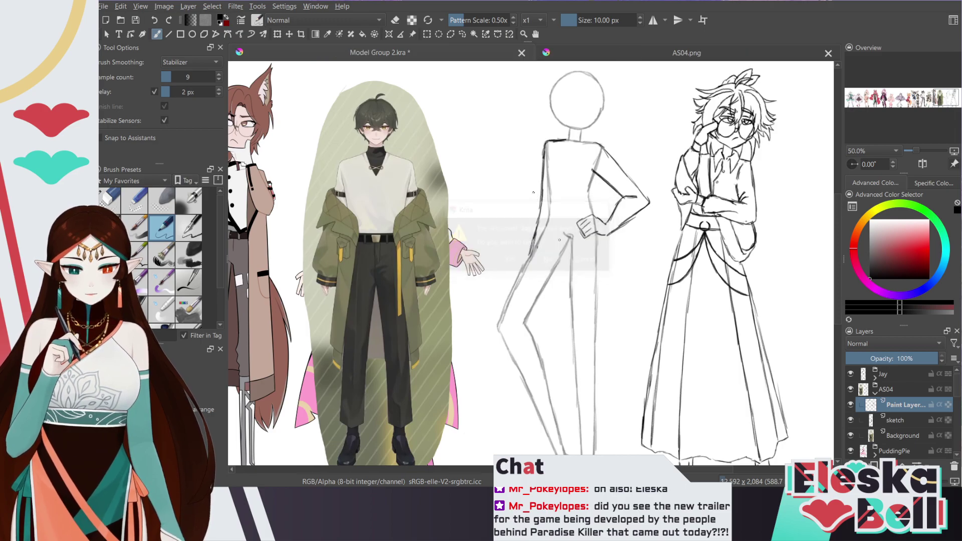
pyautogui.click(622, 52)
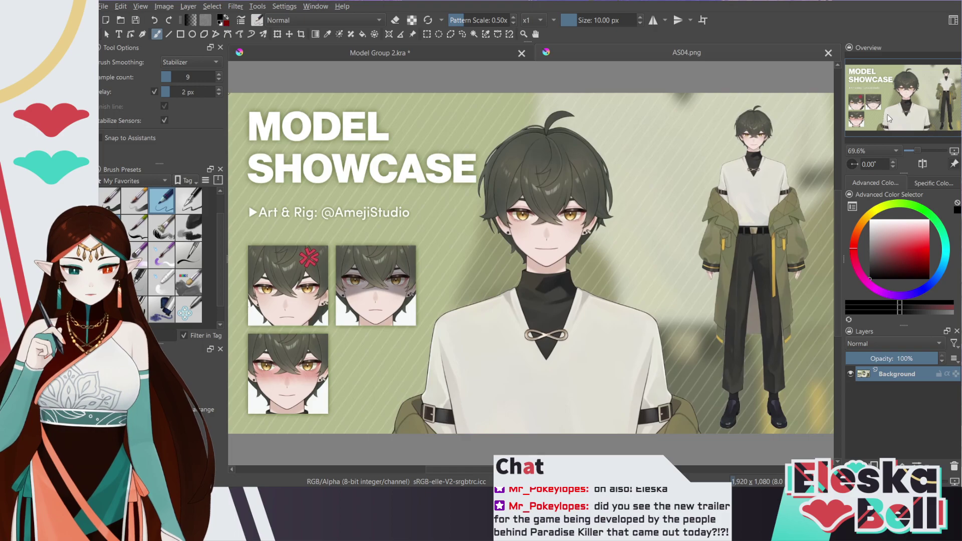
pyautogui.click(406, 53)
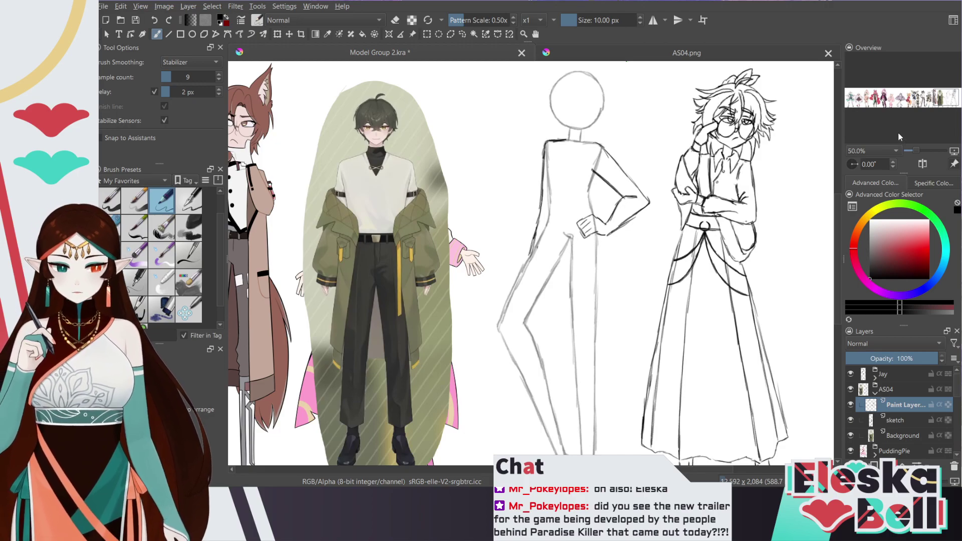
# Move the AS04 reference picture on the Background layer closer to the pose sketch
pyautogui.moveTo(947, 98); pyautogui.dragTo(949, 98)
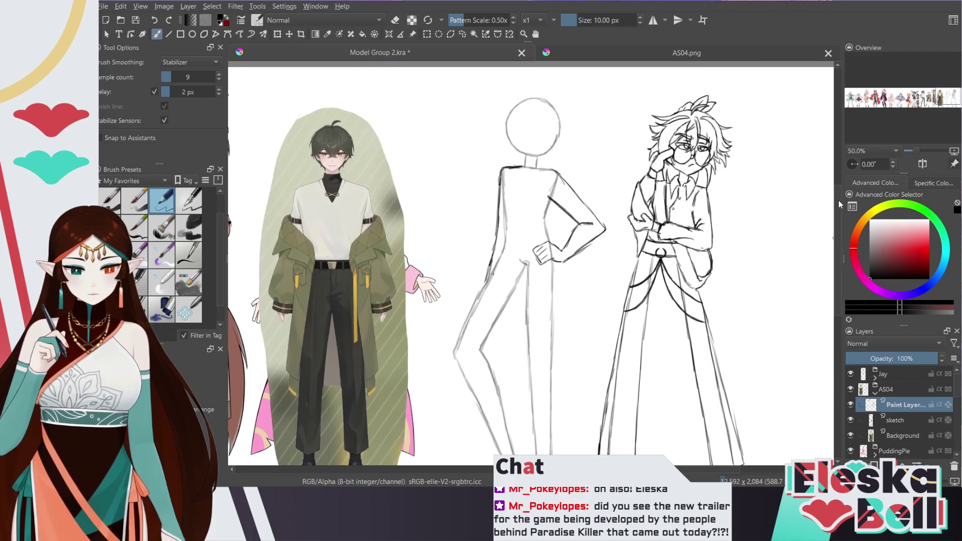
pyautogui.hotkey('ctrl', '+')
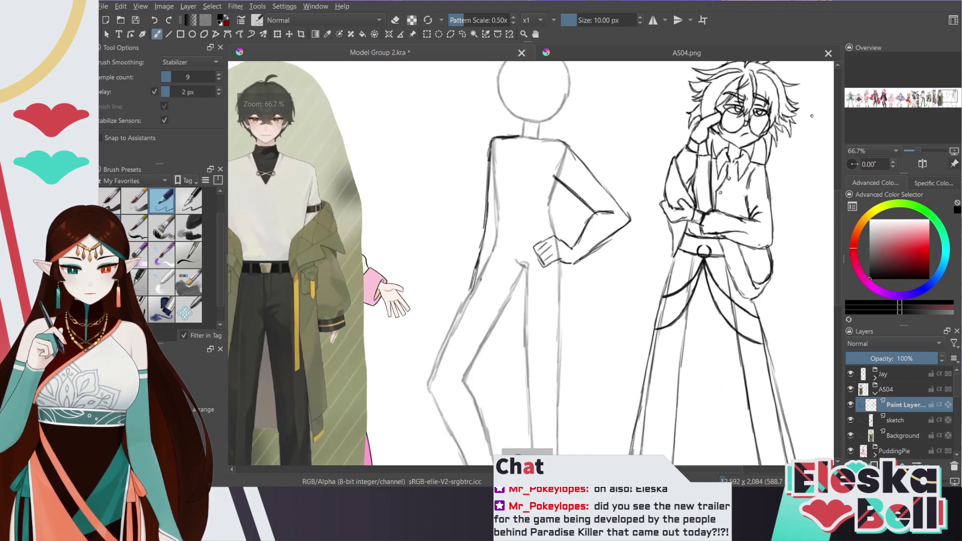
pyautogui.click(277, 33)
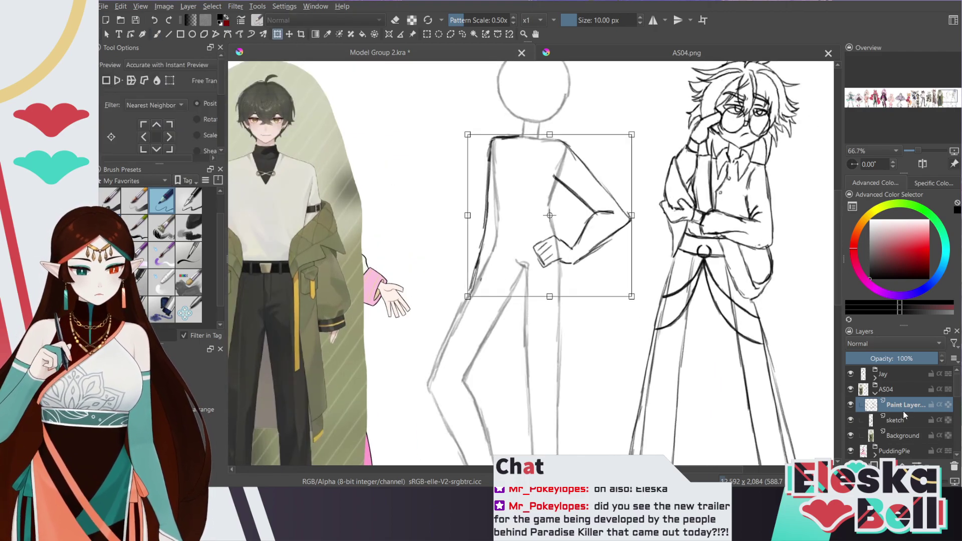
pyautogui.click(903, 435)
pyautogui.moveTo(338, 244); pyautogui.dragTo(401, 248)
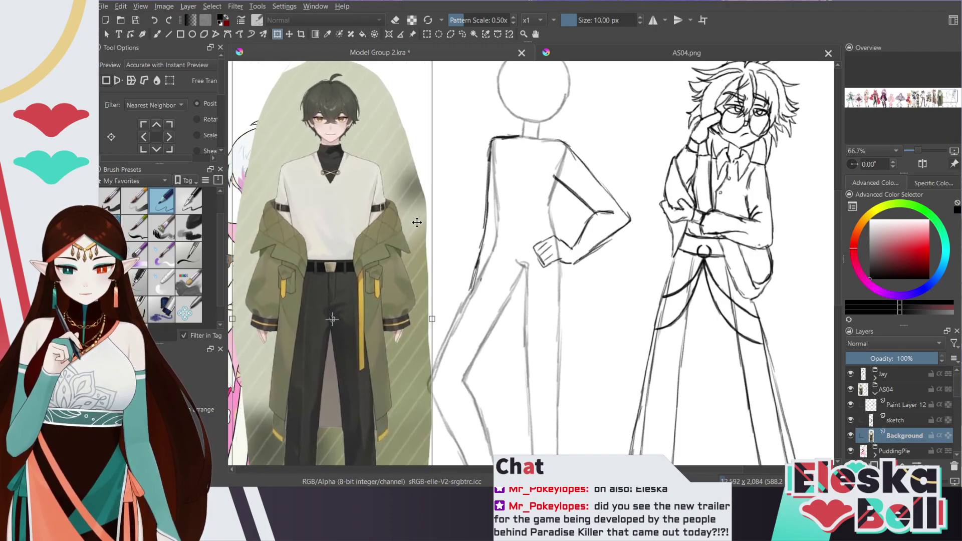
pyautogui.click(157, 34)
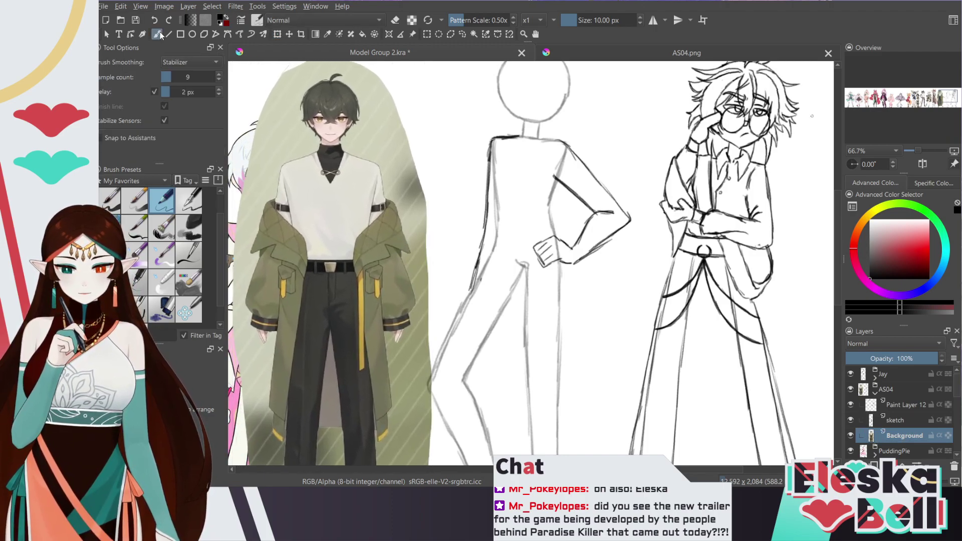
# Raise the sketch layer's opacity to 100% and erase its construction line between the shoulder and armpit of the bent arm
pyautogui.click(885, 420)
pyautogui.click(850, 405)
pyautogui.click(850, 405)
pyautogui.moveTo(907, 359); pyautogui.dragTo(939, 361)
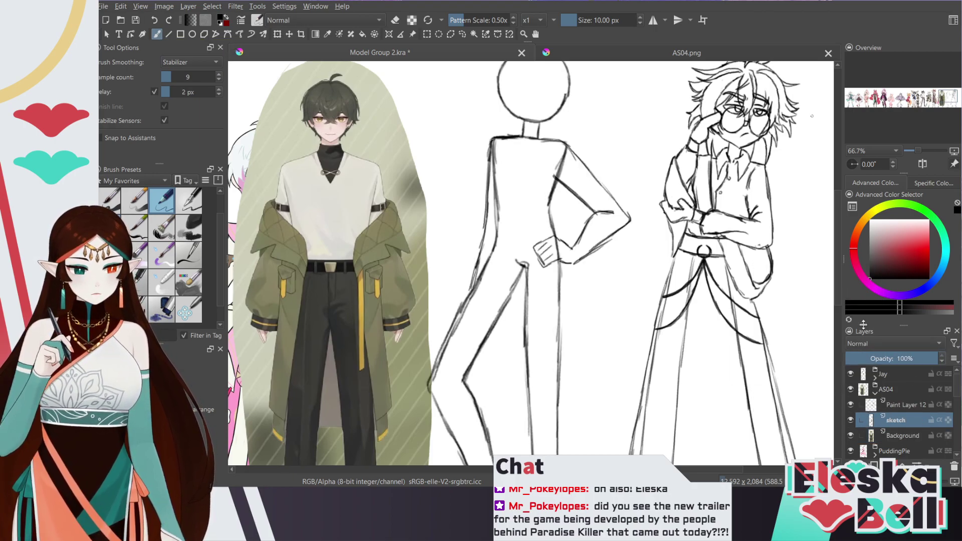
pyautogui.press('e')
pyautogui.moveTo(558, 169); pyautogui.dragTo(563, 154)
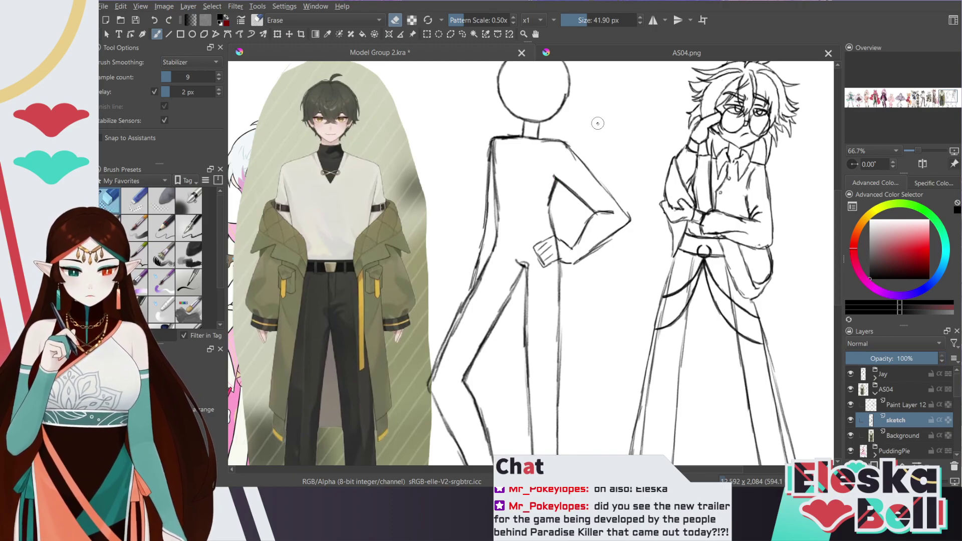
# Merge the arm strokes on Paint Layer 12 down into the sketch layer and add a new paint layer above it
pyautogui.click(901, 405)
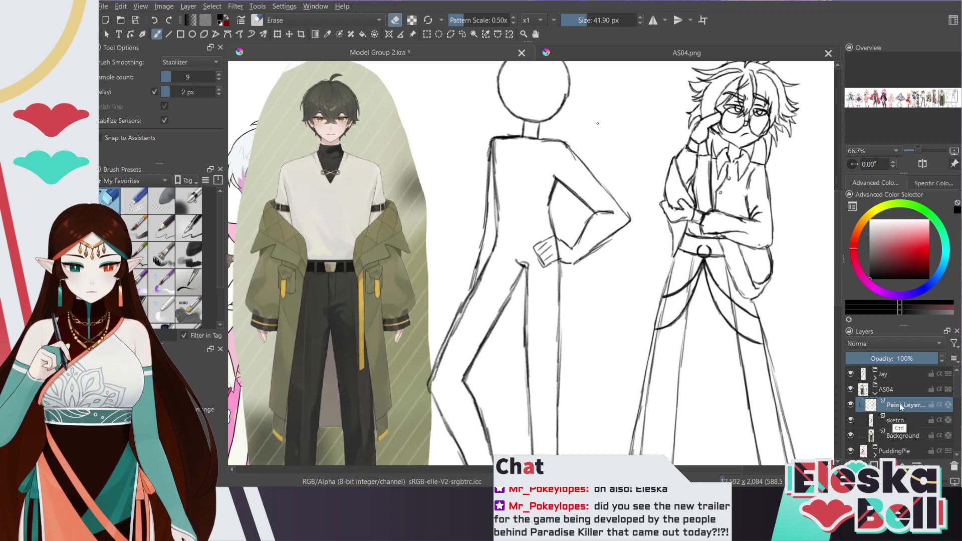
pyautogui.hotkey('shift', 'Delete')
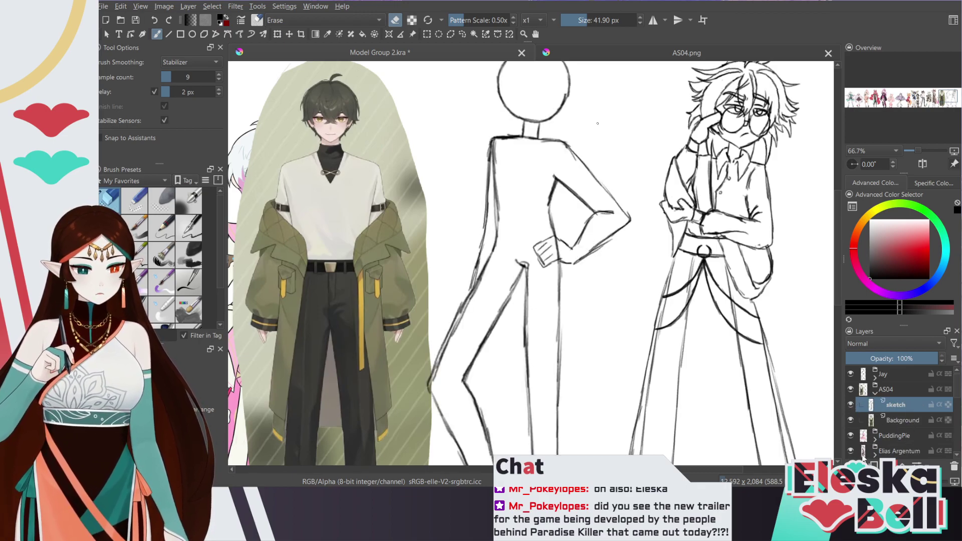
pyautogui.hotkey('ctrl', 'z')
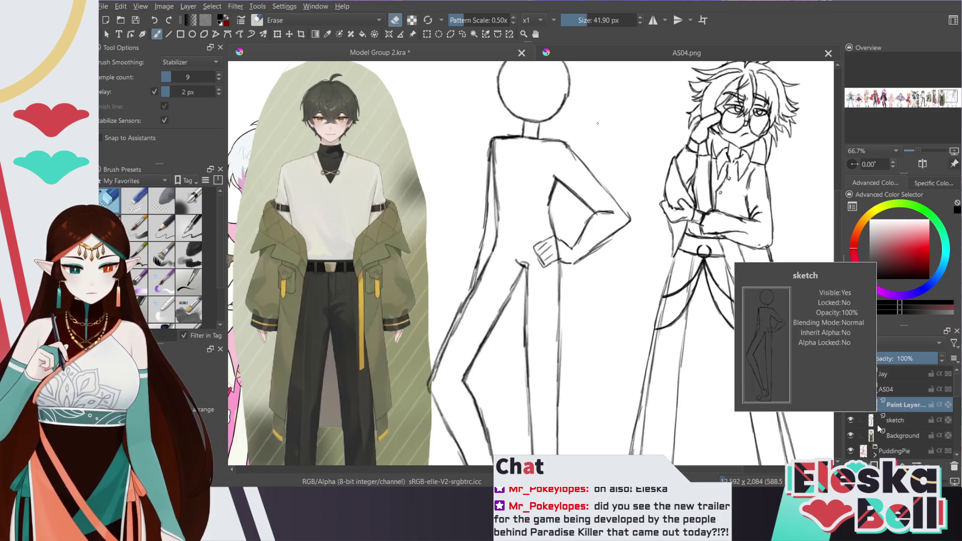
# Fade the merged sketch layer to 42% opacity
pyautogui.click(882, 422)
pyautogui.moveTo(885, 358); pyautogui.dragTo(900, 352)
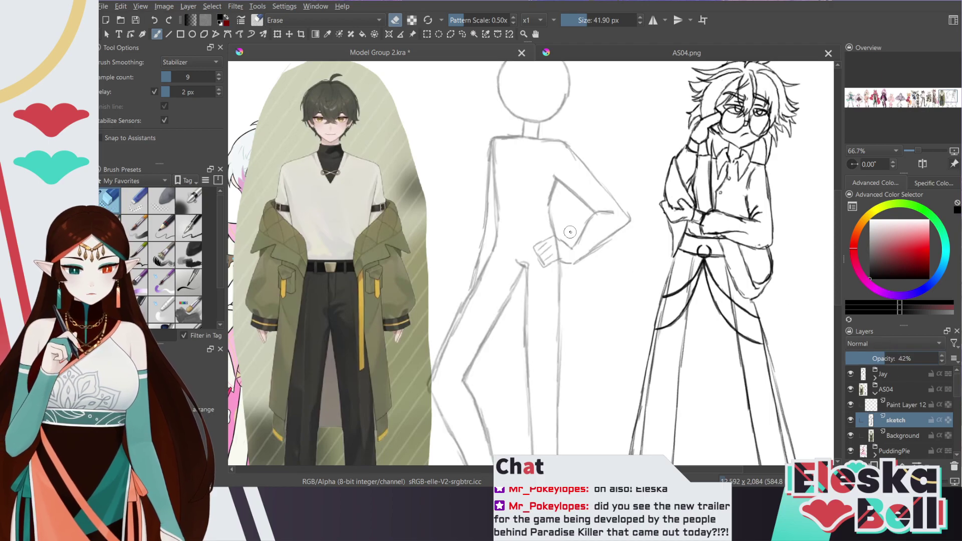
pyautogui.press('/')
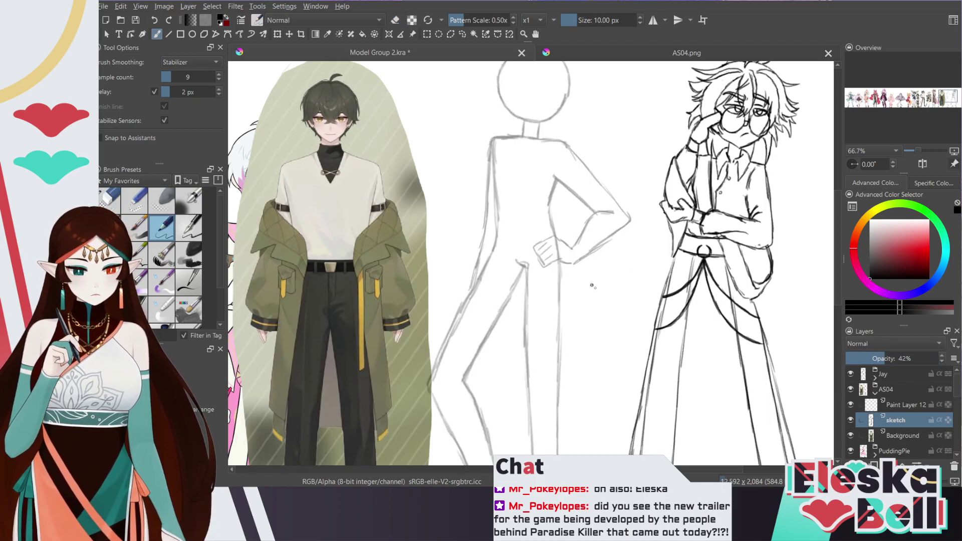
pyautogui.press('/')
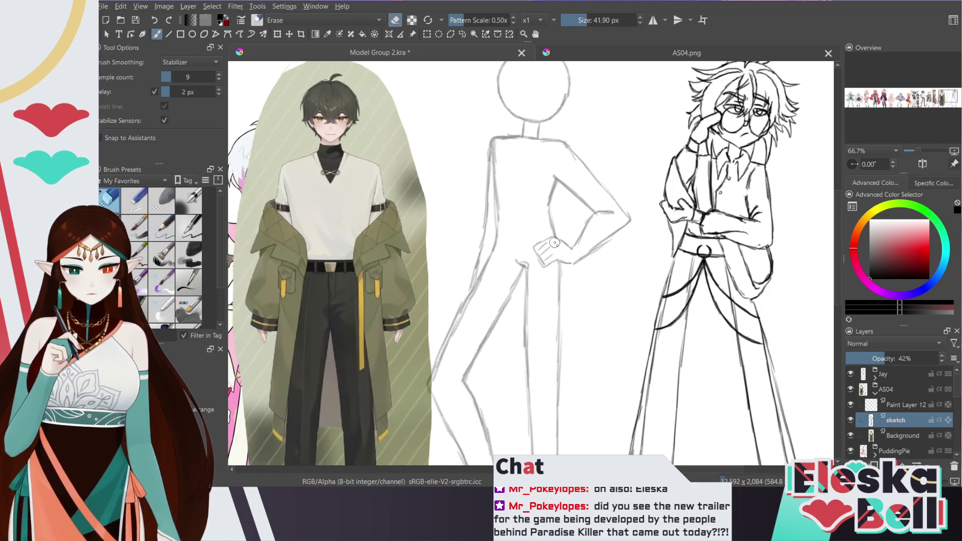
# Try a waist contour stroke from below the armpit to the hip hand on the new paint layer, and undo it
pyautogui.click(897, 405)
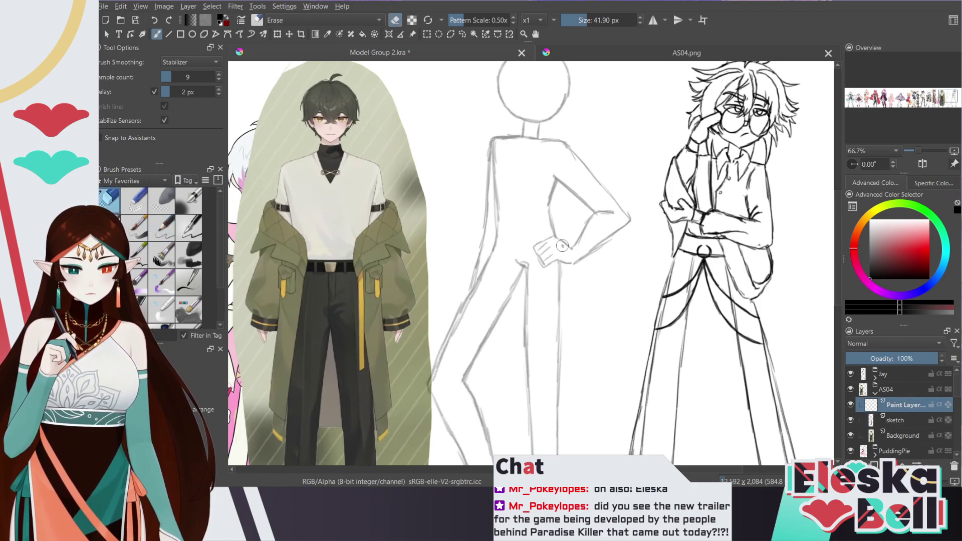
pyautogui.press('/')
pyautogui.moveTo(549, 208); pyautogui.dragTo(555, 238)
pyautogui.hotkey('ctrl', 'z')
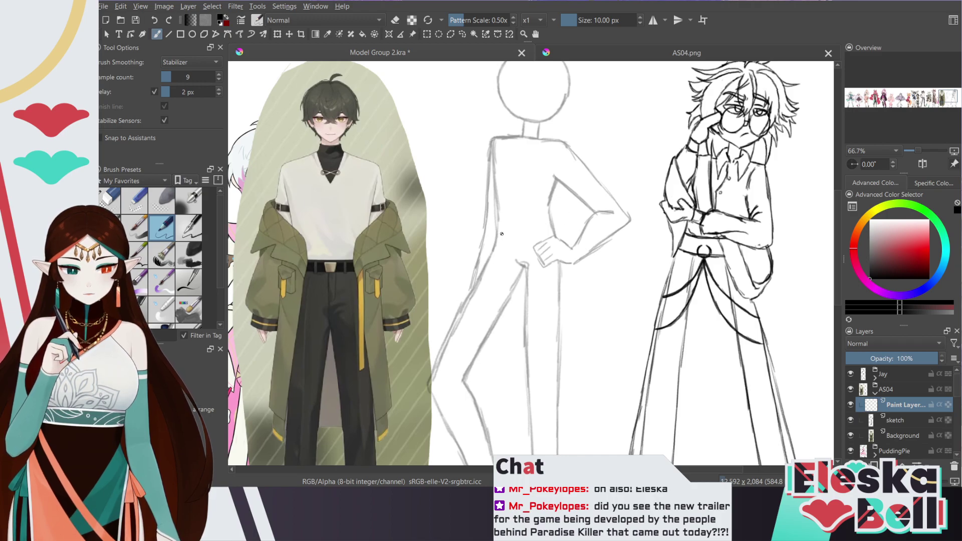
# Sketch the belt band across the figure's waist as two near-parallel lines with a closed end opposite the hip hand
pyautogui.moveTo(497, 224)
pyautogui.mouseDown()
pyautogui.moveTo(523, 239)
pyautogui.moveTo(497, 227)
pyautogui.moveTo(543, 221)
pyautogui.moveTo(510, 229)
pyautogui.moveTo(497, 227)
pyautogui.moveTo(522, 228)
pyautogui.moveTo(497, 222)
pyautogui.moveTo(556, 226)
pyautogui.moveTo(499, 225)
pyautogui.moveTo(555, 235)
pyautogui.moveTo(498, 233)
pyautogui.mouseUp()
pyautogui.press('e')
pyautogui.press('e')
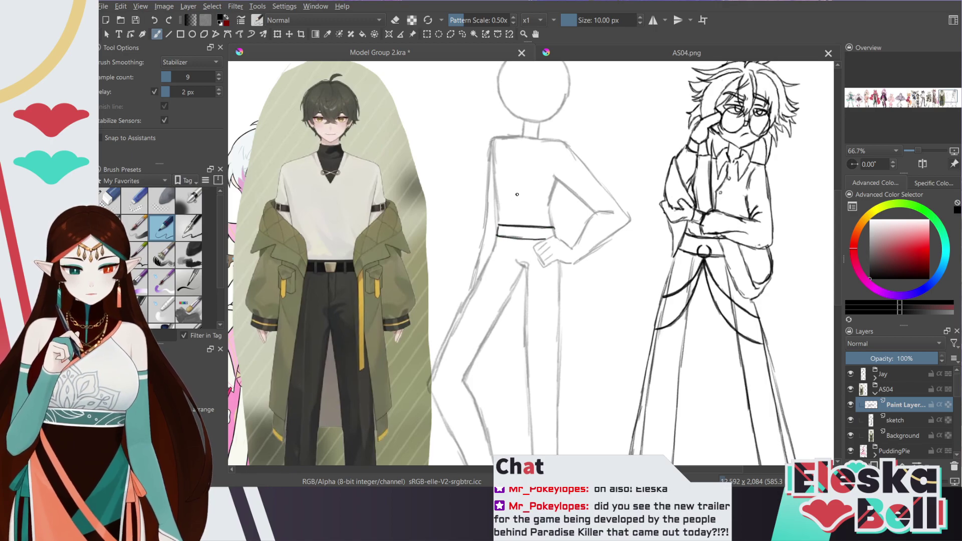
pyautogui.scroll(-5, 837, 219)
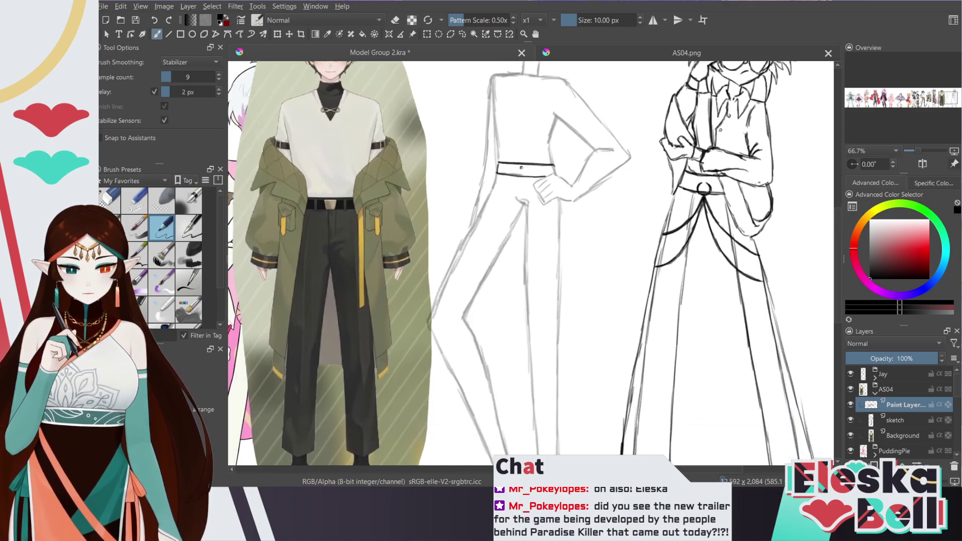
# Sketch a trapezoidal buckle in the middle of the belt, erasing and redrawing its outline within the band
pyautogui.press('/')
pyautogui.moveTo(518, 173); pyautogui.dragTo(527, 177)
pyautogui.press('e')
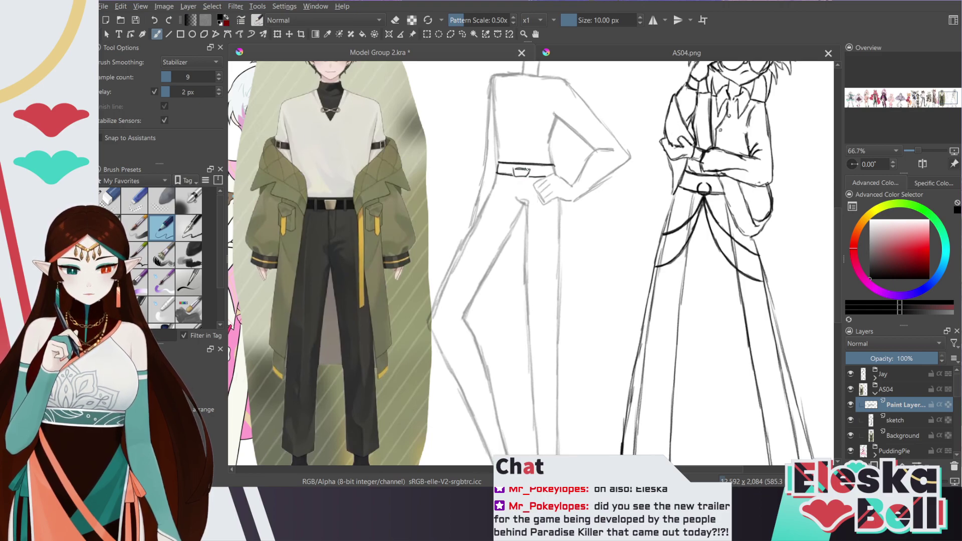
pyautogui.moveTo(516, 172); pyautogui.dragTo(530, 171)
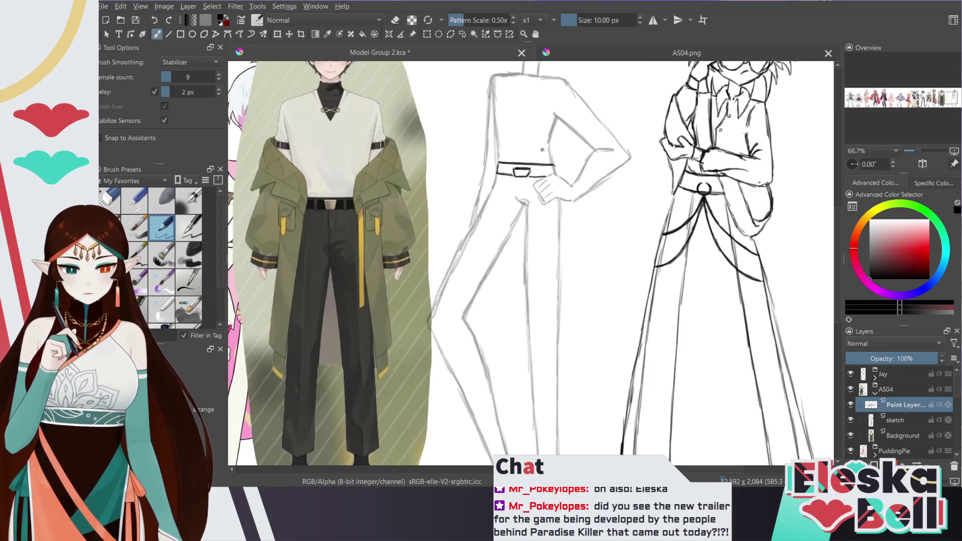
pyautogui.scroll(1, 522, 172)
pyautogui.press('e')
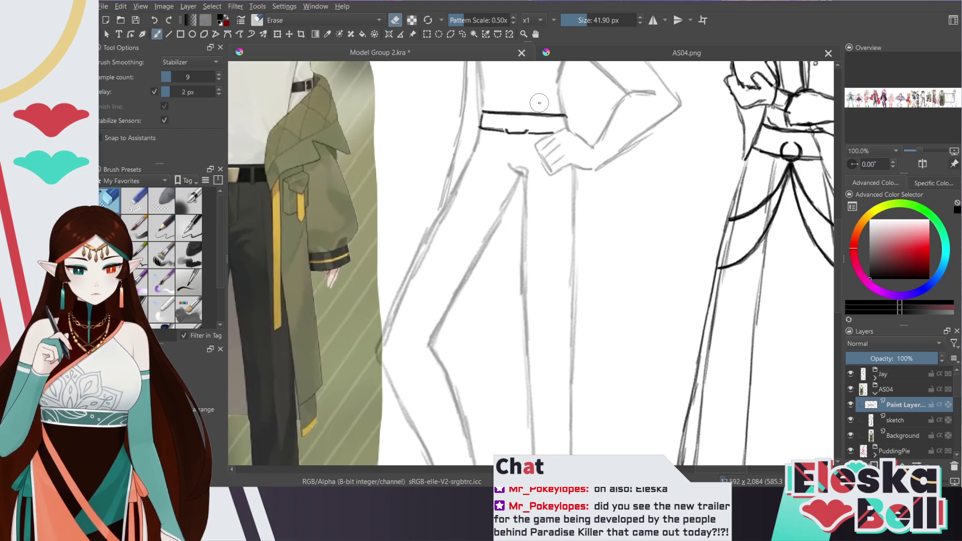
pyautogui.scroll(2, 507, 151)
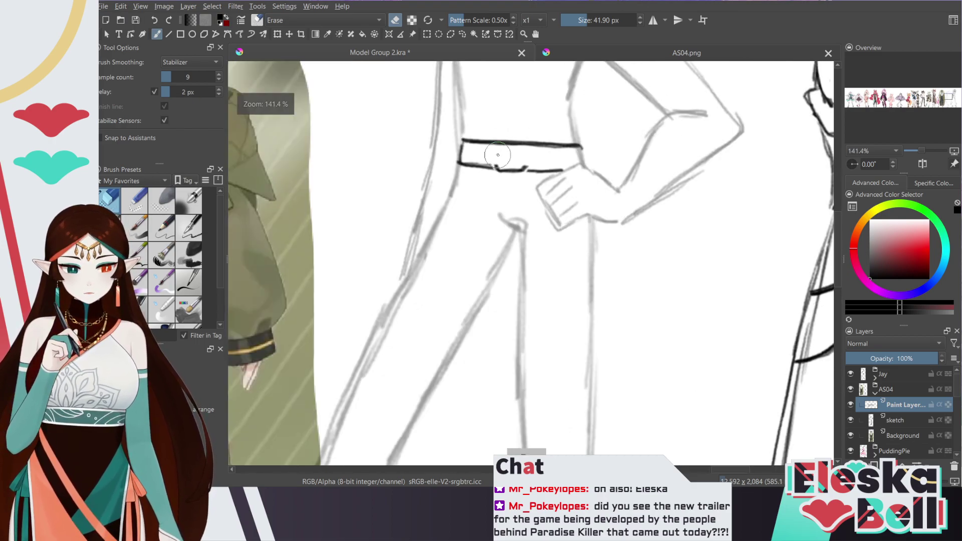
pyautogui.press('e')
pyautogui.moveTo(496, 170)
pyautogui.mouseDown()
pyautogui.moveTo(492, 151)
pyautogui.moveTo(497, 168)
pyautogui.moveTo(526, 165)
pyautogui.moveTo(531, 152)
pyautogui.moveTo(522, 170)
pyautogui.moveTo(508, 151)
pyautogui.moveTo(492, 151)
pyautogui.moveTo(530, 152)
pyautogui.moveTo(507, 150)
pyautogui.mouseUp()
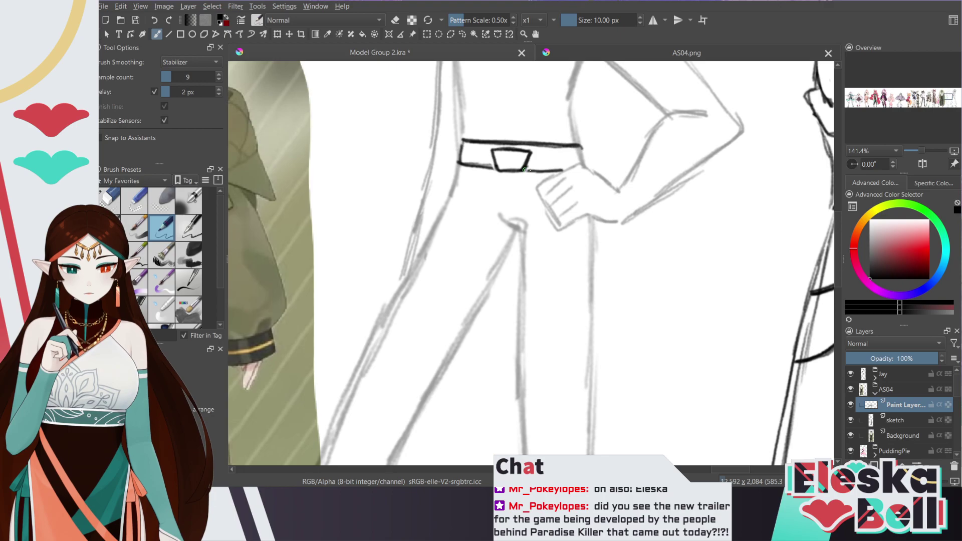
pyautogui.press('-')
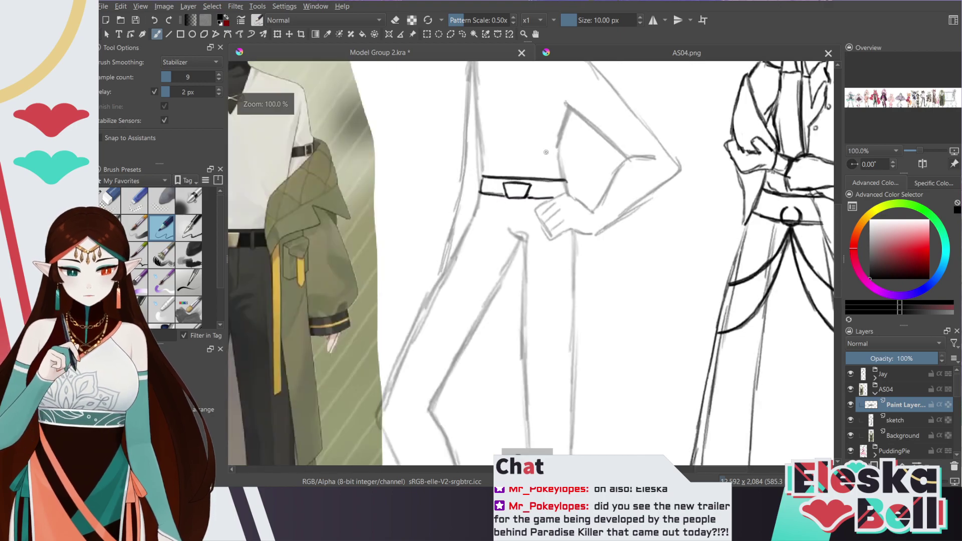
# Add a narrow vertical belt loop on each side of the buckle, following the reference, and clean up their edges
pyautogui.moveTo(717, 471); pyautogui.dragTo(704, 470)
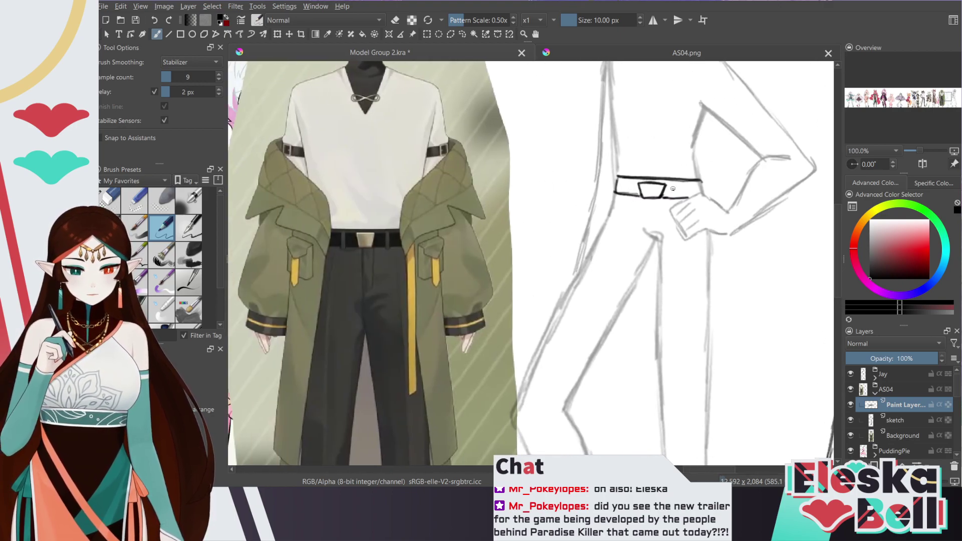
pyautogui.moveTo(678, 183)
pyautogui.mouseDown()
pyautogui.moveTo(680, 201)
pyautogui.moveTo(683, 181)
pyautogui.mouseUp()
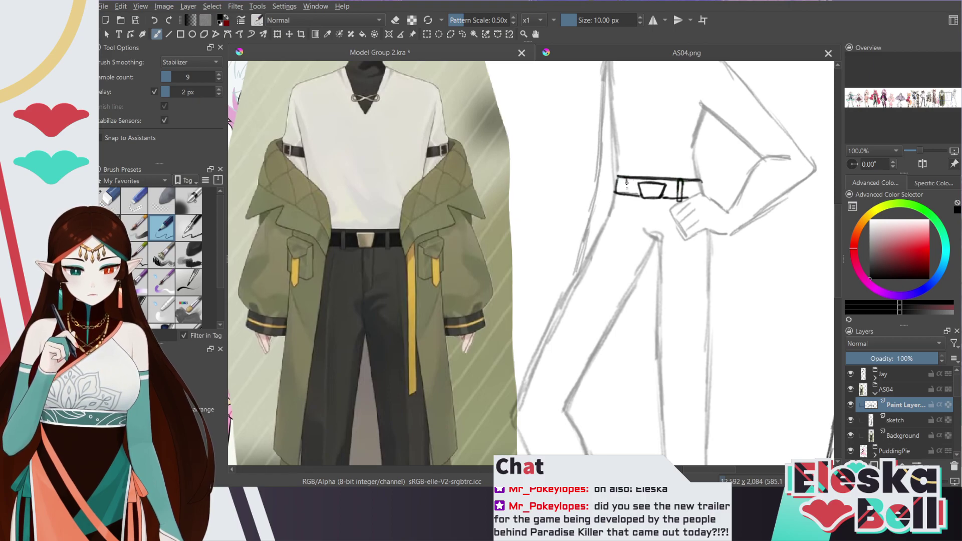
pyautogui.moveTo(624, 179)
pyautogui.mouseDown()
pyautogui.moveTo(625, 199)
pyautogui.moveTo(630, 188)
pyautogui.moveTo(631, 178)
pyautogui.moveTo(620, 198)
pyautogui.mouseUp()
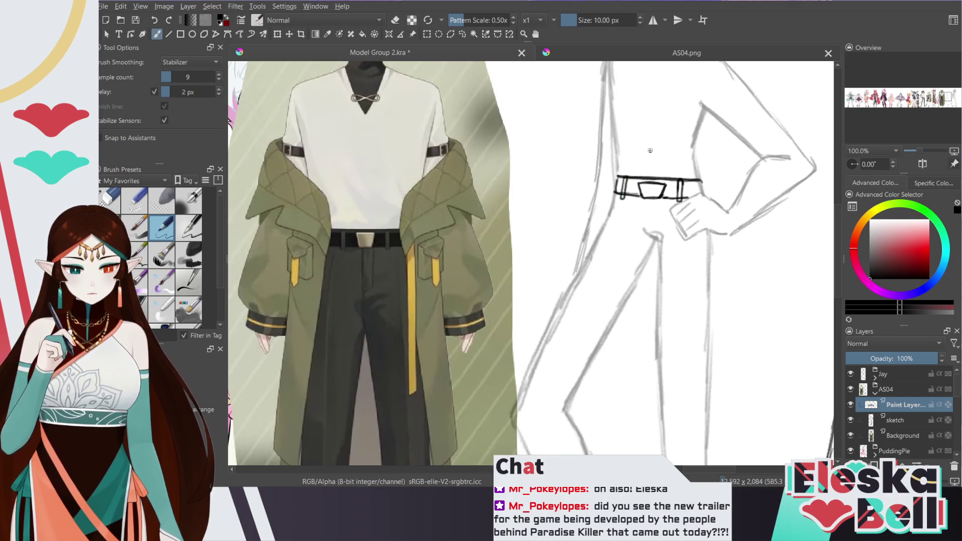
pyautogui.press('e')
pyautogui.moveTo(626, 191); pyautogui.dragTo(621, 201)
pyautogui.moveTo(681, 202); pyautogui.dragTo(681, 190)
pyautogui.press('e')
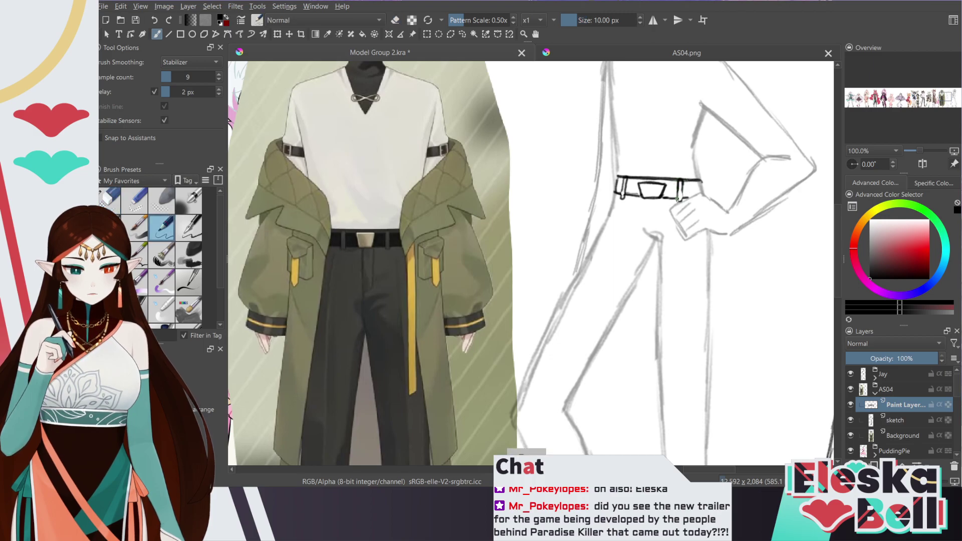
pyautogui.moveTo(682, 187); pyautogui.dragTo(681, 200)
pyautogui.moveTo(623, 184); pyautogui.dragTo(624, 198)
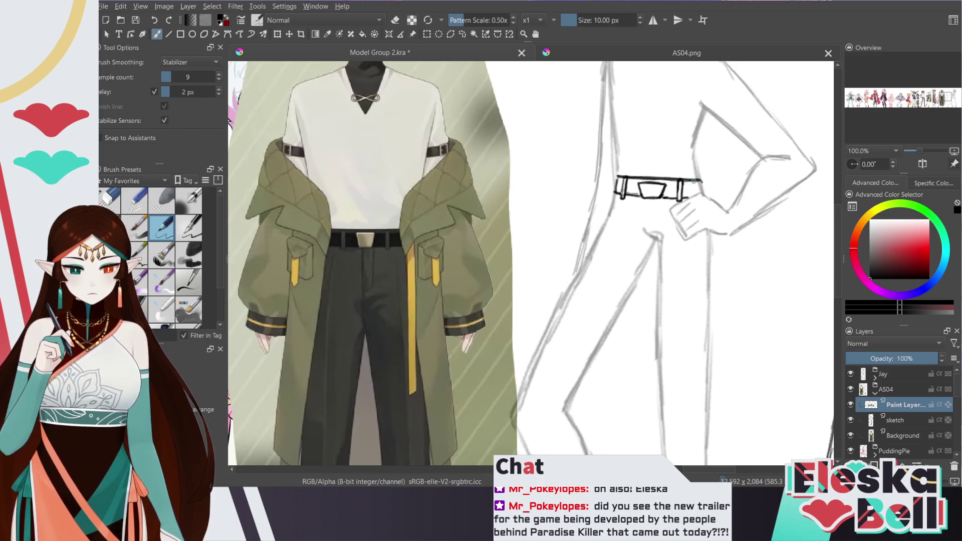
# Draw an inner line along the belt's upper edge between the loops and close the belt's end above the hip hand
pyautogui.moveTo(664, 184)
pyautogui.mouseDown()
pyautogui.moveTo(700, 186)
pyautogui.moveTo(685, 187)
pyautogui.mouseUp()
pyautogui.hotkey('ctrl', 'z')
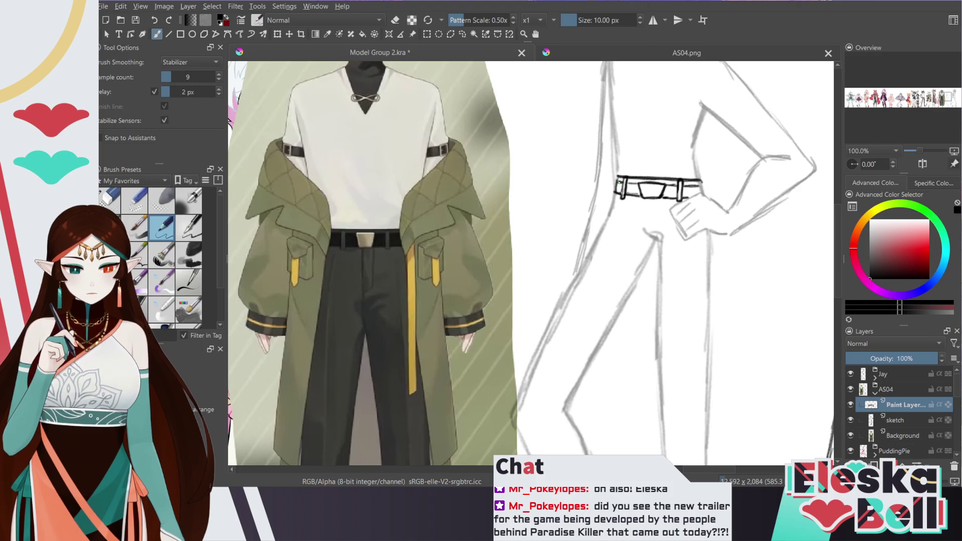
pyautogui.moveTo(704, 195); pyautogui.dragTo(702, 186)
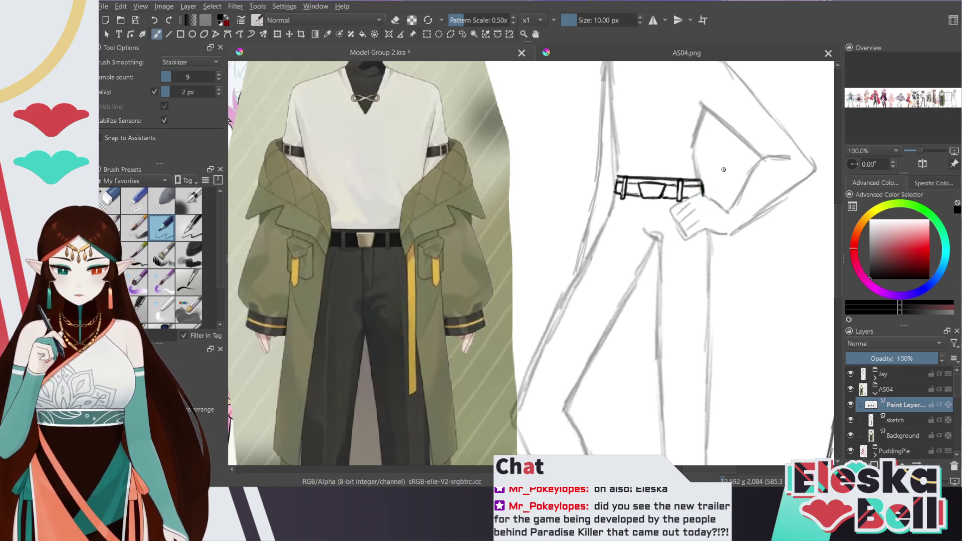
# Compare the pose figure's legs and feet with the trousers and boots in the reference artwork
pyautogui.moveTo(837, 210); pyautogui.dragTo(840, 284)
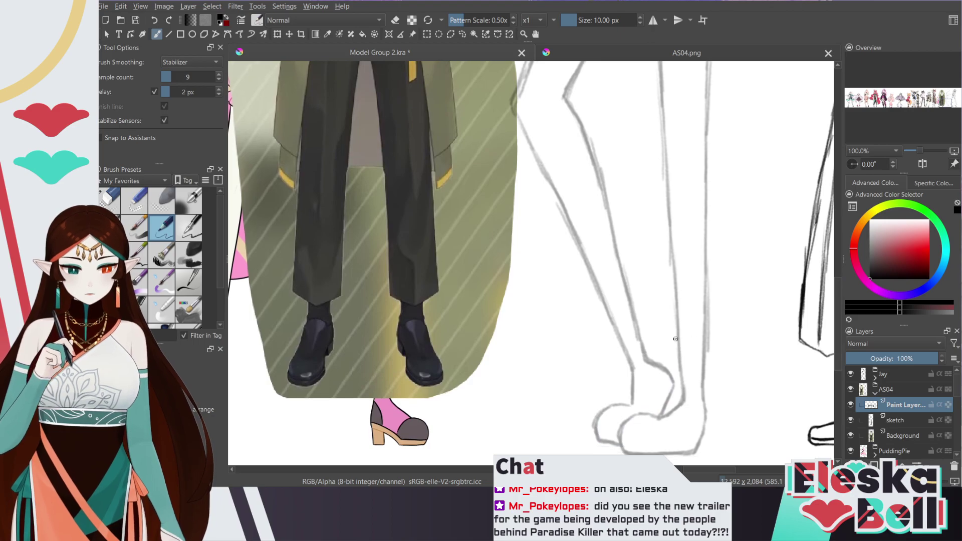
pyautogui.hotkey('ctrl', '-')
pyautogui.hotkey('ctrl', '-')
pyautogui.moveTo(838, 268); pyautogui.dragTo(838, 252)
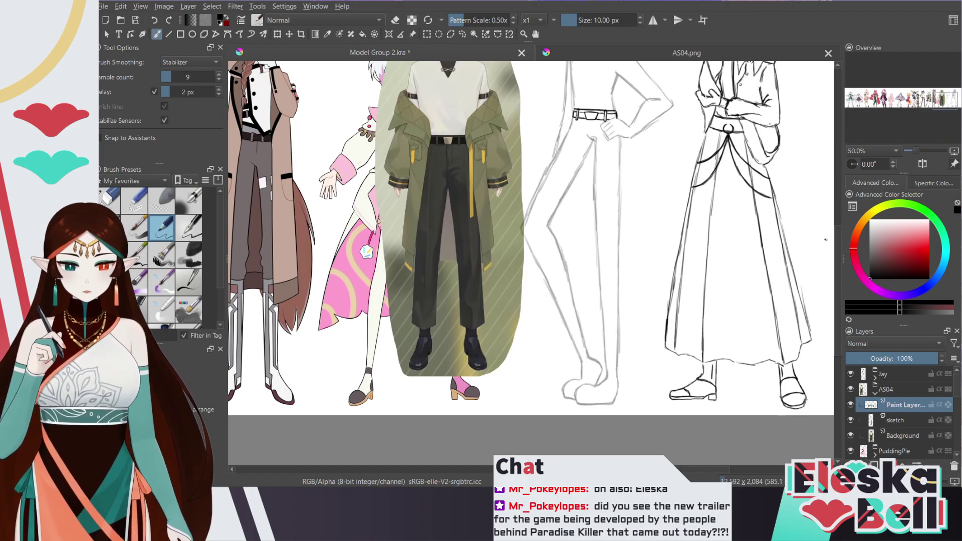
pyautogui.moveTo(836, 254); pyautogui.dragTo(836, 222)
pyautogui.hotkey('ctrl', '+')
pyautogui.hotkey('ctrl', '+')
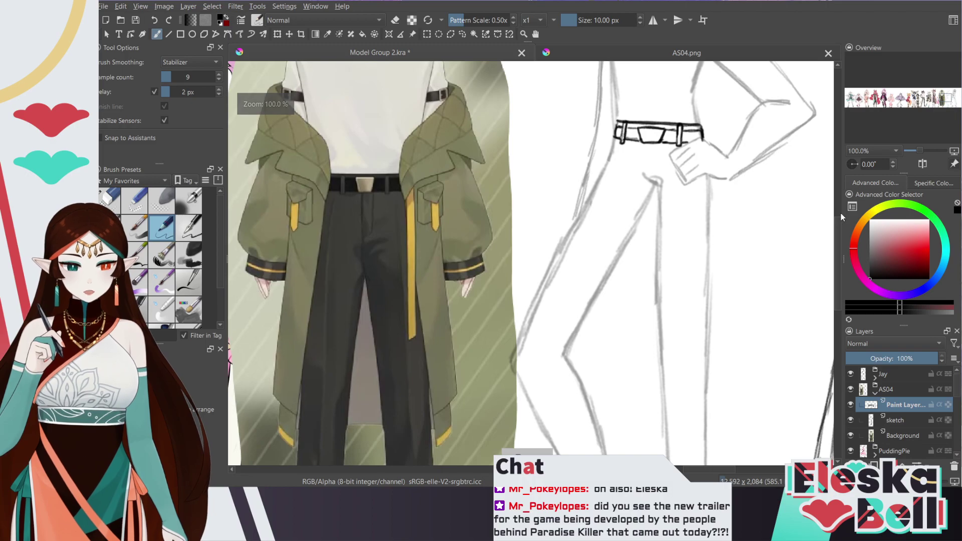
pyautogui.scroll(-2, 838, 240)
pyautogui.moveTo(838, 246); pyautogui.dragTo(838, 248)
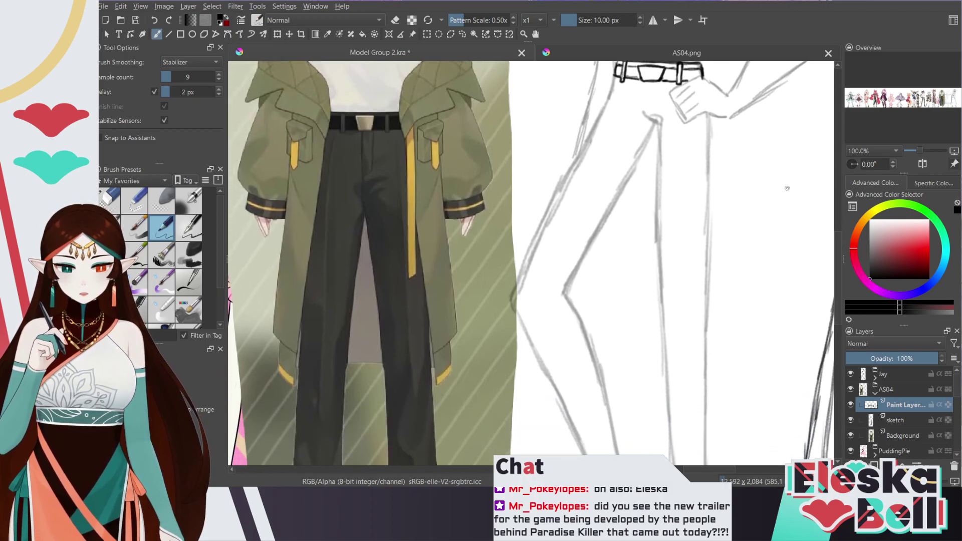
pyautogui.press('/')
pyautogui.press('e')
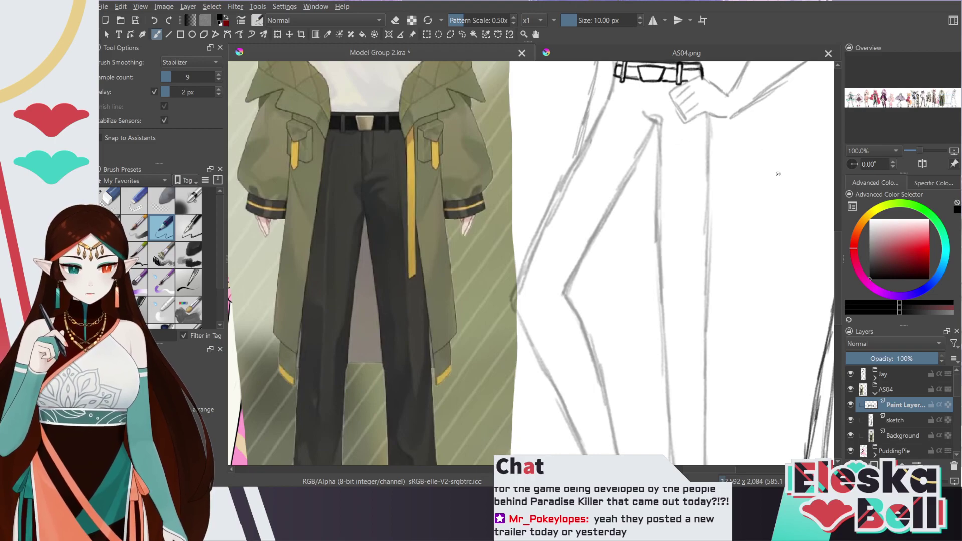
pyautogui.scroll(-2, 838, 240)
pyautogui.moveTo(838, 264); pyautogui.dragTo(838, 275)
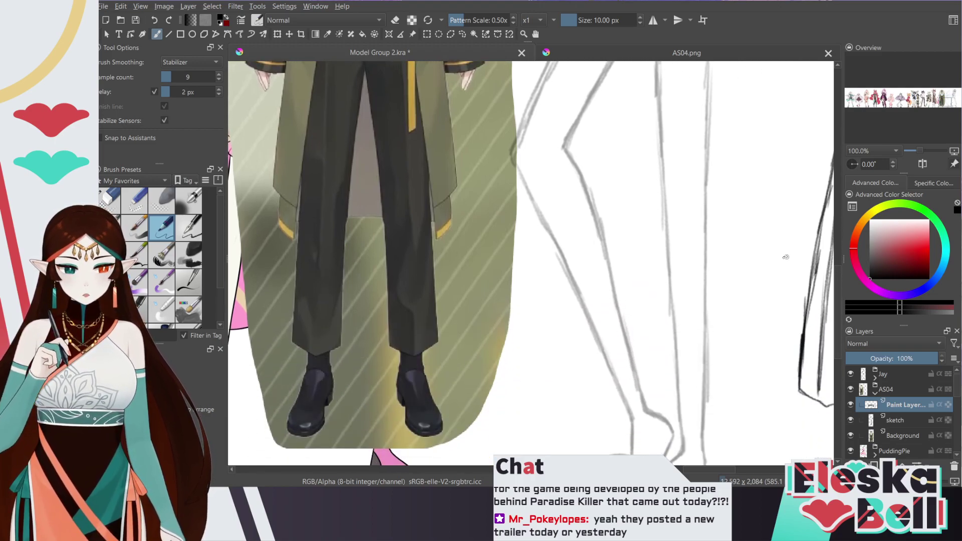
pyautogui.hotkey('ctrl', '-')
pyautogui.scroll(-1, 644, 330)
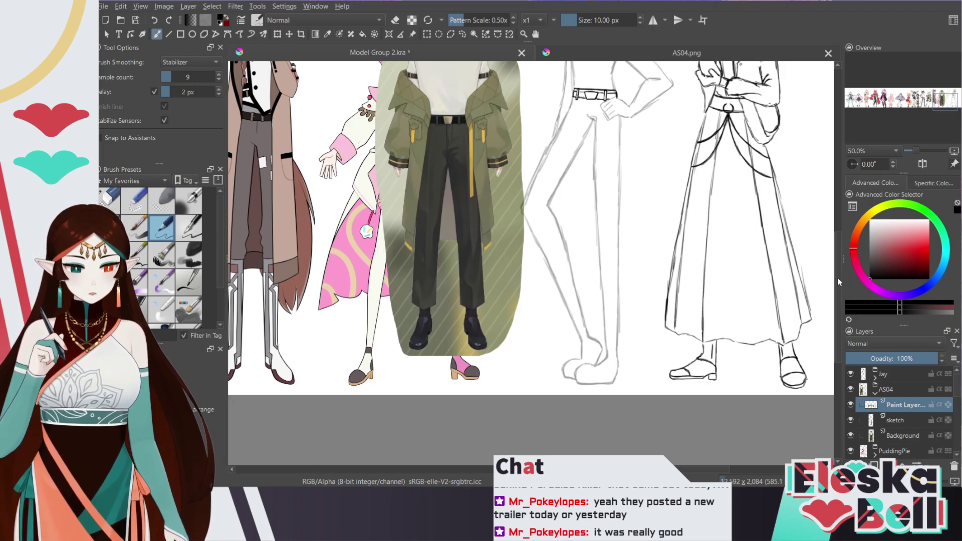
# Sketch the straight leg's pointed trouser hem above the ankle and its outer edge from the hip hand to the hem
pyautogui.moveTo(838, 261); pyautogui.dragTo(837, 274)
pyautogui.hotkey('ctrl', '+')
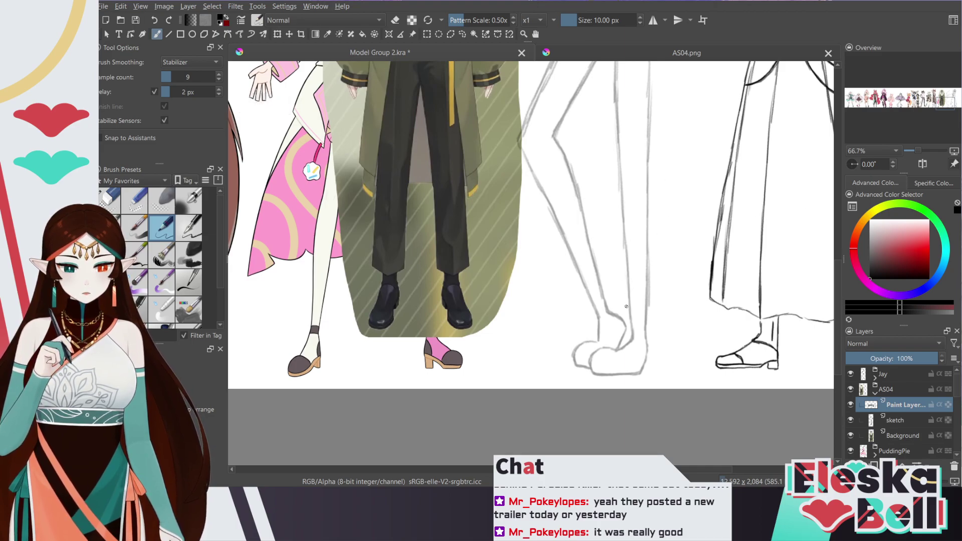
pyautogui.moveTo(624, 313)
pyautogui.mouseDown()
pyautogui.moveTo(655, 313)
pyautogui.moveTo(622, 314)
pyautogui.mouseUp()
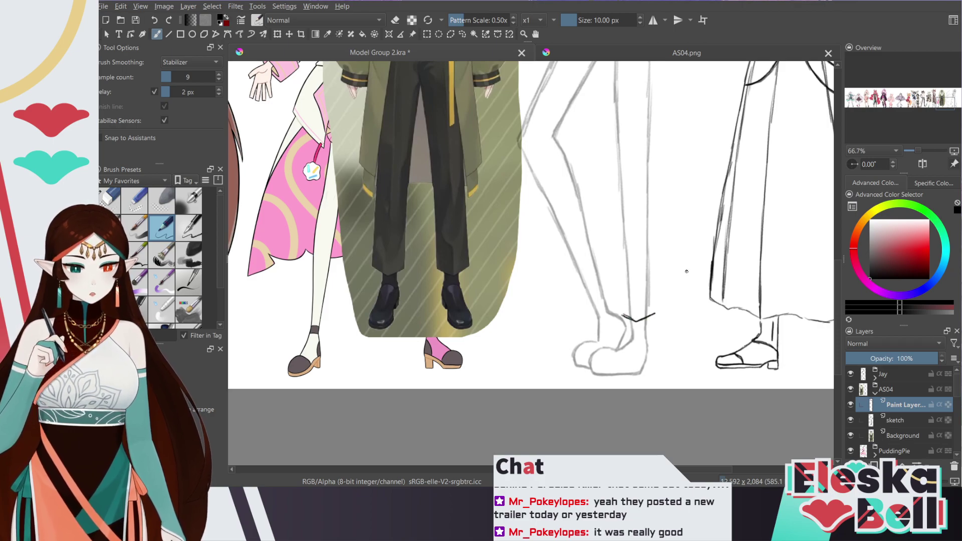
pyautogui.moveTo(840, 289); pyautogui.dragTo(839, 265)
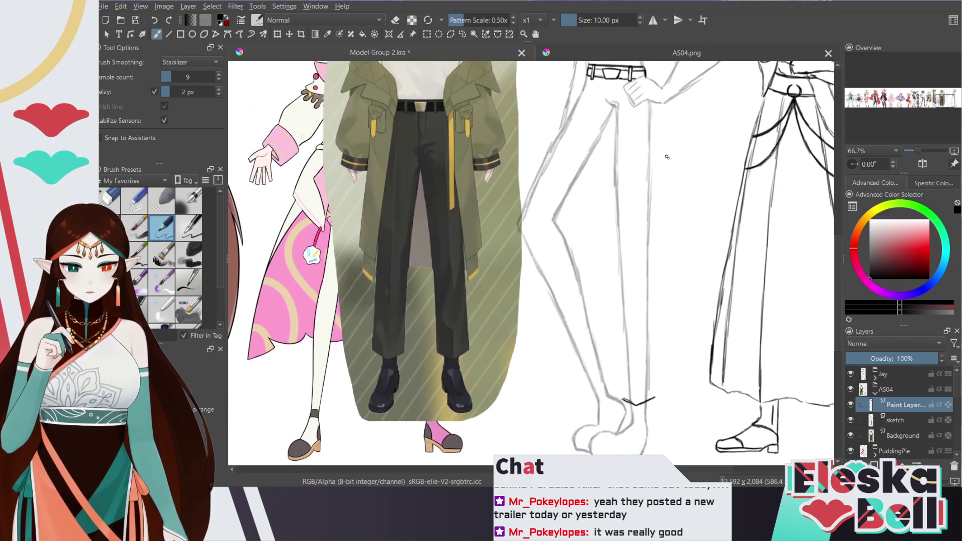
pyautogui.moveTo(650, 101); pyautogui.dragTo(652, 233)
pyautogui.hotkey('ctrl', 'z')
pyautogui.moveTo(652, 178); pyautogui.dragTo(656, 398)
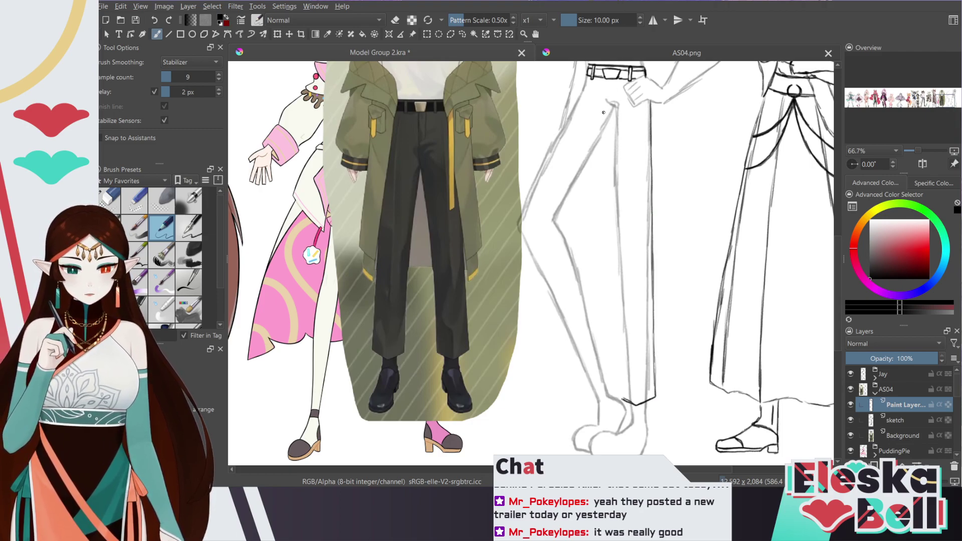
# Sketch the straight leg's inner trouser edge from the crotch to the hem, with a short fold at the crotch
pyautogui.moveTo(603, 110); pyautogui.dragTo(616, 255)
pyautogui.moveTo(614, 213); pyautogui.dragTo(623, 392)
pyautogui.moveTo(619, 324); pyautogui.dragTo(623, 401)
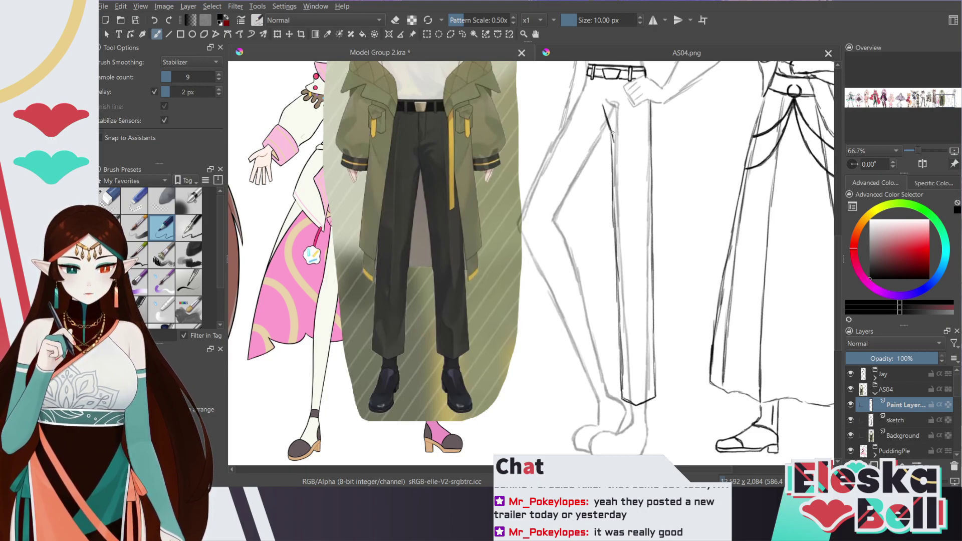
pyautogui.moveTo(609, 123); pyautogui.dragTo(599, 99)
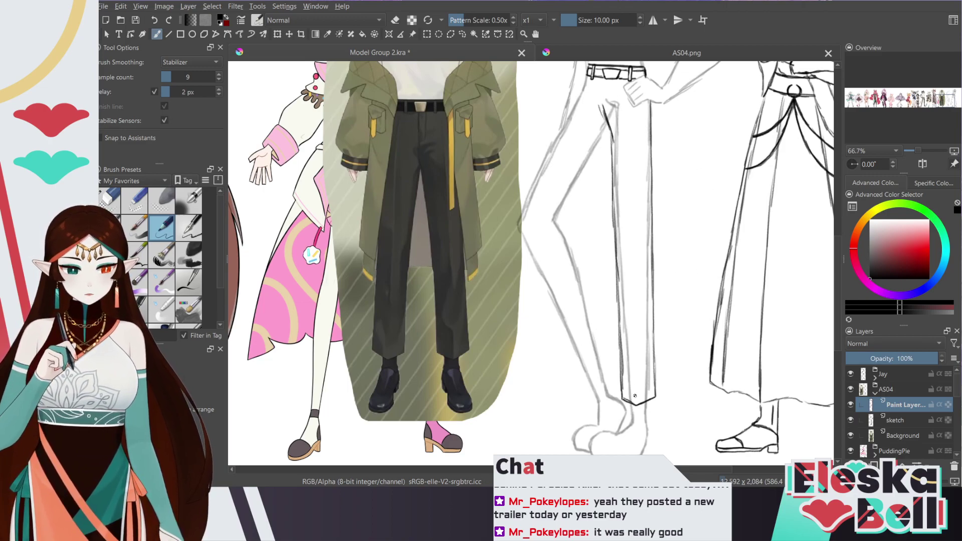
# Draw the long front crease down the straight trouser leg from below the waist to the hem, replacing the first attempts
pyautogui.moveTo(633, 370)
pyautogui.mouseDown()
pyautogui.moveTo(626, 267)
pyautogui.moveTo(630, 319)
pyautogui.moveTo(628, 290)
pyautogui.mouseUp()
pyautogui.press('e')
pyautogui.moveTo(626, 223); pyautogui.dragTo(634, 363)
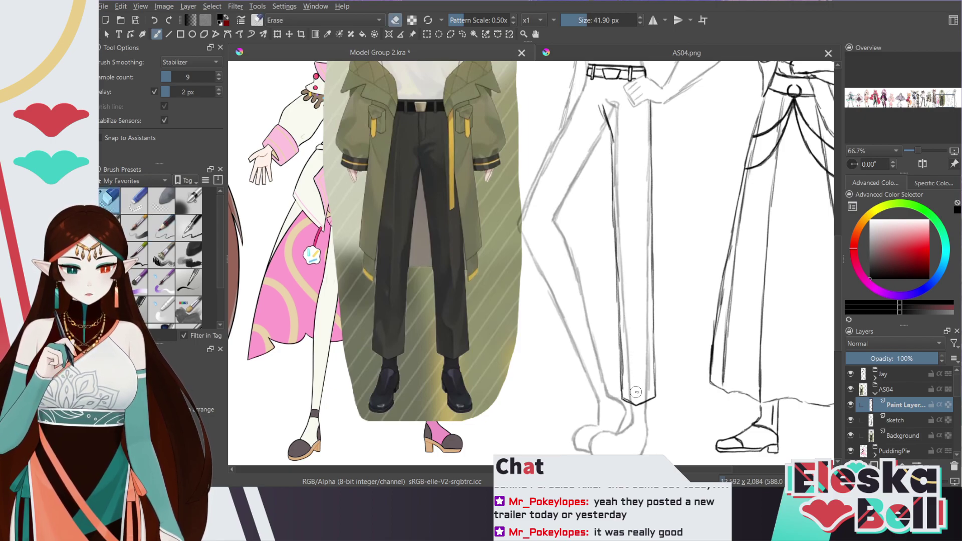
pyautogui.press('e')
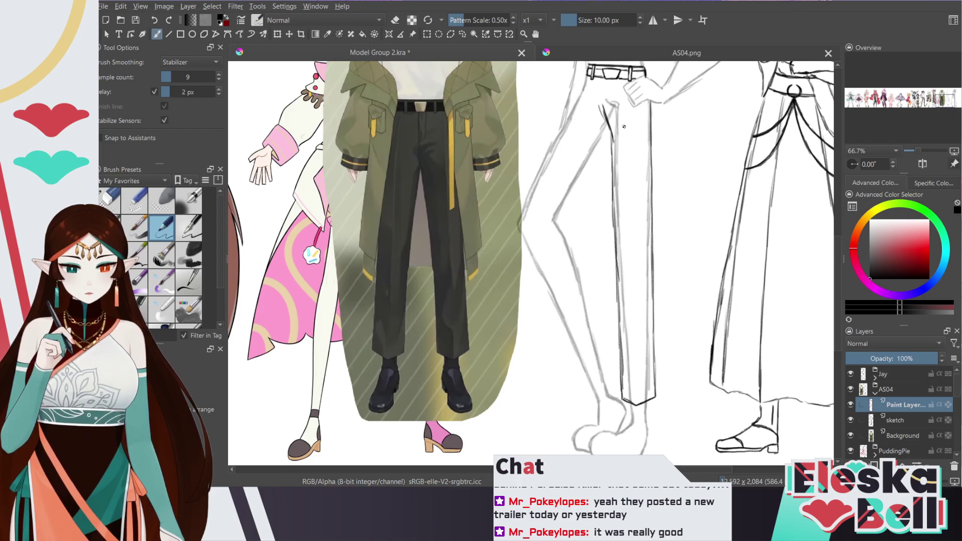
pyautogui.moveTo(624, 95); pyautogui.dragTo(627, 193)
pyautogui.moveTo(626, 156); pyautogui.dragTo(631, 255)
pyautogui.hotkey('ctrl', 'z')
pyautogui.moveTo(627, 178); pyautogui.dragTo(636, 397)
pyautogui.moveTo(630, 300)
pyautogui.mouseDown()
pyautogui.moveTo(633, 335)
pyautogui.moveTo(627, 223)
pyautogui.mouseUp()
pyautogui.moveTo(630, 260); pyautogui.dragTo(628, 203)
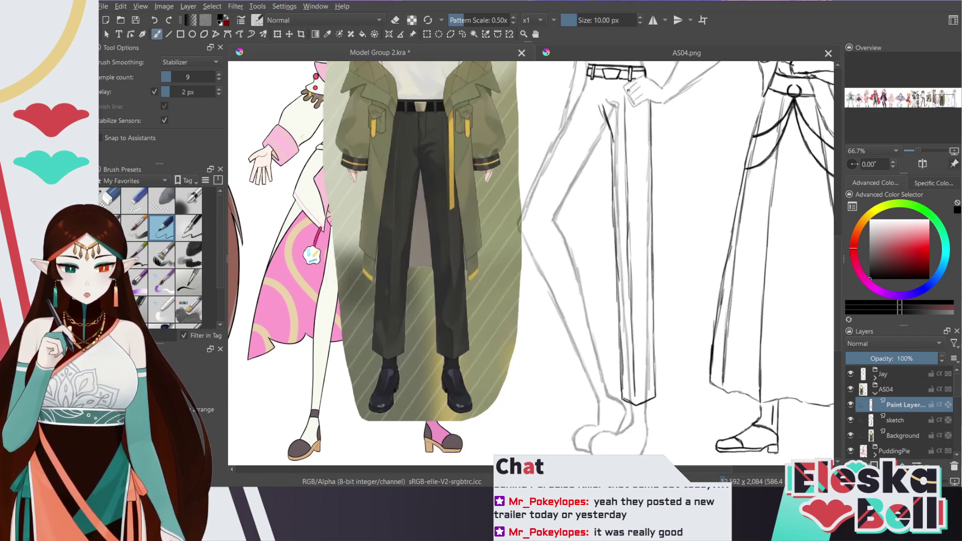
# Sketch the bent leg's trouser contour from the hip around the knee to the shin, plus the inner thigh edge from the crotch
pyautogui.moveTo(585, 80); pyautogui.dragTo(551, 146)
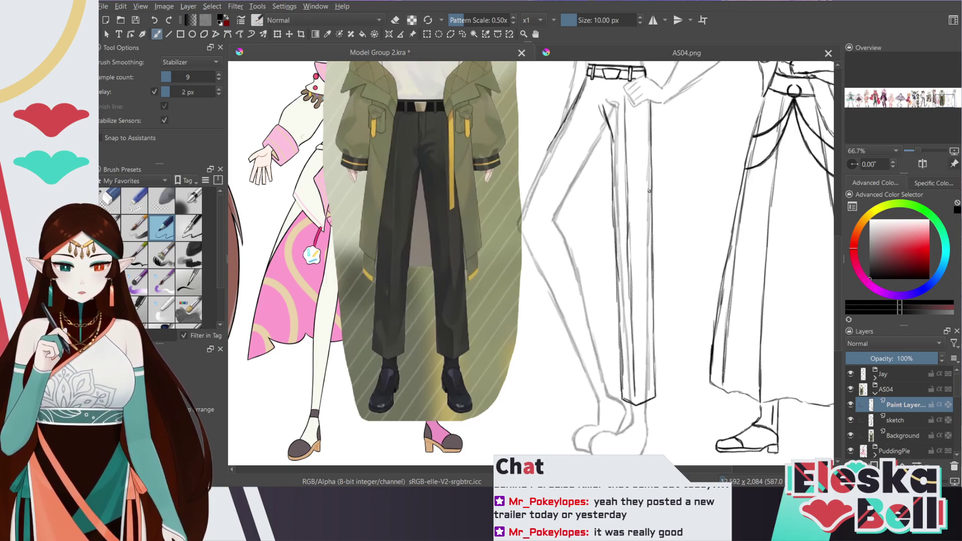
pyautogui.moveTo(607, 130); pyautogui.dragTo(571, 188)
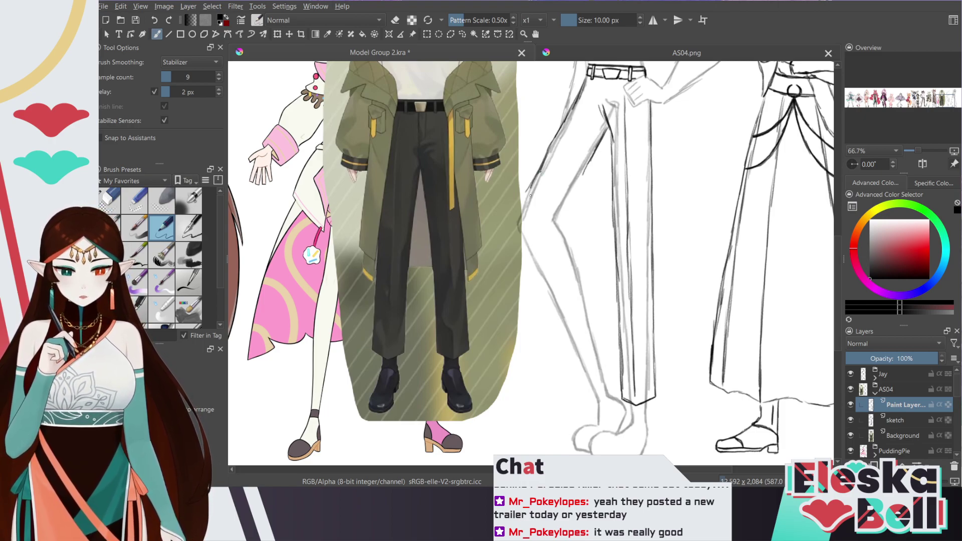
pyautogui.press('e')
pyautogui.press('e')
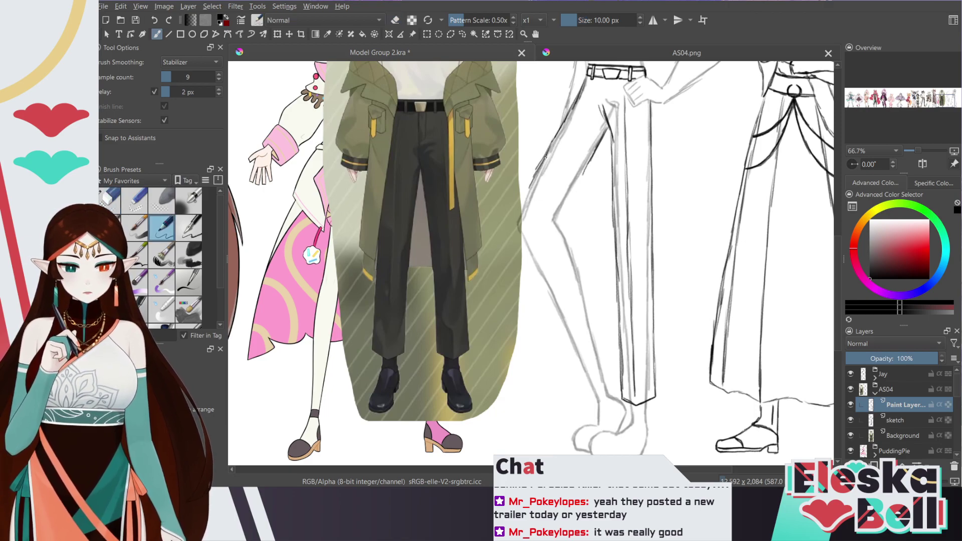
pyautogui.moveTo(531, 185)
pyautogui.mouseDown()
pyautogui.moveTo(511, 226)
pyautogui.moveTo(548, 147)
pyautogui.moveTo(515, 228)
pyautogui.moveTo(557, 323)
pyautogui.mouseUp()
pyautogui.press('e')
pyautogui.press('e')
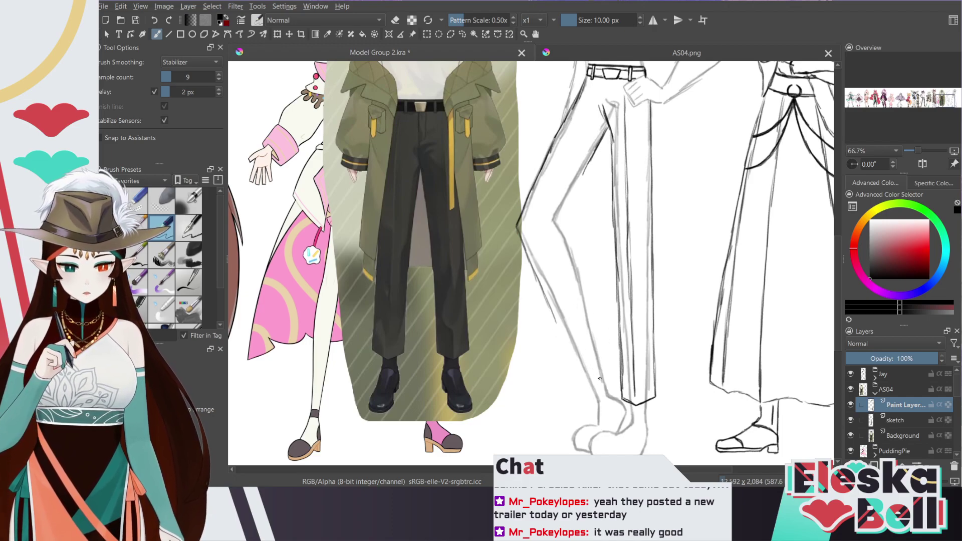
# Sketch the bent leg's lower trouser contour from the knee to a pointed hem above the ankle, and firm up its inner thigh edge
pyautogui.moveTo(523, 240)
pyautogui.mouseDown()
pyautogui.moveTo(579, 375)
pyautogui.moveTo(598, 374)
pyautogui.moveTo(583, 374)
pyautogui.moveTo(607, 355)
pyautogui.mouseUp()
pyautogui.press('e')
pyautogui.press('e')
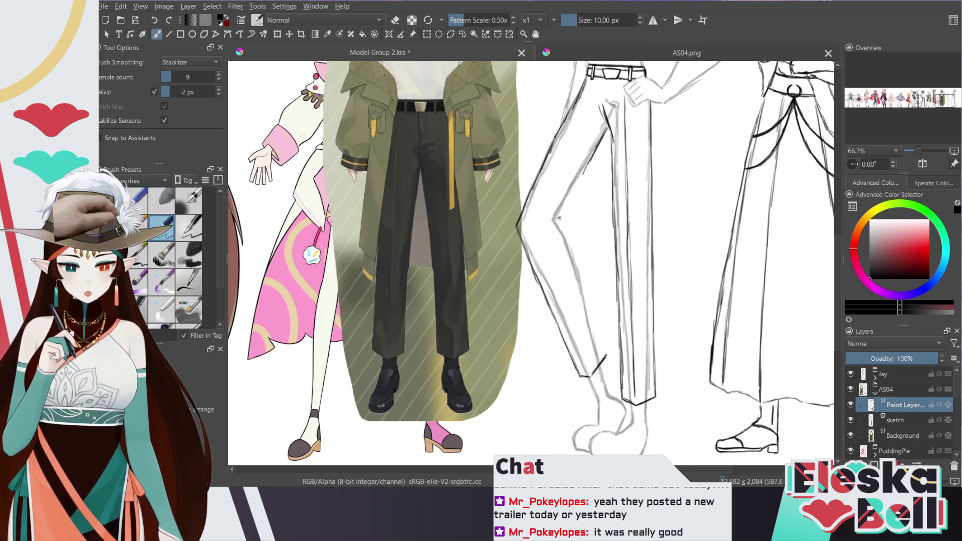
pyautogui.moveTo(555, 219); pyautogui.dragTo(606, 353)
pyautogui.moveTo(565, 232)
pyautogui.mouseDown()
pyautogui.moveTo(557, 216)
pyautogui.moveTo(581, 181)
pyautogui.mouseUp()
pyautogui.moveTo(564, 213); pyautogui.dragTo(596, 149)
pyautogui.moveTo(574, 191)
pyautogui.mouseDown()
pyautogui.moveTo(605, 129)
pyautogui.moveTo(561, 214)
pyautogui.mouseUp()
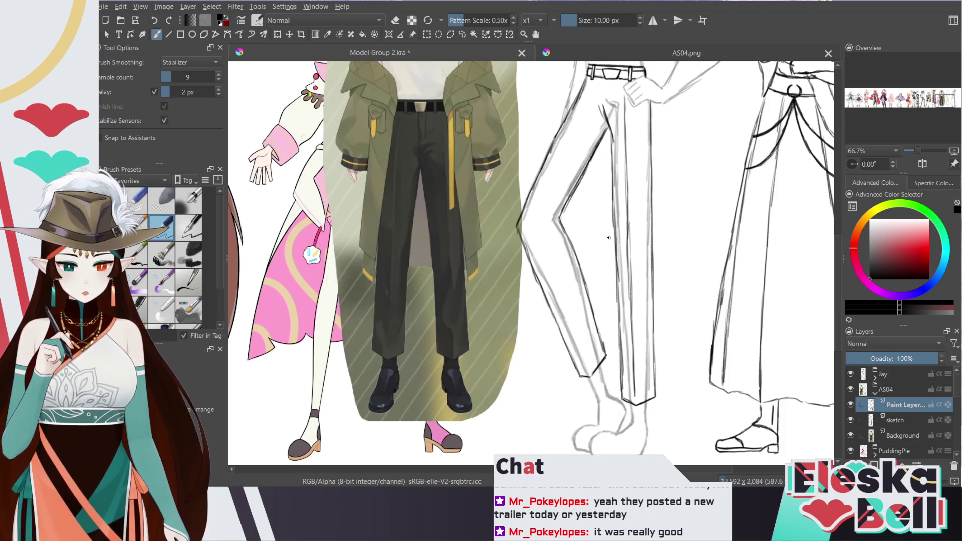
# Draw the bent leg's front crease from the hem up to the knee, cleaning up the line where it turns
pyautogui.moveTo(584, 367)
pyautogui.mouseDown()
pyautogui.moveTo(530, 229)
pyautogui.moveTo(539, 251)
pyautogui.mouseUp()
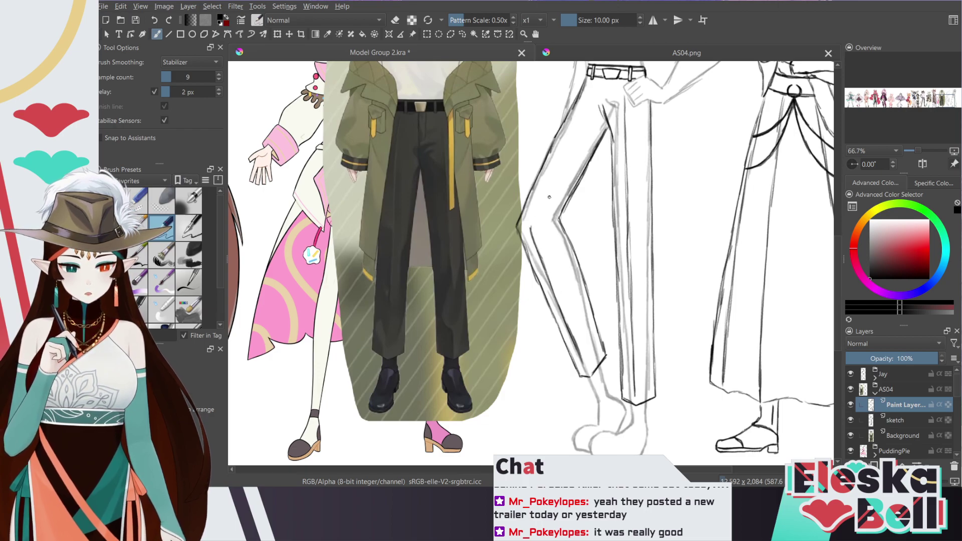
pyautogui.moveTo(531, 229); pyautogui.dragTo(551, 182)
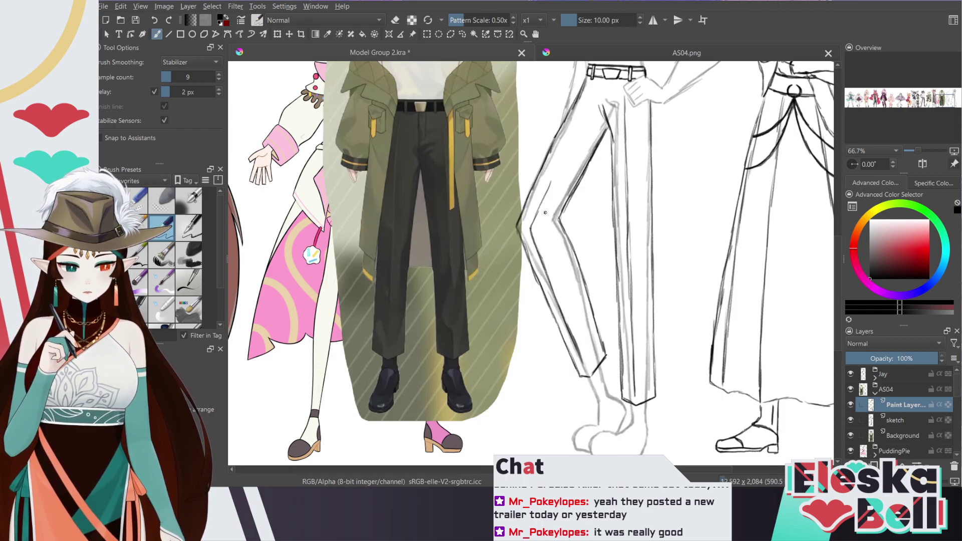
pyautogui.press('e')
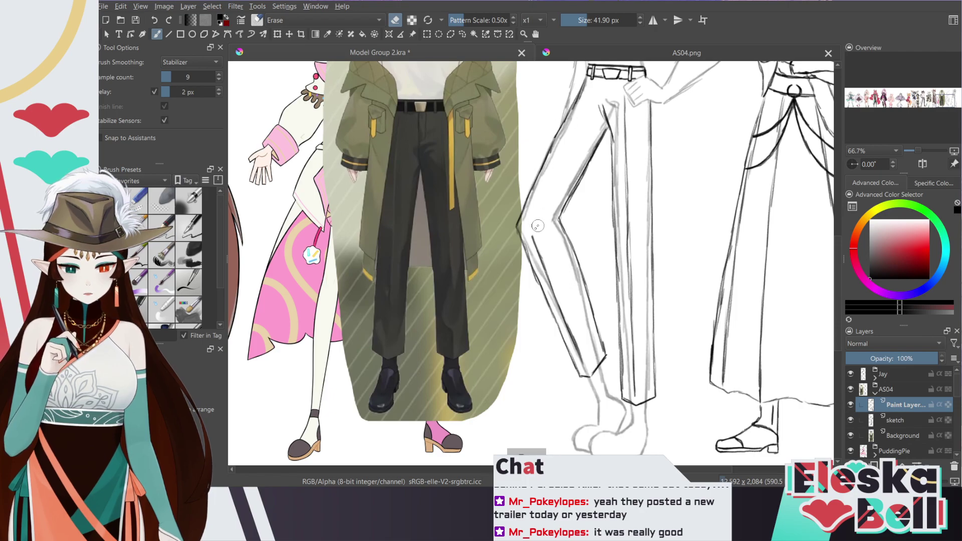
pyautogui.press('e')
pyautogui.moveTo(534, 243)
pyautogui.mouseDown()
pyautogui.moveTo(530, 227)
pyautogui.moveTo(535, 244)
pyautogui.moveTo(558, 174)
pyautogui.mouseUp()
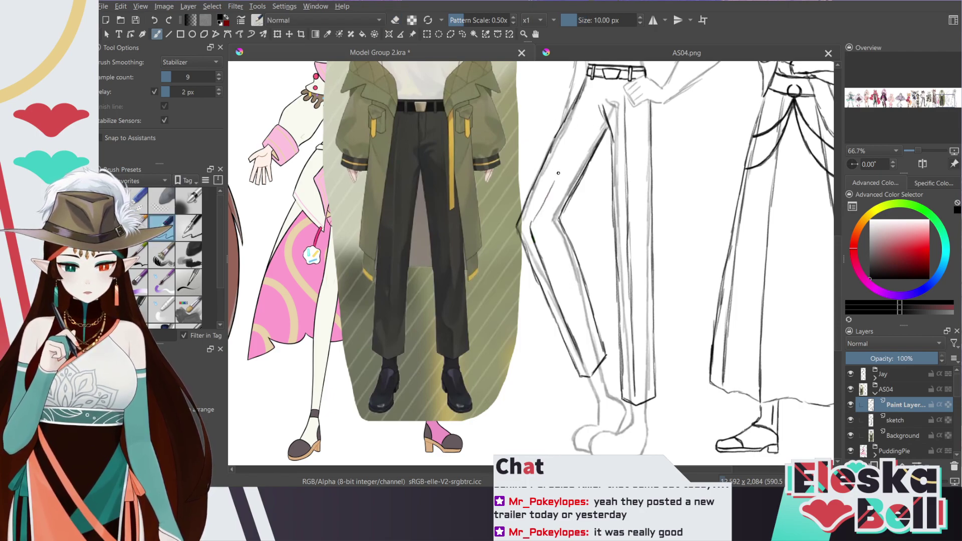
# Redraw the bent leg's crease from the knee up the thigh to below the waist, replacing the short attempts
pyautogui.hotkey('ctrl', 'z')
pyautogui.moveTo(532, 221); pyautogui.dragTo(558, 163)
pyautogui.hotkey('ctrl', 'z')
pyautogui.hotkey('ctrl', 'z')
pyautogui.moveTo(531, 223); pyautogui.dragTo(593, 100)
pyautogui.moveTo(562, 156)
pyautogui.mouseDown()
pyautogui.moveTo(572, 135)
pyautogui.moveTo(548, 183)
pyautogui.mouseUp()
pyautogui.hotkey('ctrl', 'z')
pyautogui.moveTo(574, 137); pyautogui.dragTo(539, 210)
pyautogui.moveTo(551, 184); pyautogui.dragTo(532, 222)
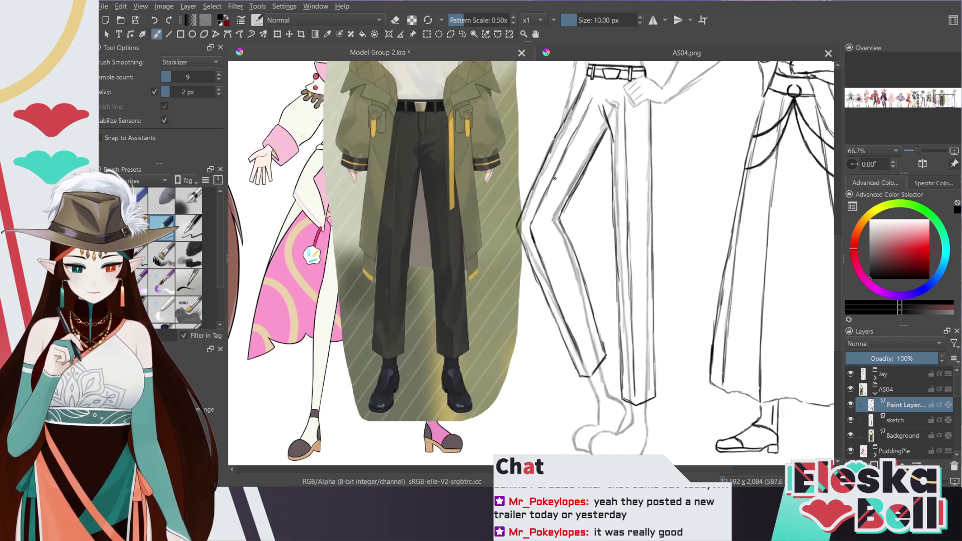
# Add a small wrinkled fold at the inner bend of the bent knee
pyautogui.scroll(-2, 544, 214)
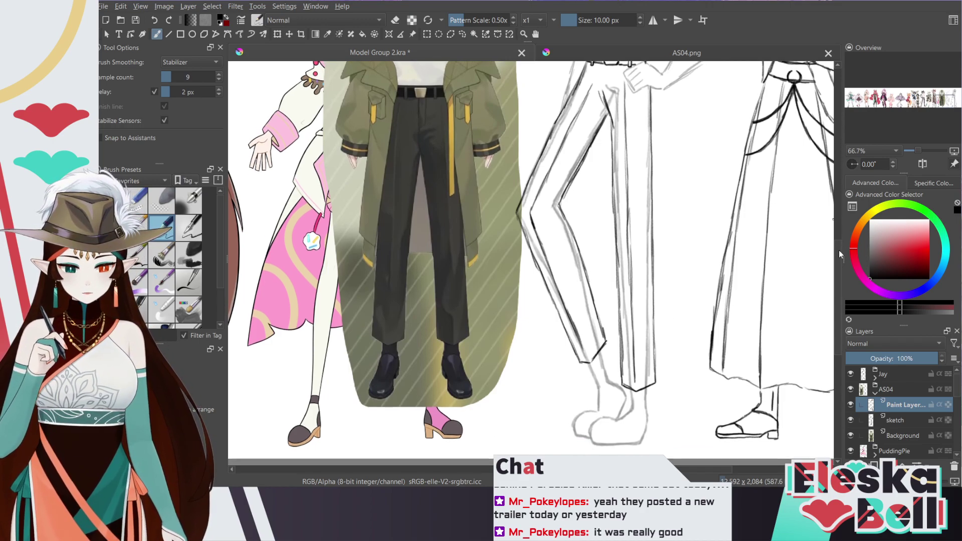
pyautogui.press('e')
pyautogui.moveTo(563, 200); pyautogui.dragTo(561, 203)
pyautogui.press('e')
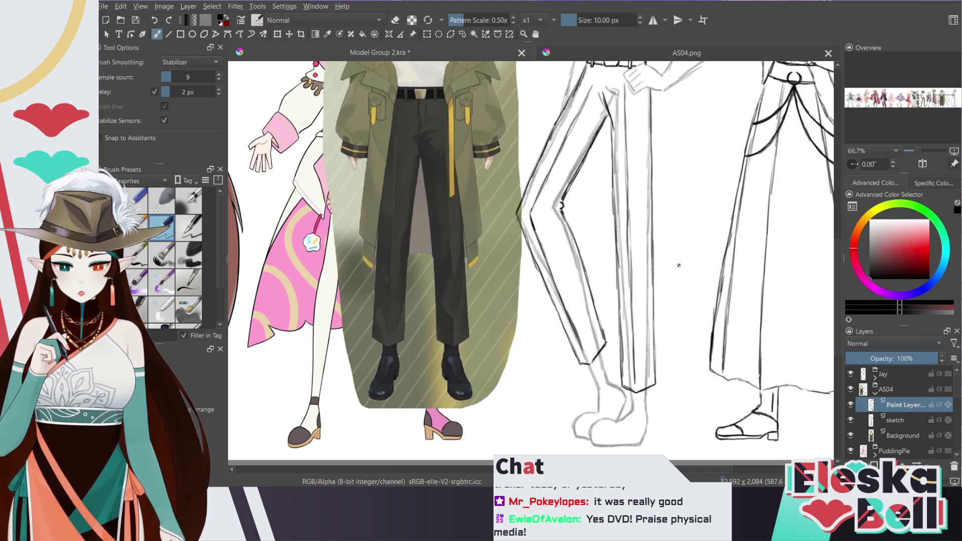
# Sketch the trouser fly as two short lines running from below the belt buckle down to the crotch
pyautogui.moveTo(836, 258); pyautogui.dragTo(836, 229)
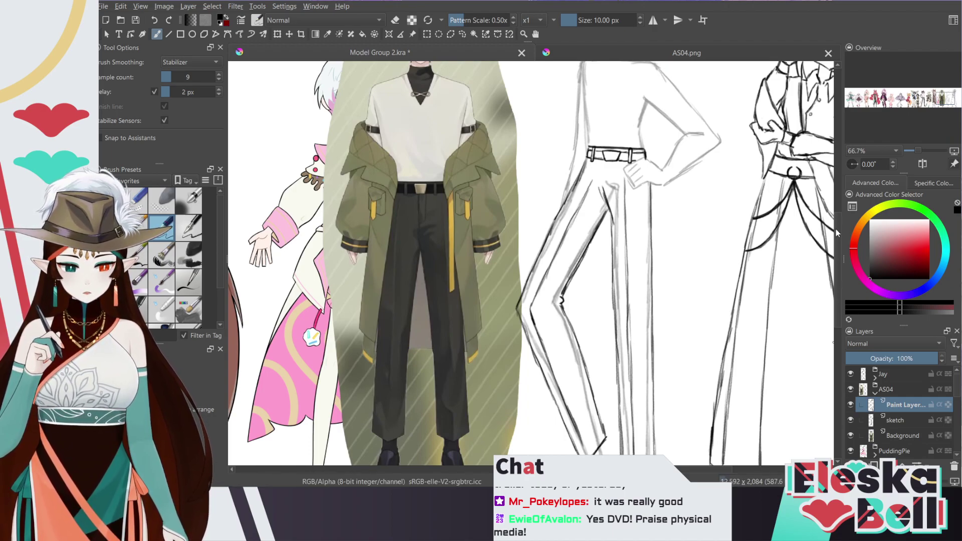
pyautogui.moveTo(837, 227)
pyautogui.mouseDown()
pyautogui.moveTo(840, 254)
pyautogui.moveTo(837, 219)
pyautogui.mouseUp()
pyautogui.hotkey('ctrl', '+')
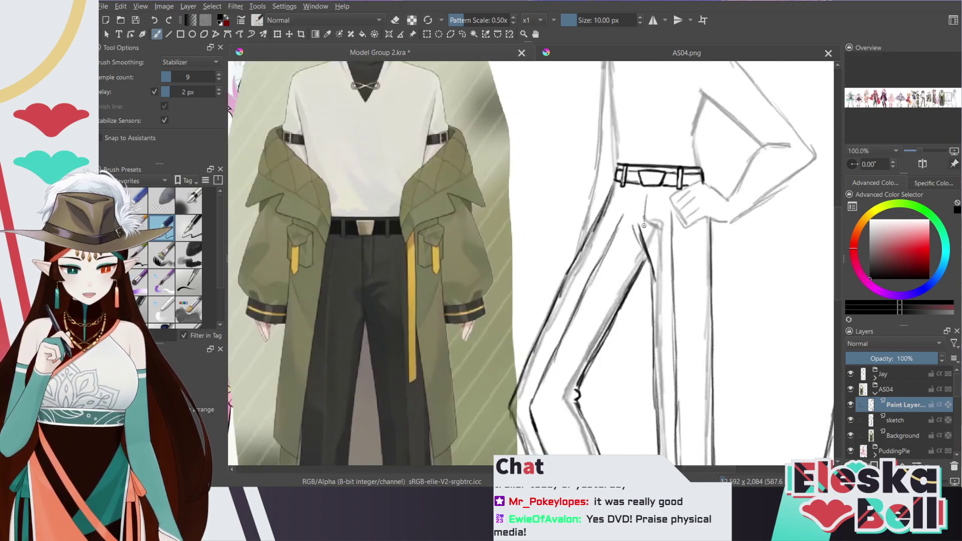
pyautogui.moveTo(647, 192); pyautogui.dragTo(644, 225)
pyautogui.moveTo(658, 193); pyautogui.dragTo(647, 234)
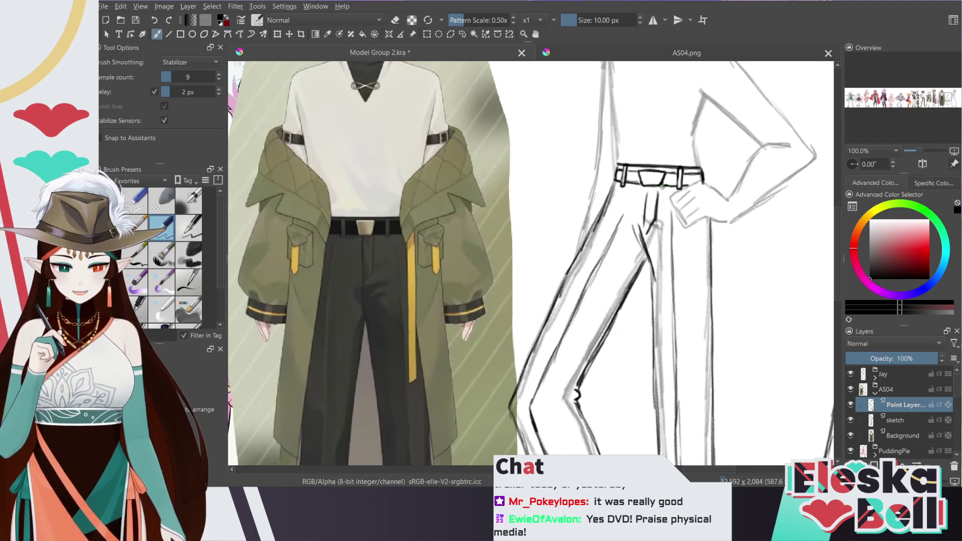
# Add a new paint layer above the trouser sketch and draw the shirt's V-neckline on the upper chest
pyautogui.scroll(3, 837, 212)
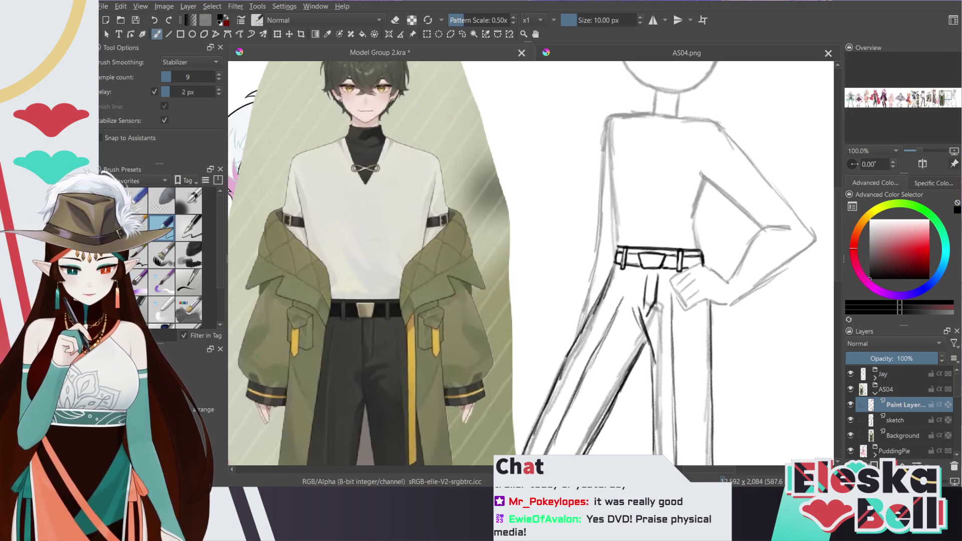
pyautogui.moveTo(836, 211); pyautogui.dragTo(834, 203)
pyautogui.moveTo(702, 470); pyautogui.dragTo(703, 470)
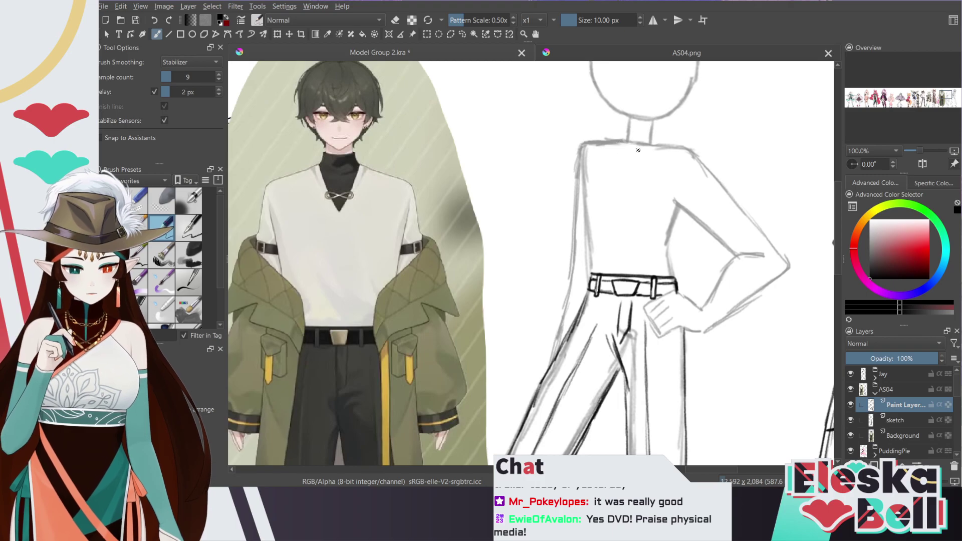
pyautogui.click(851, 406)
pyautogui.click(852, 405)
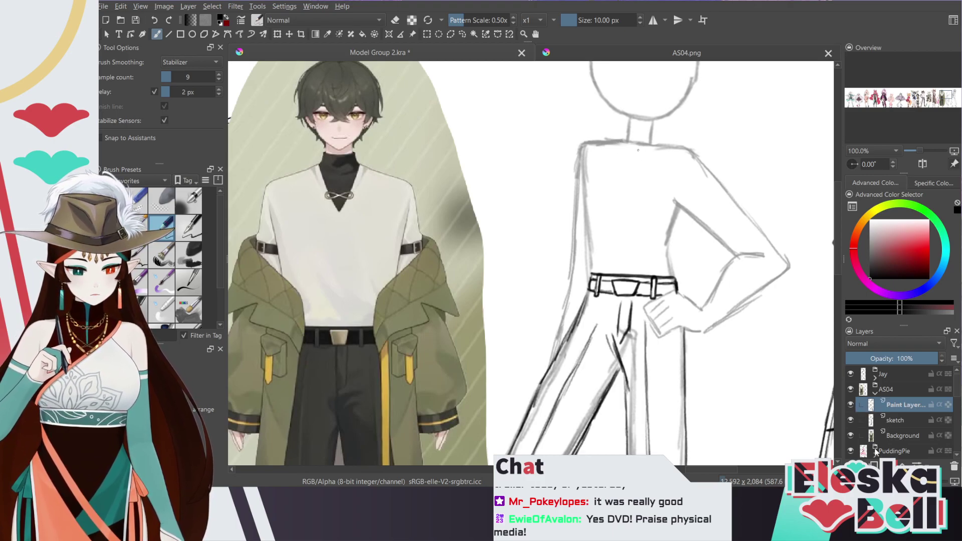
pyautogui.press('Insert')
pyautogui.moveTo(621, 142); pyautogui.dragTo(622, 157)
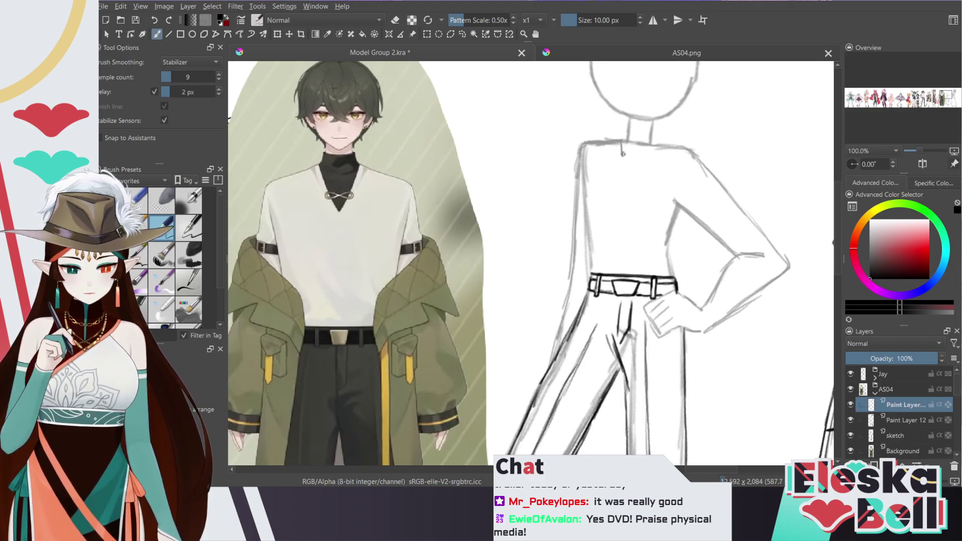
pyautogui.hotkey('ctrl', 'z')
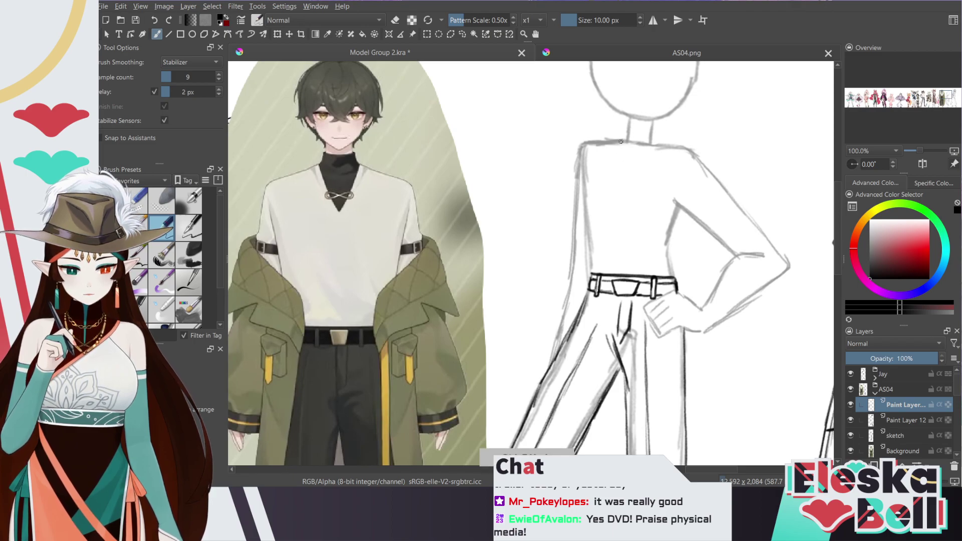
pyautogui.moveTo(615, 143)
pyautogui.mouseDown()
pyautogui.moveTo(635, 192)
pyautogui.moveTo(660, 145)
pyautogui.moveTo(630, 190)
pyautogui.moveTo(638, 179)
pyautogui.moveTo(630, 189)
pyautogui.moveTo(616, 147)
pyautogui.mouseUp()
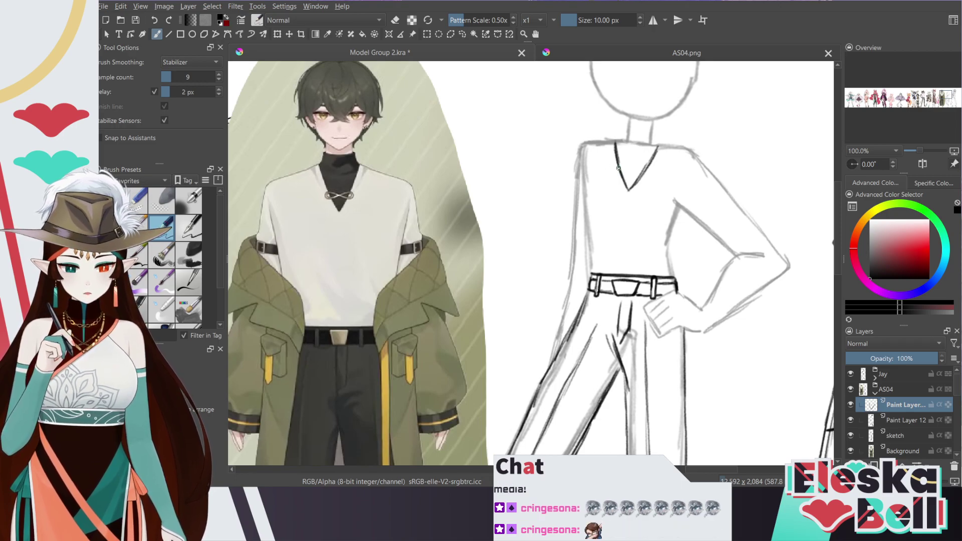
pyautogui.moveTo(617, 166); pyautogui.dragTo(638, 168)
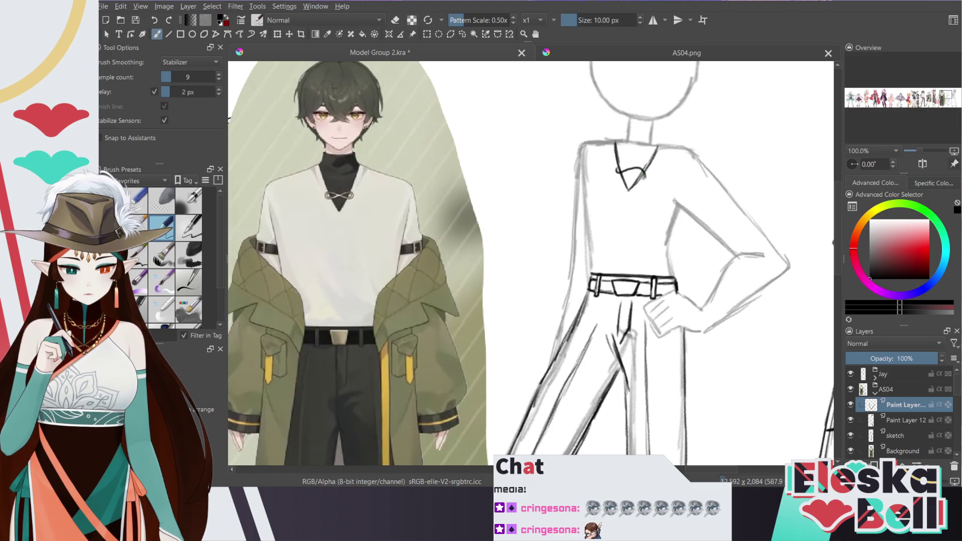
pyautogui.hotkey('ctrl', 'z')
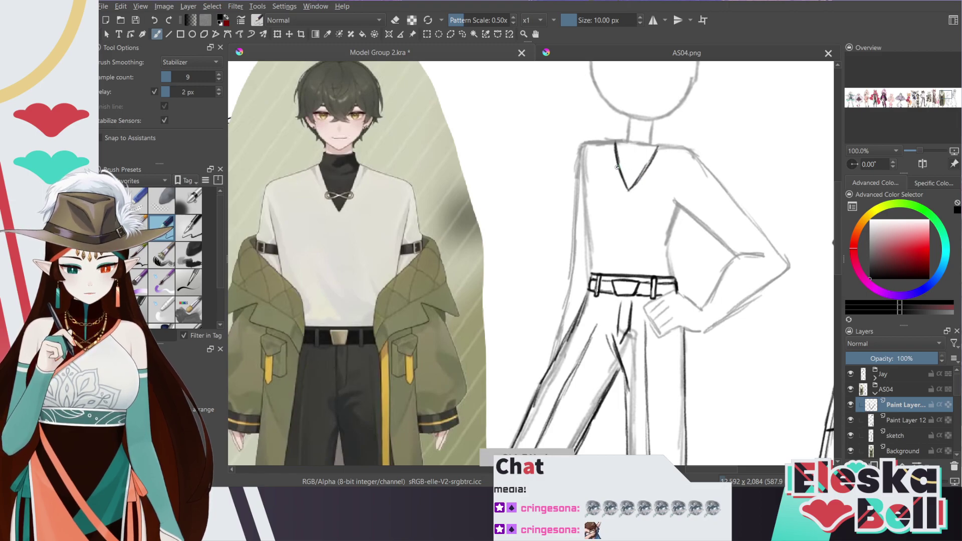
pyautogui.moveTo(617, 170)
pyautogui.mouseDown()
pyautogui.moveTo(640, 169)
pyautogui.moveTo(647, 178)
pyautogui.moveTo(621, 172)
pyautogui.mouseUp()
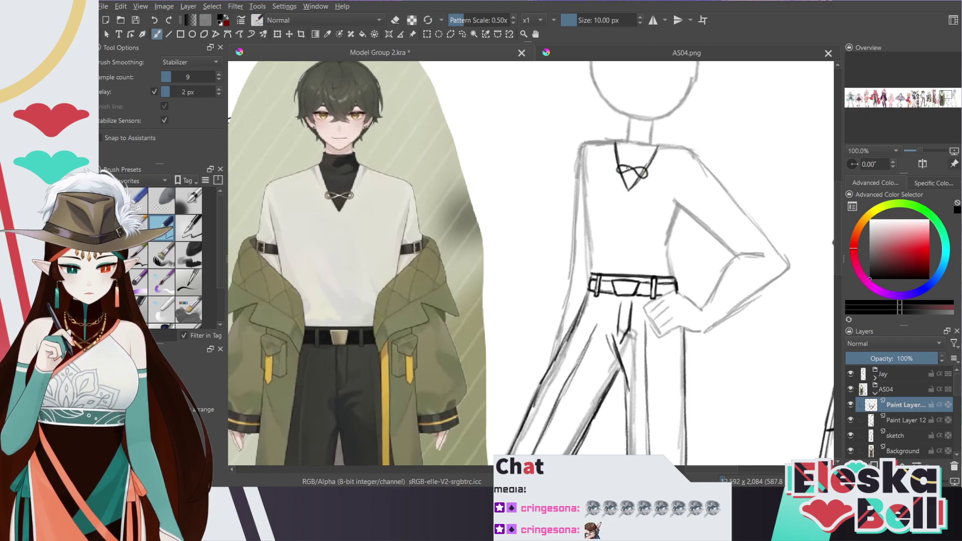
pyautogui.hotkey('ctrl', 'z')
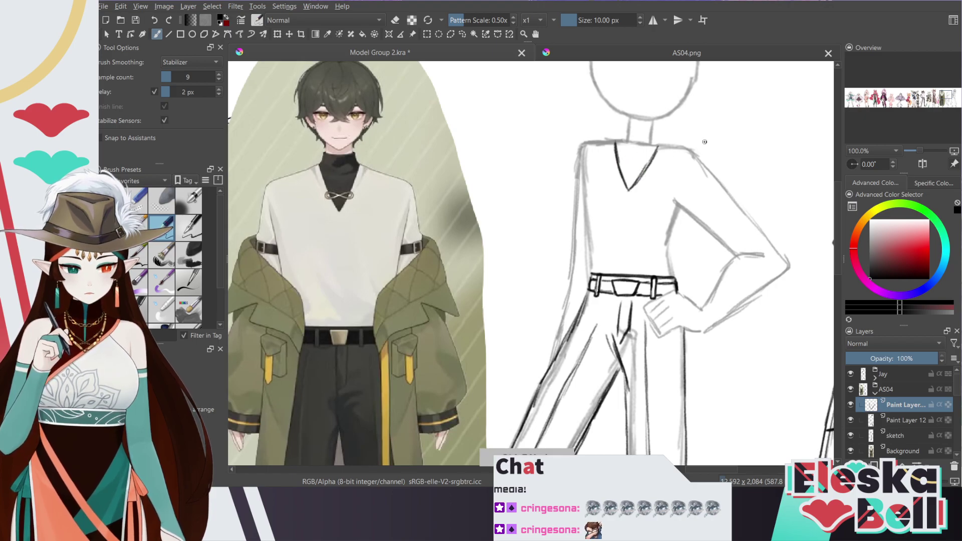
# Draw the looped figure-eight clasp across the V-neckline, mirroring the canvas view for part of it and restoring it
pyautogui.click(923, 164)
pyautogui.moveTo(416, 175)
pyautogui.mouseDown()
pyautogui.moveTo(444, 171)
pyautogui.moveTo(419, 174)
pyautogui.moveTo(444, 171)
pyautogui.moveTo(421, 181)
pyautogui.mouseUp()
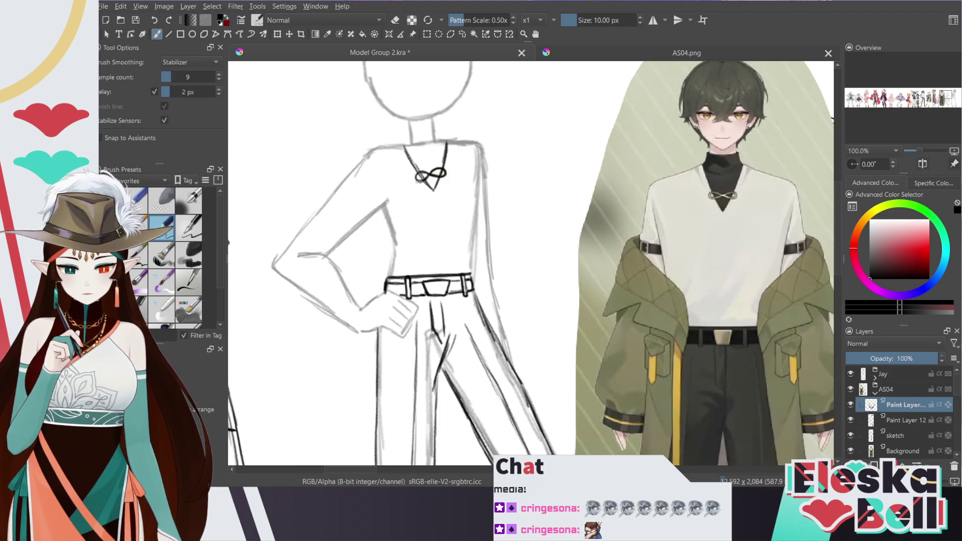
pyautogui.press('m')
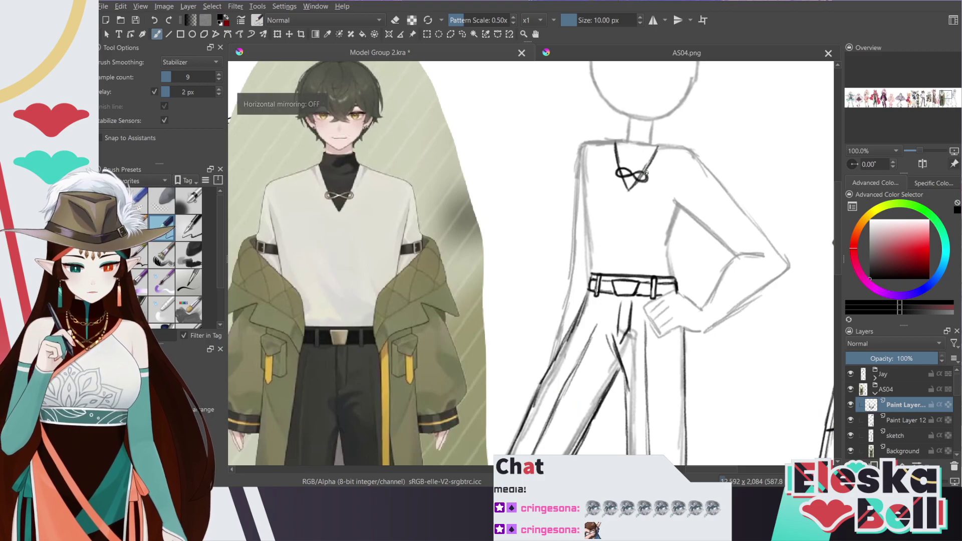
pyautogui.moveTo(623, 176)
pyautogui.mouseDown()
pyautogui.moveTo(646, 172)
pyautogui.moveTo(635, 179)
pyautogui.mouseUp()
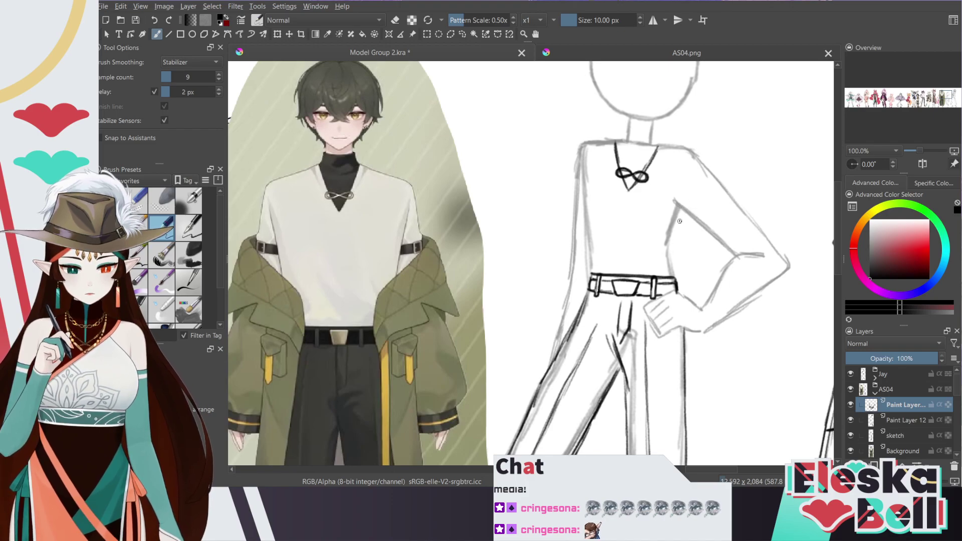
# Draw the strap band with a small square buckle around the bent arm's upper arm
pyautogui.moveTo(698, 219); pyautogui.dragTo(728, 193)
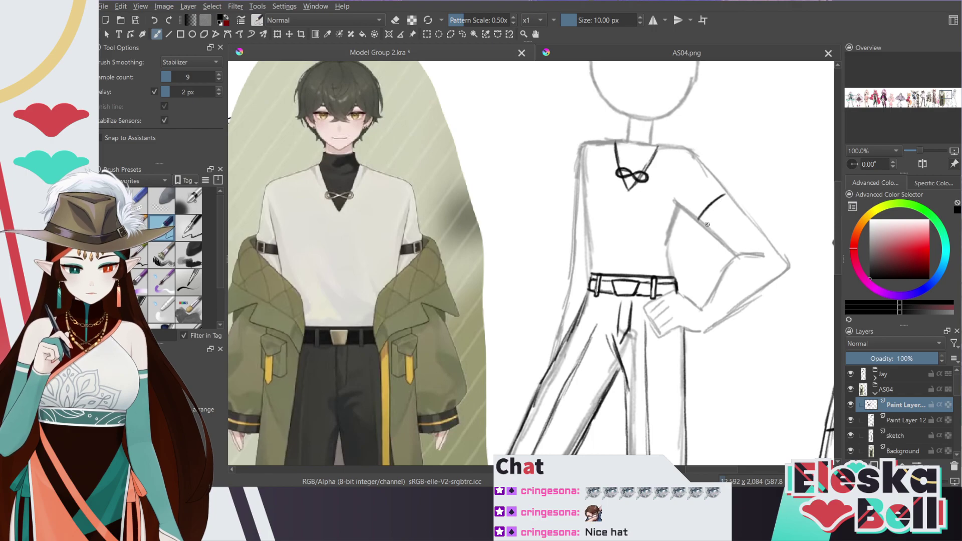
pyautogui.moveTo(705, 229)
pyautogui.mouseDown()
pyautogui.moveTo(734, 201)
pyautogui.moveTo(720, 213)
pyautogui.mouseUp()
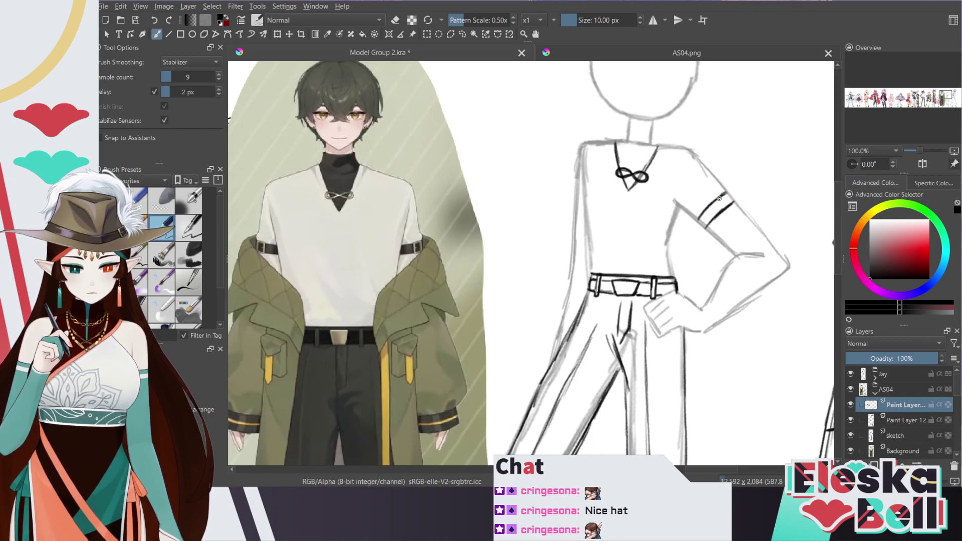
pyautogui.moveTo(712, 202)
pyautogui.mouseDown()
pyautogui.moveTo(719, 212)
pyautogui.moveTo(729, 206)
pyautogui.moveTo(723, 195)
pyautogui.moveTo(720, 204)
pyautogui.mouseUp()
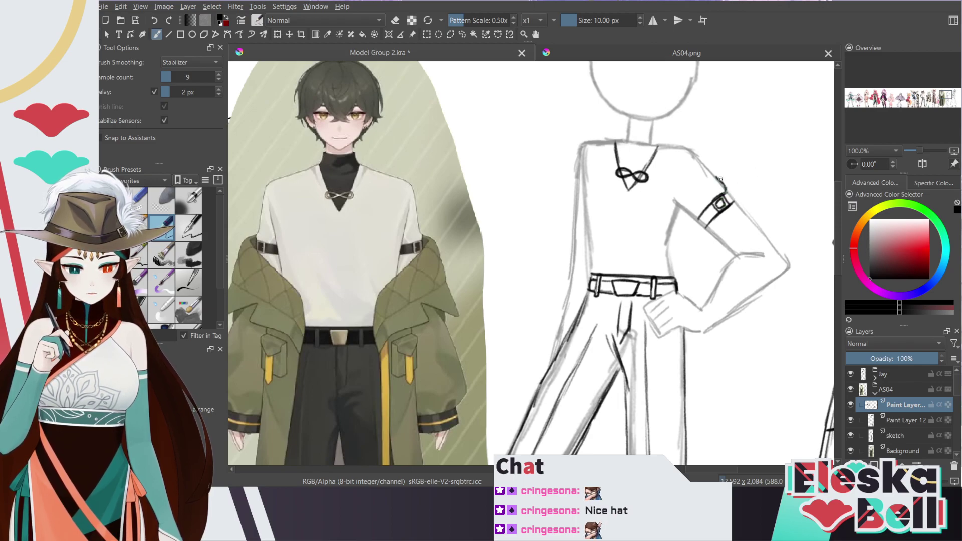
# Clean up the sleeve line above the bent arm's band and draw the sleeve's outer edge up to the shoulder
pyautogui.press('e')
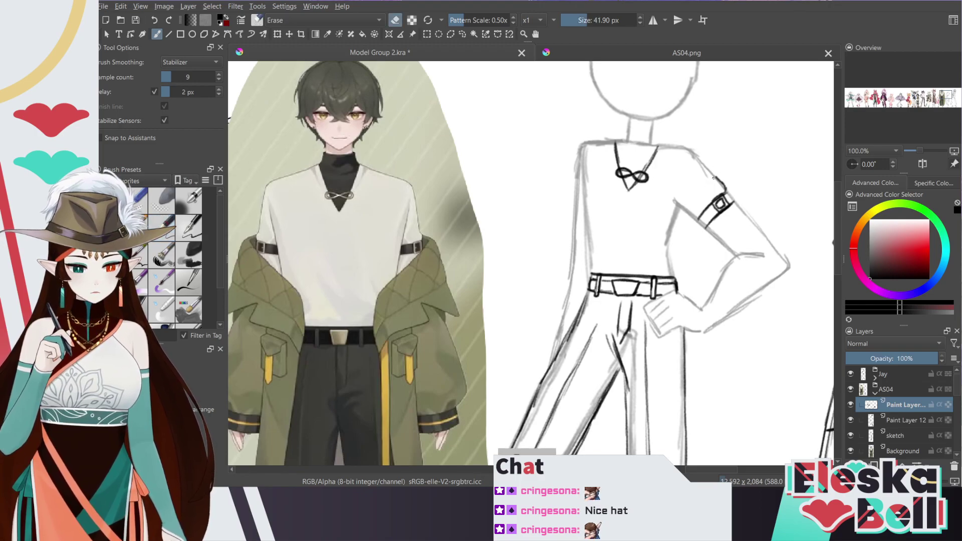
pyautogui.press('e')
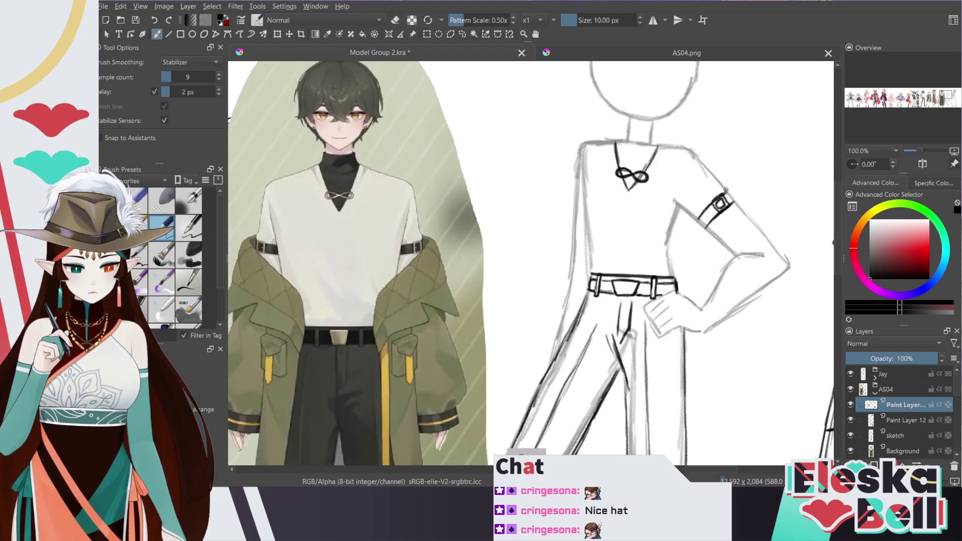
pyautogui.moveTo(727, 187); pyautogui.dragTo(697, 154)
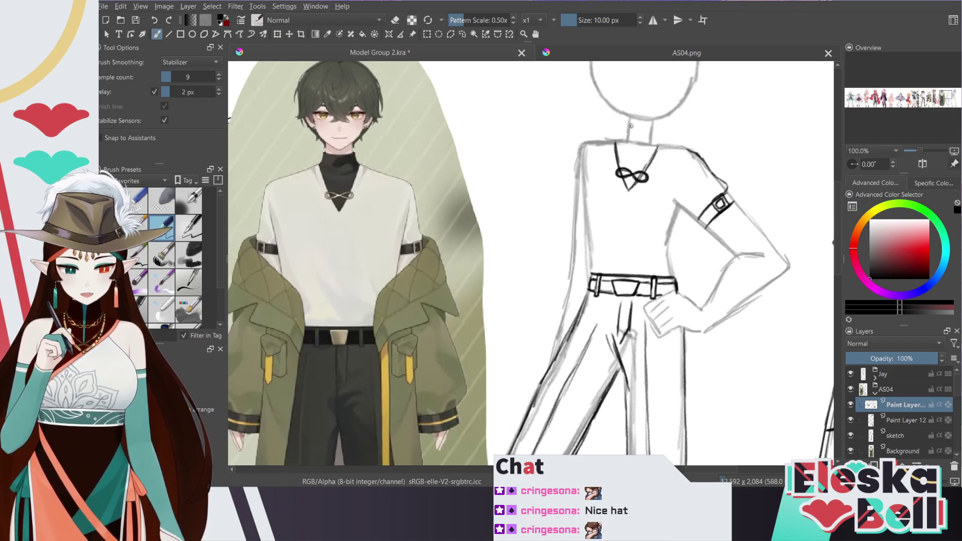
# Draw the turtleneck's top edge across the neck and connect the neckline to the shoulders with short lines
pyautogui.moveTo(630, 126); pyautogui.dragTo(647, 127)
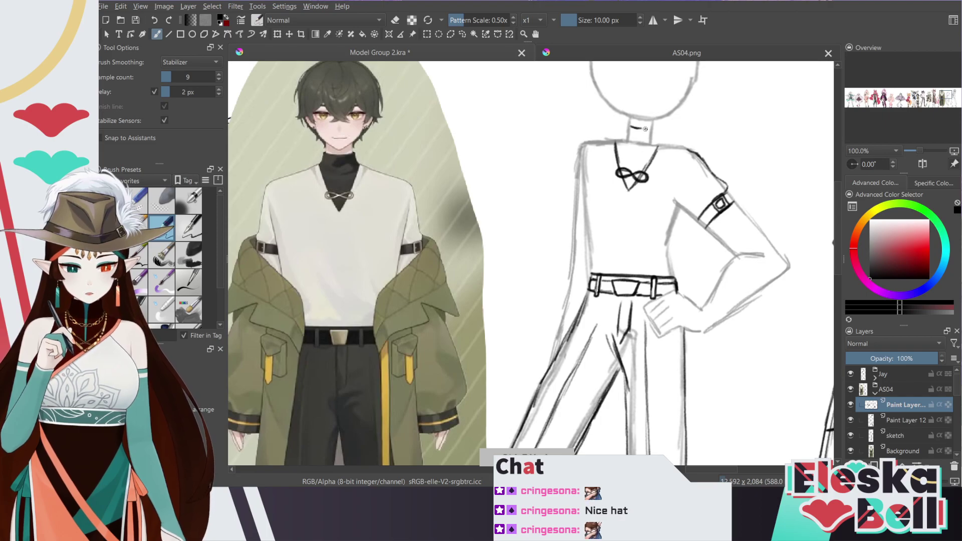
pyautogui.moveTo(644, 130)
pyautogui.mouseDown()
pyautogui.moveTo(630, 125)
pyautogui.moveTo(653, 129)
pyautogui.mouseUp()
pyautogui.press('e')
pyautogui.press('e')
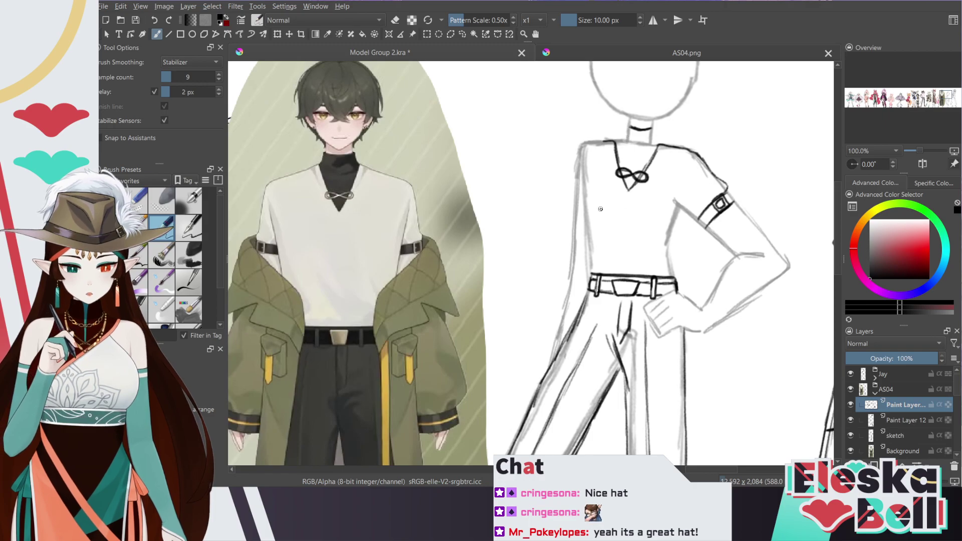
# Draw the strap band on the hanging arm and the sleeve's outer edge from the band up over the shoulder
pyautogui.moveTo(576, 207); pyautogui.dragTo(585, 207)
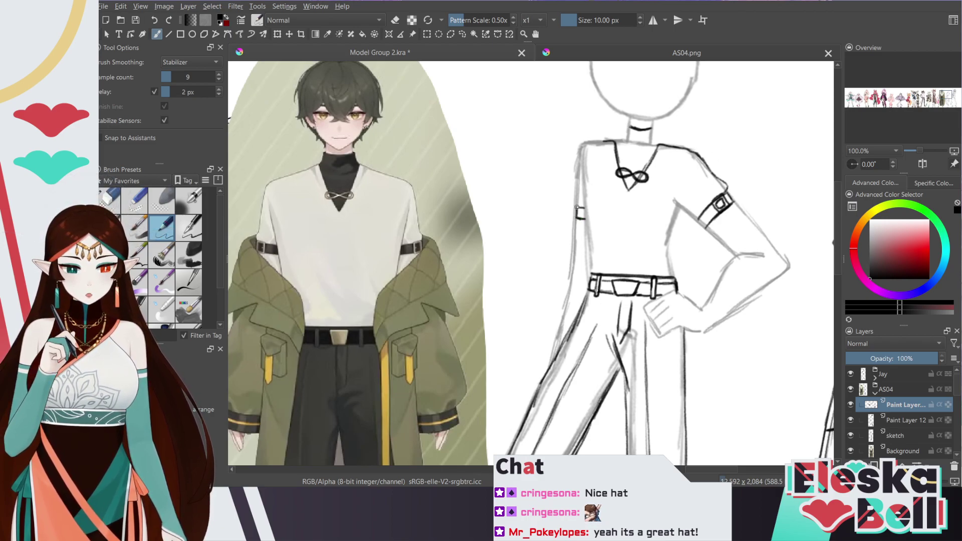
pyautogui.moveTo(574, 182)
pyautogui.mouseDown()
pyautogui.moveTo(582, 149)
pyautogui.moveTo(579, 158)
pyautogui.moveTo(589, 143)
pyautogui.moveTo(590, 143)
pyautogui.mouseUp()
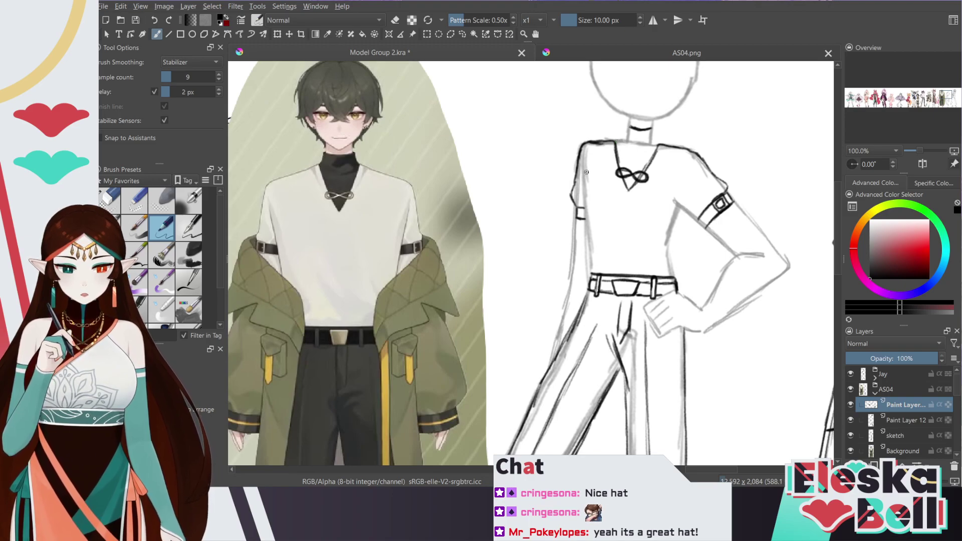
# Draw the shirt's torso side line on the hanging-arm side from the sleeve down to the belt
pyautogui.moveTo(585, 195); pyautogui.dragTo(585, 198)
pyautogui.moveTo(584, 166); pyautogui.dragTo(590, 249)
pyautogui.moveTo(585, 207); pyautogui.dragTo(591, 274)
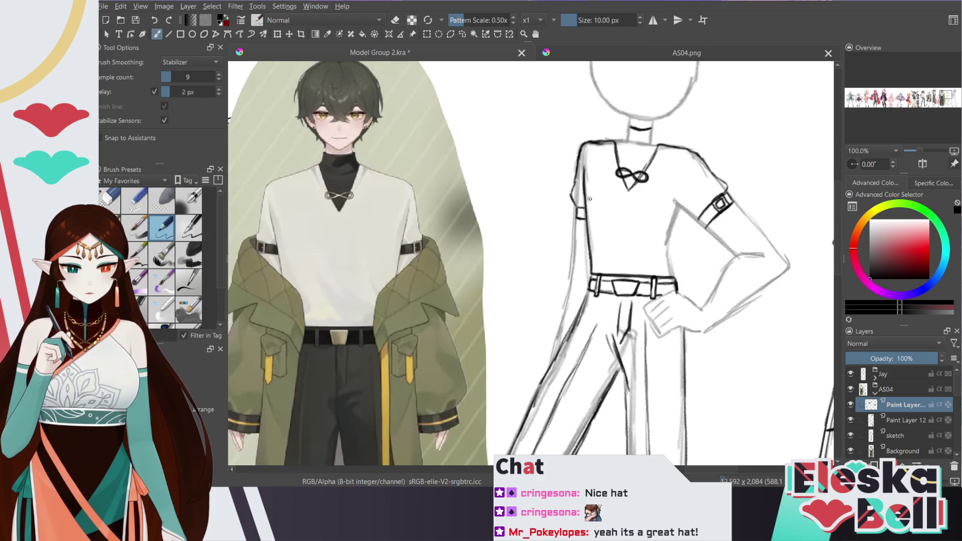
# Complete the shirt's outline with the bent-arm side down to the belt, the hem corner and the sleeve's underside up to the strap band
pyautogui.moveTo(680, 205)
pyautogui.mouseDown()
pyautogui.moveTo(666, 244)
pyautogui.moveTo(675, 273)
pyautogui.mouseUp()
pyautogui.press('e')
pyautogui.moveTo(592, 271)
pyautogui.mouseDown()
pyautogui.moveTo(587, 233)
pyautogui.moveTo(593, 272)
pyautogui.mouseUp()
pyautogui.press('e')
pyautogui.moveTo(590, 239); pyautogui.dragTo(589, 257)
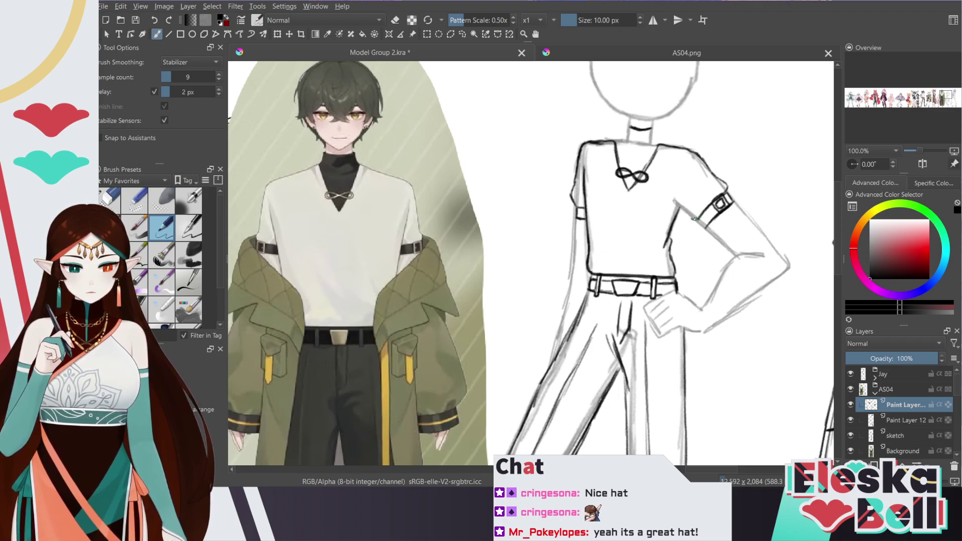
pyautogui.moveTo(683, 210); pyautogui.dragTo(698, 218)
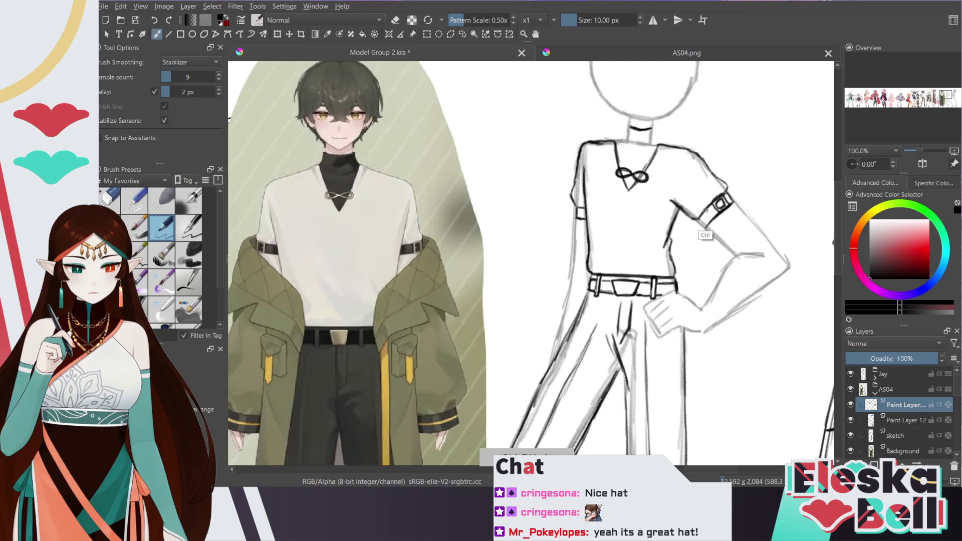
pyautogui.moveTo(717, 195); pyautogui.dragTo(721, 183)
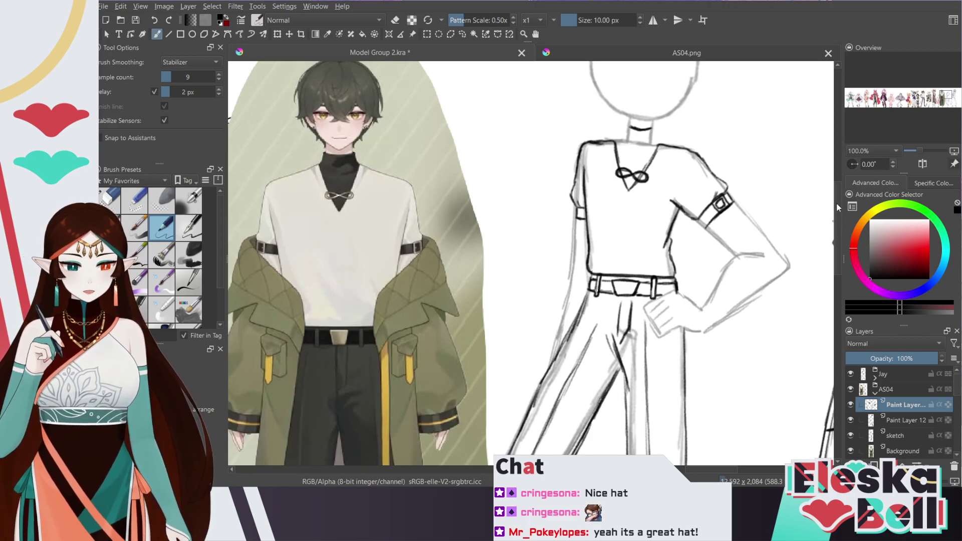
# Erase the faded pose lines inside the neck and collar area on the sketch layer
pyautogui.scroll(-3, 837, 209)
pyautogui.scroll(1, 837, 216)
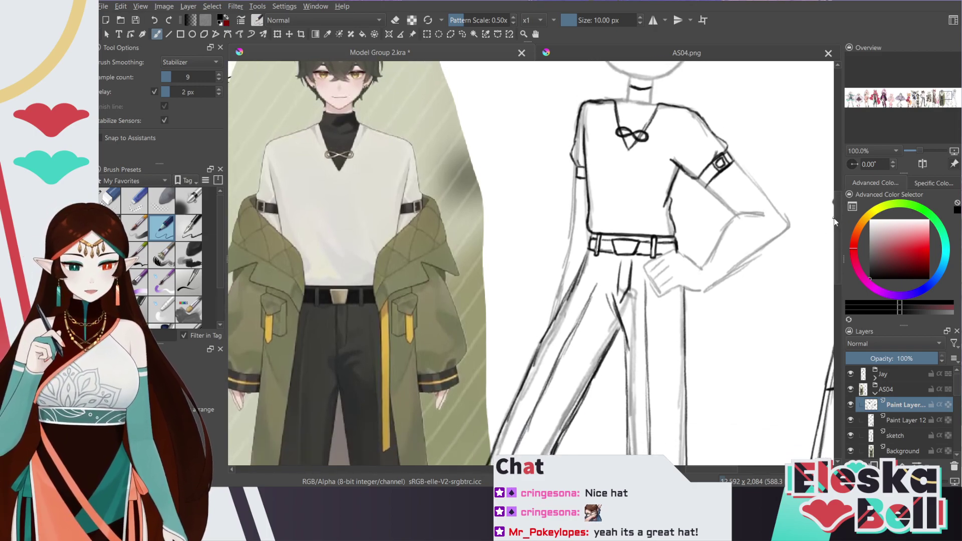
pyautogui.scroll(1, 834, 218)
pyautogui.scroll(1, 834, 205)
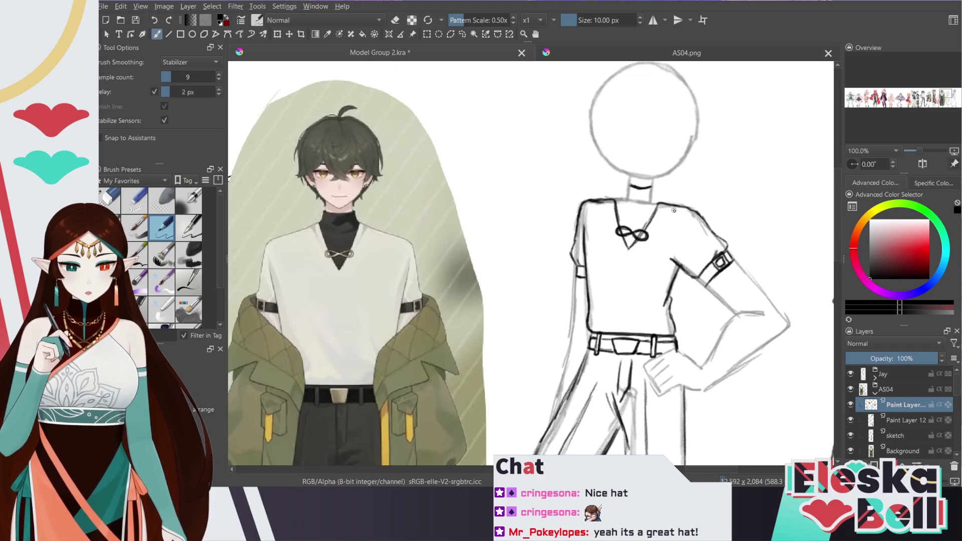
pyautogui.click(873, 436)
pyautogui.press('e')
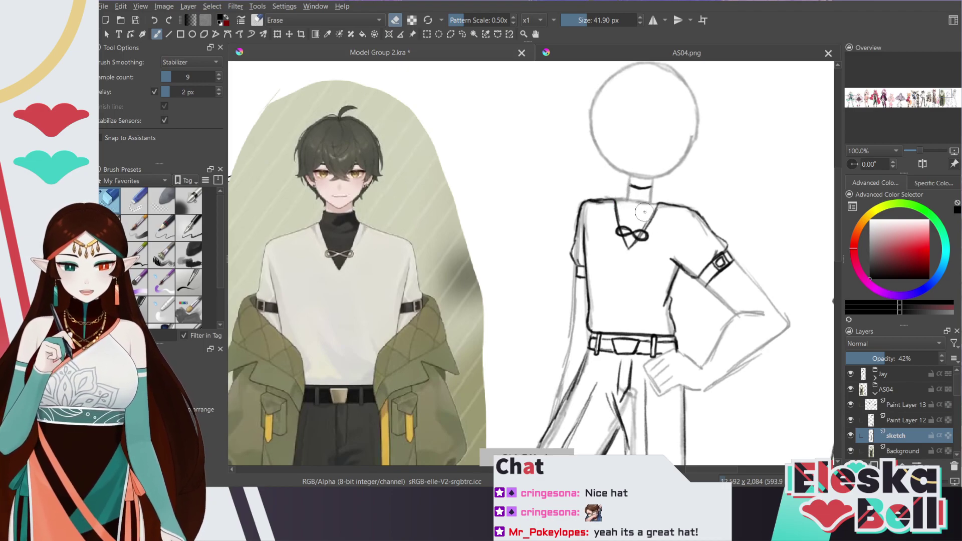
pyautogui.press('/')
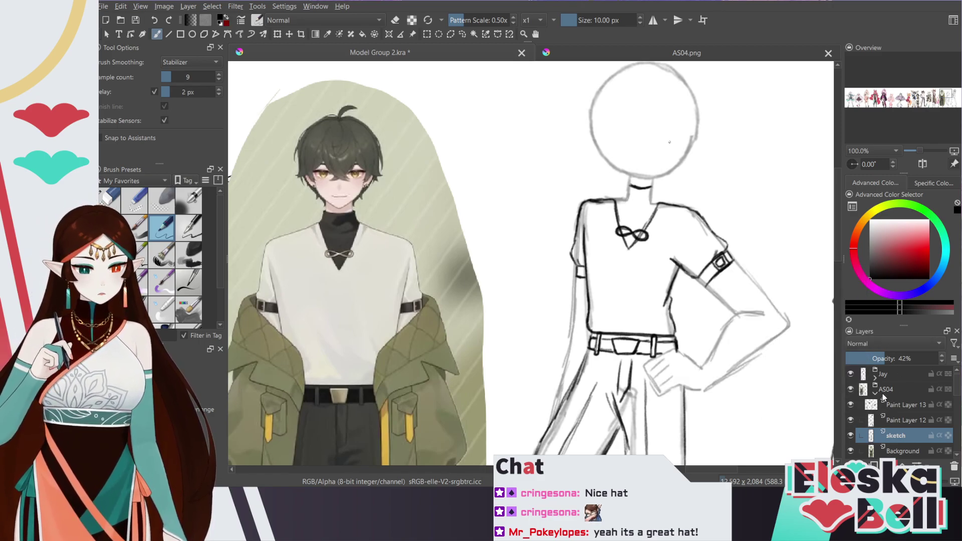
# Merge Paint Layer 13 into the clothing line layer below and add a new empty paint layer above it
pyautogui.click(851, 420)
pyautogui.click(851, 420)
pyautogui.click(851, 405)
pyautogui.click(851, 405)
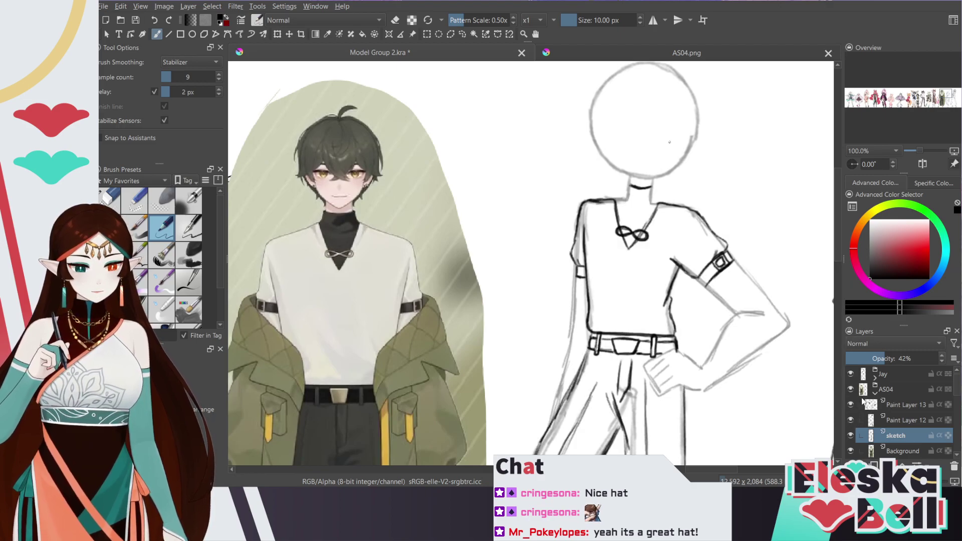
pyautogui.click(905, 404)
pyautogui.hotkey('ctrl', 'e')
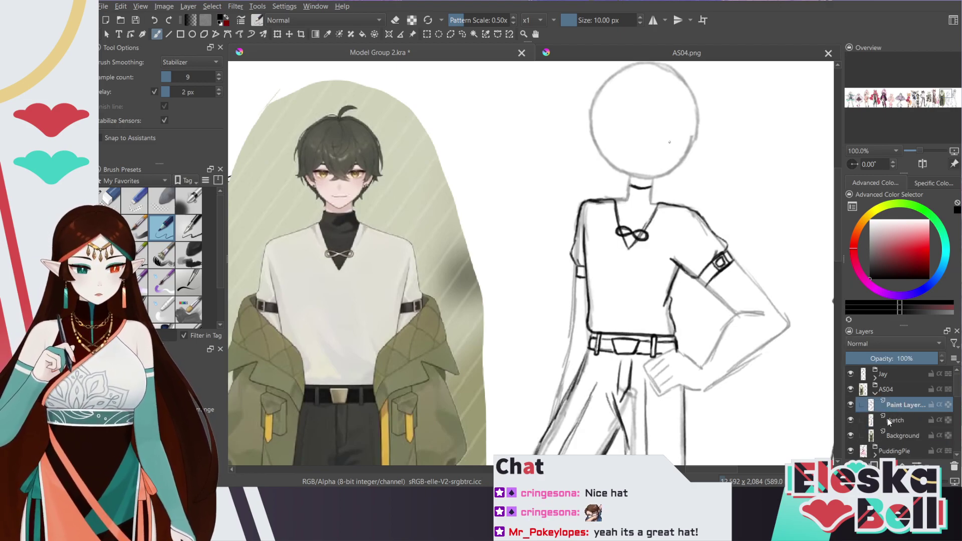
pyautogui.hotkey('ctrl', 'z')
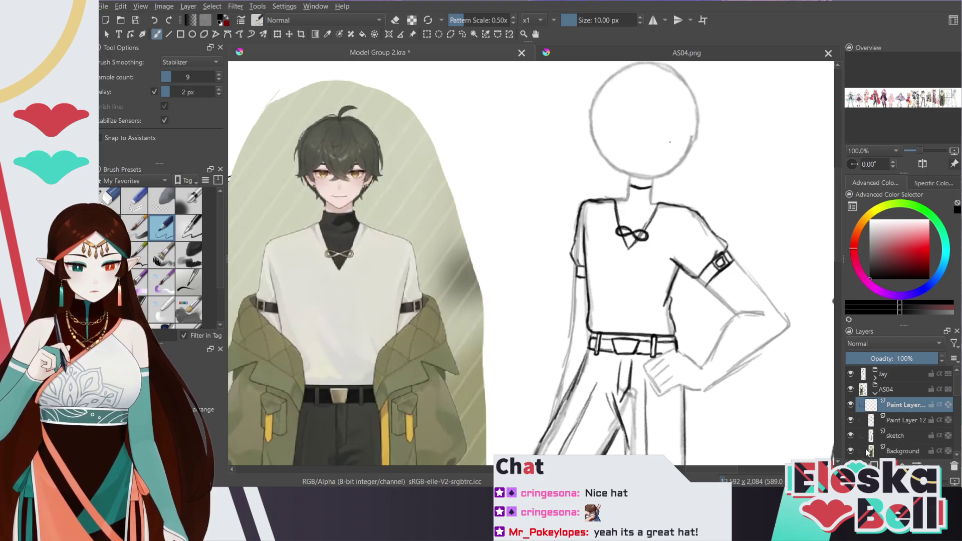
# Draw the jacket's wide cuff with its stripe lines around the bent arm's wrist on the new layer
pyautogui.moveTo(840, 201); pyautogui.dragTo(840, 223)
pyautogui.hotkey('ctrl', '-')
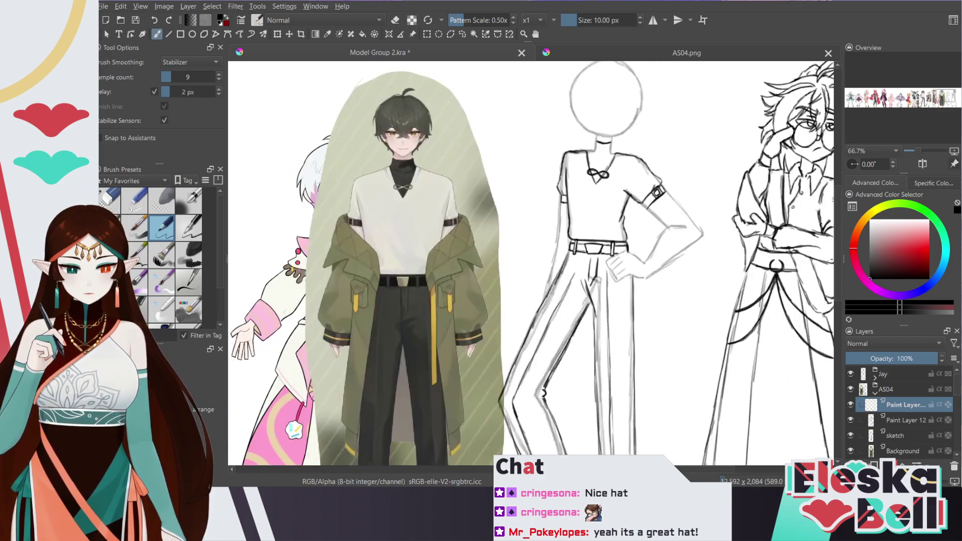
pyautogui.press('/')
pyautogui.hotkey('ctrl', '+')
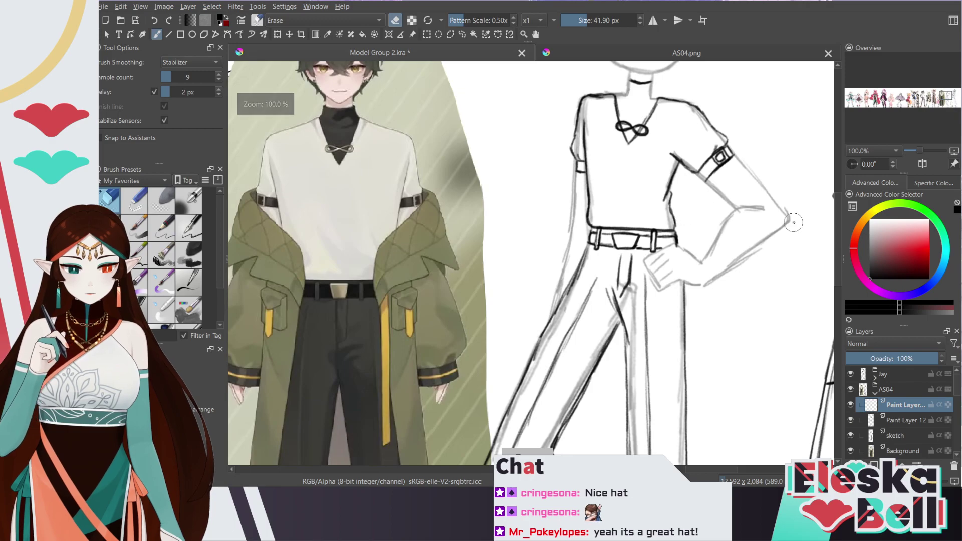
pyautogui.moveTo(703, 470); pyautogui.dragTo(701, 472)
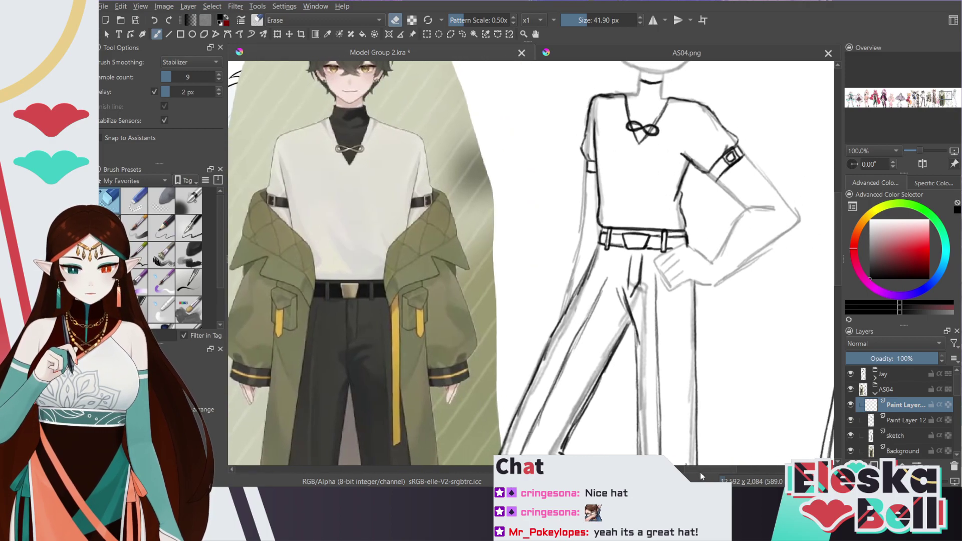
pyautogui.press('e')
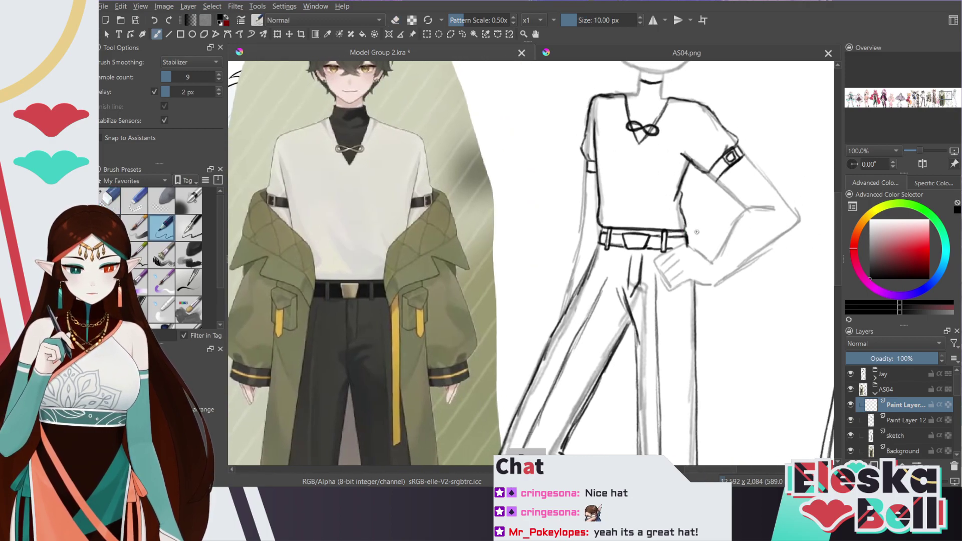
pyautogui.moveTo(710, 263)
pyautogui.mouseDown()
pyautogui.moveTo(713, 314)
pyautogui.moveTo(699, 279)
pyautogui.mouseUp()
pyautogui.moveTo(712, 313)
pyautogui.mouseDown()
pyautogui.moveTo(735, 297)
pyautogui.moveTo(722, 254)
pyautogui.moveTo(730, 293)
pyautogui.mouseUp()
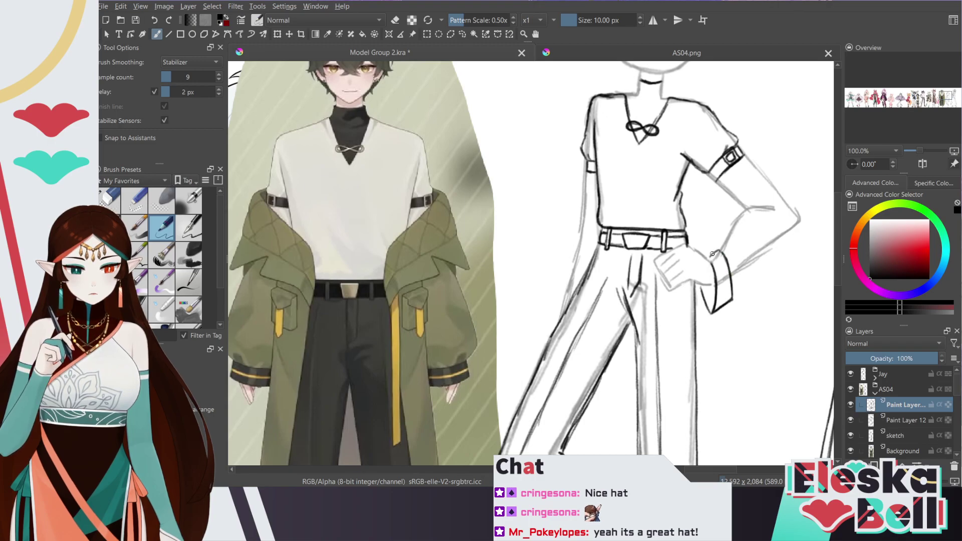
pyautogui.moveTo(709, 259)
pyautogui.mouseDown()
pyautogui.moveTo(717, 251)
pyautogui.moveTo(733, 299)
pyautogui.mouseUp()
# Draw the loose jacket sleeve's inner and outer edges from the cuff up to the bent arm's elbow
pyautogui.moveTo(714, 256)
pyautogui.mouseDown()
pyautogui.moveTo(723, 307)
pyautogui.moveTo(714, 253)
pyautogui.moveTo(722, 277)
pyautogui.moveTo(722, 208)
pyautogui.moveTo(752, 193)
pyautogui.moveTo(774, 201)
pyautogui.moveTo(749, 183)
pyautogui.moveTo(734, 191)
pyautogui.mouseUp()
pyautogui.hotkey('ctrl', 'z')
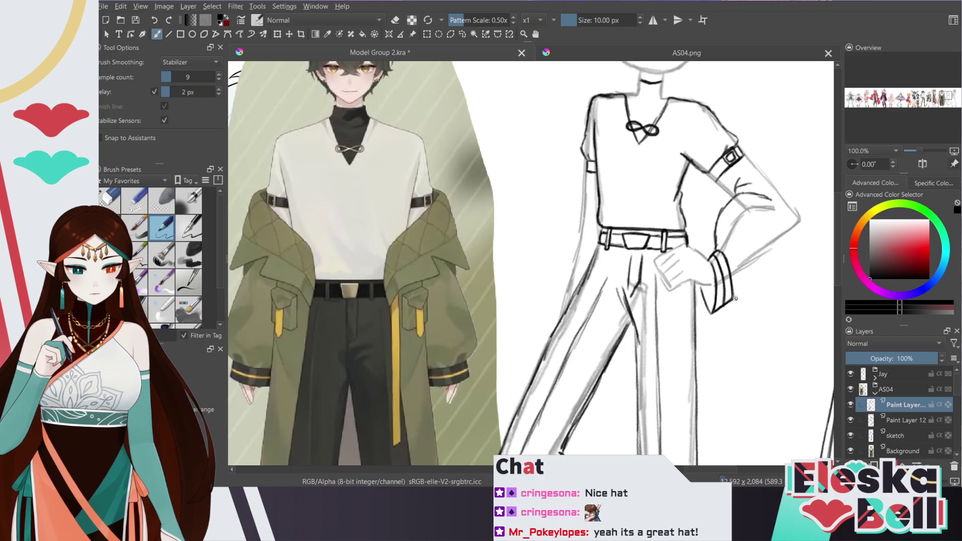
pyautogui.moveTo(734, 295); pyautogui.dragTo(761, 275)
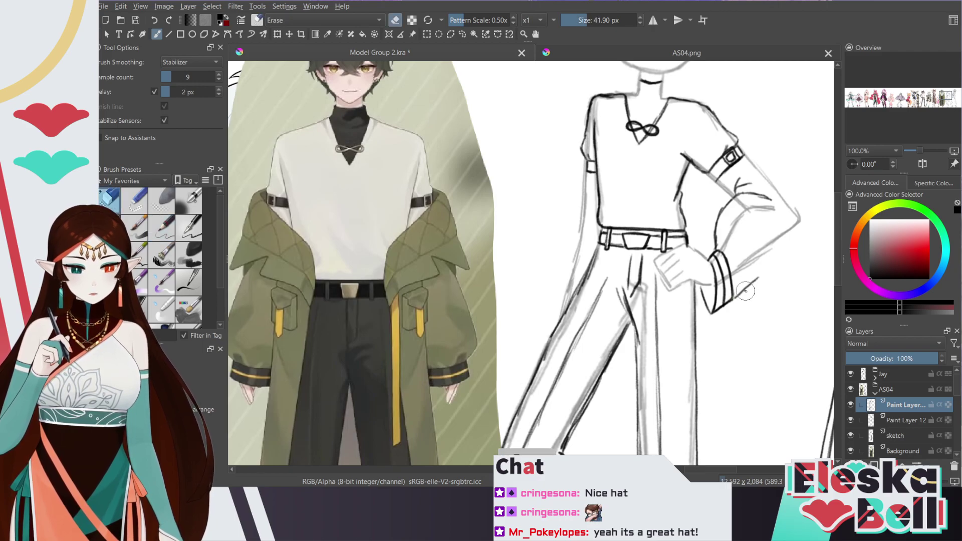
pyautogui.moveTo(733, 299)
pyautogui.mouseDown()
pyautogui.moveTo(759, 300)
pyautogui.moveTo(804, 226)
pyautogui.mouseUp()
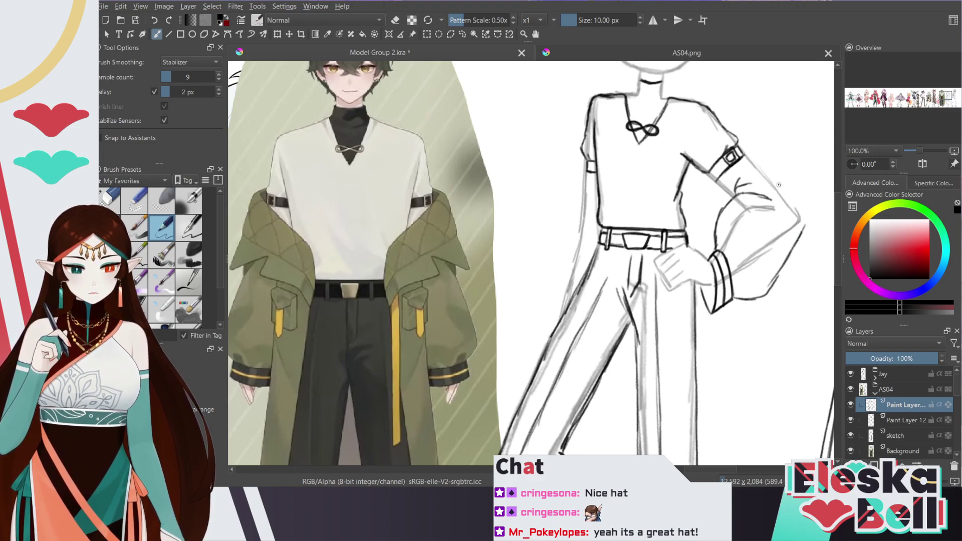
# Erase the stray stroke above the bent forearm and round the sleeve's outer edge around the elbow
pyautogui.press('e')
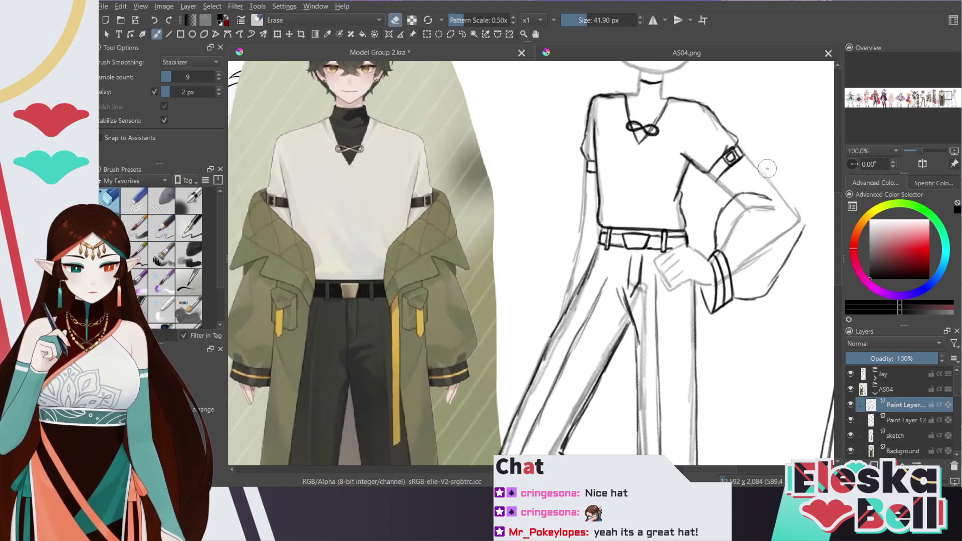
pyautogui.moveTo(791, 209); pyautogui.dragTo(802, 224)
pyautogui.press('e')
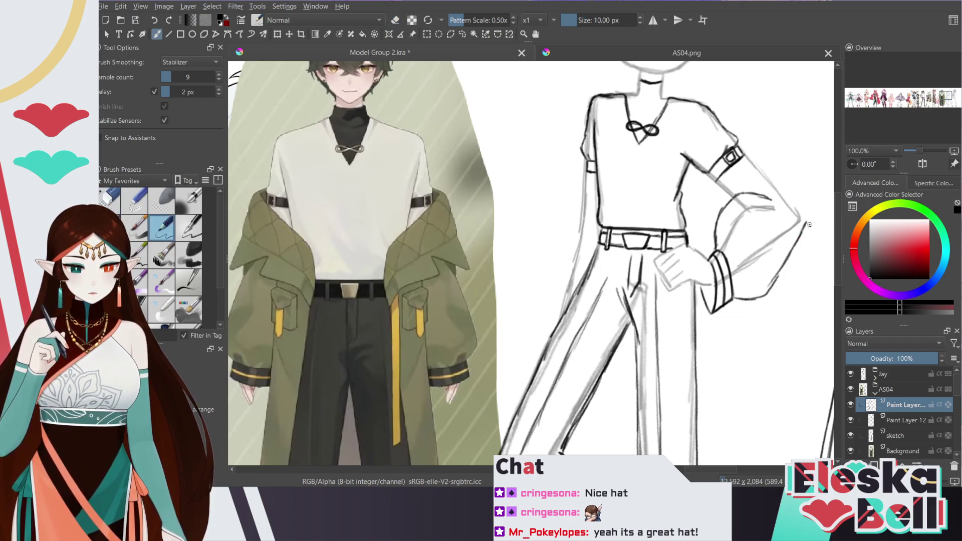
pyautogui.moveTo(805, 219); pyautogui.dragTo(801, 203)
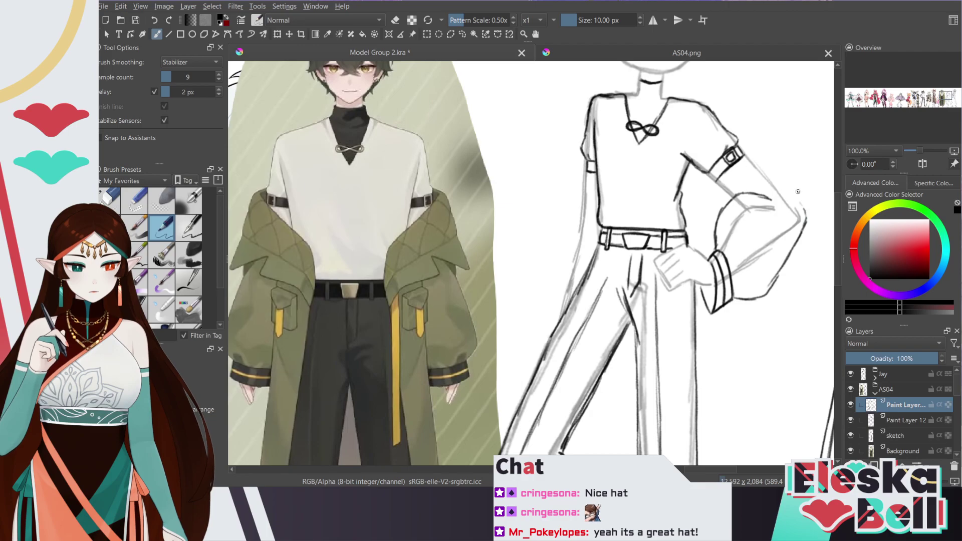
# Lower the opacity of Paint Layer 12, return to the new jacket layer and hide the sketch layer
pyautogui.click(893, 421)
pyautogui.moveTo(922, 359); pyautogui.dragTo(876, 359)
pyautogui.click(904, 402)
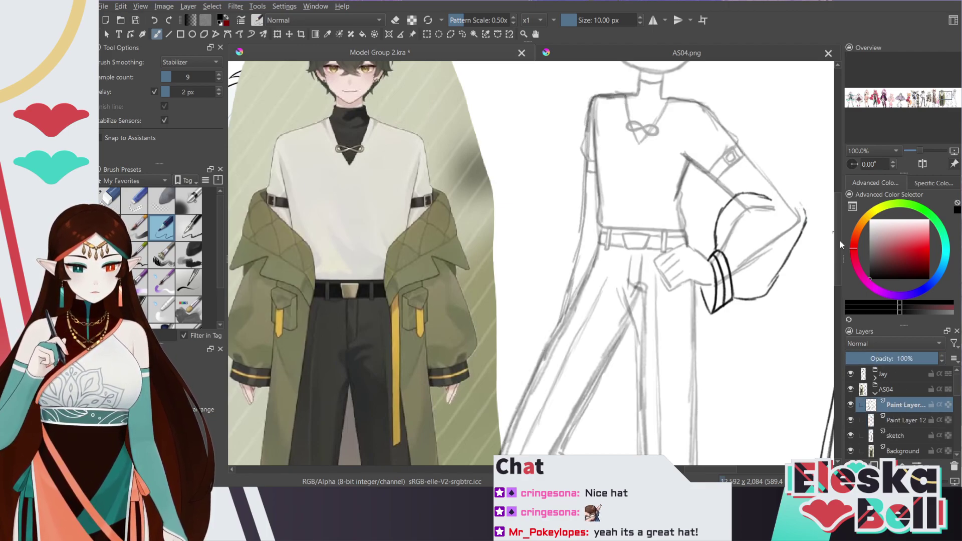
pyautogui.click(851, 435)
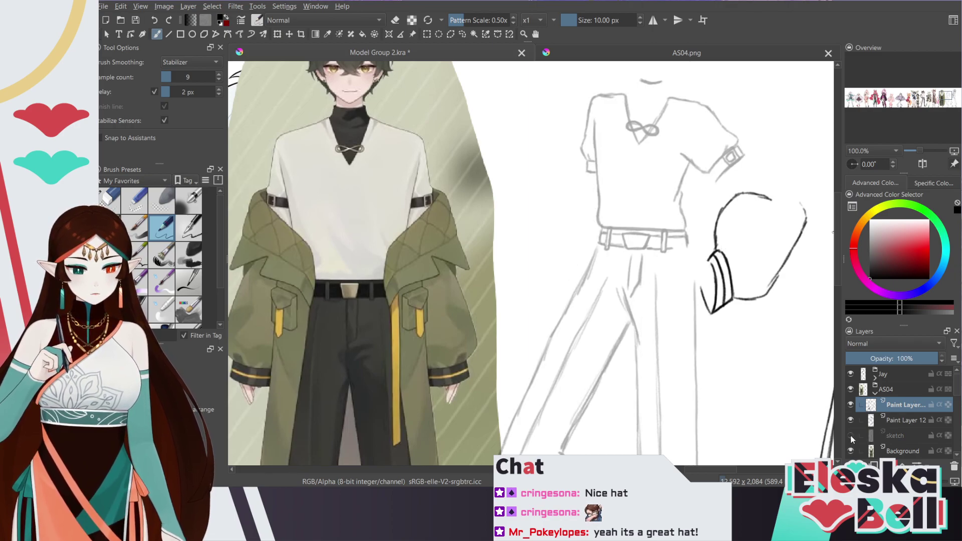
# Show the sketch layer and draw the slipped-down coat's inner collar edge from the armband to the waist, erasing the misplaced stroke
pyautogui.click(851, 435)
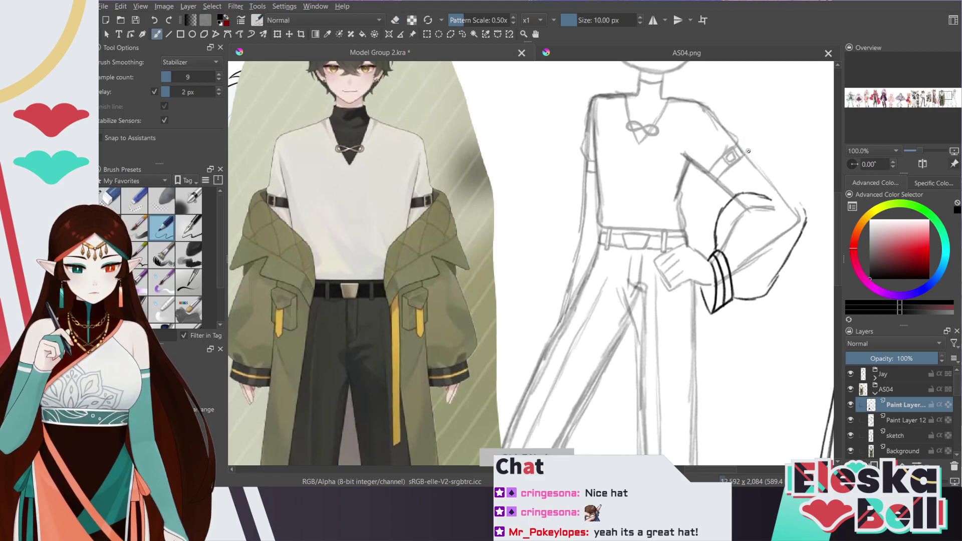
pyautogui.moveTo(748, 153)
pyautogui.mouseDown()
pyautogui.moveTo(730, 181)
pyautogui.moveTo(694, 206)
pyautogui.mouseUp()
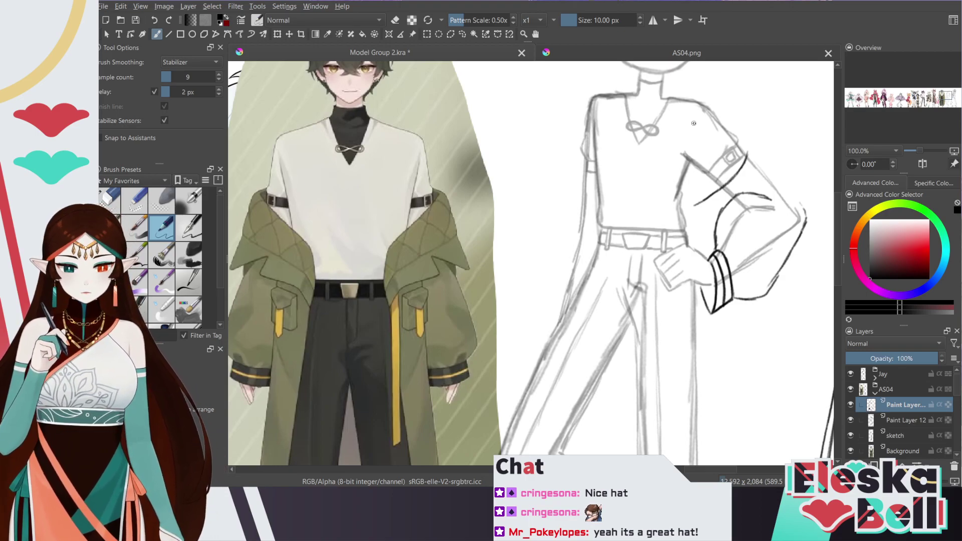
pyautogui.press('e')
pyautogui.moveTo(687, 211)
pyautogui.mouseDown()
pyautogui.moveTo(742, 165)
pyautogui.moveTo(678, 236)
pyautogui.moveTo(745, 155)
pyautogui.mouseUp()
pyautogui.press('/')
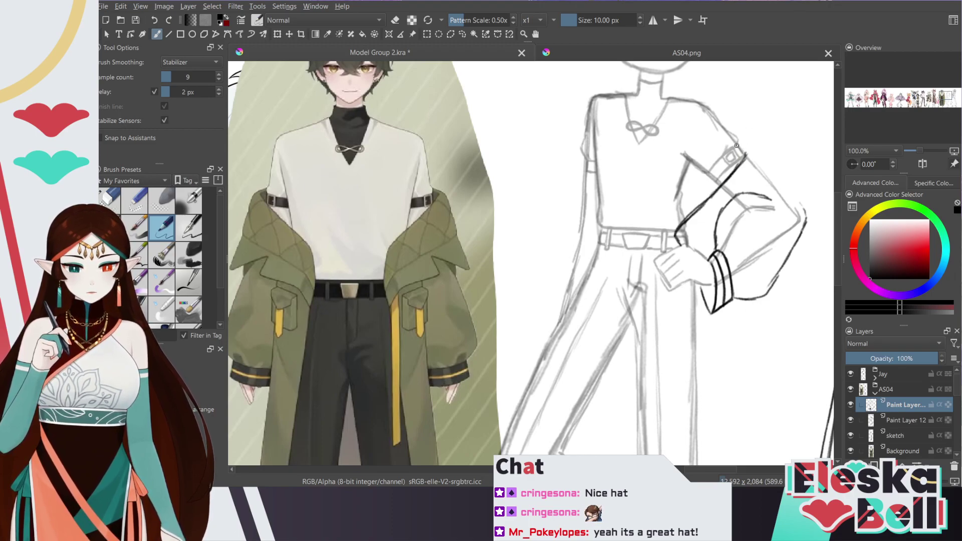
# Draw the collar's outer edge from the armband toward the elbow, erasing the uneven parts of the line
pyautogui.moveTo(737, 144); pyautogui.dragTo(796, 187)
pyautogui.press('e')
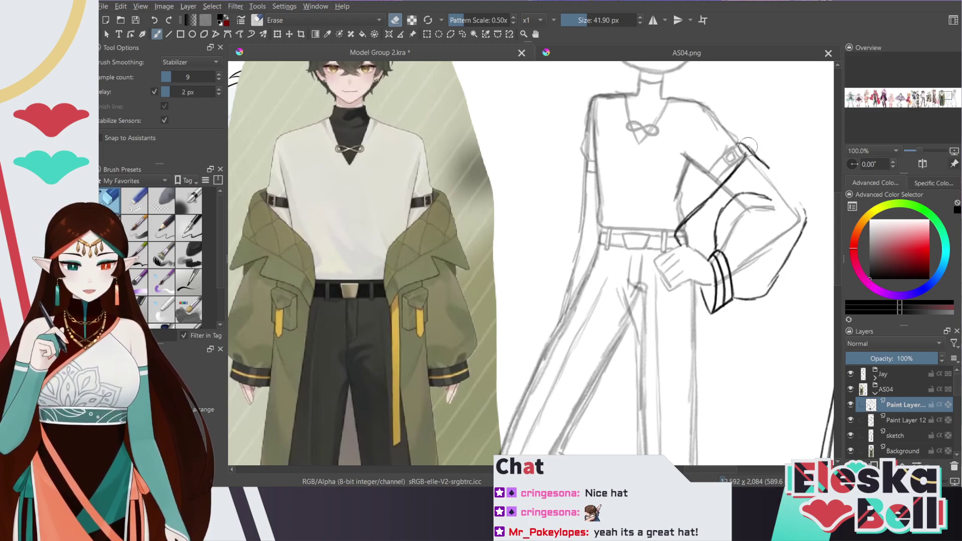
pyautogui.press('/')
pyautogui.moveTo(764, 166); pyautogui.dragTo(787, 181)
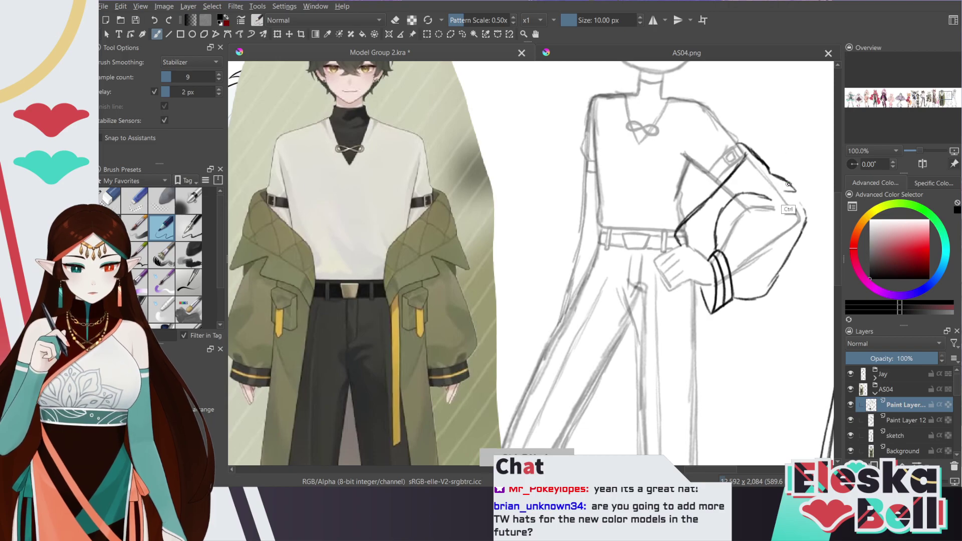
pyautogui.press('/')
pyautogui.moveTo(774, 178); pyautogui.dragTo(798, 187)
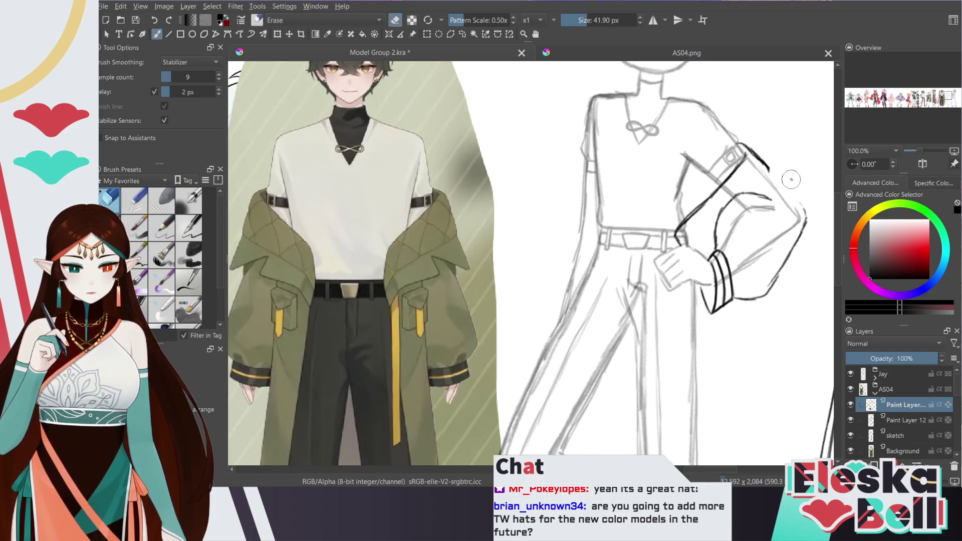
pyautogui.press('/')
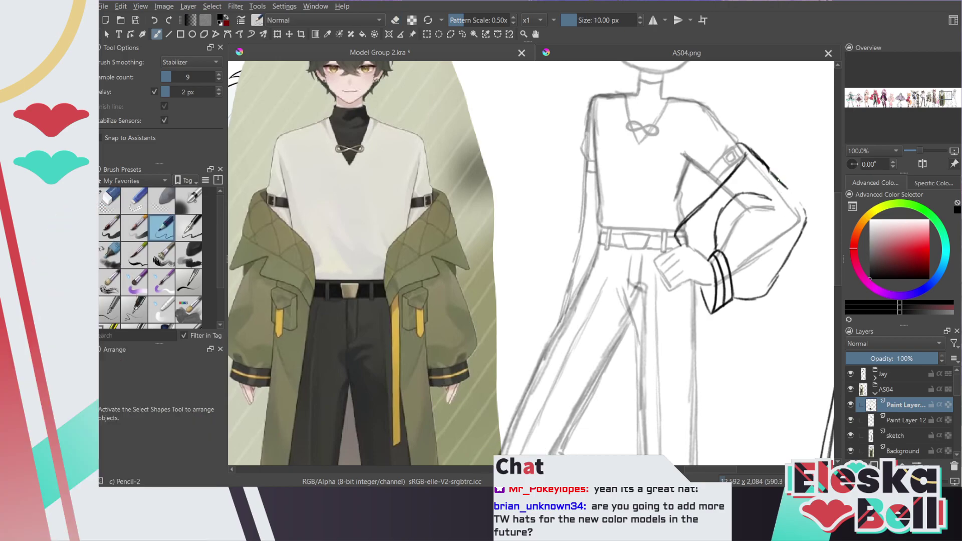
# Draw the collar's lower edge from the elbow back over the sleeve and down toward the cuff
pyautogui.moveTo(790, 196); pyautogui.dragTo(750, 188)
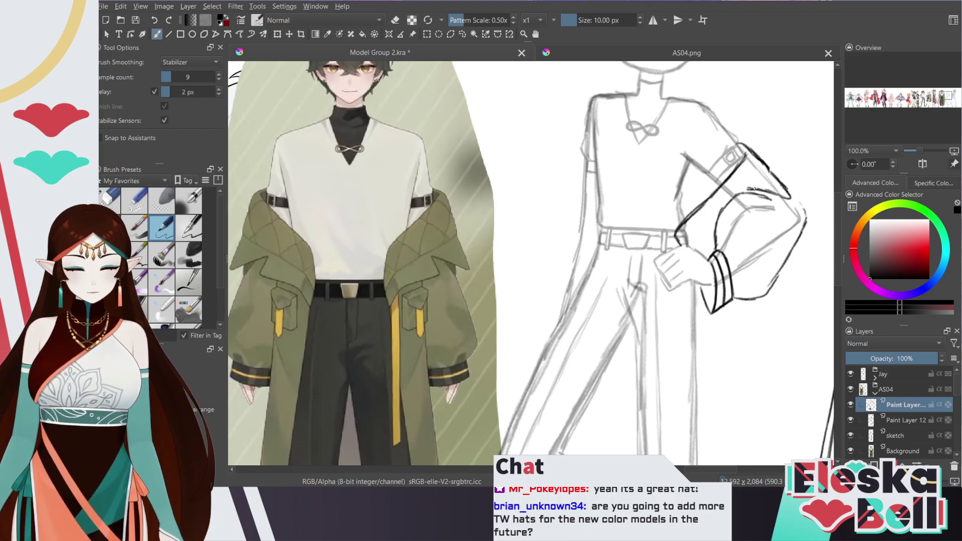
pyautogui.moveTo(747, 189)
pyautogui.mouseDown()
pyautogui.moveTo(788, 197)
pyautogui.moveTo(770, 181)
pyautogui.moveTo(743, 186)
pyautogui.moveTo(791, 195)
pyautogui.moveTo(745, 190)
pyautogui.moveTo(785, 200)
pyautogui.moveTo(735, 199)
pyautogui.mouseUp()
pyautogui.press('e')
pyautogui.press('e')
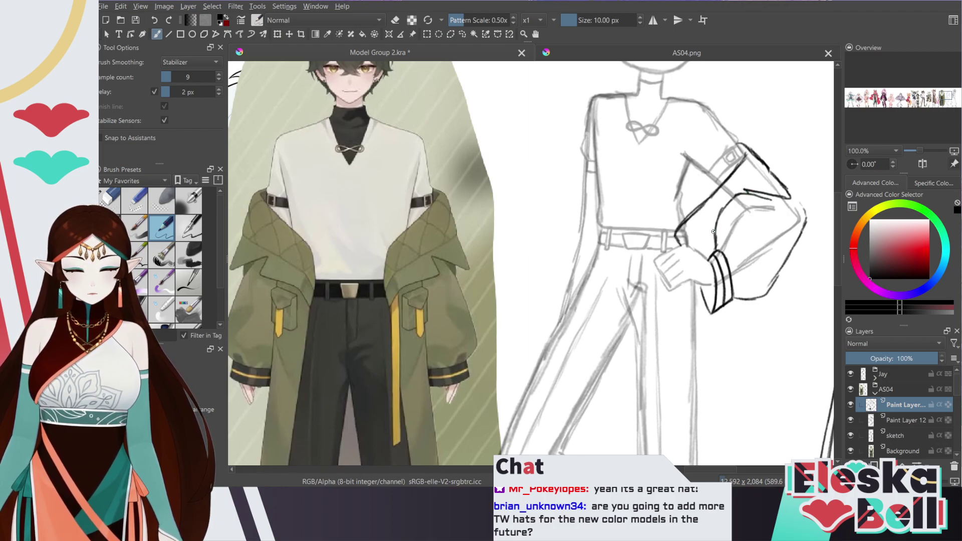
pyautogui.moveTo(703, 255); pyautogui.dragTo(712, 242)
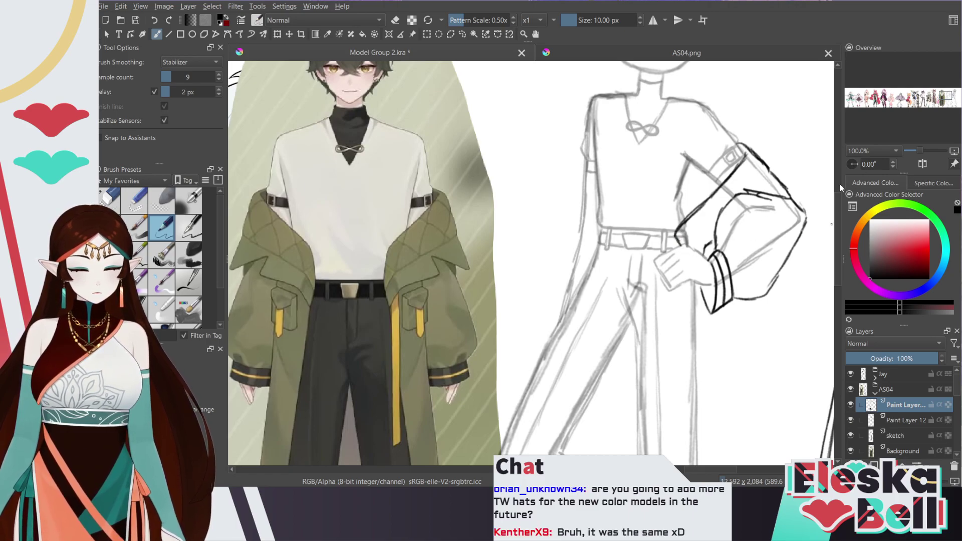
# Draw the front edge of the hanging coat panel from below the hand down past the knee, with a slanted hem line
pyautogui.scroll(-3, 837, 209)
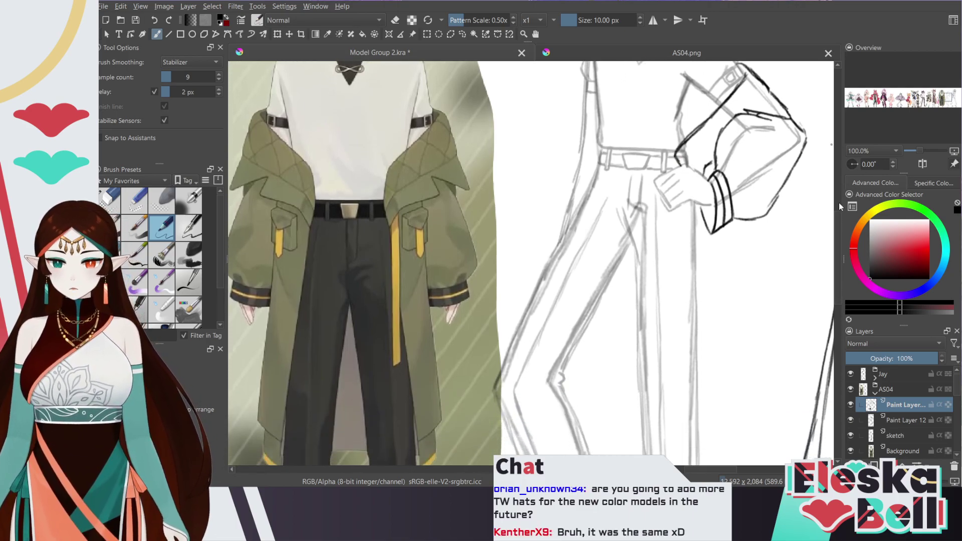
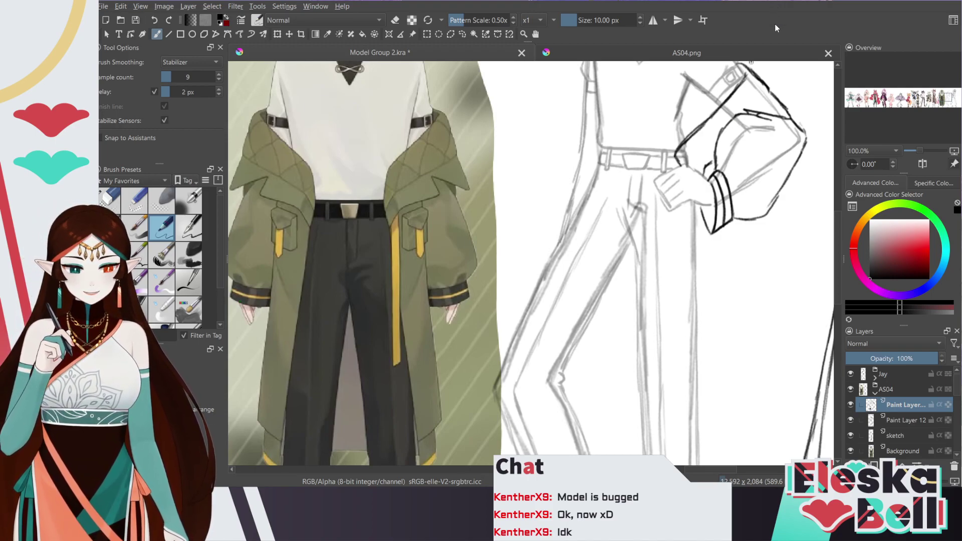
pyautogui.press('e')
pyautogui.press('e')
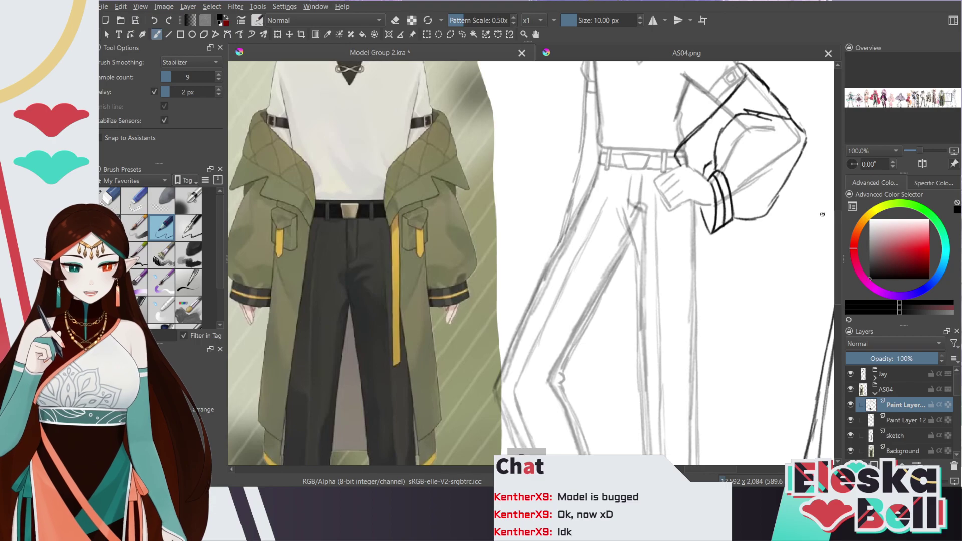
pyautogui.scroll(-2, 835, 234)
pyautogui.scroll(-1, 835, 230)
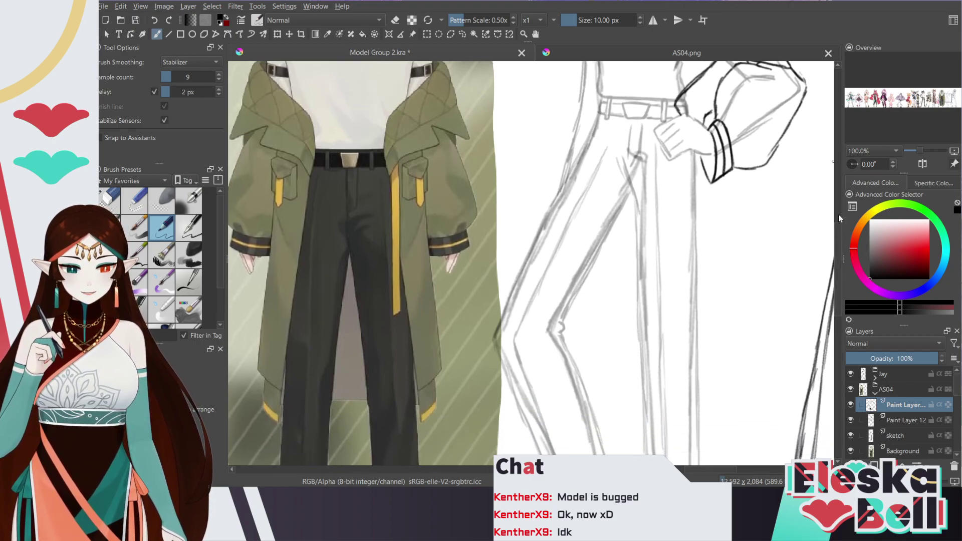
pyautogui.scroll(1, 836, 229)
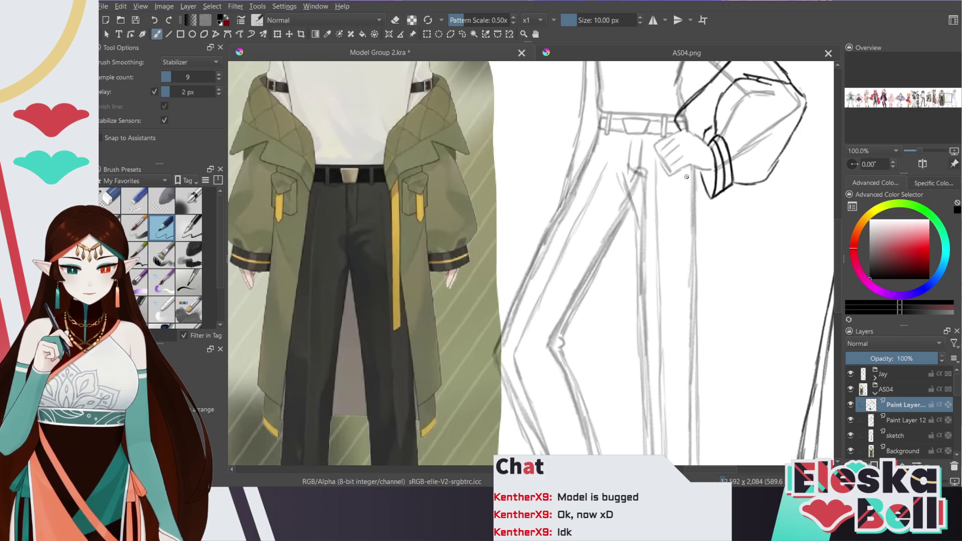
pyautogui.moveTo(684, 175); pyautogui.dragTo(692, 303)
pyautogui.moveTo(685, 244); pyautogui.dragTo(703, 420)
pyautogui.hotkey('ctrl', '-')
pyautogui.hotkey('ctrl', '+')
pyautogui.moveTo(837, 251); pyautogui.dragTo(836, 291)
pyautogui.moveTo(706, 227)
pyautogui.mouseDown()
pyautogui.moveTo(701, 203)
pyautogui.moveTo(707, 239)
pyautogui.moveTo(703, 213)
pyautogui.moveTo(707, 237)
pyautogui.moveTo(722, 232)
pyautogui.moveTo(711, 240)
pyautogui.moveTo(752, 204)
pyautogui.moveTo(714, 238)
pyautogui.mouseUp()
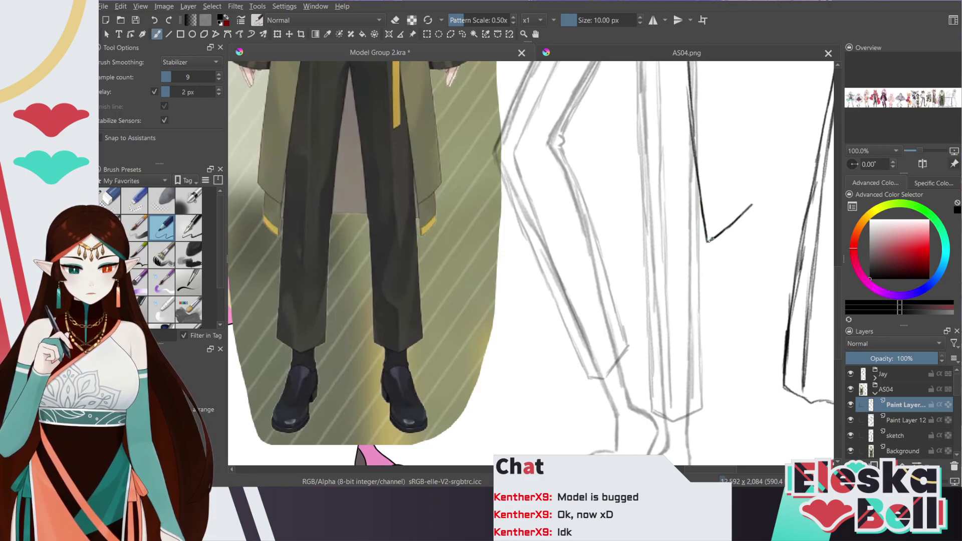
# Draw the outer edge of the coat panel from the sleeve cuff down to the slanted hem
pyautogui.scroll(3, 839, 269)
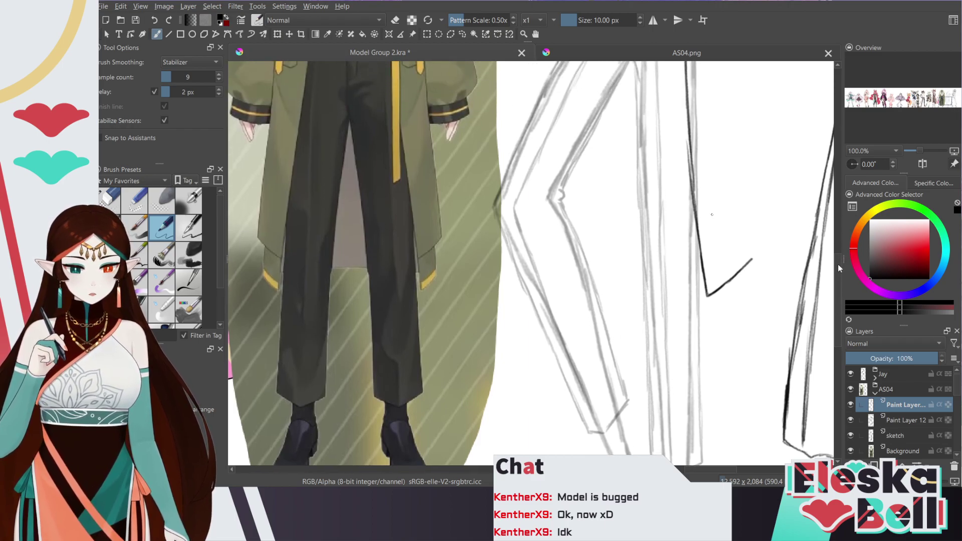
pyautogui.scroll(8, 839, 254)
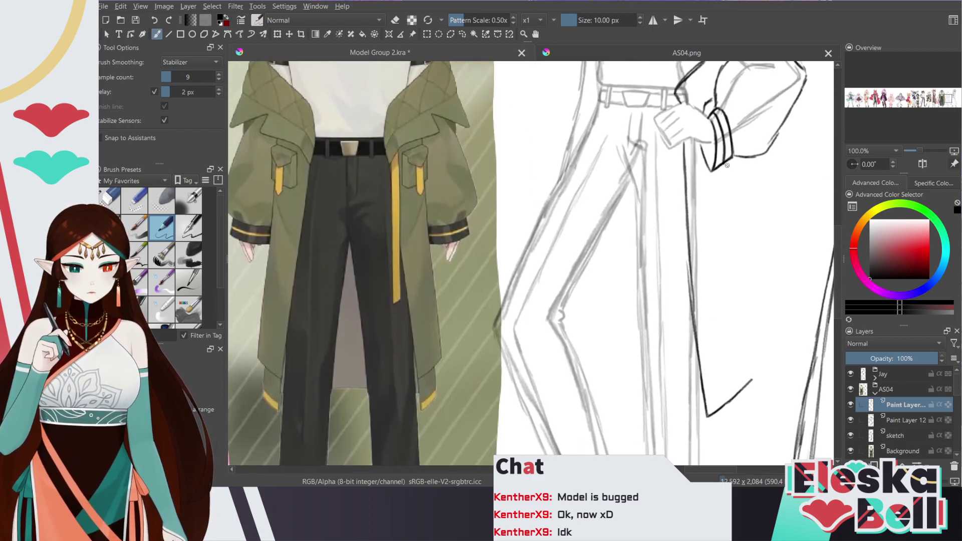
pyautogui.moveTo(733, 200)
pyautogui.mouseDown()
pyautogui.moveTo(727, 161)
pyautogui.moveTo(751, 321)
pyautogui.mouseUp()
pyautogui.moveTo(743, 269)
pyautogui.mouseDown()
pyautogui.moveTo(756, 373)
pyautogui.moveTo(748, 408)
pyautogui.mouseUp()
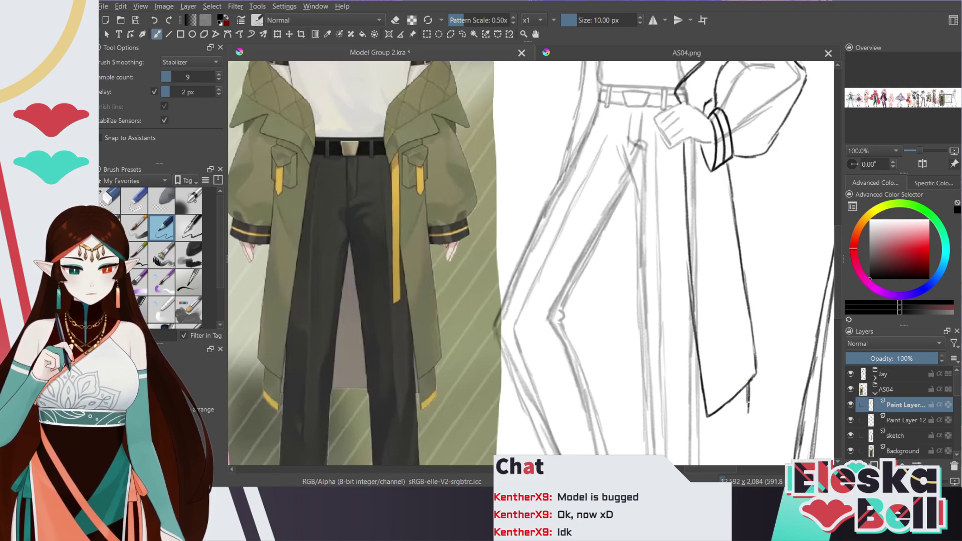
# Undo the stray stroke below the hem and draw a striped trim band under the coat panel's slanted edge
pyautogui.hotkey('ctrl', 'z')
pyautogui.hotkey('ctrl', 'z')
pyautogui.hotkey('ctrl', 'z')
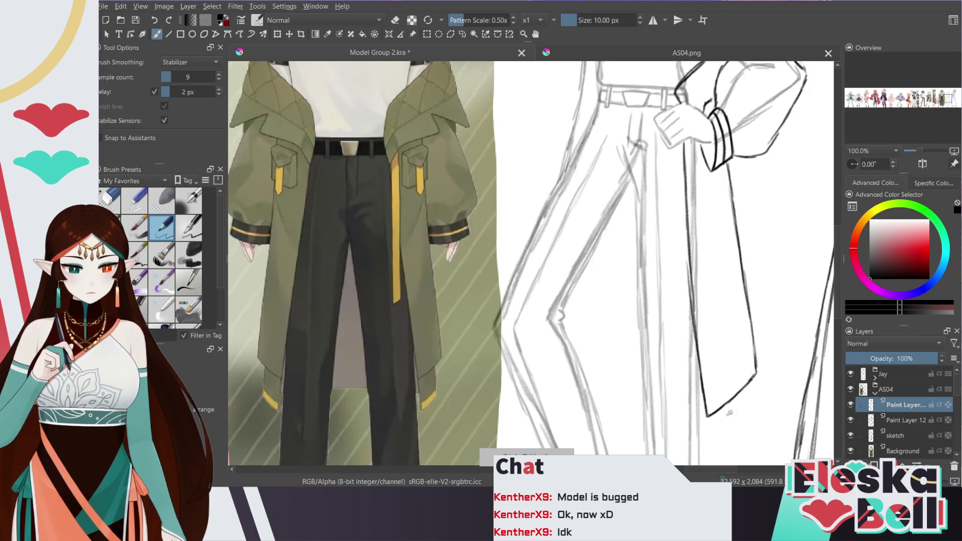
pyautogui.moveTo(706, 408)
pyautogui.mouseDown()
pyautogui.moveTo(710, 453)
pyautogui.moveTo(751, 418)
pyautogui.moveTo(751, 381)
pyautogui.moveTo(755, 411)
pyautogui.moveTo(713, 439)
pyautogui.moveTo(751, 406)
pyautogui.moveTo(714, 438)
pyautogui.moveTo(725, 445)
pyautogui.moveTo(757, 412)
pyautogui.mouseUp()
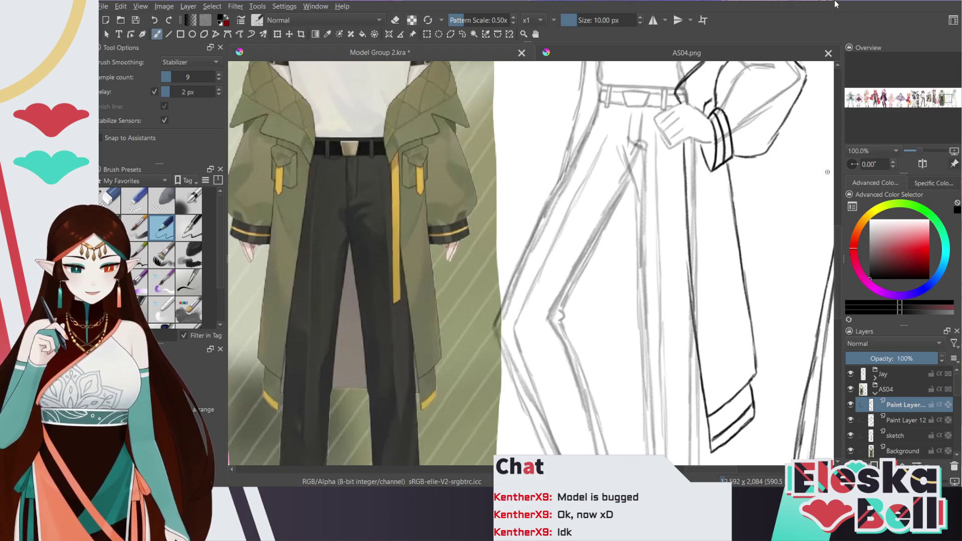
# Check which lines belong to Paint Layer 12 by toggling its visibility, and return to Paint Layer 13
pyautogui.scroll(3, 838, 242)
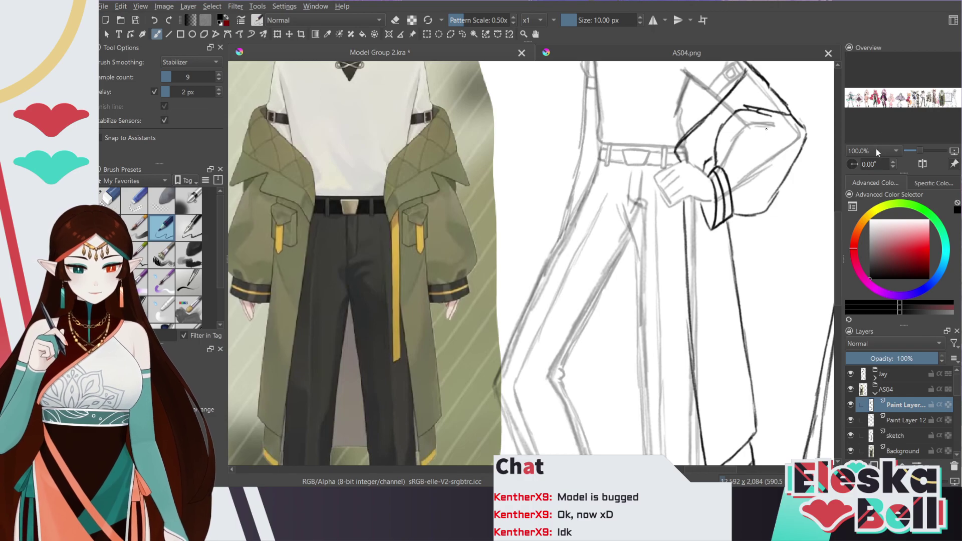
pyautogui.scroll(3, 838, 233)
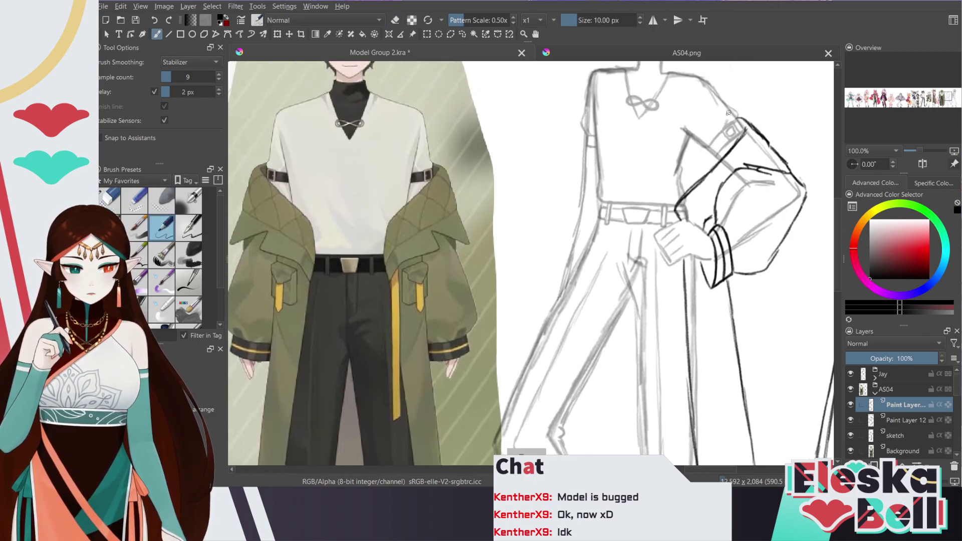
pyautogui.scroll(4, 838, 207)
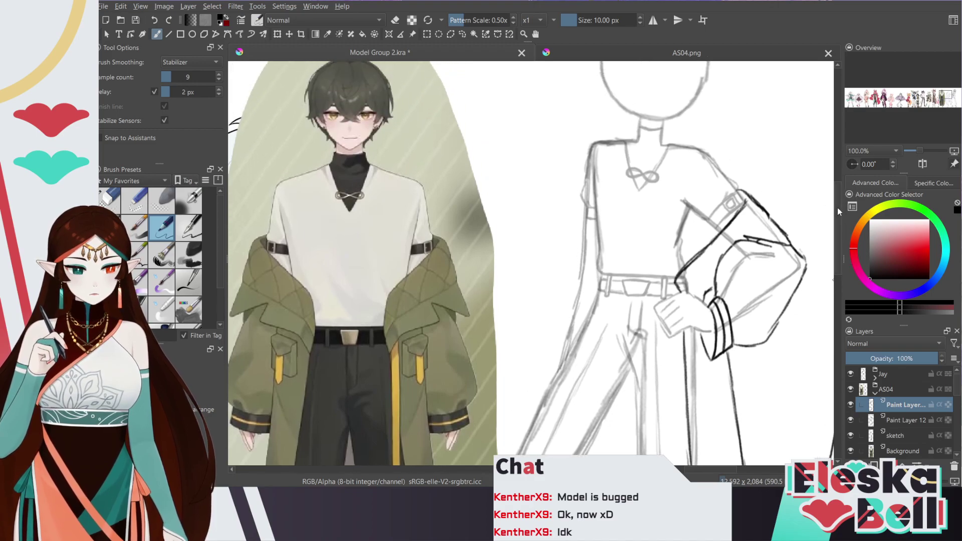
pyautogui.click(851, 420)
pyautogui.click(851, 420)
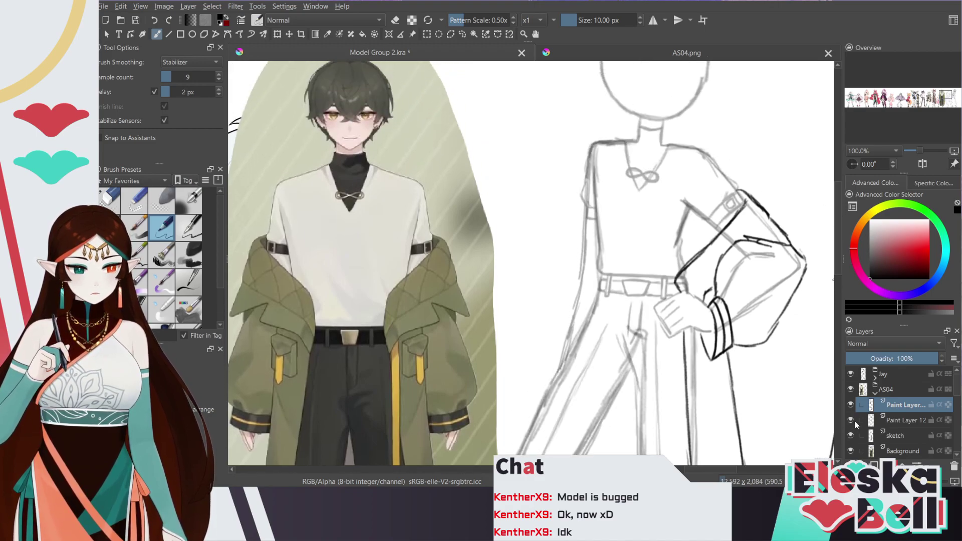
pyautogui.click(901, 420)
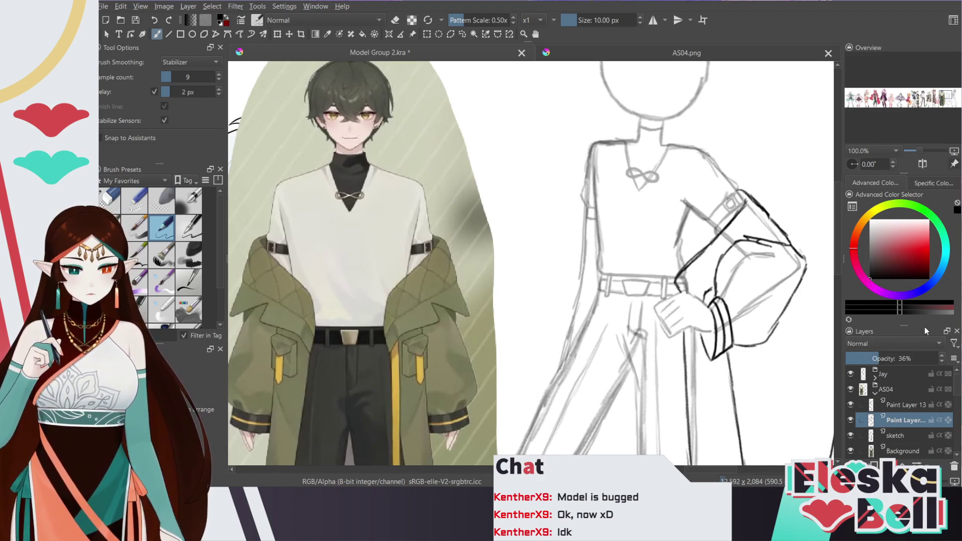
pyautogui.press('pageup')
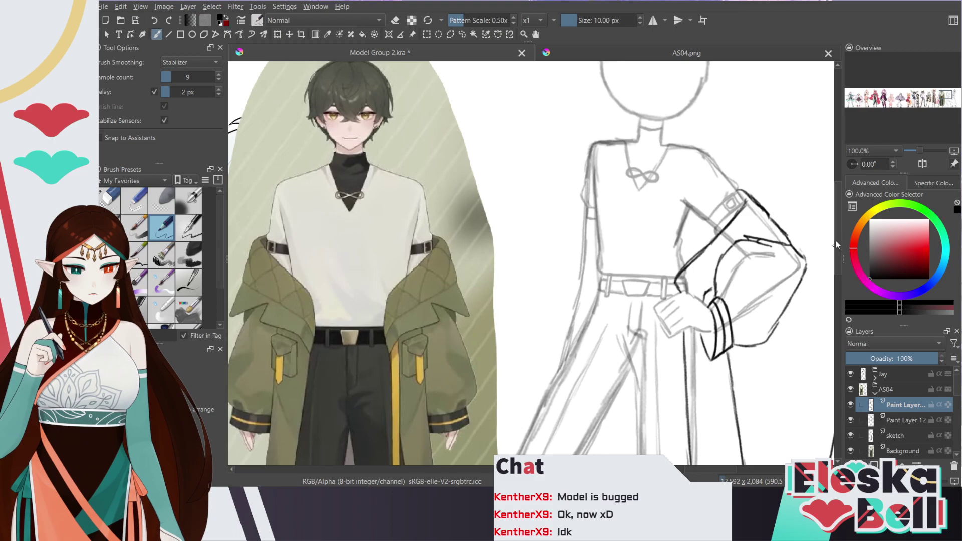
# Draw the long narrow strap with a slanted end hanging below the hand, beside the coat's front edge
pyautogui.scroll(-5, 835, 242)
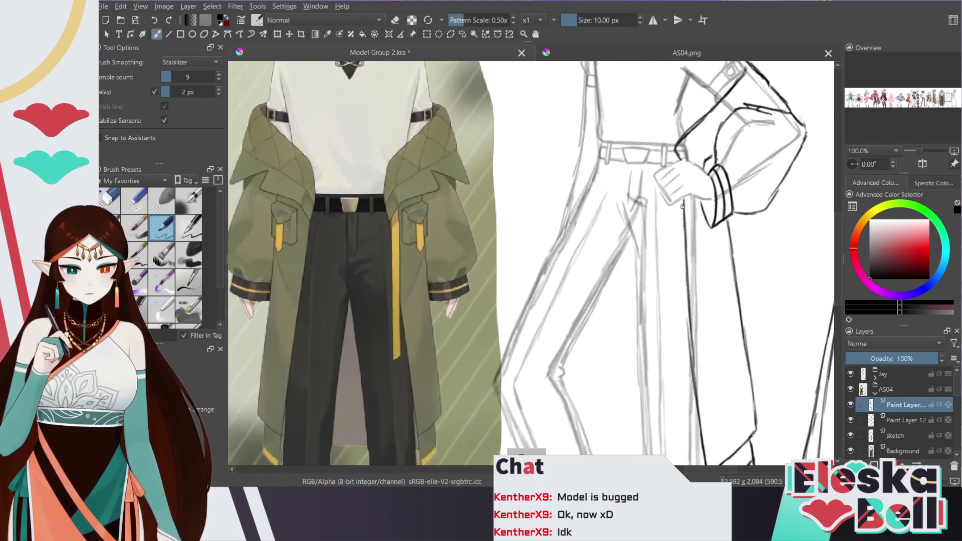
pyautogui.moveTo(680, 201); pyautogui.dragTo(678, 357)
pyautogui.moveTo(680, 293)
pyautogui.mouseDown()
pyautogui.moveTo(678, 357)
pyautogui.moveTo(679, 314)
pyautogui.mouseUp()
pyautogui.moveTo(678, 357)
pyautogui.mouseDown()
pyautogui.moveTo(690, 349)
pyautogui.moveTo(686, 257)
pyautogui.moveTo(691, 336)
pyautogui.mouseUp()
pyautogui.press('e')
pyautogui.press('e')
pyautogui.moveTo(689, 201); pyautogui.dragTo(690, 239)
pyautogui.moveTo(691, 199); pyautogui.dragTo(692, 305)
pyautogui.moveTo(693, 252); pyautogui.dragTo(694, 323)
pyautogui.moveTo(693, 279)
pyautogui.mouseDown()
pyautogui.moveTo(693, 347)
pyautogui.moveTo(685, 198)
pyautogui.moveTo(693, 351)
pyautogui.moveTo(677, 358)
pyautogui.moveTo(680, 196)
pyautogui.mouseUp()
pyautogui.press('e')
pyautogui.press('/')
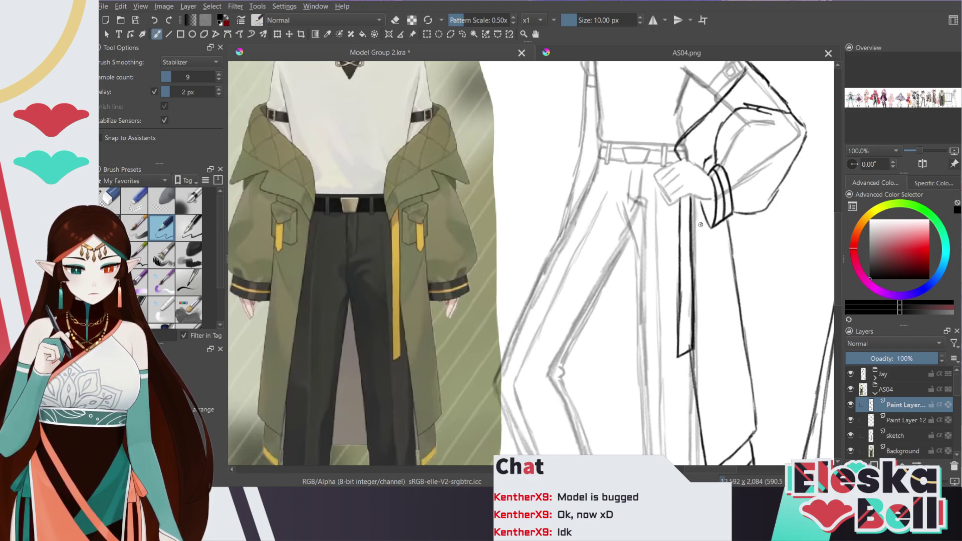
# Draw the pocket outline on the coat panel just below the sleeve cuff, erasing the overlapping lines
pyautogui.moveTo(700, 226)
pyautogui.mouseDown()
pyautogui.moveTo(704, 259)
pyautogui.moveTo(734, 246)
pyautogui.mouseUp()
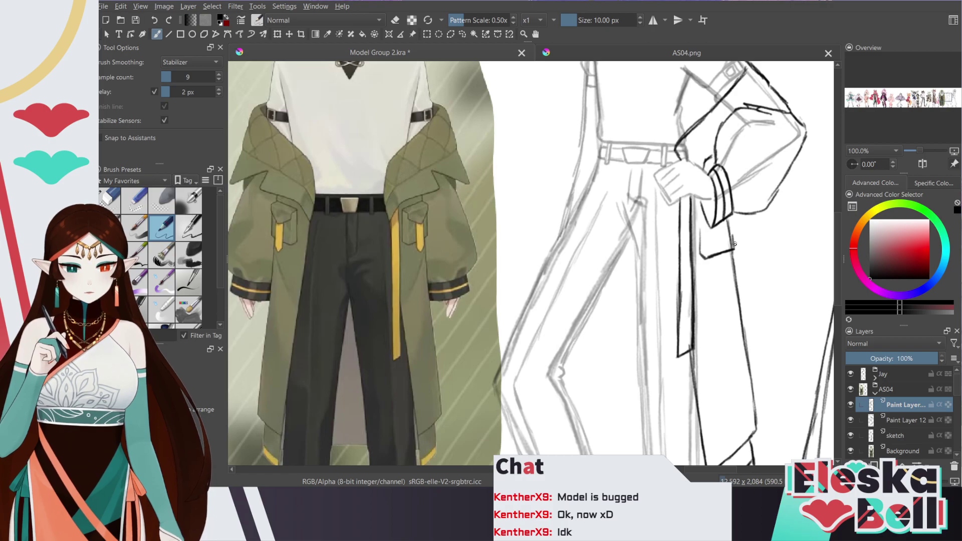
pyautogui.moveTo(733, 247); pyautogui.dragTo(731, 233)
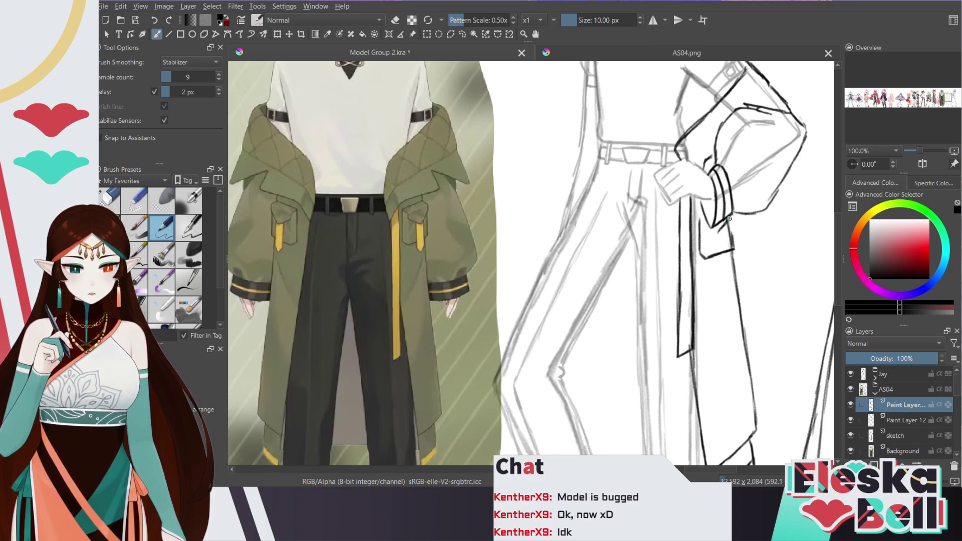
pyautogui.press('e')
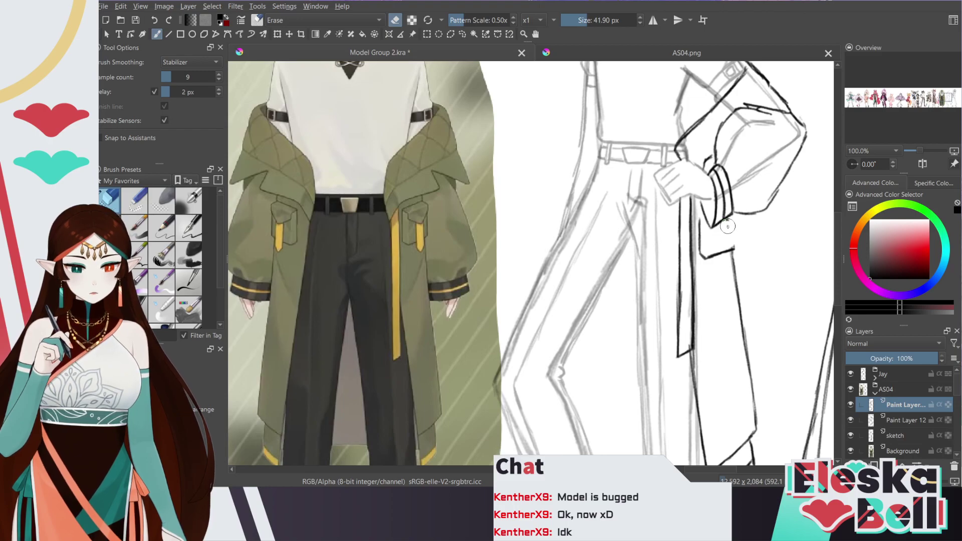
pyautogui.press('e')
# Add the flap and pointed strap tab to the coat pocket, erasing the pocket line that crosses the tab
pyautogui.moveTo(715, 227); pyautogui.dragTo(726, 218)
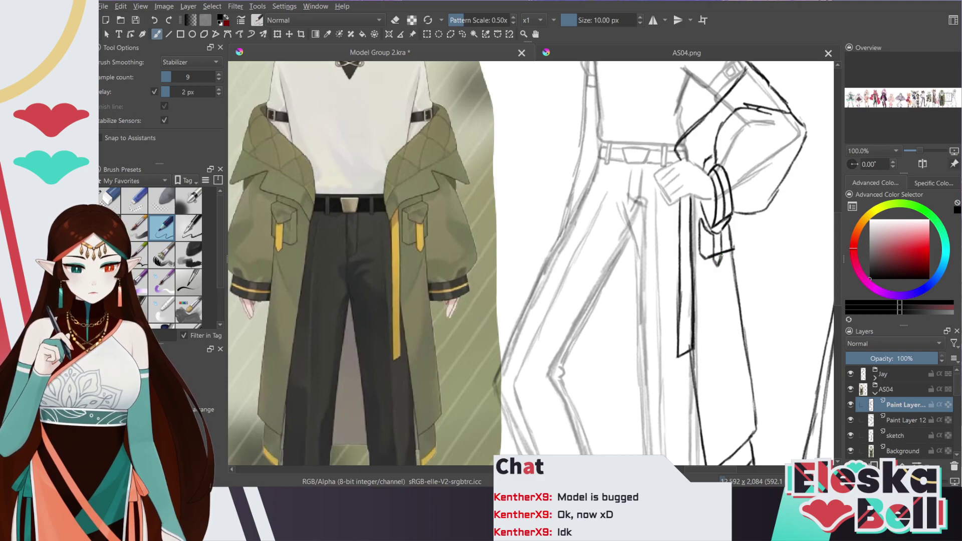
pyautogui.press('/')
pyautogui.moveTo(718, 255); pyautogui.dragTo(719, 241)
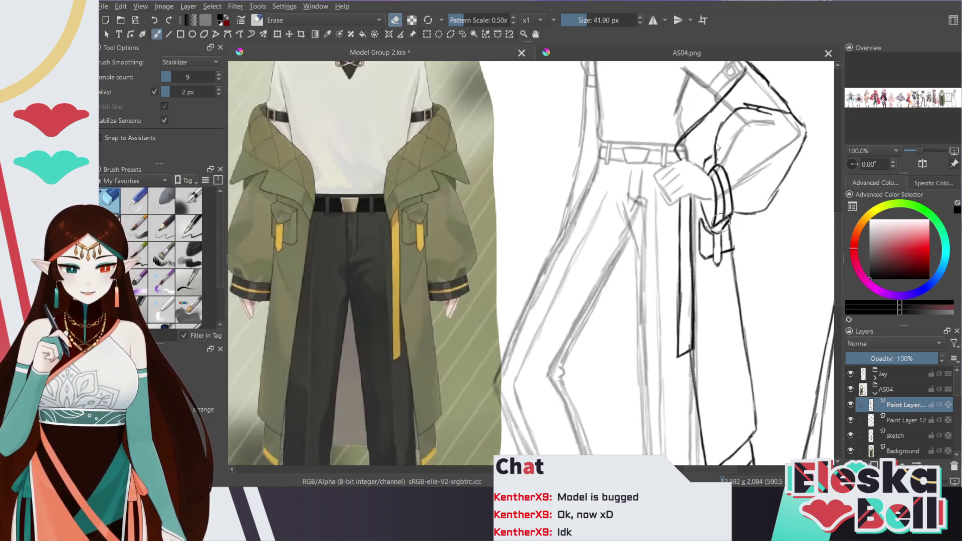
pyautogui.press('/')
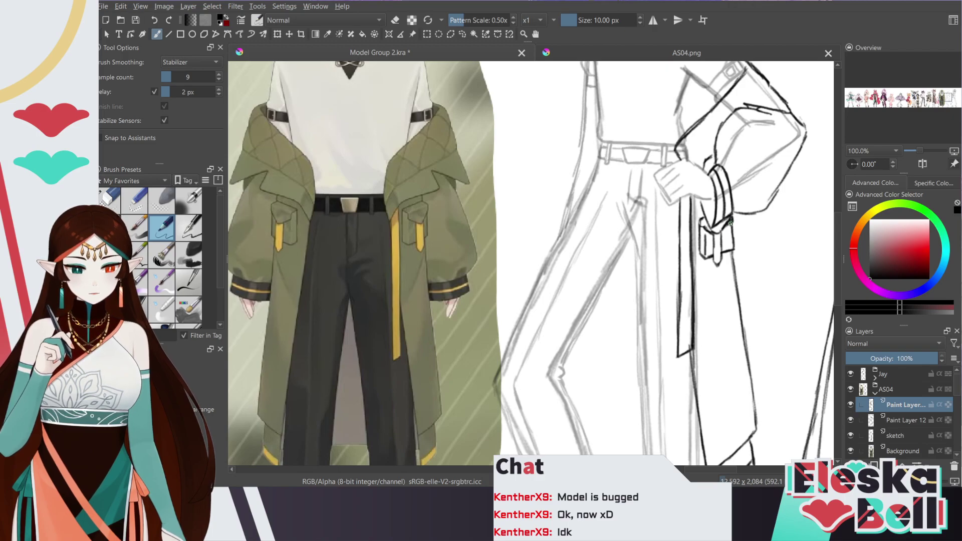
# Erase the flap and strap tab of the coat pocket below the cuff and redraw them with a narrower pointed tab
pyautogui.press('e')
pyautogui.moveTo(717, 243)
pyautogui.mouseDown()
pyautogui.moveTo(711, 266)
pyautogui.moveTo(722, 236)
pyautogui.mouseUp()
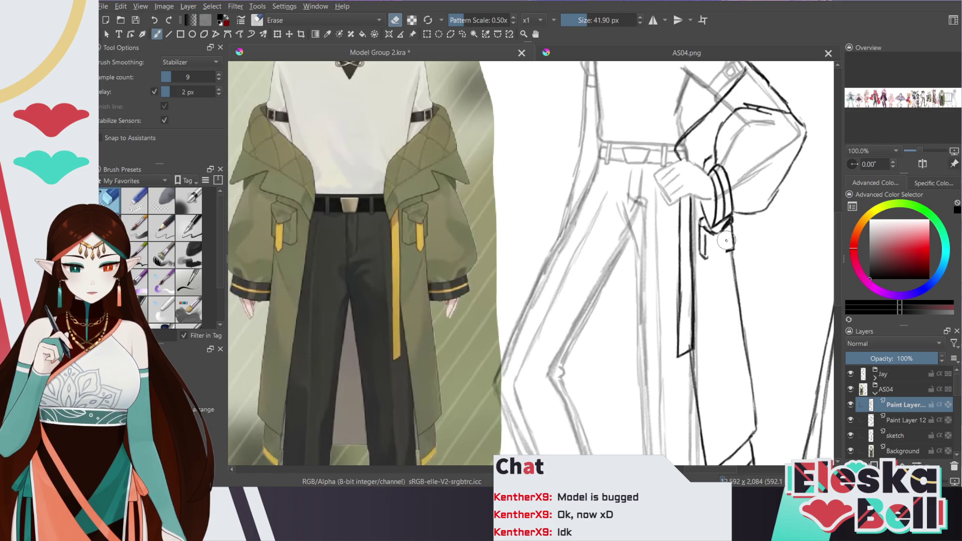
pyautogui.press('/')
pyautogui.press('e')
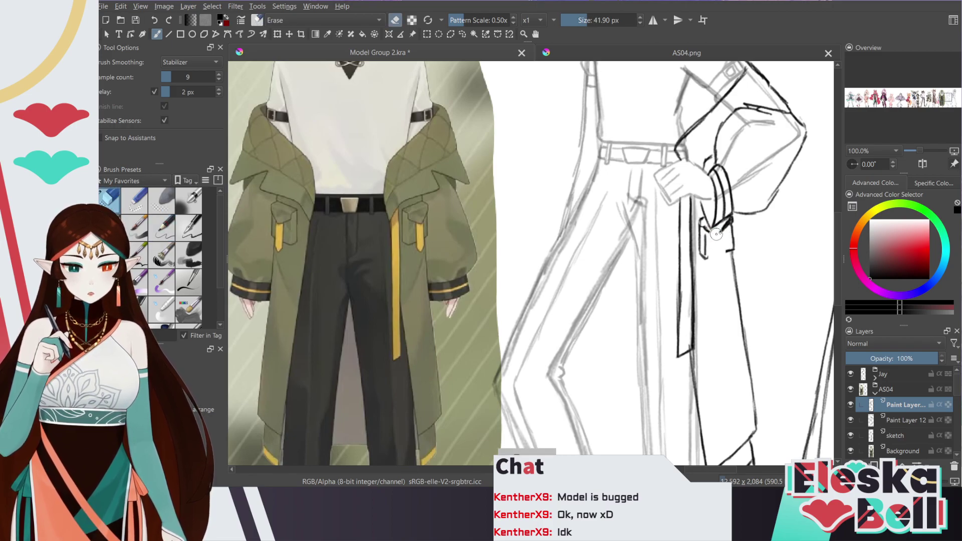
pyautogui.press('e')
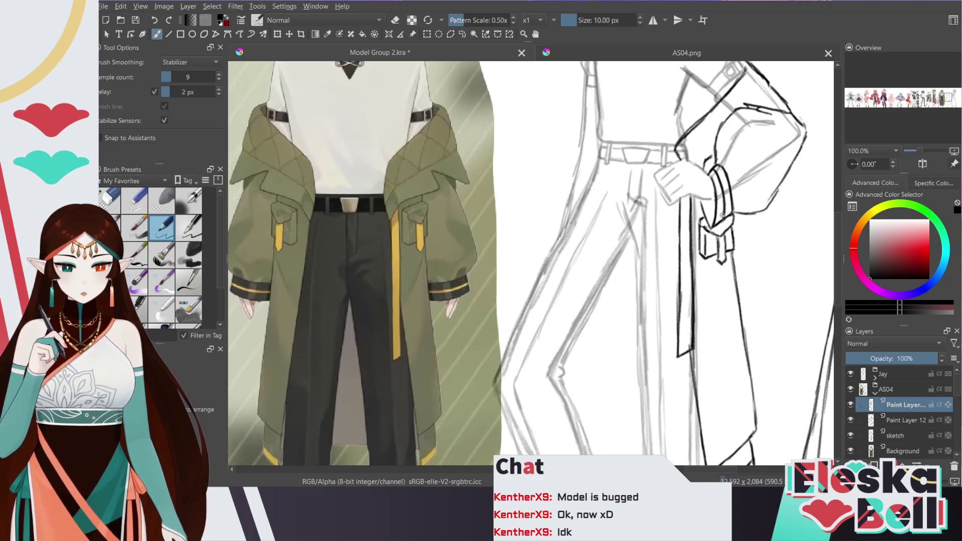
# Erase stray lines along the coat's outer shoulder edge above the bent elbow and redraw the collar flap there
pyautogui.moveTo(838, 236); pyautogui.dragTo(838, 218)
pyautogui.press('e')
pyautogui.press('e')
pyautogui.press('e')
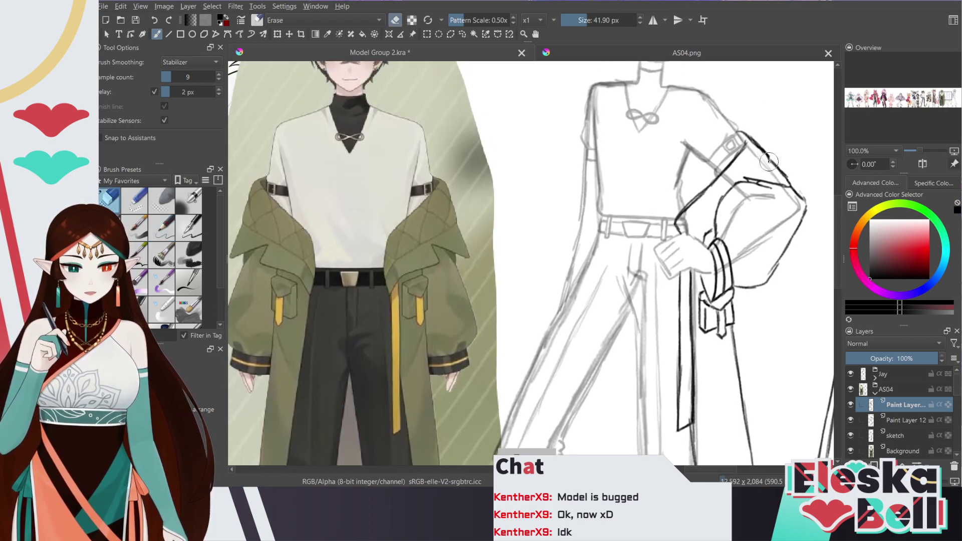
pyautogui.moveTo(745, 176)
pyautogui.mouseDown()
pyautogui.moveTo(769, 180)
pyautogui.moveTo(756, 184)
pyautogui.moveTo(767, 162)
pyautogui.moveTo(752, 180)
pyautogui.mouseUp()
pyautogui.press('/')
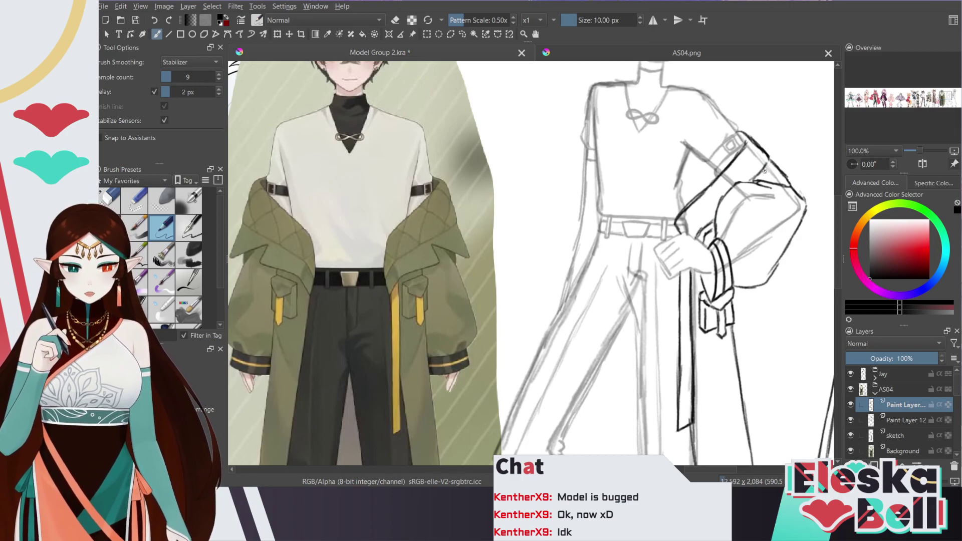
# Draw the collar's lower fold near the waist and the first curved quilting lines across the collar on the bent-arm side
pyautogui.moveTo(678, 223); pyautogui.dragTo(698, 224)
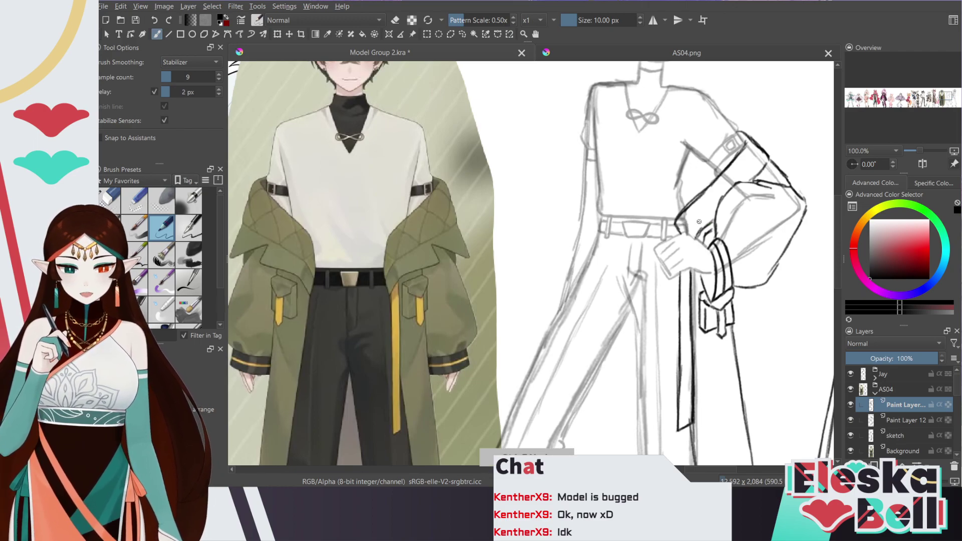
pyautogui.moveTo(678, 223)
pyautogui.mouseDown()
pyautogui.moveTo(675, 217)
pyautogui.moveTo(704, 227)
pyautogui.moveTo(705, 191)
pyautogui.mouseUp()
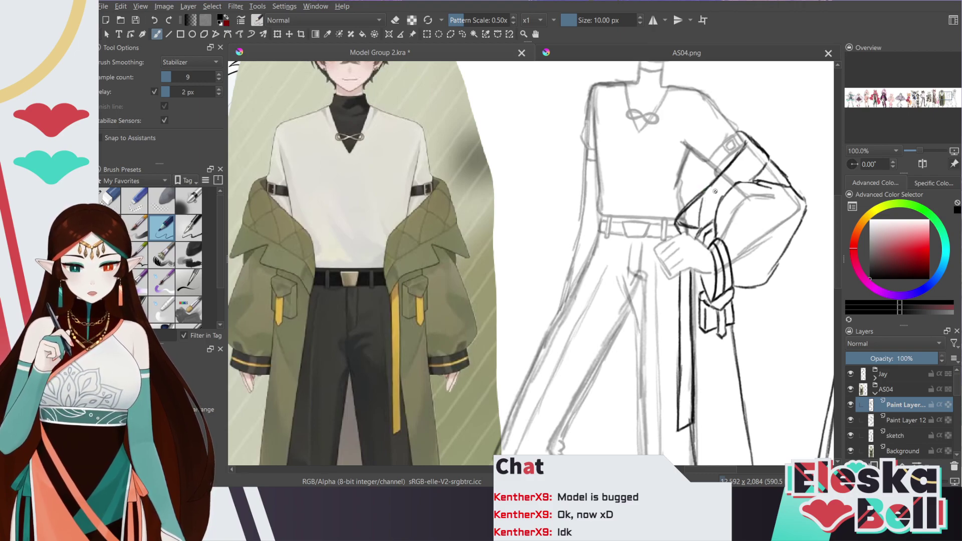
pyautogui.moveTo(702, 196)
pyautogui.mouseDown()
pyautogui.moveTo(728, 198)
pyautogui.moveTo(737, 158)
pyautogui.moveTo(768, 158)
pyautogui.mouseUp()
pyautogui.hotkey('ctrl', 'z')
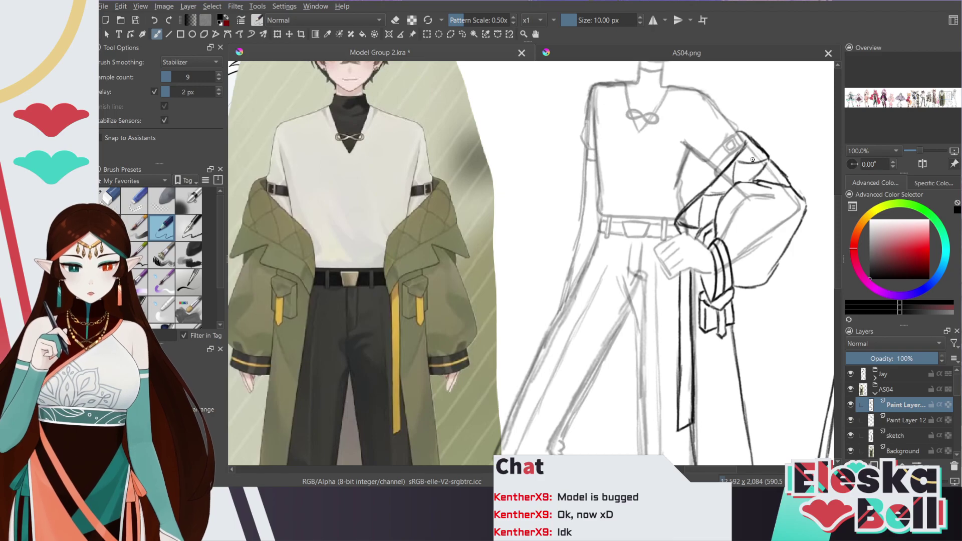
pyautogui.moveTo(758, 174); pyautogui.dragTo(748, 141)
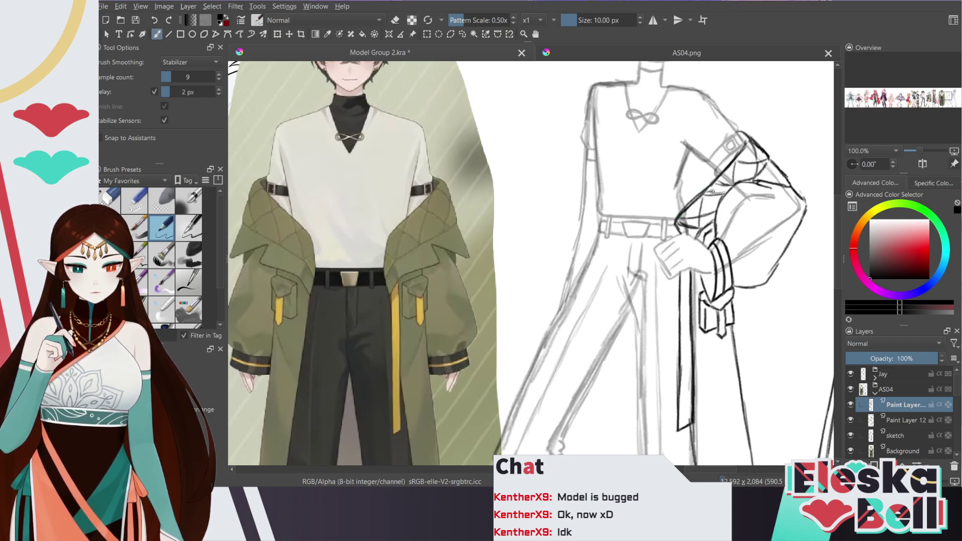
# Erase the overlapping quilting lines on the bent-arm collar and redraw the curved seam down to its lower fold
pyautogui.press('e')
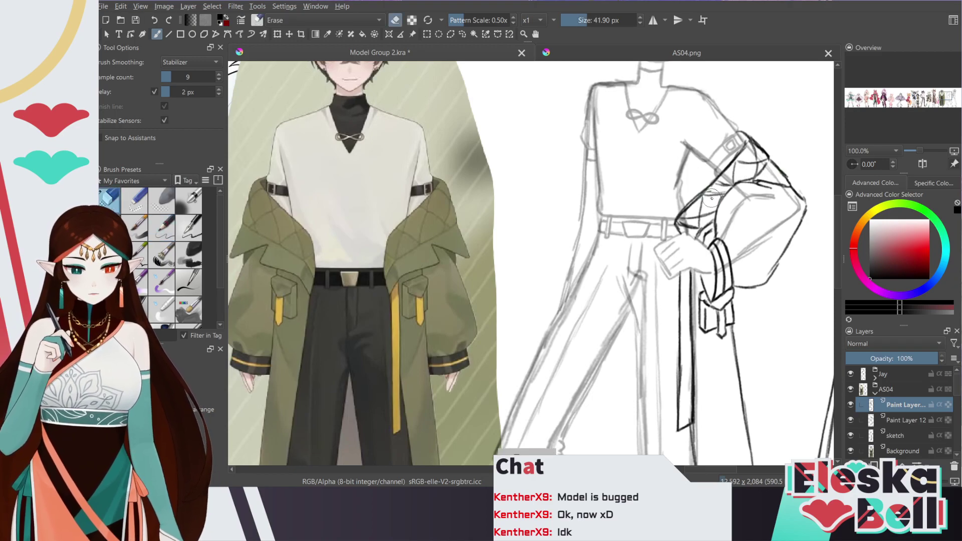
pyautogui.moveTo(730, 179); pyautogui.dragTo(746, 160)
pyautogui.press('e')
pyautogui.press('e')
pyautogui.moveTo(703, 203)
pyautogui.mouseDown()
pyautogui.moveTo(706, 213)
pyautogui.moveTo(689, 217)
pyautogui.mouseUp()
pyautogui.press('e')
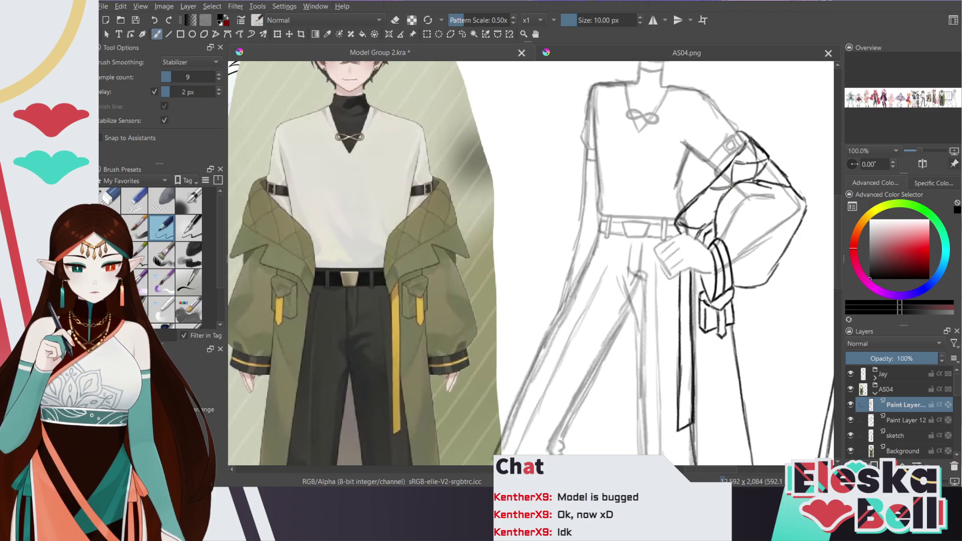
pyautogui.moveTo(709, 192)
pyautogui.mouseDown()
pyautogui.moveTo(709, 222)
pyautogui.moveTo(707, 196)
pyautogui.moveTo(684, 211)
pyautogui.moveTo(720, 208)
pyautogui.moveTo(687, 209)
pyautogui.moveTo(707, 201)
pyautogui.moveTo(708, 224)
pyautogui.mouseUp()
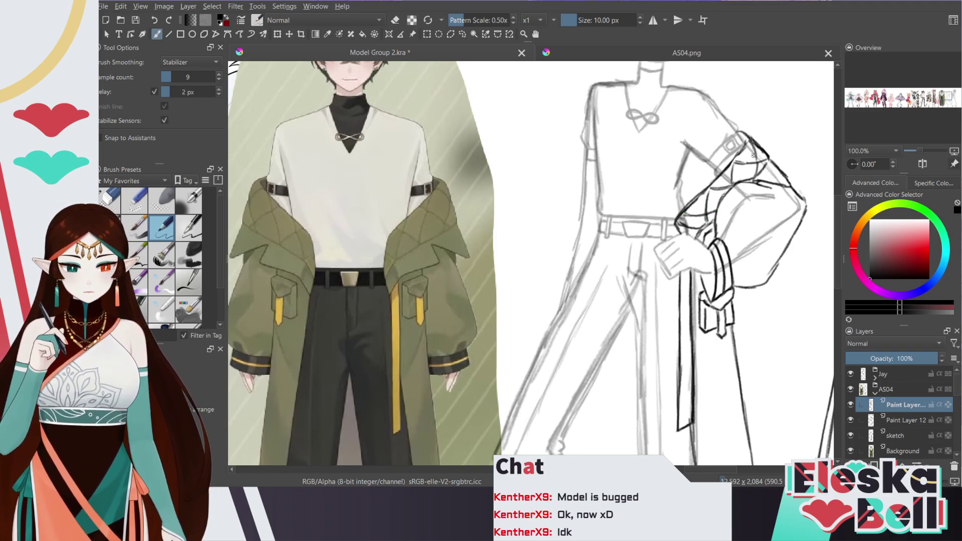
pyautogui.moveTo(838, 209); pyautogui.dragTo(835, 214)
pyautogui.scroll(1, 836, 215)
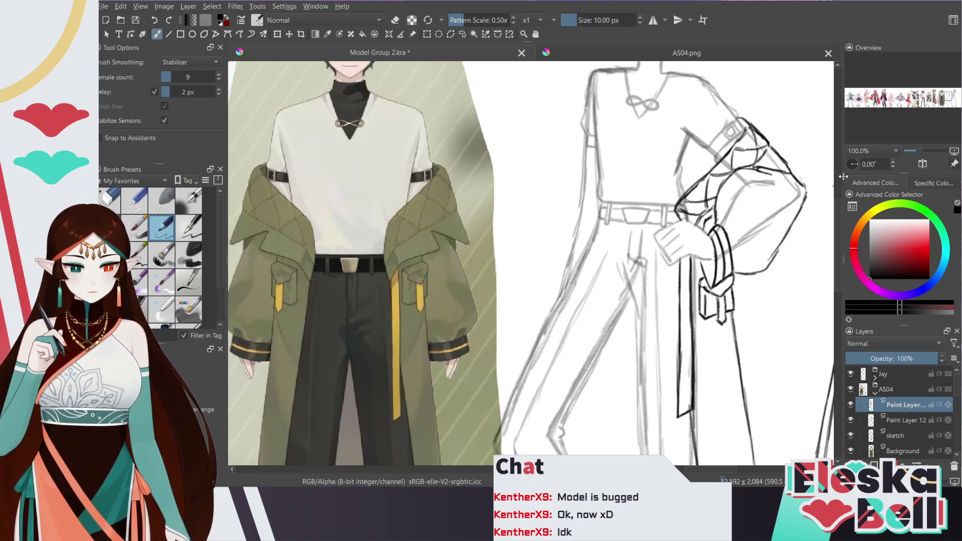
# Sketch the collar around the straight arm, with its curved outline, quilting lines and pointed lower flaps
pyautogui.press('e')
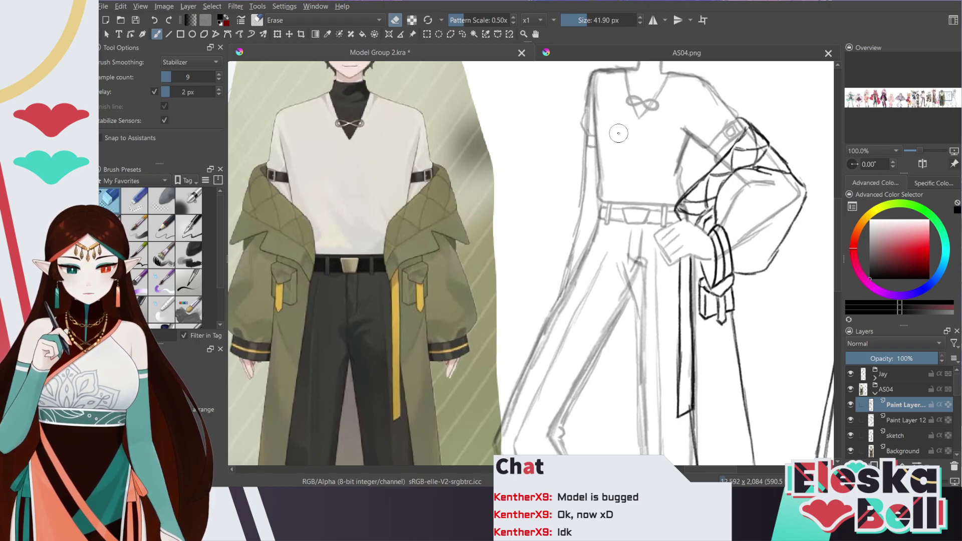
pyautogui.press('/')
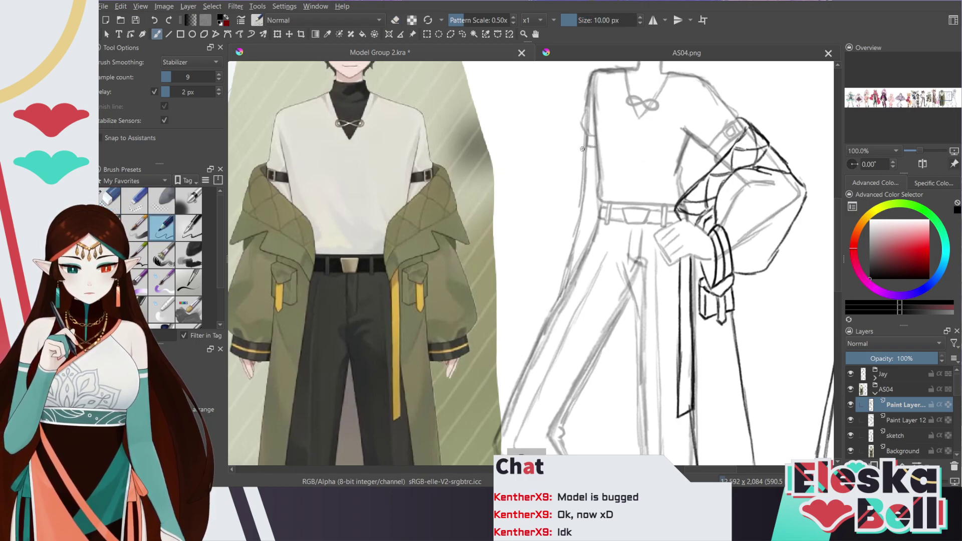
pyautogui.moveTo(585, 150); pyautogui.dragTo(592, 172)
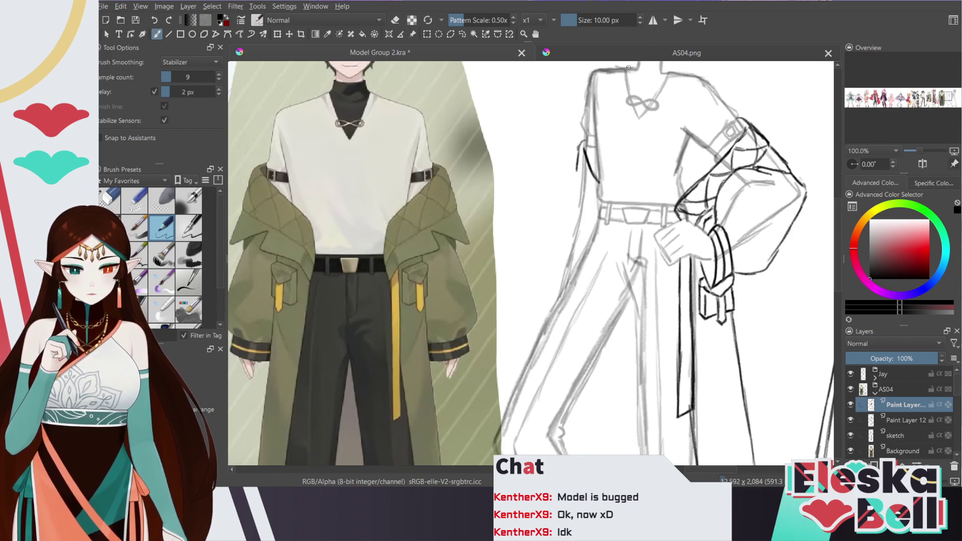
pyautogui.moveTo(578, 180)
pyautogui.mouseDown()
pyautogui.moveTo(598, 213)
pyautogui.moveTo(577, 187)
pyautogui.moveTo(580, 149)
pyautogui.mouseUp()
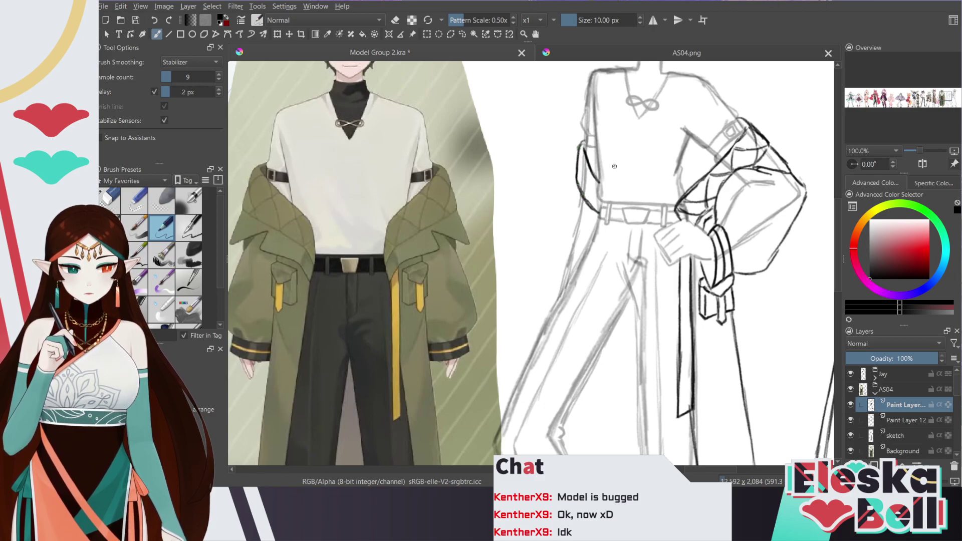
pyautogui.moveTo(586, 162)
pyautogui.mouseDown()
pyautogui.moveTo(580, 187)
pyautogui.moveTo(588, 170)
pyautogui.moveTo(594, 177)
pyautogui.moveTo(579, 178)
pyautogui.moveTo(592, 171)
pyautogui.moveTo(584, 193)
pyautogui.moveTo(597, 193)
pyautogui.moveTo(575, 177)
pyautogui.mouseUp()
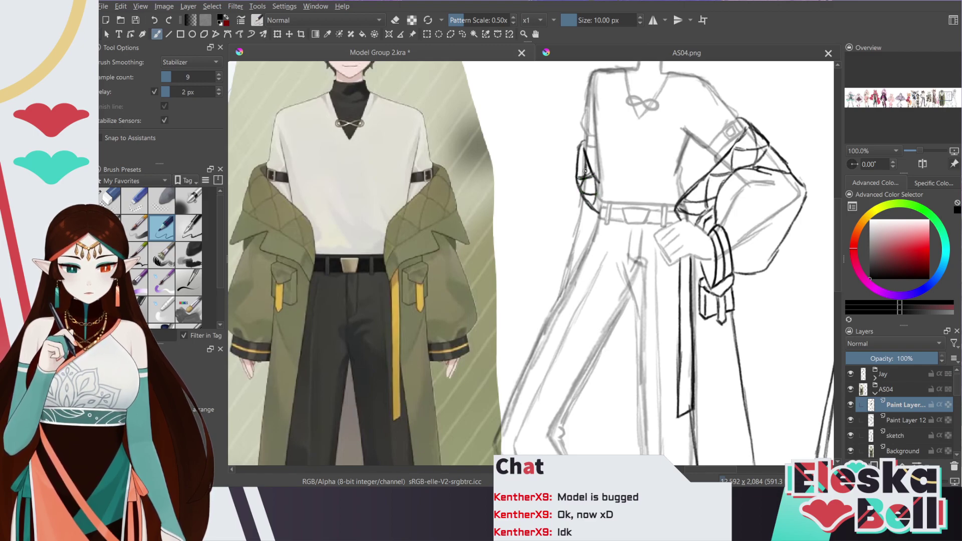
pyautogui.moveTo(576, 177)
pyautogui.mouseDown()
pyautogui.moveTo(566, 216)
pyautogui.moveTo(587, 207)
pyautogui.moveTo(574, 213)
pyautogui.moveTo(586, 209)
pyautogui.moveTo(596, 228)
pyautogui.mouseUp()
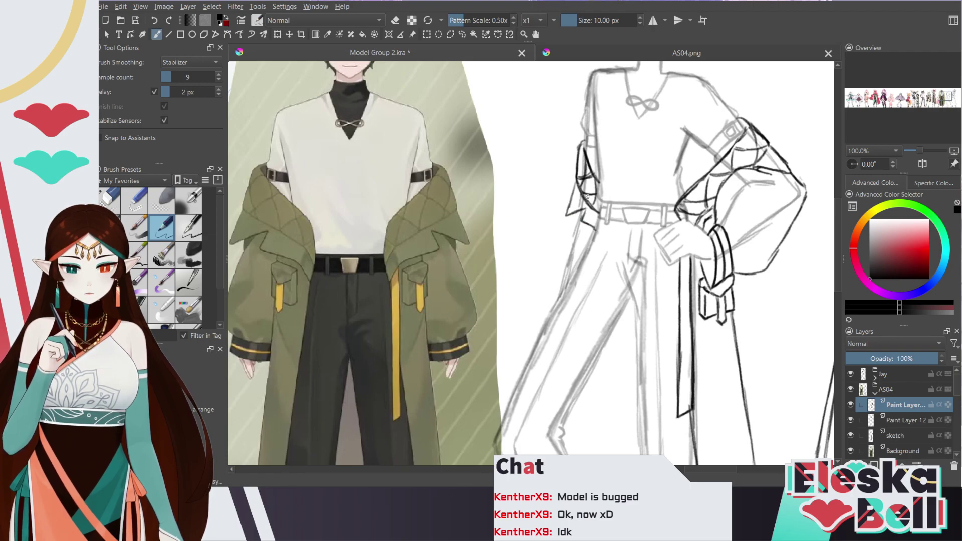
# Draw the outer edge of the straight arm's sleeve from the collar flap past the hip, erasing and redrawing the rough line
pyautogui.scroll(-2, 836, 237)
pyautogui.moveTo(571, 170)
pyautogui.mouseDown()
pyautogui.moveTo(536, 251)
pyautogui.moveTo(542, 275)
pyautogui.moveTo(532, 239)
pyautogui.moveTo(571, 176)
pyautogui.mouseUp()
pyautogui.press('e')
pyautogui.moveTo(541, 256); pyautogui.dragTo(575, 177)
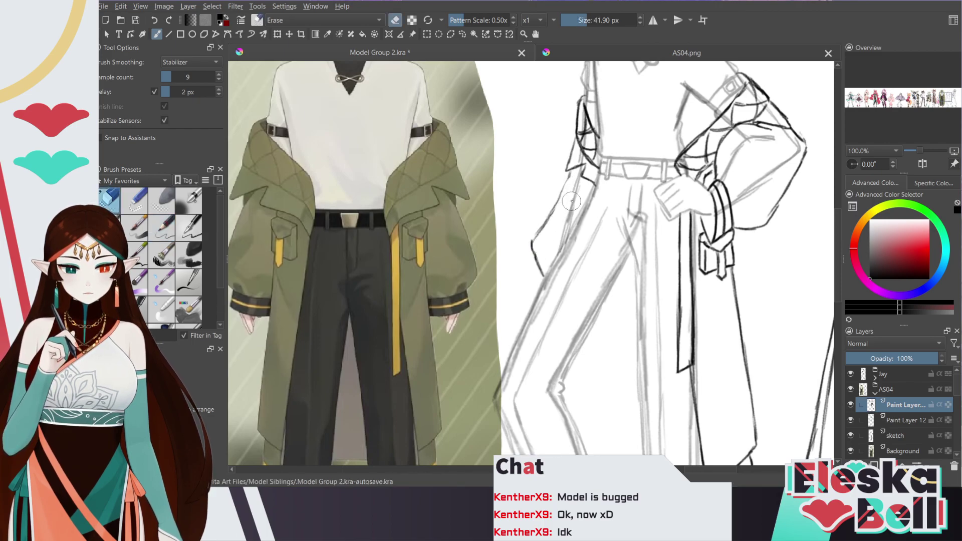
pyautogui.press('e')
pyautogui.moveTo(532, 245); pyautogui.dragTo(572, 169)
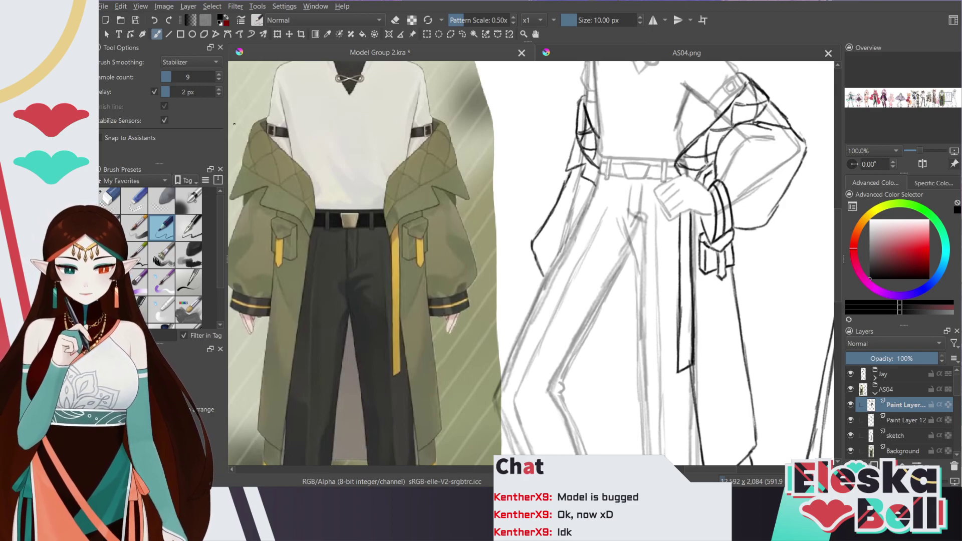
# On the sketch layer, erase the arm lines inside the coat sleeve and thin out the rough overlapping trouser lines
pyautogui.moveTo(834, 222); pyautogui.dragTo(839, 251)
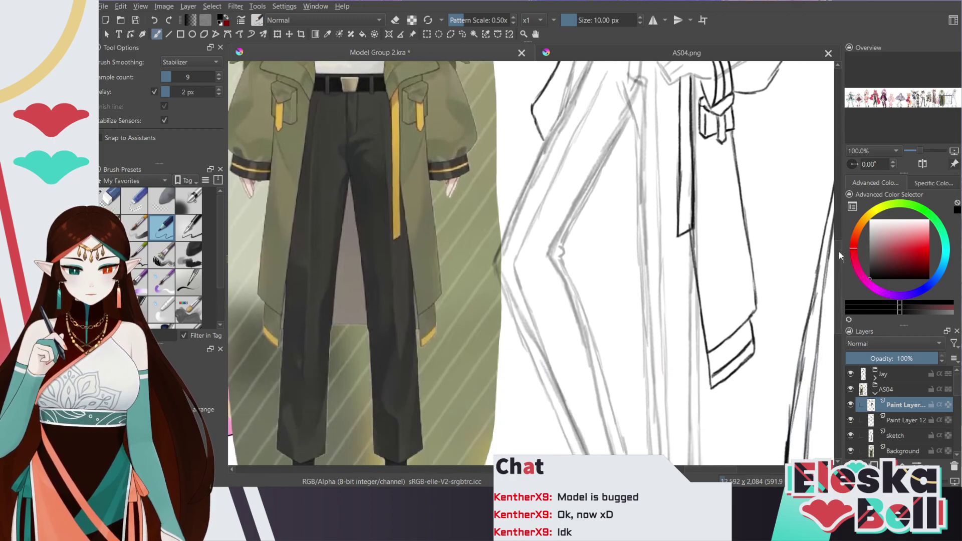
pyautogui.hotkey('ctrl', '-')
pyautogui.hotkey('ctrl', '-')
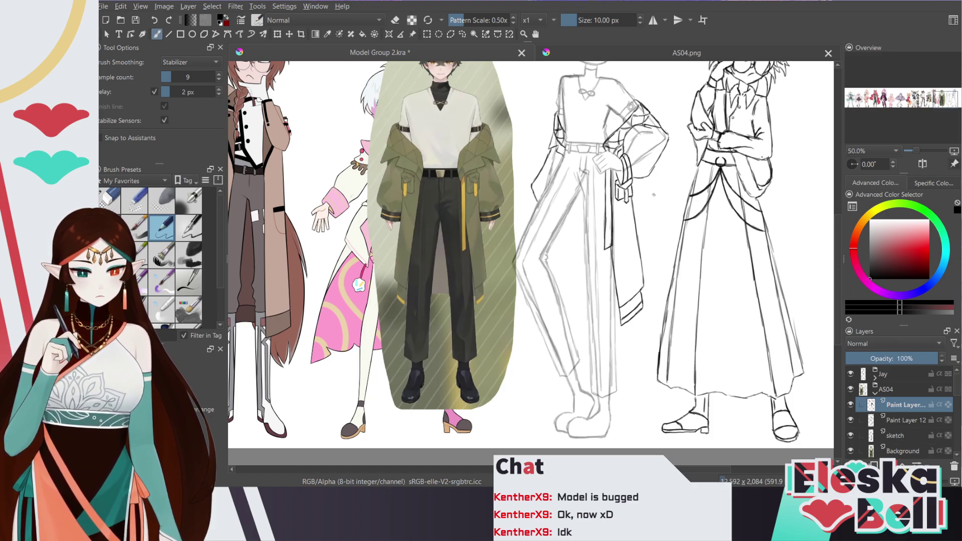
pyautogui.press('pagedown')
pyautogui.press('pagedown')
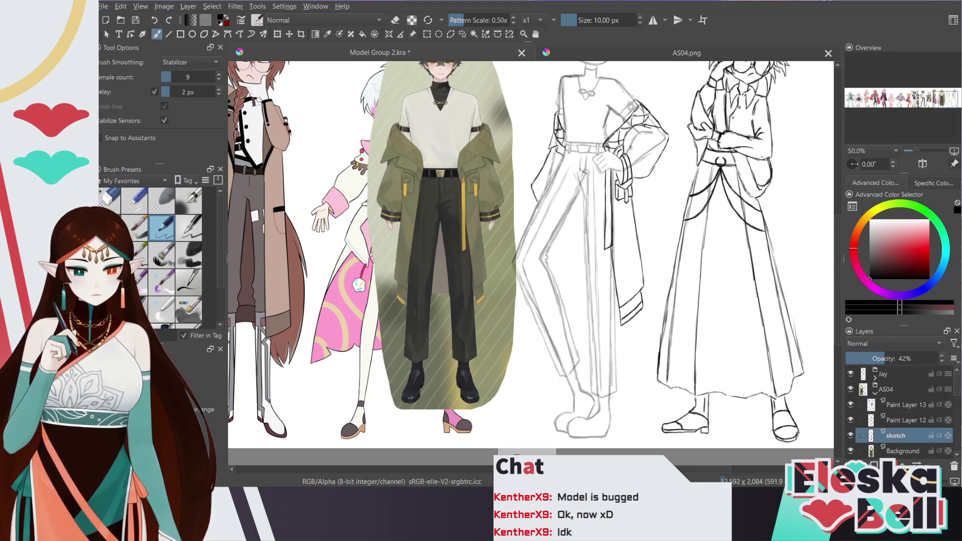
pyautogui.press('e')
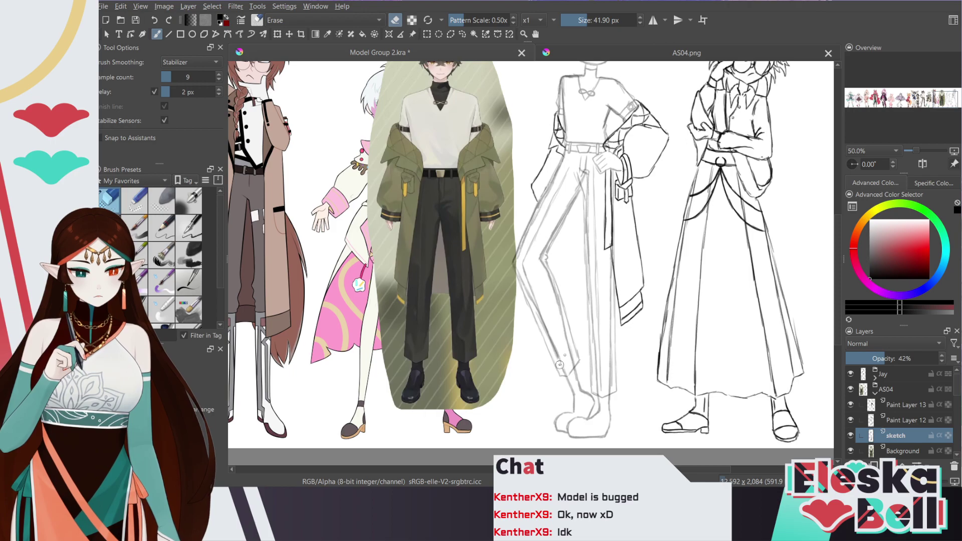
pyautogui.moveTo(583, 166)
pyautogui.mouseDown()
pyautogui.moveTo(589, 333)
pyautogui.moveTo(601, 392)
pyautogui.moveTo(609, 390)
pyautogui.moveTo(613, 247)
pyautogui.mouseUp()
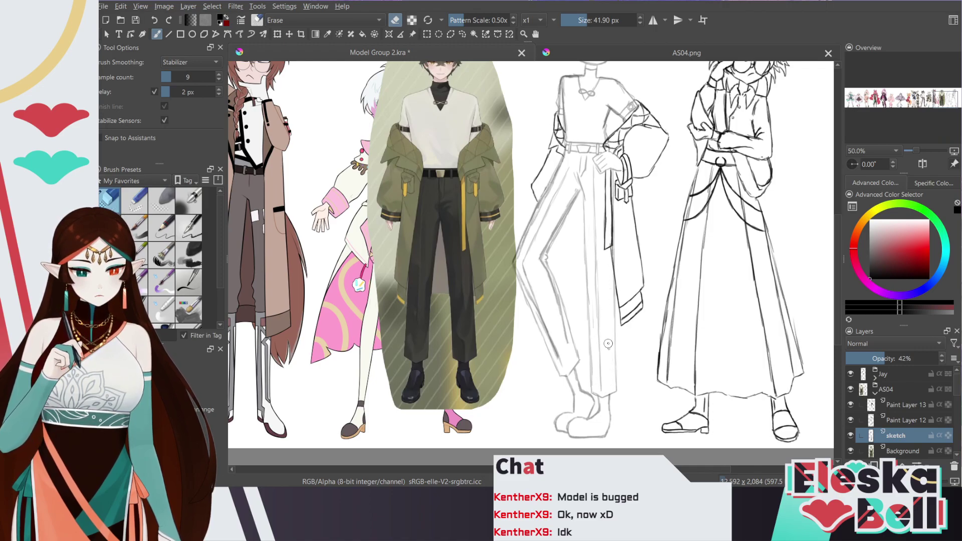
pyautogui.moveTo(580, 192)
pyautogui.mouseDown()
pyautogui.moveTo(548, 247)
pyautogui.moveTo(564, 348)
pyautogui.moveTo(514, 266)
pyautogui.moveTo(564, 161)
pyautogui.moveTo(535, 215)
pyautogui.mouseUp()
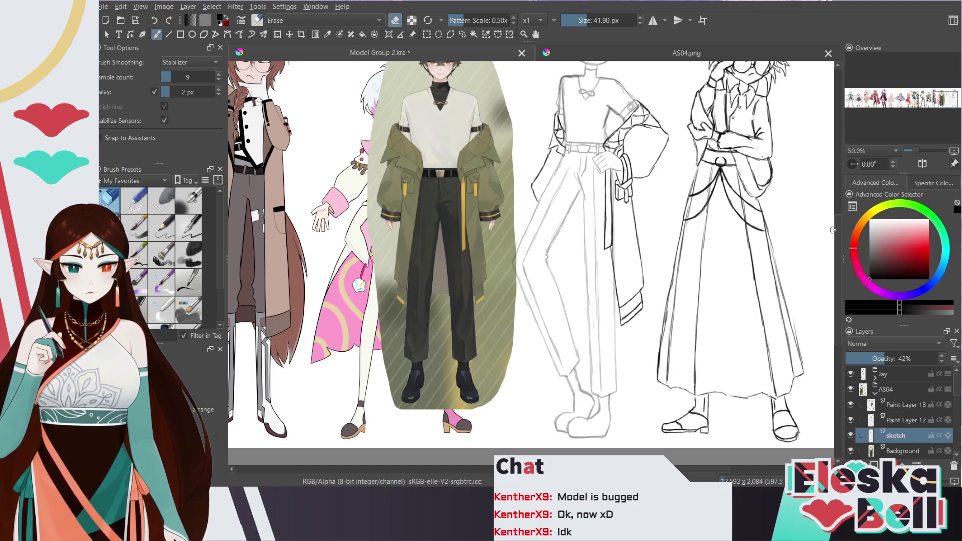
pyautogui.scroll(2, 830, 248)
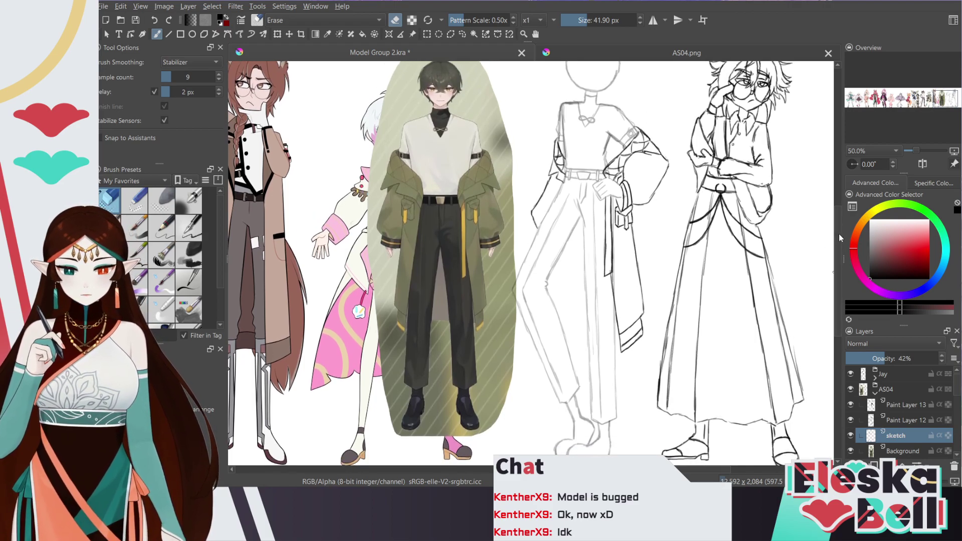
pyautogui.scroll(2, 837, 281)
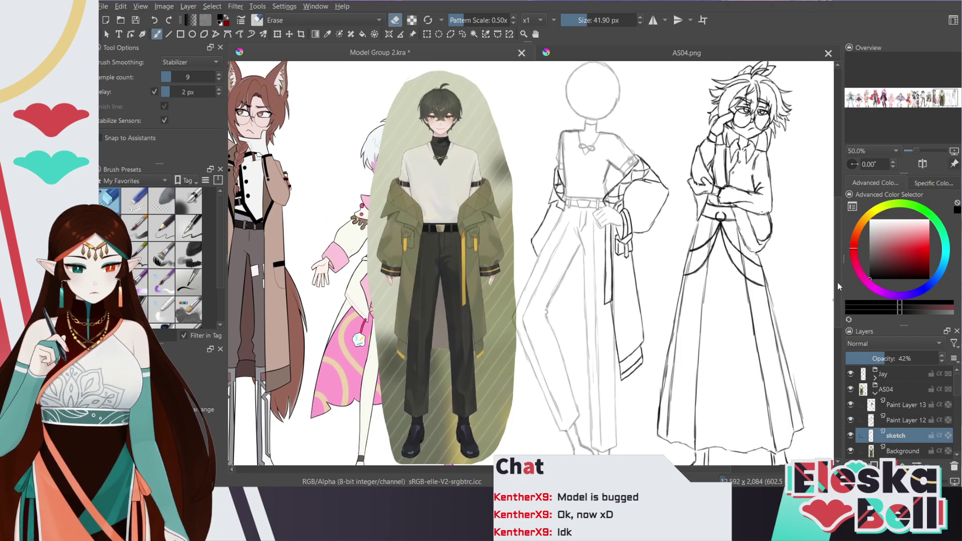
pyautogui.press('+')
pyautogui.hotkey('ctrl', '+')
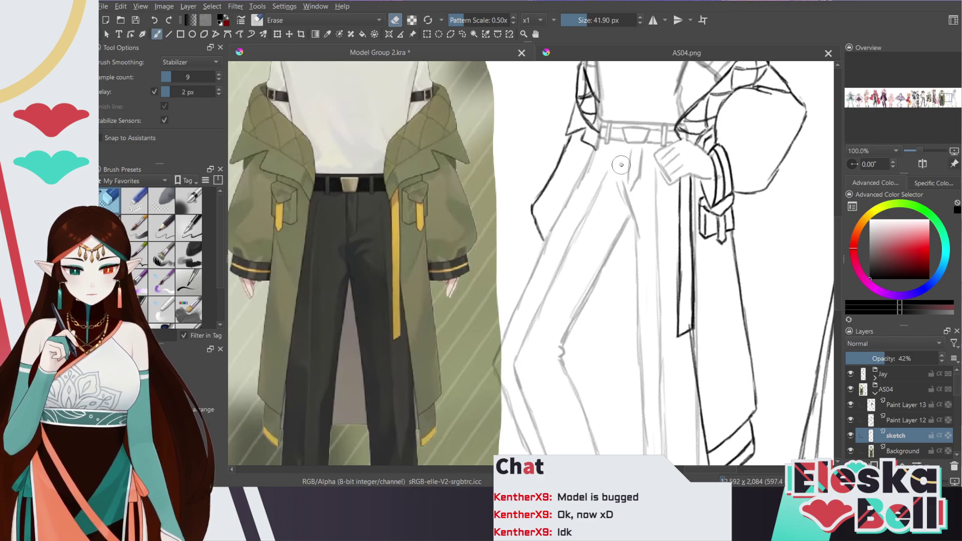
pyautogui.hotkey('ctrl', '-')
pyautogui.scroll(-3, 596, 209)
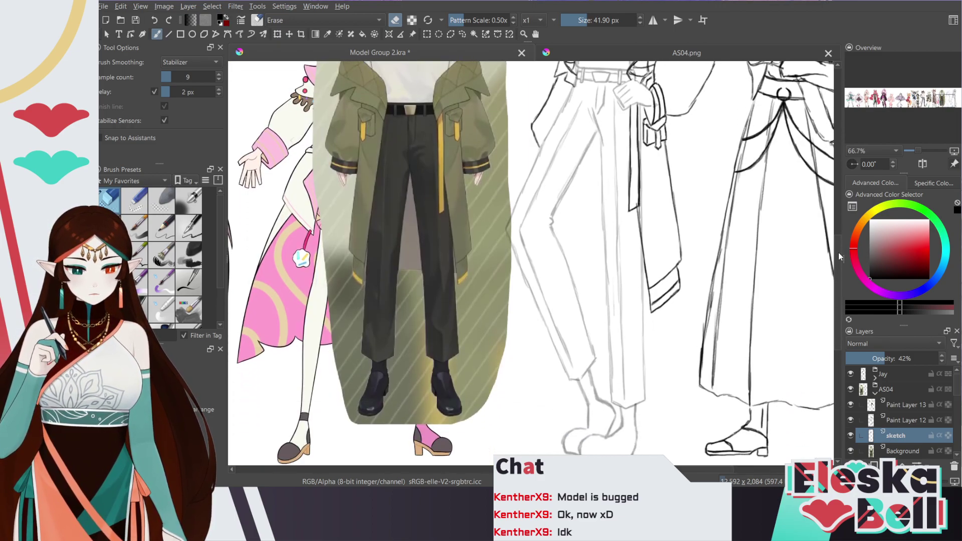
pyautogui.press('/')
pyautogui.moveTo(564, 198); pyautogui.dragTo(562, 234)
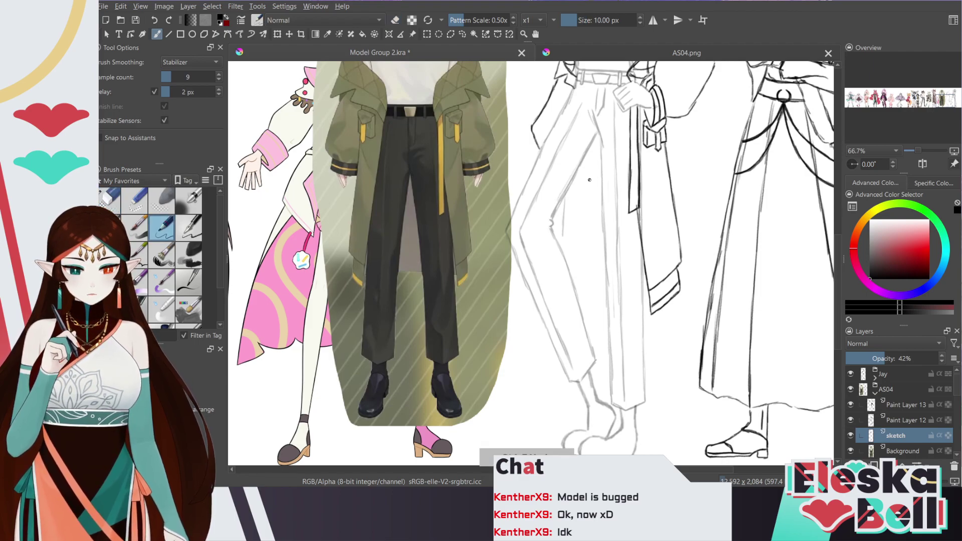
pyautogui.hotkey('ctrl', 'z')
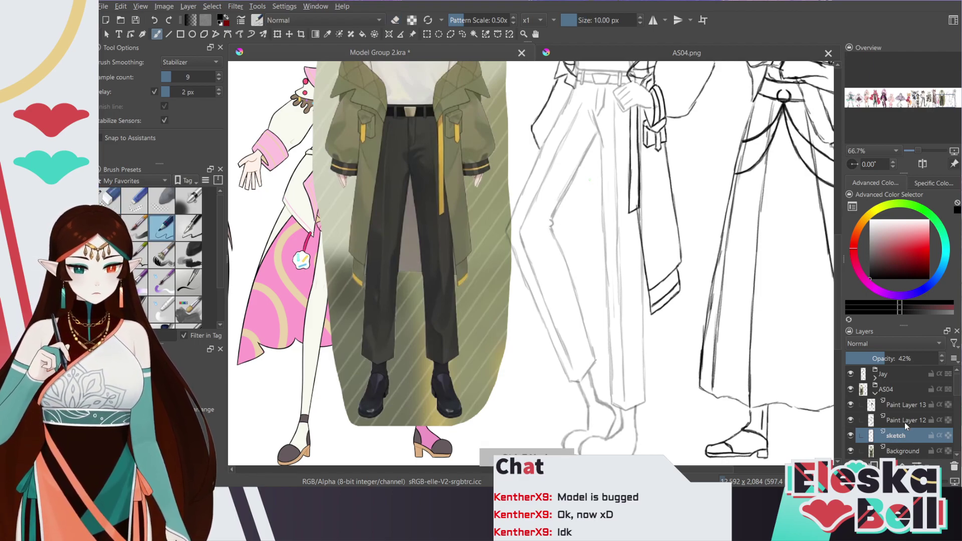
pyautogui.moveTo(924, 374)
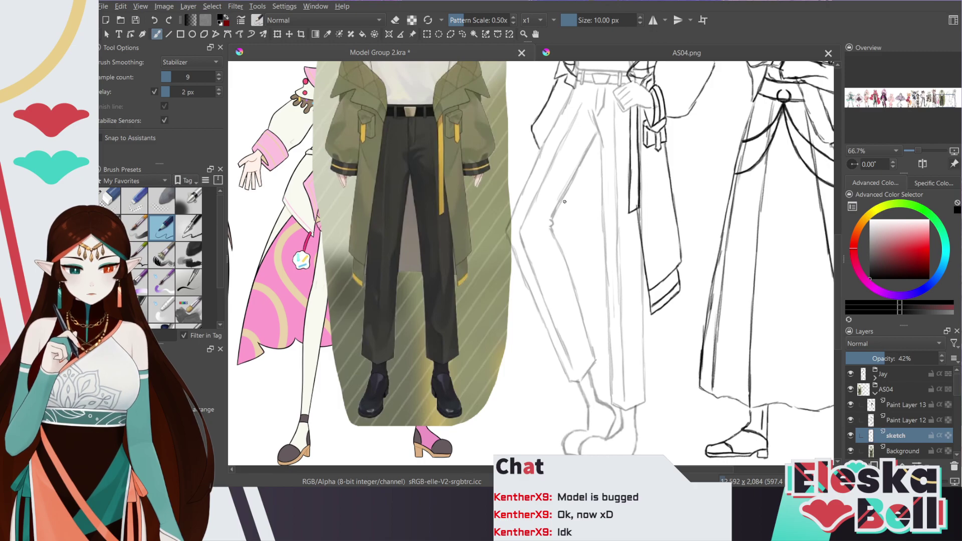
pyautogui.moveTo(566, 197); pyautogui.dragTo(562, 237)
pyautogui.hotkey('ctrl', 'z')
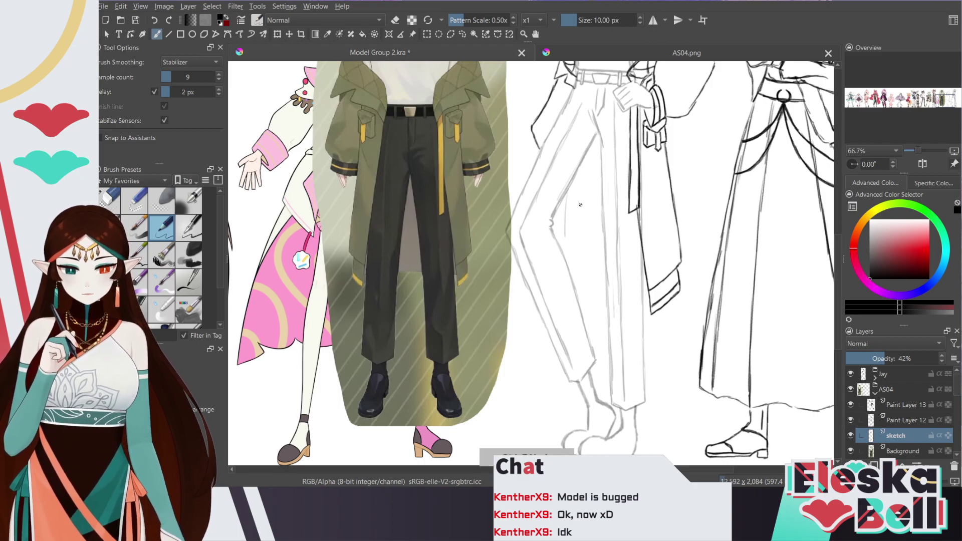
# On Paint Layer 13, draw the coat's vertical back edge in the gap between the trouser legs
pyautogui.click(851, 421)
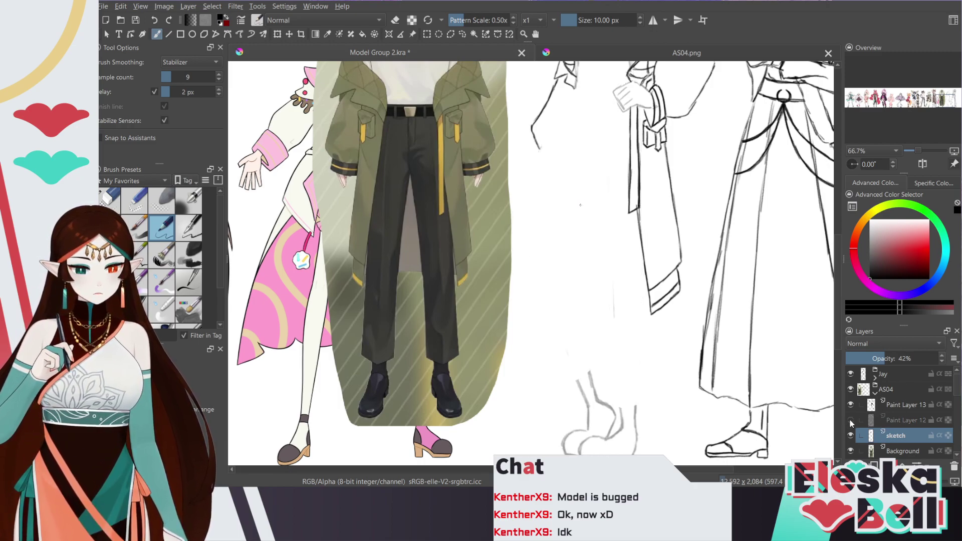
pyautogui.click(850, 421)
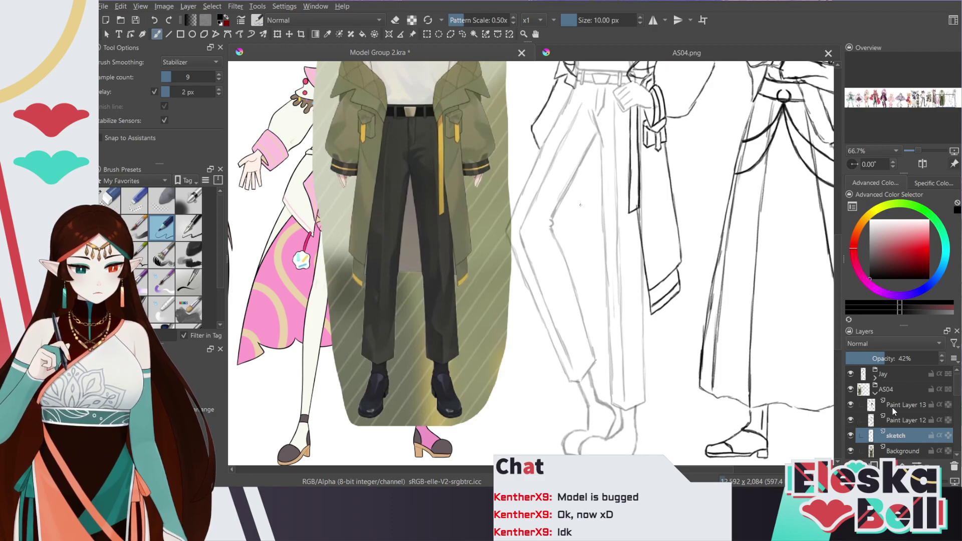
pyautogui.click(905, 403)
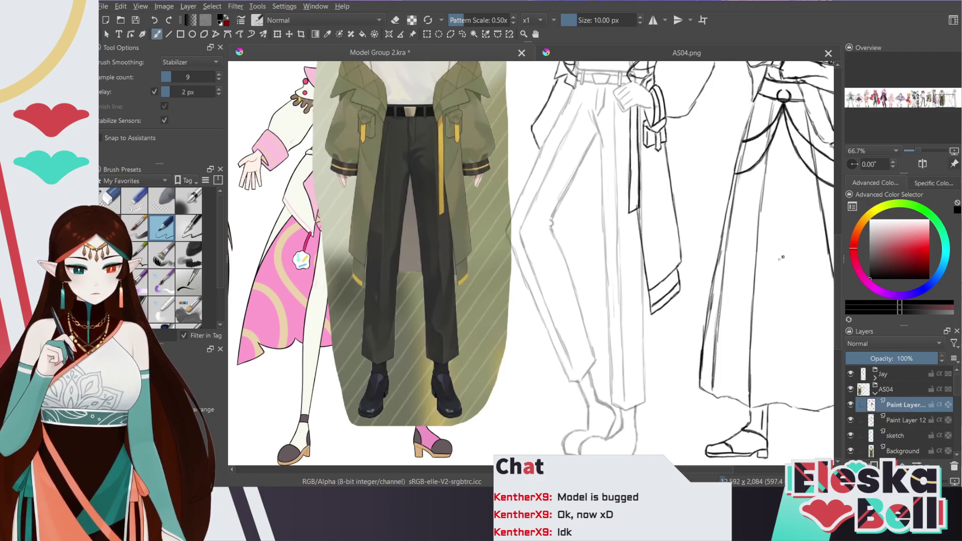
pyautogui.moveTo(570, 185); pyautogui.dragTo(569, 256)
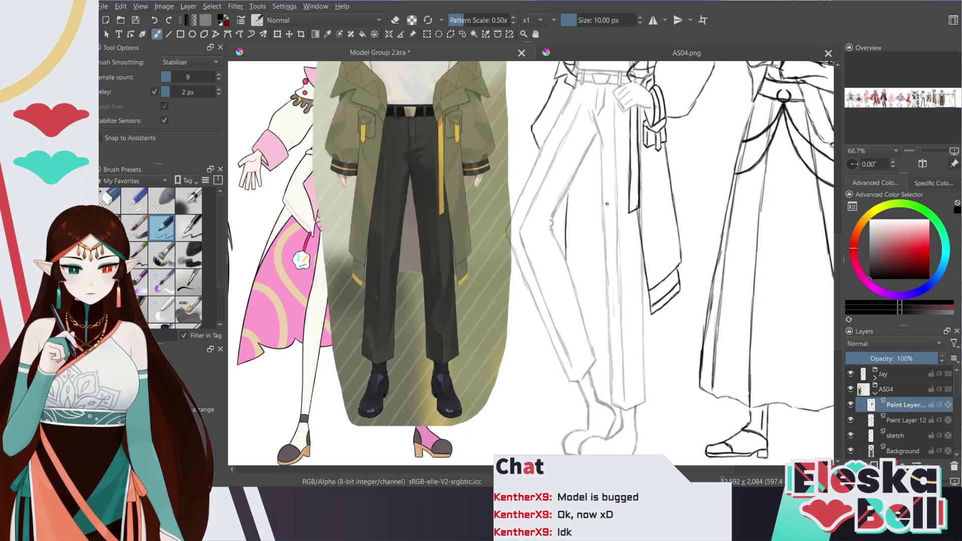
# Draw the coat's curved back hem with the canvas temporarily mirrored, and erase the part crossing the straight trouser leg
pyautogui.moveTo(646, 304); pyautogui.dragTo(575, 291)
pyautogui.hotkey('ctrl', 'z')
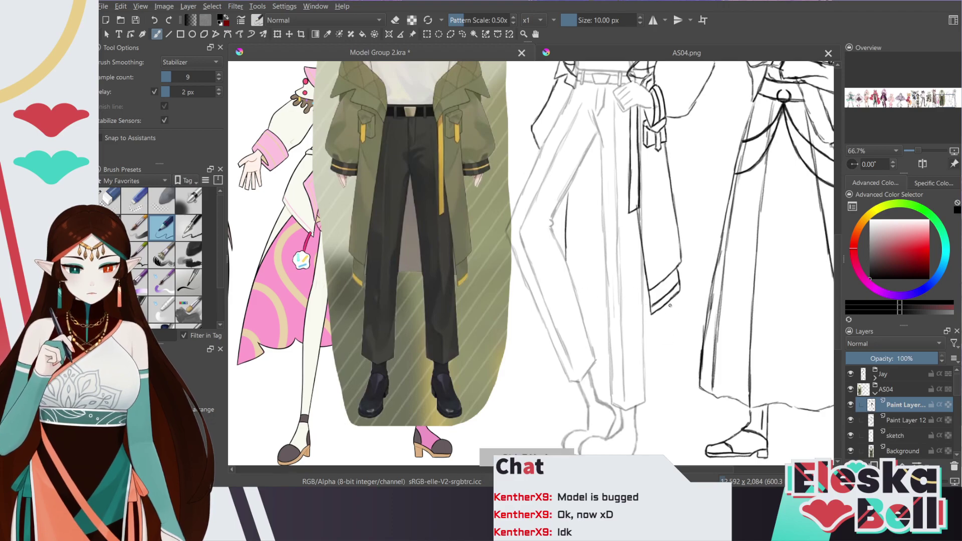
pyautogui.click(922, 165)
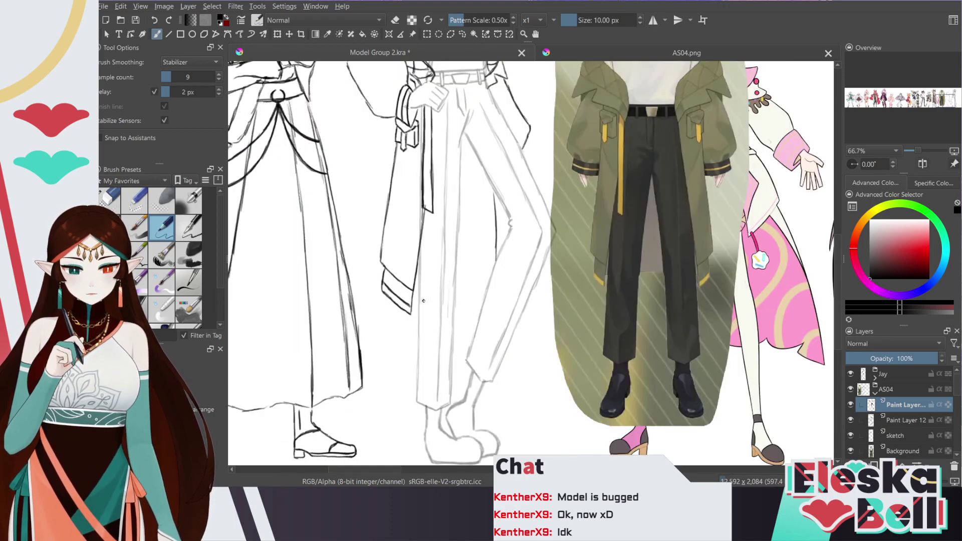
pyautogui.moveTo(411, 304)
pyautogui.mouseDown()
pyautogui.moveTo(446, 274)
pyautogui.moveTo(498, 269)
pyautogui.mouseUp()
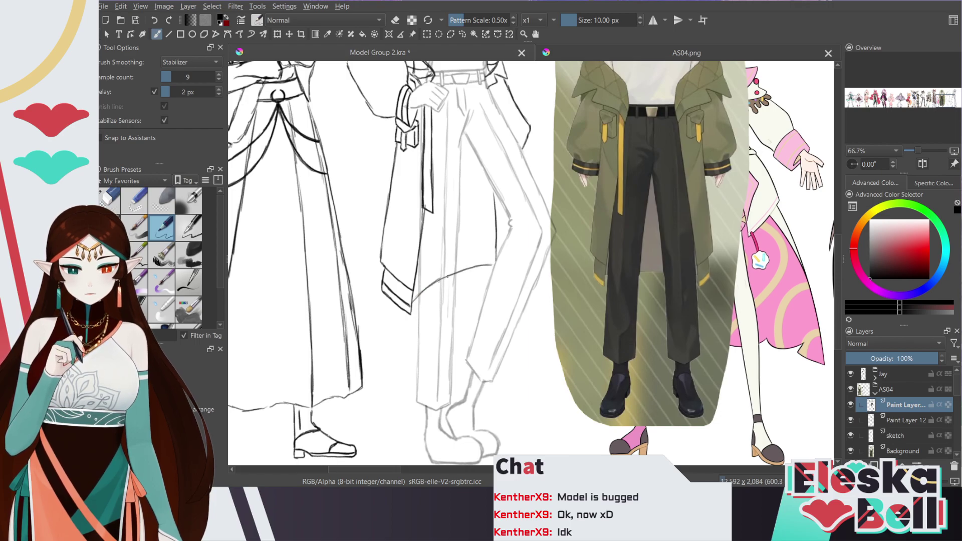
pyautogui.press('m')
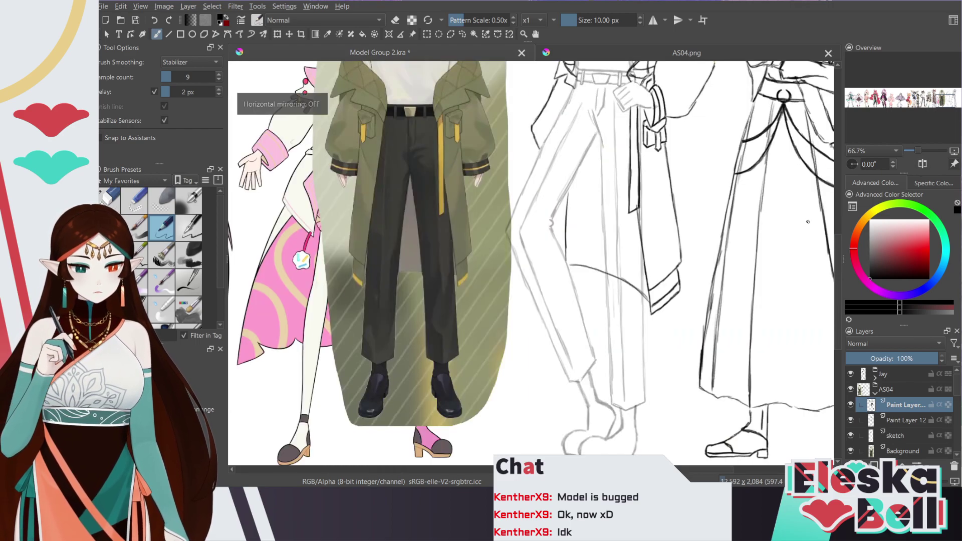
pyautogui.press('e')
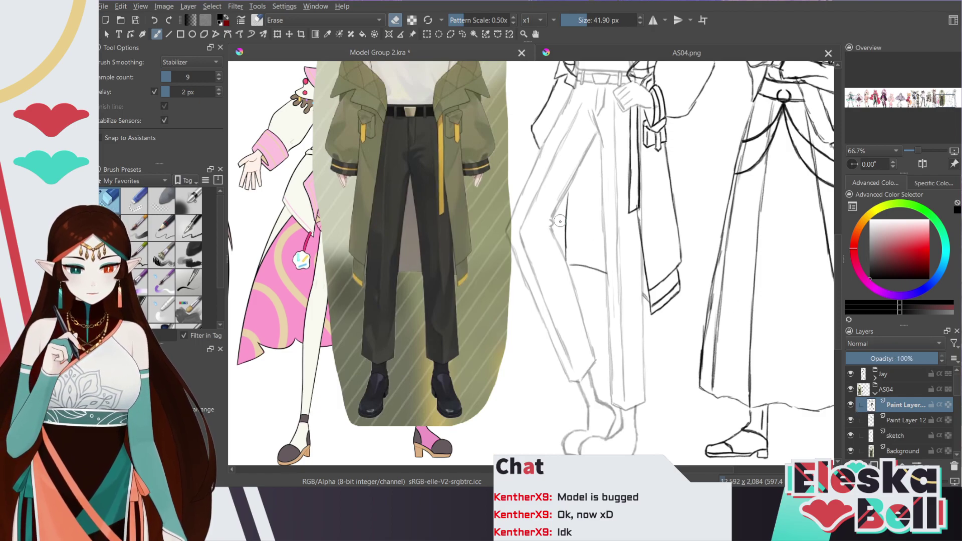
pyautogui.press('/')
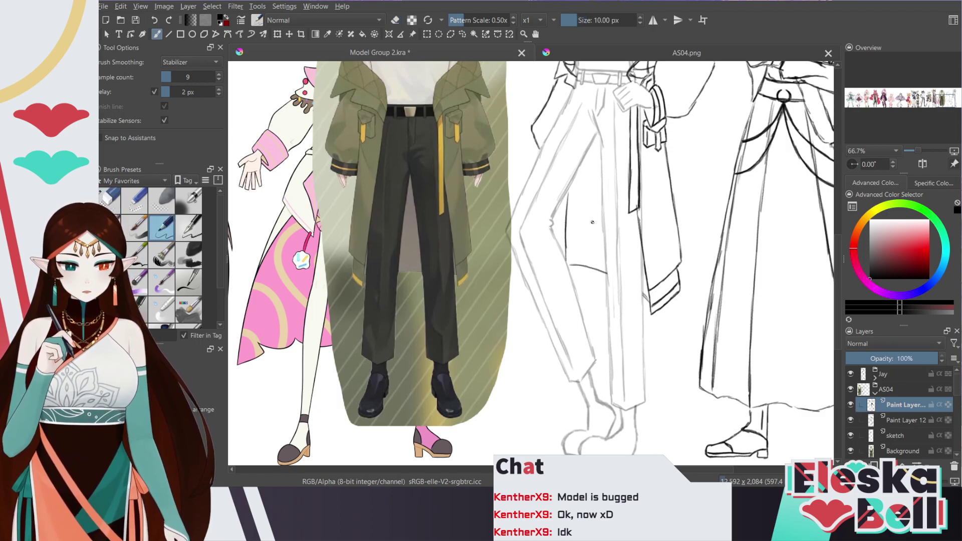
pyautogui.scroll(3, 837, 256)
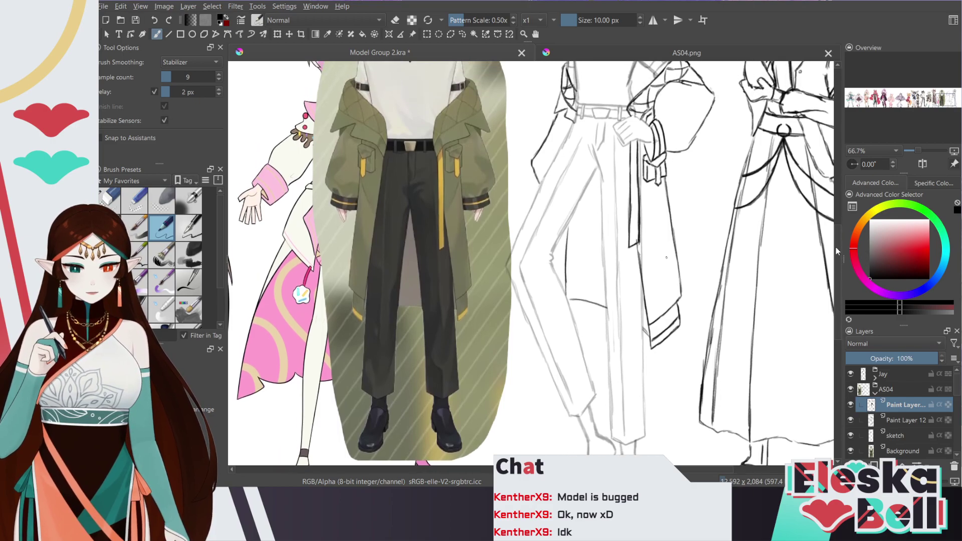
pyautogui.moveTo(837, 249); pyautogui.dragTo(837, 248)
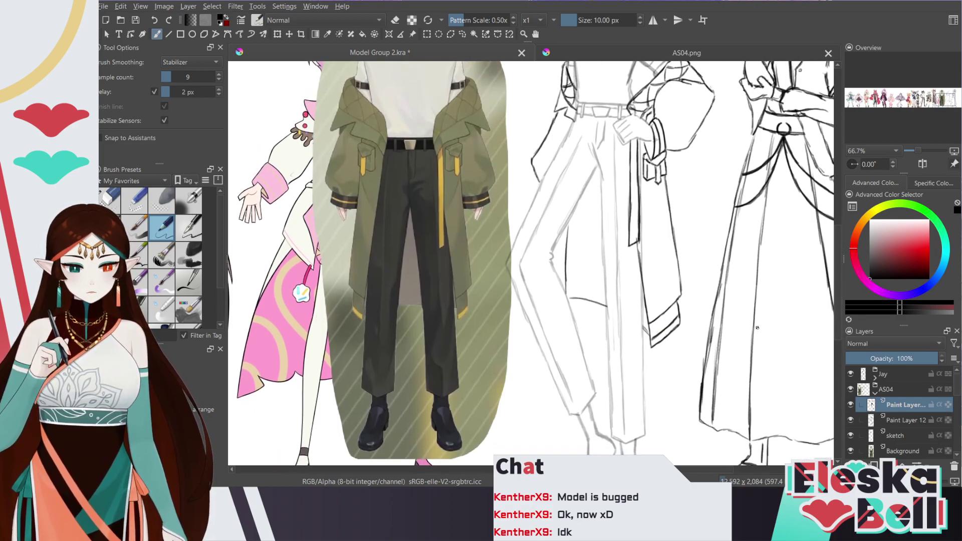
pyautogui.click(852, 420)
pyautogui.click(852, 420)
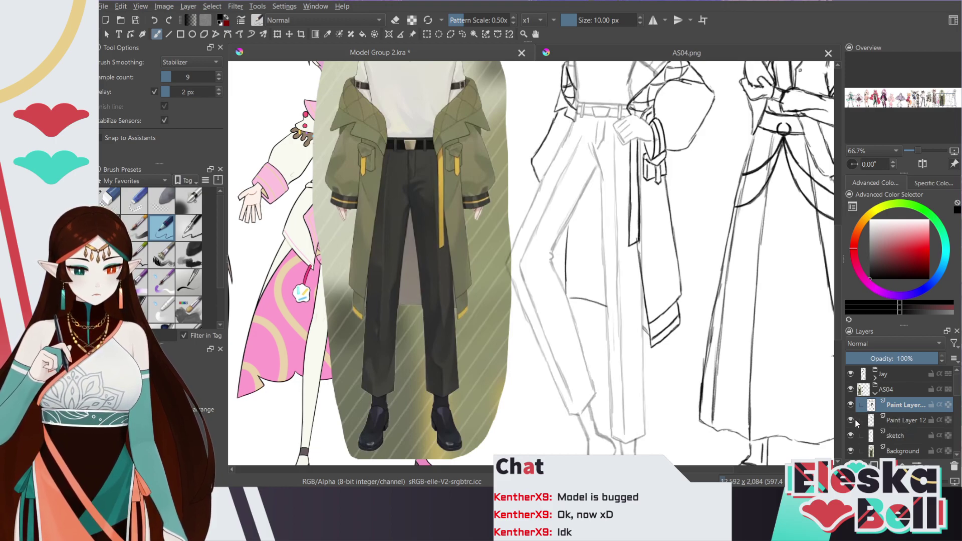
pyautogui.click(893, 424)
pyautogui.press('e')
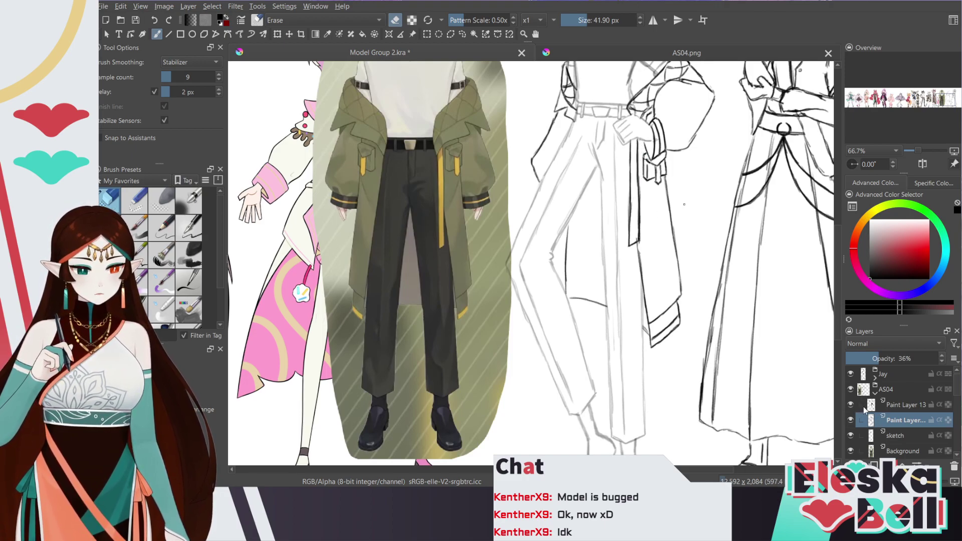
pyautogui.click(882, 405)
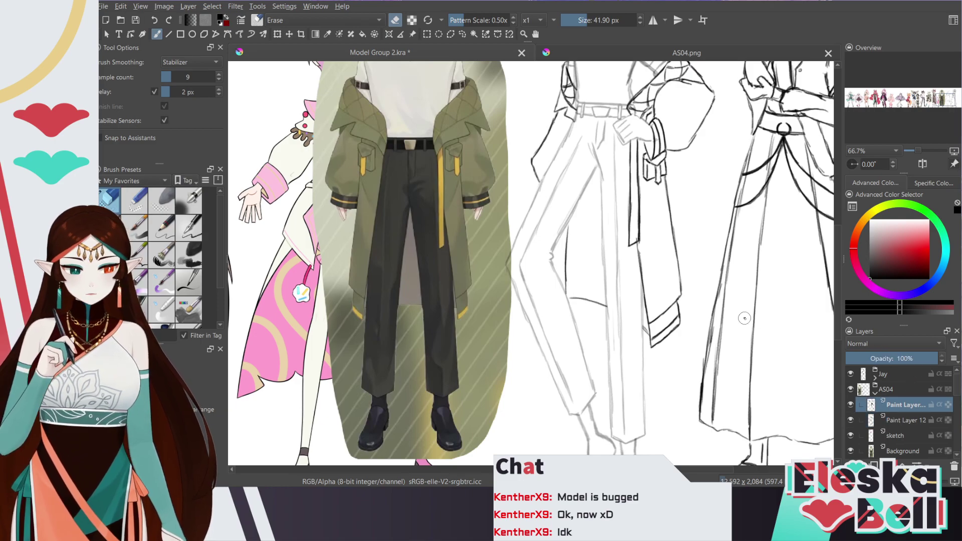
pyautogui.press('/')
# Raise Paint Layer 12 to 100% opacity and merge Paint Layer 13 down into it
pyautogui.press('-')
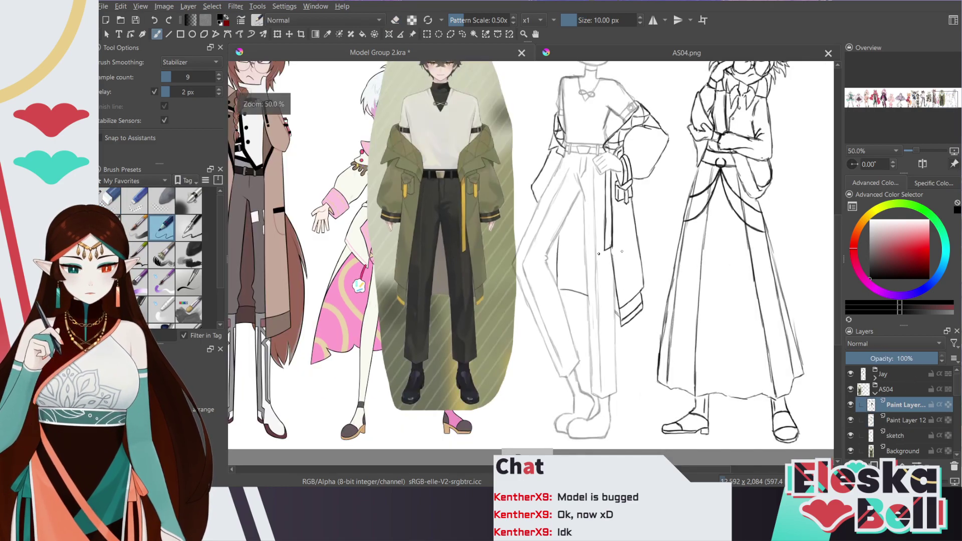
pyautogui.moveTo(940, 105); pyautogui.dragTo(940, 102)
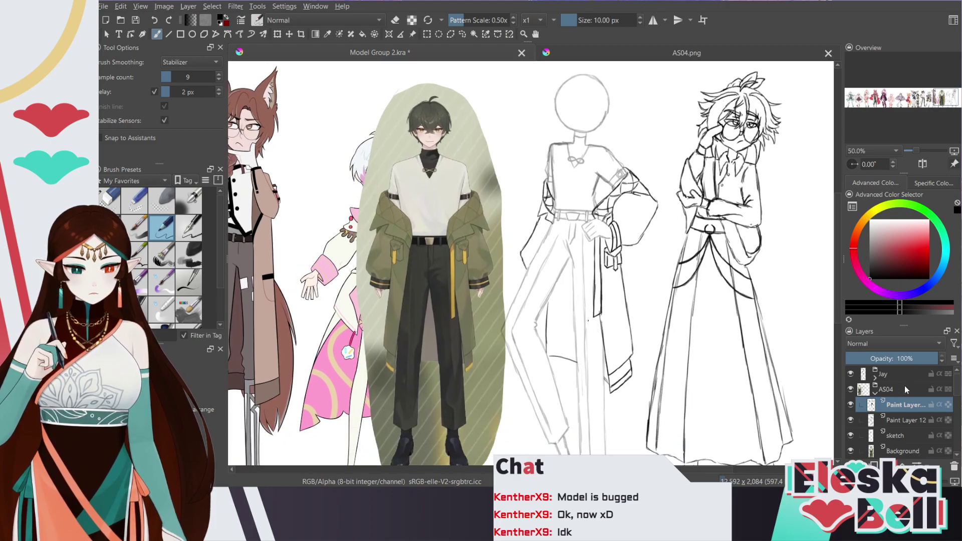
pyautogui.click(902, 424)
pyautogui.click(934, 359)
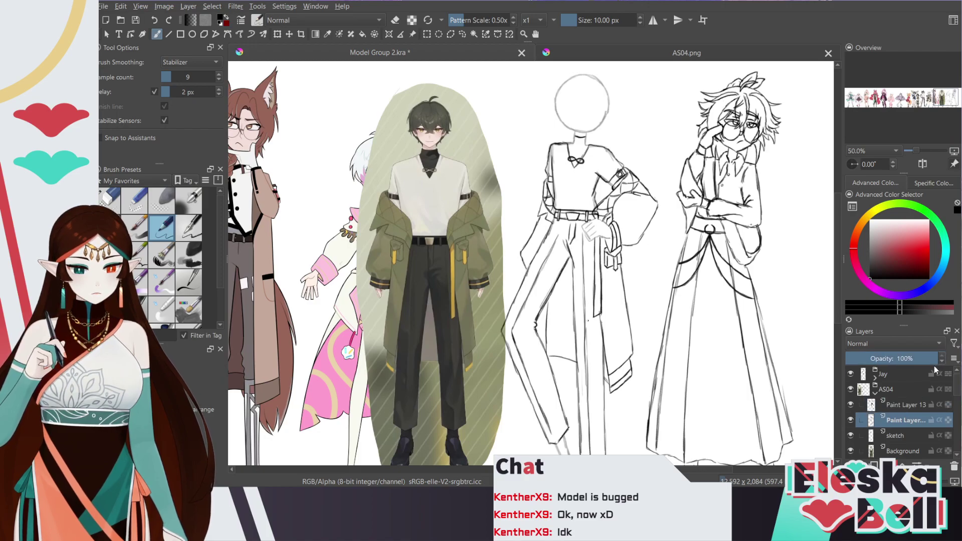
pyautogui.click(903, 407)
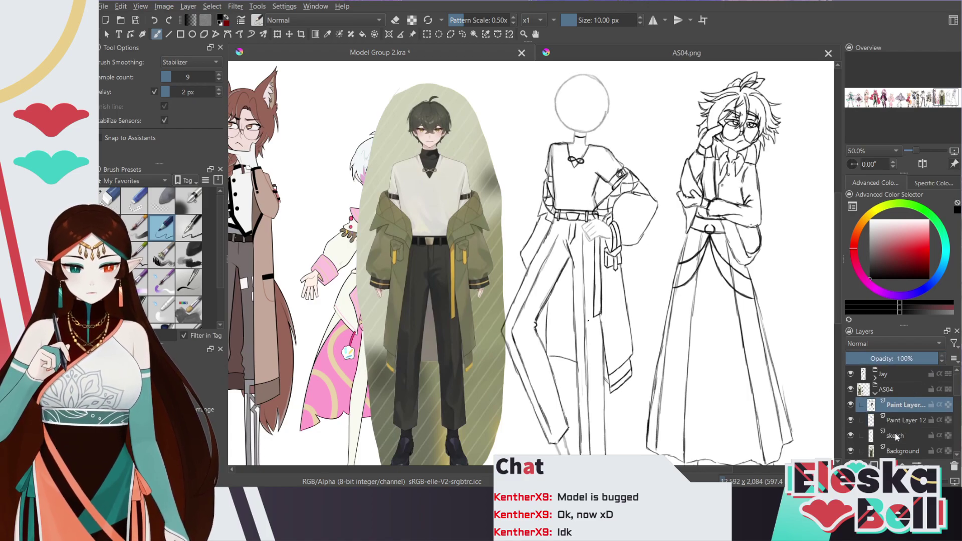
pyautogui.hotkey('ctrl', 'e')
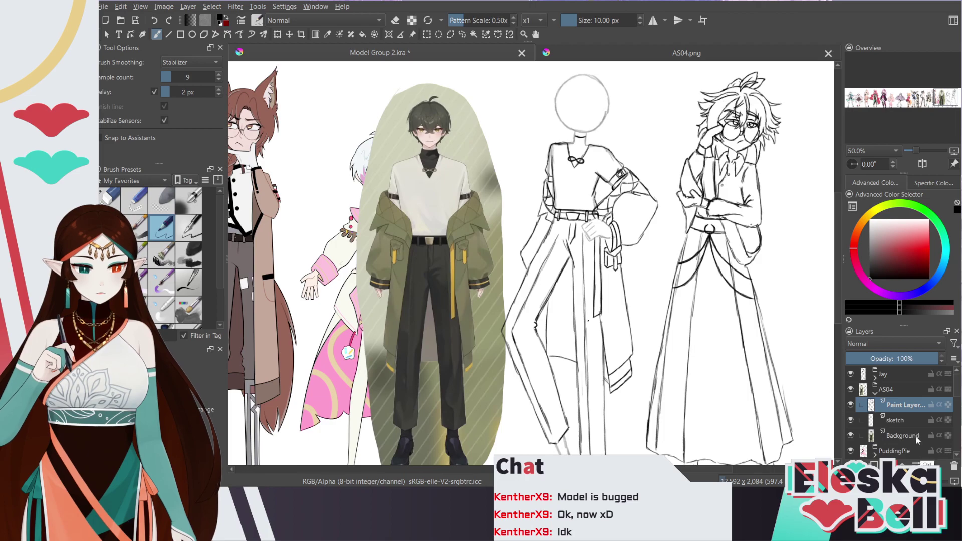
pyautogui.click(851, 405)
pyautogui.click(851, 405)
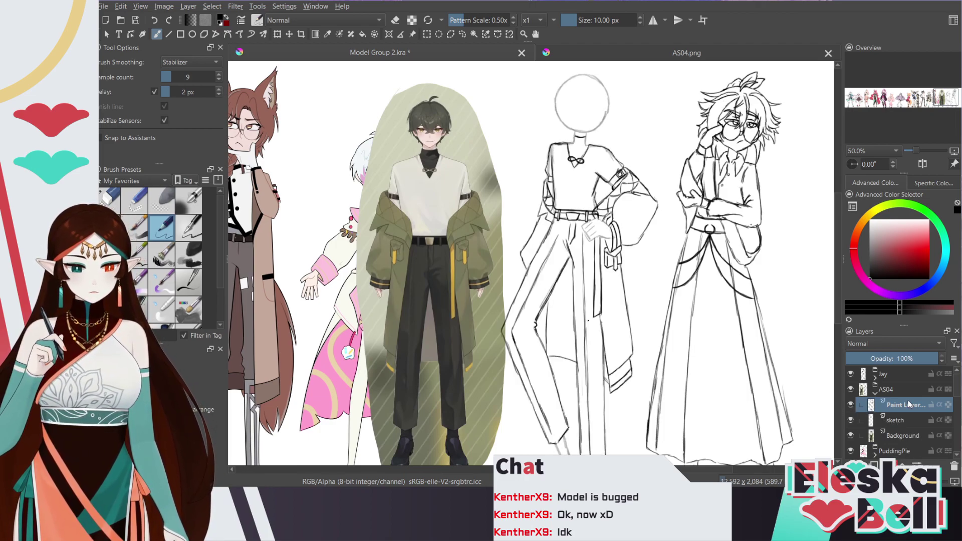
# Add a new paint layer on top of the AS04 group and outline the bent leg's shoe with its instep, rounded toe and sole
pyautogui.moveTo(837, 214); pyautogui.dragTo(841, 263)
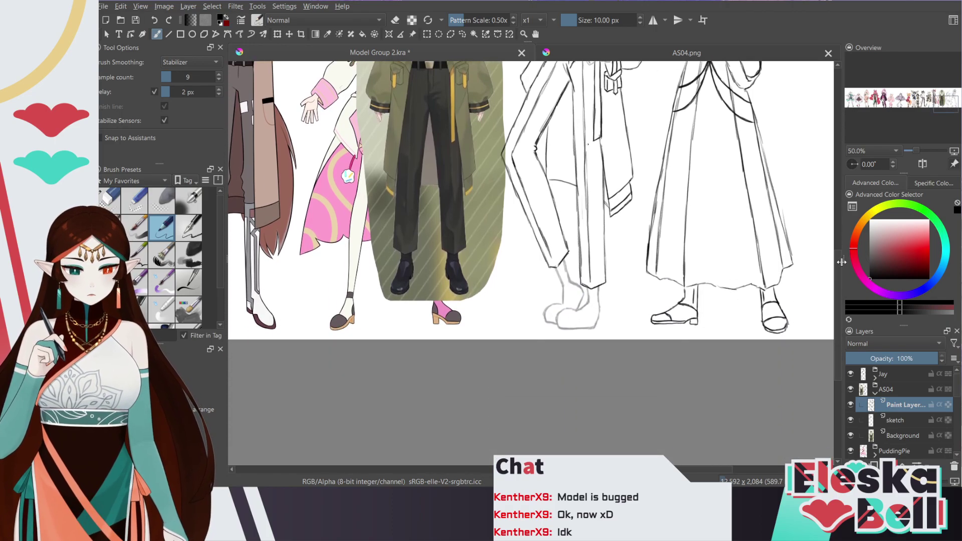
pyautogui.press('+')
pyautogui.press('Insert')
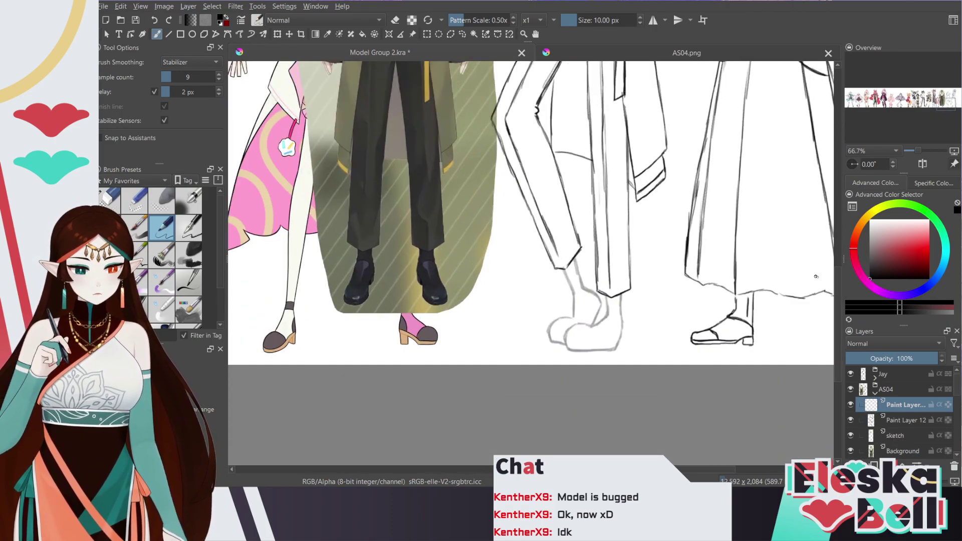
pyautogui.moveTo(835, 345); pyautogui.dragTo(837, 349)
pyautogui.press('+')
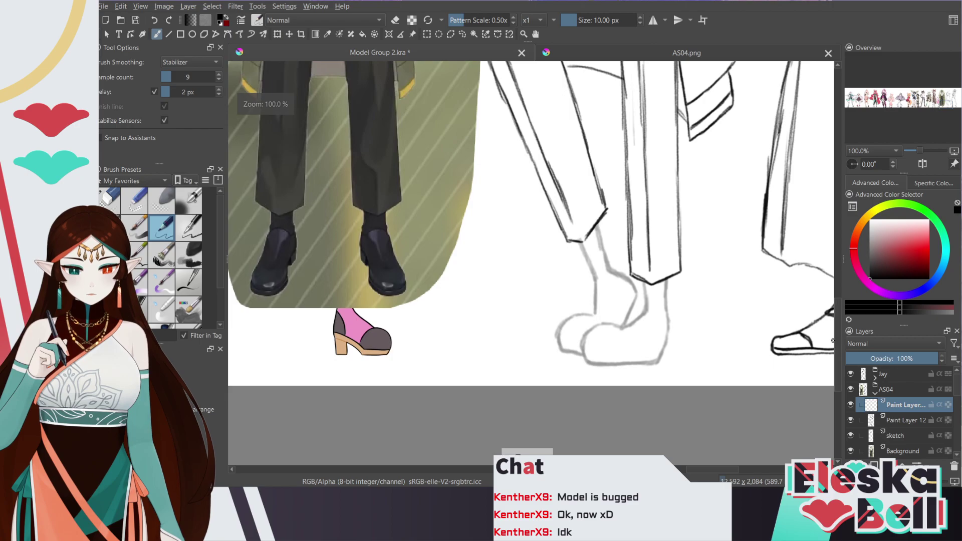
pyautogui.press('/')
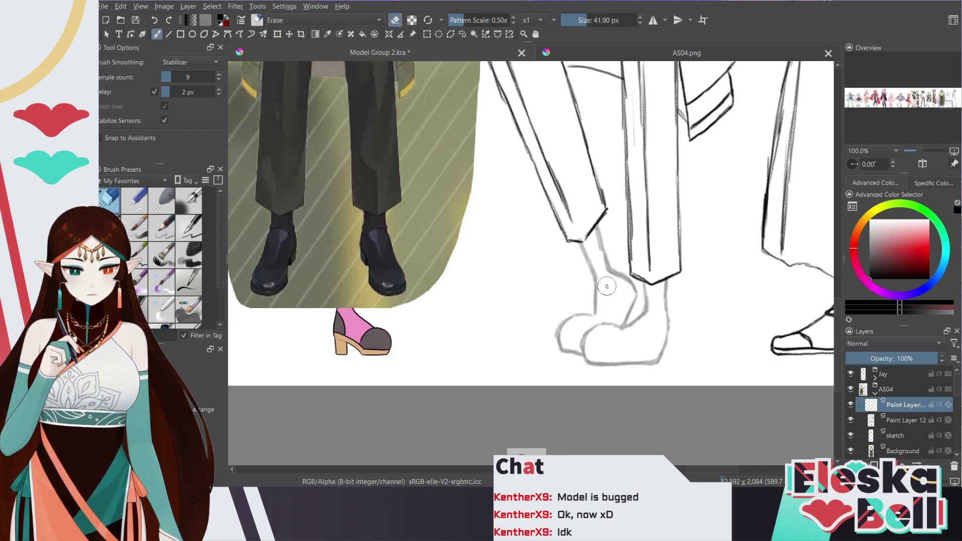
pyautogui.press('/')
pyautogui.moveTo(595, 302)
pyautogui.mouseDown()
pyautogui.moveTo(596, 283)
pyautogui.moveTo(612, 281)
pyautogui.moveTo(587, 315)
pyautogui.mouseUp()
pyautogui.press('/')
pyautogui.press('/')
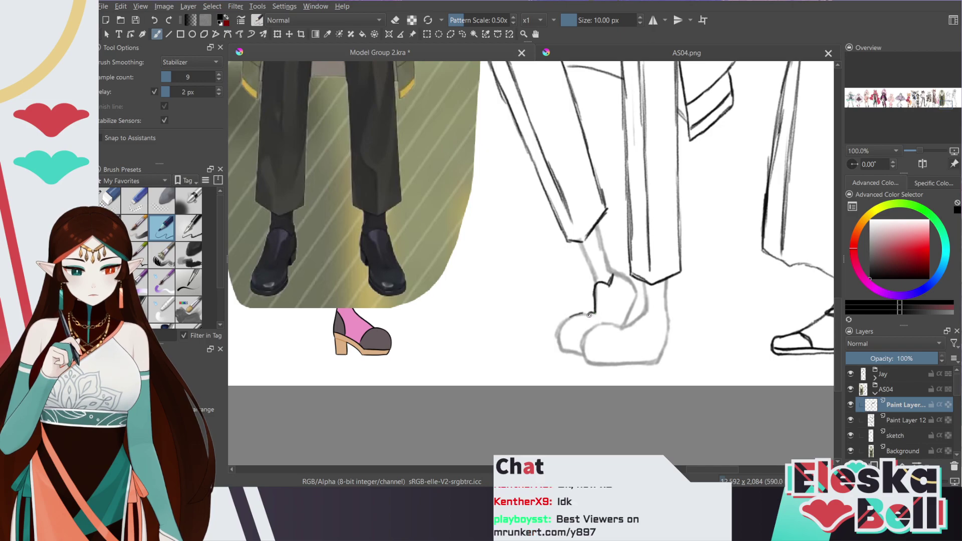
pyautogui.moveTo(583, 314)
pyautogui.mouseDown()
pyautogui.moveTo(561, 348)
pyautogui.moveTo(585, 353)
pyautogui.moveTo(561, 350)
pyautogui.moveTo(585, 354)
pyautogui.moveTo(564, 348)
pyautogui.moveTo(560, 328)
pyautogui.mouseUp()
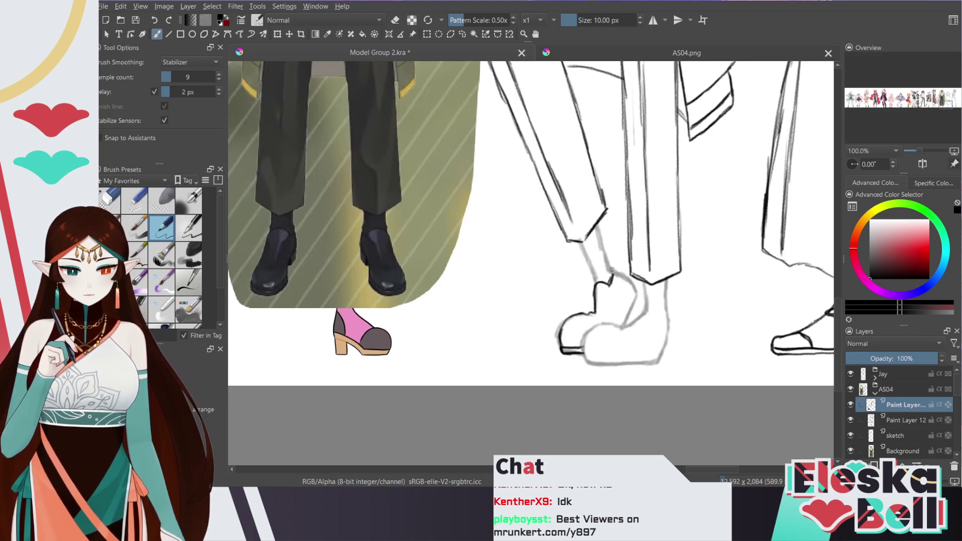
# Draw the back edge and heel of the bent leg's shoe, undoing and redrawing strokes until the curve fits
pyautogui.moveTo(613, 274)
pyautogui.mouseDown()
pyautogui.moveTo(640, 299)
pyautogui.moveTo(635, 320)
pyautogui.moveTo(635, 302)
pyautogui.moveTo(623, 316)
pyautogui.moveTo(627, 309)
pyautogui.mouseUp()
pyautogui.hotkey('ctrl', 'z')
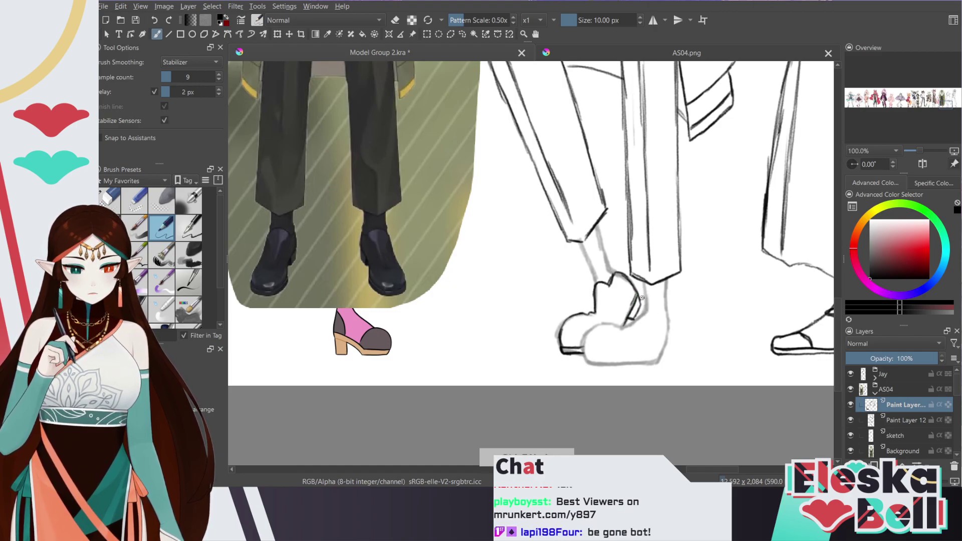
pyautogui.hotkey('ctrl', 'z')
pyautogui.hotkey('ctrl', 'z')
pyautogui.moveTo(637, 292); pyautogui.dragTo(622, 324)
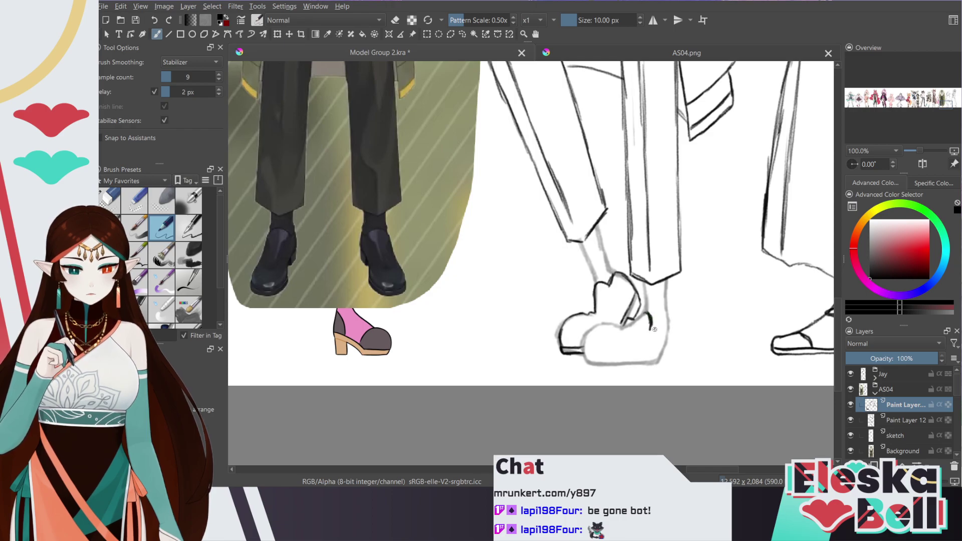
# Outline the straight leg's shoe with its ankle opening, heel, flat sole and rounded toe
pyautogui.moveTo(655, 328)
pyautogui.mouseDown()
pyautogui.moveTo(669, 321)
pyautogui.moveTo(656, 361)
pyautogui.moveTo(585, 356)
pyautogui.mouseUp()
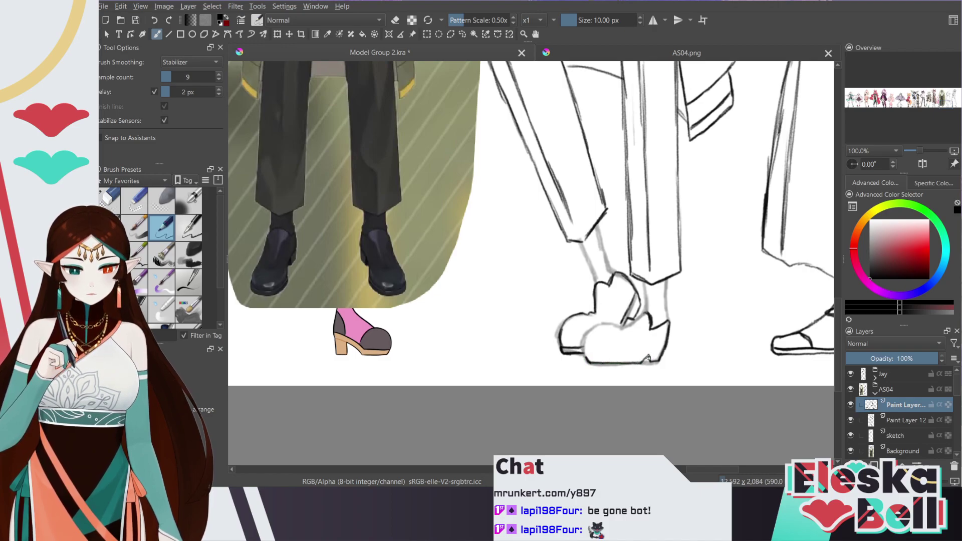
pyautogui.moveTo(663, 352)
pyautogui.mouseDown()
pyautogui.moveTo(586, 356)
pyautogui.moveTo(664, 355)
pyautogui.moveTo(586, 359)
pyautogui.moveTo(583, 350)
pyautogui.moveTo(591, 330)
pyautogui.moveTo(649, 328)
pyautogui.moveTo(641, 323)
pyautogui.moveTo(649, 318)
pyautogui.moveTo(592, 328)
pyautogui.moveTo(635, 328)
pyautogui.moveTo(617, 325)
pyautogui.moveTo(650, 314)
pyautogui.moveTo(652, 327)
pyautogui.moveTo(643, 314)
pyautogui.moveTo(623, 328)
pyautogui.moveTo(583, 344)
pyautogui.mouseUp()
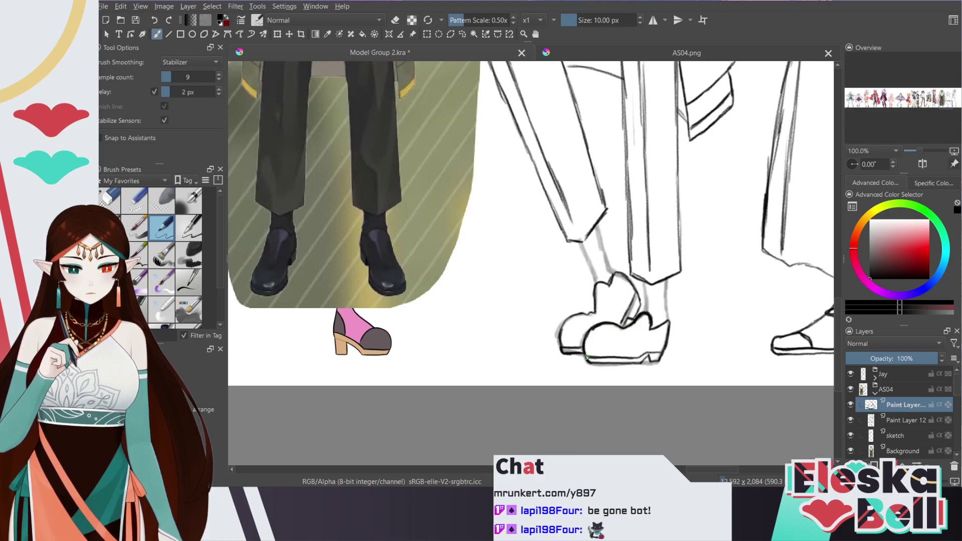
pyautogui.press('e')
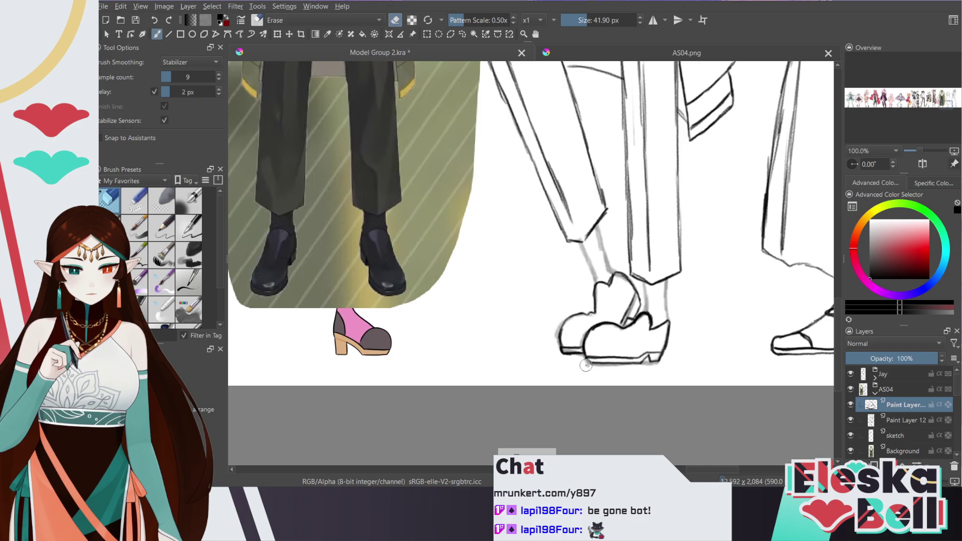
pyautogui.press('e')
pyautogui.moveTo(590, 363); pyautogui.dragTo(594, 358)
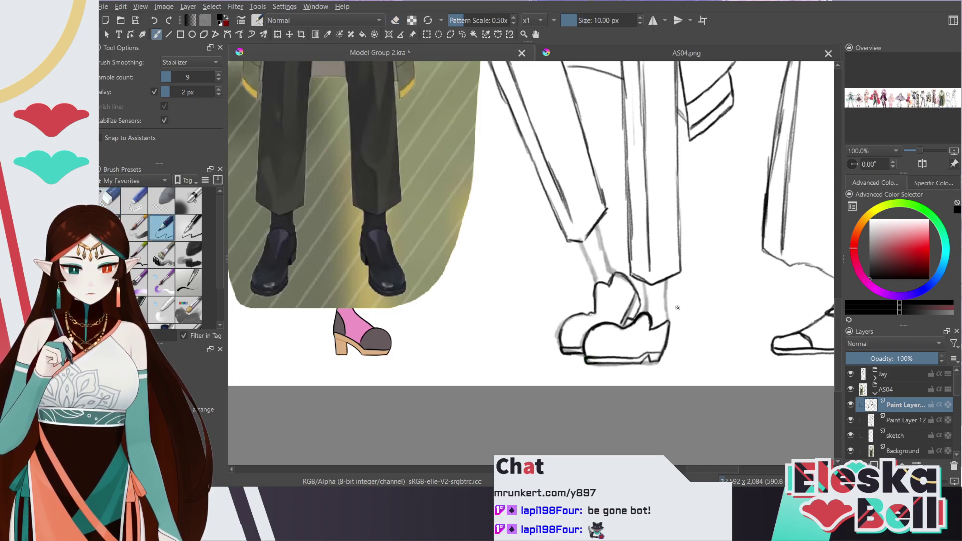
# Draw both ankles between the trouser hems and the shoe openings, tidying where they meet the shoes
pyautogui.moveTo(646, 293)
pyautogui.mouseDown()
pyautogui.moveTo(647, 307)
pyautogui.moveTo(666, 300)
pyautogui.moveTo(667, 323)
pyautogui.mouseUp()
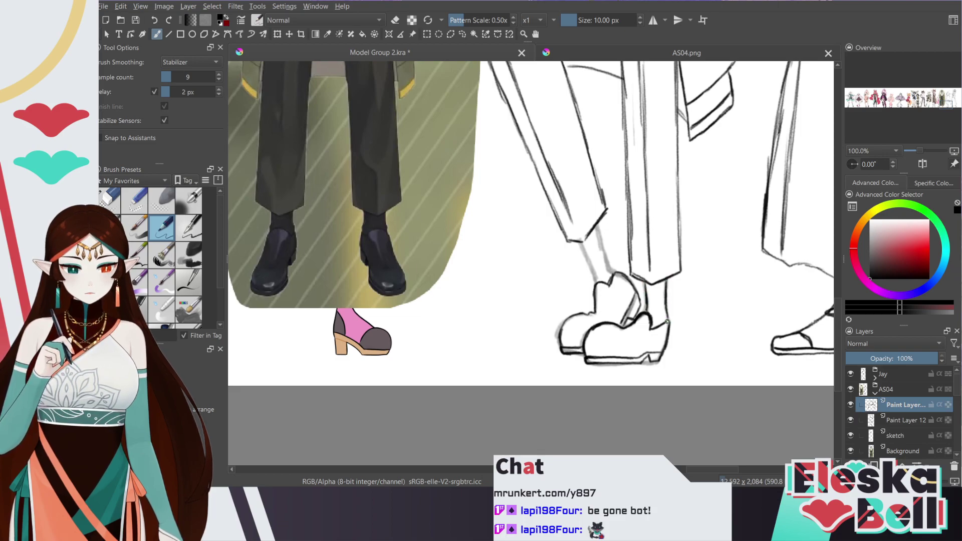
pyautogui.moveTo(597, 227)
pyautogui.mouseDown()
pyautogui.moveTo(615, 274)
pyautogui.moveTo(596, 218)
pyautogui.moveTo(581, 243)
pyautogui.moveTo(596, 285)
pyautogui.mouseUp()
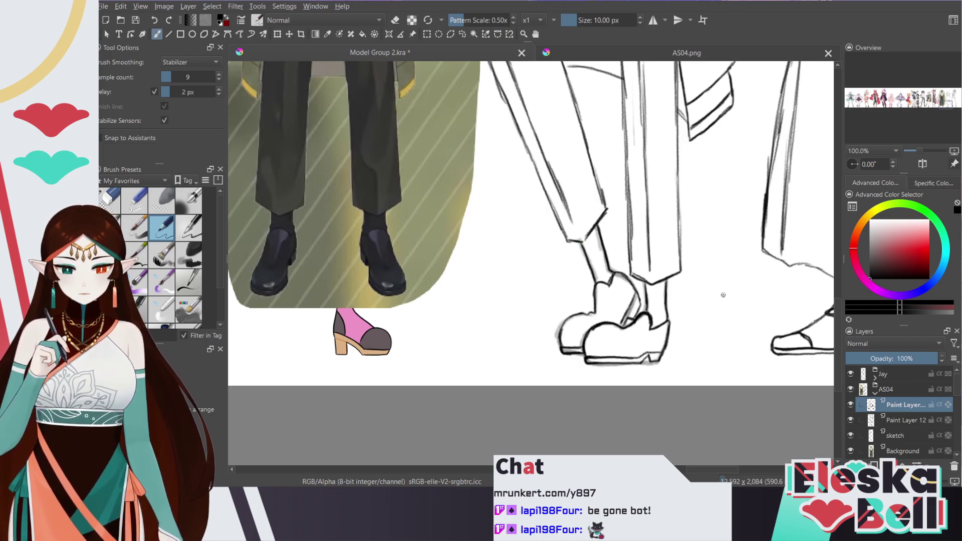
pyautogui.press('/')
pyautogui.moveTo(598, 277); pyautogui.dragTo(593, 275)
pyautogui.press('/')
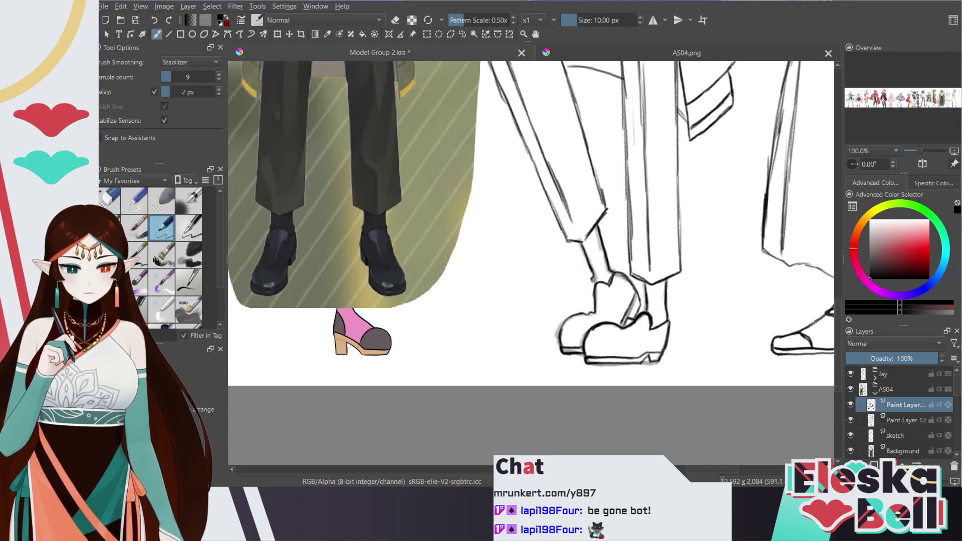
pyautogui.press('e')
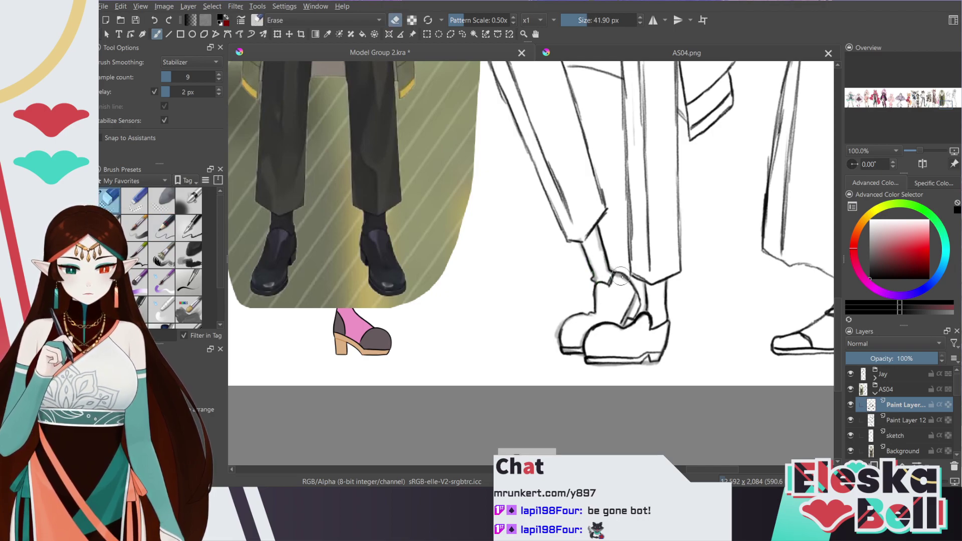
pyautogui.press('e')
pyautogui.moveTo(666, 303); pyautogui.dragTo(670, 314)
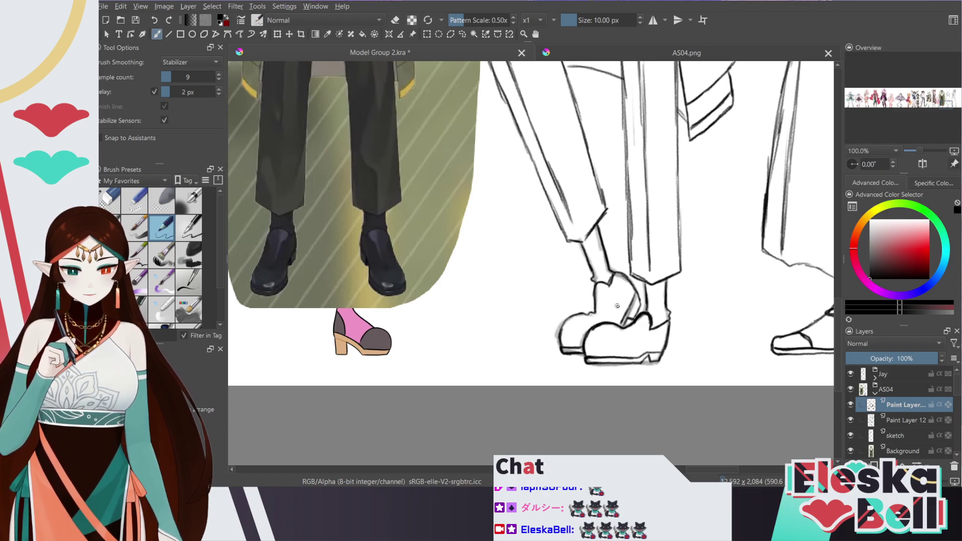
pyautogui.moveTo(609, 294); pyautogui.dragTo(606, 313)
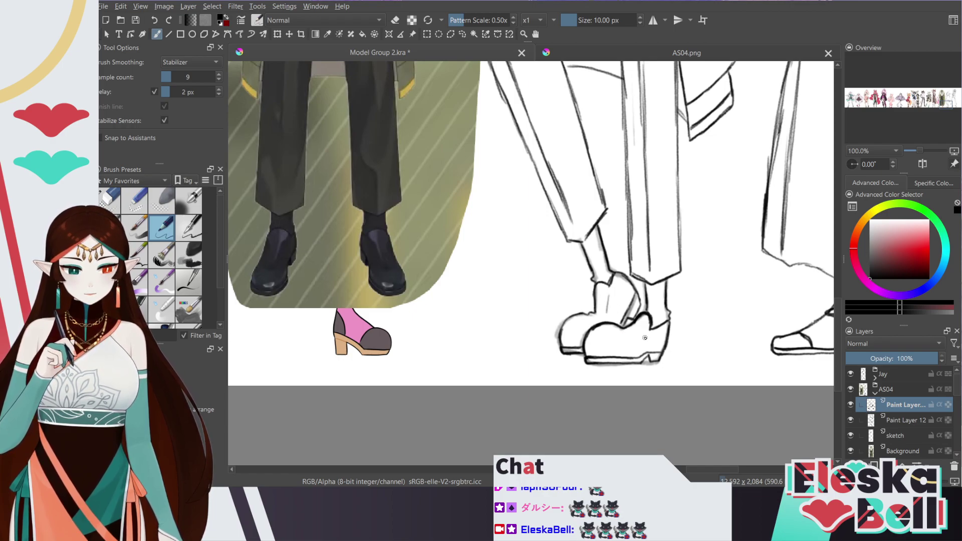
pyautogui.moveTo(644, 337); pyautogui.dragTo(622, 347)
pyautogui.hotkey('ctrl', 'z')
pyautogui.hotkey('ctrl', 'z')
pyautogui.hotkey('ctrl', 'z')
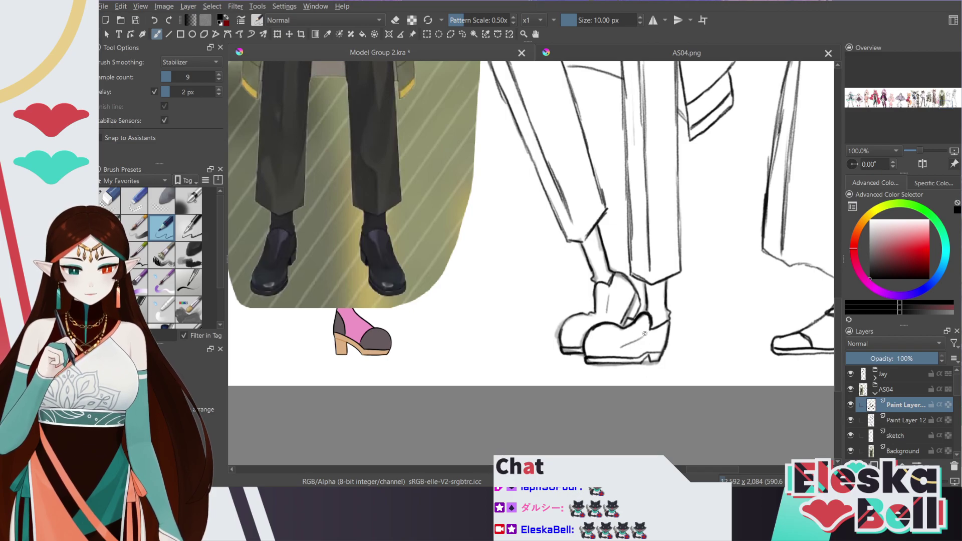
pyautogui.moveTo(609, 294); pyautogui.dragTo(607, 315)
pyautogui.hotkey('ctrl', 'z')
# Move the reference image on the AS04 group's Background layer closer to the posed figure
pyautogui.press('-')
pyautogui.press('-')
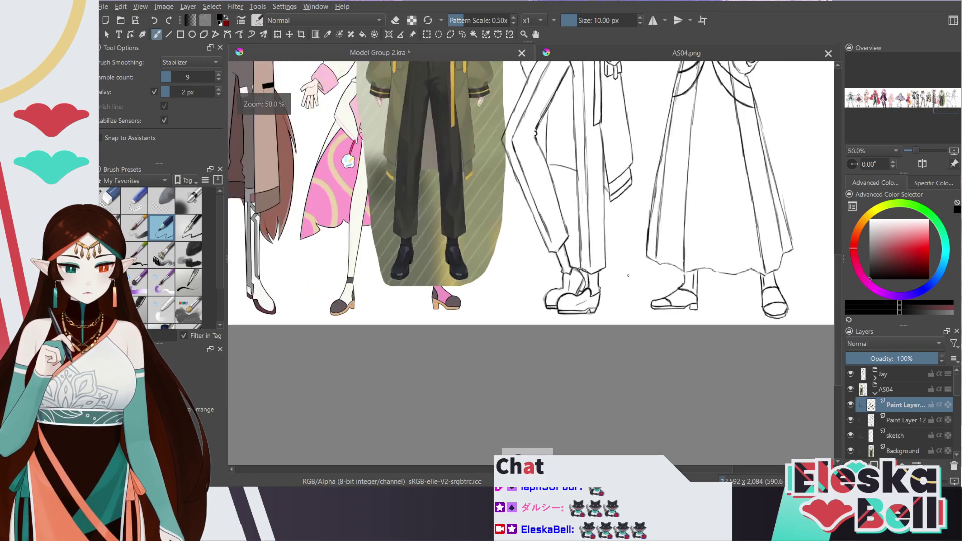
pyautogui.press('-')
pyautogui.moveTo(940, 107); pyautogui.dragTo(943, 96)
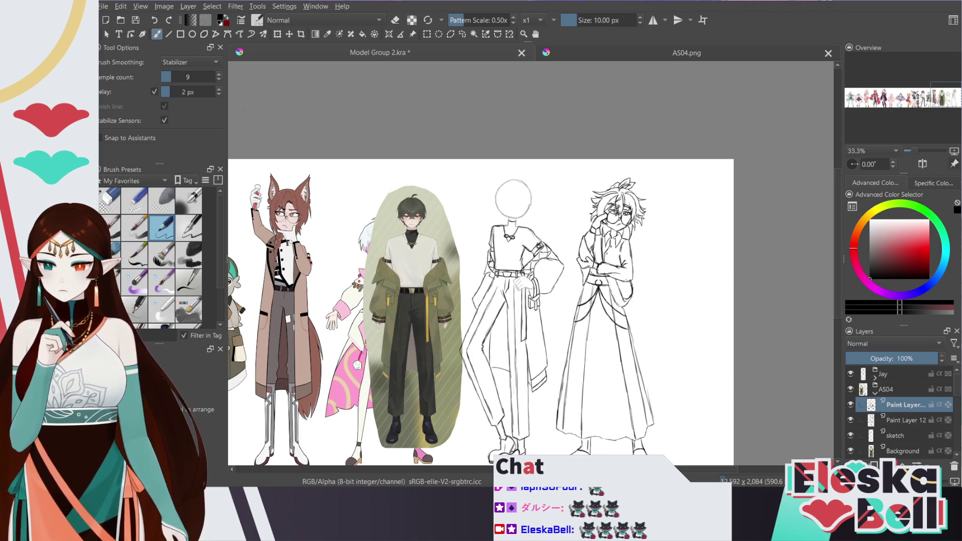
pyautogui.scroll(3, 834, 215)
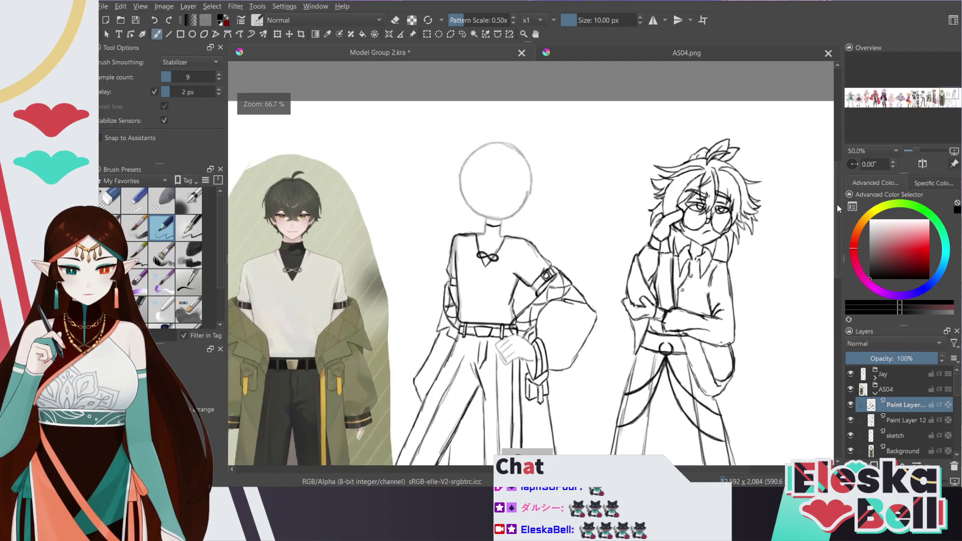
pyautogui.moveTo(710, 470); pyautogui.dragTo(703, 472)
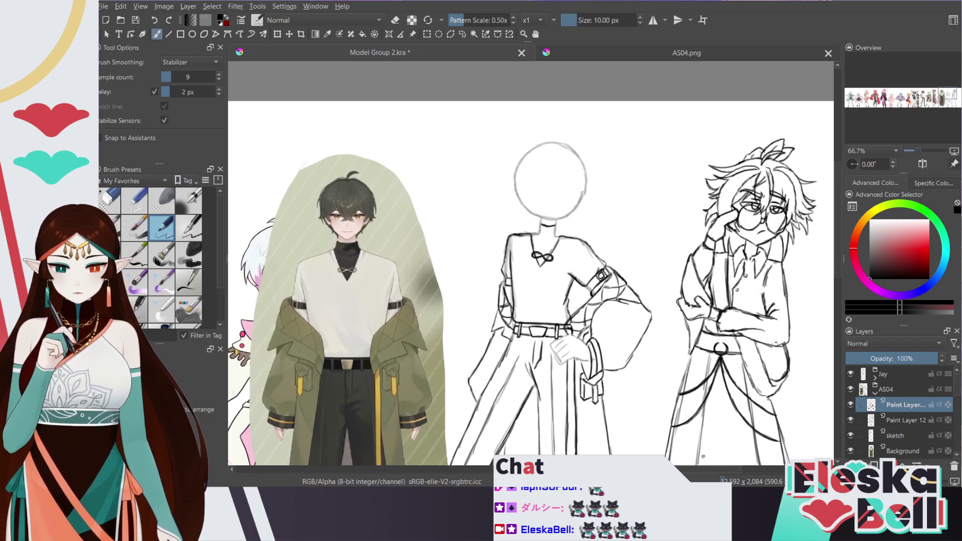
pyautogui.click(280, 34)
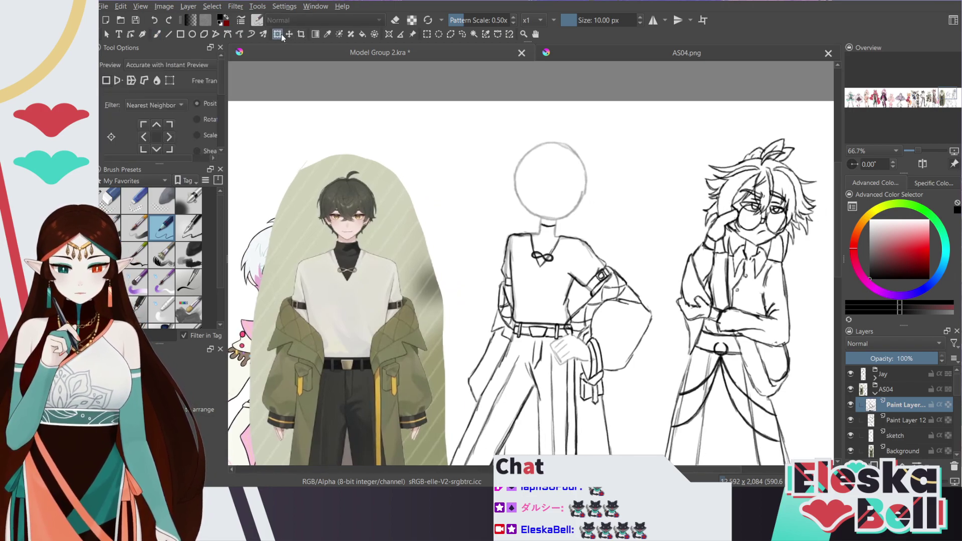
pyautogui.click(895, 448)
pyautogui.moveTo(408, 281)
pyautogui.mouseDown()
pyautogui.moveTo(435, 264)
pyautogui.moveTo(475, 264)
pyautogui.mouseUp()
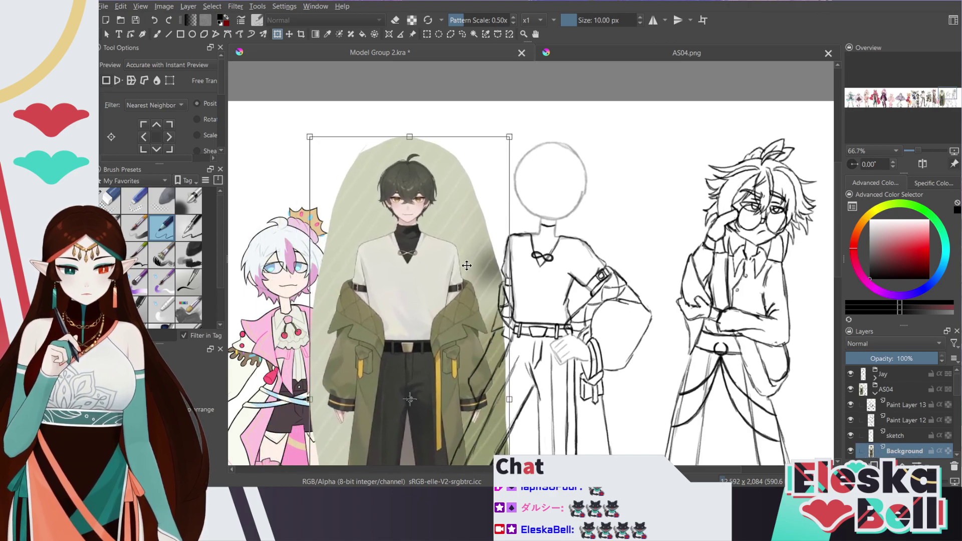
# Check what Paint Layer 12 and the sketch layer contain, and merge Paint Layer 13 down into Paint Layer 12
pyautogui.click(900, 407)
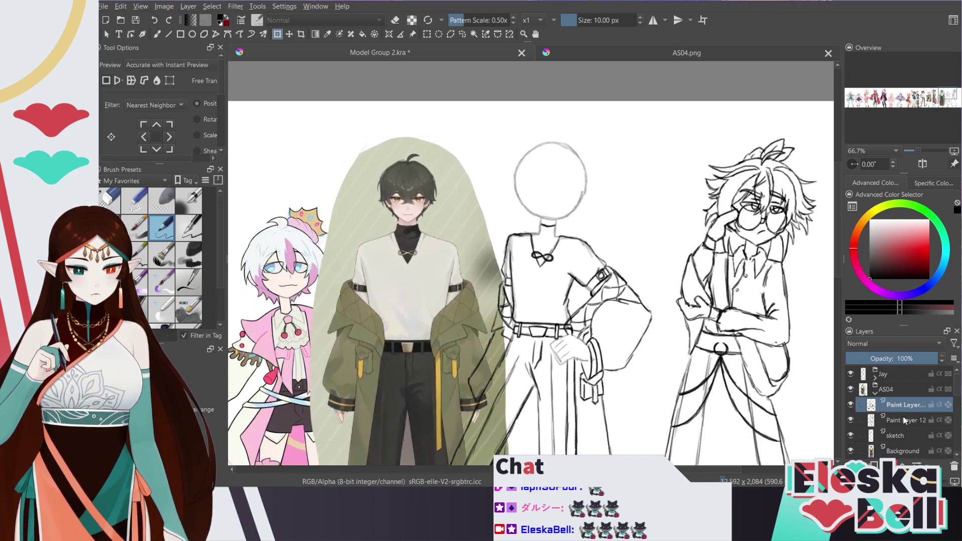
pyautogui.click(850, 422)
pyautogui.click(850, 420)
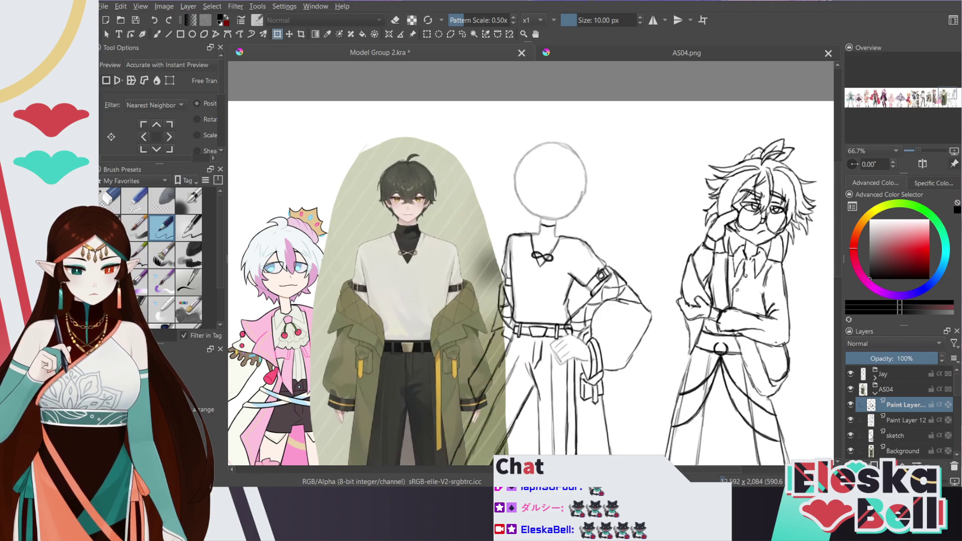
pyautogui.click(850, 435)
pyautogui.click(849, 436)
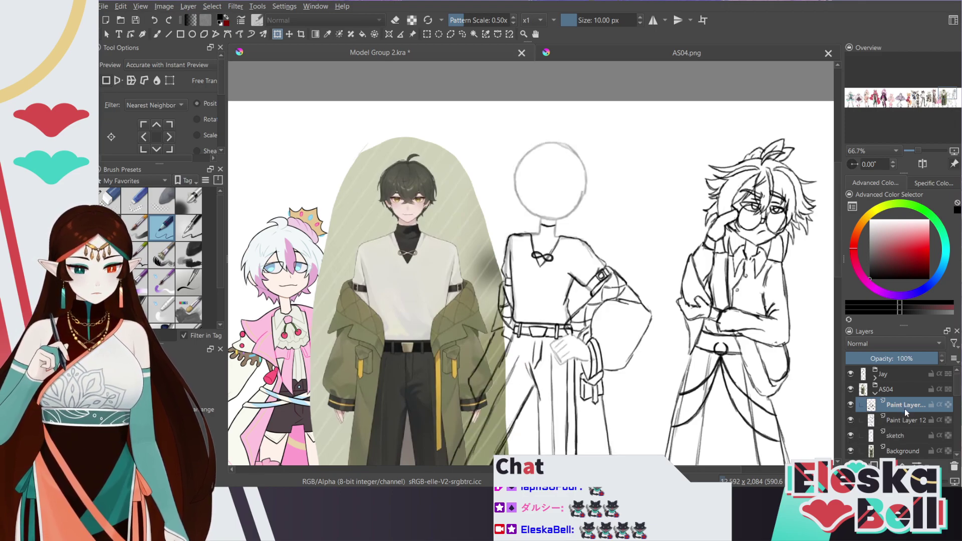
pyautogui.hotkey('ctrl', 'e')
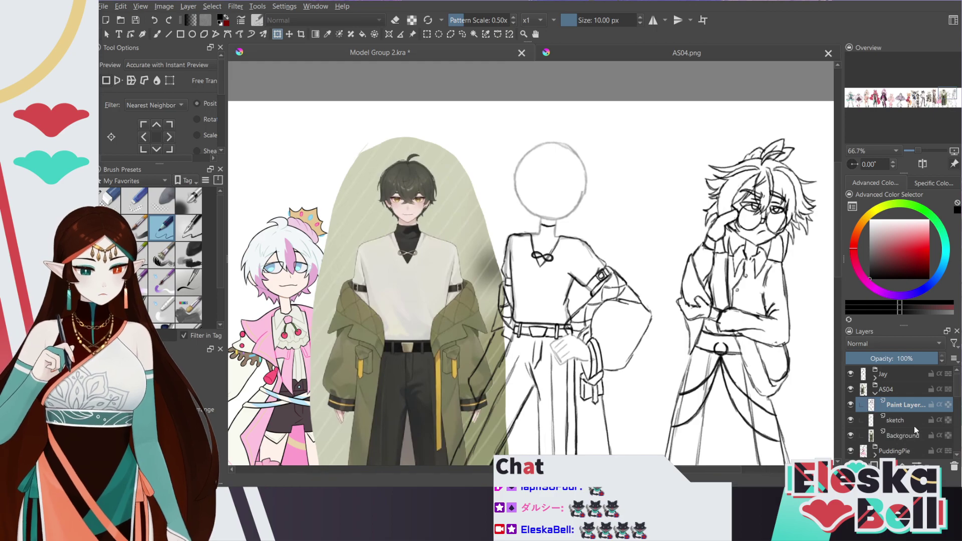
# On the AS04 group's sketch layer, erase the rough pose lines around the finished shoes
pyautogui.click(915, 423)
pyautogui.moveTo(837, 218); pyautogui.dragTo(839, 290)
pyautogui.press('b')
pyautogui.press('e')
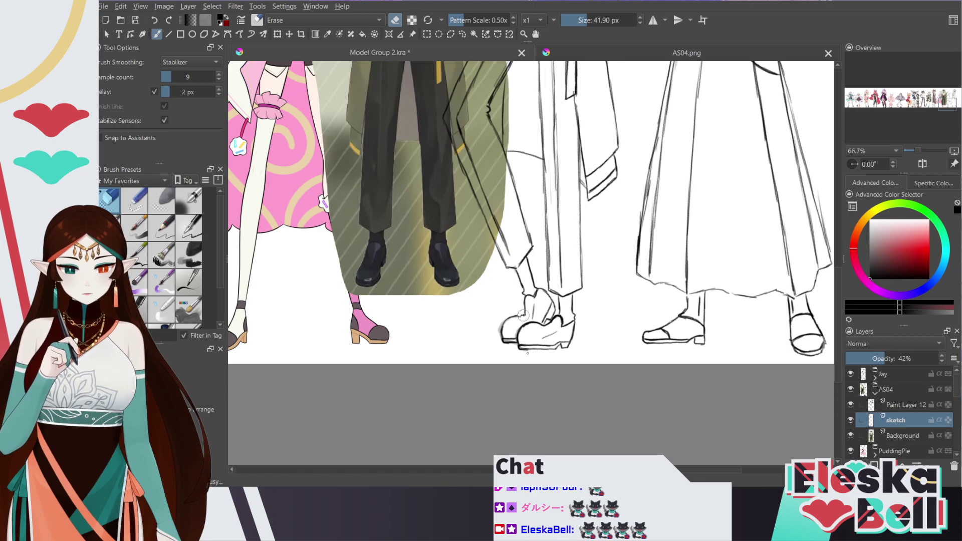
pyautogui.moveTo(840, 292); pyautogui.dragTo(829, 262)
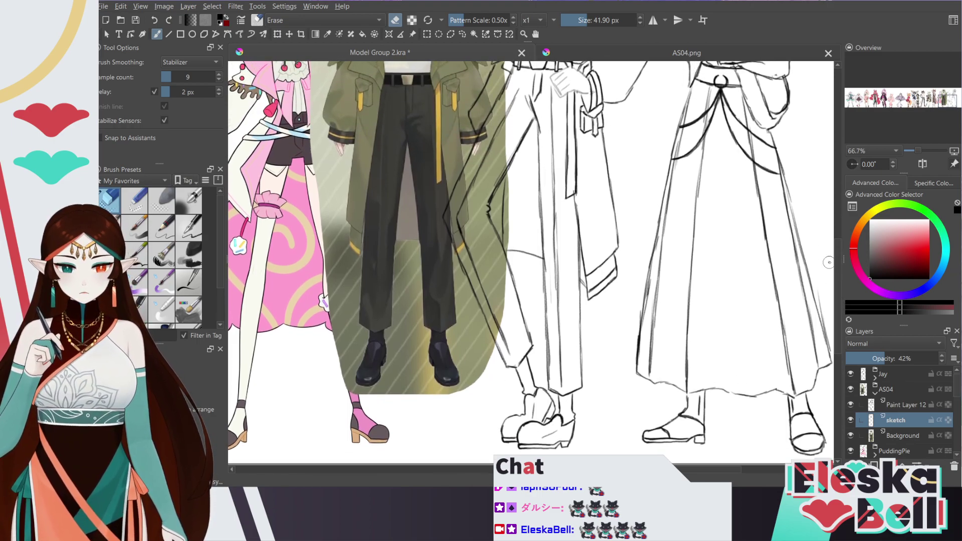
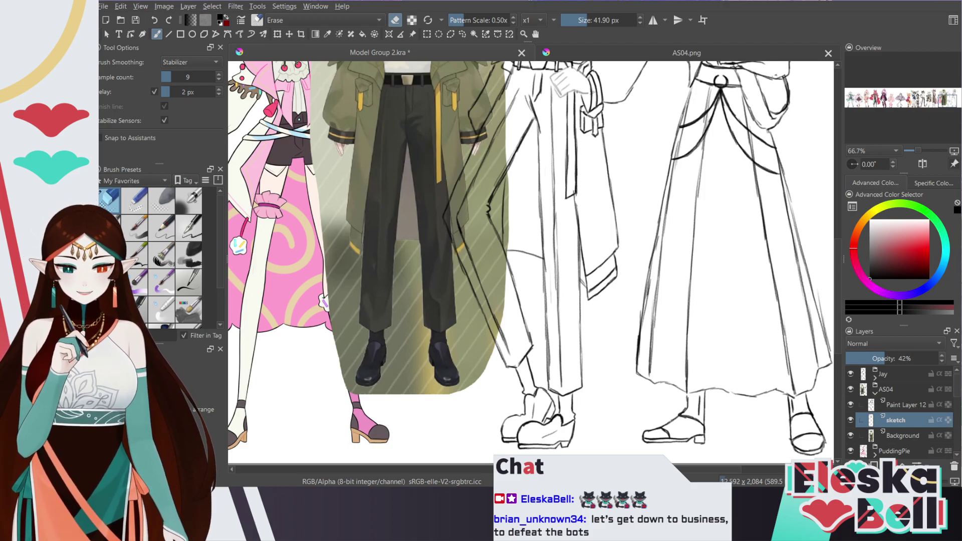
# Examine the character's face and hairstyle up close in the AS04.png reference
pyautogui.scroll(5, 837, 270)
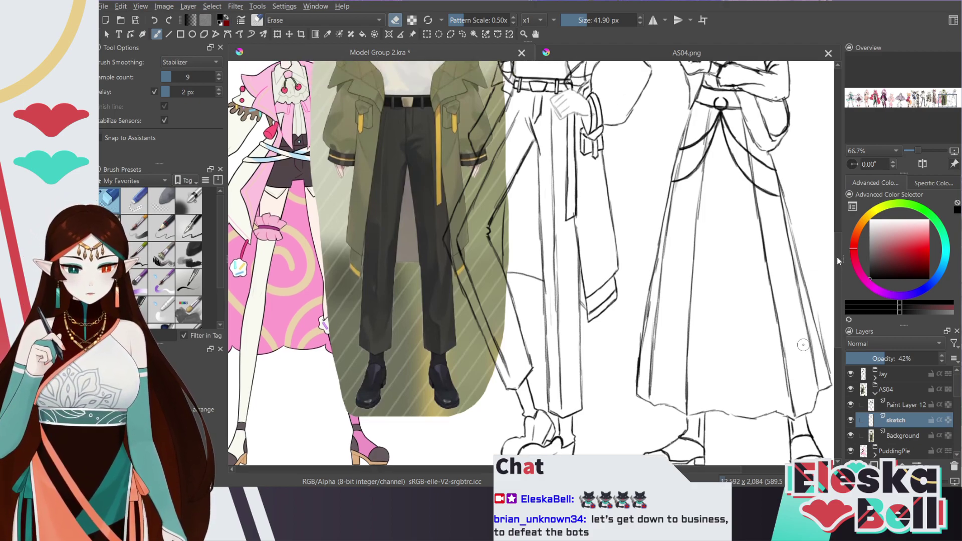
pyautogui.press('1')
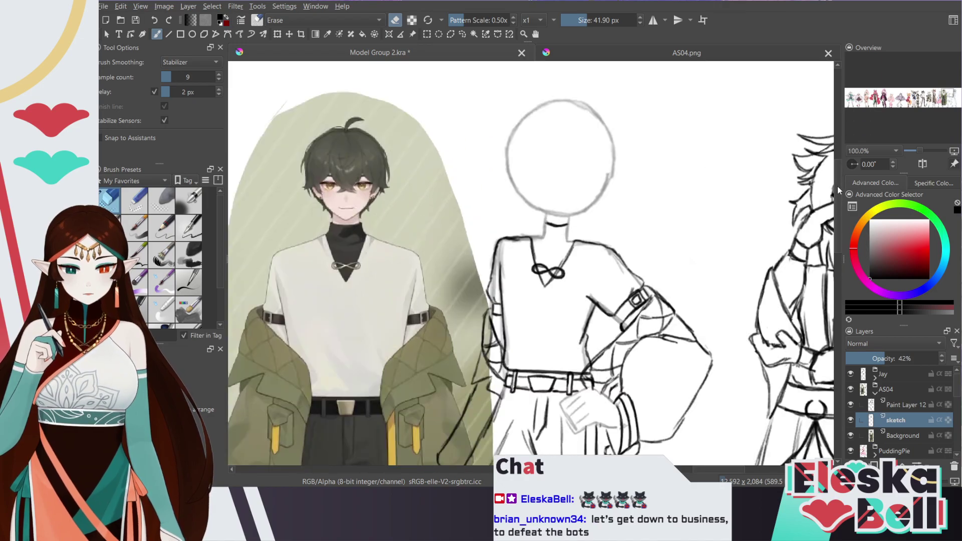
pyautogui.click(577, 52)
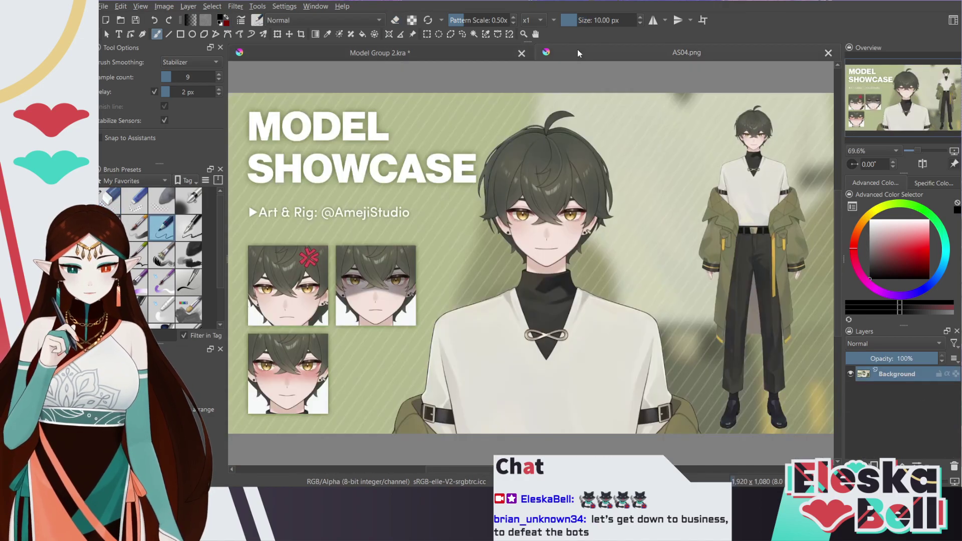
pyautogui.moveTo(902, 93)
pyautogui.mouseDown()
pyautogui.moveTo(904, 106)
pyautogui.moveTo(905, 86)
pyautogui.mouseUp()
pyautogui.scroll(1, 905, 86)
pyautogui.press('+')
pyautogui.press('e')
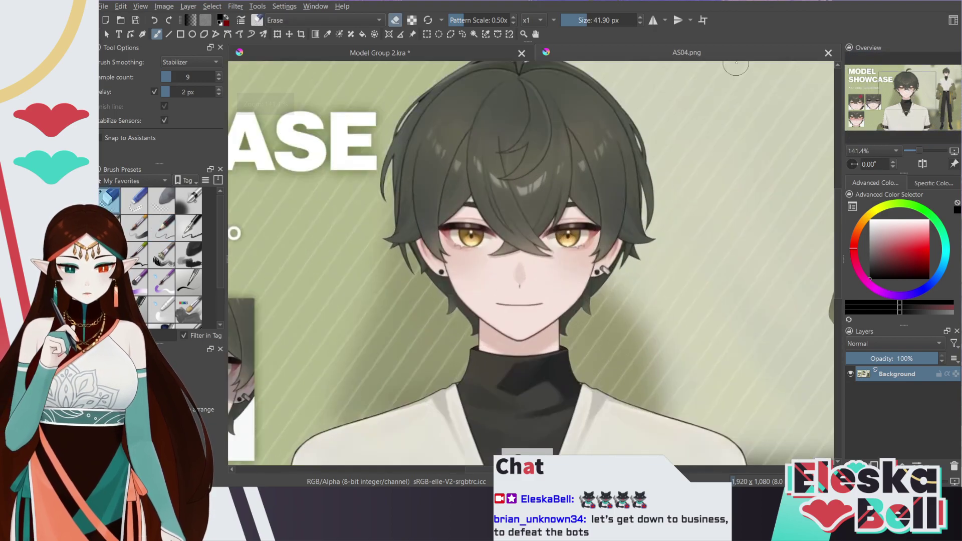
# Back in Model Group 2.kra, add a new paint layer above Paint Layer 12 and ready the 10 px drawing brush
pyautogui.click(469, 54)
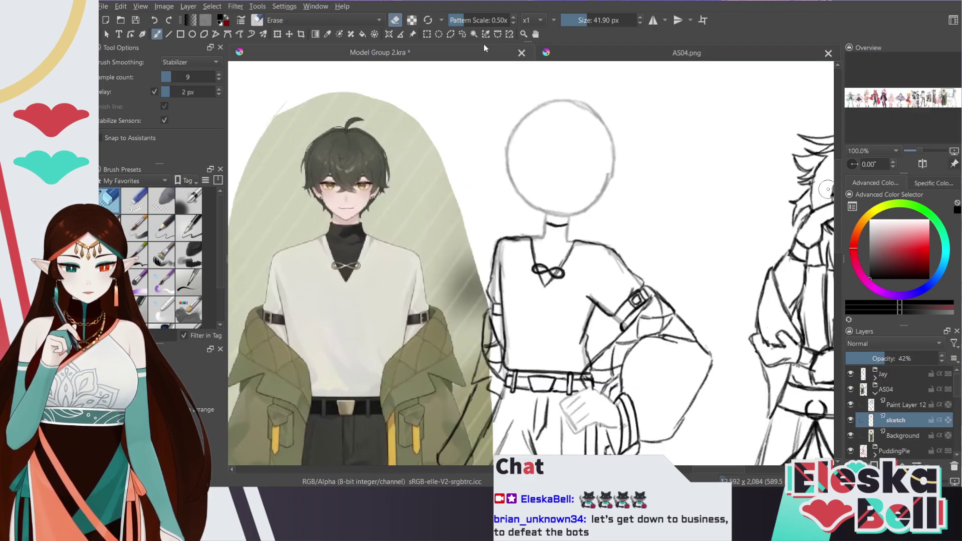
pyautogui.click(901, 405)
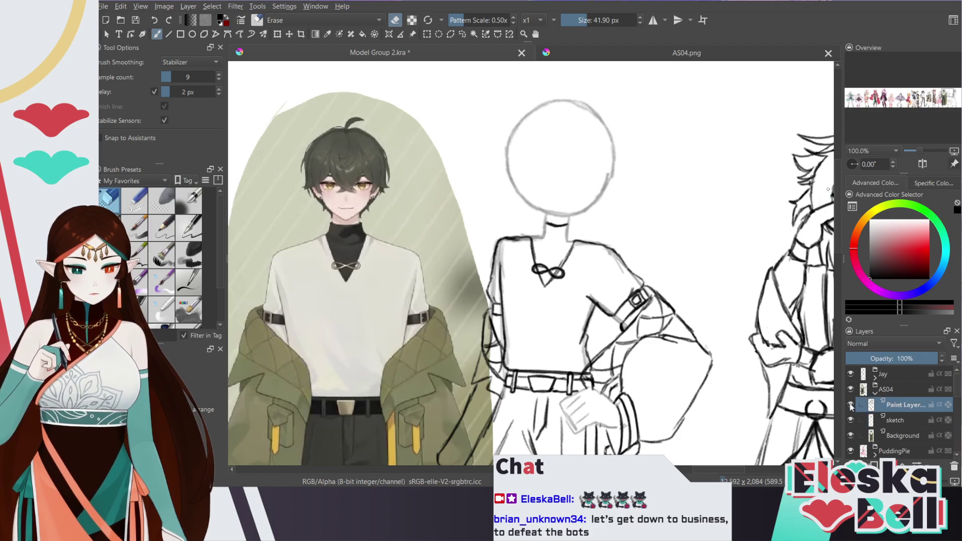
pyautogui.click(901, 423)
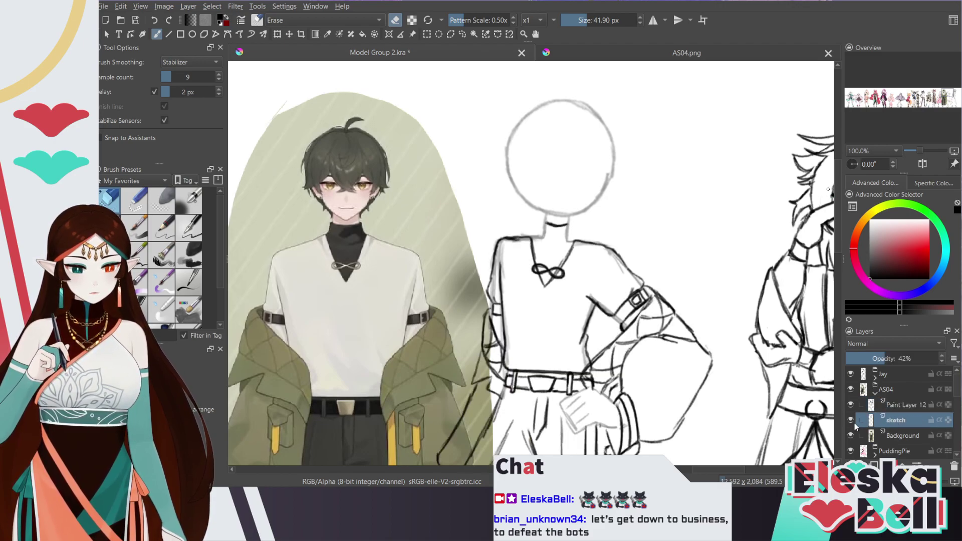
pyautogui.click(852, 422)
pyautogui.click(852, 422)
pyautogui.press('Insert')
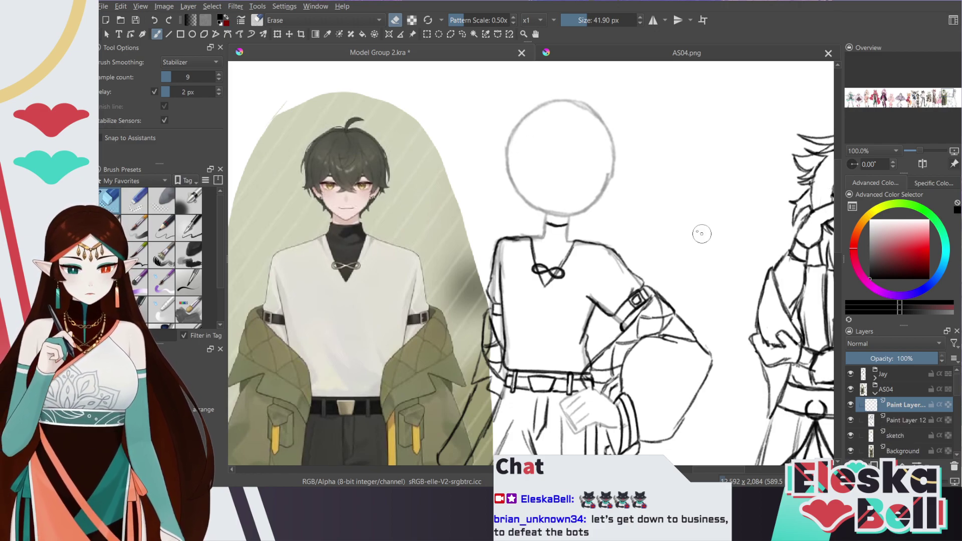
pyautogui.press('/')
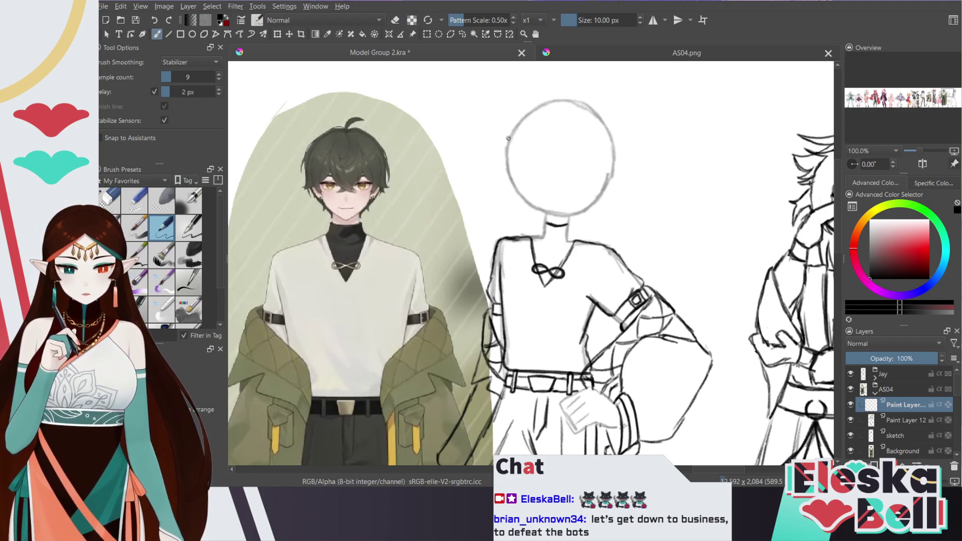
# Draw the head outline in dark 10 px strokes over the rough circle, shaping both sides of the face down to the chin
pyautogui.moveTo(507, 146)
pyautogui.mouseDown()
pyautogui.moveTo(507, 137)
pyautogui.moveTo(524, 202)
pyautogui.moveTo(545, 217)
pyautogui.moveTo(518, 192)
pyautogui.moveTo(546, 215)
pyautogui.moveTo(582, 210)
pyautogui.mouseUp()
pyautogui.press('/')
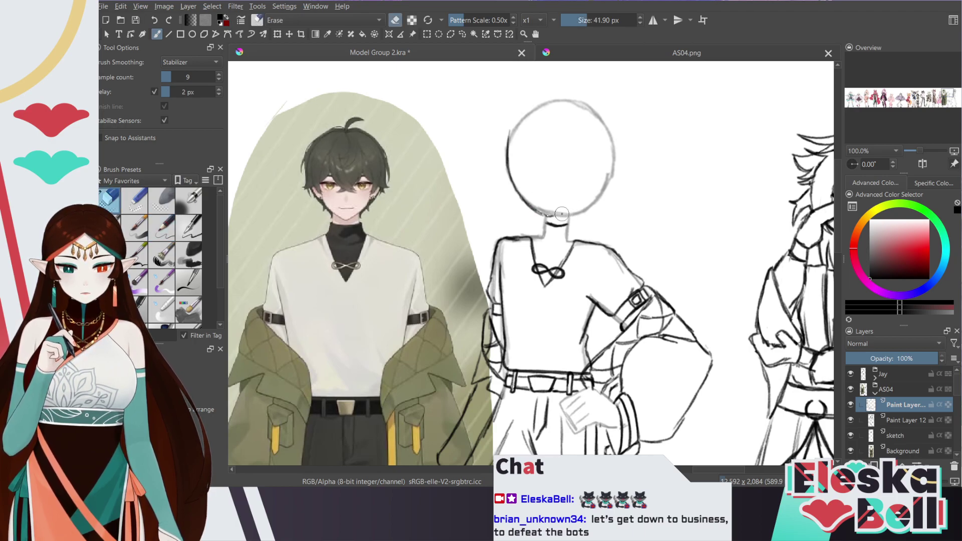
pyautogui.press('e')
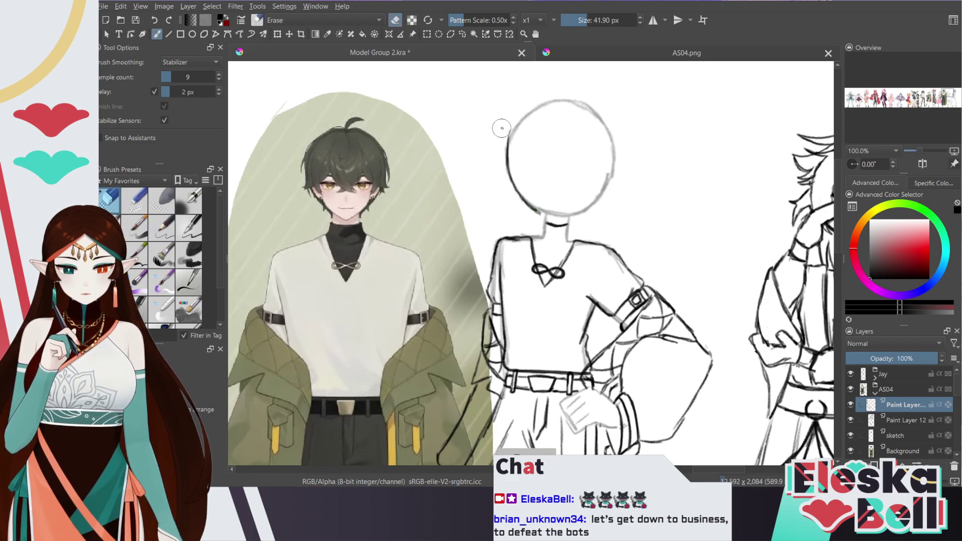
pyautogui.moveTo(508, 144)
pyautogui.mouseDown()
pyautogui.moveTo(513, 185)
pyautogui.moveTo(550, 218)
pyautogui.moveTo(532, 200)
pyautogui.moveTo(561, 216)
pyautogui.moveTo(550, 217)
pyautogui.moveTo(577, 213)
pyautogui.moveTo(611, 162)
pyautogui.mouseUp()
pyautogui.moveTo(509, 139)
pyautogui.mouseDown()
pyautogui.moveTo(521, 111)
pyautogui.moveTo(514, 129)
pyautogui.moveTo(522, 132)
pyautogui.moveTo(511, 133)
pyautogui.moveTo(550, 100)
pyautogui.moveTo(533, 112)
pyautogui.moveTo(552, 98)
pyautogui.moveTo(546, 104)
pyautogui.moveTo(579, 101)
pyautogui.moveTo(558, 101)
pyautogui.moveTo(588, 105)
pyautogui.moveTo(573, 98)
pyautogui.moveTo(601, 118)
pyautogui.moveTo(588, 103)
pyautogui.moveTo(613, 139)
pyautogui.moveTo(611, 162)
pyautogui.mouseUp()
pyautogui.press('/')
pyautogui.press('/')
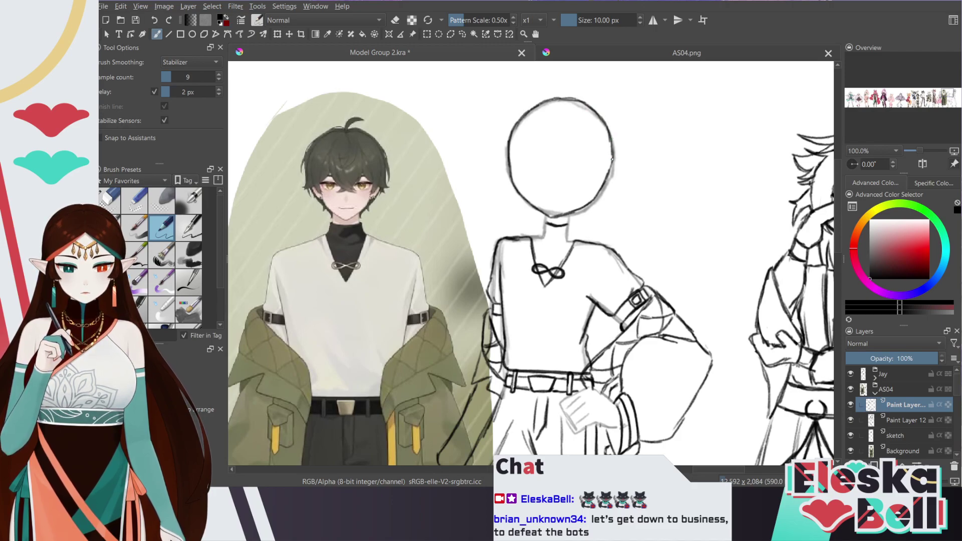
# Clean up and redraw the head outline along the cheek on the side away from the raised elbow
pyautogui.press('/')
pyautogui.moveTo(509, 192); pyautogui.dragTo(517, 187)
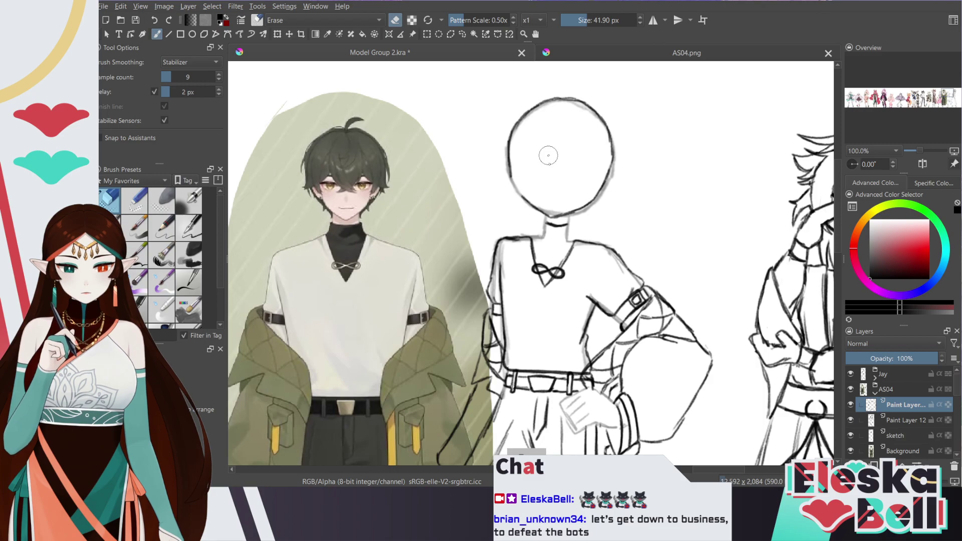
pyautogui.press('e')
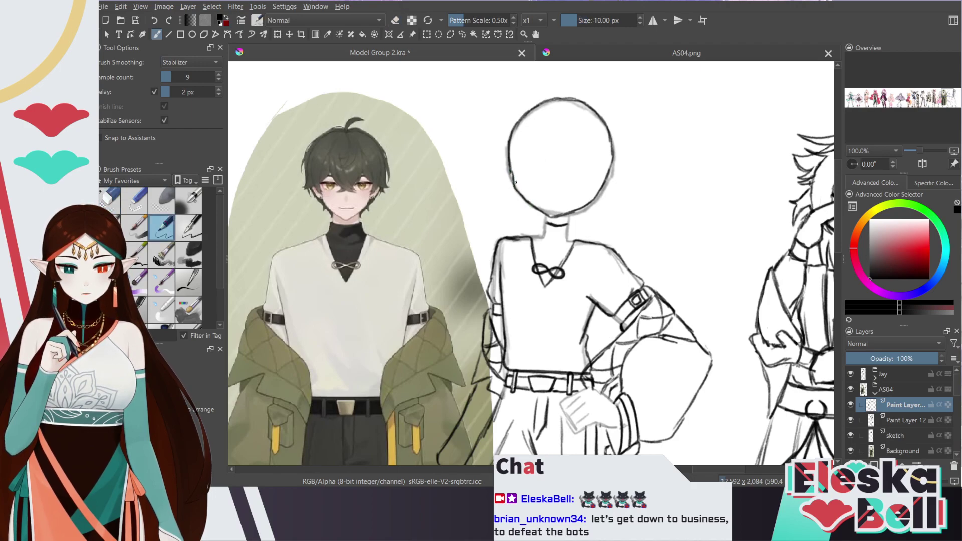
pyautogui.moveTo(508, 160); pyautogui.dragTo(515, 187)
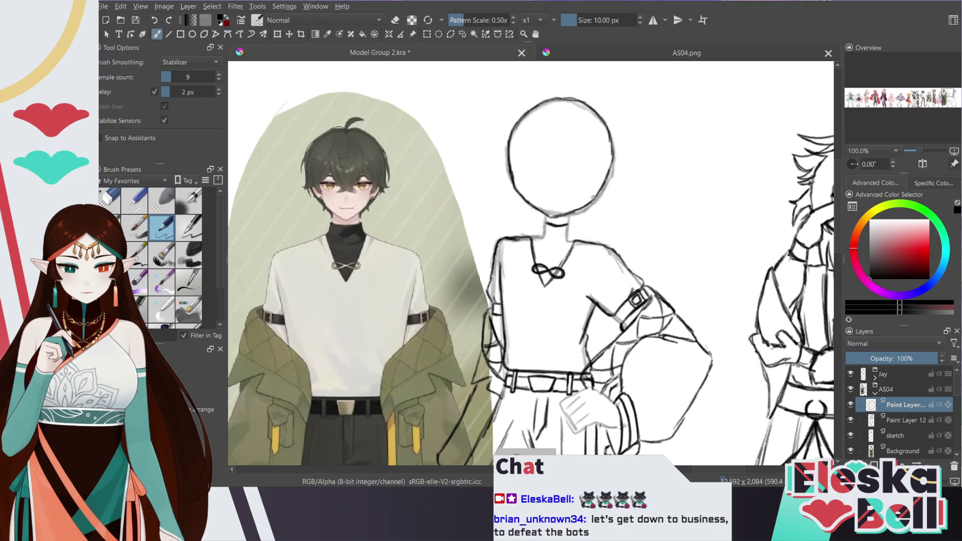
# Sketch a small ear on the elbow side of the head, erasing the first ear attempts before redrawing it
pyautogui.press('e')
pyautogui.moveTo(593, 198)
pyautogui.mouseDown()
pyautogui.moveTo(609, 165)
pyautogui.moveTo(599, 197)
pyautogui.moveTo(617, 164)
pyautogui.moveTo(630, 169)
pyautogui.moveTo(620, 189)
pyautogui.moveTo(601, 194)
pyautogui.moveTo(628, 164)
pyautogui.mouseUp()
pyautogui.press('e')
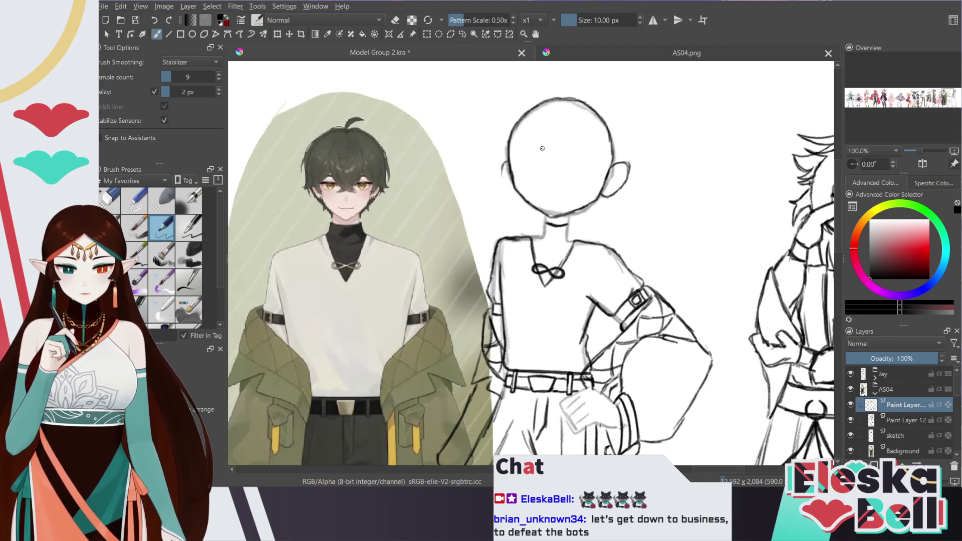
pyautogui.press('e')
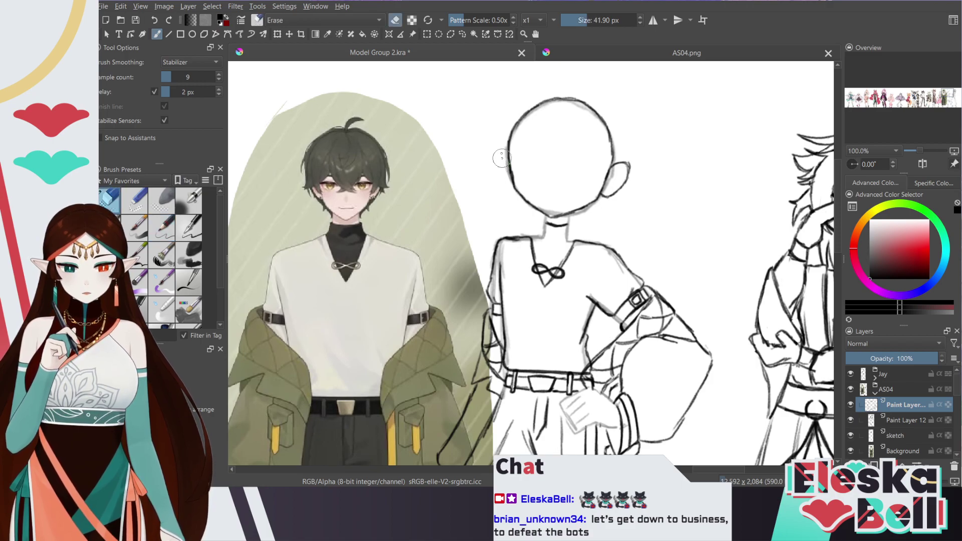
pyautogui.moveTo(630, 179)
pyautogui.mouseDown()
pyautogui.moveTo(619, 183)
pyautogui.moveTo(619, 170)
pyautogui.mouseUp()
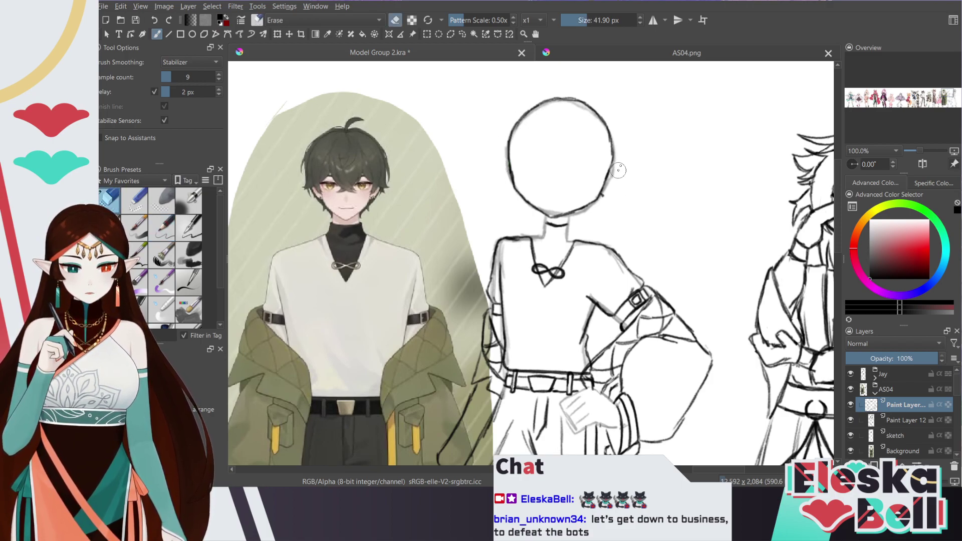
pyautogui.press('e')
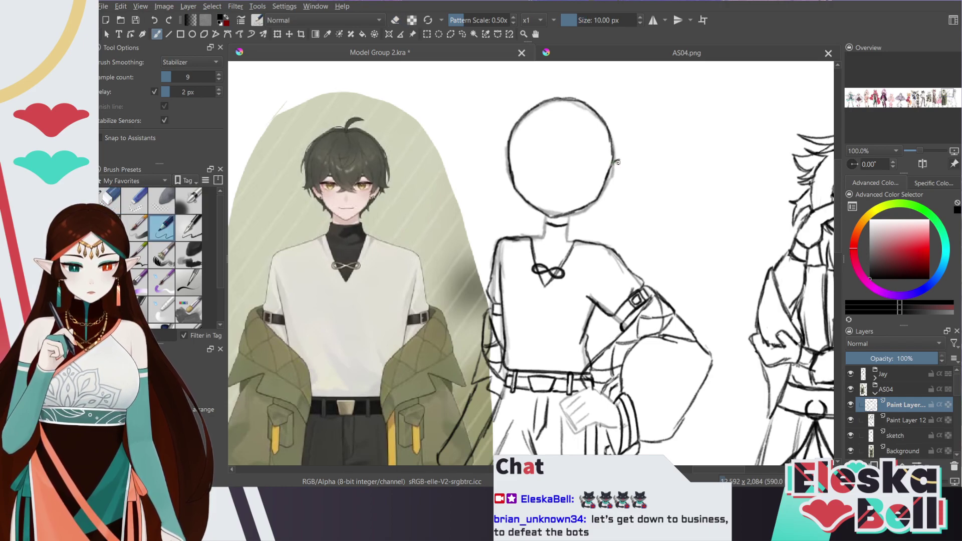
pyautogui.moveTo(616, 162)
pyautogui.mouseDown()
pyautogui.moveTo(627, 162)
pyautogui.moveTo(624, 185)
pyautogui.moveTo(602, 192)
pyautogui.moveTo(629, 173)
pyautogui.mouseUp()
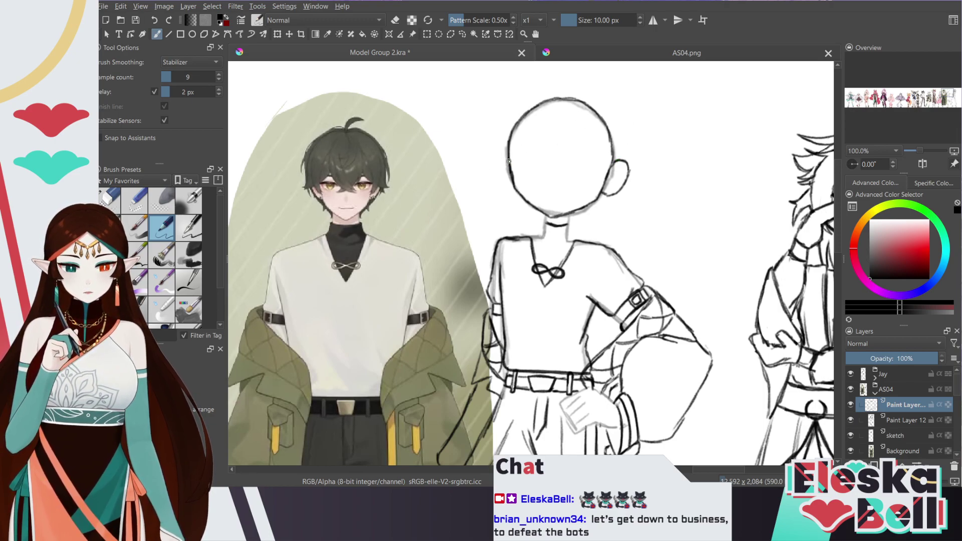
pyautogui.moveTo(500, 160); pyautogui.dragTo(511, 192)
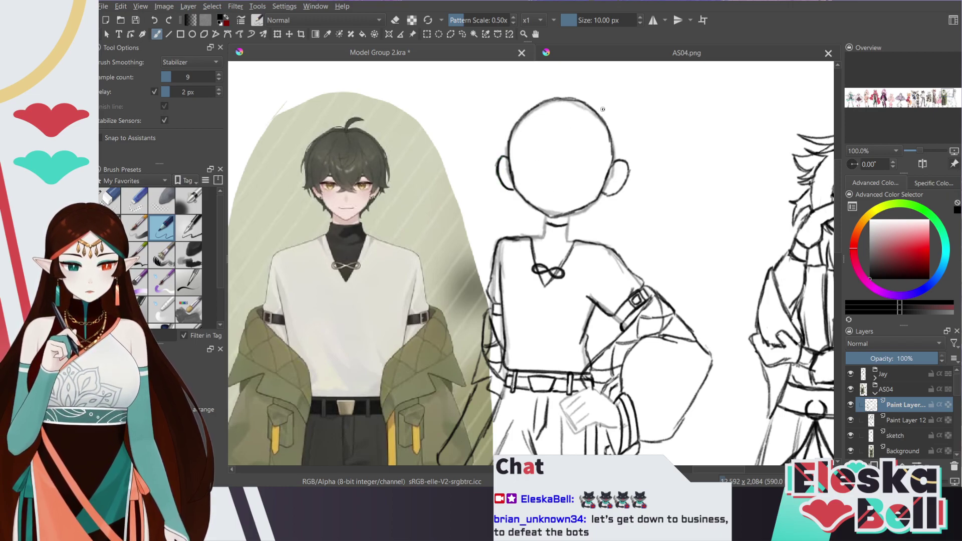
pyautogui.press('/')
pyautogui.moveTo(491, 155); pyautogui.dragTo(506, 190)
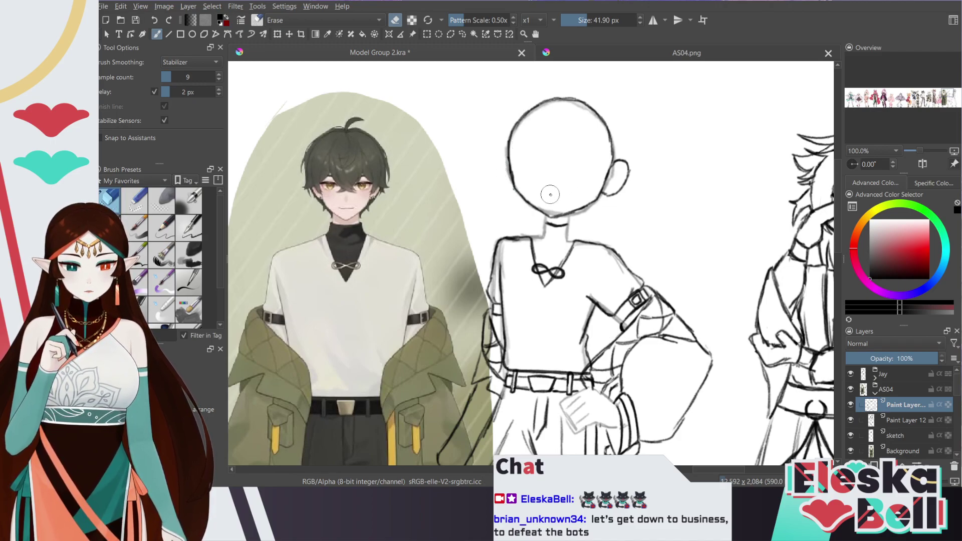
# Erase the overlapping strokes where the remaining ear meets the jawline
pyautogui.press('e')
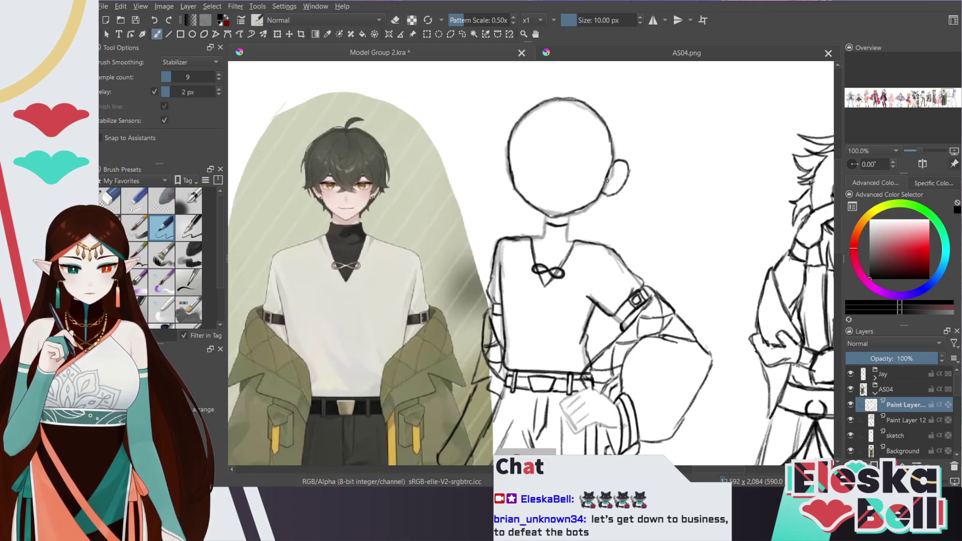
pyautogui.press('e')
pyautogui.moveTo(603, 185)
pyautogui.mouseDown()
pyautogui.moveTo(619, 163)
pyautogui.moveTo(612, 169)
pyautogui.moveTo(614, 152)
pyautogui.moveTo(610, 196)
pyautogui.mouseUp()
pyautogui.press('e')
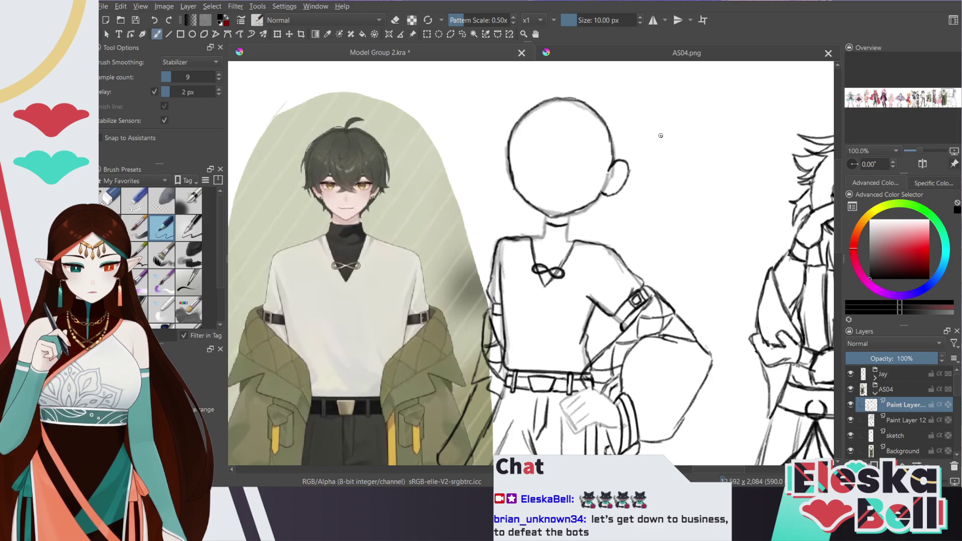
# Add a new paint layer above Paint Layer 13 and draw a curved vertical centre guideline down the face
pyautogui.scroll(3, 836, 216)
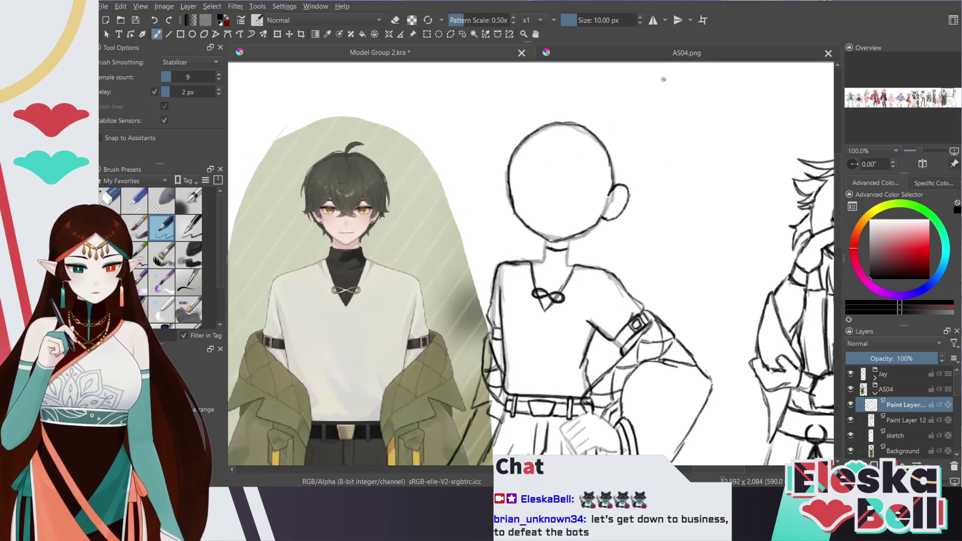
pyautogui.press('Insert')
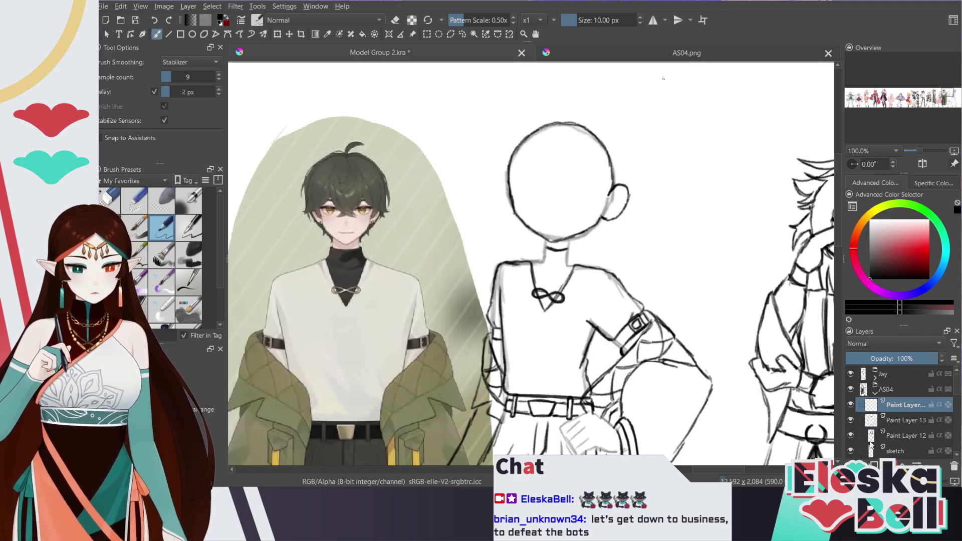
pyautogui.moveTo(553, 251); pyautogui.dragTo(547, 142)
pyautogui.moveTo(546, 204)
pyautogui.mouseDown()
pyautogui.moveTo(560, 105)
pyautogui.moveTo(548, 208)
pyautogui.mouseUp()
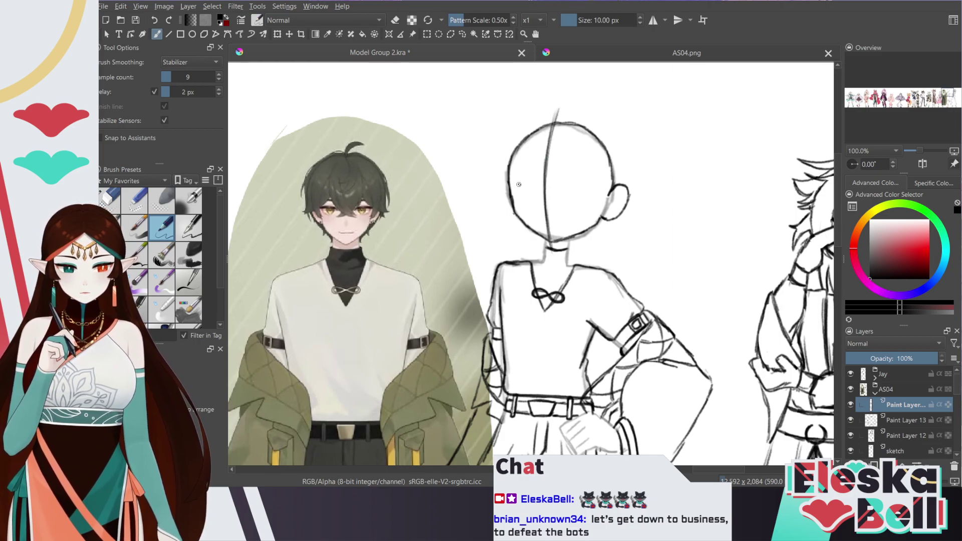
# Check the eyes in the AS04.png reference and draw the curved upper lid of the eye nearest the ear in Model Group 2.kra
pyautogui.click(608, 49)
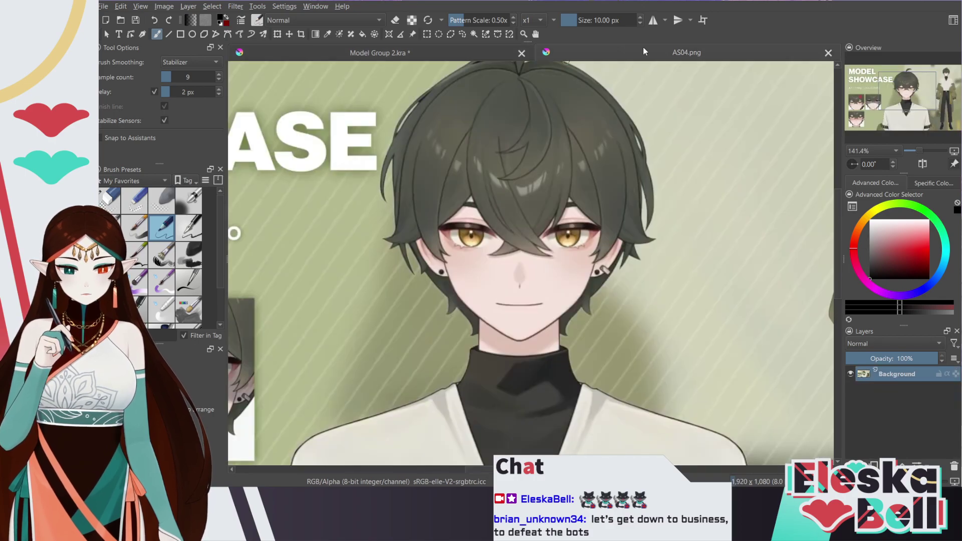
pyautogui.click(447, 52)
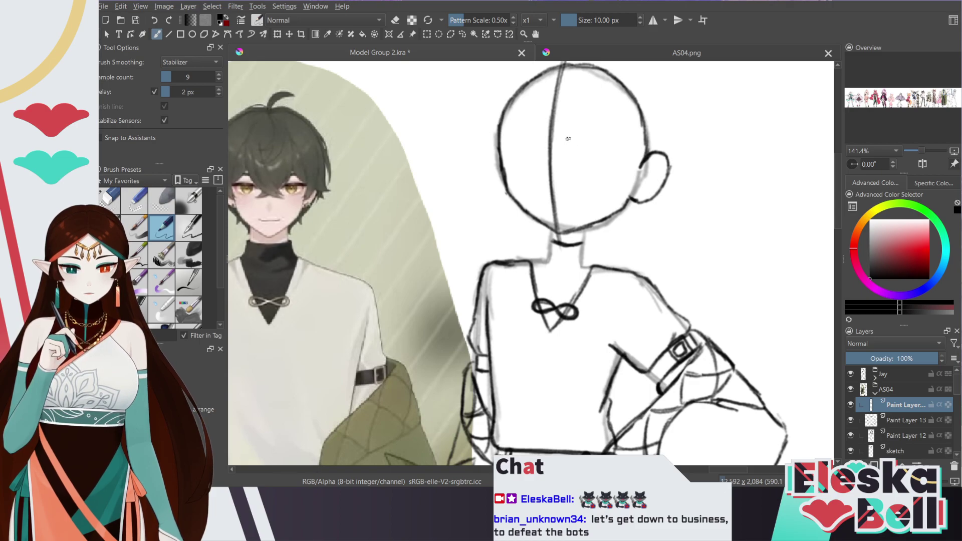
pyautogui.moveTo(568, 139)
pyautogui.mouseDown()
pyautogui.moveTo(610, 138)
pyautogui.moveTo(570, 138)
pyautogui.mouseUp()
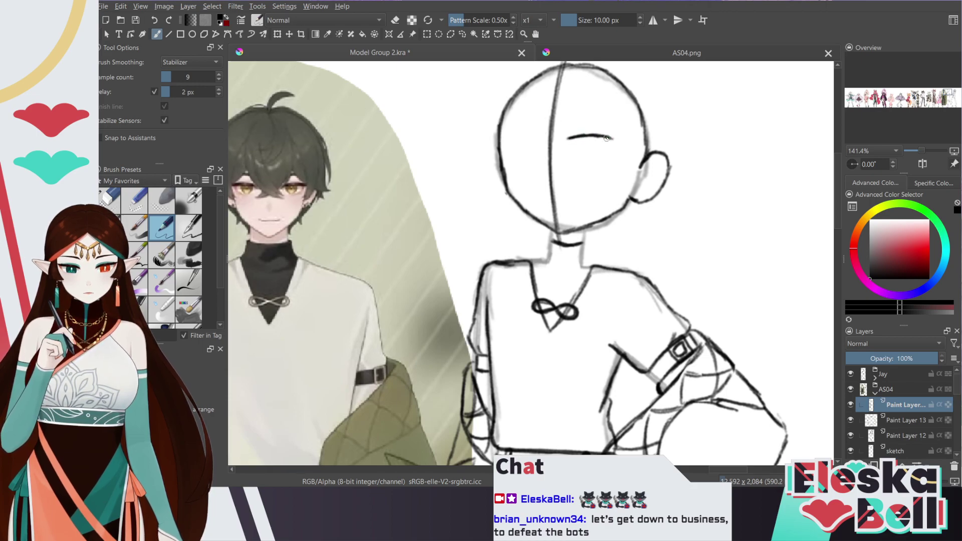
pyautogui.moveTo(607, 138); pyautogui.dragTo(612, 138)
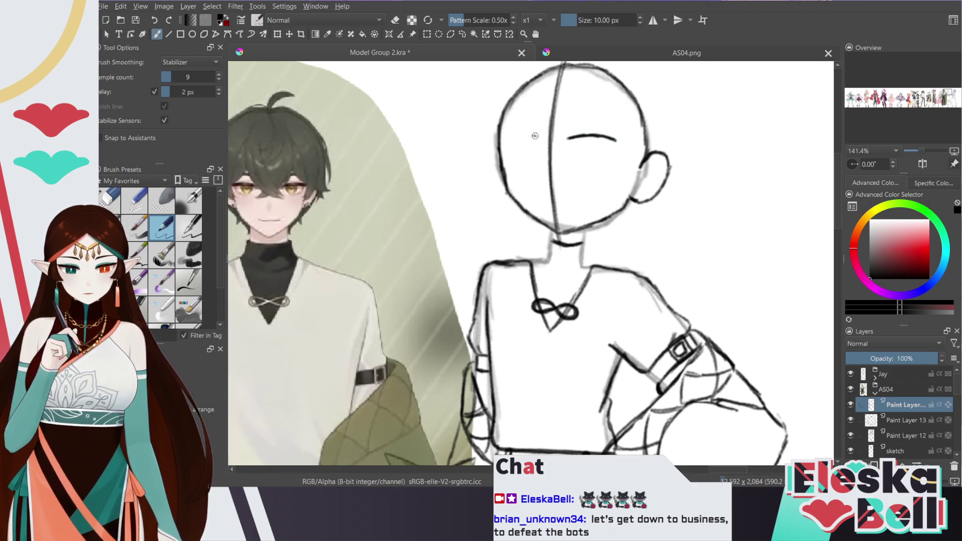
pyautogui.moveTo(504, 134); pyautogui.dragTo(536, 135)
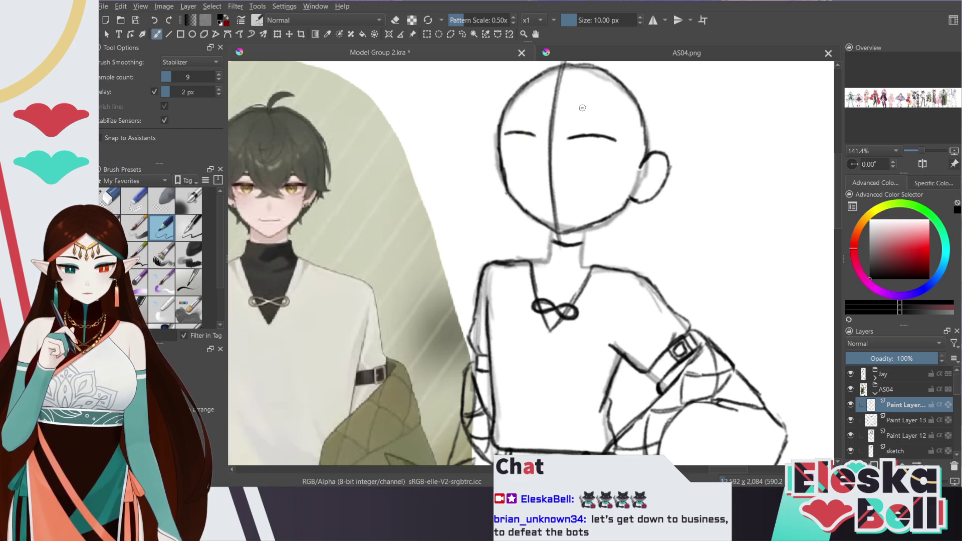
pyautogui.hotkey('ctrl', 'z')
pyautogui.hotkey('ctrl', 'z')
pyautogui.hotkey('ctrl', 'z')
pyautogui.hotkey('ctrl', 'z')
pyautogui.hotkey('ctrl', 'z')
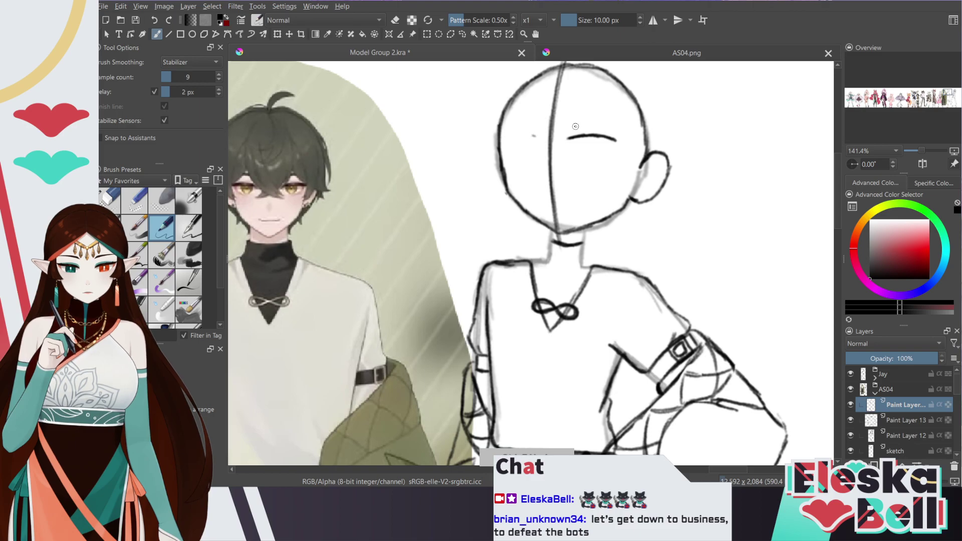
# Draw the far eye's upper lid and complete both eye outlines with lower lids, correcting the far eye and comparing with AS04.png
pyautogui.moveTo(537, 138)
pyautogui.mouseDown()
pyautogui.moveTo(505, 142)
pyautogui.moveTo(531, 138)
pyautogui.mouseUp()
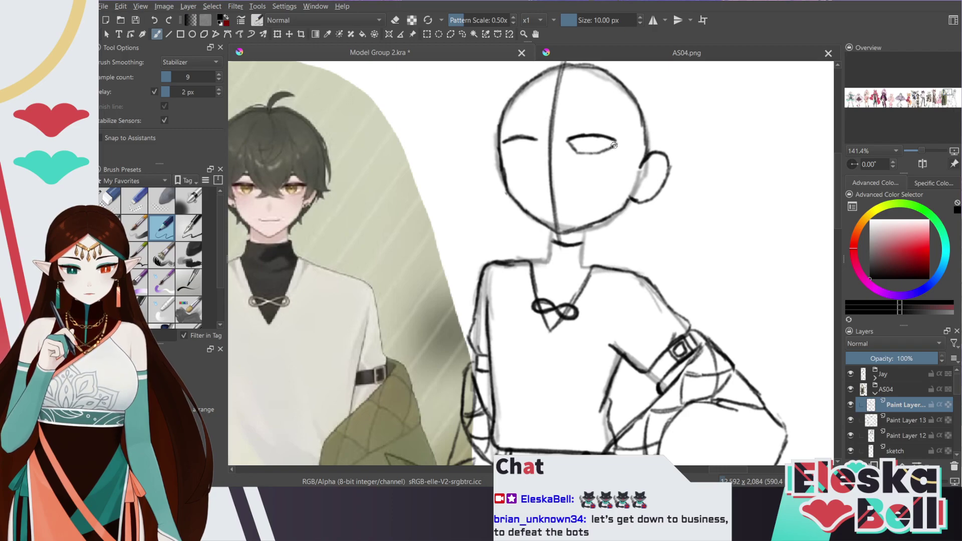
pyautogui.moveTo(591, 152); pyautogui.dragTo(568, 140)
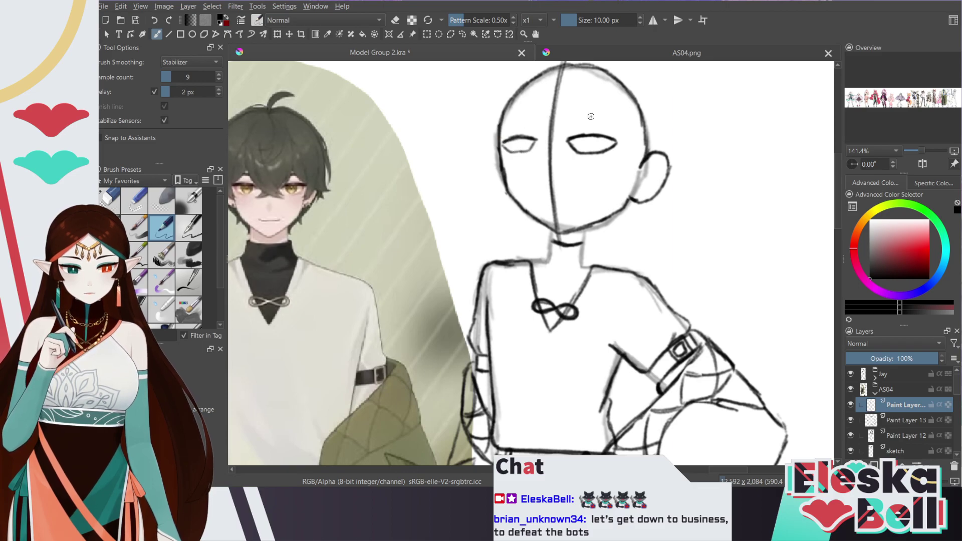
pyautogui.hotkey('ctrl', 'z')
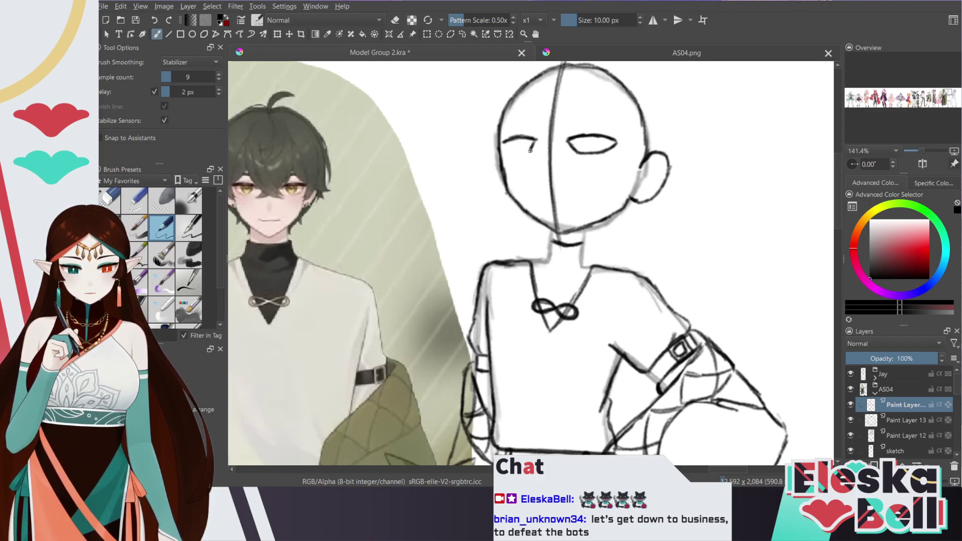
pyautogui.moveTo(512, 152)
pyautogui.mouseDown()
pyautogui.moveTo(535, 141)
pyautogui.moveTo(510, 150)
pyautogui.mouseUp()
pyautogui.hotkey('ctrl', 'z')
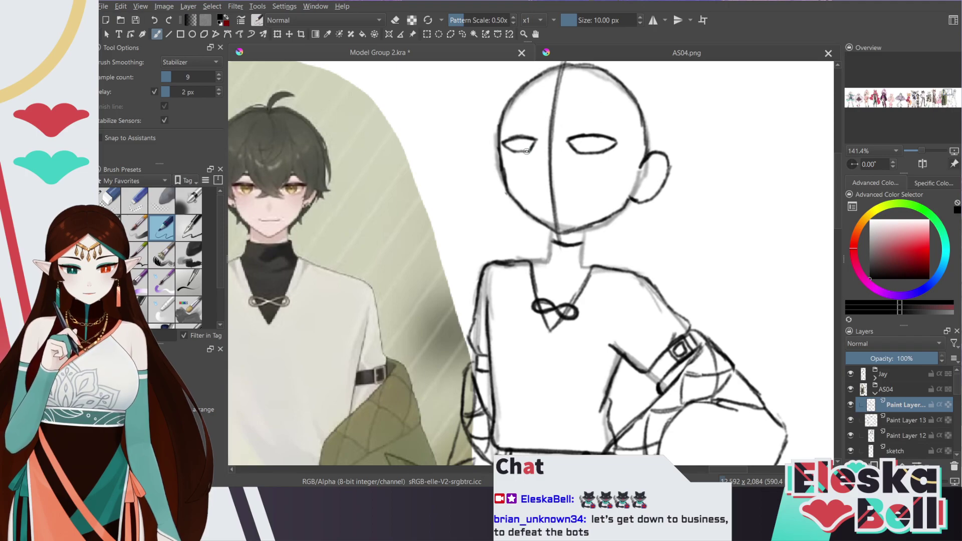
pyautogui.click(636, 49)
pyautogui.hotkey('ctrl', 'Tab')
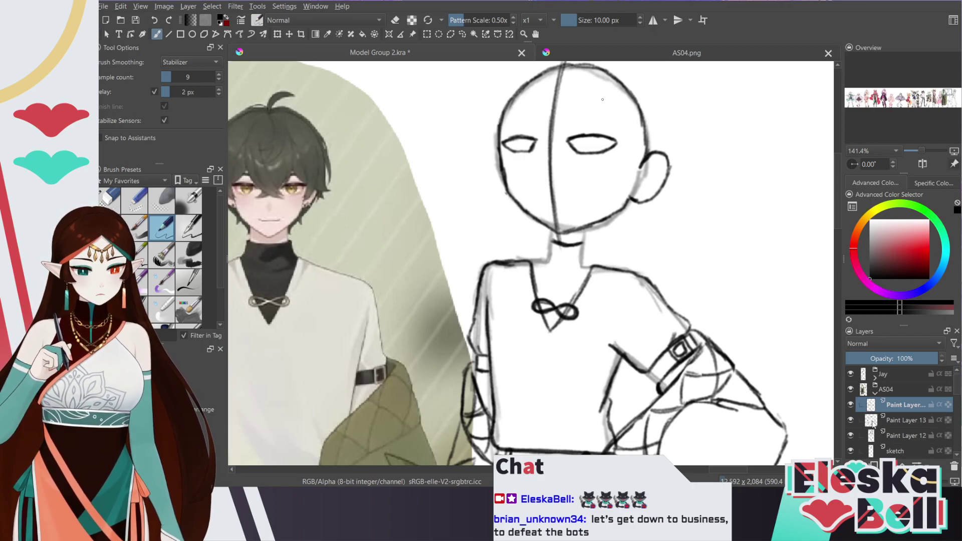
# On Paint Layer 14, erase the vertical centre guideline while keeping both eye outlines
pyautogui.click(905, 422)
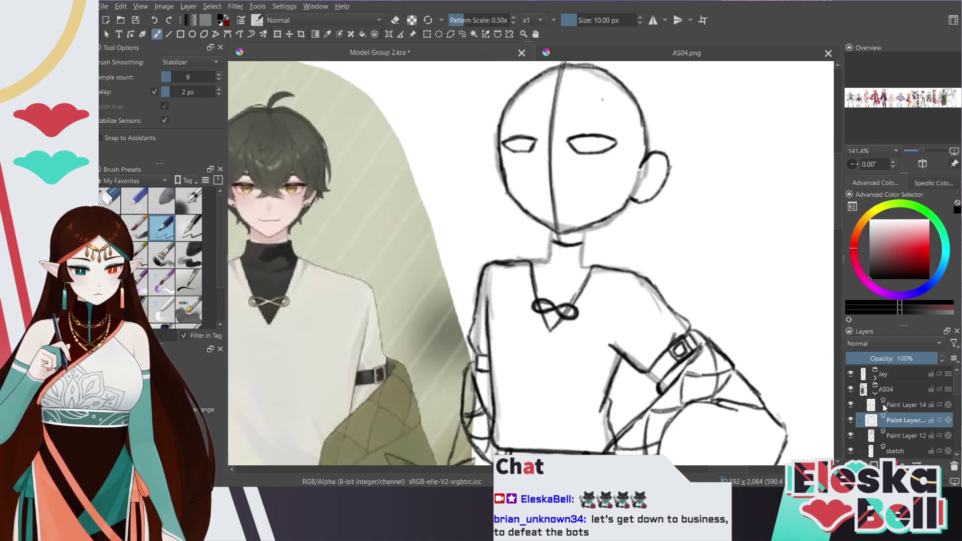
pyautogui.click(908, 409)
pyautogui.press('e')
pyautogui.moveTo(562, 231)
pyautogui.mouseDown()
pyautogui.moveTo(559, 253)
pyautogui.moveTo(550, 129)
pyautogui.moveTo(560, 64)
pyautogui.mouseUp()
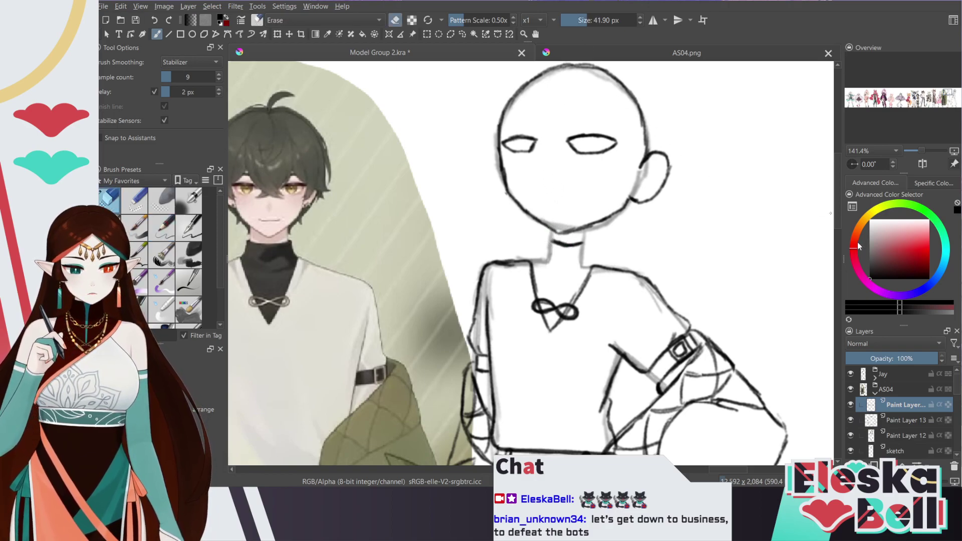
# Transform both eye outlines together, stretching them slightly wider toward the ear
pyautogui.moveTo(836, 211); pyautogui.dragTo(835, 205)
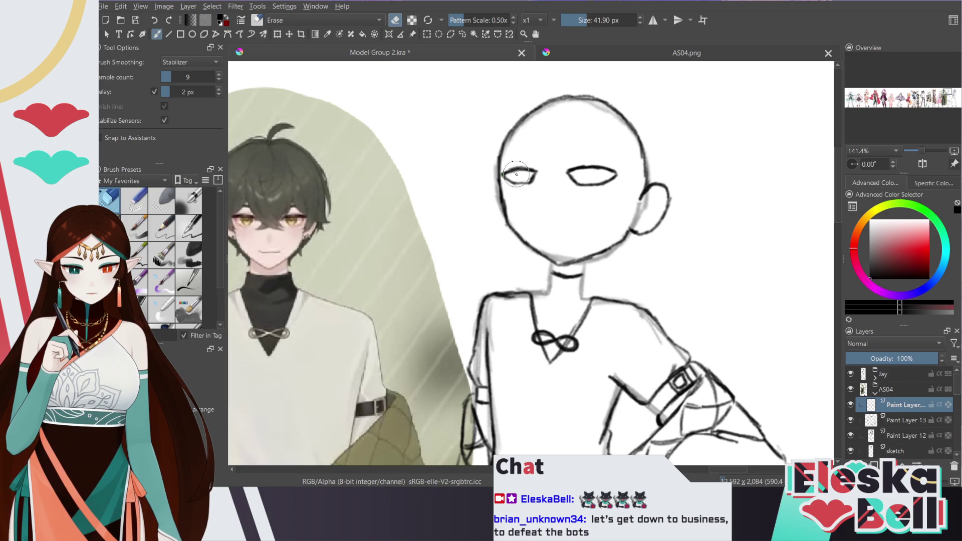
pyautogui.click(277, 34)
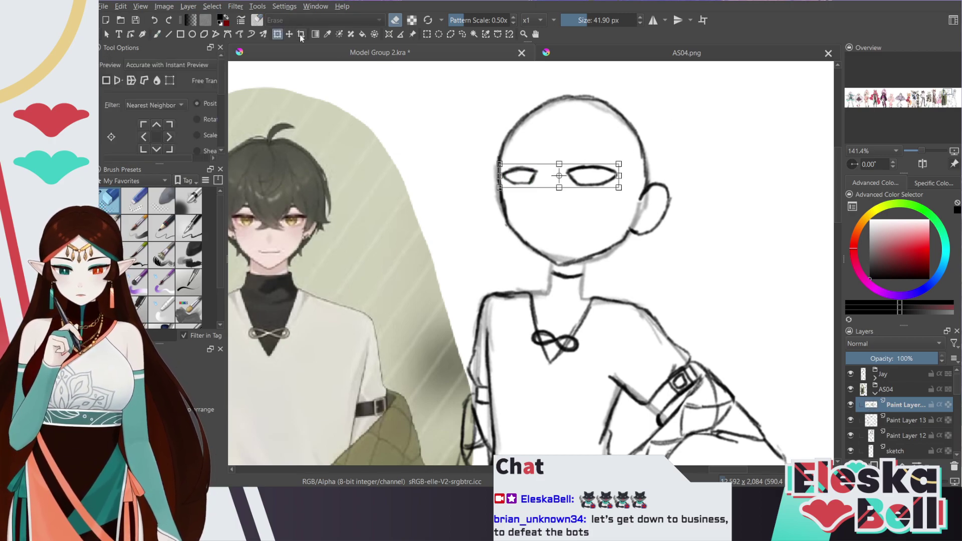
pyautogui.moveTo(619, 188); pyautogui.dragTo(622, 189)
pyautogui.moveTo(561, 190); pyautogui.dragTo(562, 190)
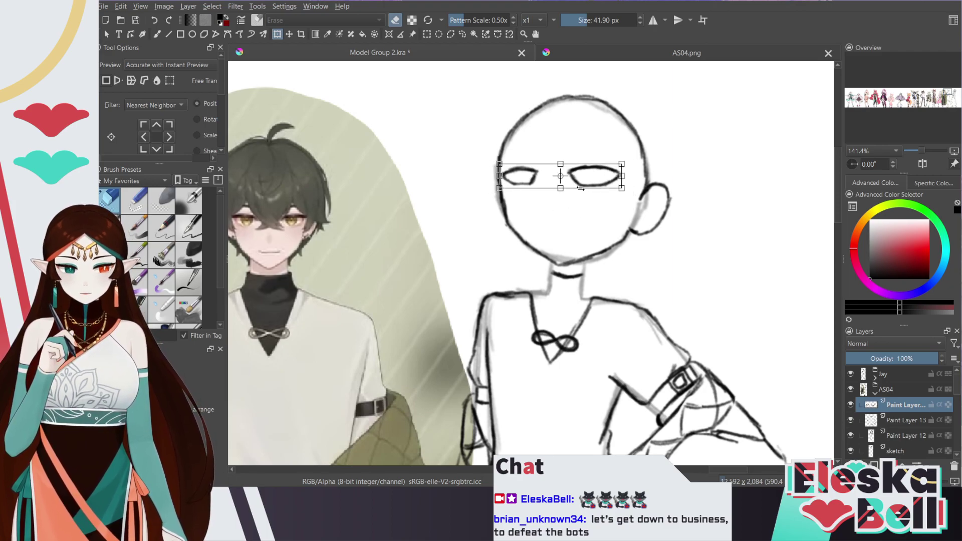
pyautogui.hotkey('ctrl', 'z')
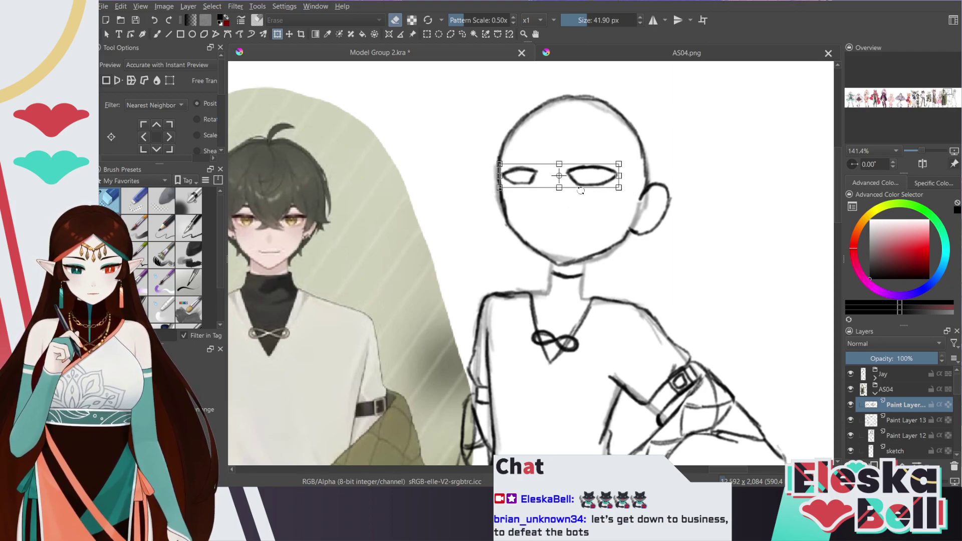
pyautogui.hotkey('ctrl', '-')
pyautogui.hotkey('ctrl', '-')
pyautogui.hotkey('ctrl', '-')
pyautogui.hotkey('ctrl', '-')
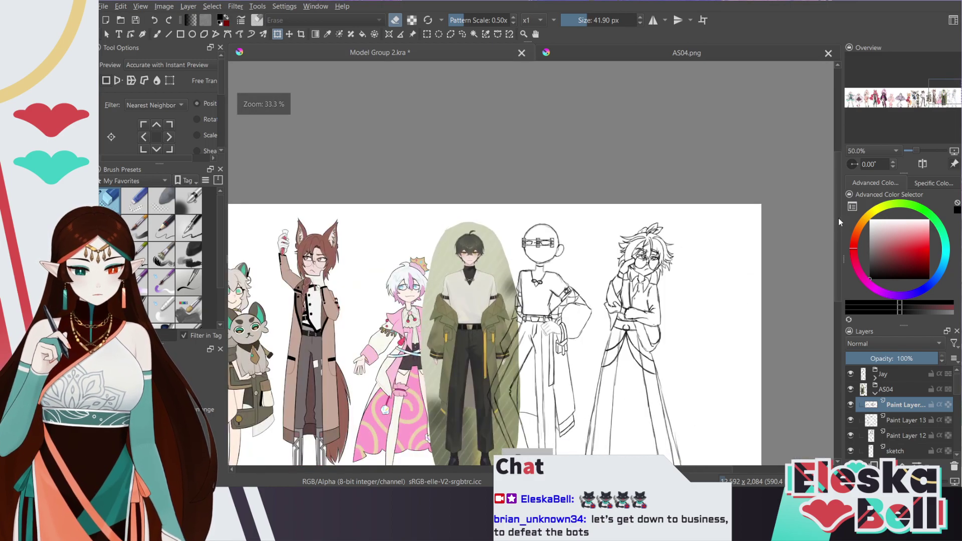
pyautogui.hotkey('ctrl', '+')
pyautogui.hotkey('ctrl', '+')
pyautogui.hotkey('ctrl', '+')
pyautogui.hotkey('ctrl', '+')
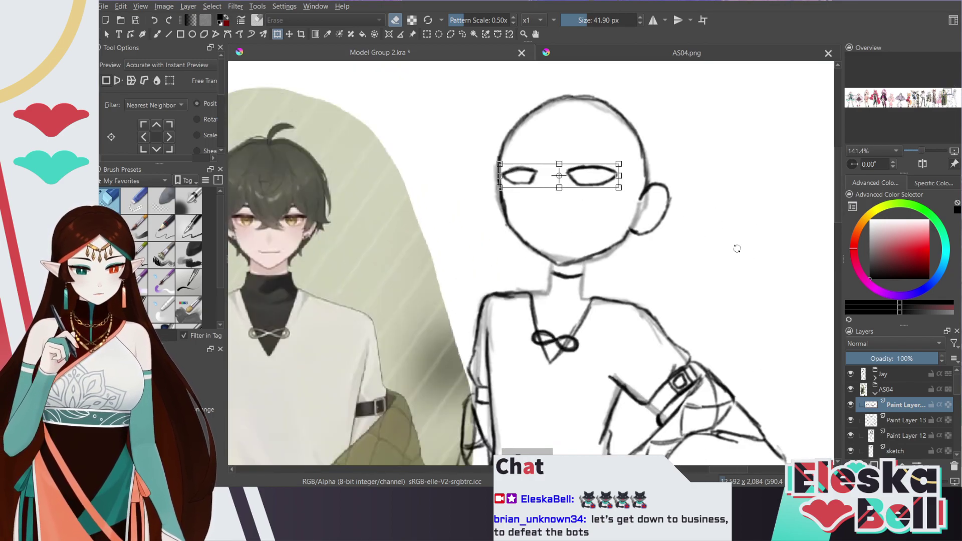
pyautogui.moveTo(619, 176); pyautogui.dragTo(624, 175)
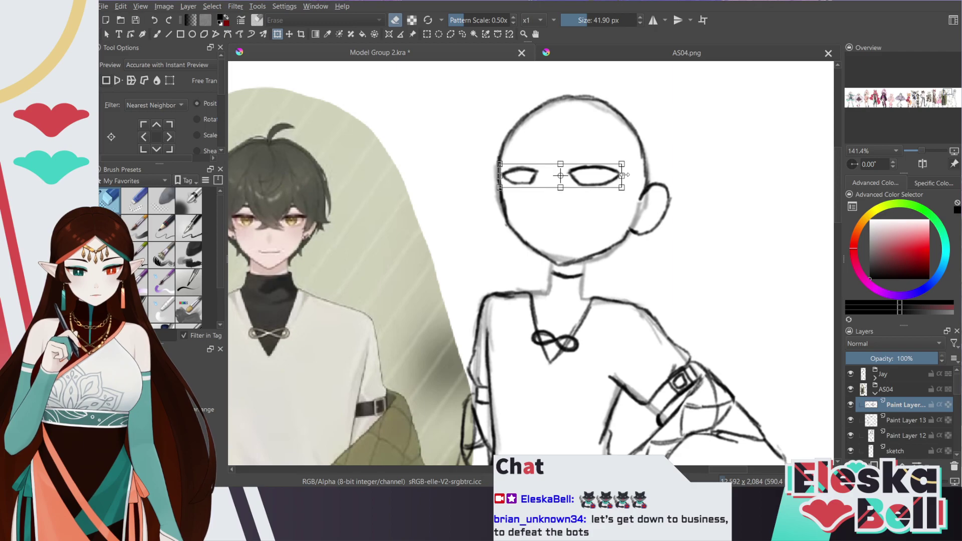
pyautogui.press('b')
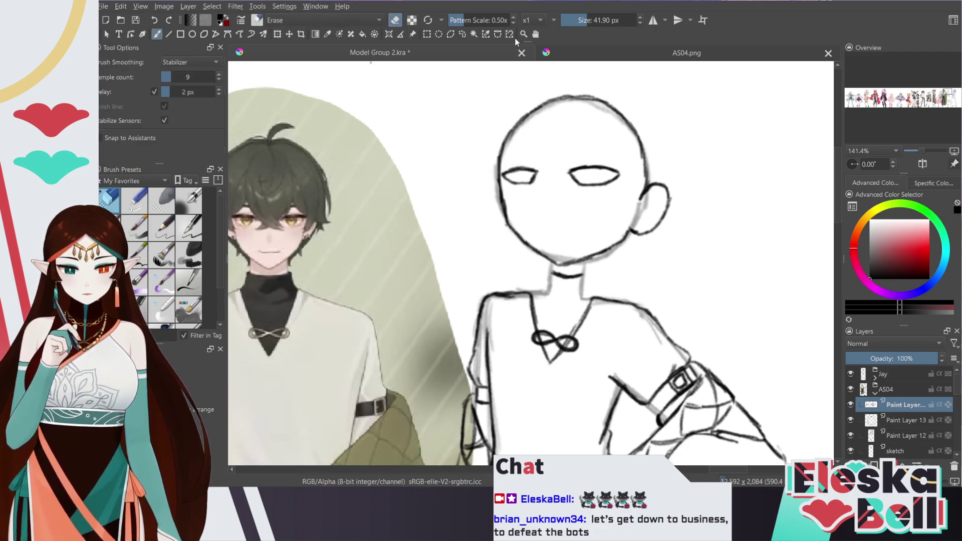
# Lasso the eye nearest the ear, move it slightly toward the nose, and clear the selection
pyautogui.click(462, 34)
pyautogui.moveTo(569, 168)
pyautogui.mouseDown()
pyautogui.moveTo(632, 177)
pyautogui.moveTo(562, 173)
pyautogui.mouseUp()
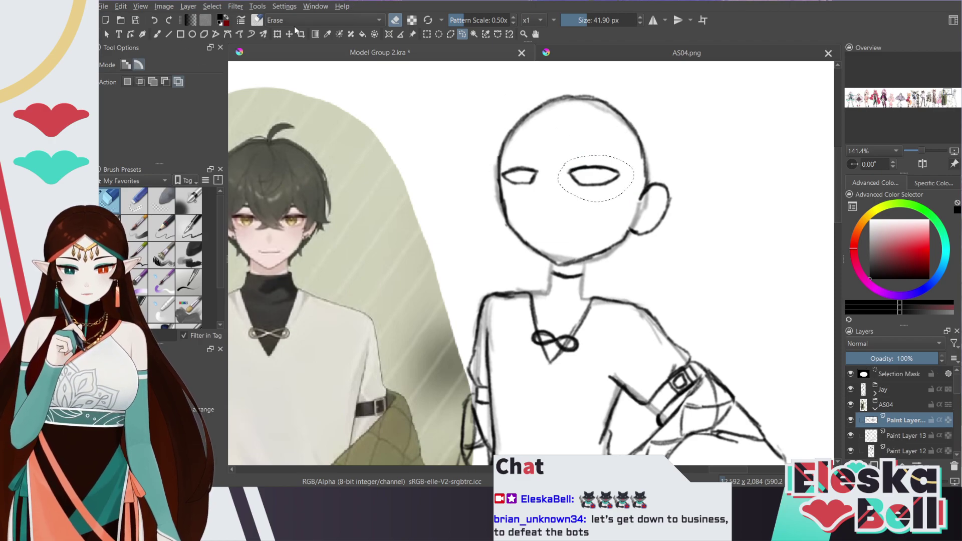
pyautogui.click(277, 34)
pyautogui.moveTo(616, 178); pyautogui.dragTo(609, 178)
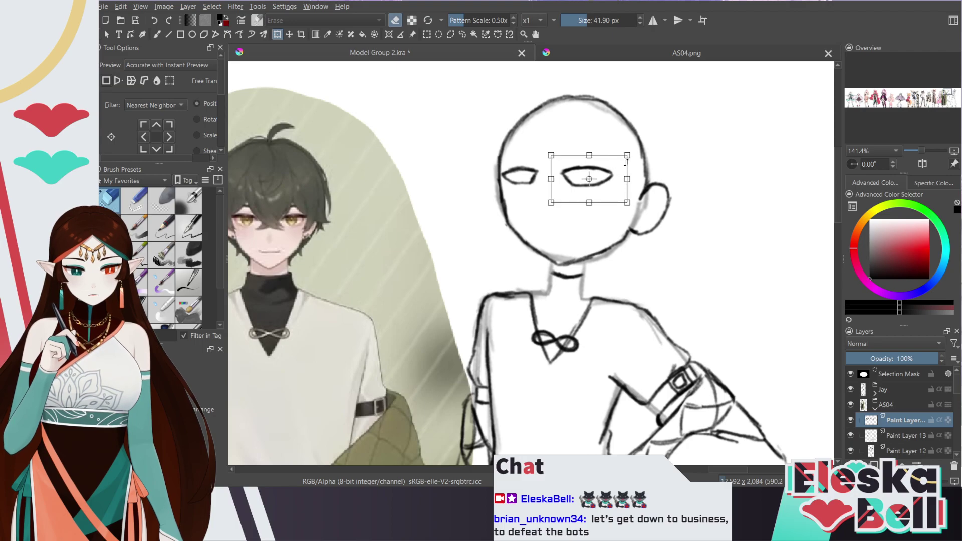
pyautogui.moveTo(611, 178); pyautogui.dragTo(611, 178)
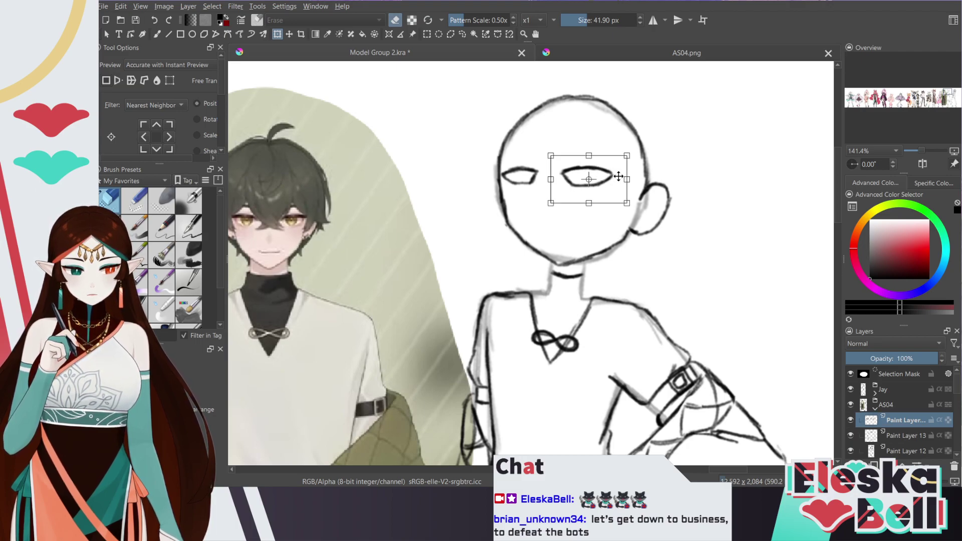
pyautogui.hotkey('ctrl', '-')
pyautogui.hotkey('ctrl', '-')
pyautogui.hotkey('ctrl', '-')
pyautogui.hotkey('ctrl', '-')
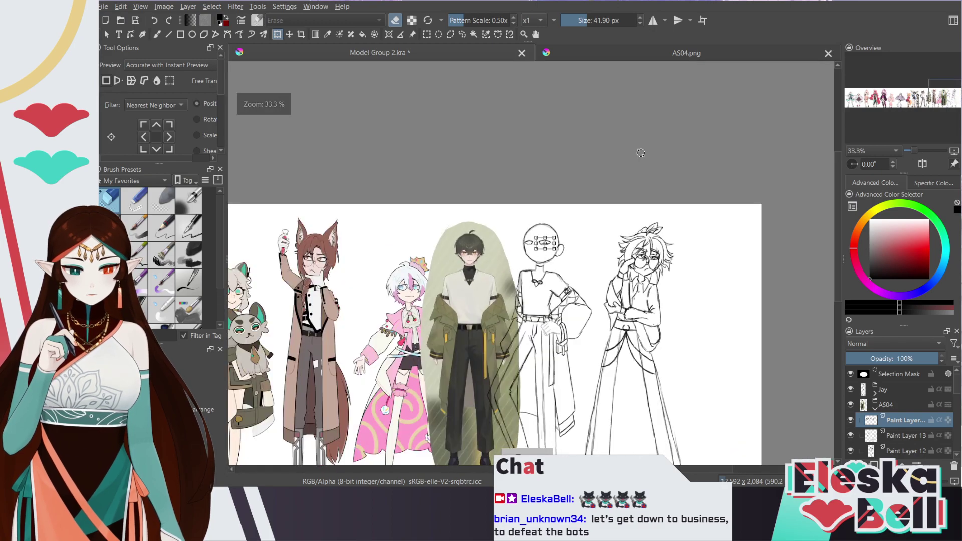
pyautogui.press('+')
pyautogui.press('+')
pyautogui.press('+')
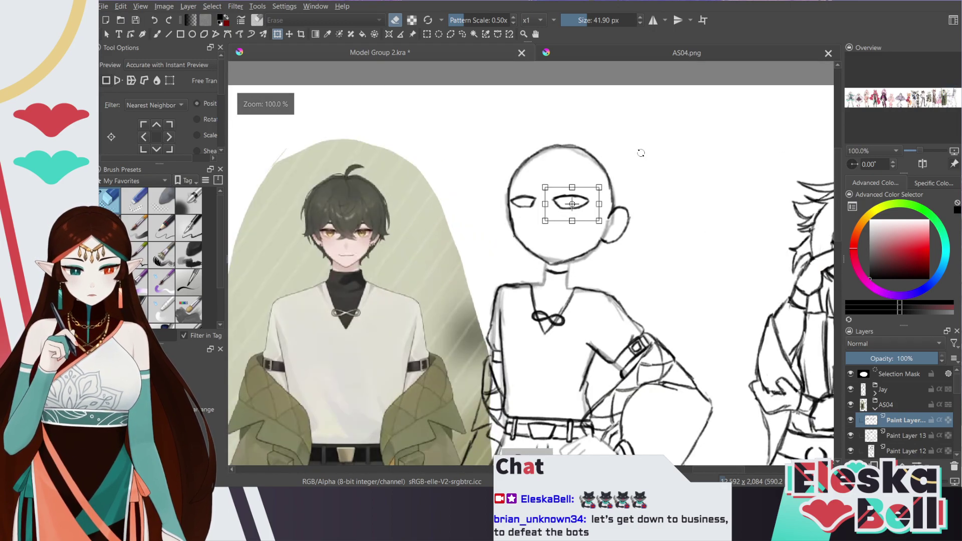
pyautogui.click(158, 34)
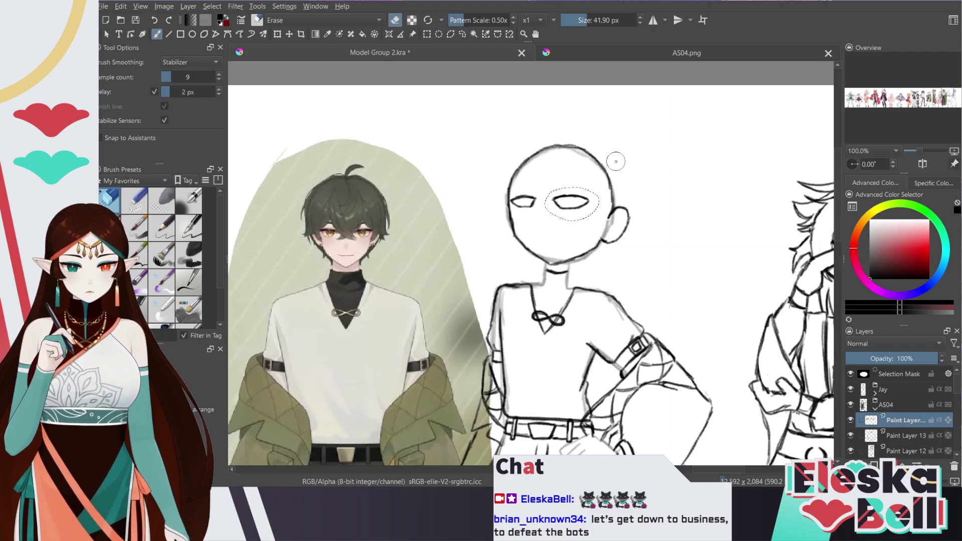
pyautogui.click(462, 34)
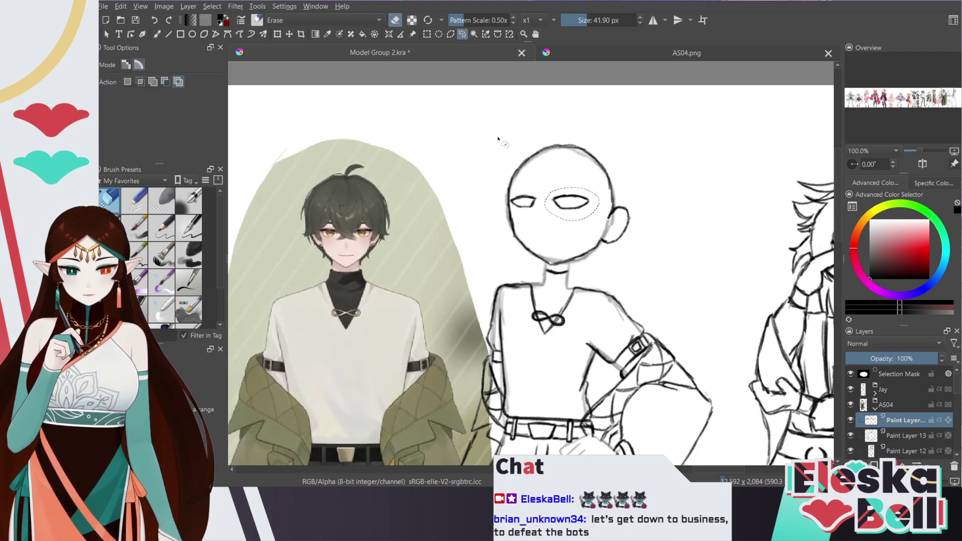
pyautogui.click(498, 138)
# With a 10 px sketch brush, draw the nose between the eyes as a slanted bridge line ending in a small angled tip
pyautogui.click(157, 34)
pyautogui.press('+')
pyautogui.press('+')
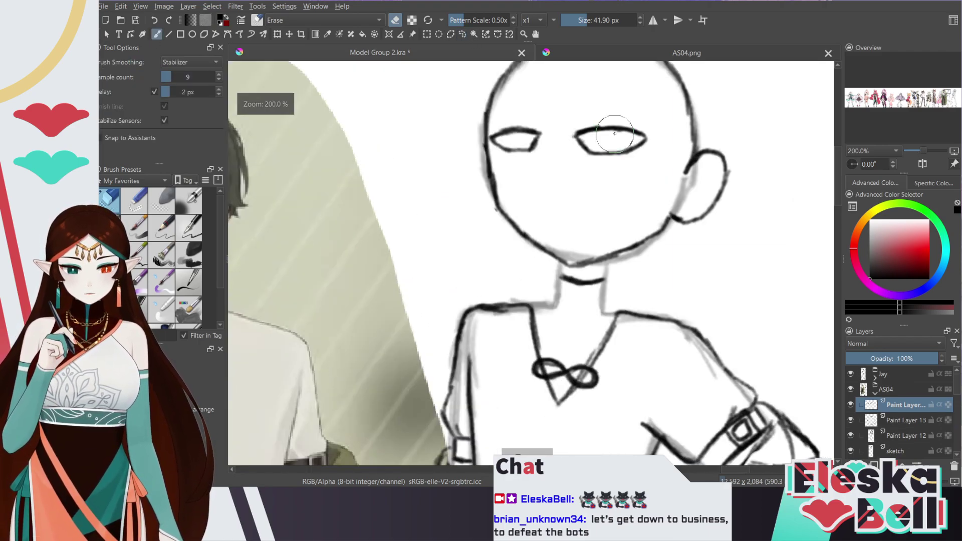
pyautogui.press('-')
pyautogui.press('/')
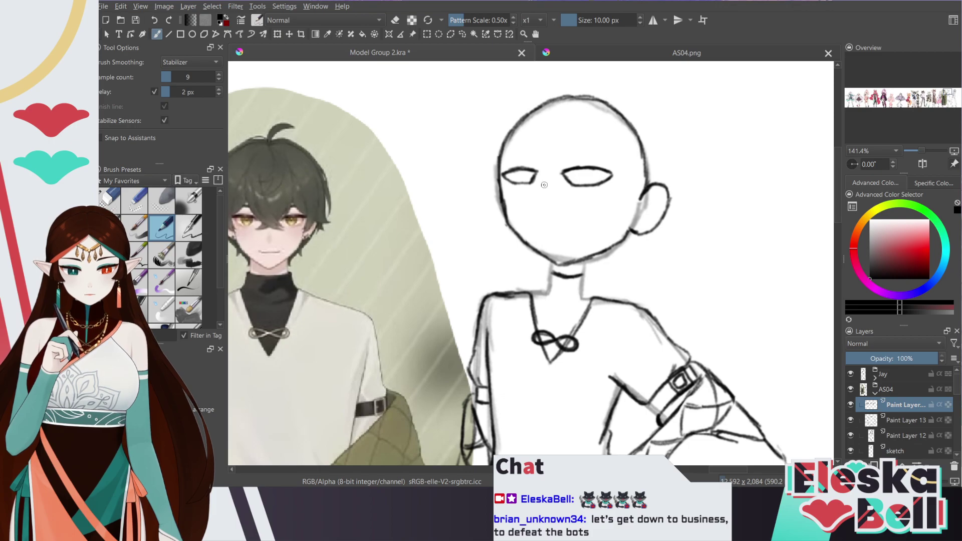
pyautogui.moveTo(536, 199); pyautogui.dragTo(542, 210)
pyautogui.hotkey('ctrl', 'z')
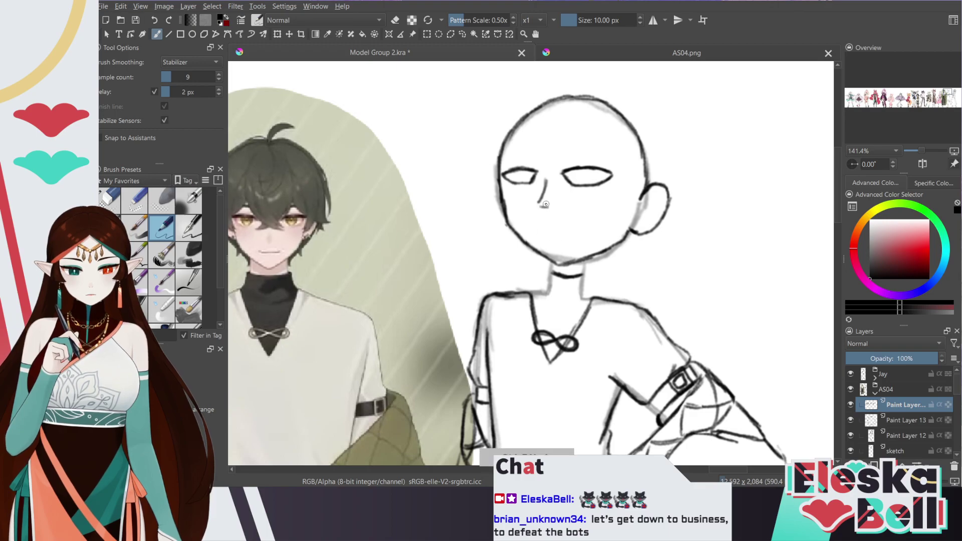
pyautogui.moveTo(541, 205); pyautogui.dragTo(546, 210)
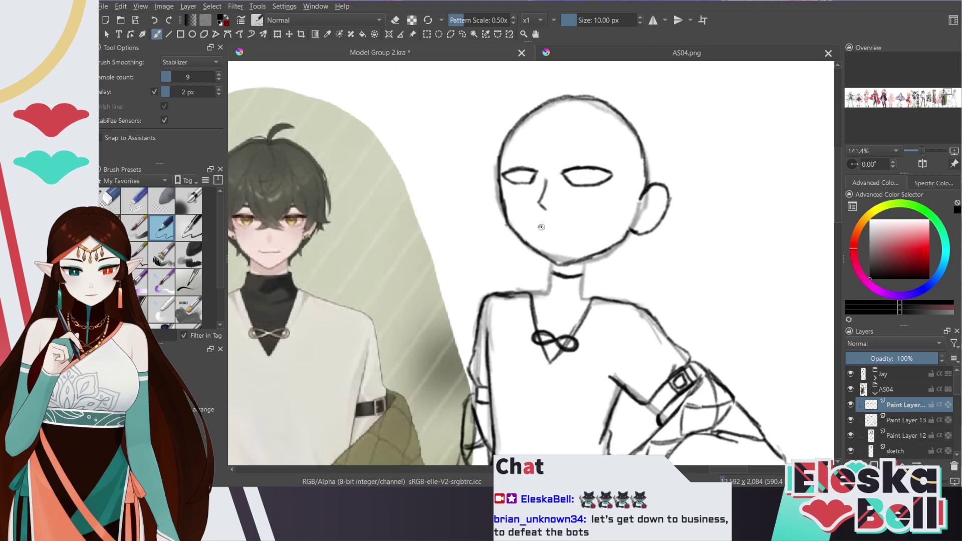
# Sketch the mouth below the nose and rework it into a single gently arched upper line
pyautogui.hotkey('ctrl', 'z')
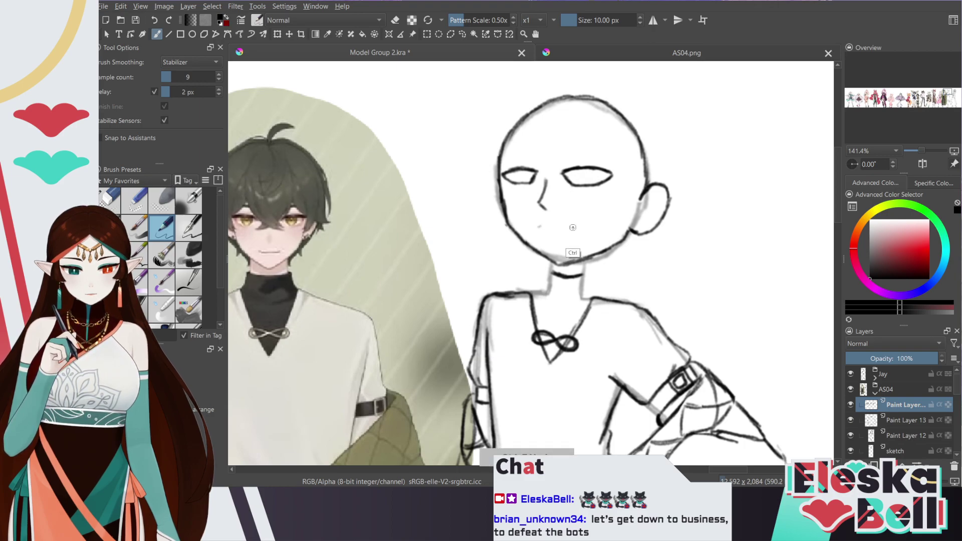
pyautogui.moveTo(539, 228)
pyautogui.mouseDown()
pyautogui.moveTo(576, 223)
pyautogui.moveTo(541, 228)
pyautogui.mouseUp()
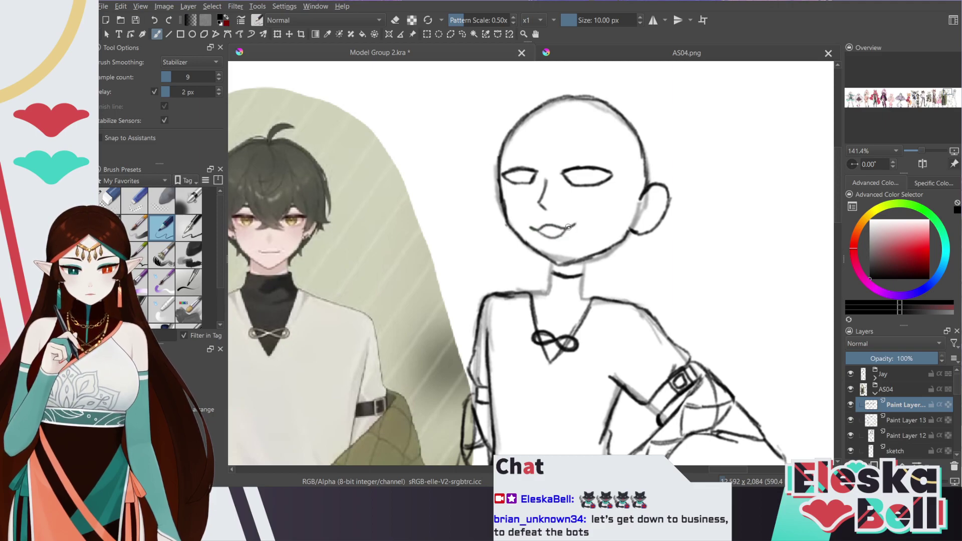
pyautogui.press('e')
pyautogui.moveTo(578, 223)
pyautogui.mouseDown()
pyautogui.moveTo(541, 232)
pyautogui.moveTo(540, 222)
pyautogui.moveTo(533, 230)
pyautogui.moveTo(578, 226)
pyautogui.moveTo(524, 227)
pyautogui.mouseUp()
pyautogui.press('e')
pyautogui.hotkey('ctrl', 'z')
pyautogui.hotkey('ctrl', 'z')
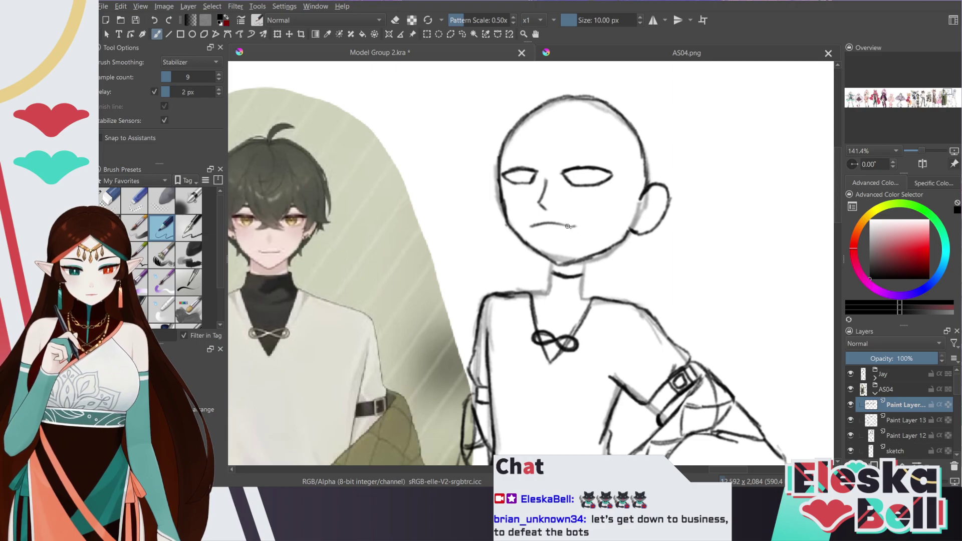
# Try an angular lower mouth line, followed by shallower curves beneath the upper mouth line
pyautogui.moveTo(553, 243); pyautogui.dragTo(535, 232)
pyautogui.hotkey('ctrl', 'z')
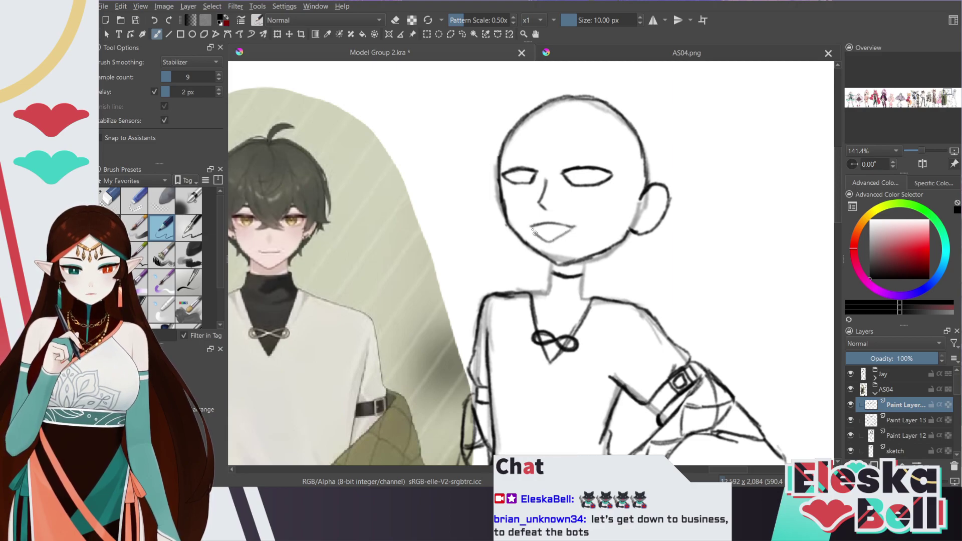
pyautogui.hotkey('ctrl', 'z')
pyautogui.press('+')
pyautogui.press('+')
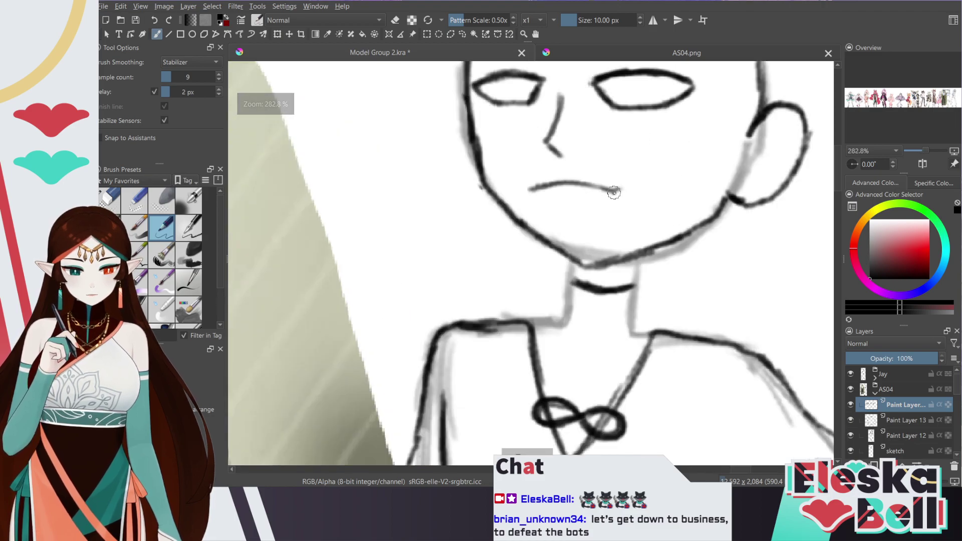
pyautogui.moveTo(613, 193)
pyautogui.mouseDown()
pyautogui.moveTo(557, 218)
pyautogui.moveTo(529, 189)
pyautogui.mouseUp()
pyautogui.hotkey('ctrl', 'z')
pyautogui.moveTo(618, 193)
pyautogui.mouseDown()
pyautogui.moveTo(570, 219)
pyautogui.moveTo(529, 190)
pyautogui.mouseUp()
pyautogui.hotkey('ctrl', 'z')
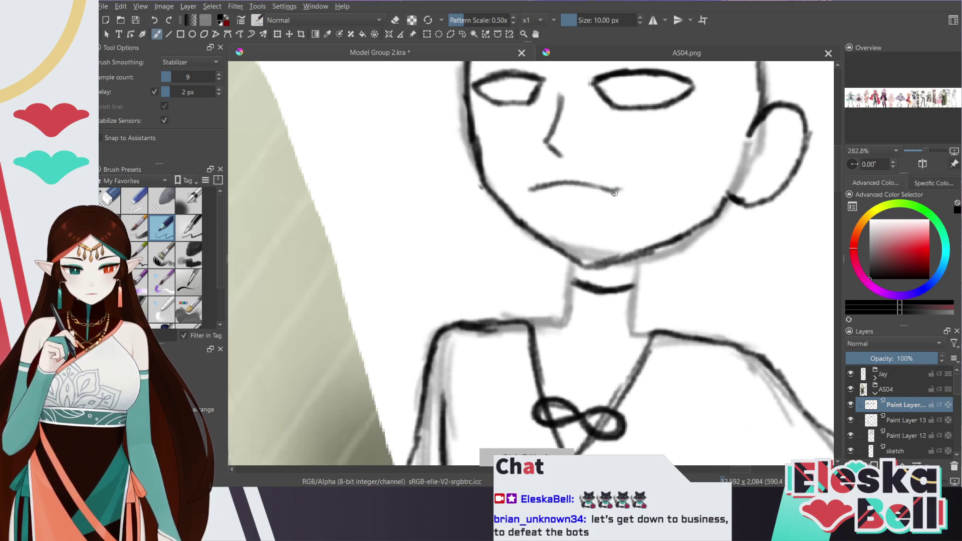
pyautogui.moveTo(614, 193)
pyautogui.mouseDown()
pyautogui.moveTo(551, 203)
pyautogui.moveTo(532, 190)
pyautogui.mouseUp()
pyautogui.hotkey('ctrl', 'z')
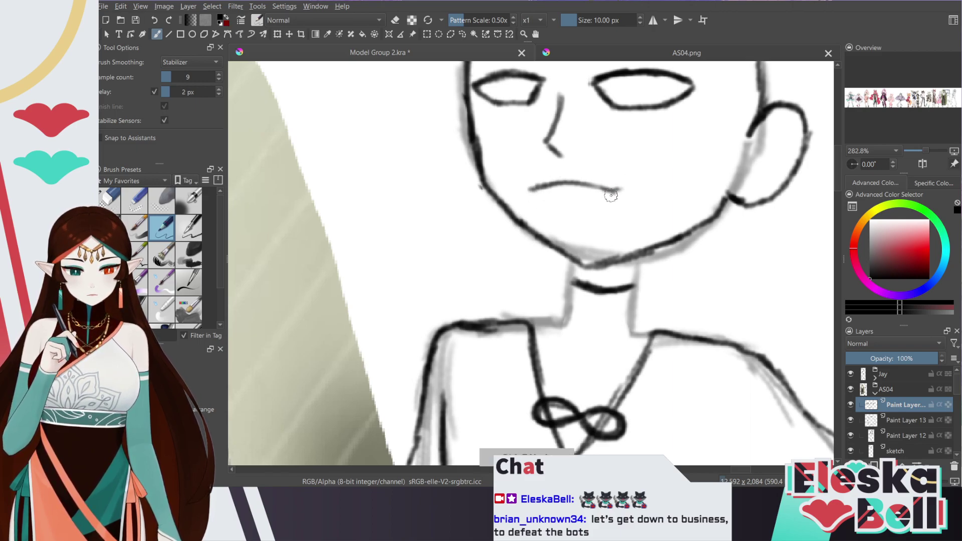
pyautogui.moveTo(612, 192)
pyautogui.mouseDown()
pyautogui.moveTo(594, 203)
pyautogui.moveTo(524, 190)
pyautogui.mouseUp()
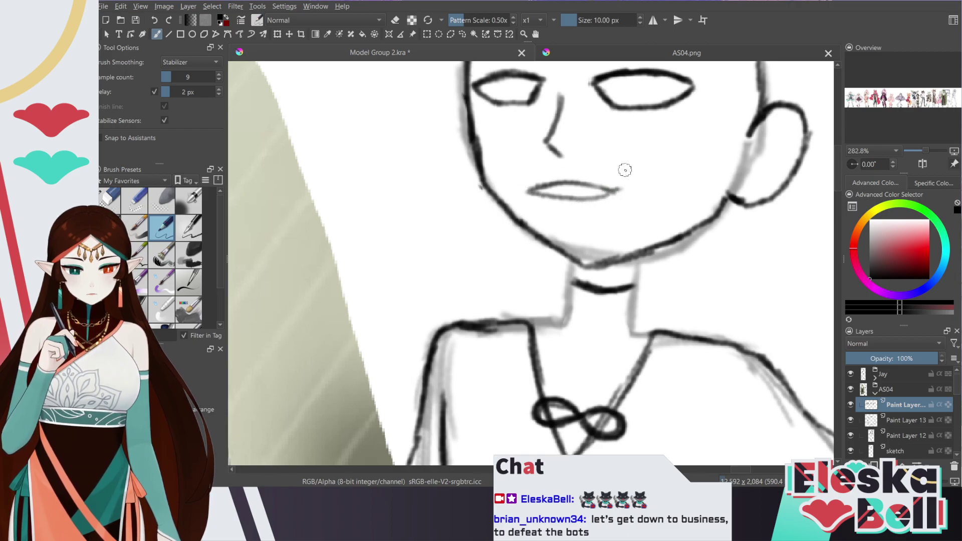
pyautogui.hotkey('ctrl', 'z')
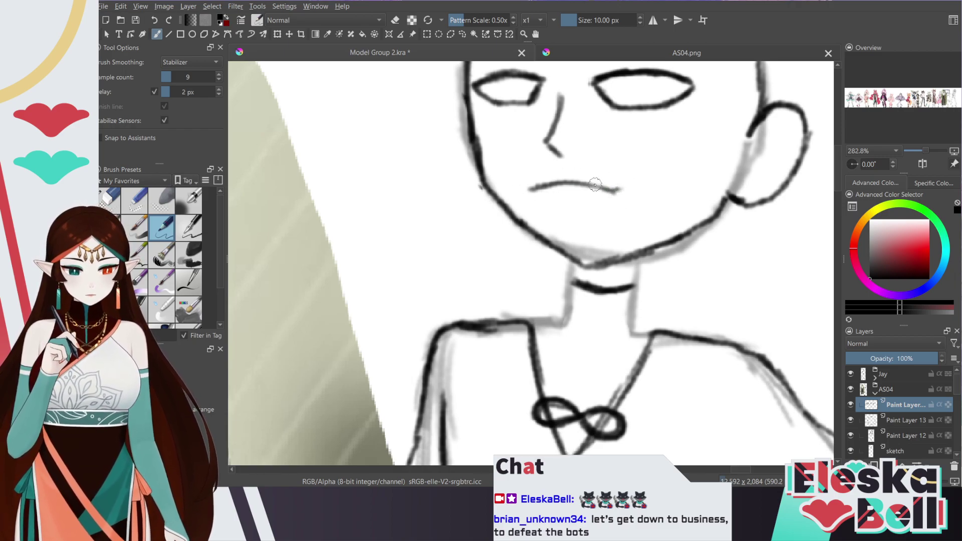
# Draw a rounded lower curve joining both mouth corners to form an open smile
pyautogui.moveTo(530, 191)
pyautogui.mouseDown()
pyautogui.moveTo(576, 217)
pyautogui.moveTo(611, 196)
pyautogui.mouseUp()
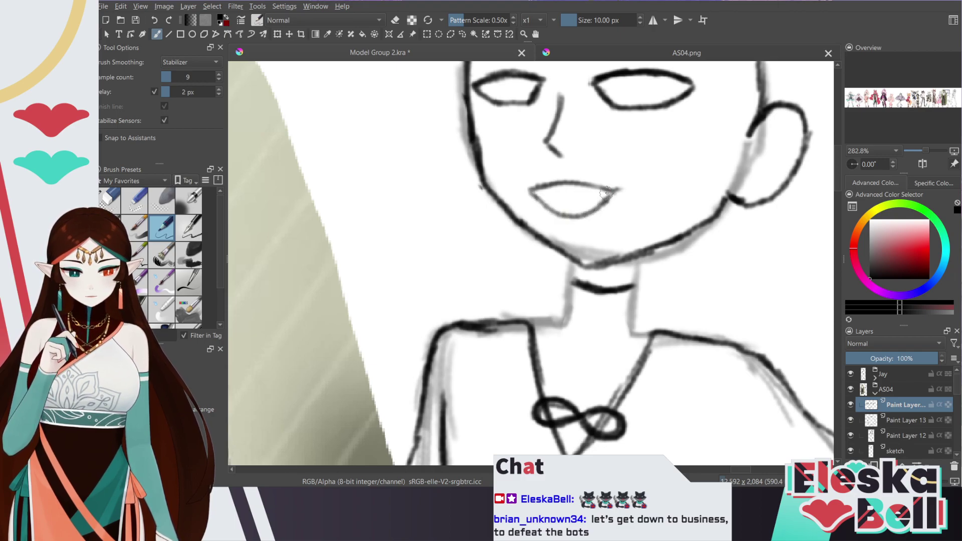
pyautogui.hotkey('ctrl', 'z')
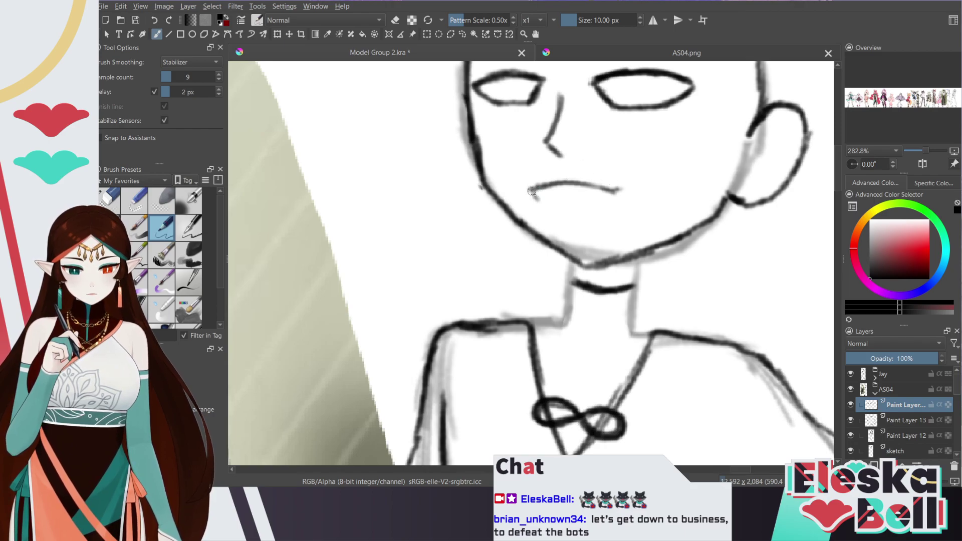
pyautogui.moveTo(532, 192)
pyautogui.mouseDown()
pyautogui.moveTo(550, 215)
pyautogui.moveTo(583, 213)
pyautogui.mouseUp()
pyautogui.hotkey('ctrl', 'z')
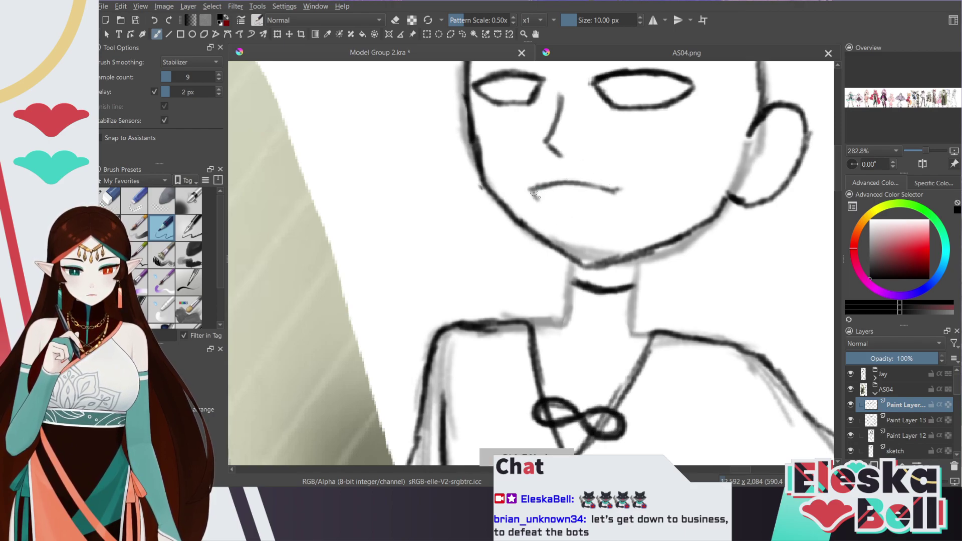
pyautogui.moveTo(534, 193)
pyautogui.mouseDown()
pyautogui.moveTo(584, 215)
pyautogui.moveTo(617, 193)
pyautogui.moveTo(587, 212)
pyautogui.moveTo(542, 205)
pyautogui.moveTo(530, 189)
pyautogui.mouseUp()
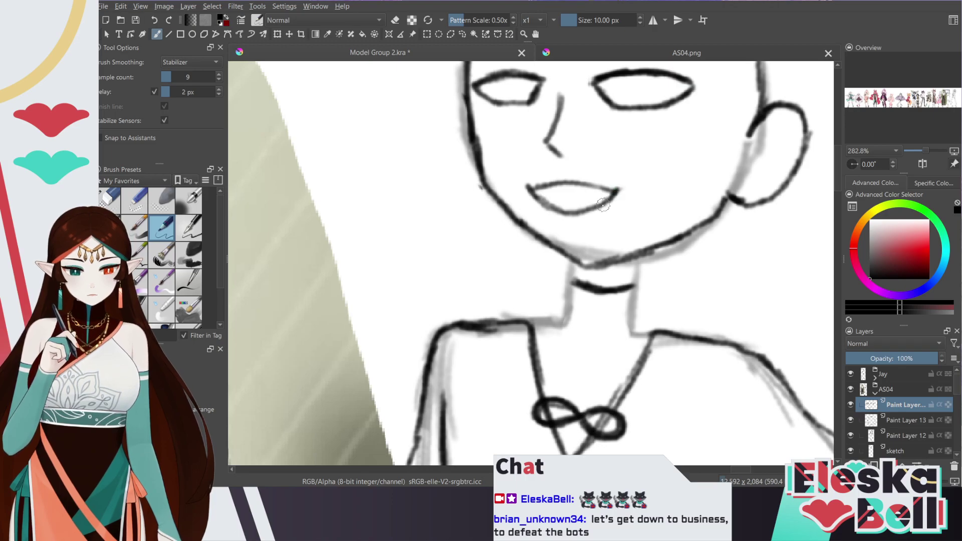
pyautogui.press('1')
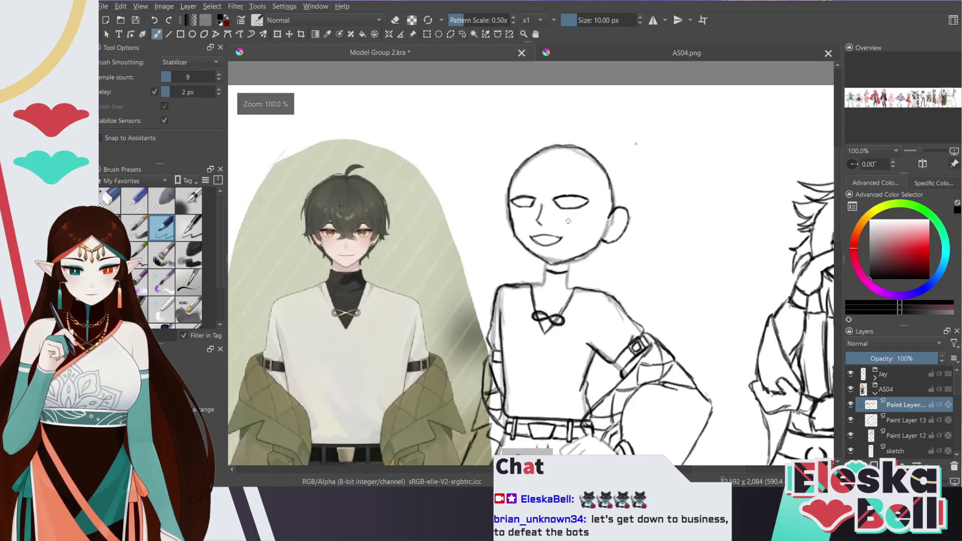
# On Paint Layer 13, erase the left cheek outline, right jaw line and outer ear curve with a 28.49 px eraser
pyautogui.press('2')
pyautogui.press('e')
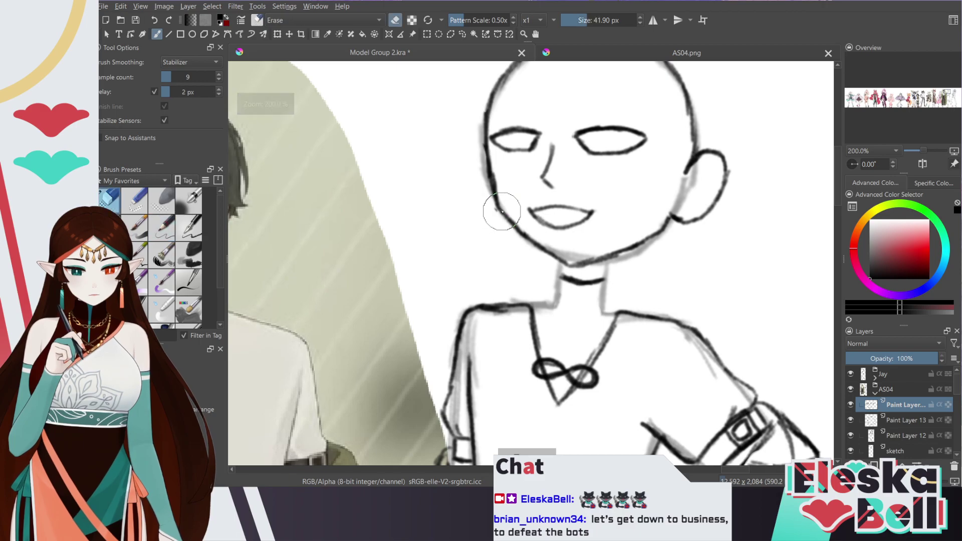
pyautogui.press('pagedown')
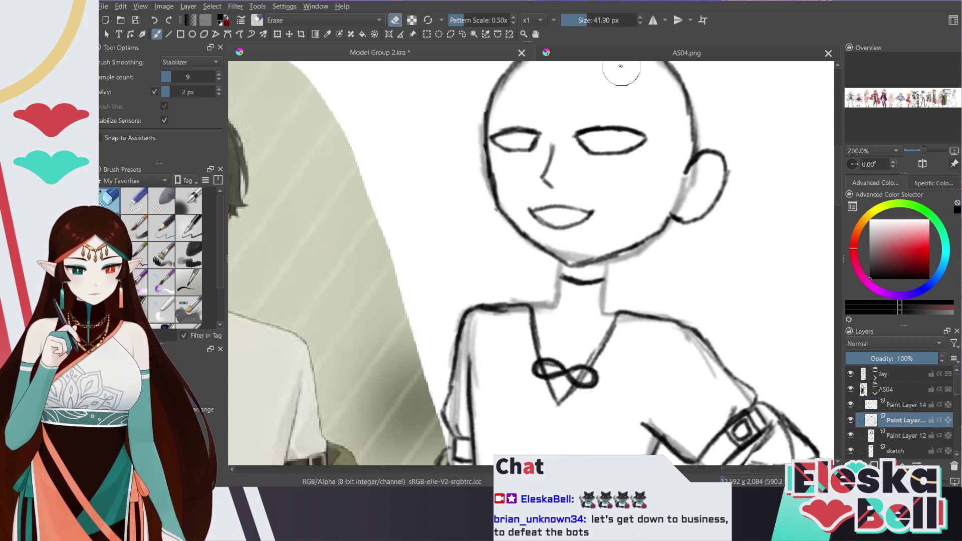
pyautogui.click(581, 24)
pyautogui.moveTo(581, 24); pyautogui.dragTo(582, 24)
pyautogui.moveTo(485, 165)
pyautogui.mouseDown()
pyautogui.moveTo(498, 209)
pyautogui.moveTo(523, 234)
pyautogui.mouseUp()
pyautogui.press('/')
pyautogui.moveTo(488, 155)
pyautogui.mouseDown()
pyautogui.moveTo(497, 206)
pyautogui.moveTo(523, 237)
pyautogui.mouseUp()
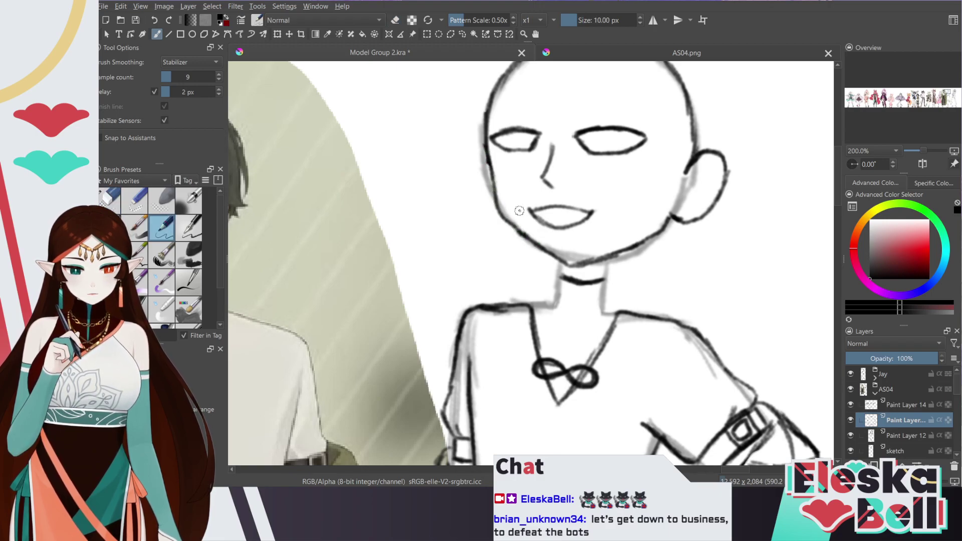
pyautogui.press('/')
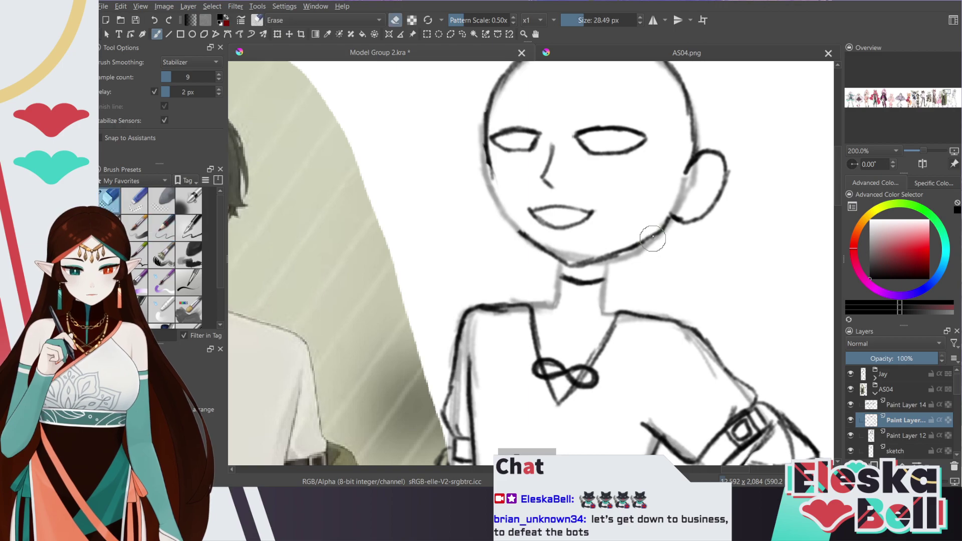
pyautogui.moveTo(648, 247)
pyautogui.mouseDown()
pyautogui.moveTo(661, 221)
pyautogui.moveTo(714, 206)
pyautogui.mouseUp()
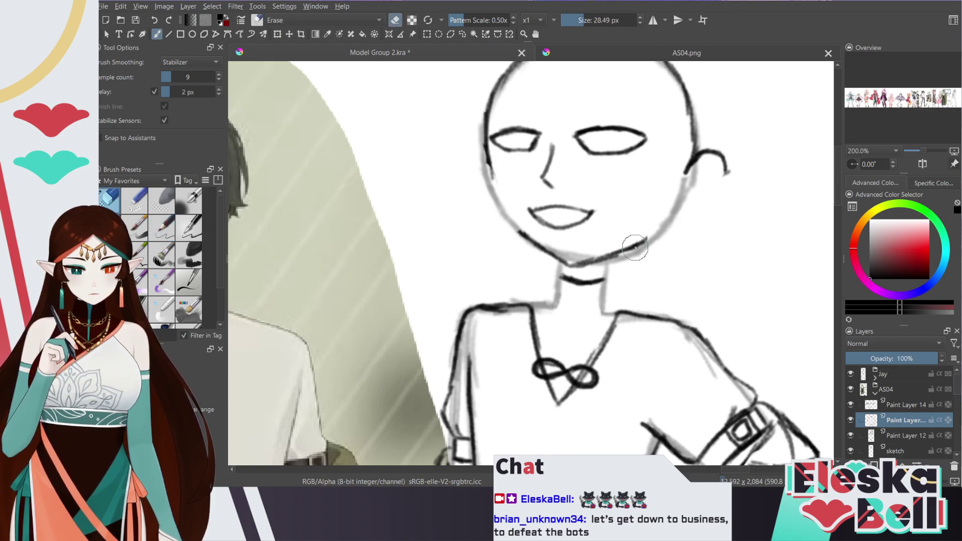
# Redraw the right jaw line, left cheek contour and outer ear curve in smooth 10 px strokes
pyautogui.press('/')
pyautogui.moveTo(627, 249); pyautogui.dragTo(660, 228)
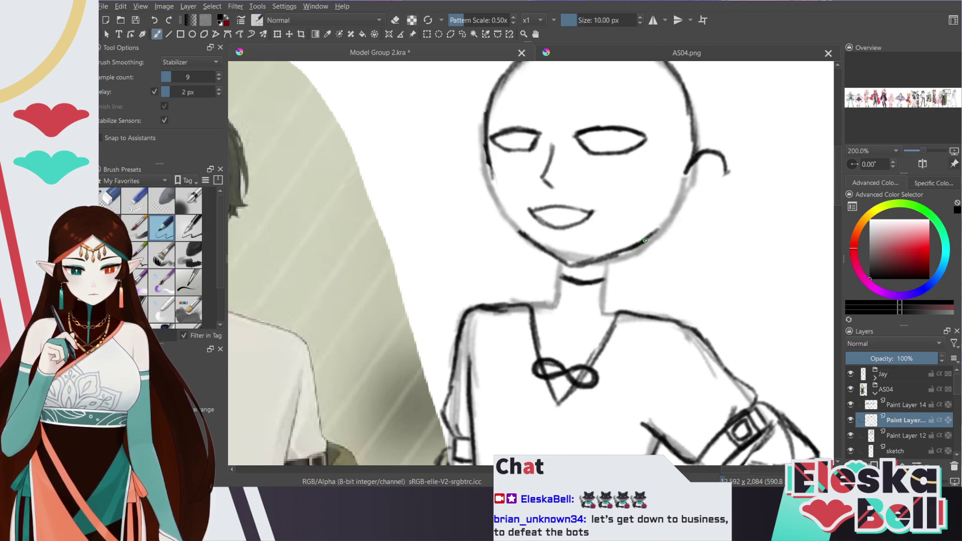
pyautogui.moveTo(523, 234); pyautogui.dragTo(485, 156)
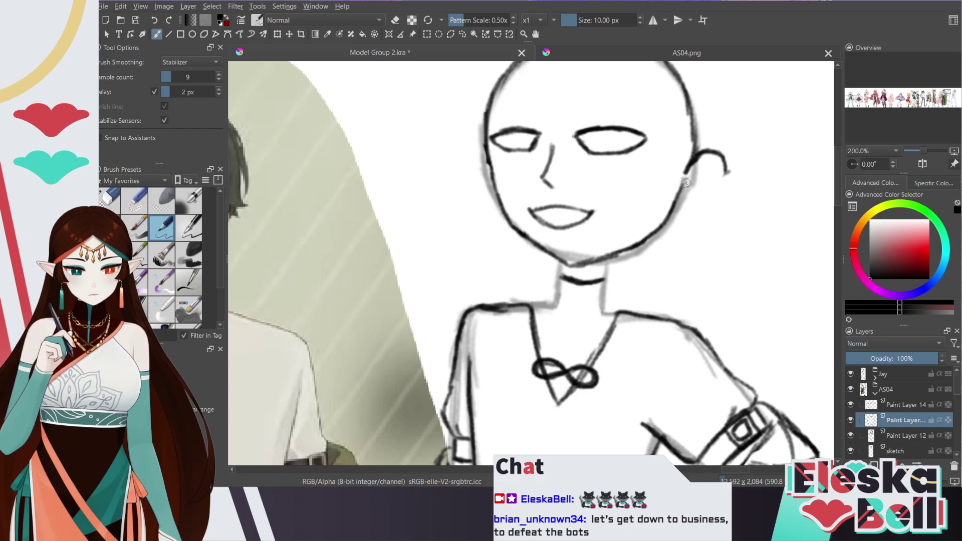
pyautogui.moveTo(725, 168)
pyautogui.mouseDown()
pyautogui.moveTo(723, 196)
pyautogui.moveTo(702, 216)
pyautogui.moveTo(691, 223)
pyautogui.moveTo(674, 213)
pyautogui.mouseUp()
pyautogui.press('e')
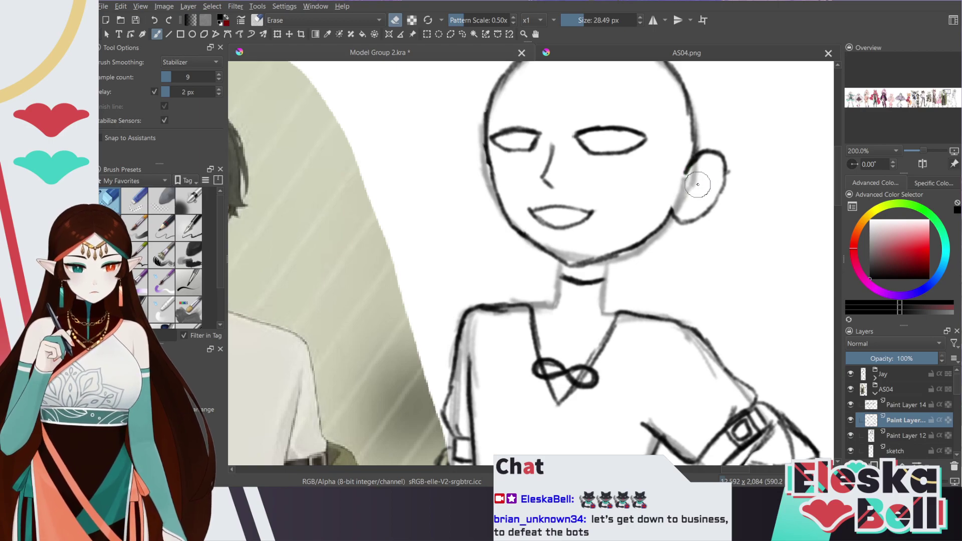
pyautogui.press('e')
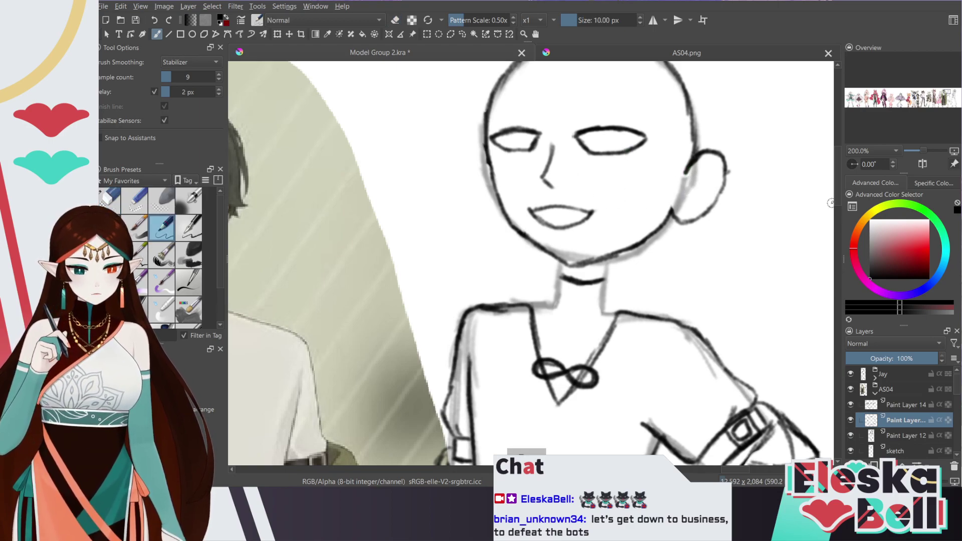
# Extend the outer corners of both eyes into sharper points with short brush strokes
pyautogui.scroll(3, 837, 171)
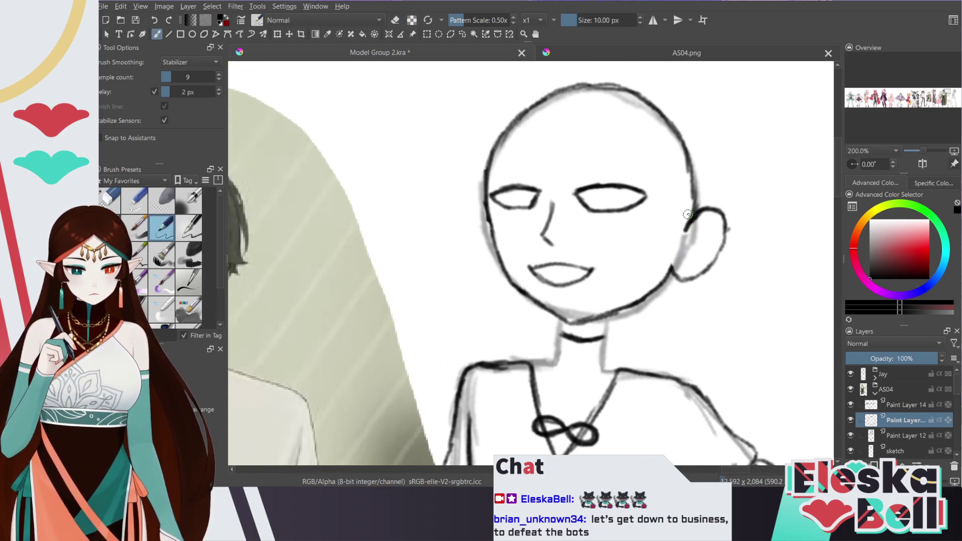
pyautogui.click(569, 49)
pyautogui.click(440, 56)
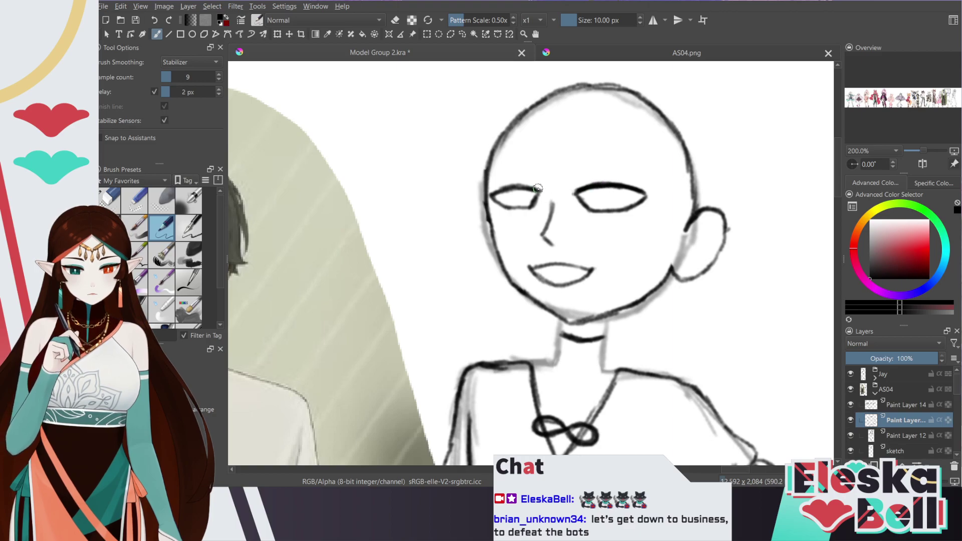
pyautogui.moveTo(537, 189); pyautogui.dragTo(491, 195)
pyautogui.hotkey('ctrl', 'z')
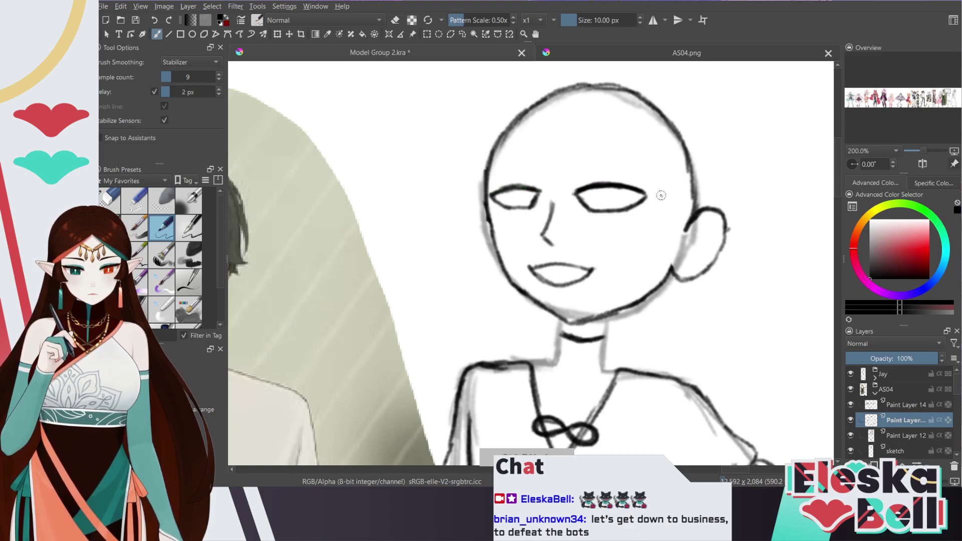
pyautogui.moveTo(647, 194); pyautogui.dragTo(659, 194)
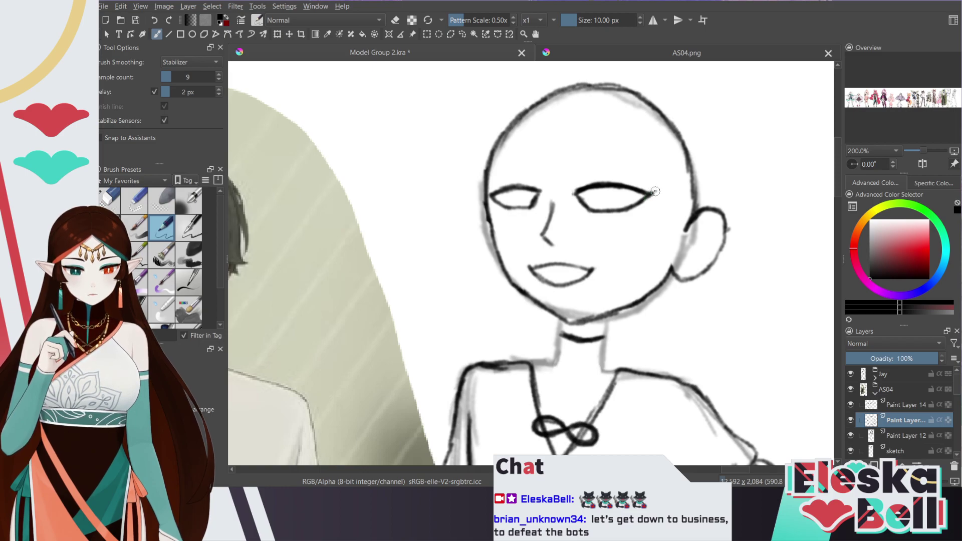
pyautogui.moveTo(493, 195); pyautogui.dragTo(488, 191)
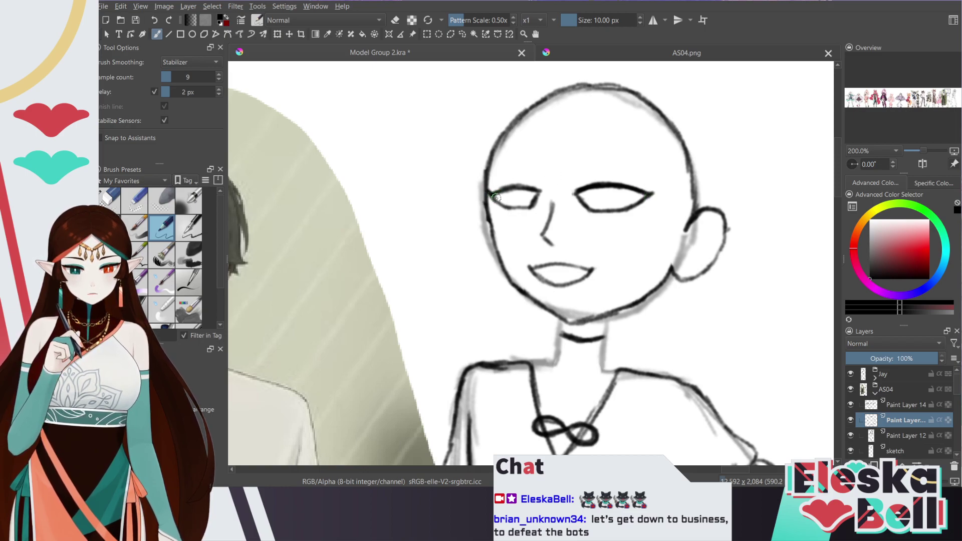
pyautogui.hotkey('ctrl', 'z')
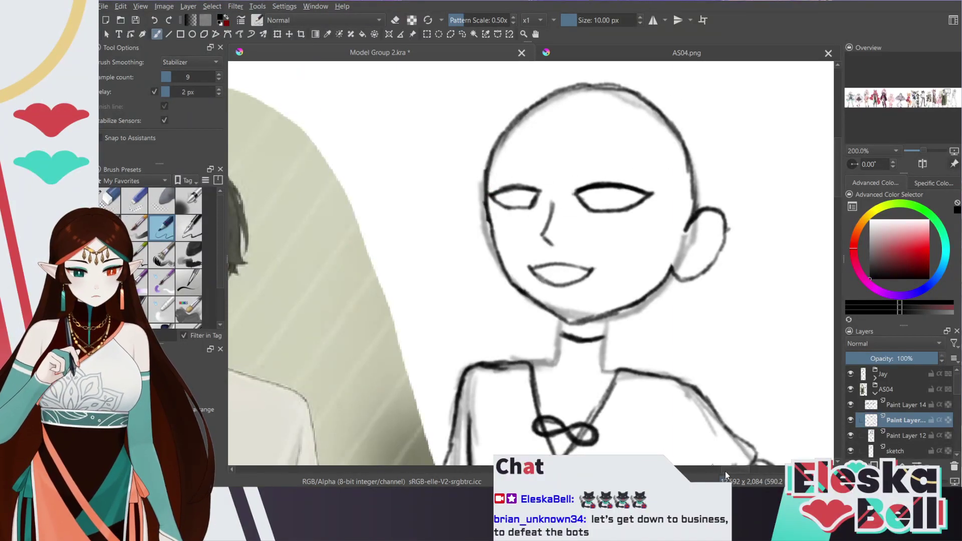
# Try an angular, tapered eyebrow above the left eye, then erase it
pyautogui.moveTo(733, 471); pyautogui.dragTo(728, 472)
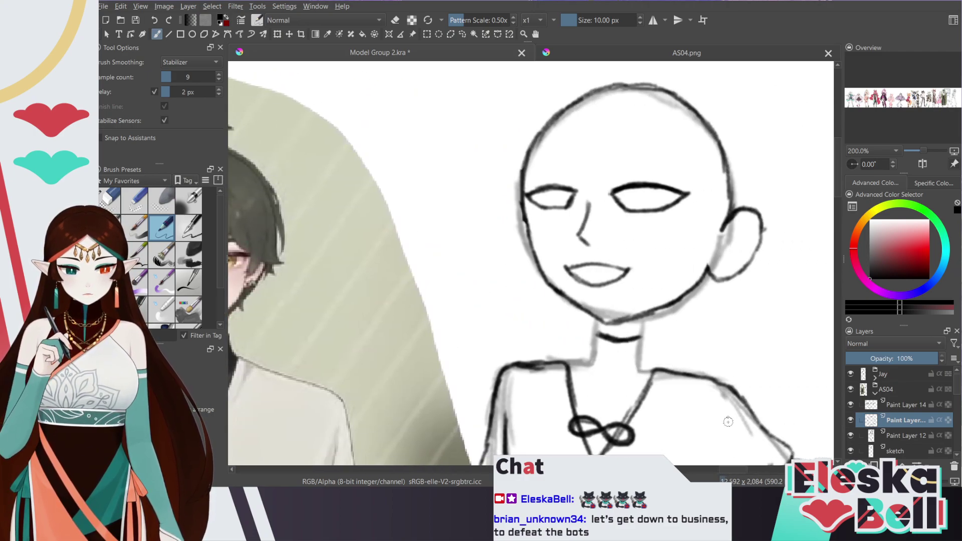
pyautogui.moveTo(534, 170)
pyautogui.mouseDown()
pyautogui.moveTo(581, 143)
pyautogui.moveTo(535, 169)
pyautogui.mouseUp()
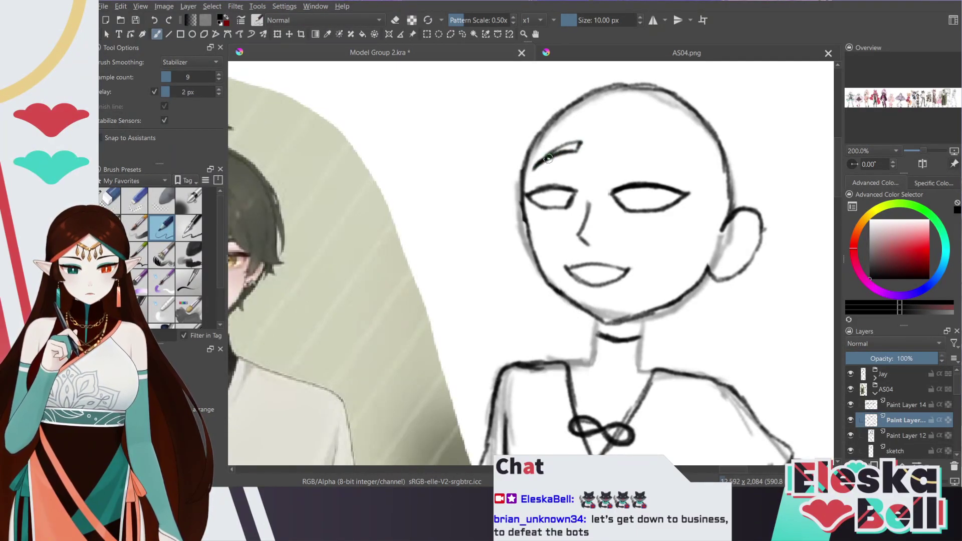
pyautogui.press('e')
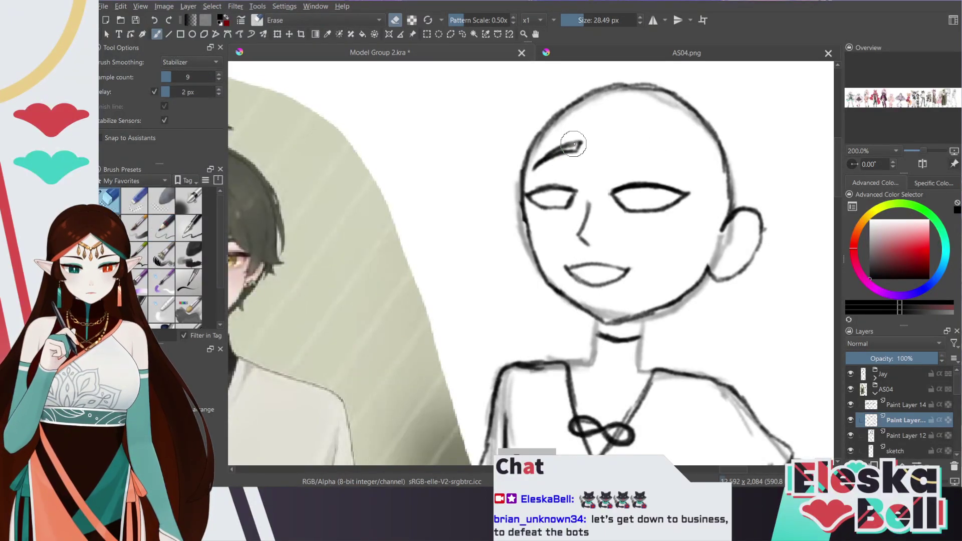
pyautogui.moveTo(584, 142); pyautogui.dragTo(534, 167)
pyautogui.press('e')
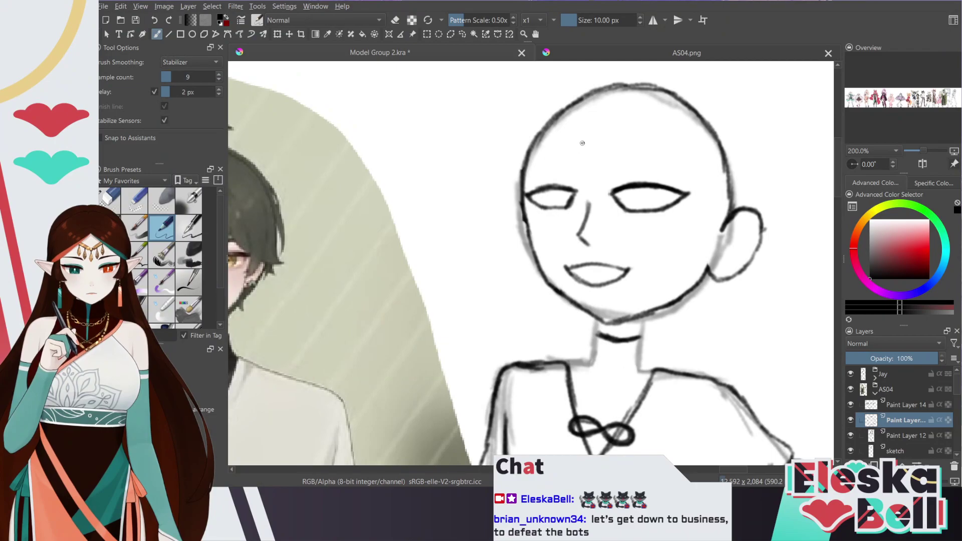
# Outline a slanted, arched eyebrow above the left eye, tapering toward the side of the head
pyautogui.moveTo(582, 151); pyautogui.dragTo(534, 178)
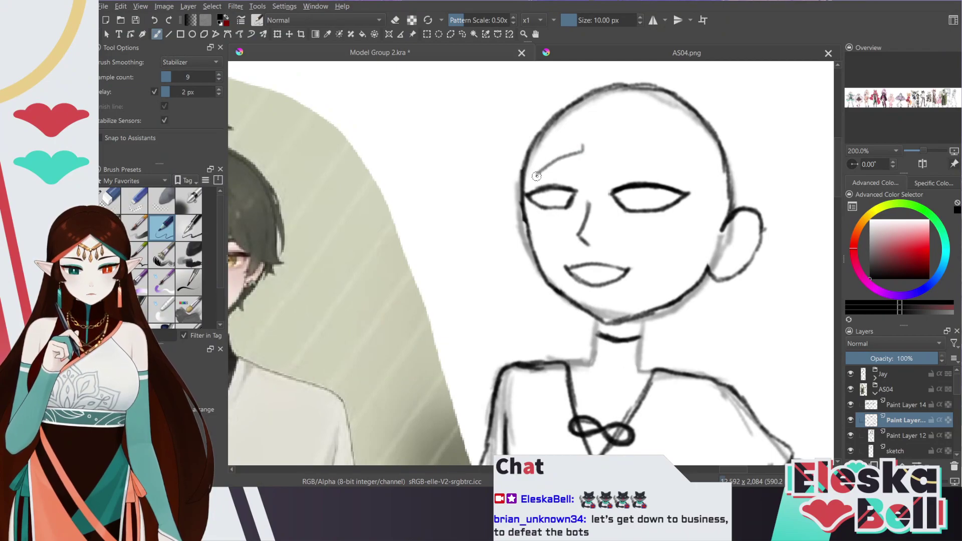
pyautogui.hotkey('ctrl', 'z')
pyautogui.moveTo(583, 142)
pyautogui.mouseDown()
pyautogui.moveTo(533, 173)
pyautogui.moveTo(585, 152)
pyautogui.moveTo(571, 145)
pyautogui.moveTo(527, 176)
pyautogui.mouseUp()
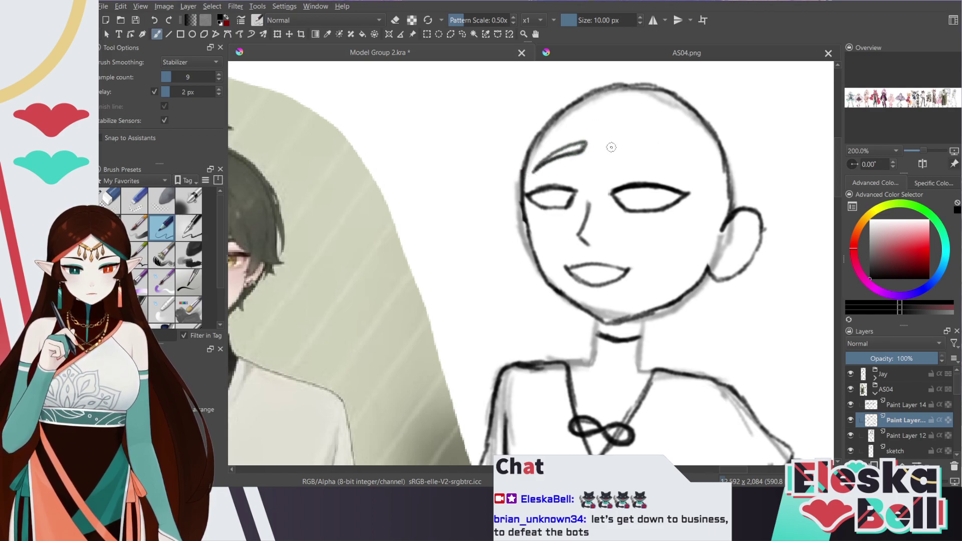
# Try a nearly straight, tapered eyebrow outline above the right eye, then erase most of it
pyautogui.moveTo(616, 152)
pyautogui.mouseDown()
pyautogui.moveTo(684, 169)
pyautogui.moveTo(618, 145)
pyautogui.moveTo(634, 146)
pyautogui.moveTo(685, 172)
pyautogui.mouseUp()
pyautogui.hotkey('ctrl', 'z')
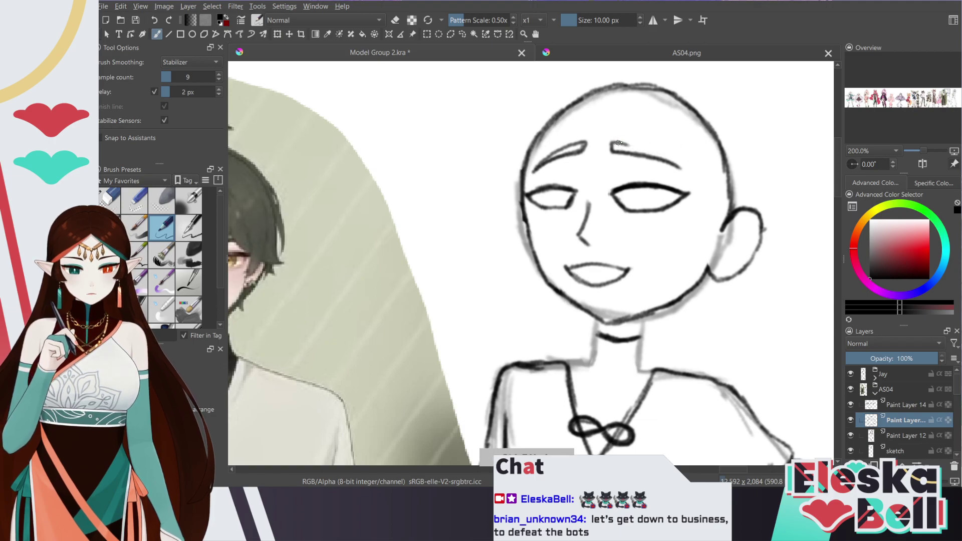
pyautogui.moveTo(614, 143); pyautogui.dragTo(680, 165)
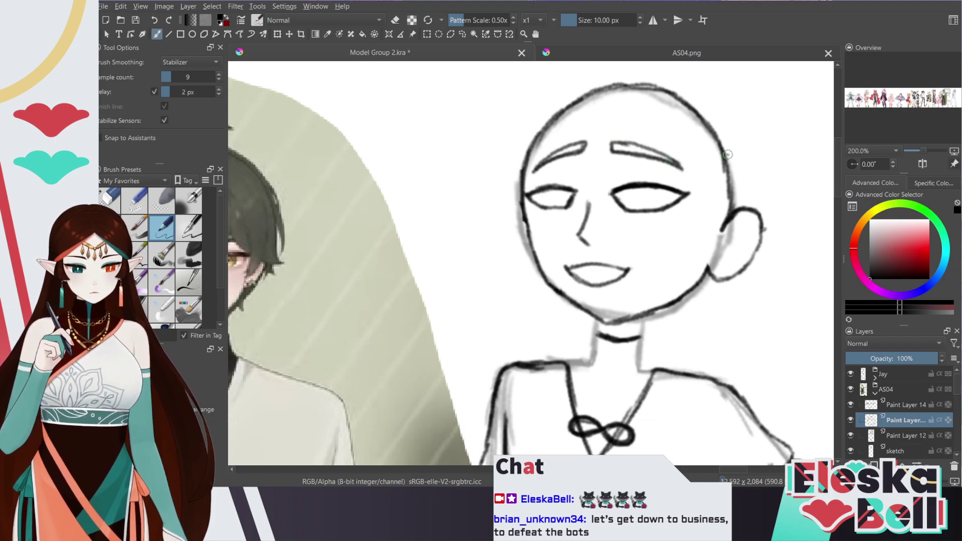
pyautogui.hotkey('ctrl', 'z')
pyautogui.press('e')
pyautogui.moveTo(607, 146); pyautogui.dragTo(687, 146)
pyautogui.press('e')
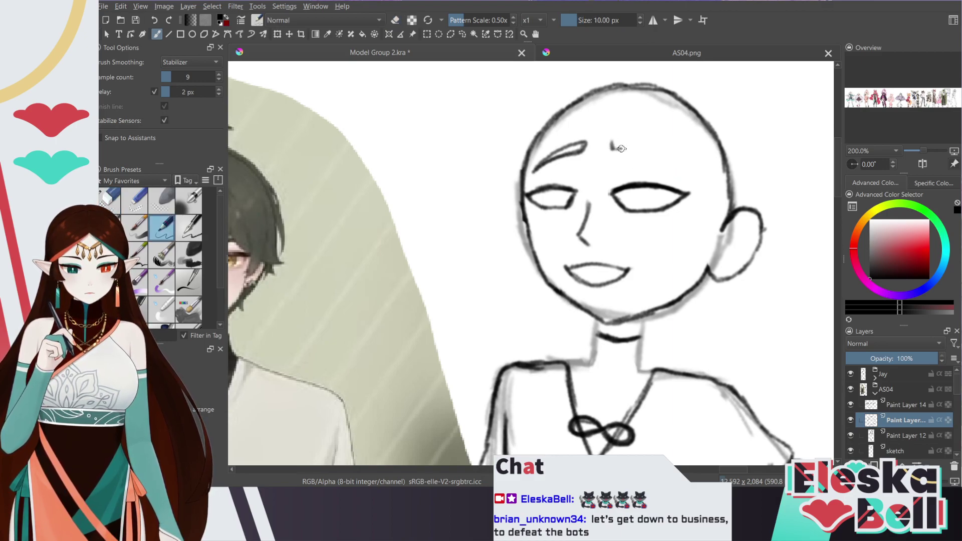
# Try a more arched right eyebrow with a lengthened outer tail, then erase the whole shape
pyautogui.moveTo(621, 148); pyautogui.dragTo(681, 167)
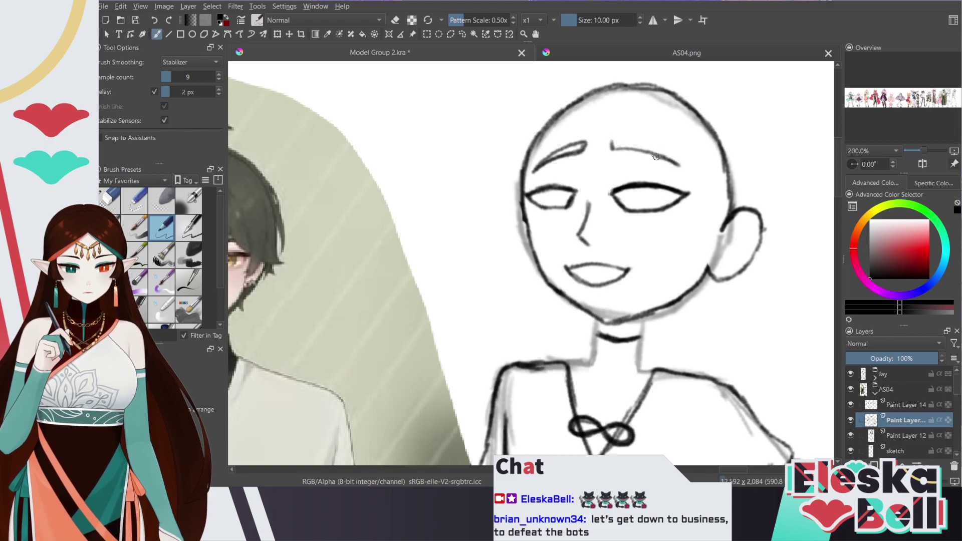
pyautogui.moveTo(675, 163)
pyautogui.mouseDown()
pyautogui.moveTo(617, 148)
pyautogui.moveTo(630, 145)
pyautogui.moveTo(613, 151)
pyautogui.moveTo(611, 139)
pyautogui.moveTo(681, 161)
pyautogui.moveTo(613, 140)
pyautogui.mouseUp()
pyautogui.hotkey('ctrl', 'z')
pyautogui.press('e')
pyautogui.click(616, 135)
pyautogui.press('e')
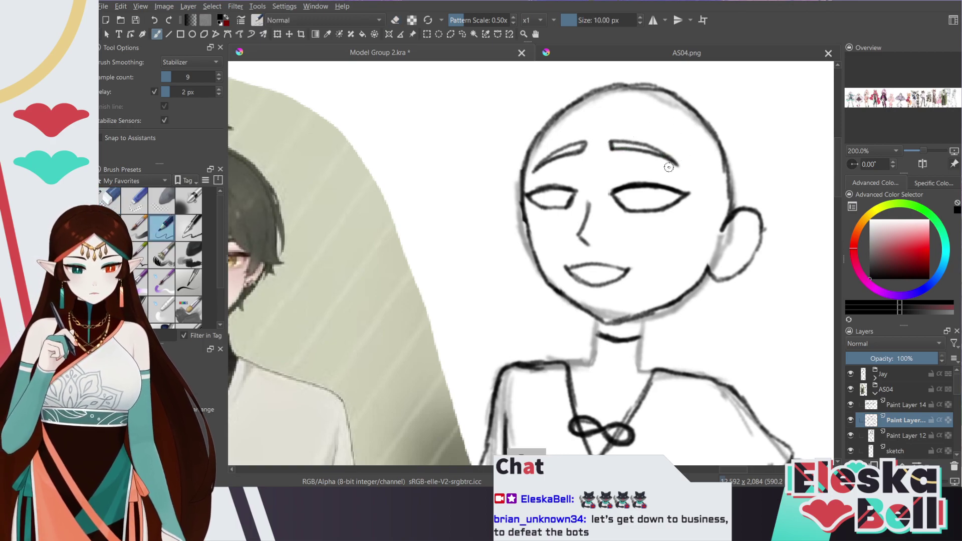
pyautogui.moveTo(673, 163); pyautogui.dragTo(683, 173)
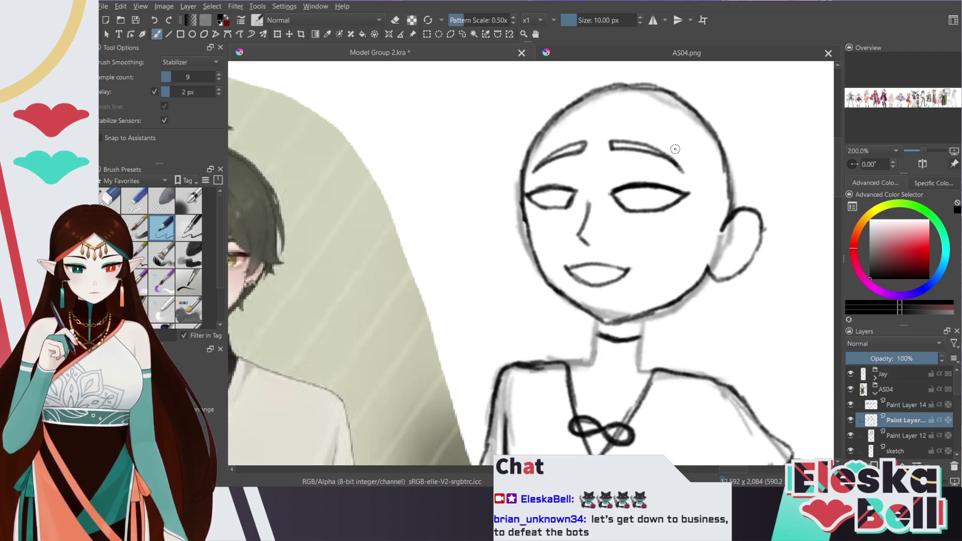
pyautogui.press('e')
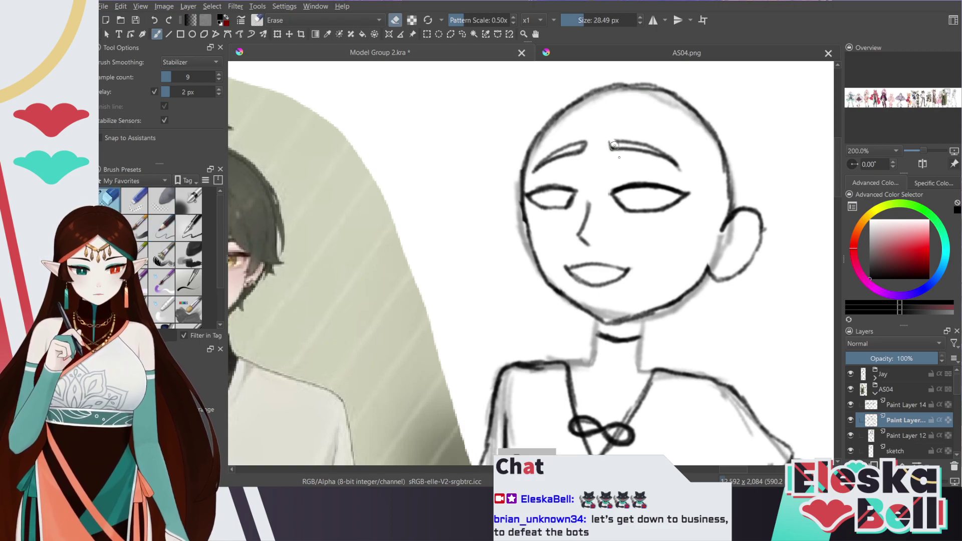
pyautogui.moveTo(614, 146)
pyautogui.mouseDown()
pyautogui.moveTo(678, 168)
pyautogui.moveTo(661, 112)
pyautogui.mouseUp()
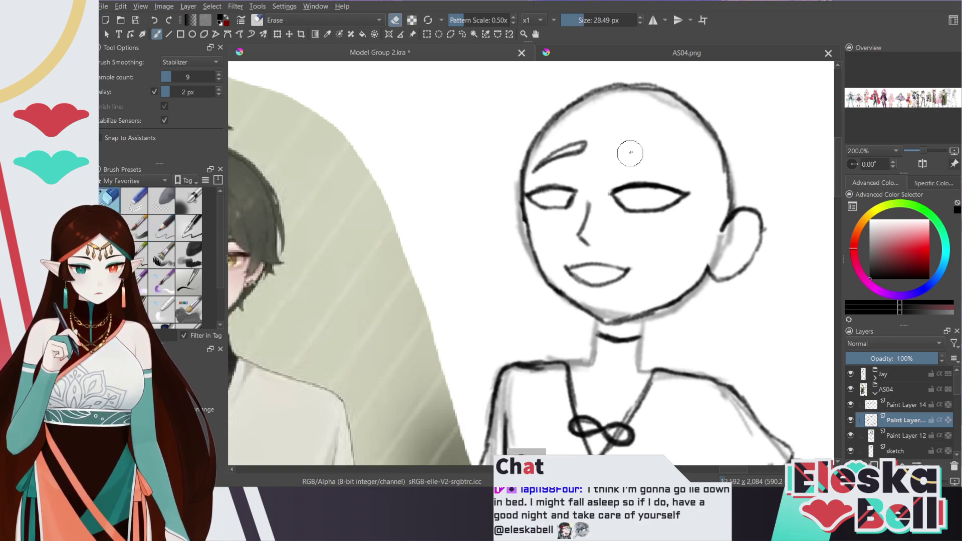
pyautogui.press('/')
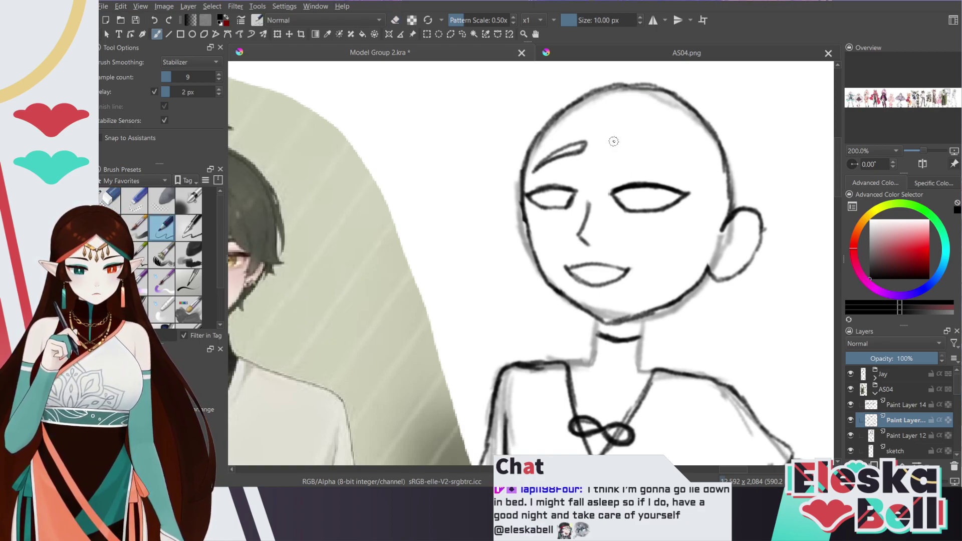
pyautogui.moveTo(612, 145); pyautogui.dragTo(647, 146)
pyautogui.press('/')
pyautogui.press('/')
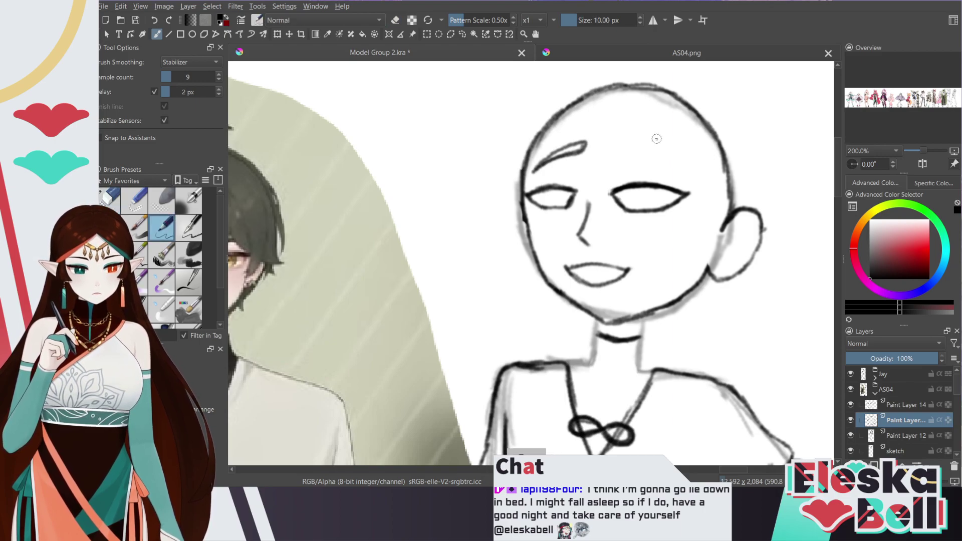
# Mirror the canvas view and try a gently arched, tapered eyebrow above the larger eye, then erase it
pyautogui.press('m')
pyautogui.press('e')
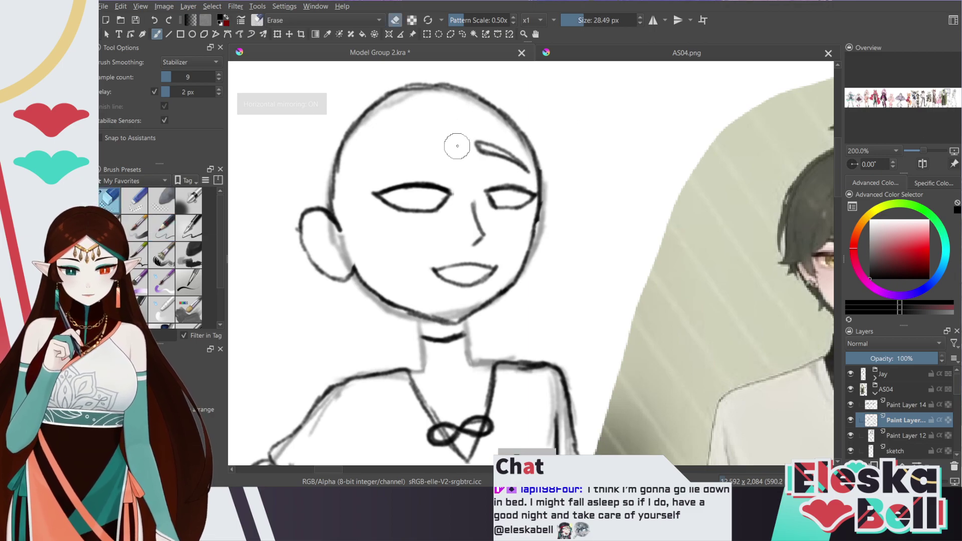
pyautogui.press('/')
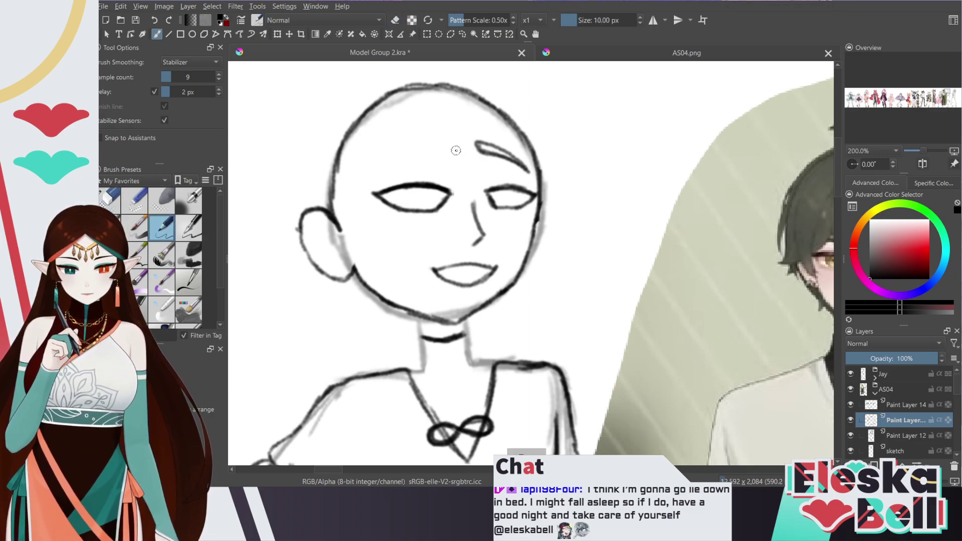
pyautogui.moveTo(457, 143)
pyautogui.mouseDown()
pyautogui.moveTo(409, 145)
pyautogui.moveTo(379, 162)
pyautogui.mouseUp()
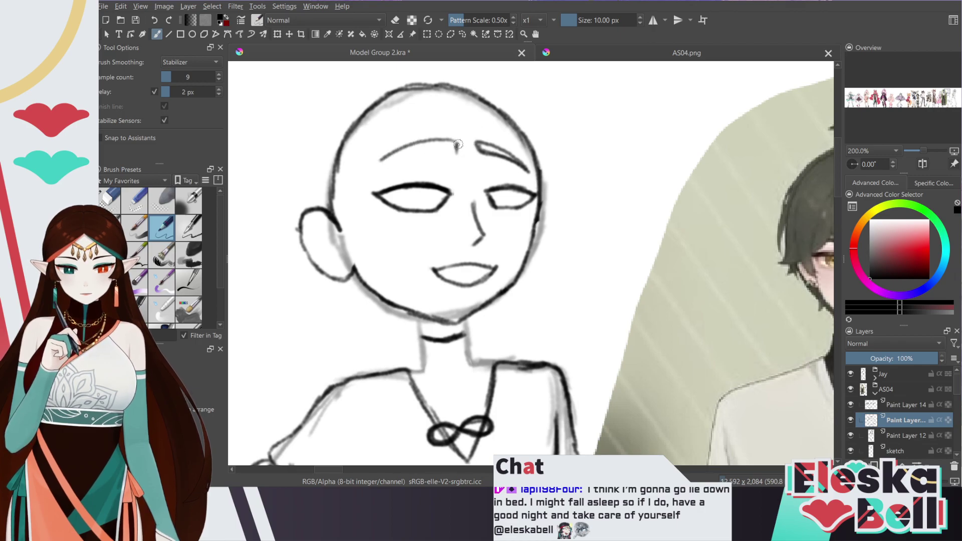
pyautogui.press('/')
pyautogui.moveTo(461, 150); pyautogui.dragTo(461, 135)
pyautogui.press('/')
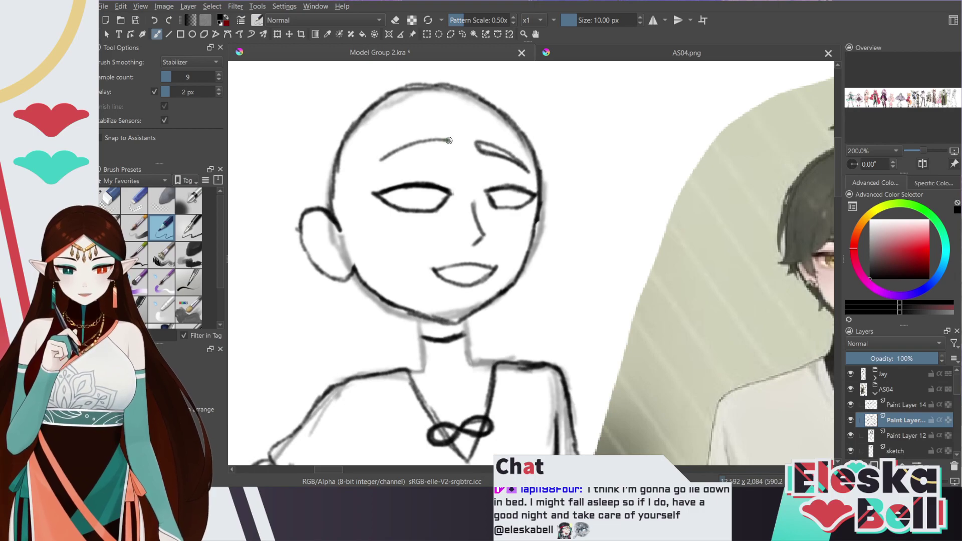
pyautogui.moveTo(448, 146)
pyautogui.mouseDown()
pyautogui.moveTo(415, 149)
pyautogui.moveTo(379, 171)
pyautogui.mouseUp()
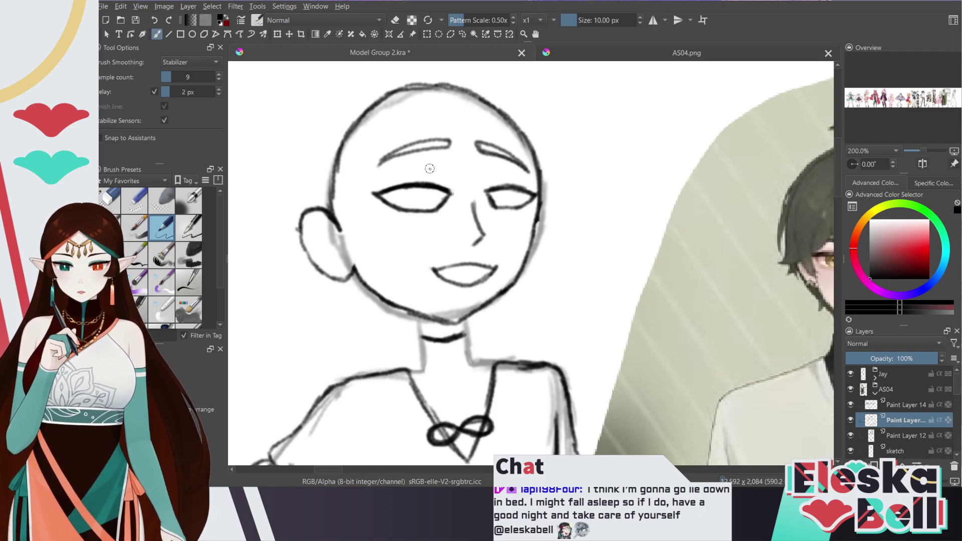
pyautogui.hotkey('ctrl', 'z')
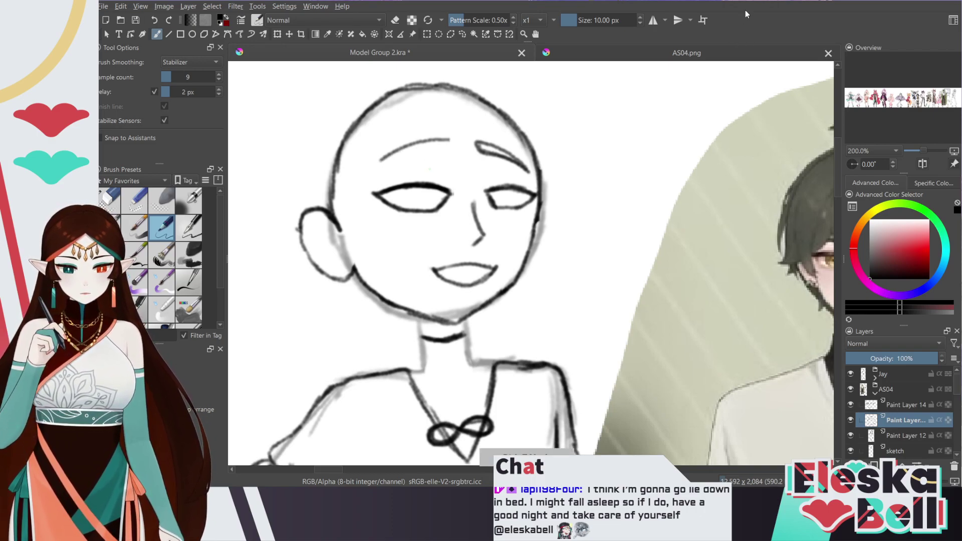
pyautogui.moveTo(450, 140)
pyautogui.mouseDown()
pyautogui.moveTo(456, 153)
pyautogui.moveTo(371, 161)
pyautogui.mouseUp()
pyautogui.press('e')
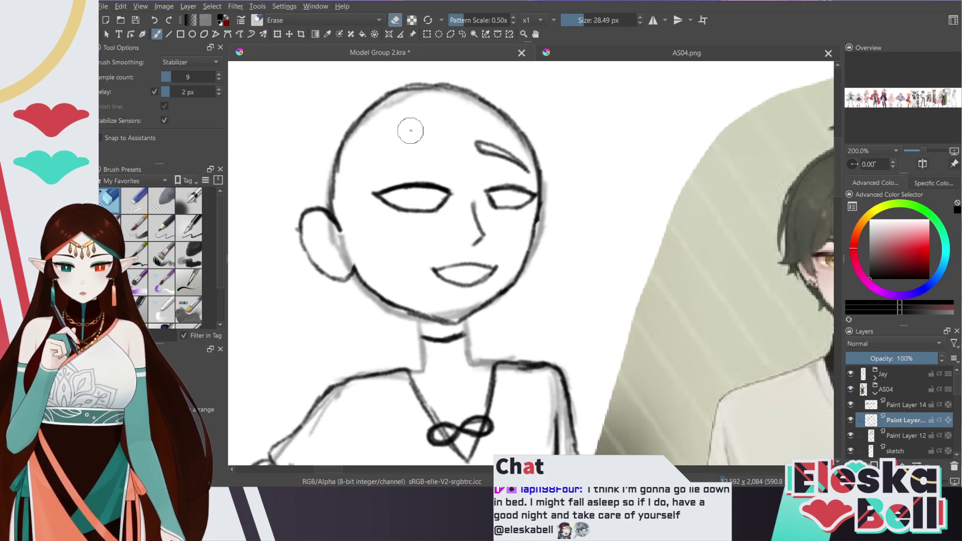
pyautogui.press('e')
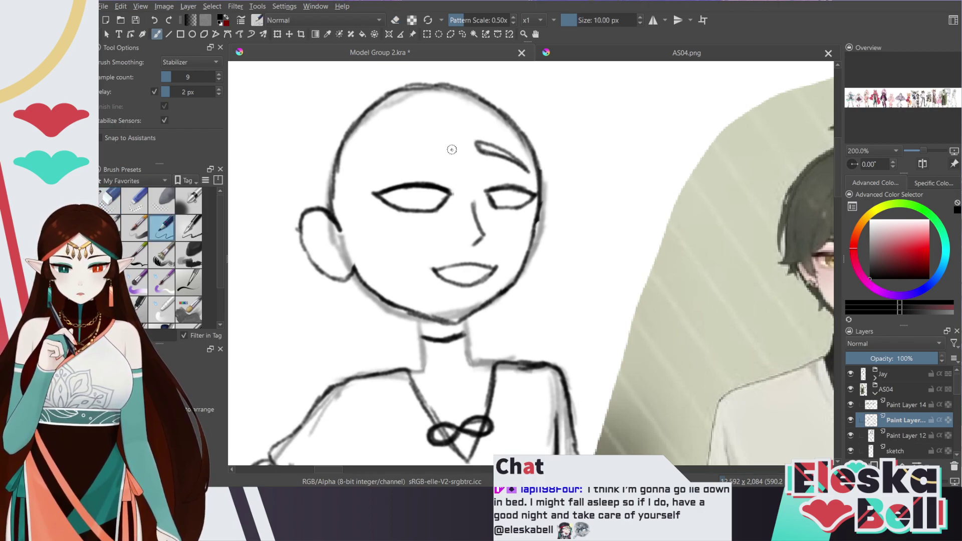
# Try the upper and lower edges of a flatter eyebrow above the larger eye, then undo the strokes
pyautogui.moveTo(453, 150)
pyautogui.mouseDown()
pyautogui.moveTo(455, 137)
pyautogui.moveTo(408, 144)
pyautogui.moveTo(376, 163)
pyautogui.mouseUp()
pyautogui.hotkey('ctrl', 'z')
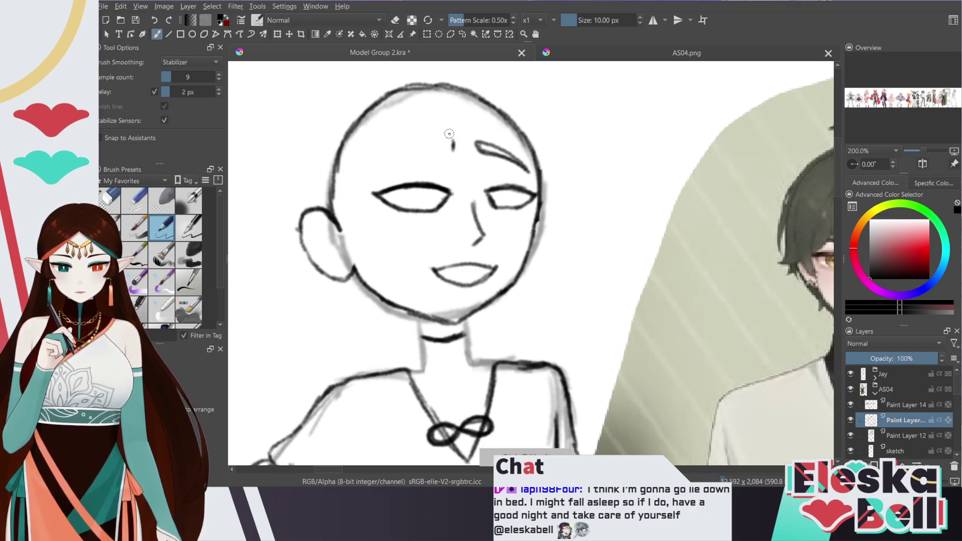
pyautogui.hotkey('ctrl', 'z')
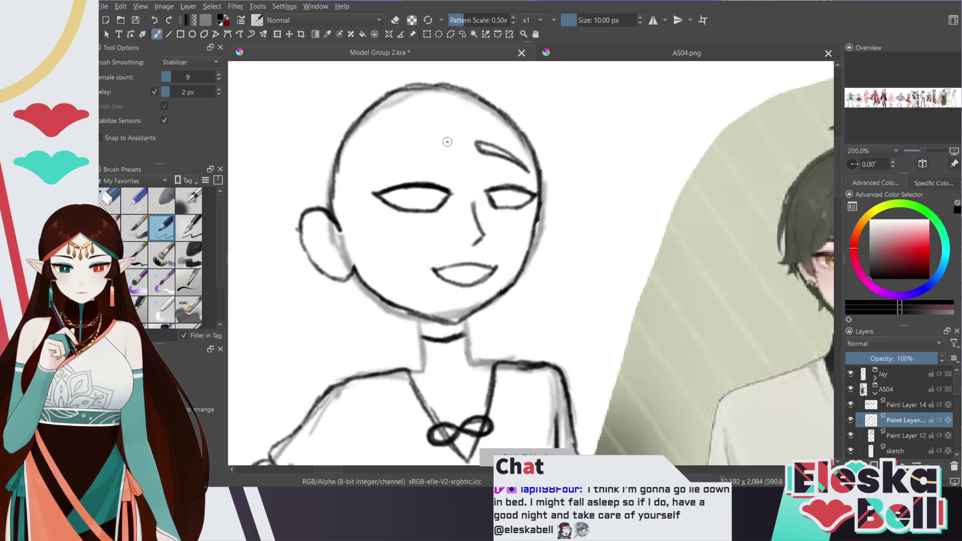
pyautogui.moveTo(448, 144); pyautogui.dragTo(371, 165)
pyautogui.moveTo(447, 150); pyautogui.dragTo(371, 166)
pyautogui.hotkey('ctrl', 'z')
pyautogui.hotkey('ctrl', 'z')
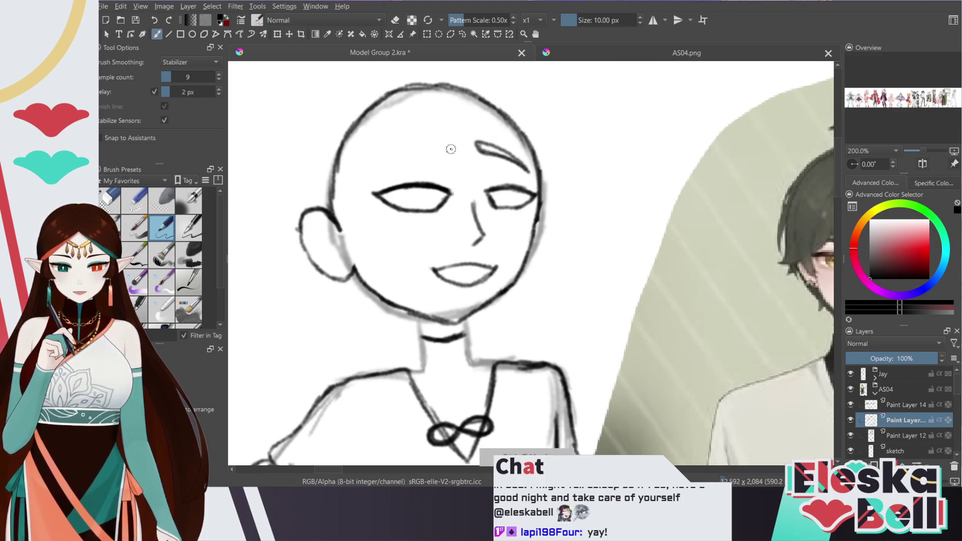
# Outline a long, arched eyebrow tapering outward above the larger eye, restore the unmirrored view and darken its edges
pyautogui.moveTo(447, 142); pyautogui.dragTo(369, 169)
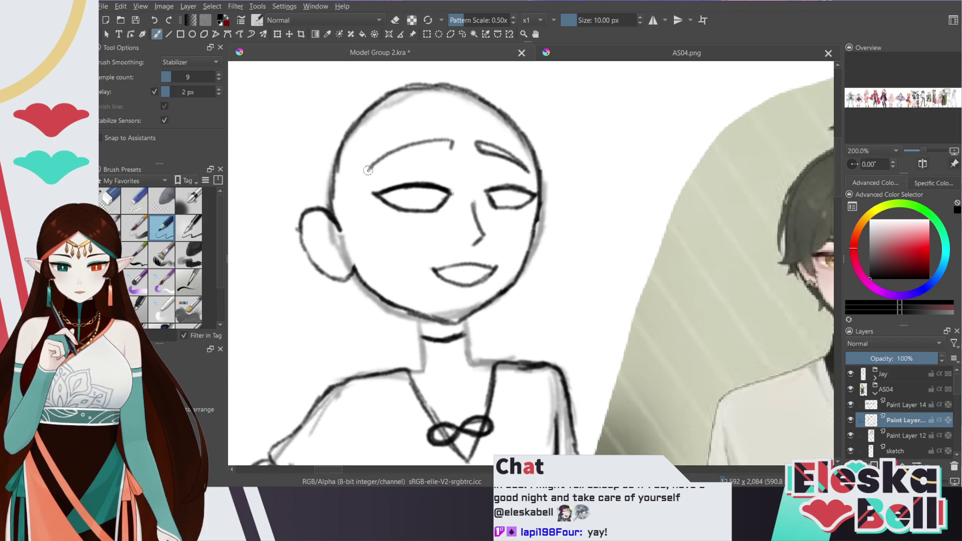
pyautogui.moveTo(451, 149)
pyautogui.mouseDown()
pyautogui.moveTo(415, 147)
pyautogui.moveTo(369, 169)
pyautogui.mouseUp()
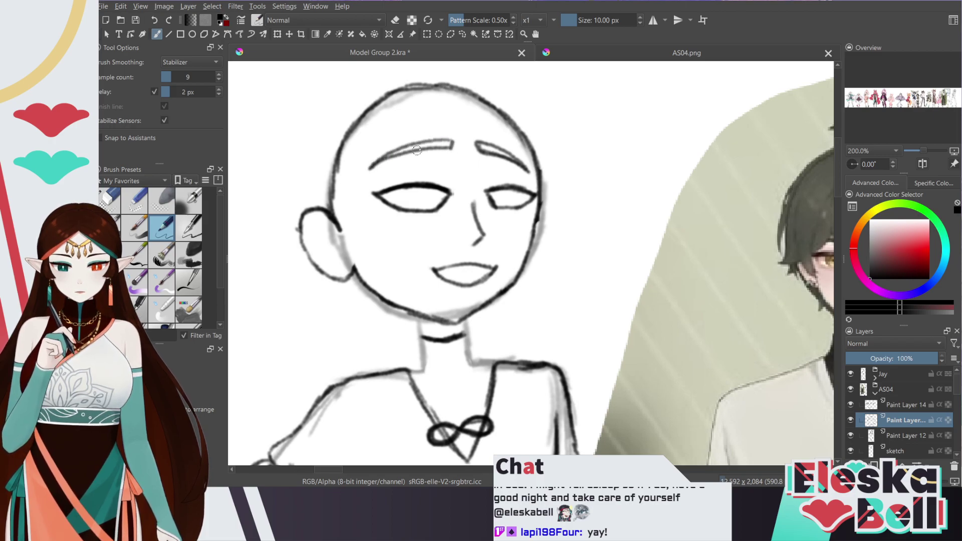
pyautogui.click(920, 169)
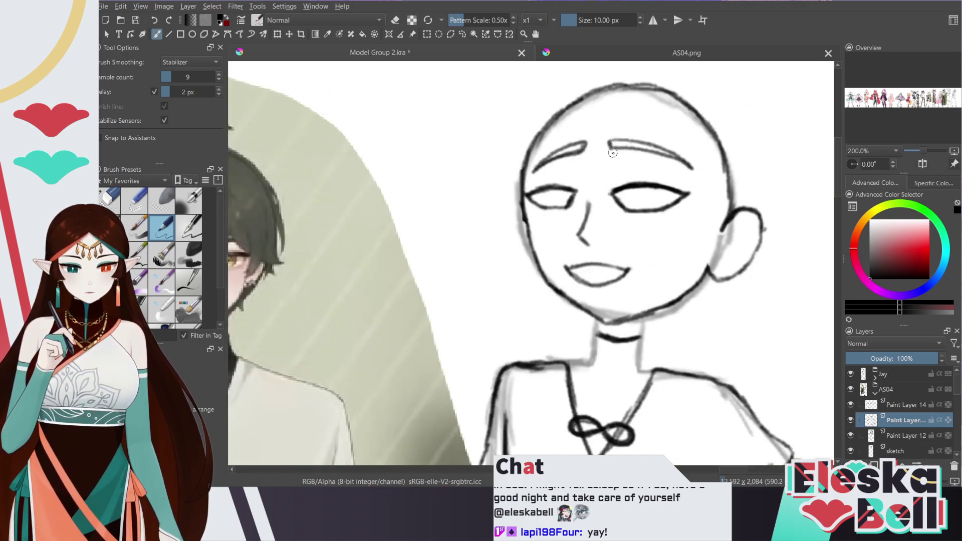
pyautogui.moveTo(611, 145); pyautogui.dragTo(692, 168)
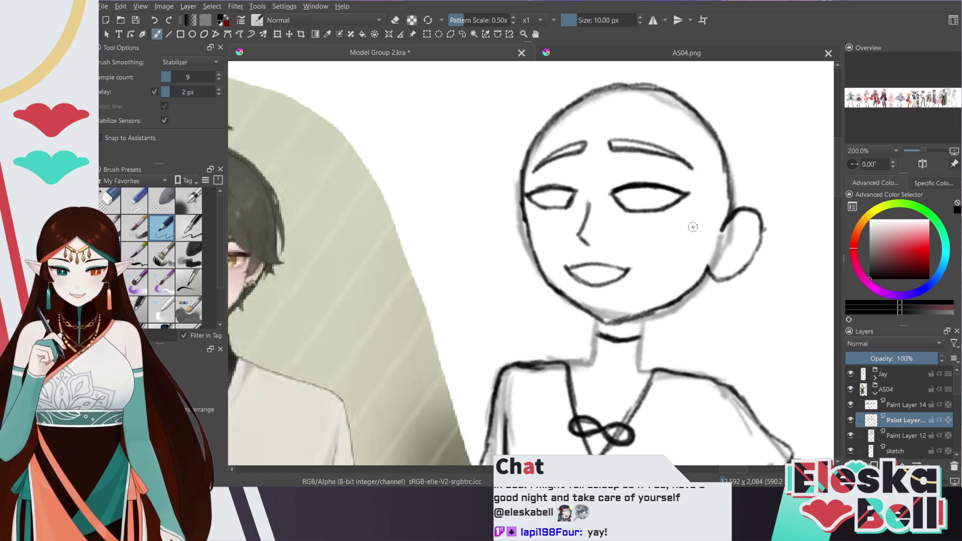
# Draw the irises inside both eyes, partly covered by the upper lids
pyautogui.scroll(1, 838, 181)
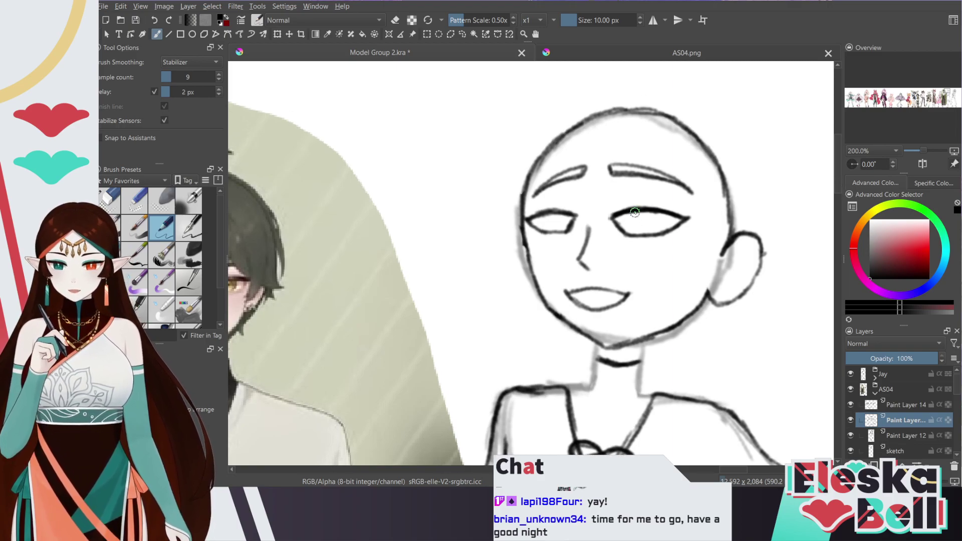
pyautogui.moveTo(617, 214); pyautogui.dragTo(612, 219)
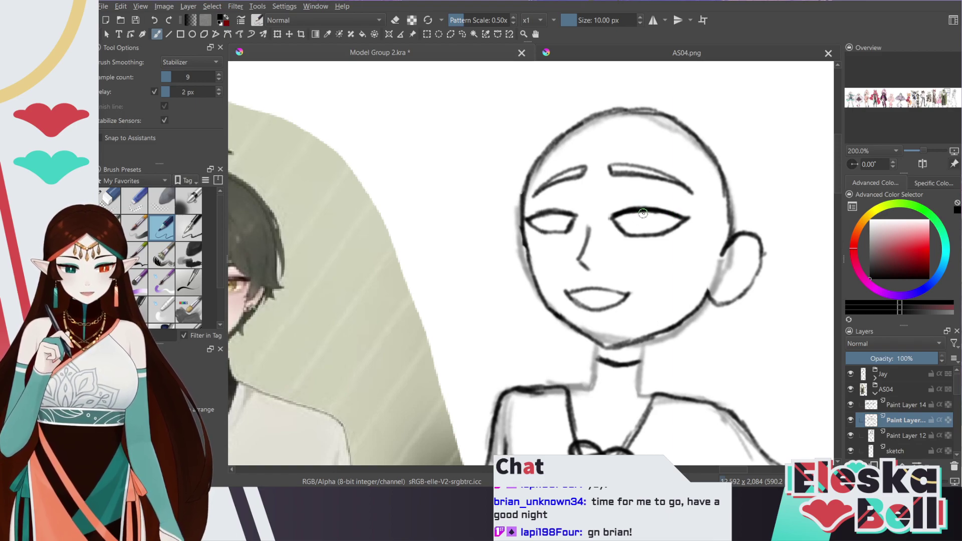
pyautogui.moveTo(640, 210)
pyautogui.mouseDown()
pyautogui.moveTo(643, 228)
pyautogui.moveTo(663, 228)
pyautogui.moveTo(667, 212)
pyautogui.mouseUp()
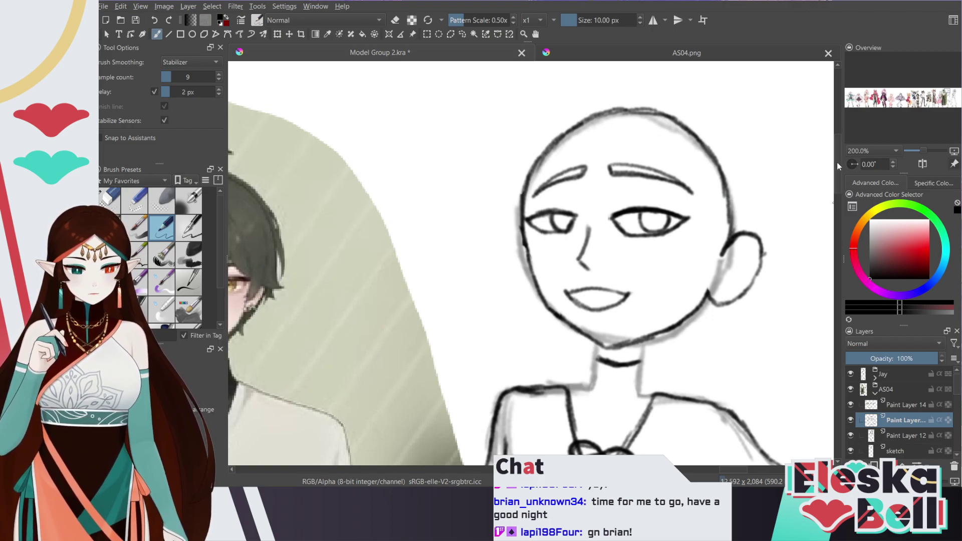
pyautogui.press('-')
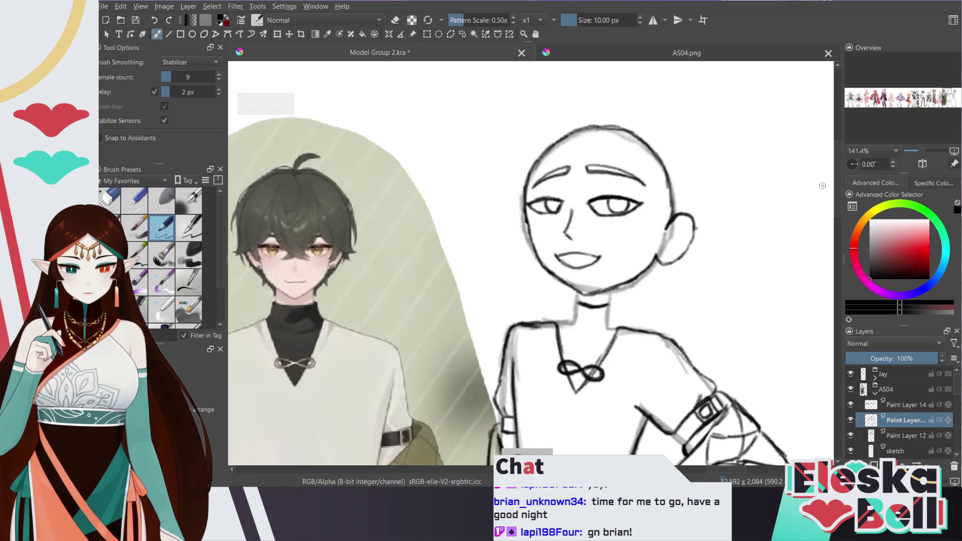
# Check the earrings in the AS04.png reference, then merge Paint Layer 14 down into Paint Layer 13
pyautogui.click(691, 57)
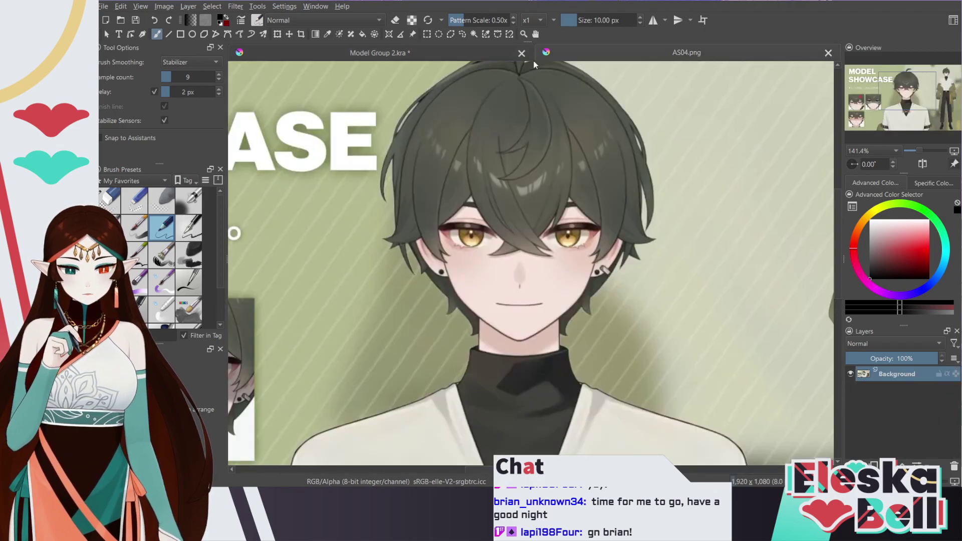
pyautogui.click(465, 55)
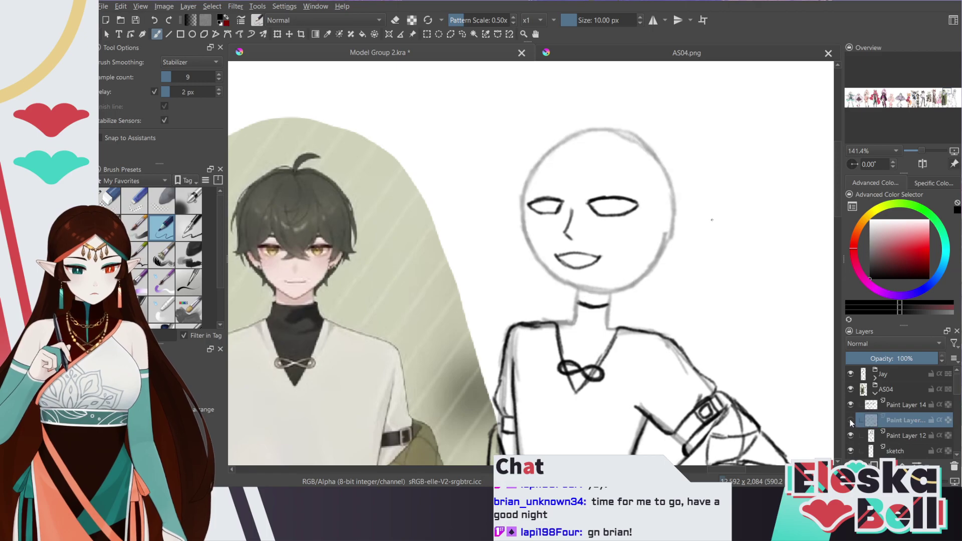
pyautogui.click(905, 404)
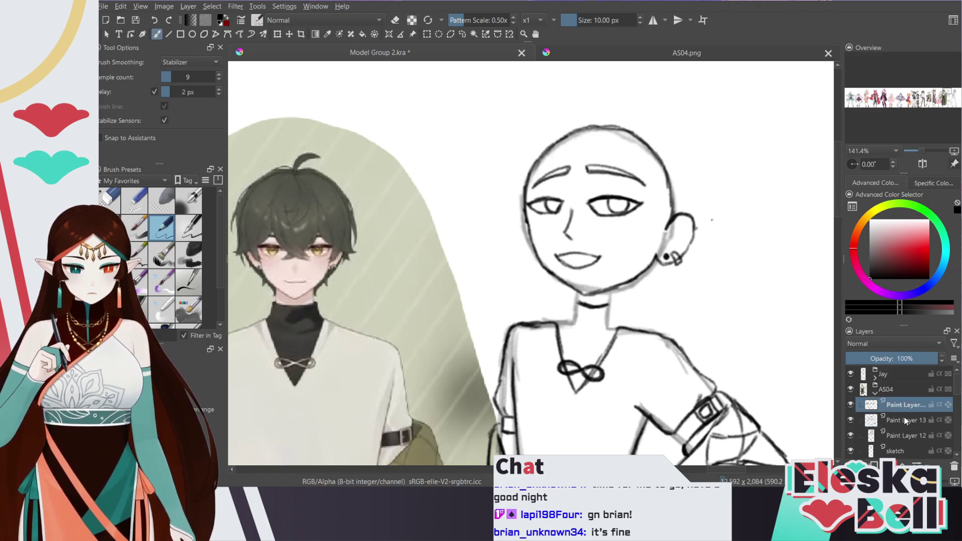
pyautogui.click(853, 407)
pyautogui.click(851, 406)
pyautogui.hotkey('ctrl', 'e')
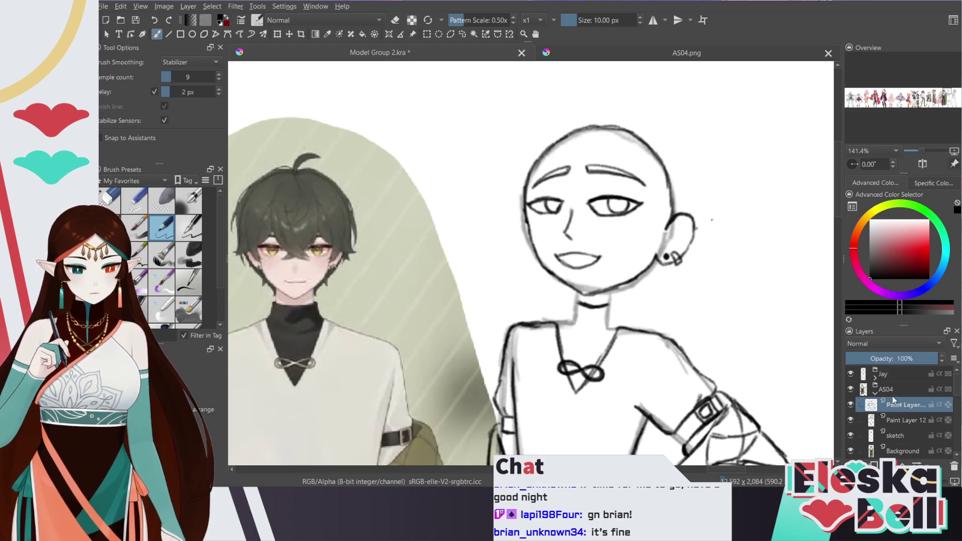
# Darken the outline of the small cuff earring beside the round stud on the earlobe
pyautogui.press('e')
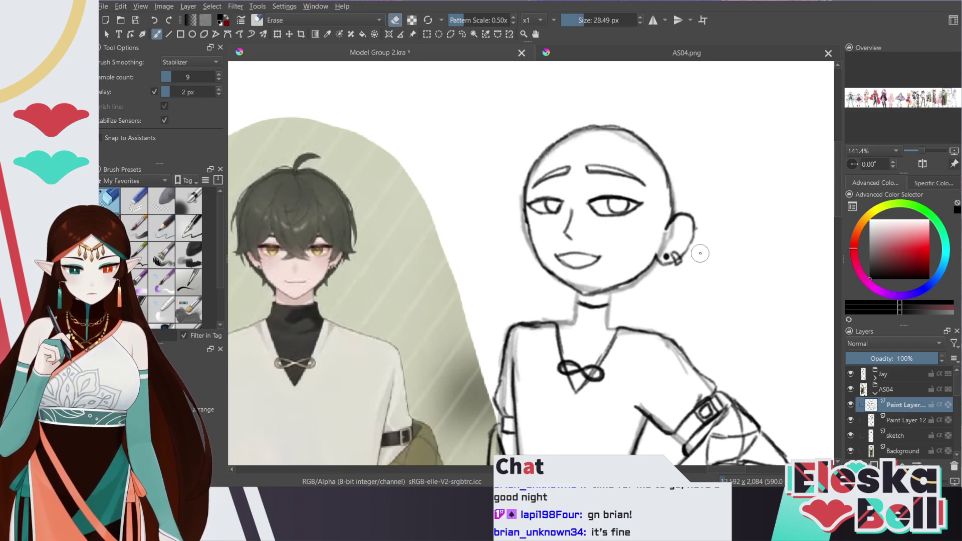
pyautogui.press('+')
pyautogui.press('e')
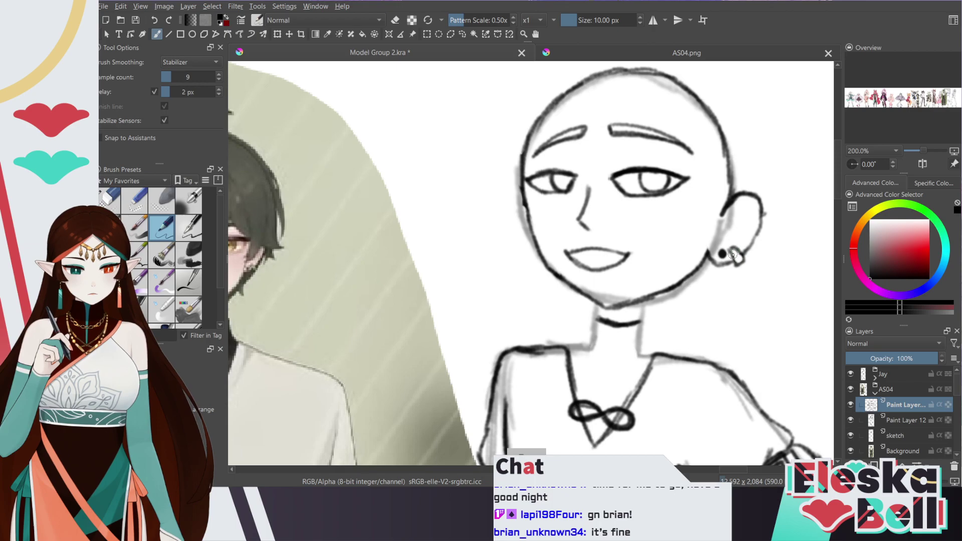
pyautogui.moveTo(734, 260); pyautogui.dragTo(732, 249)
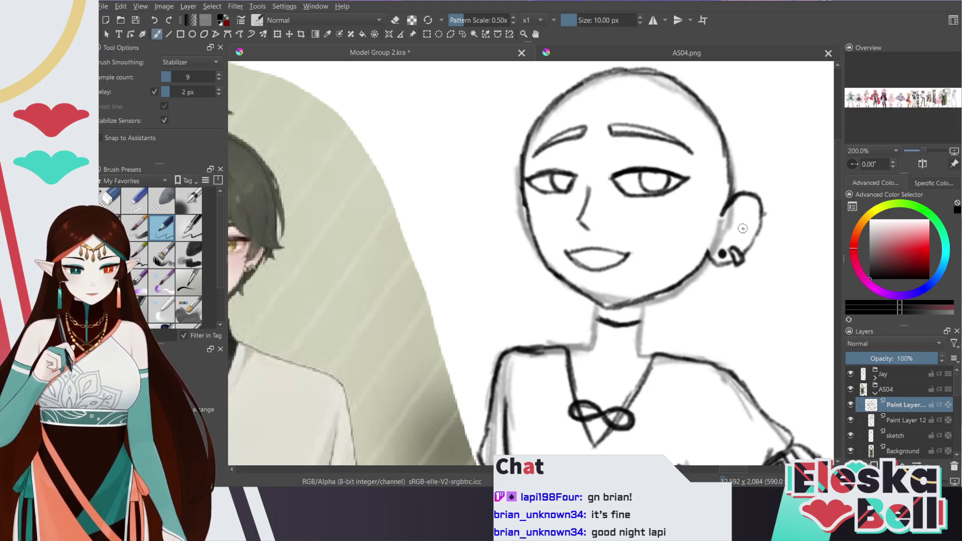
# Consult the AS04.png reference and draw both sides of the neck from the jaw down to the collar
pyautogui.moveTo(733, 472); pyautogui.dragTo(731, 471)
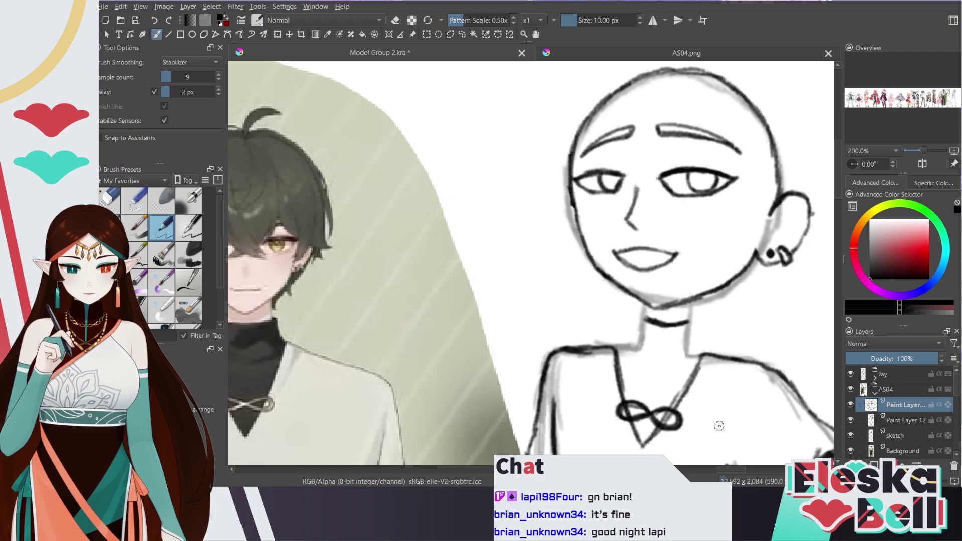
pyautogui.click(619, 59)
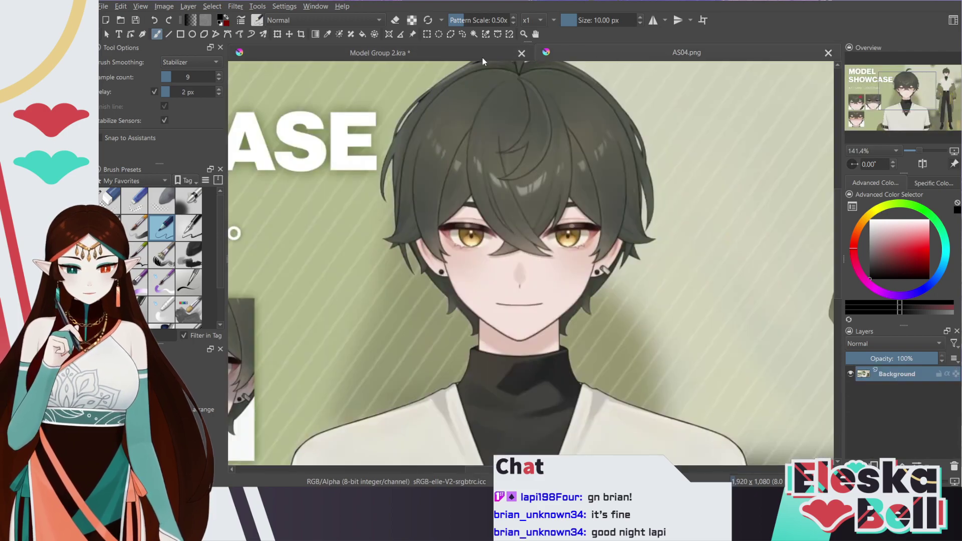
pyautogui.click(453, 48)
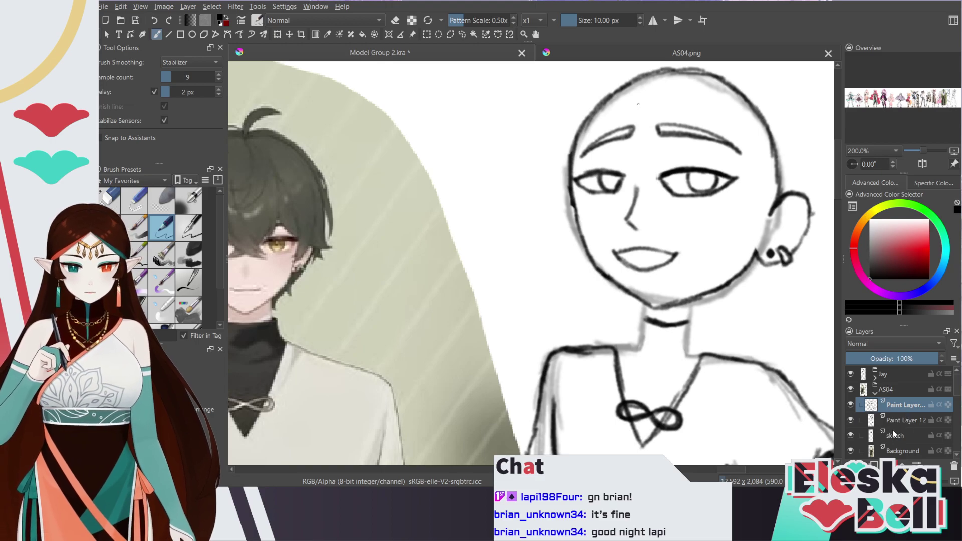
pyautogui.press('e')
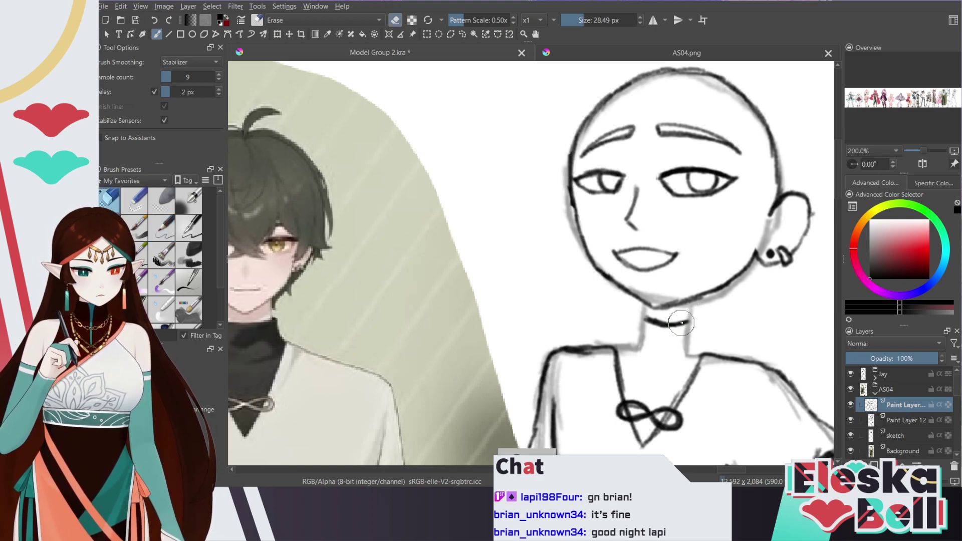
pyautogui.press('e')
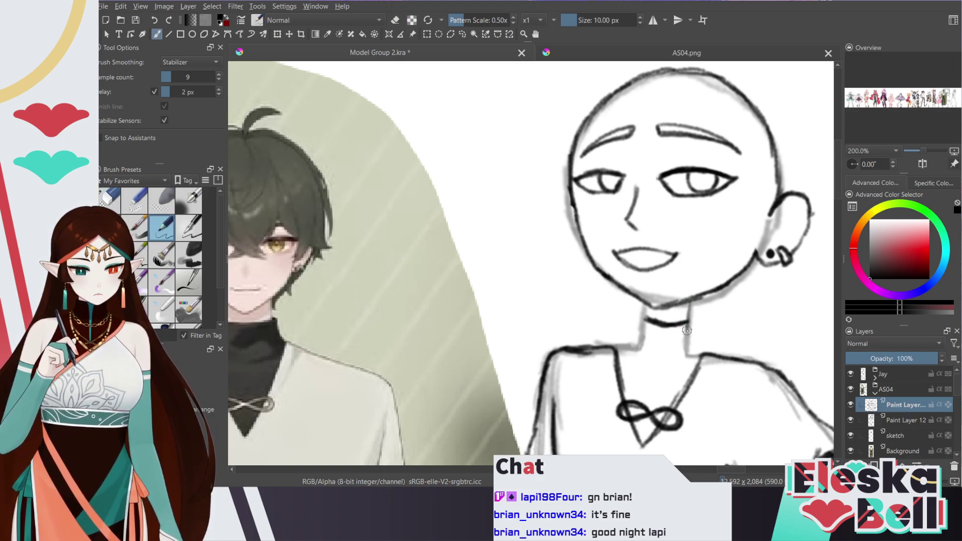
pyautogui.moveTo(691, 303)
pyautogui.mouseDown()
pyautogui.moveTo(694, 355)
pyautogui.moveTo(704, 357)
pyautogui.mouseUp()
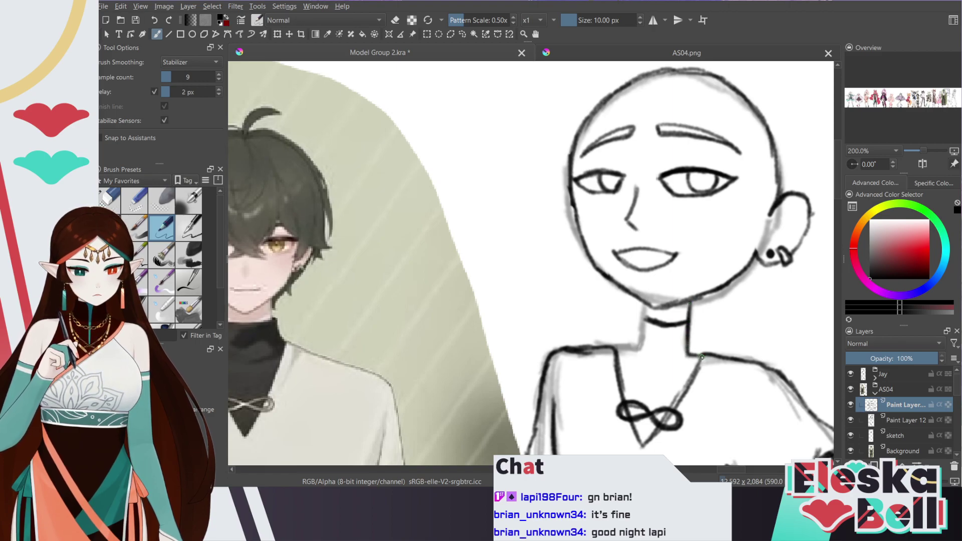
pyautogui.moveTo(644, 303)
pyautogui.mouseDown()
pyautogui.moveTo(639, 348)
pyautogui.moveTo(616, 348)
pyautogui.moveTo(629, 346)
pyautogui.mouseUp()
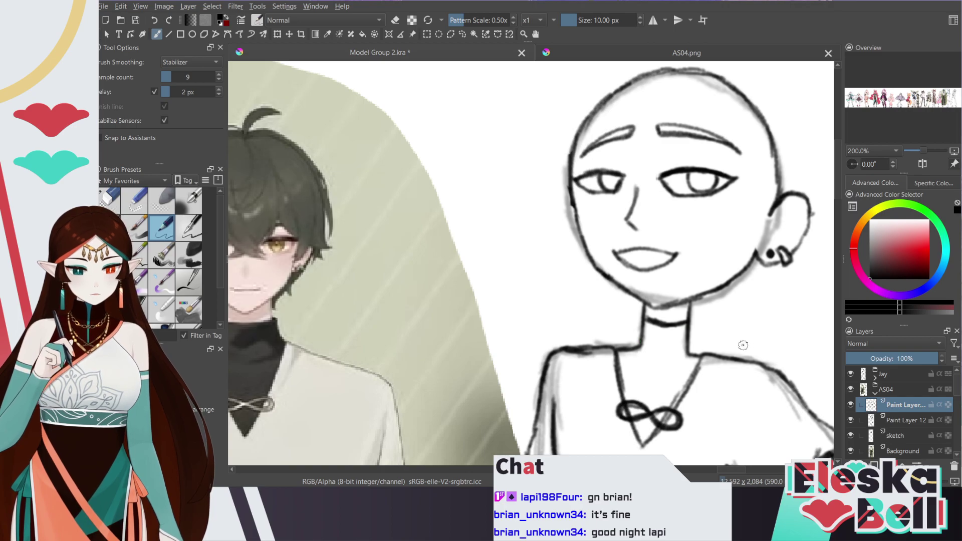
# Merge the head drawing layer down into Paint Layer 12 and toggle the merged layer's visibility to check it
pyautogui.hotkey('ctrl', 'e')
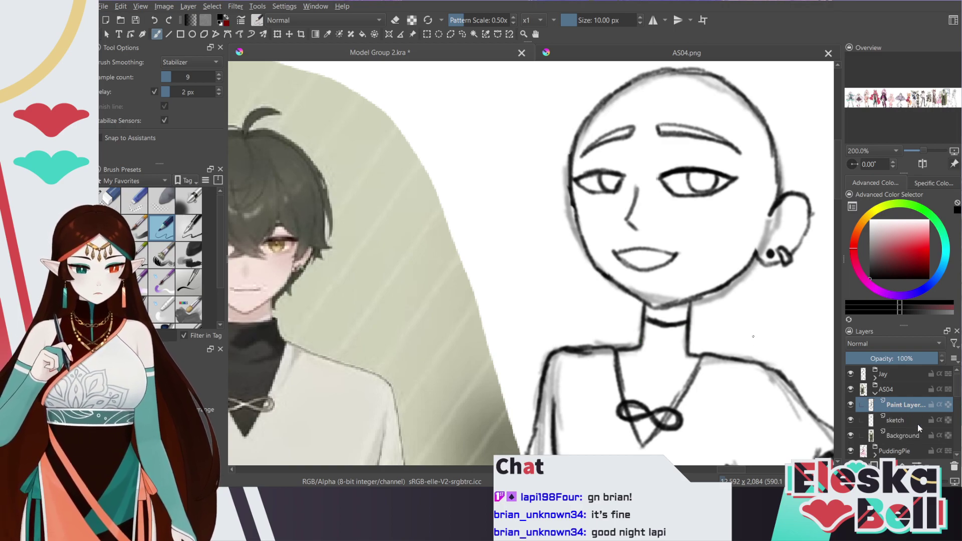
pyautogui.click(851, 405)
pyautogui.click(851, 405)
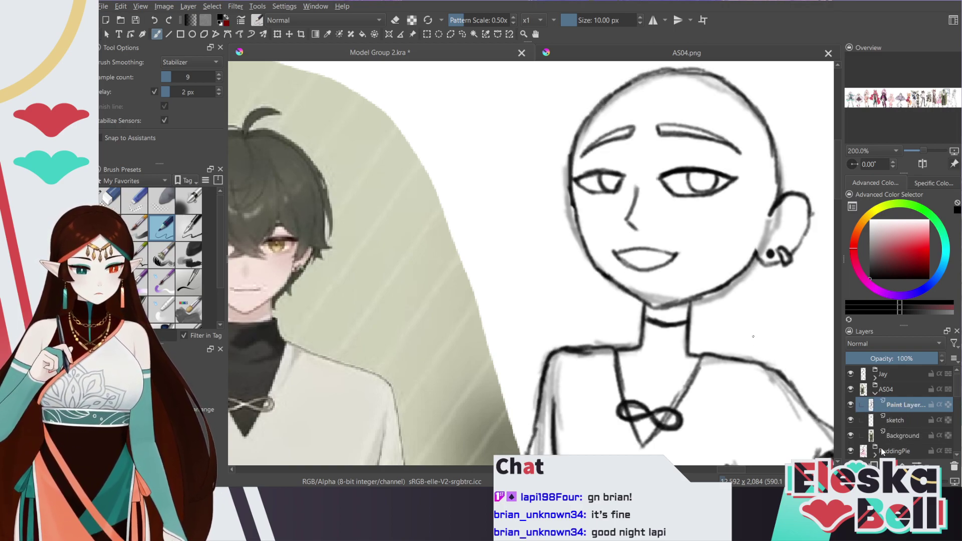
# Hide the sketch layer, then fade Paint Layer 12 and add a new paint layer above it for the hair
pyautogui.click(852, 420)
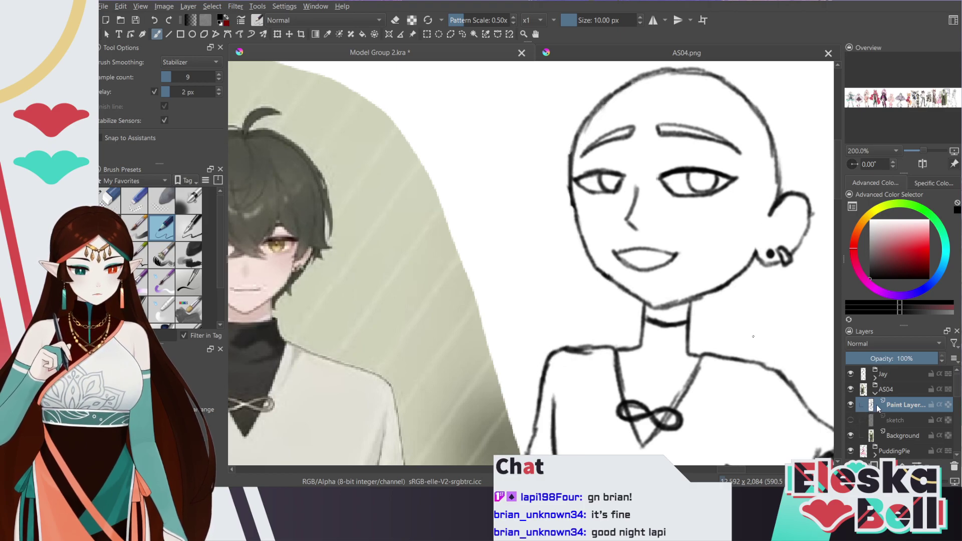
pyautogui.click(875, 358)
pyautogui.click(854, 466)
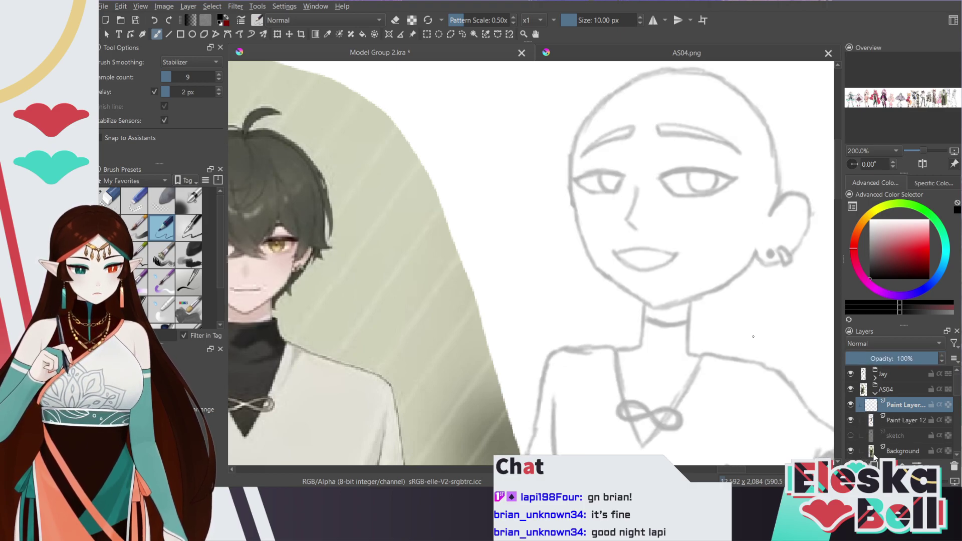
# Draw the central fringe strands falling from the forehead to a pointed tip between the eyes
pyautogui.press('-')
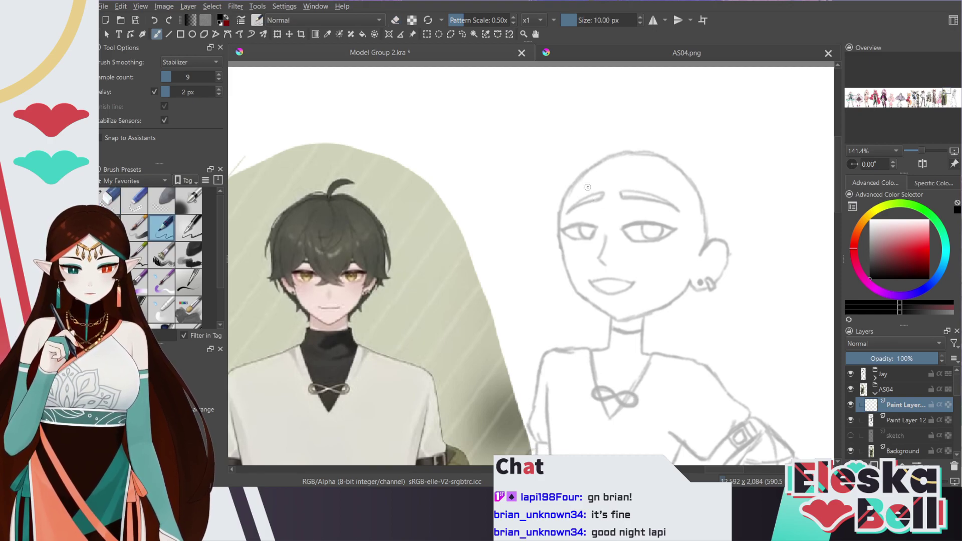
pyautogui.moveTo(588, 180)
pyautogui.mouseDown()
pyautogui.moveTo(586, 203)
pyautogui.moveTo(607, 242)
pyautogui.moveTo(627, 249)
pyautogui.moveTo(611, 232)
pyautogui.moveTo(637, 247)
pyautogui.moveTo(610, 208)
pyautogui.moveTo(604, 173)
pyautogui.moveTo(608, 212)
pyautogui.moveTo(623, 231)
pyautogui.moveTo(590, 242)
pyautogui.mouseUp()
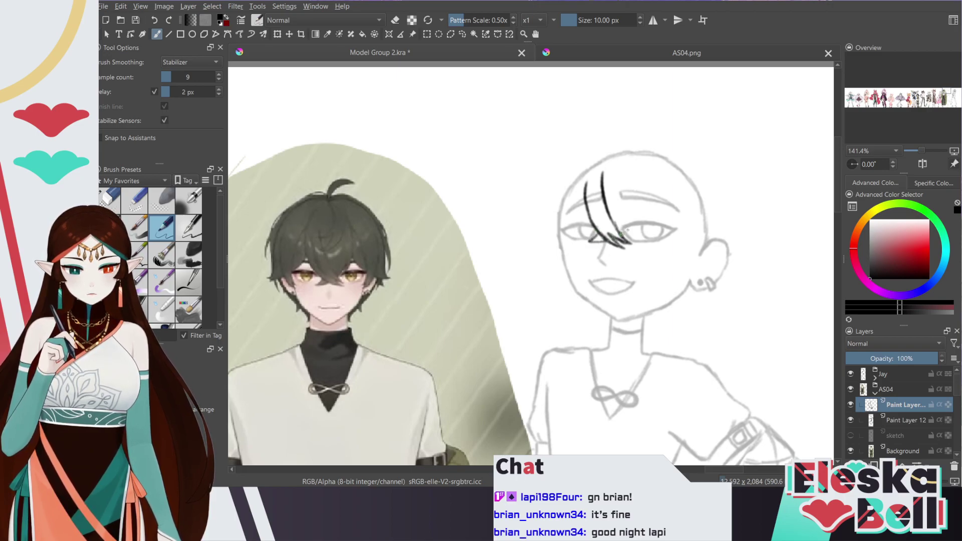
pyautogui.moveTo(621, 235)
pyautogui.mouseDown()
pyautogui.moveTo(647, 209)
pyautogui.moveTo(636, 220)
pyautogui.moveTo(657, 174)
pyautogui.mouseUp()
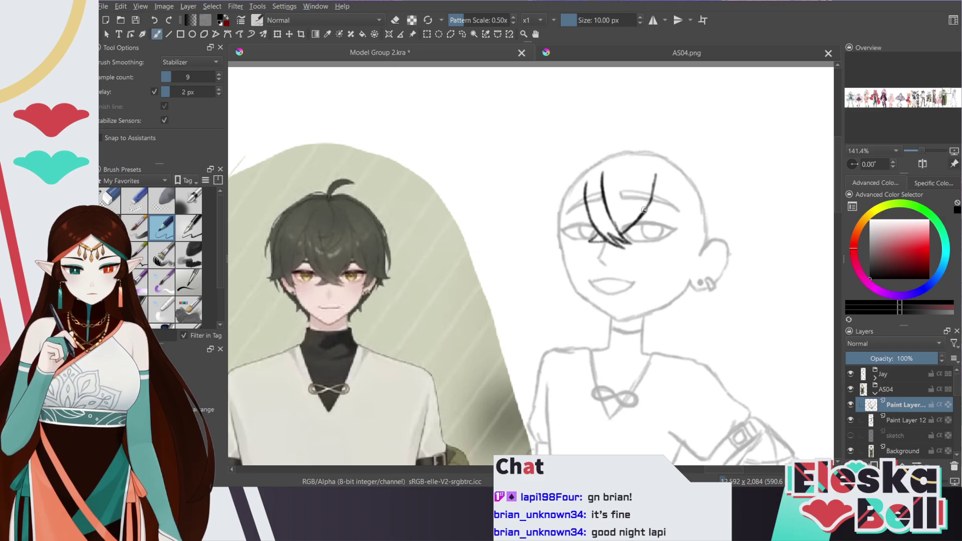
pyautogui.moveTo(646, 209); pyautogui.dragTo(657, 175)
pyautogui.press('e')
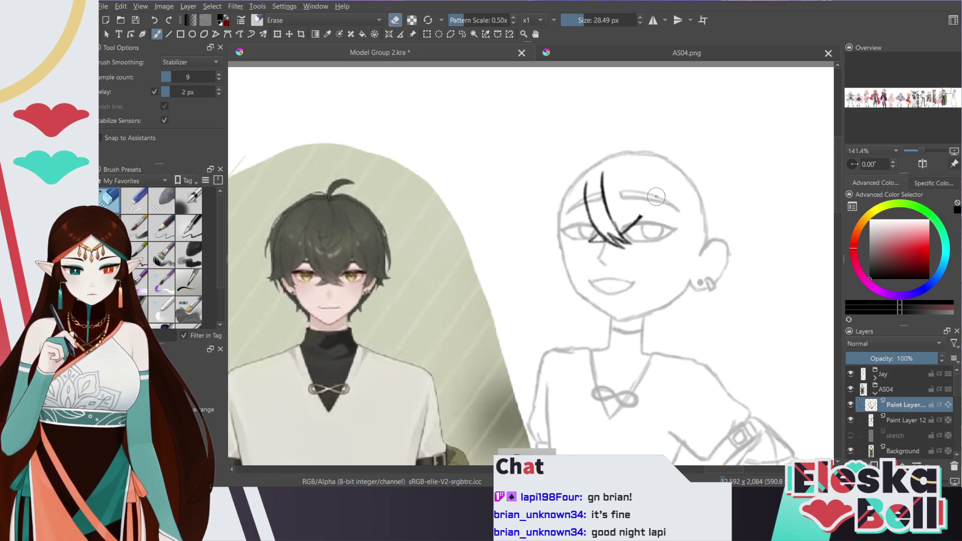
pyautogui.press('e')
pyautogui.moveTo(643, 214); pyautogui.dragTo(656, 178)
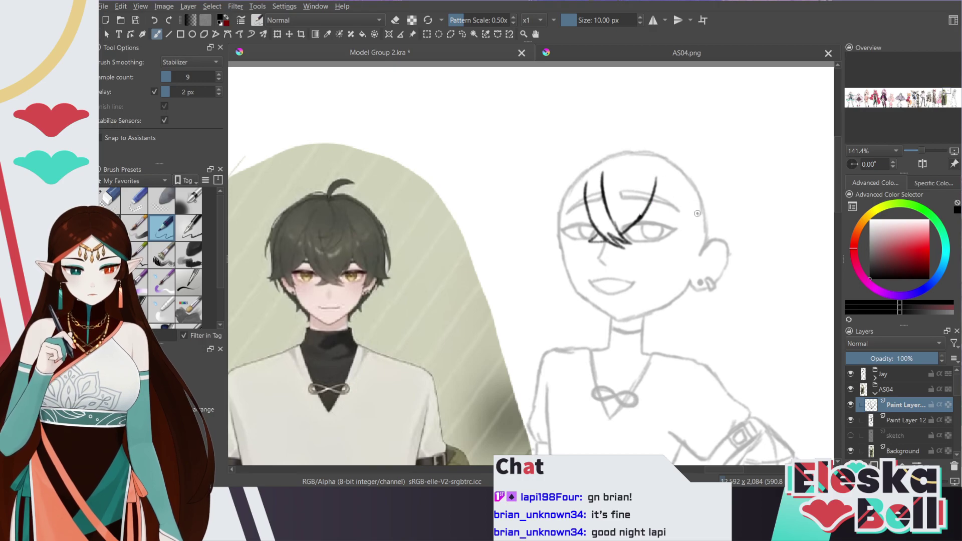
# Draw the side lock in front of the visible ear, curving down to a point beside the cheek
pyautogui.moveTo(687, 214)
pyautogui.mouseDown()
pyautogui.moveTo(677, 268)
pyautogui.moveTo(700, 250)
pyautogui.moveTo(678, 273)
pyautogui.mouseUp()
pyautogui.press('e')
pyautogui.moveTo(688, 213); pyautogui.dragTo(676, 269)
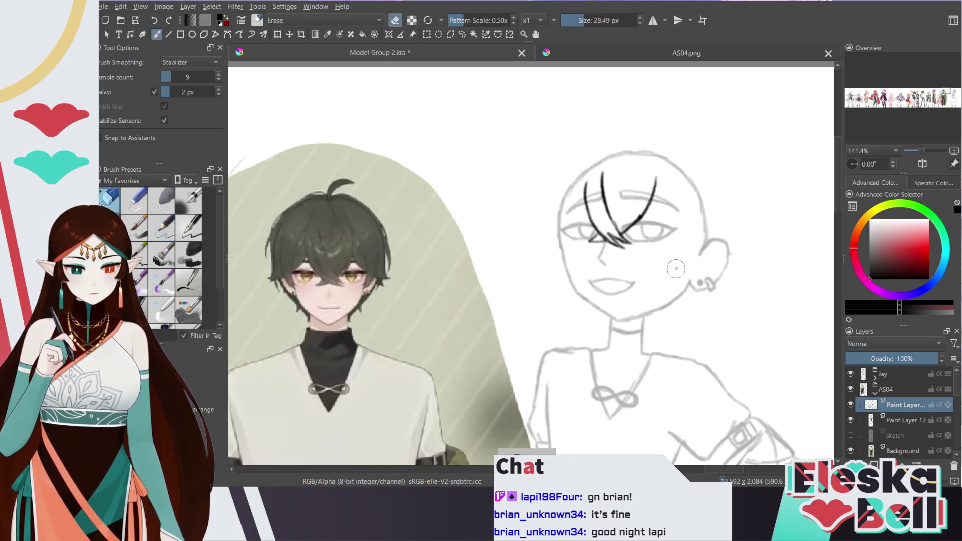
pyautogui.press('/')
pyautogui.moveTo(691, 213)
pyautogui.mouseDown()
pyautogui.moveTo(684, 266)
pyautogui.moveTo(708, 243)
pyautogui.mouseUp()
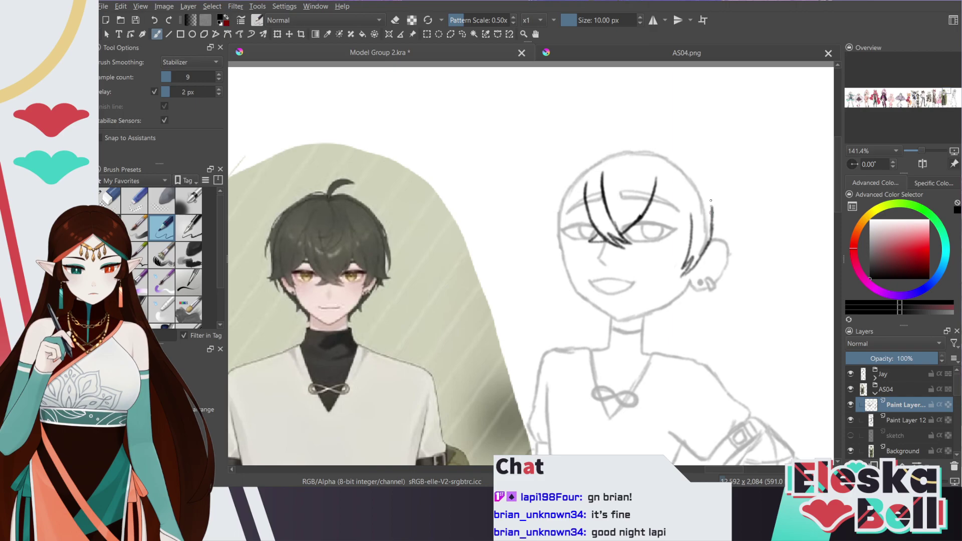
pyautogui.moveTo(708, 189)
pyautogui.mouseDown()
pyautogui.moveTo(708, 244)
pyautogui.moveTo(683, 276)
pyautogui.mouseUp()
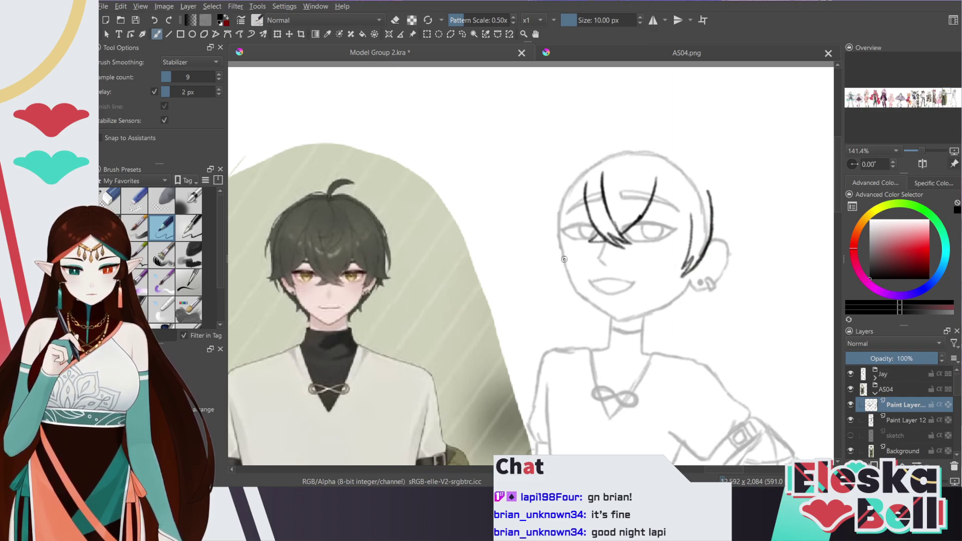
# Draw the matching side lock along the far cheek, redrawing its outer curve from temple to tip
pyautogui.moveTo(560, 248)
pyautogui.mouseDown()
pyautogui.moveTo(569, 274)
pyautogui.moveTo(549, 239)
pyautogui.moveTo(580, 281)
pyautogui.mouseUp()
pyautogui.press('/')
pyautogui.press('/')
pyautogui.press('/')
pyautogui.press('/')
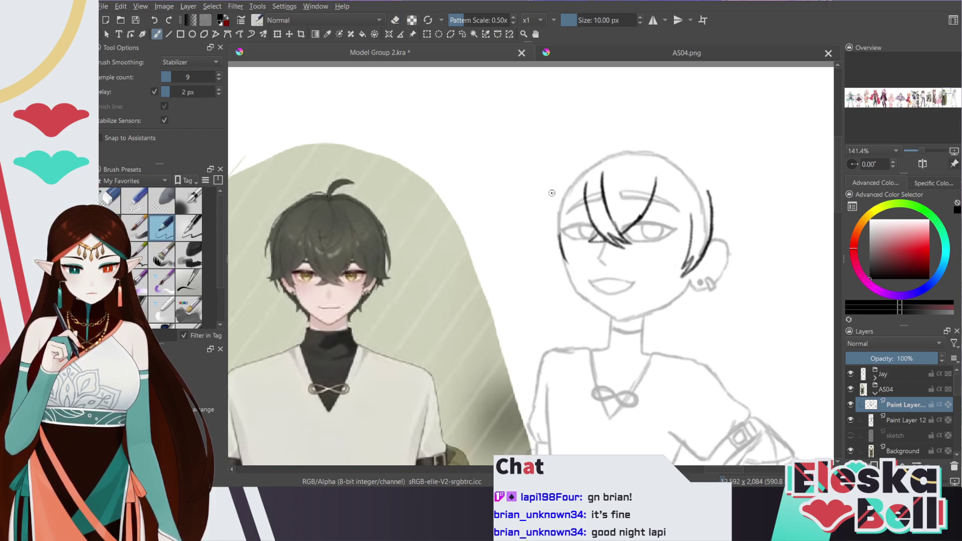
pyautogui.moveTo(551, 194)
pyautogui.mouseDown()
pyautogui.moveTo(548, 247)
pyautogui.moveTo(574, 271)
pyautogui.mouseUp()
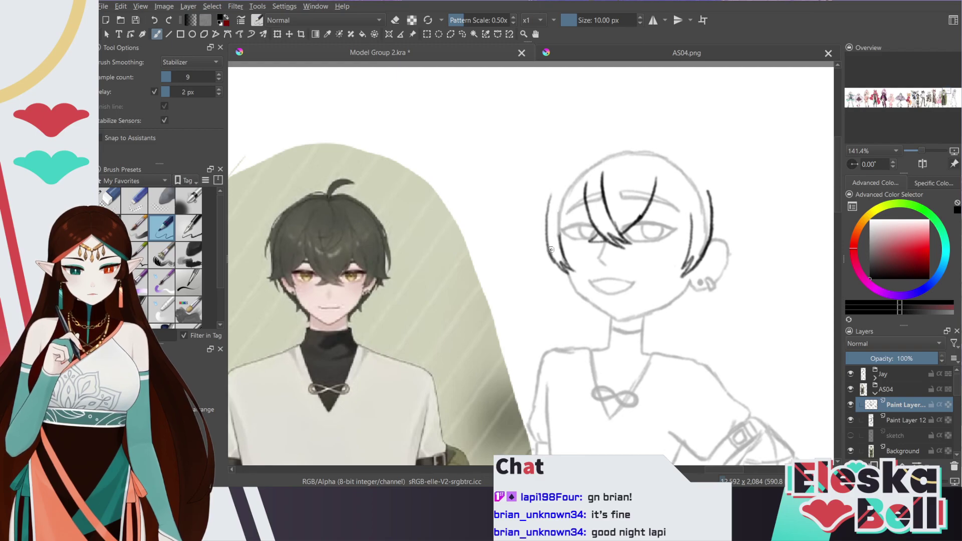
pyautogui.press('e')
pyautogui.moveTo(551, 255); pyautogui.dragTo(551, 193)
pyautogui.press('e')
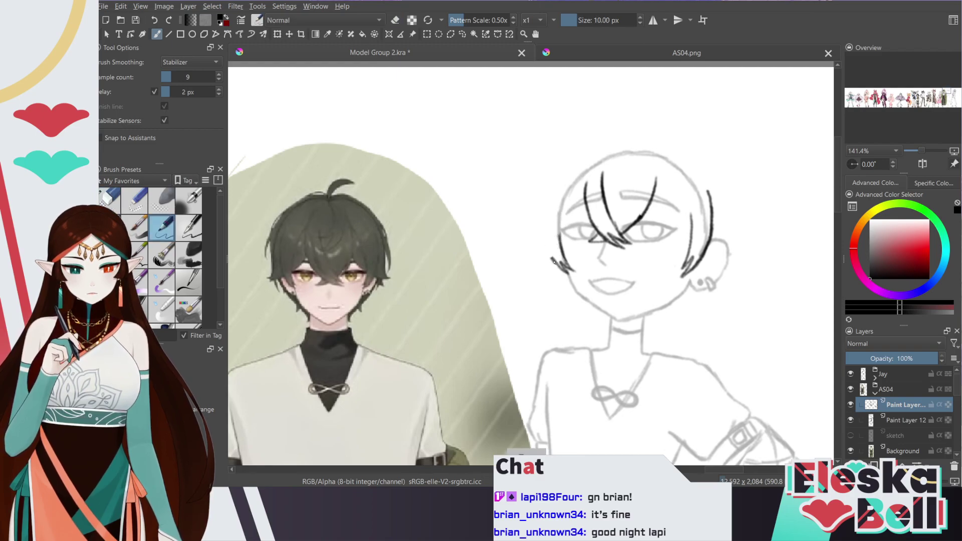
pyautogui.moveTo(555, 261)
pyautogui.mouseDown()
pyautogui.moveTo(552, 195)
pyautogui.moveTo(548, 227)
pyautogui.moveTo(554, 196)
pyautogui.moveTo(547, 210)
pyautogui.moveTo(565, 180)
pyautogui.mouseUp()
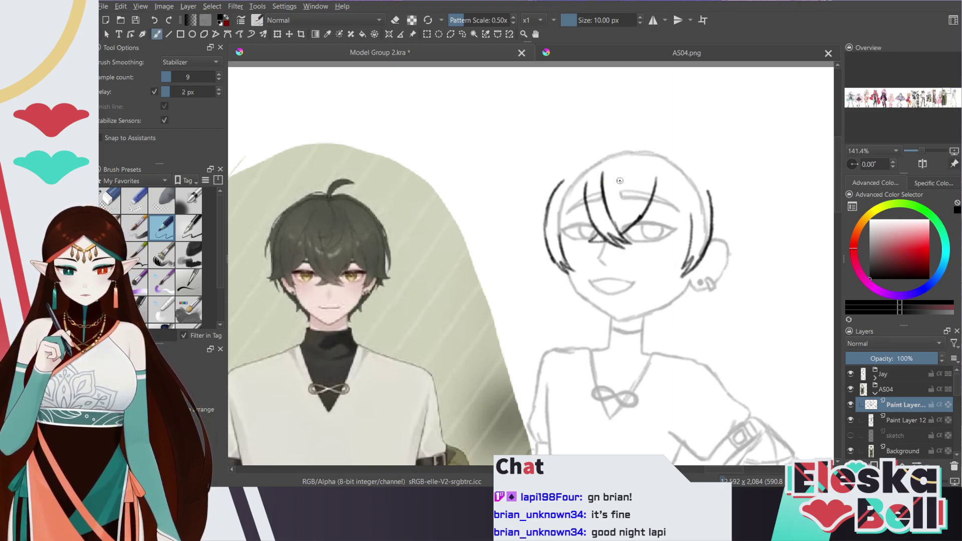
# Consult the AS04.png reference and draw the short overlapping curved strands at the middle of the forehead
pyautogui.click(671, 52)
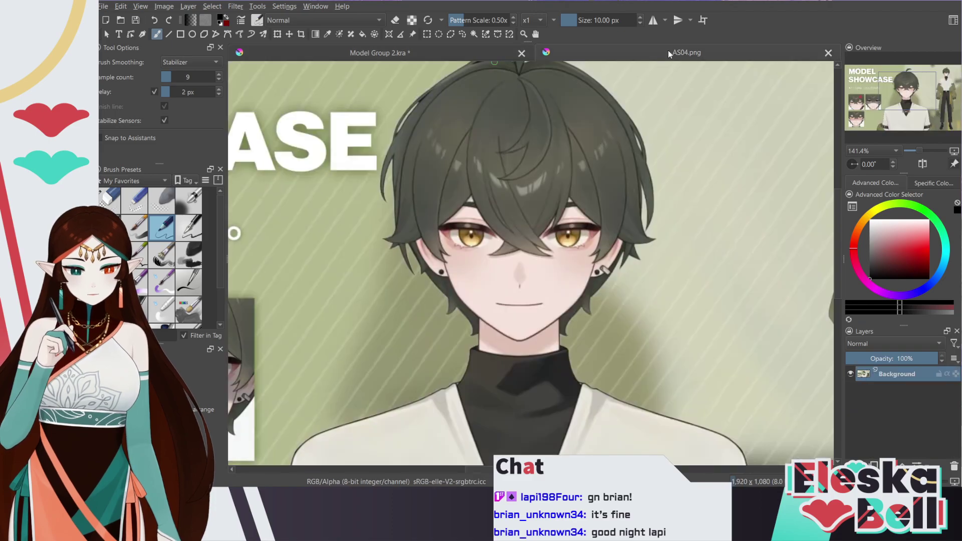
pyautogui.click(473, 51)
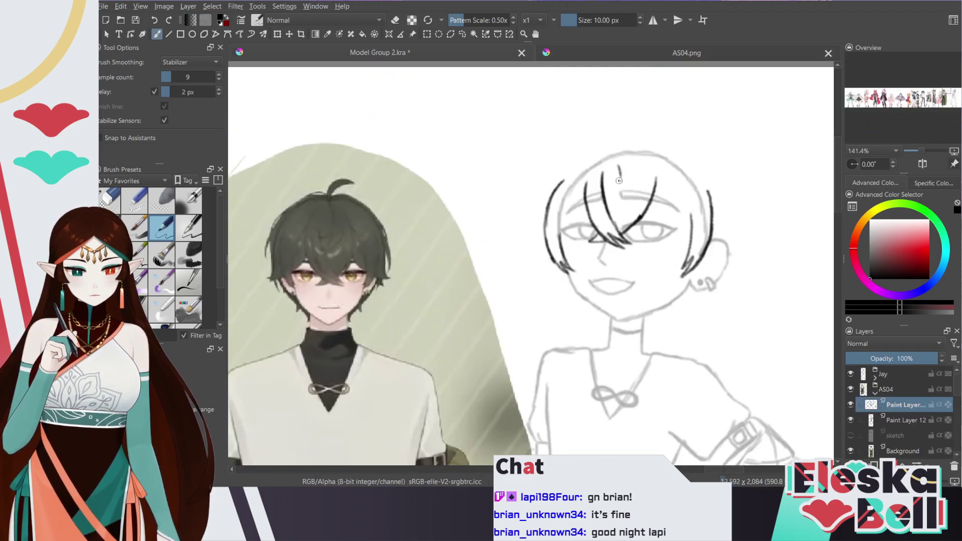
pyautogui.moveTo(618, 163)
pyautogui.mouseDown()
pyautogui.moveTo(611, 193)
pyautogui.moveTo(627, 179)
pyautogui.moveTo(608, 206)
pyautogui.moveTo(647, 183)
pyautogui.moveTo(645, 198)
pyautogui.moveTo(607, 210)
pyautogui.moveTo(637, 200)
pyautogui.moveTo(618, 208)
pyautogui.moveTo(630, 176)
pyautogui.moveTo(612, 193)
pyautogui.moveTo(616, 185)
pyautogui.mouseUp()
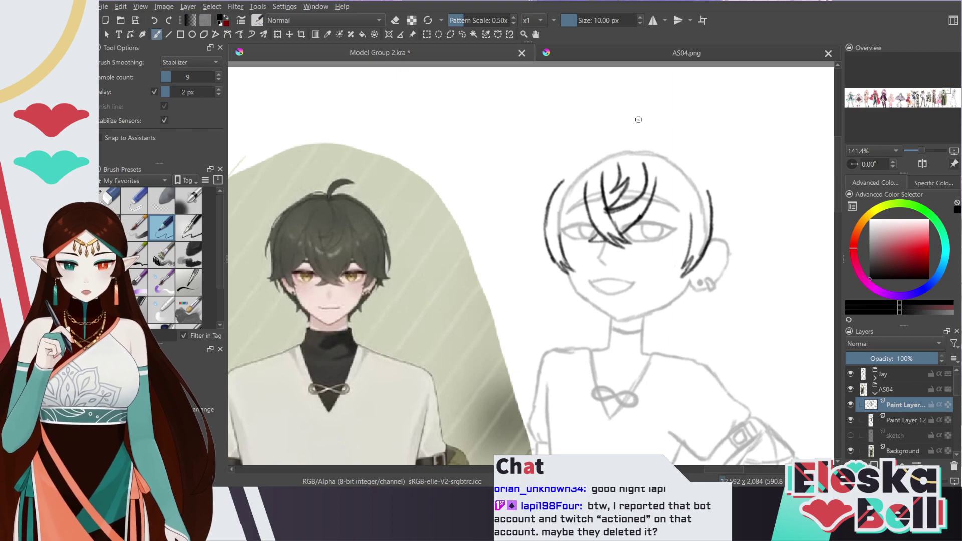
# Recheck the AS04.png reference and draw the slanted bangs linking the central fringe to both side locks
pyautogui.click(646, 53)
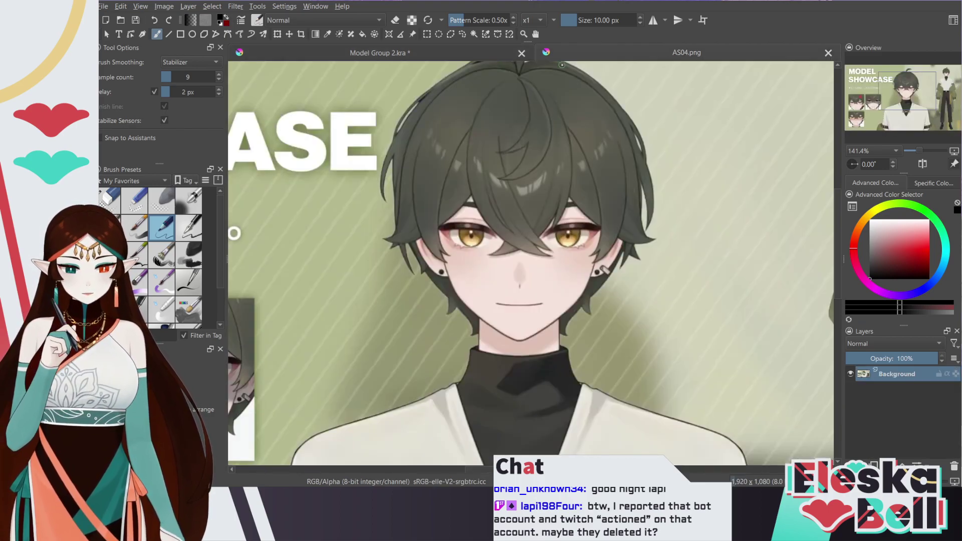
pyautogui.click(481, 53)
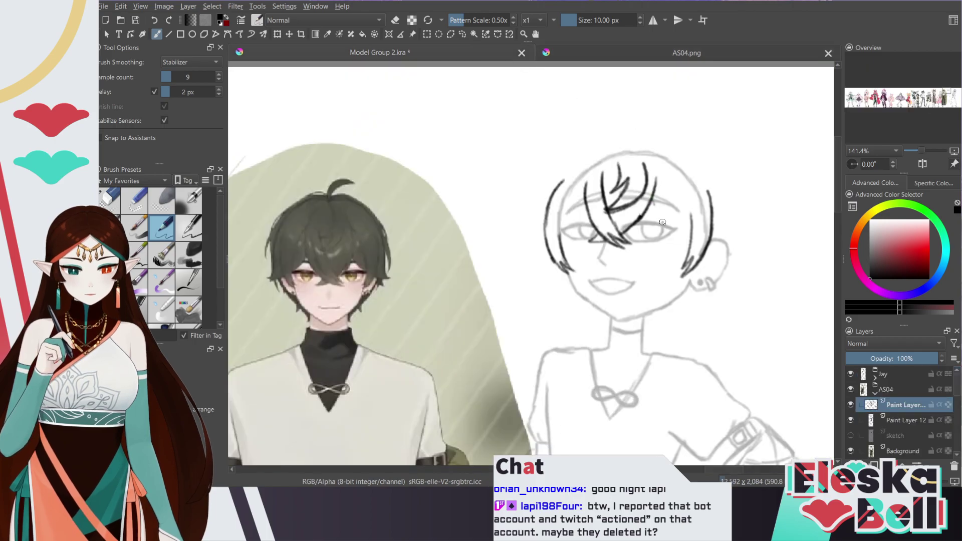
pyautogui.moveTo(651, 199); pyautogui.dragTo(690, 238)
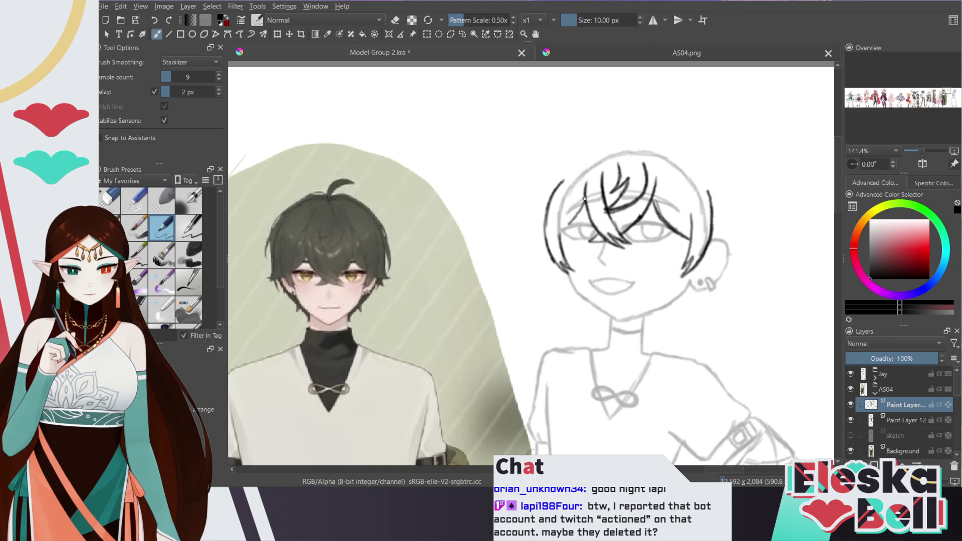
pyautogui.moveTo(562, 209)
pyautogui.mouseDown()
pyautogui.moveTo(562, 241)
pyautogui.moveTo(577, 217)
pyautogui.mouseUp()
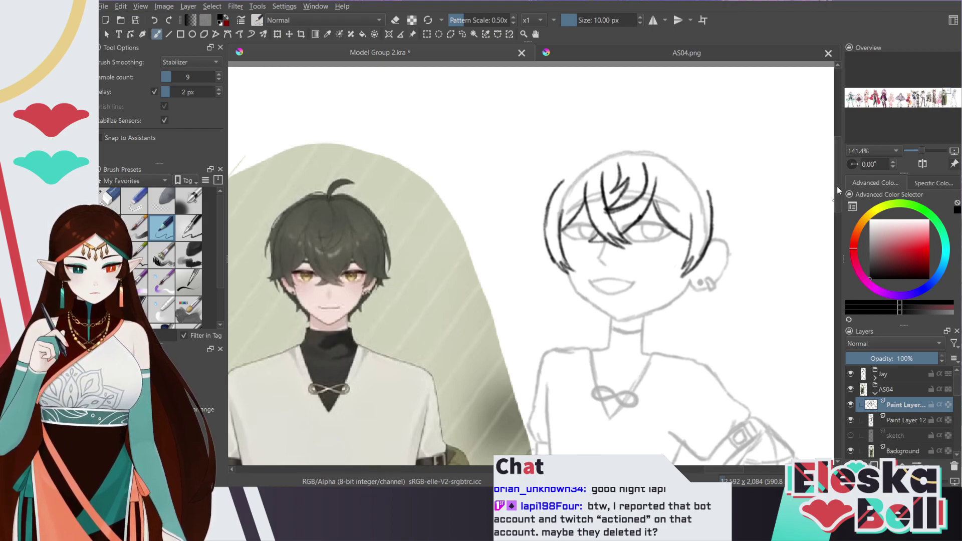
# View the top of the head in AS04.png and draw the outer hair outline from crown to flicked side tips
pyautogui.click(647, 54)
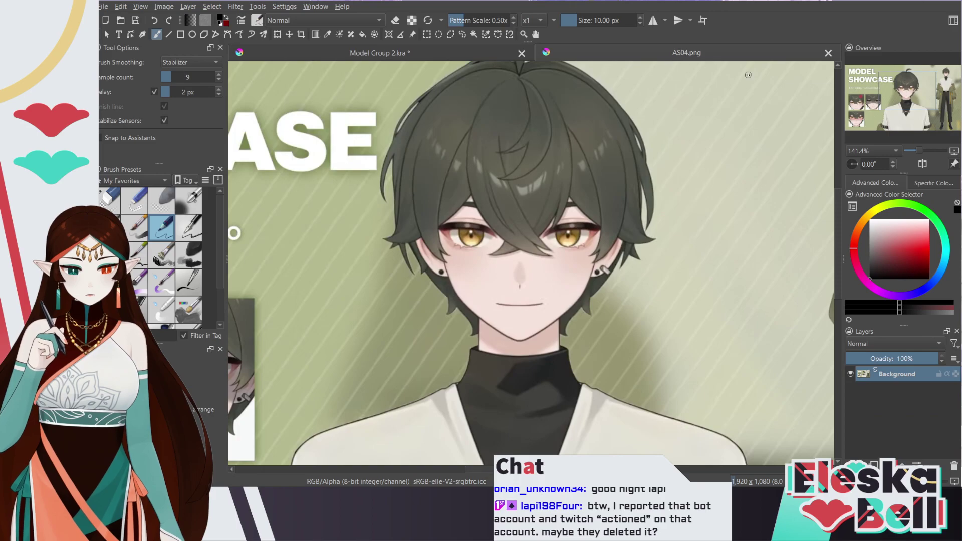
pyautogui.moveTo(906, 90)
pyautogui.mouseDown()
pyautogui.moveTo(928, 84)
pyautogui.moveTo(906, 78)
pyautogui.mouseUp()
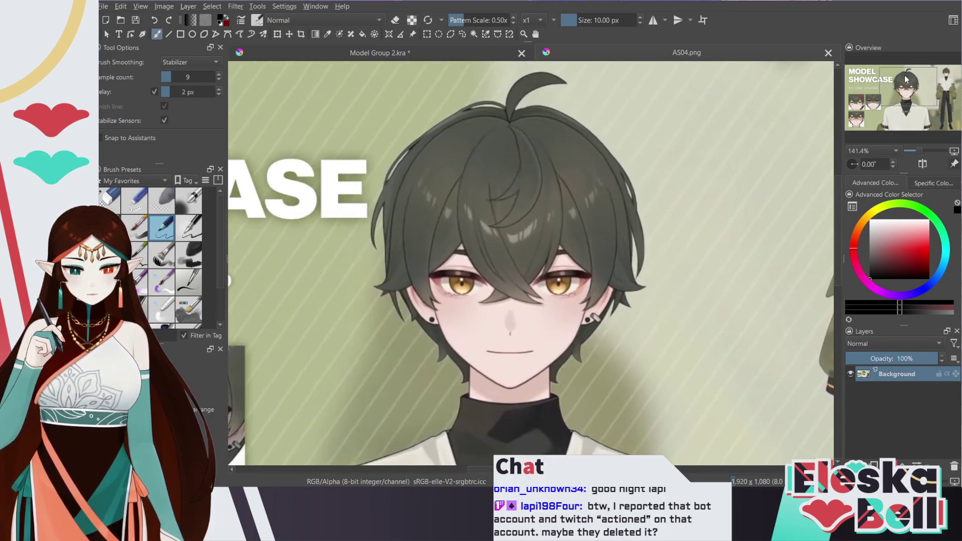
pyautogui.click(492, 52)
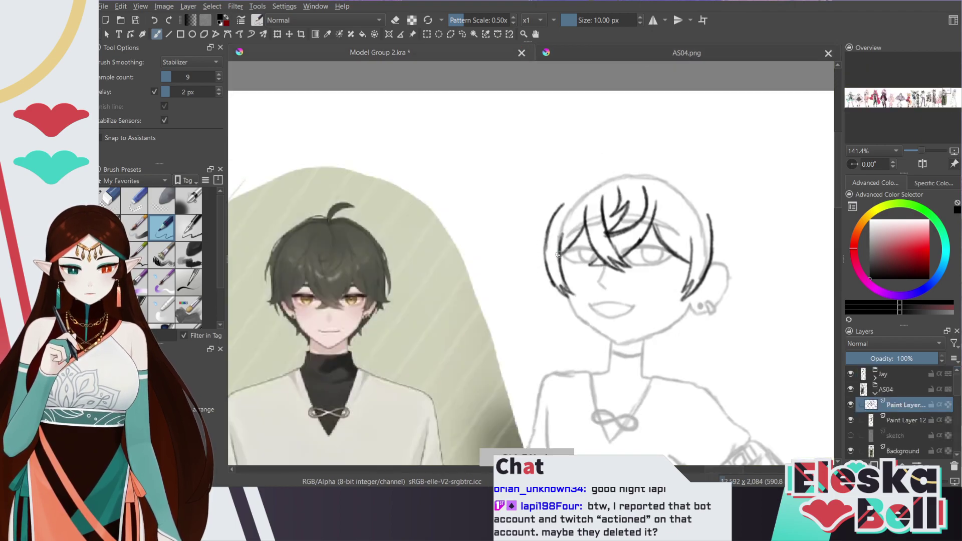
pyautogui.moveTo(542, 262)
pyautogui.mouseDown()
pyautogui.moveTo(532, 255)
pyautogui.moveTo(545, 210)
pyautogui.moveTo(531, 262)
pyautogui.moveTo(544, 261)
pyautogui.mouseUp()
pyautogui.moveTo(549, 205)
pyautogui.mouseDown()
pyautogui.moveTo(580, 180)
pyautogui.moveTo(556, 201)
pyautogui.moveTo(600, 160)
pyautogui.moveTo(571, 181)
pyautogui.moveTo(609, 158)
pyautogui.moveTo(659, 160)
pyautogui.moveTo(712, 195)
pyautogui.moveTo(732, 268)
pyautogui.mouseUp()
pyautogui.moveTo(719, 217); pyautogui.dragTo(723, 249)
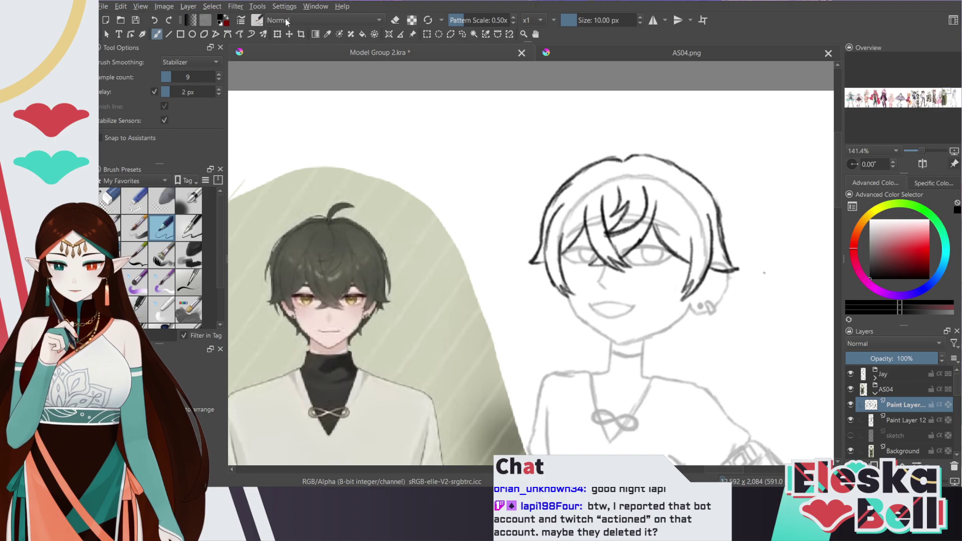
# Rotate the hair drawing slightly clockwise to match the tilt of the head
pyautogui.click(278, 33)
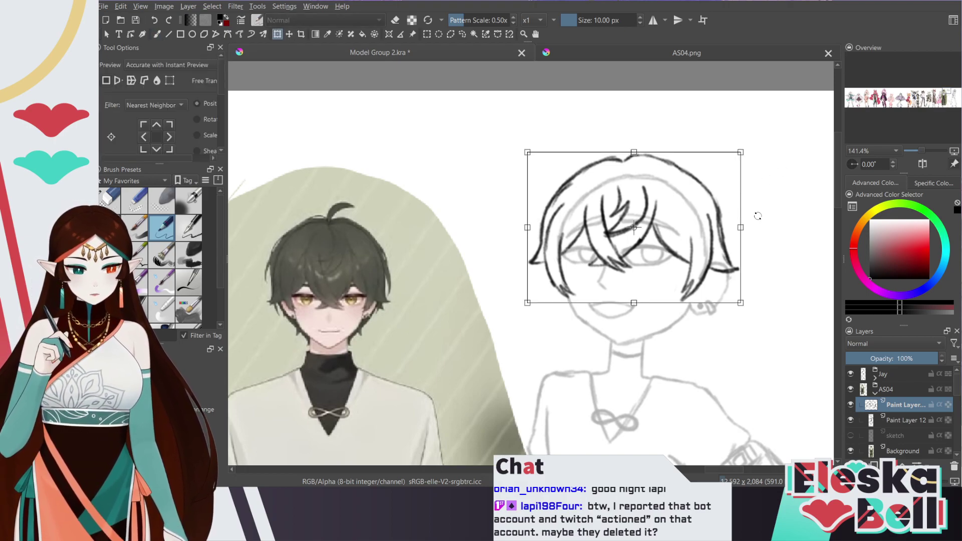
pyautogui.moveTo(758, 216); pyautogui.dragTo(755, 222)
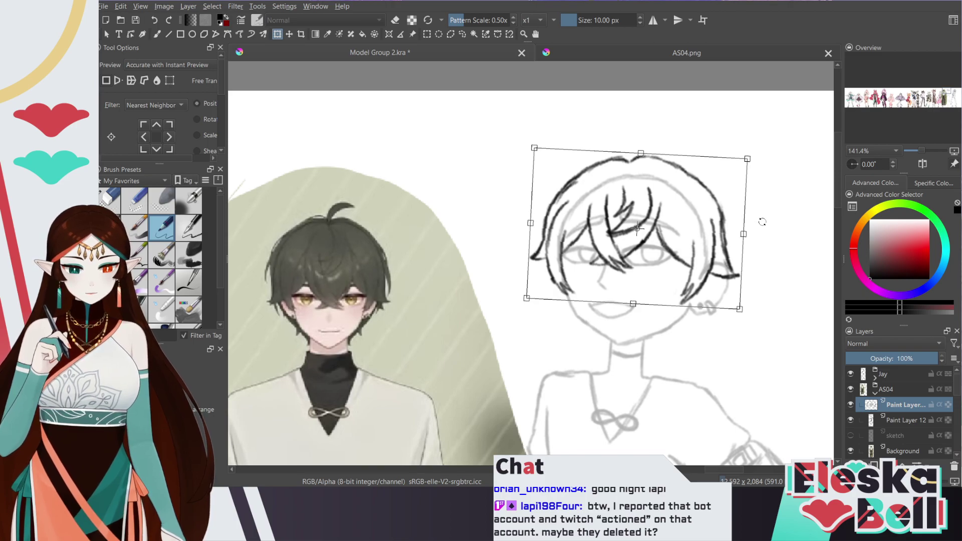
pyautogui.moveTo(764, 221); pyautogui.dragTo(765, 220)
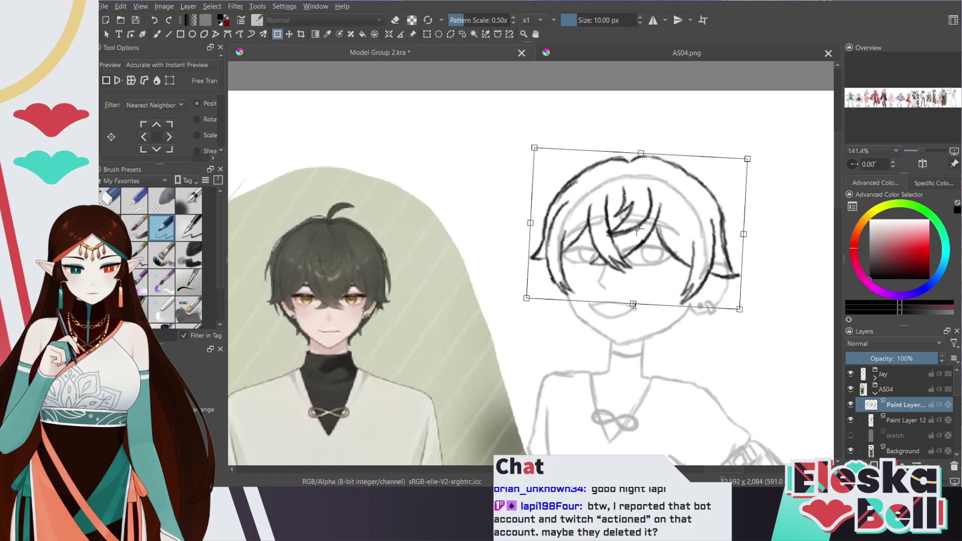
pyautogui.moveTo(635, 306); pyautogui.dragTo(635, 299)
pyautogui.moveTo(645, 154); pyautogui.dragTo(644, 149)
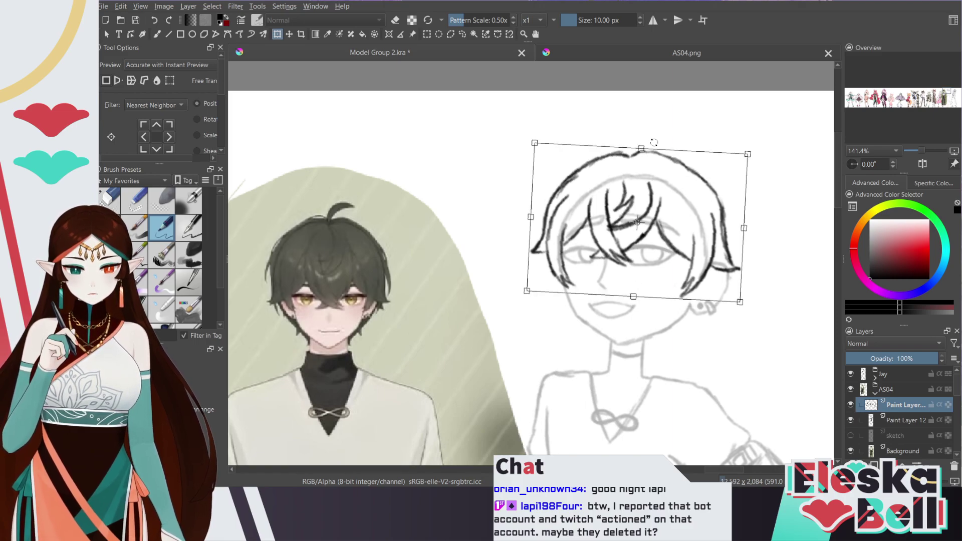
pyautogui.hotkey('ctrl', 'z')
pyautogui.hotkey('ctrl', 'z')
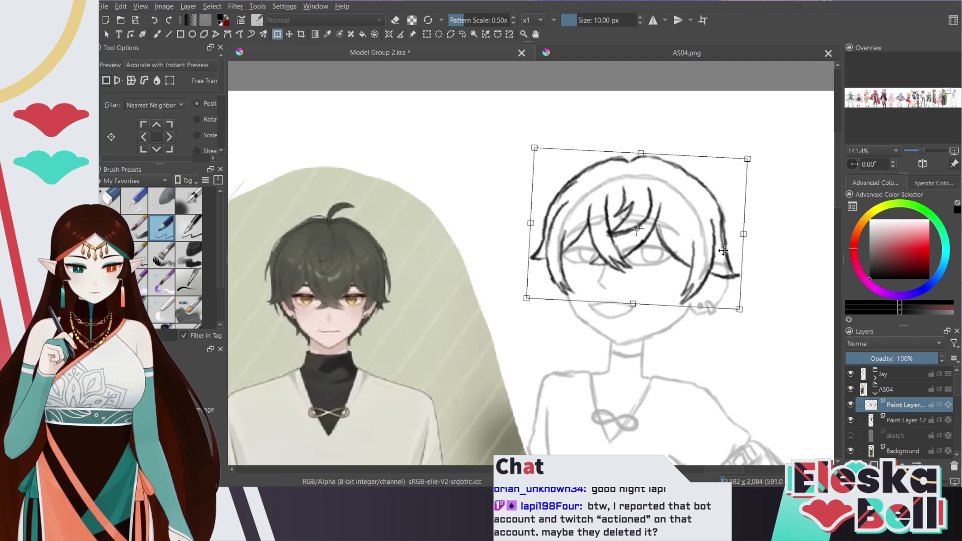
# Nudge the rotated hair drawing slightly upward and return to the brush
pyautogui.moveTo(665, 208); pyautogui.dragTo(665, 207)
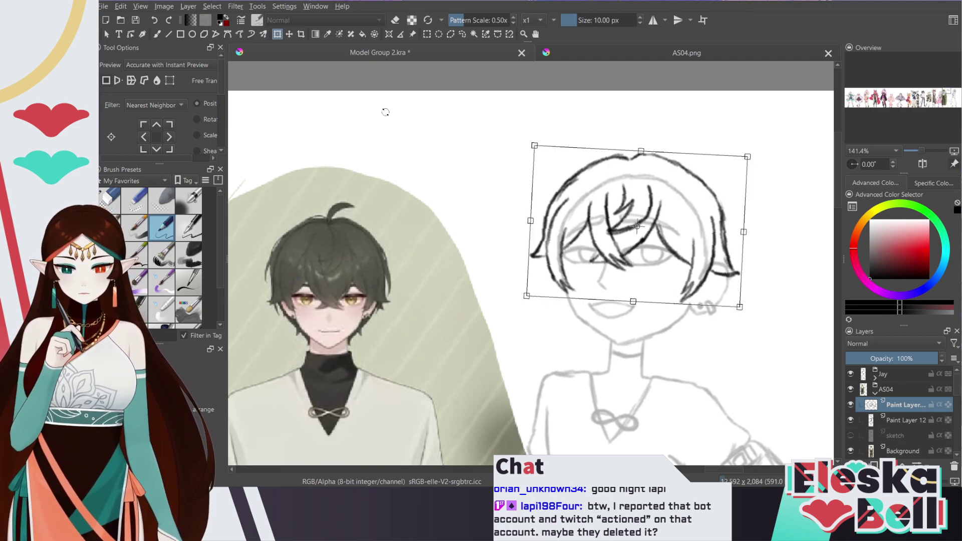
pyautogui.press('b')
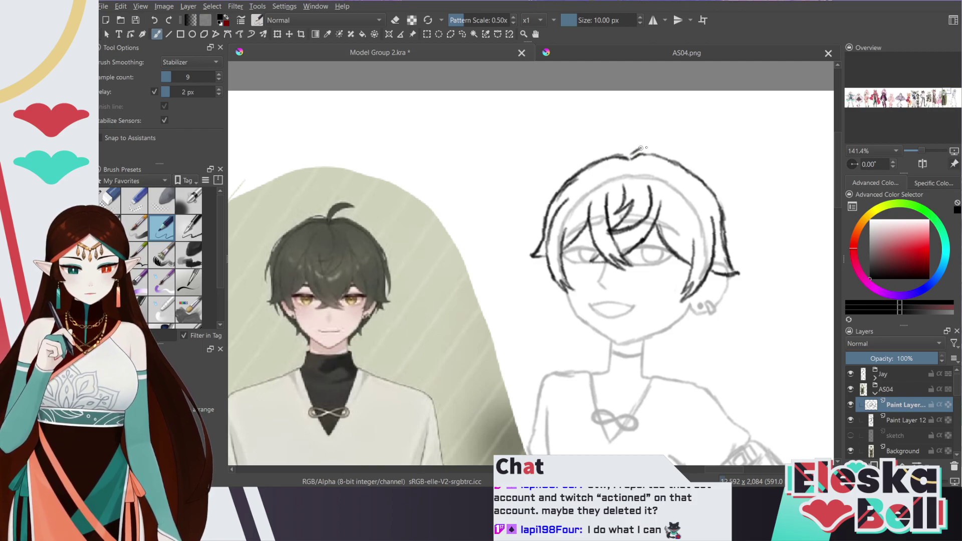
# Draw a second outer hair contour from the crown down the ear side, ending in a pointed lock
pyautogui.moveTo(641, 149)
pyautogui.mouseDown()
pyautogui.moveTo(674, 153)
pyautogui.moveTo(710, 178)
pyautogui.moveTo(738, 235)
pyautogui.mouseUp()
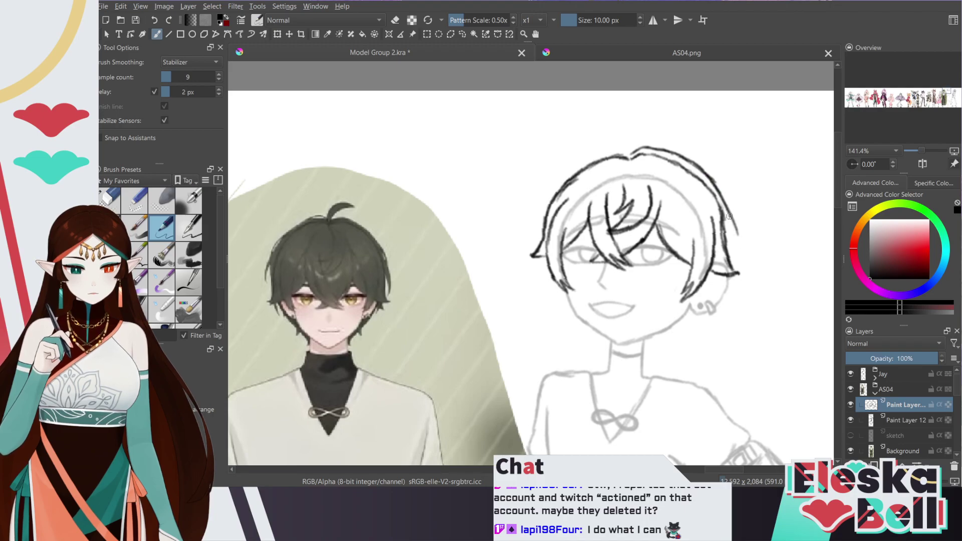
pyautogui.moveTo(726, 198); pyautogui.dragTo(741, 263)
pyautogui.moveTo(735, 218); pyautogui.dragTo(713, 181)
pyautogui.moveTo(736, 261)
pyautogui.mouseDown()
pyautogui.moveTo(723, 220)
pyautogui.moveTo(737, 255)
pyautogui.mouseUp()
pyautogui.hotkey('ctrl', 'z')
pyautogui.moveTo(726, 220)
pyautogui.mouseDown()
pyautogui.moveTo(738, 258)
pyautogui.moveTo(723, 217)
pyautogui.mouseUp()
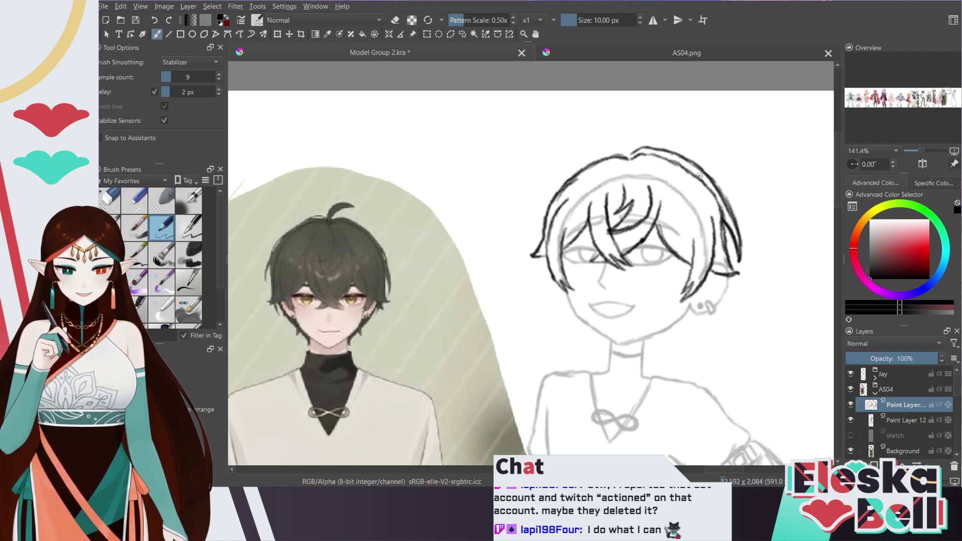
# Check the hair in AS04.png and draw the pointed nape locks below the ear and on the far side of the neck
pyautogui.click(658, 52)
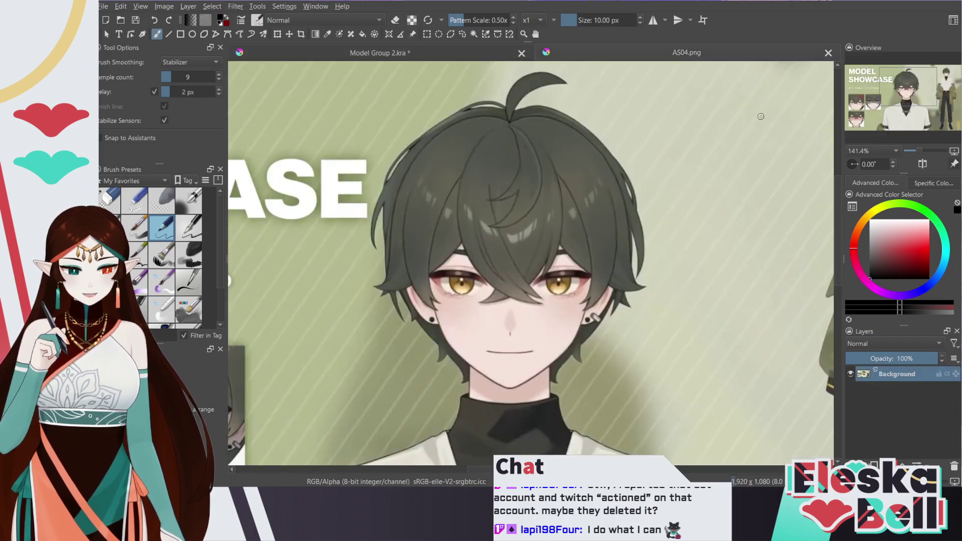
pyautogui.click(480, 55)
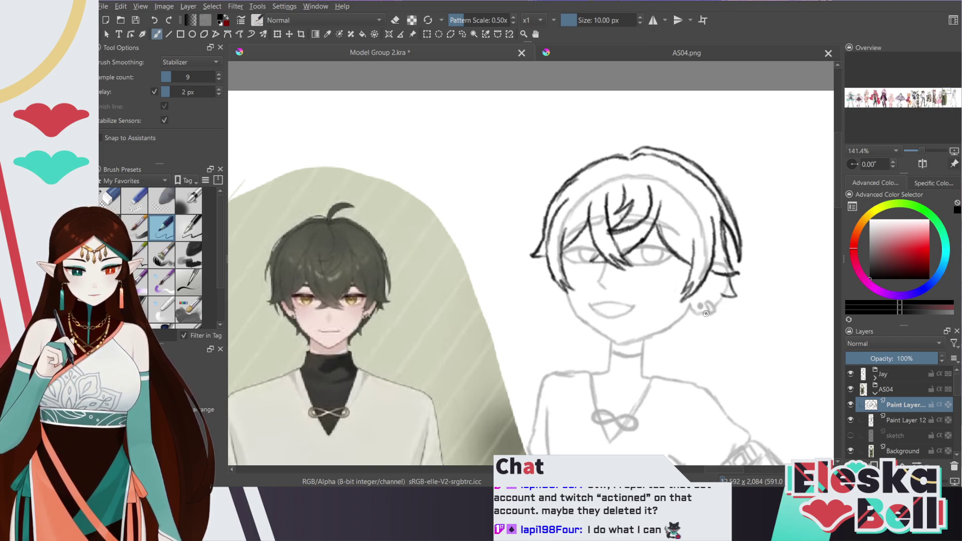
pyautogui.moveTo(705, 313); pyautogui.dragTo(688, 324)
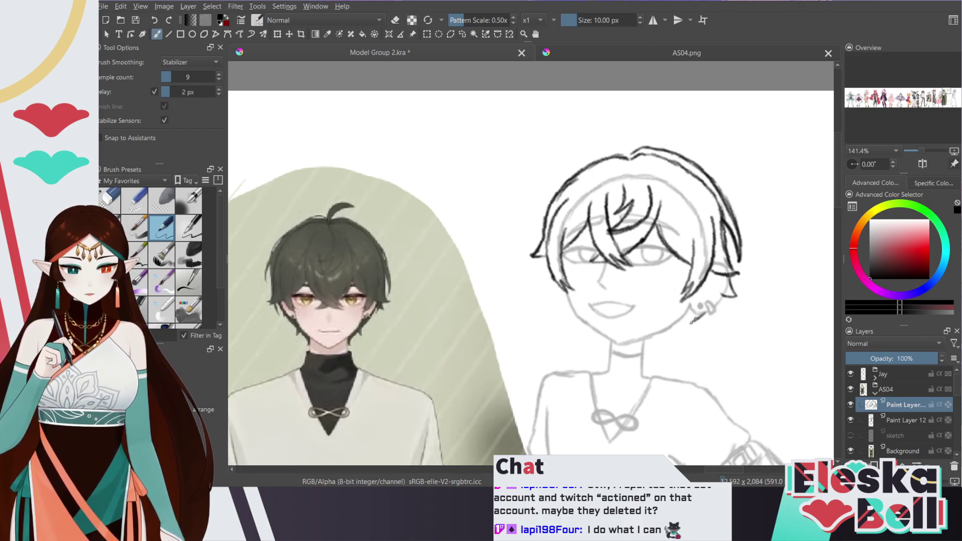
pyautogui.moveTo(684, 327)
pyautogui.mouseDown()
pyautogui.moveTo(652, 343)
pyautogui.moveTo(650, 359)
pyautogui.moveTo(643, 349)
pyautogui.moveTo(652, 360)
pyautogui.moveTo(663, 339)
pyautogui.moveTo(702, 315)
pyautogui.mouseUp()
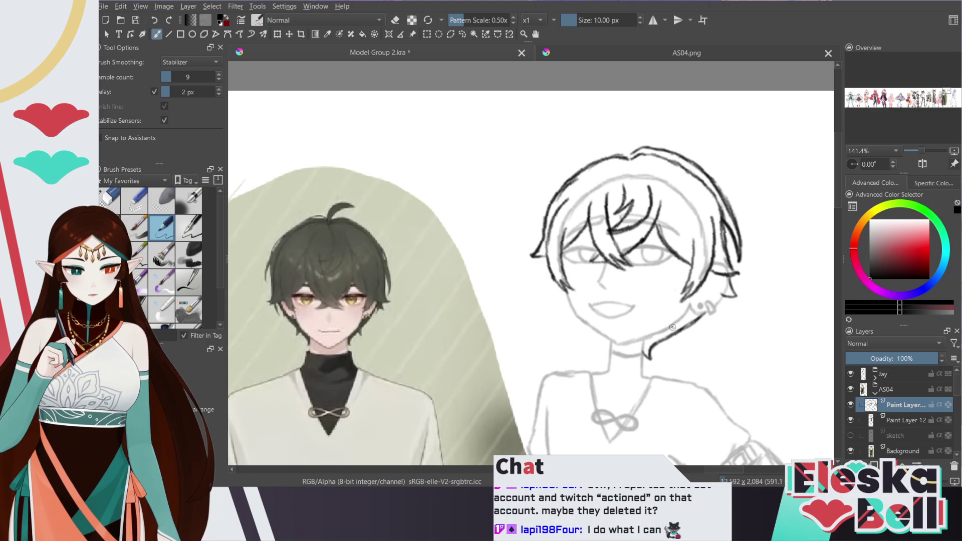
pyautogui.moveTo(670, 330)
pyautogui.mouseDown()
pyautogui.moveTo(676, 341)
pyautogui.moveTo(683, 326)
pyautogui.mouseUp()
pyautogui.press('e')
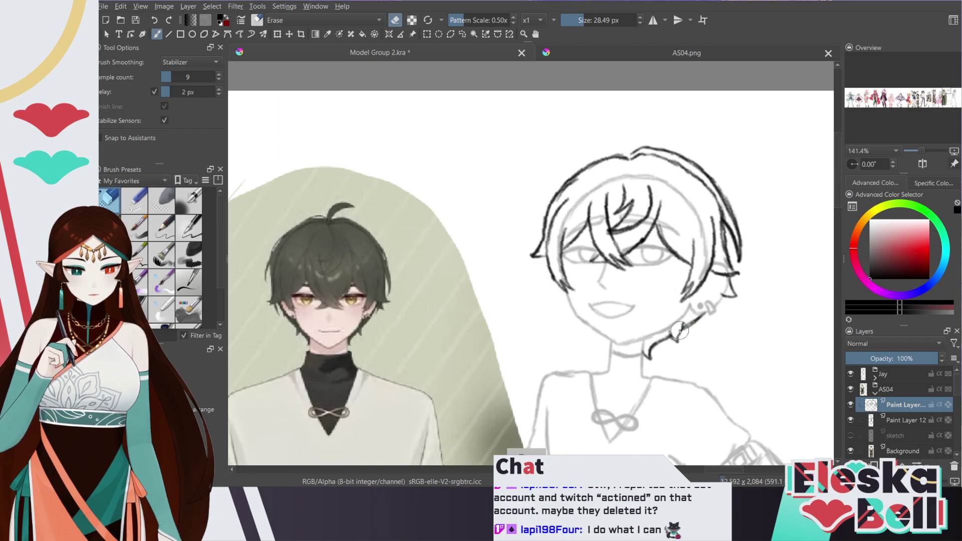
pyautogui.press('e')
pyautogui.moveTo(683, 324)
pyautogui.mouseDown()
pyautogui.moveTo(678, 341)
pyautogui.moveTo(670, 330)
pyautogui.mouseUp()
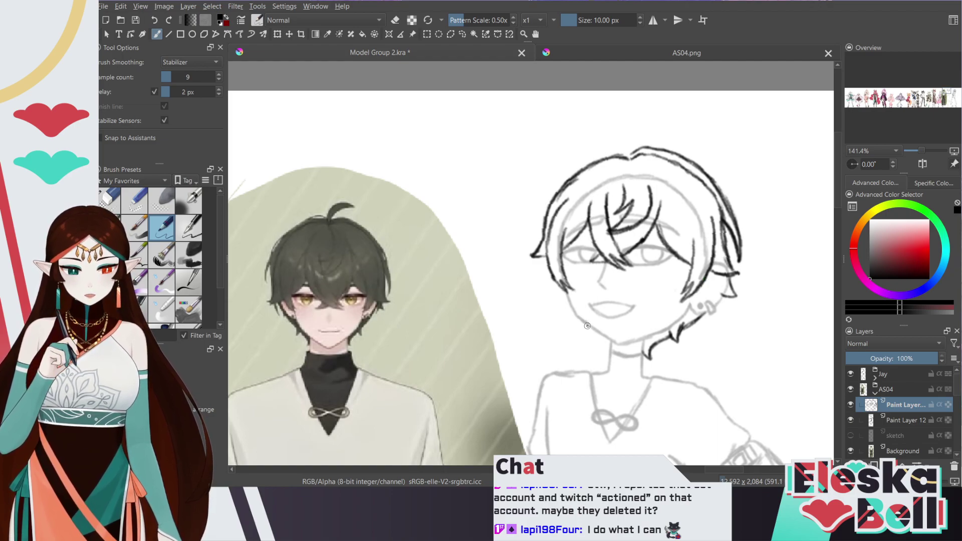
pyautogui.moveTo(588, 326)
pyautogui.mouseDown()
pyautogui.moveTo(606, 355)
pyautogui.moveTo(611, 347)
pyautogui.moveTo(604, 355)
pyautogui.moveTo(584, 338)
pyautogui.mouseUp()
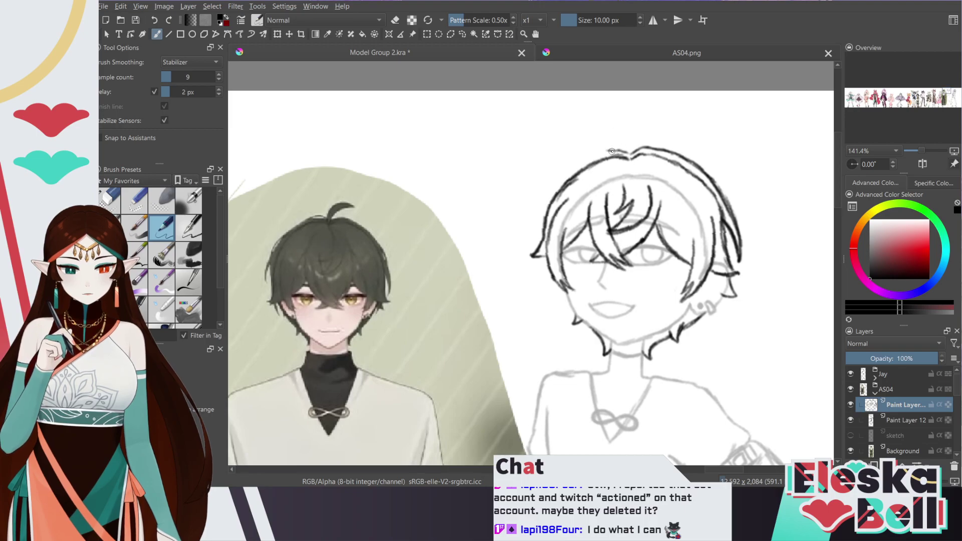
# Draw an extra outer strand on the side of the hair away from the ear, from the upper contour down to a pointed tip
pyautogui.moveTo(563, 167)
pyautogui.mouseDown()
pyautogui.moveTo(589, 160)
pyautogui.moveTo(551, 190)
pyautogui.moveTo(530, 239)
pyautogui.moveTo(549, 201)
pyautogui.mouseUp()
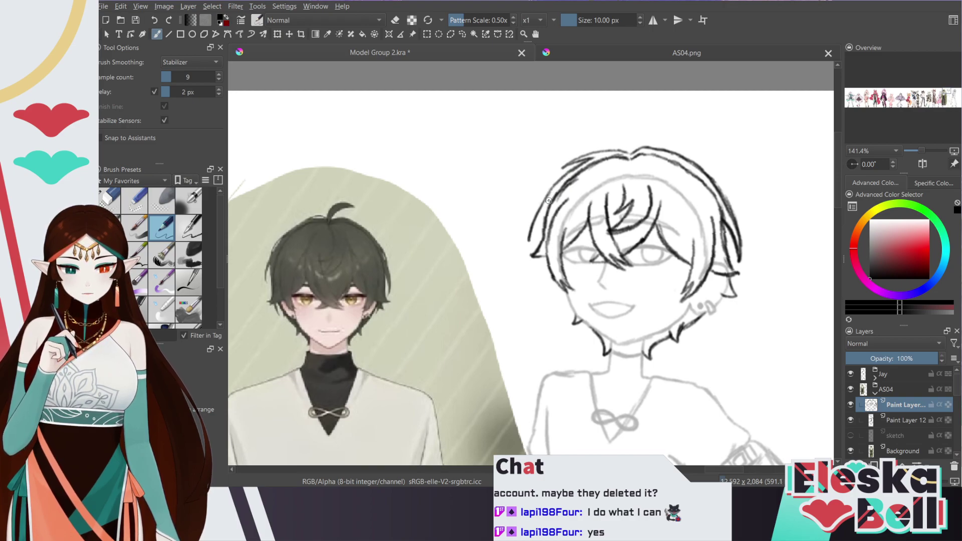
pyautogui.moveTo(527, 241)
pyautogui.mouseDown()
pyautogui.moveTo(542, 219)
pyautogui.moveTo(551, 276)
pyautogui.moveTo(544, 223)
pyautogui.mouseUp()
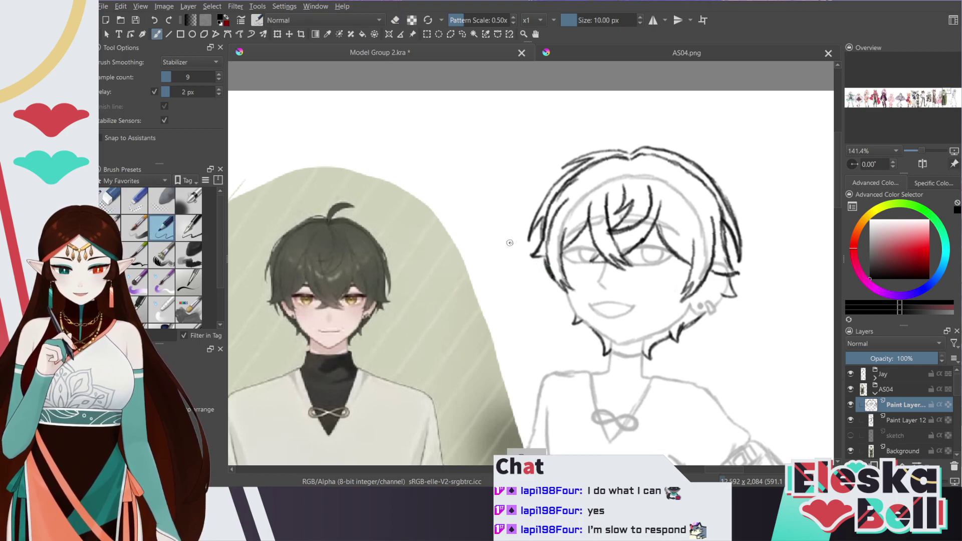
pyautogui.moveTo(545, 258)
pyautogui.mouseDown()
pyautogui.moveTo(532, 275)
pyautogui.moveTo(553, 271)
pyautogui.mouseUp()
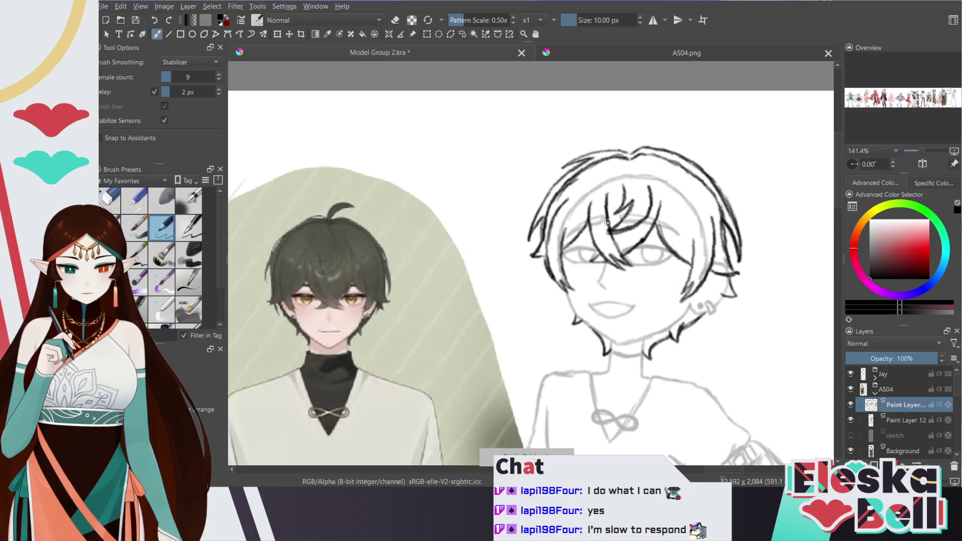
# Erase the old flicked tip at the hair's earless side and redraw it lower as two small pointed locks
pyautogui.press('/')
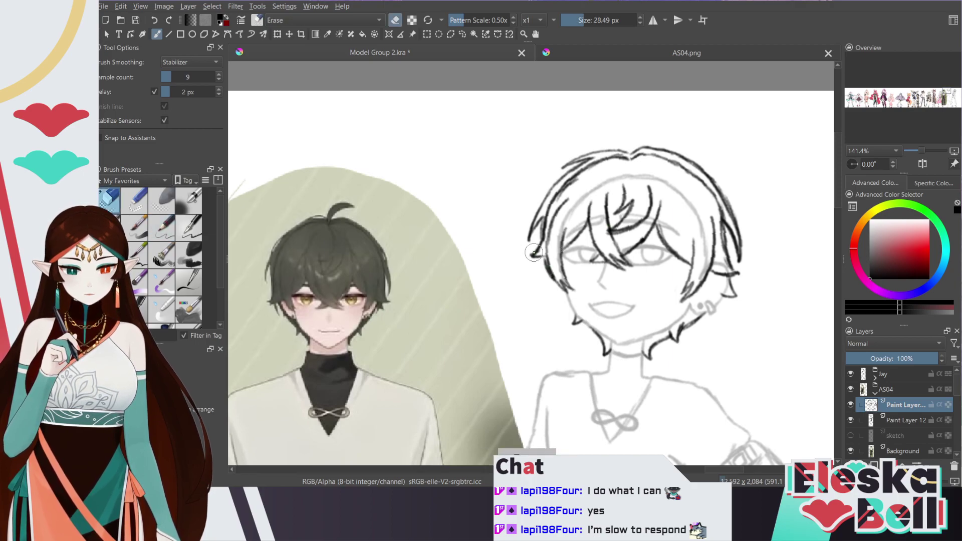
pyautogui.moveTo(534, 253)
pyautogui.mouseDown()
pyautogui.moveTo(582, 233)
pyautogui.moveTo(534, 268)
pyautogui.moveTo(545, 238)
pyautogui.moveTo(533, 265)
pyautogui.mouseUp()
pyautogui.press('/')
pyautogui.press('/')
pyautogui.press('e')
pyautogui.hotkey('ctrl', 'z')
pyautogui.hotkey('ctrl', 'z')
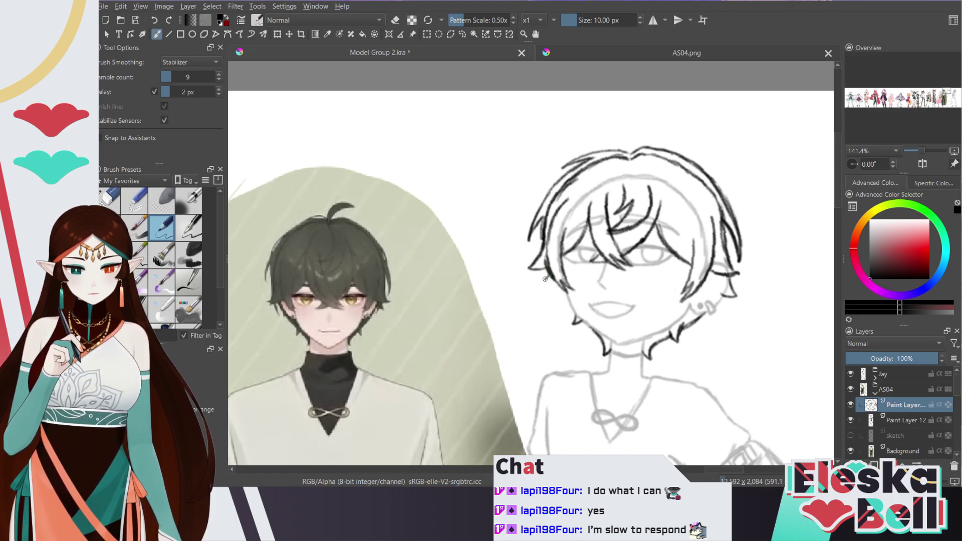
pyautogui.moveTo(551, 283)
pyautogui.mouseDown()
pyautogui.moveTo(621, 232)
pyautogui.moveTo(559, 277)
pyautogui.mouseUp()
pyautogui.press('/')
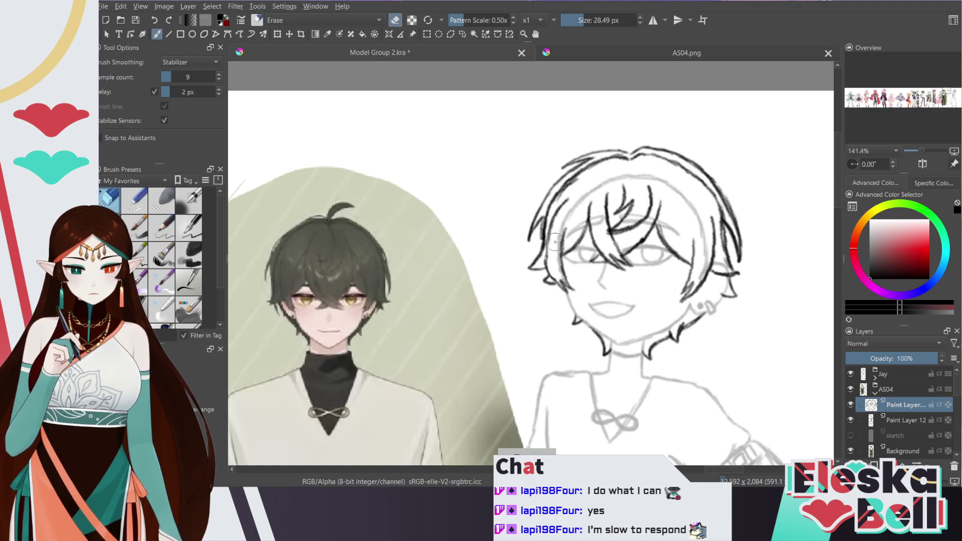
# Try drawing a tall curved ahoge rising from the crown, and undo its strokes
pyautogui.press('e')
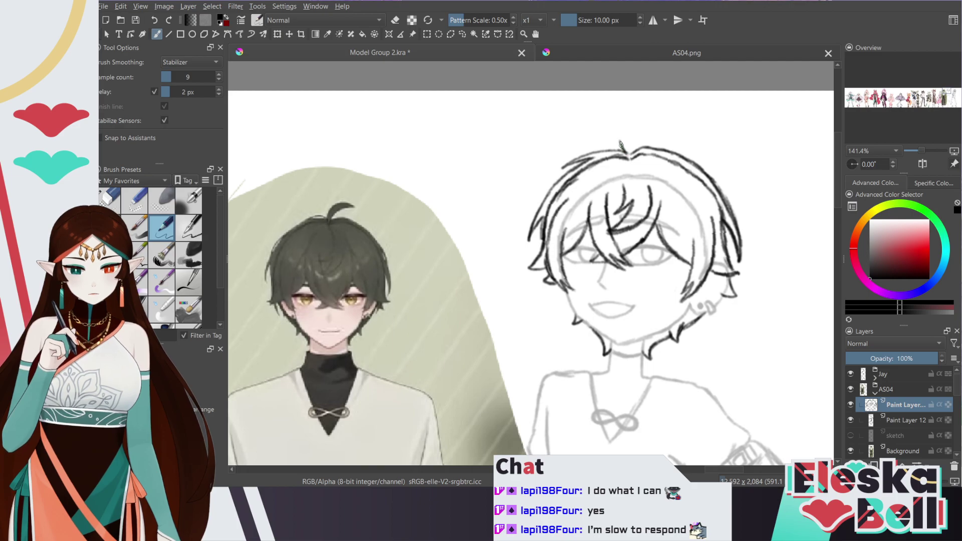
pyautogui.moveTo(623, 129)
pyautogui.mouseDown()
pyautogui.moveTo(661, 109)
pyautogui.moveTo(630, 153)
pyautogui.mouseUp()
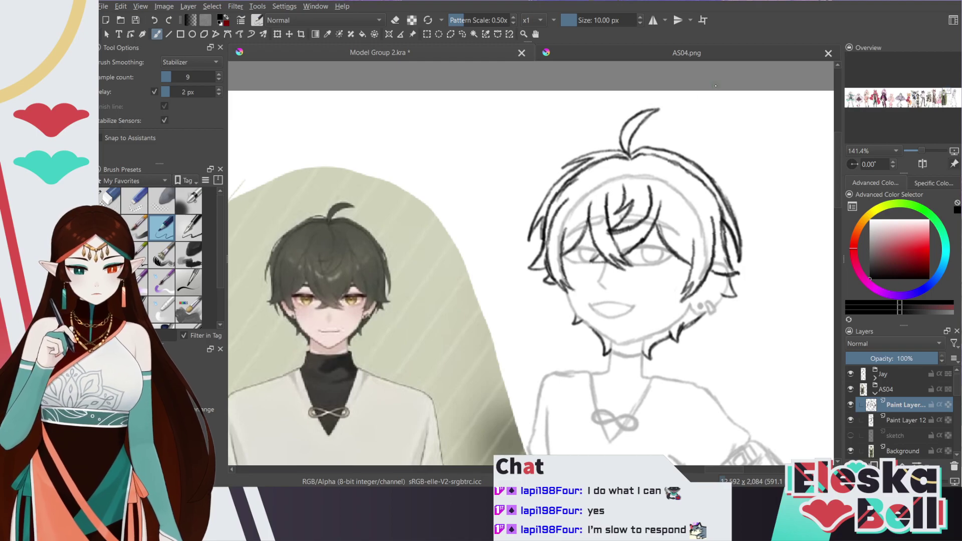
pyautogui.press('e')
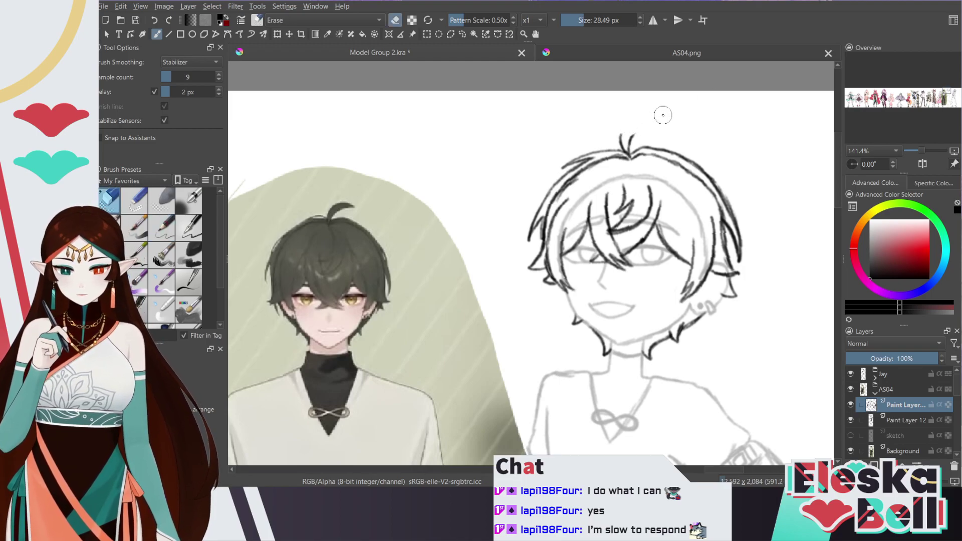
pyautogui.hotkey('ctrl', 'z')
pyautogui.hotkey('ctrl', 'z')
pyautogui.hotkey('ctrl', 'z')
pyautogui.hotkey('ctrl', 'z')
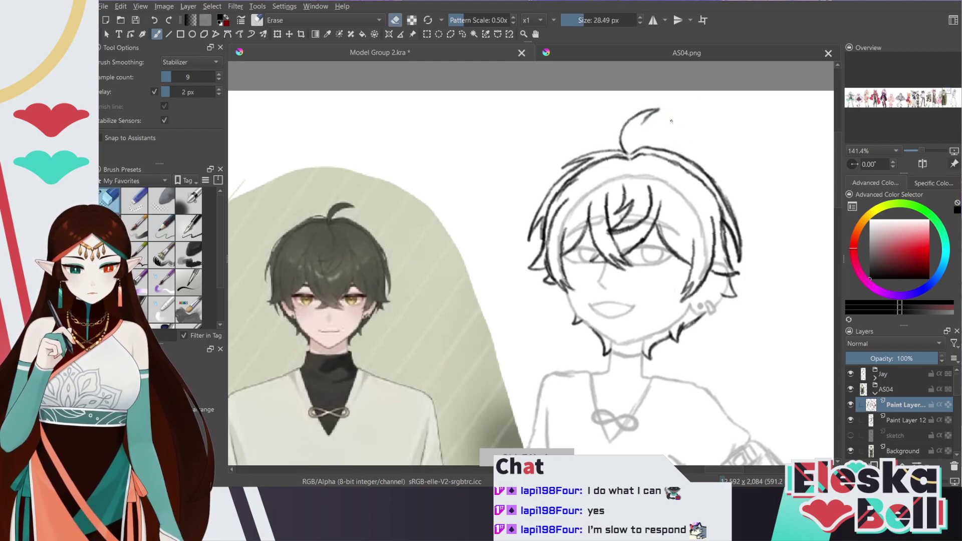
pyautogui.hotkey('ctrl', 'z')
pyautogui.hotkey('ctrl', 'z')
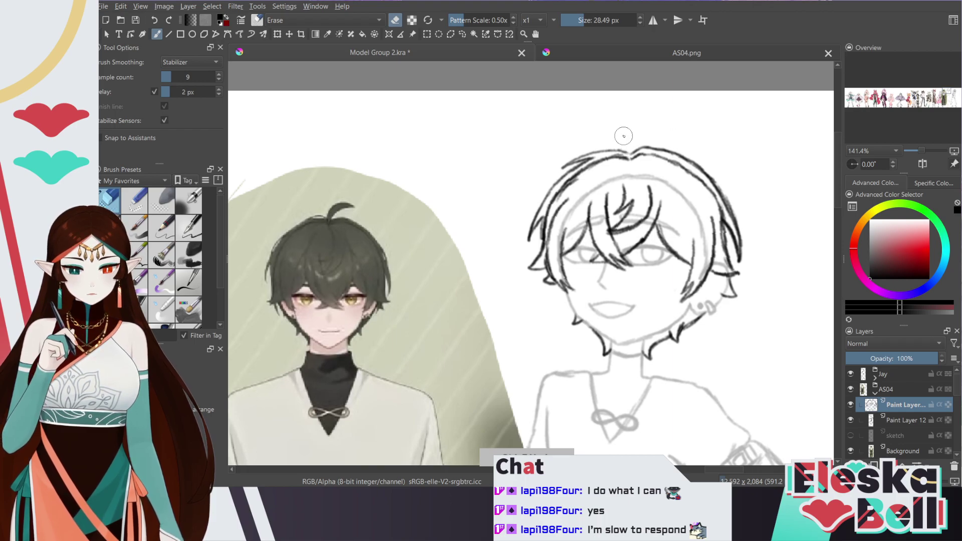
# Try a shorter curved ahoge at the crown parting and erase it
pyautogui.press('/')
pyautogui.moveTo(629, 154)
pyautogui.mouseDown()
pyautogui.moveTo(631, 136)
pyautogui.moveTo(629, 150)
pyautogui.mouseUp()
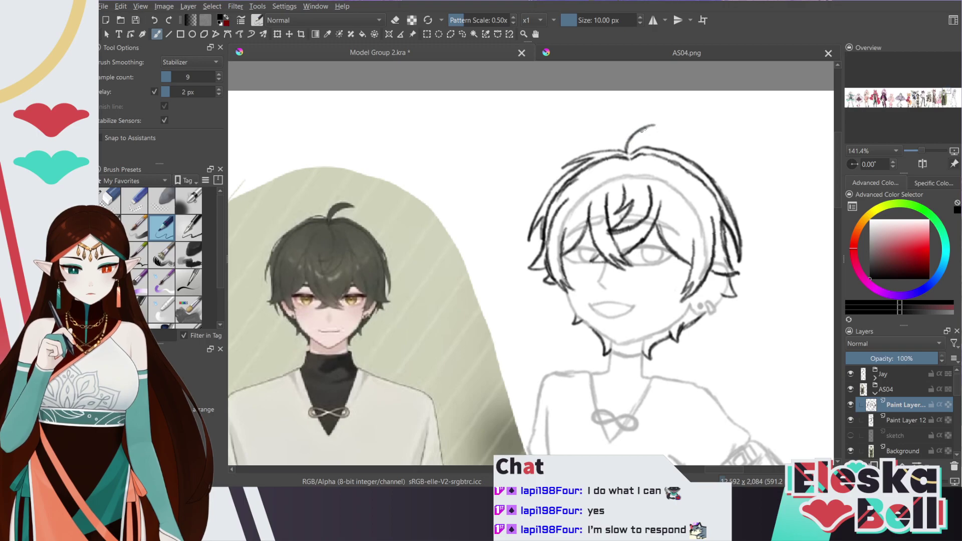
pyautogui.moveTo(660, 125); pyautogui.dragTo(643, 139)
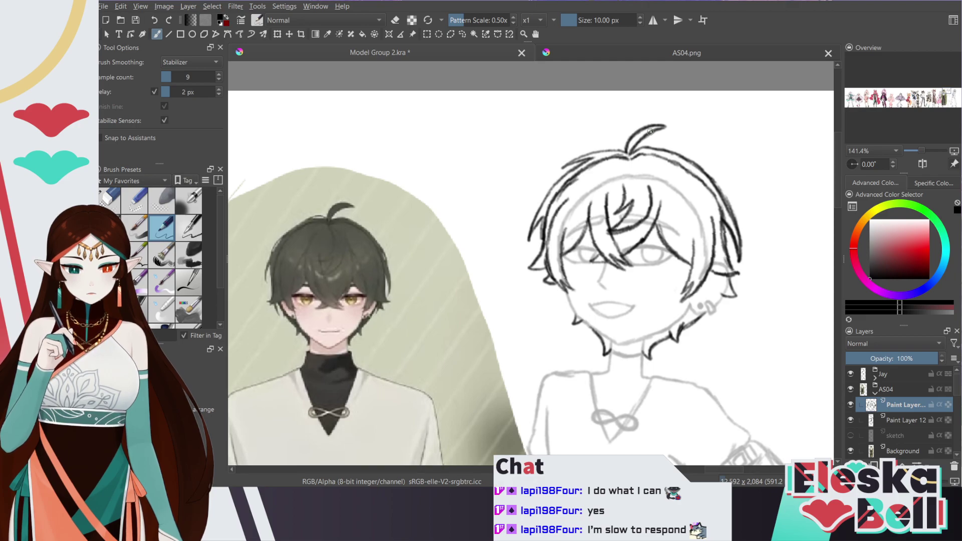
pyautogui.press('/')
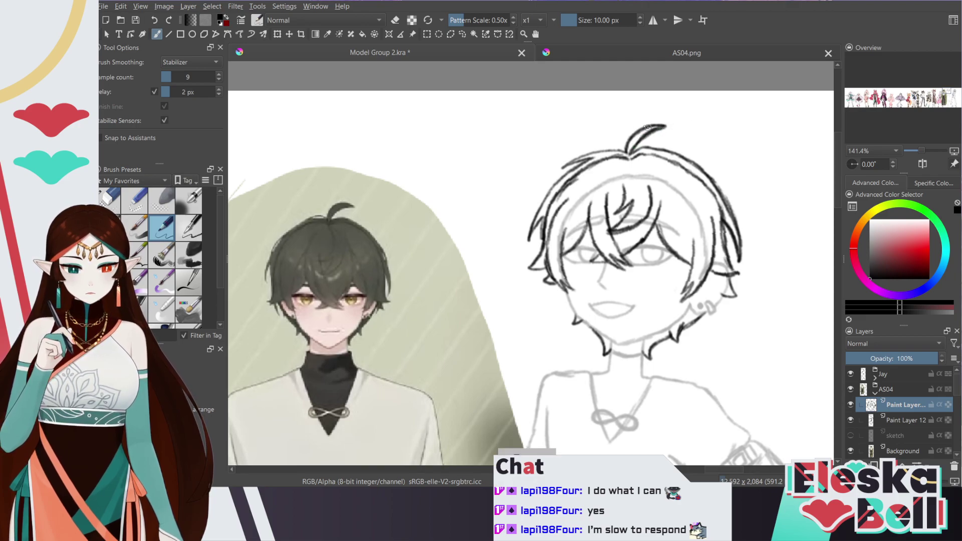
pyautogui.moveTo(636, 131)
pyautogui.mouseDown()
pyautogui.moveTo(668, 125)
pyautogui.moveTo(623, 150)
pyautogui.mouseUp()
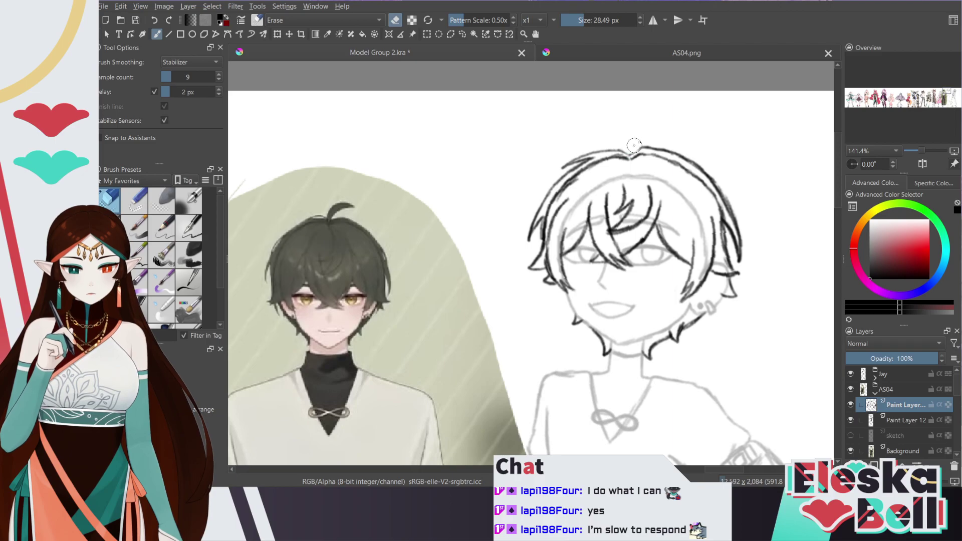
# Mend the crown parting line and draw a short ahoge arching toward the ear side, with its end refined to a point
pyautogui.press('e')
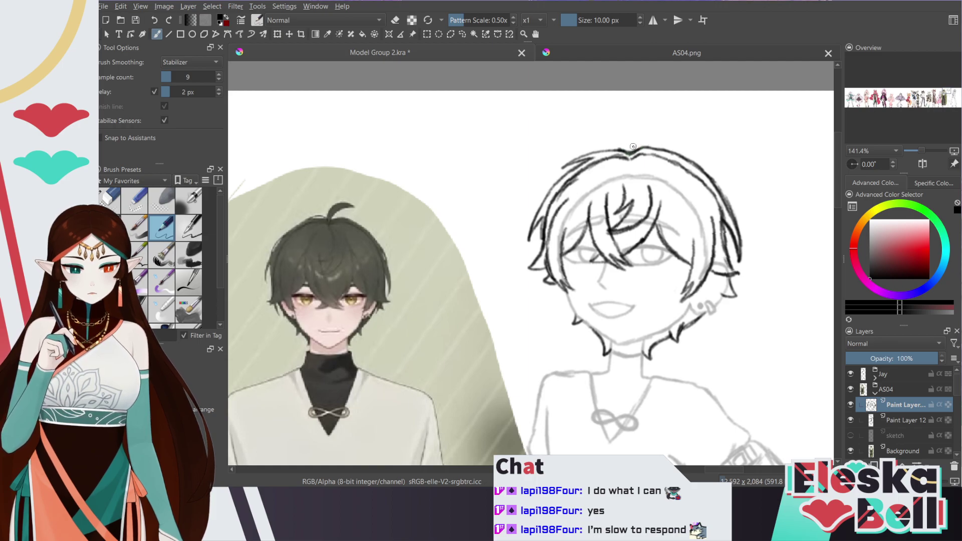
pyautogui.press('e')
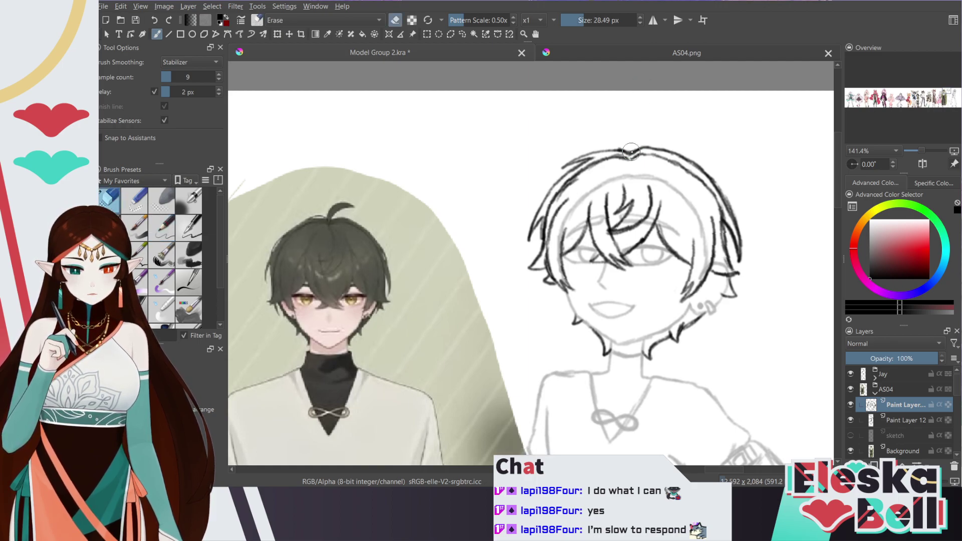
pyautogui.press('e')
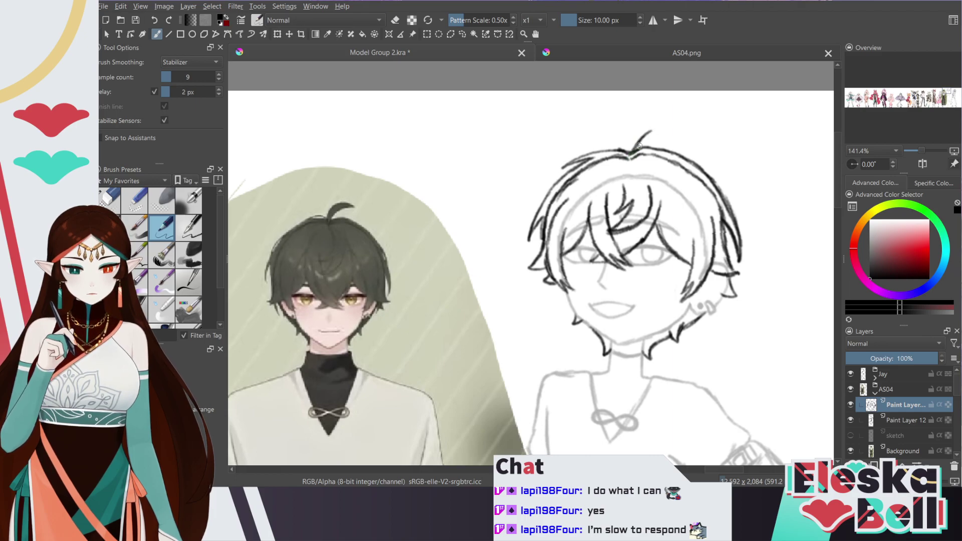
pyautogui.hotkey('ctrl', 'z')
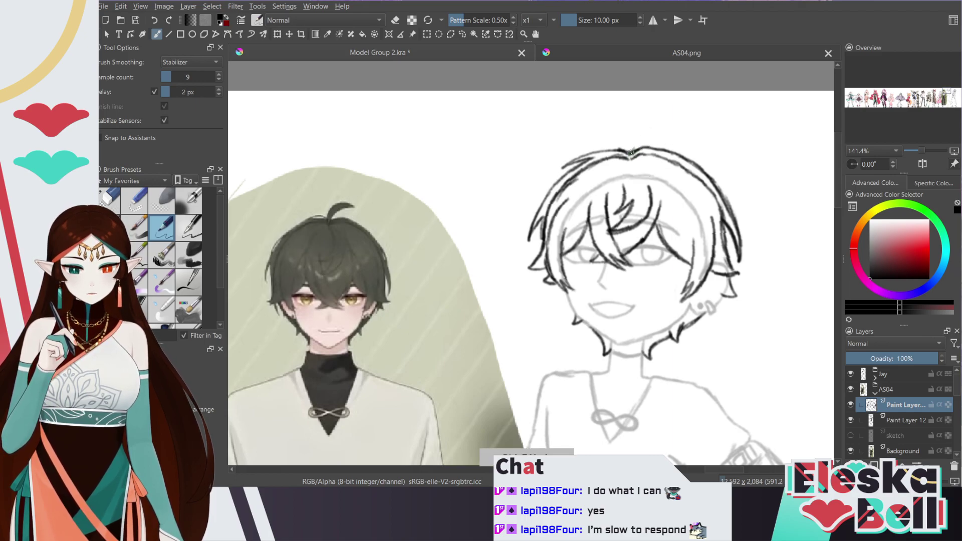
pyautogui.moveTo(632, 150)
pyautogui.mouseDown()
pyautogui.moveTo(667, 133)
pyautogui.moveTo(631, 151)
pyautogui.mouseUp()
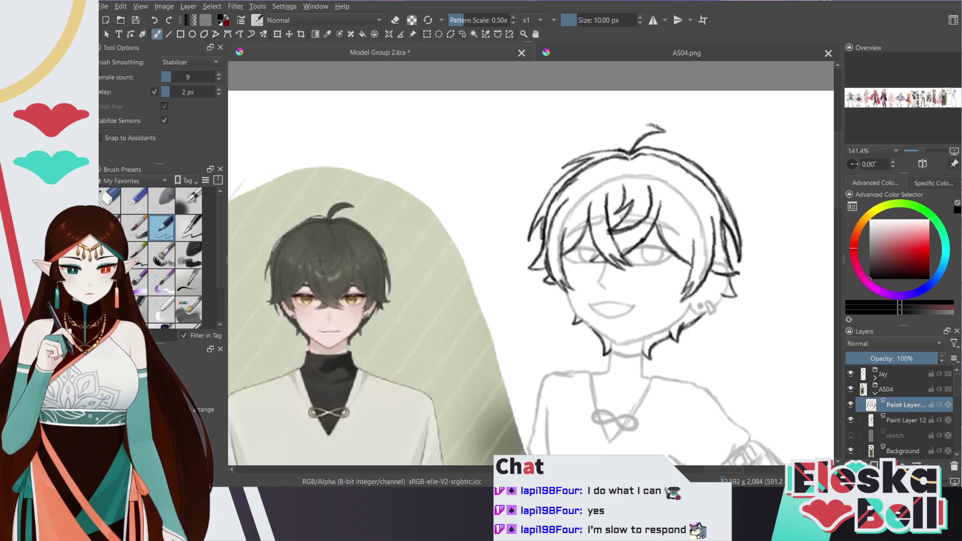
pyautogui.moveTo(655, 126)
pyautogui.mouseDown()
pyautogui.moveTo(634, 131)
pyautogui.moveTo(629, 152)
pyautogui.moveTo(657, 121)
pyautogui.mouseUp()
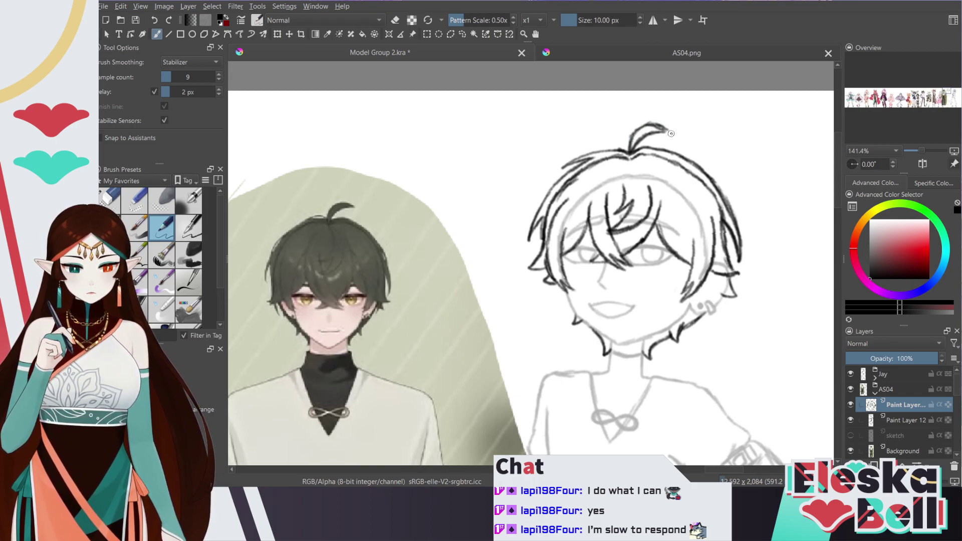
pyautogui.press('e')
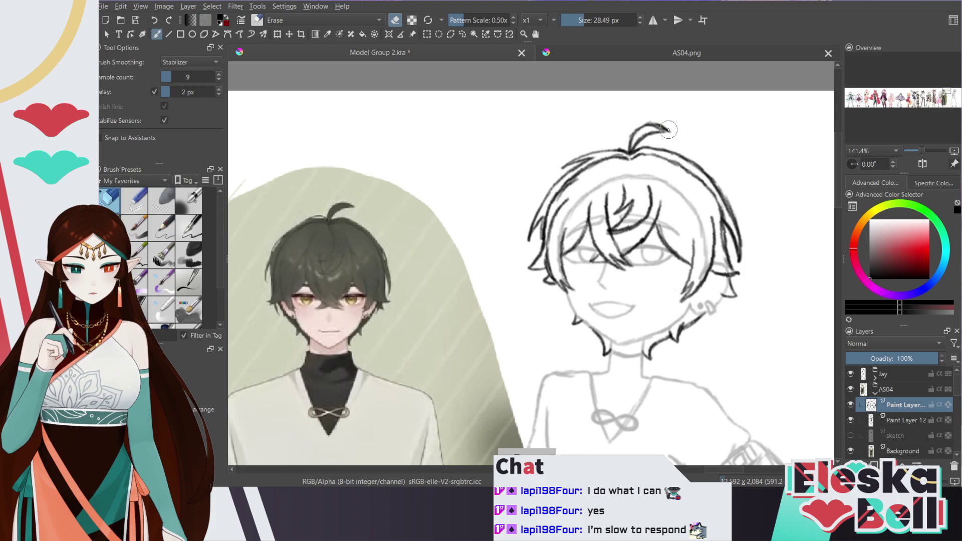
pyautogui.press('e')
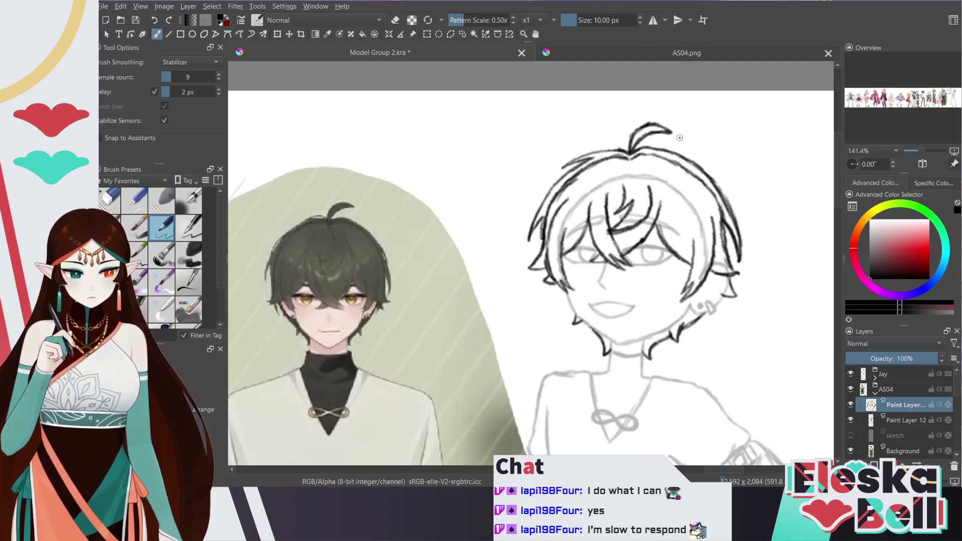
# Delete the Background layer holding the reference image from the AS04 group
pyautogui.press('-')
pyautogui.press('-')
pyautogui.press('-')
pyautogui.press('-')
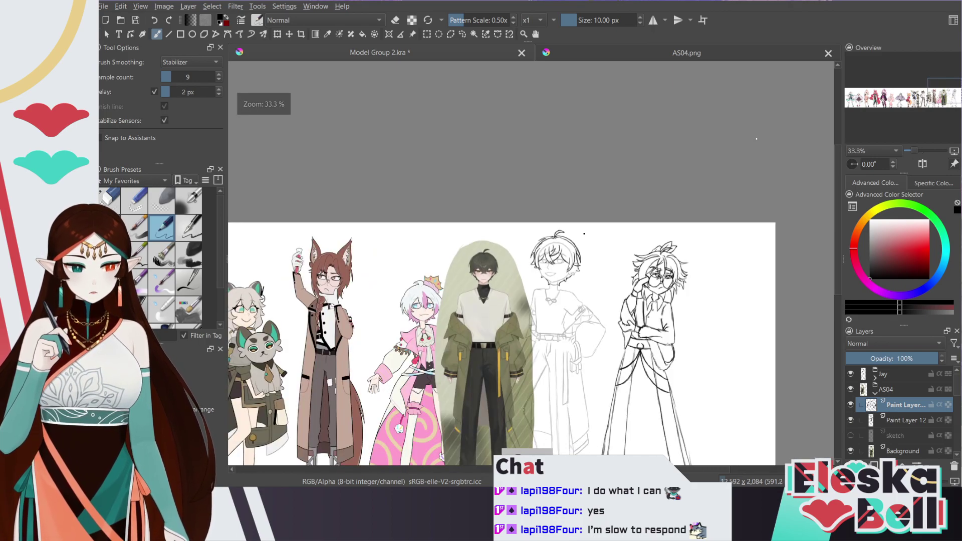
pyautogui.moveTo(938, 98); pyautogui.dragTo(940, 105)
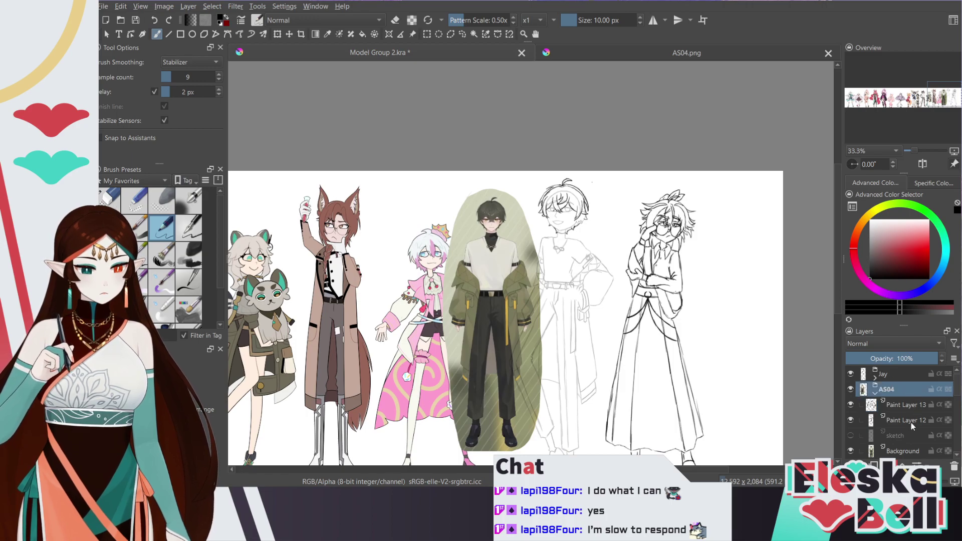
pyautogui.click(903, 453)
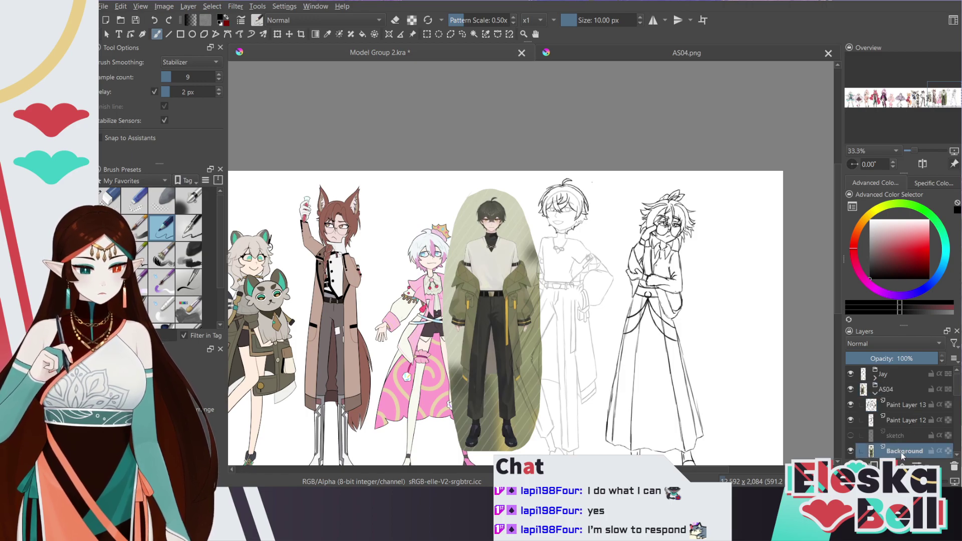
pyautogui.click(954, 467)
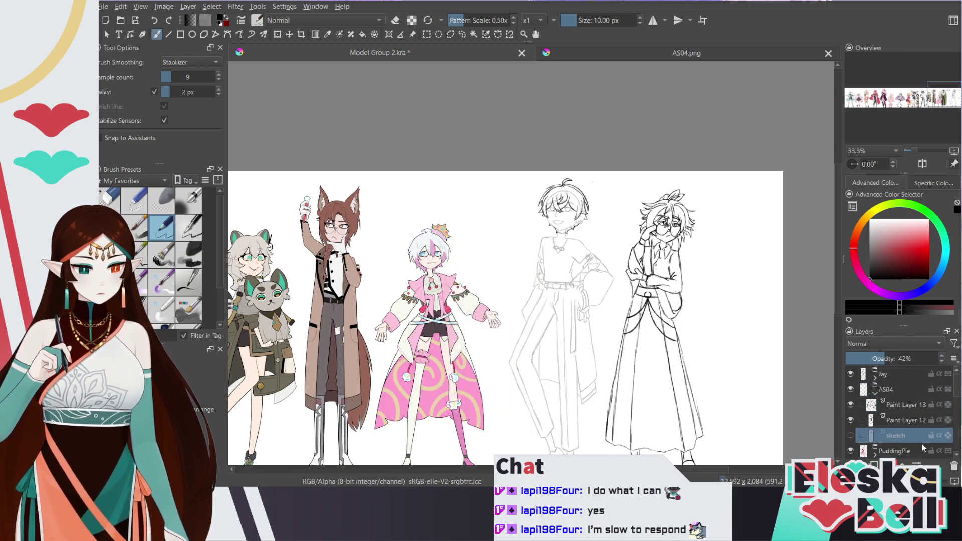
# Turn on the visibility of the sketch layer in the AS04 group
pyautogui.click(851, 437)
pyautogui.press('+')
pyautogui.press('+')
pyautogui.press('+')
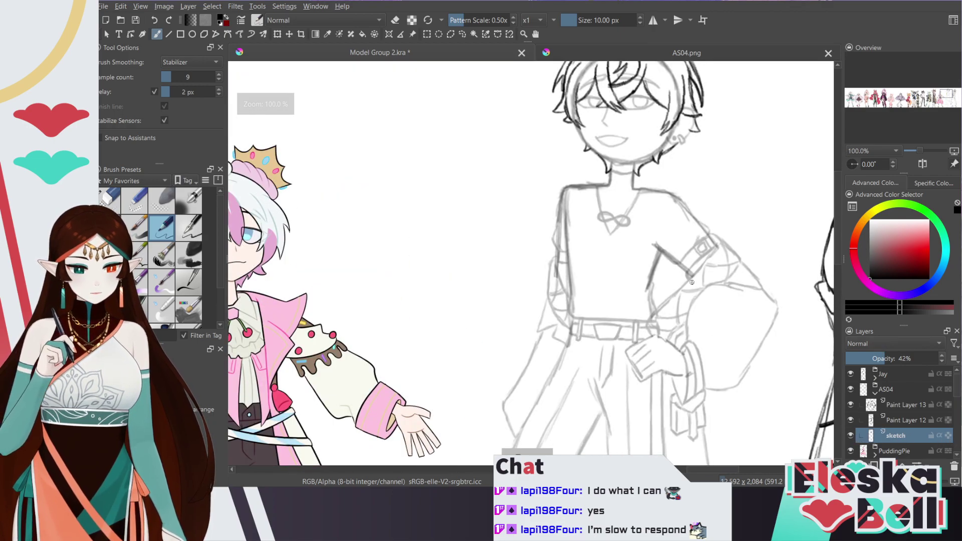
# Erase the doubled rough lines around the short sleeve of the bent arm on the sketch layer
pyautogui.press('e')
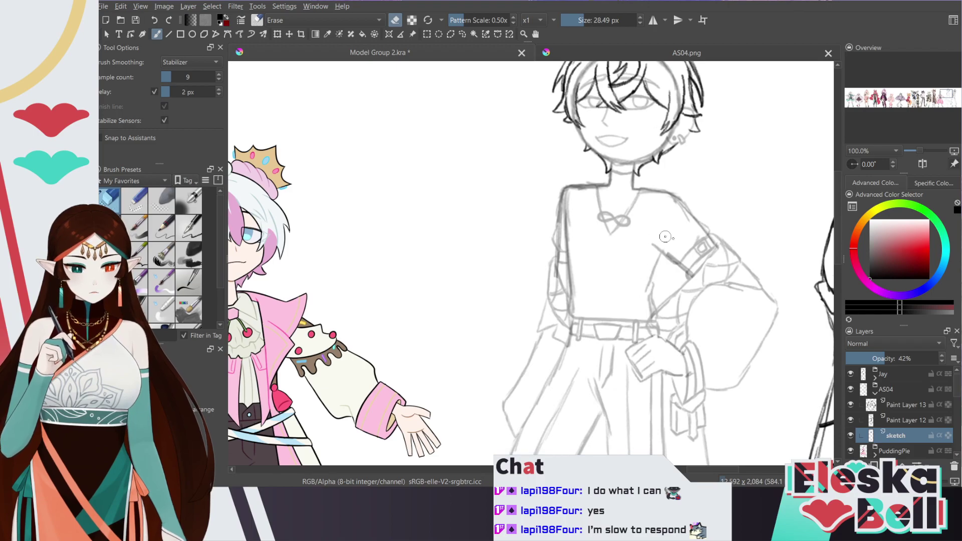
pyautogui.moveTo(665, 236)
pyautogui.mouseDown()
pyautogui.moveTo(703, 235)
pyautogui.moveTo(685, 285)
pyautogui.moveTo(704, 222)
pyautogui.moveTo(700, 248)
pyautogui.mouseUp()
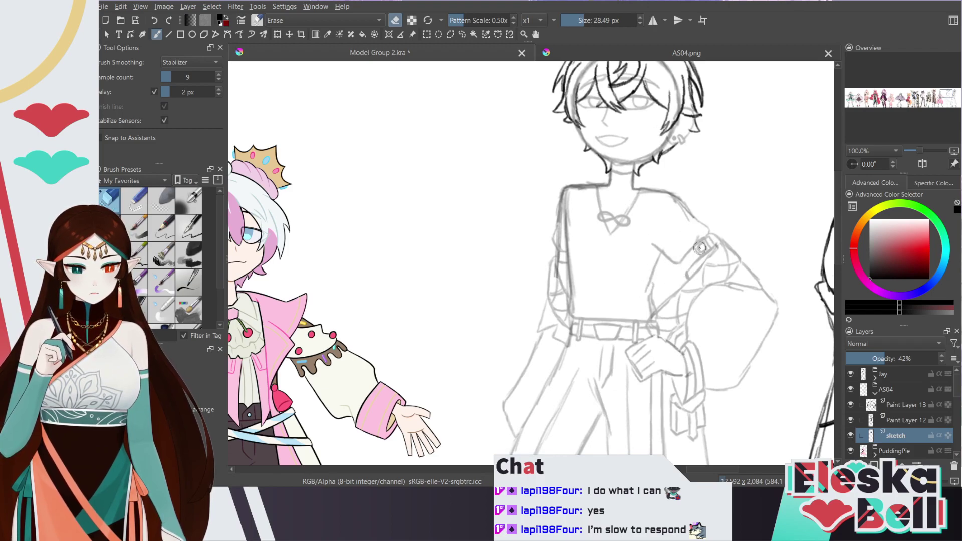
pyautogui.press('e')
# Erase the rough head guide lines beneath the hair and the doubled shoulder and torso lines on the sketch layer
pyautogui.click(900, 421)
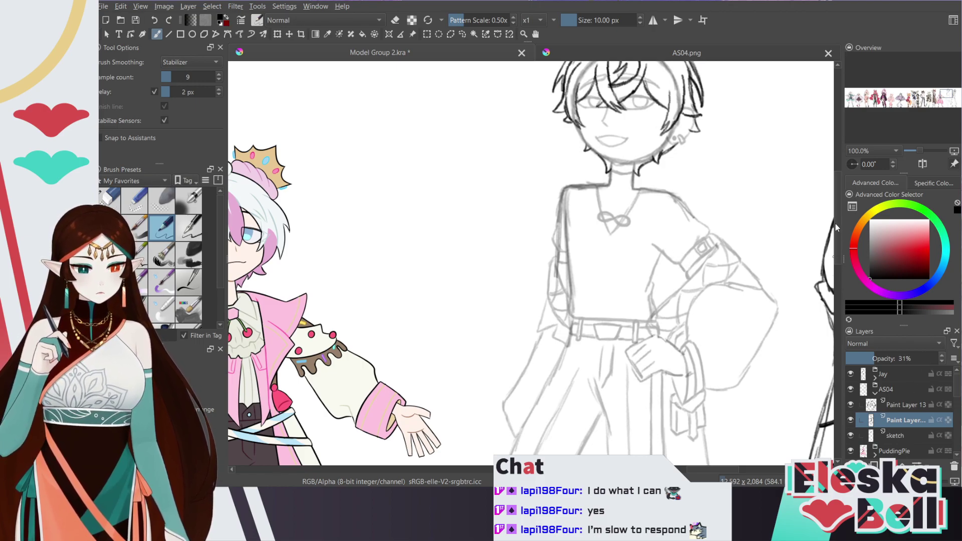
pyautogui.scroll(3, 575, 193)
pyautogui.press('e')
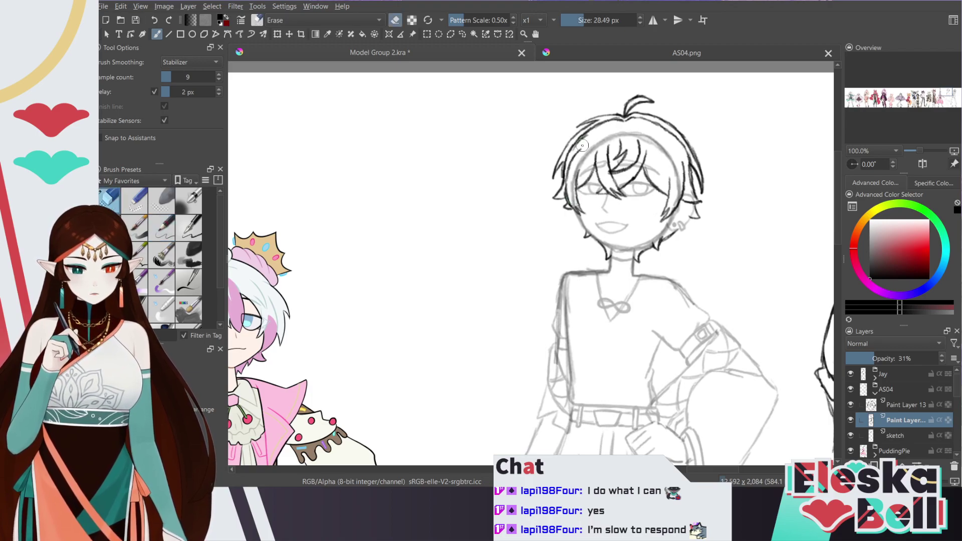
pyautogui.click(900, 406)
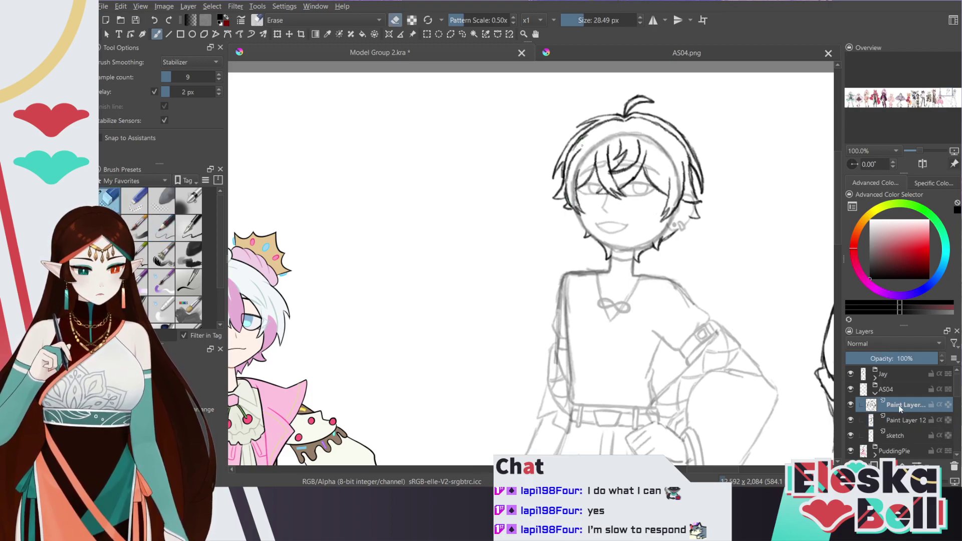
pyautogui.click(896, 436)
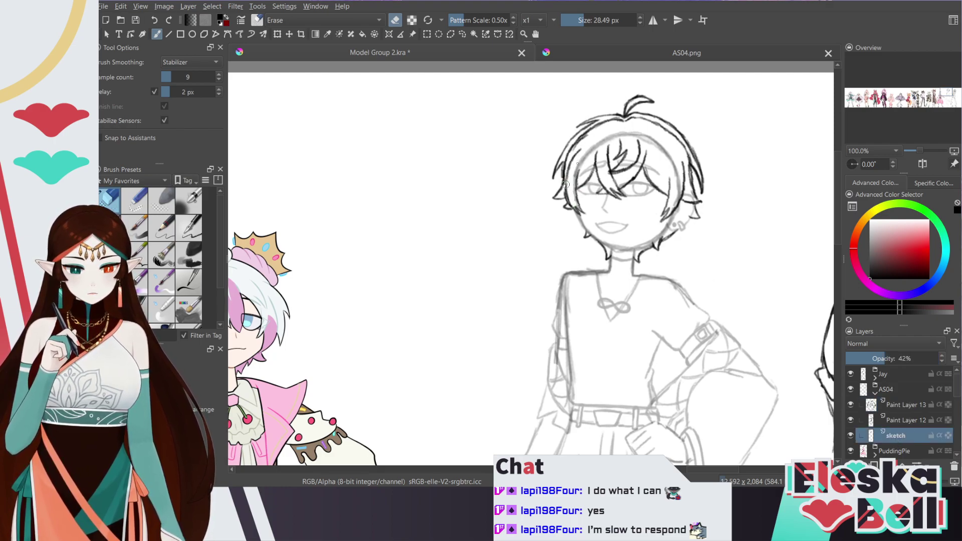
pyautogui.moveTo(629, 135)
pyautogui.mouseDown()
pyautogui.moveTo(652, 138)
pyautogui.moveTo(673, 178)
pyautogui.mouseUp()
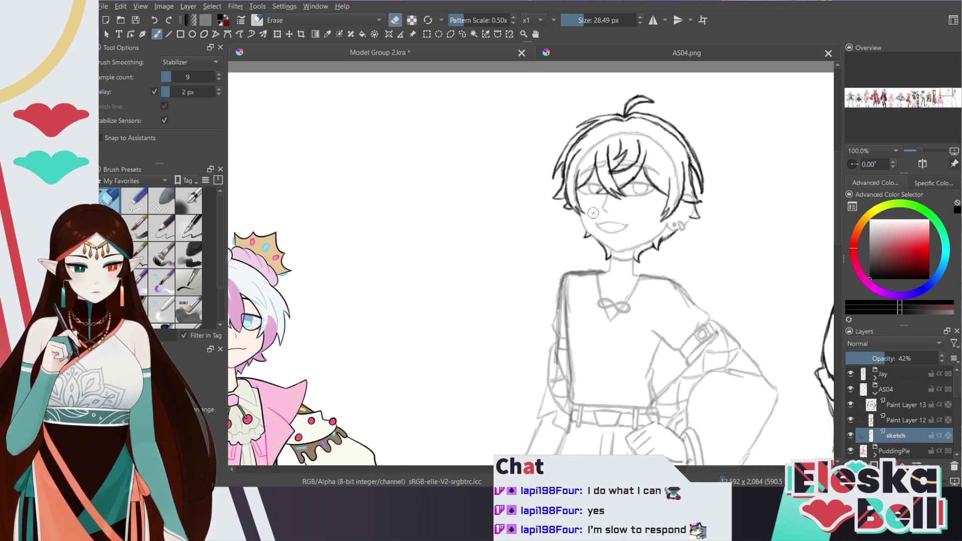
pyautogui.moveTo(572, 273)
pyautogui.mouseDown()
pyautogui.moveTo(540, 362)
pyautogui.moveTo(562, 397)
pyautogui.moveTo(575, 394)
pyautogui.moveTo(601, 344)
pyautogui.moveTo(619, 355)
pyautogui.moveTo(638, 344)
pyautogui.moveTo(659, 297)
pyautogui.mouseUp()
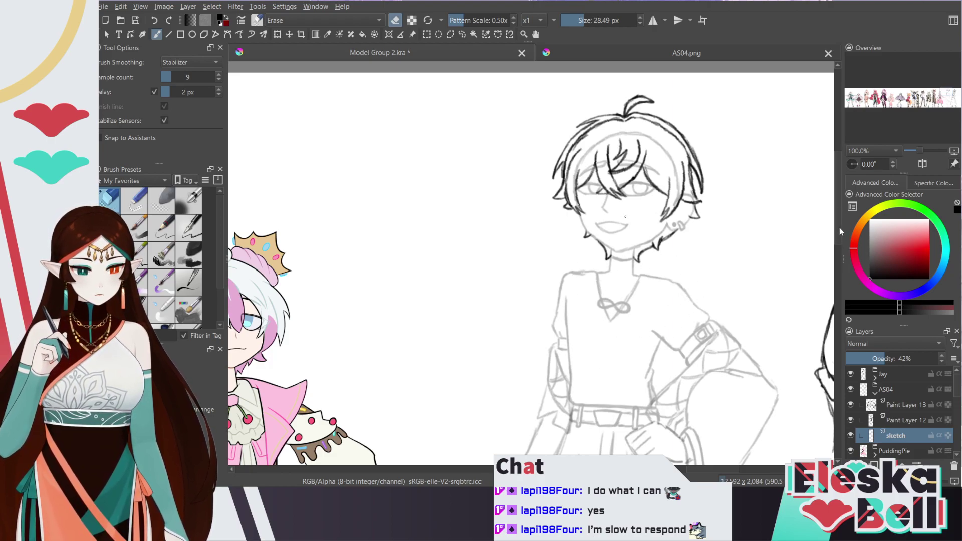
# Hide Paint Layer 12 to isolate the leftover marks on the other AS04 layers
pyautogui.moveTo(839, 192); pyautogui.dragTo(834, 214)
pyautogui.hotkey('ctrl', '+')
pyautogui.hotkey('ctrl', '+')
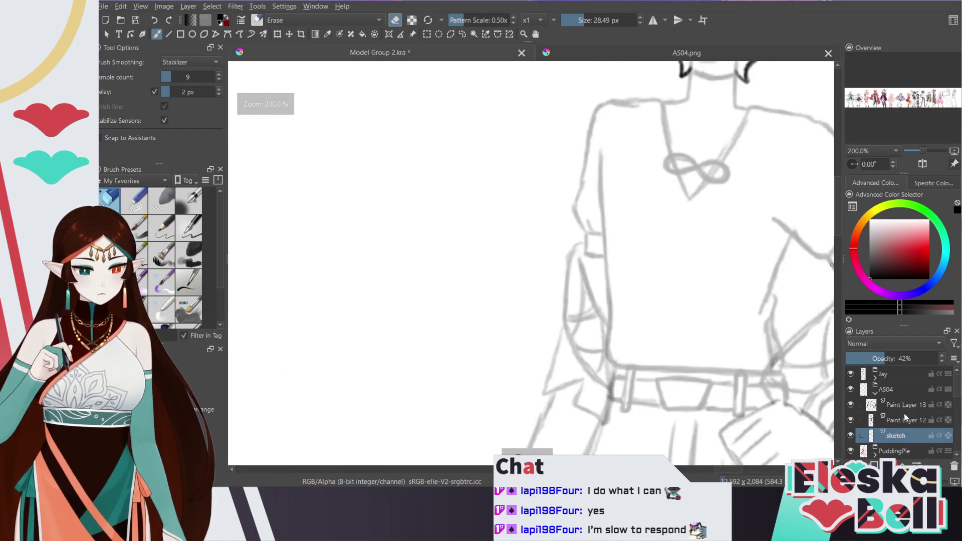
pyautogui.click(899, 421)
pyautogui.click(850, 420)
pyautogui.click(850, 420)
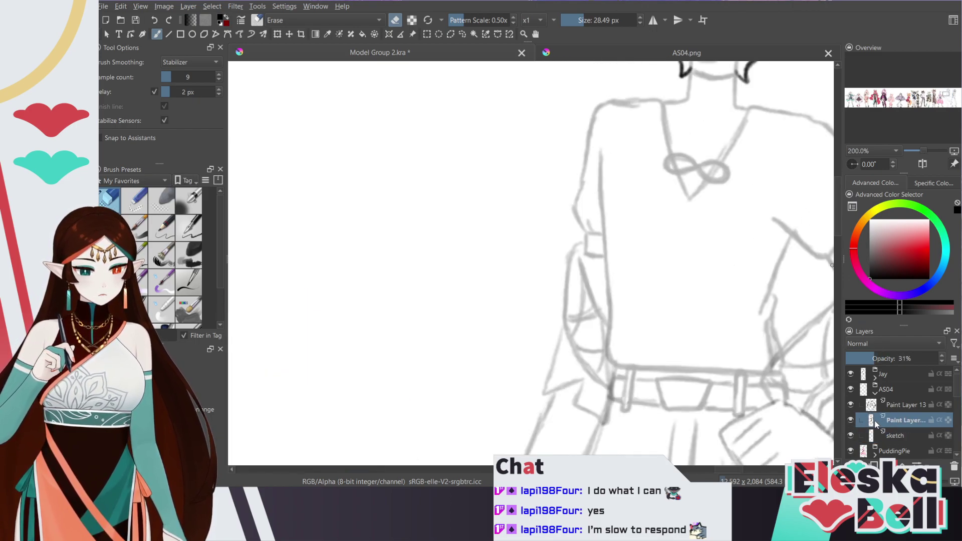
pyautogui.hotkey('ctrl', '-')
pyautogui.hotkey('ctrl', '-')
pyautogui.hotkey('ctrl', '-')
pyautogui.hotkey('ctrl', '+')
pyautogui.hotkey('ctrl', '+')
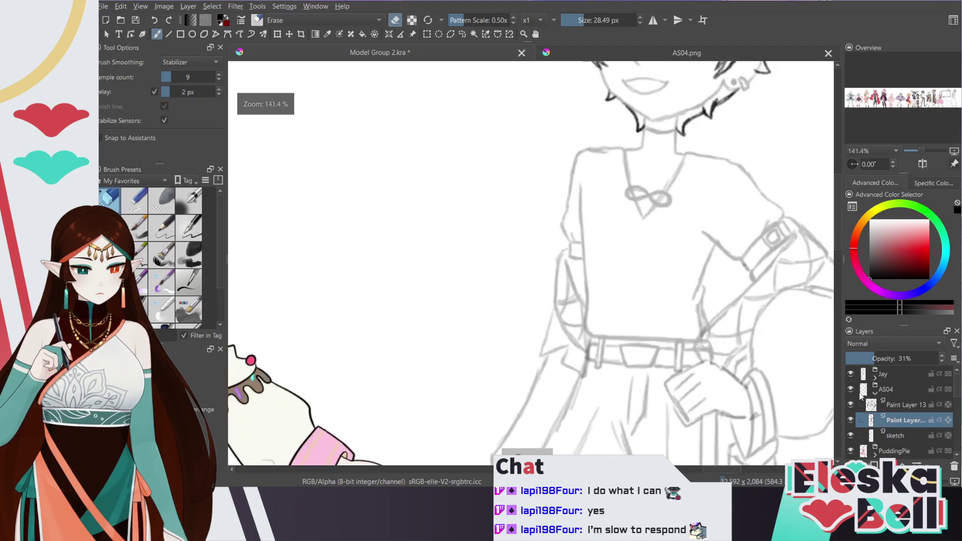
pyautogui.press('-')
pyautogui.press('-')
pyautogui.click(850, 420)
pyautogui.press('+')
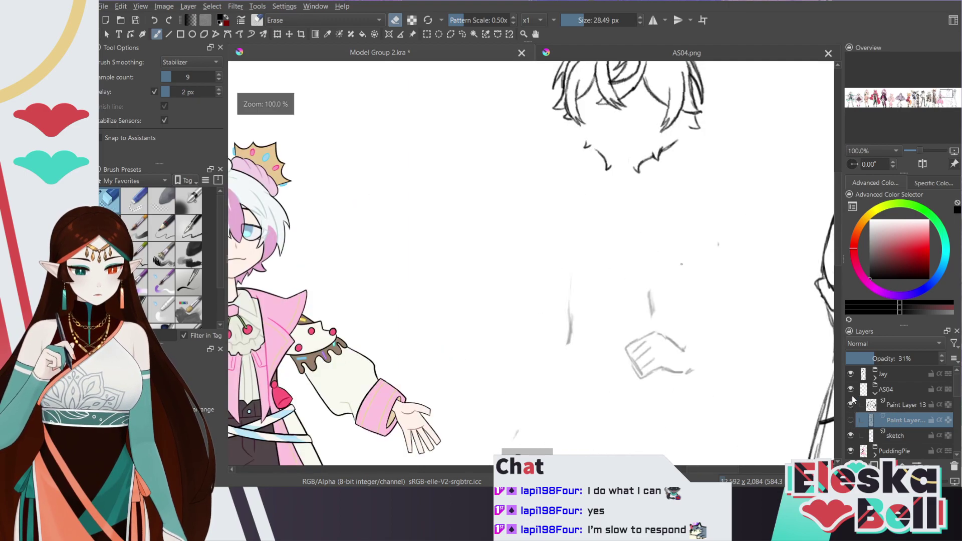
# Erase the stray torso strokes on the sketch layer, keeping the hand, and show Paint Layer 12 again
pyautogui.press('/')
pyautogui.click(897, 439)
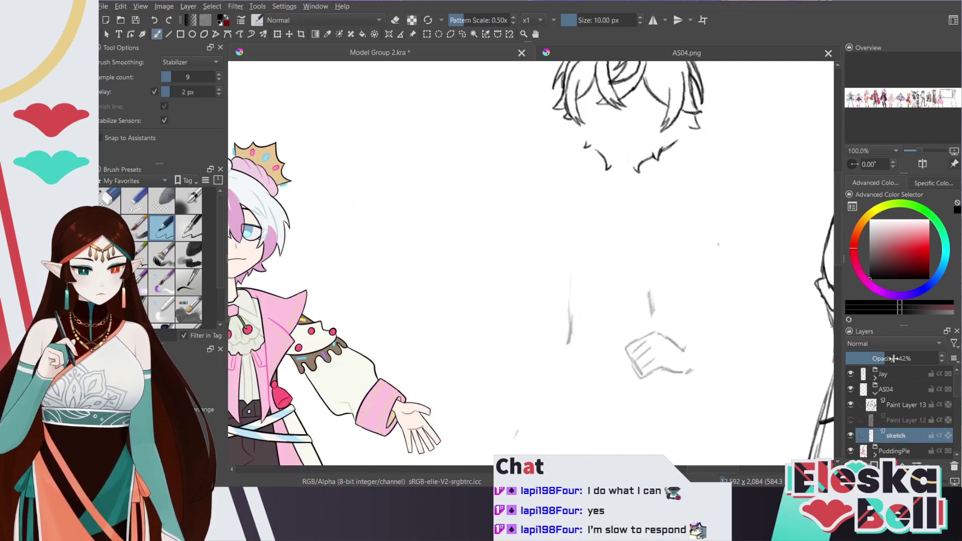
pyautogui.moveTo(573, 301); pyautogui.dragTo(572, 361)
pyautogui.press('/')
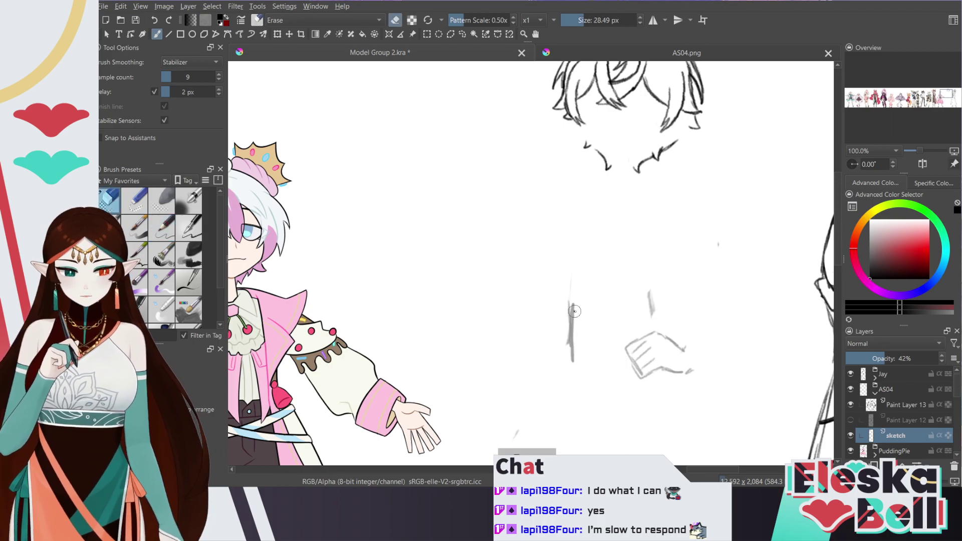
pyautogui.moveTo(575, 311); pyautogui.dragTo(573, 350)
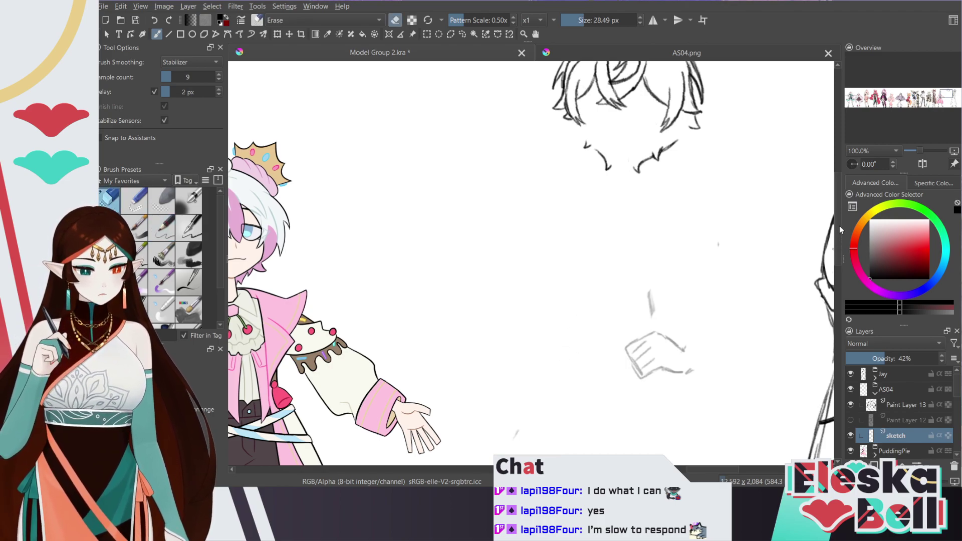
pyautogui.moveTo(840, 230); pyautogui.dragTo(840, 267)
pyautogui.hotkey('ctrl', '-')
pyautogui.hotkey('ctrl', '-')
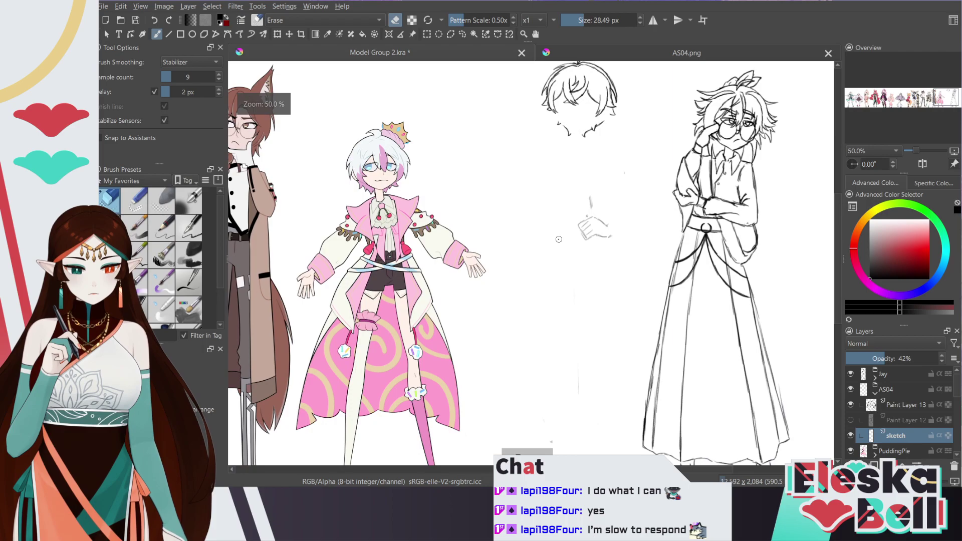
pyautogui.moveTo(591, 194); pyautogui.dragTo(588, 213)
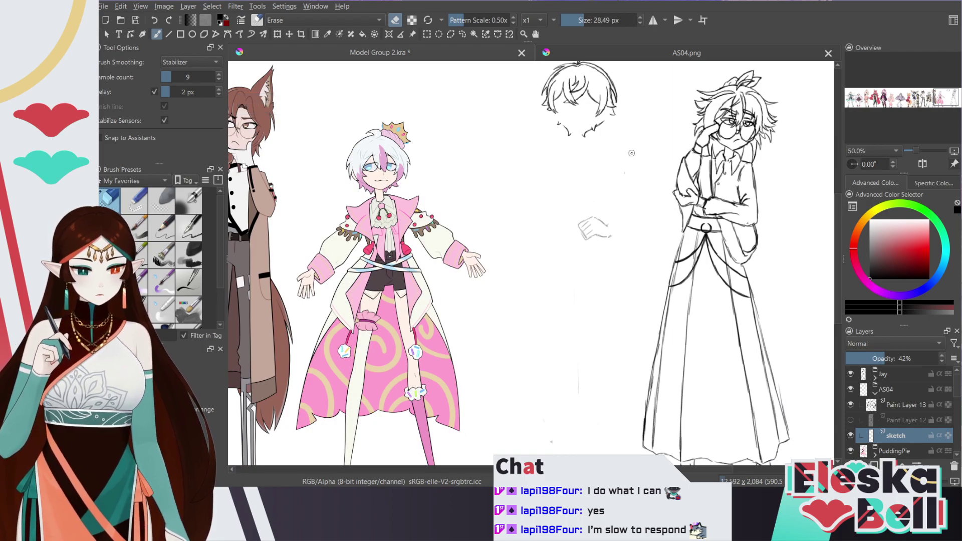
pyautogui.scroll(-3, 837, 251)
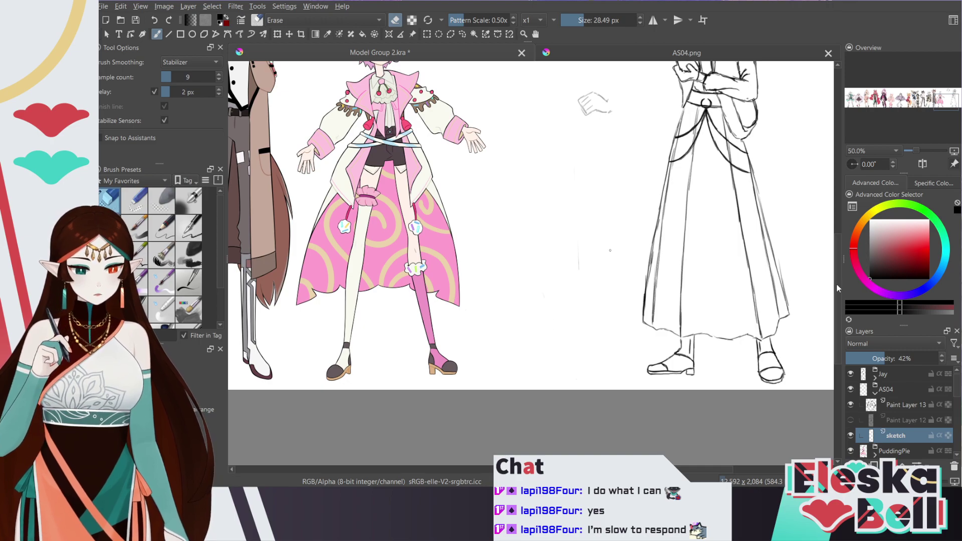
pyautogui.scroll(2, 837, 288)
pyautogui.keyDown('ctrl'); pyautogui.scroll(1, 651, 150); pyautogui.keyUp('ctrl')
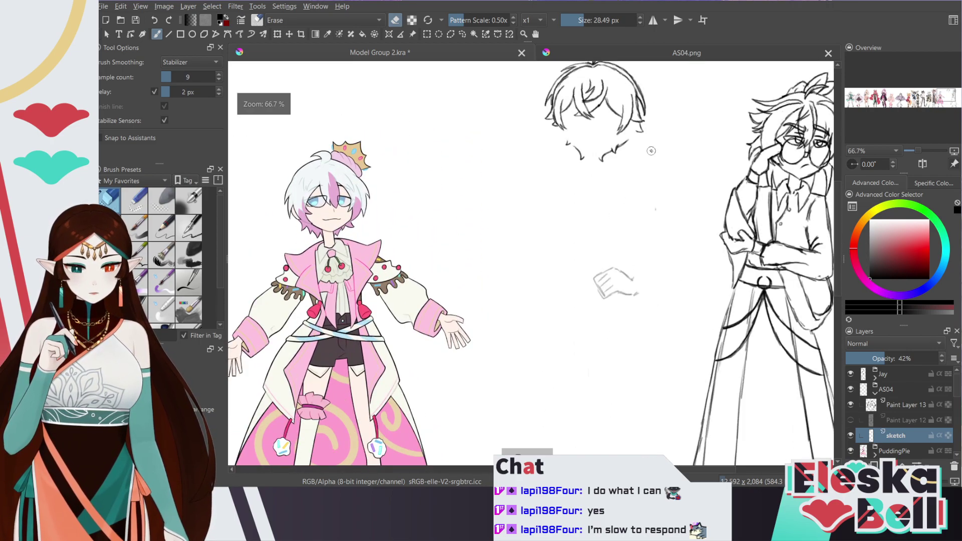
pyautogui.press('-')
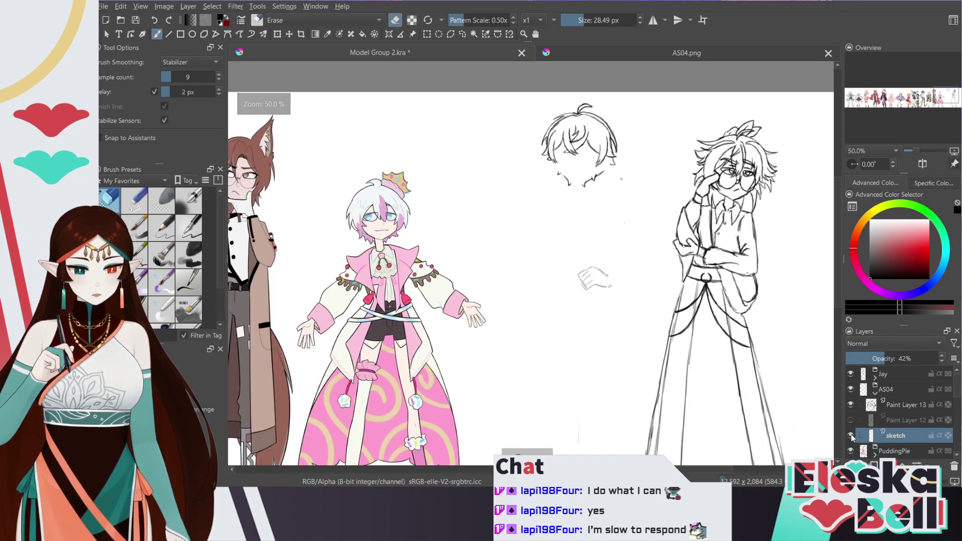
pyautogui.click(850, 420)
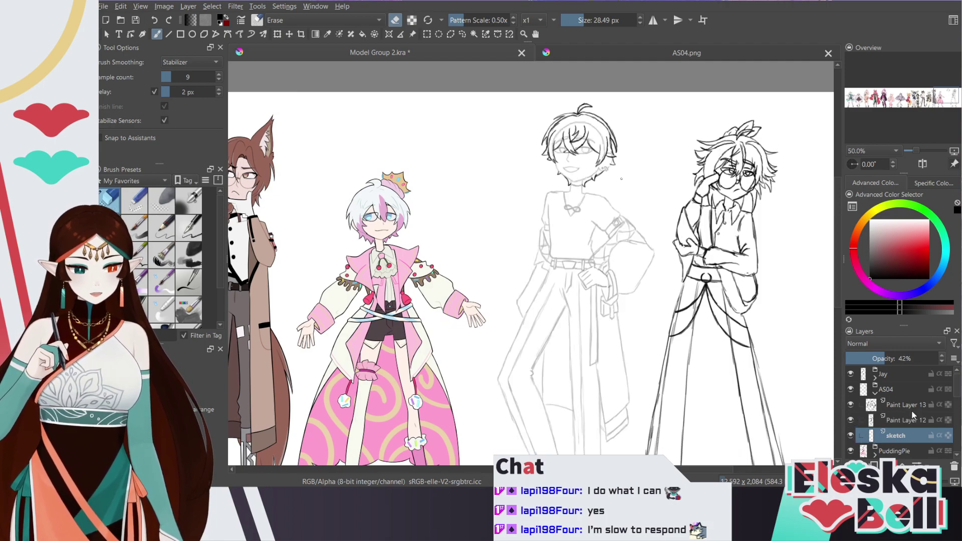
# Try merging Paint Layer 12 down into the sketch layer at its reduced opacity
pyautogui.click(905, 425)
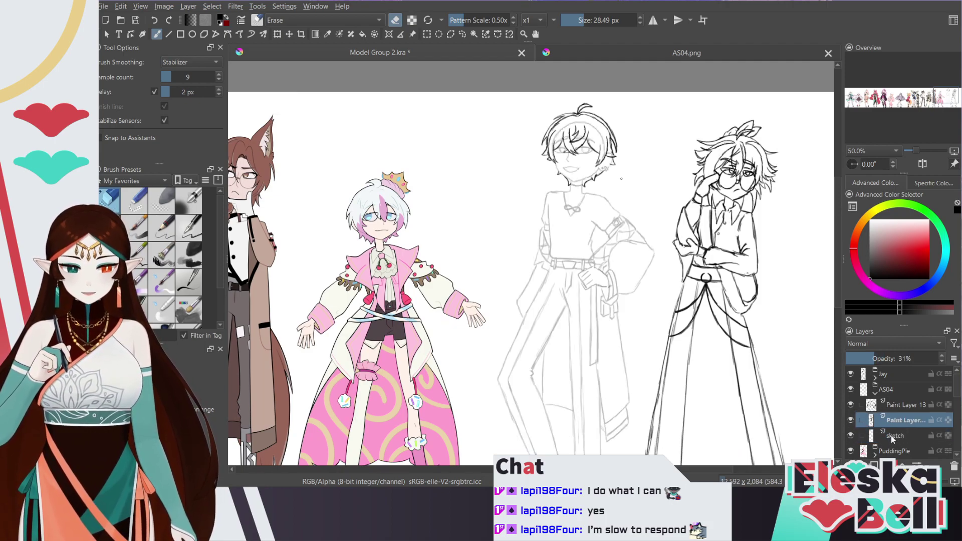
pyautogui.hotkey('ctrl', 'e')
pyautogui.click(850, 424)
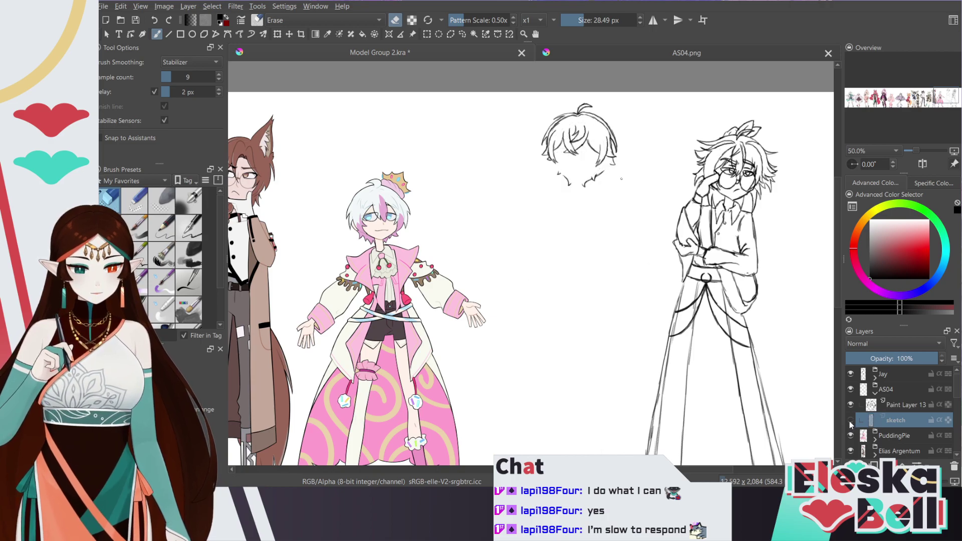
pyautogui.click(850, 421)
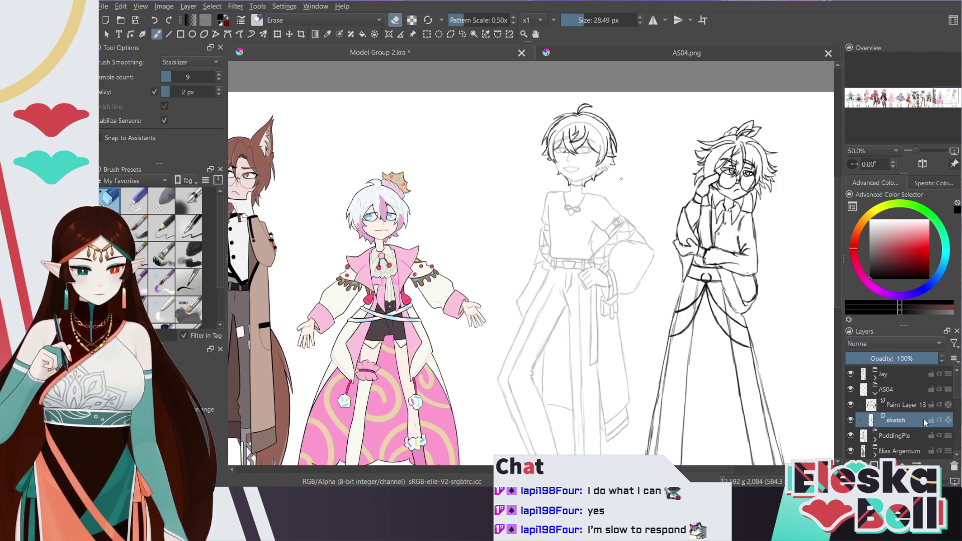
pyautogui.hotkey('ctrl', 'z')
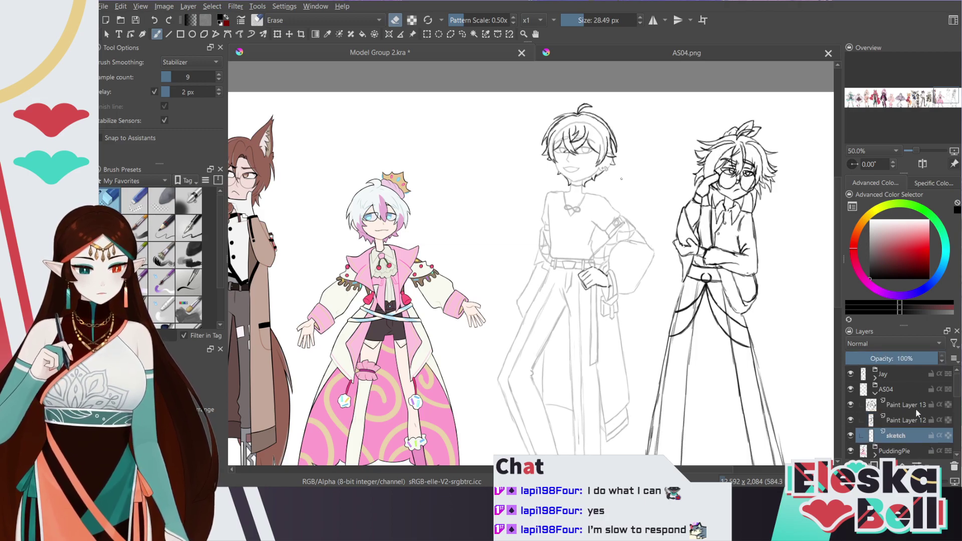
# Set Paint Layer 12's opacity to 100% and merge it down into the sketch layer
pyautogui.click(899, 421)
pyautogui.click(924, 360)
pyautogui.moveTo(925, 360); pyautogui.dragTo(933, 365)
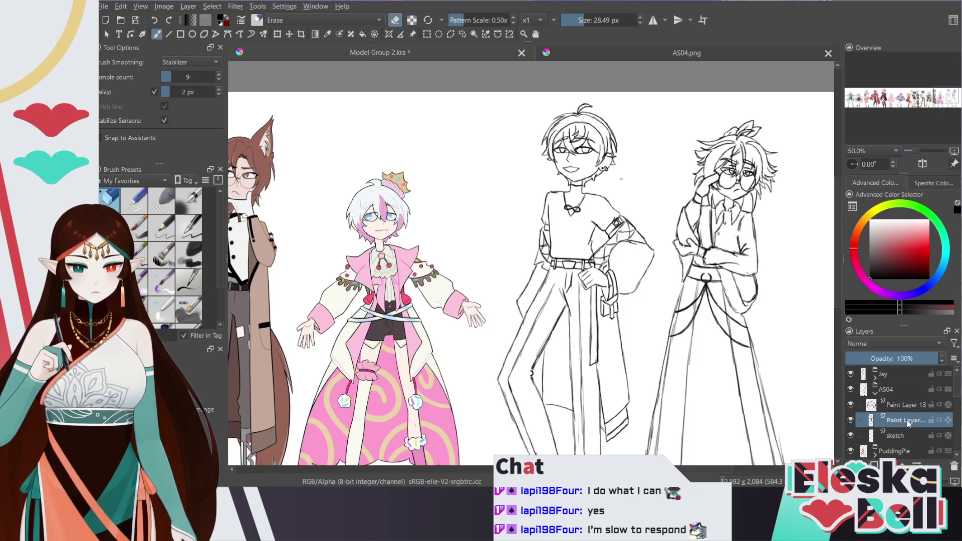
pyautogui.hotkey('ctrl', 'e')
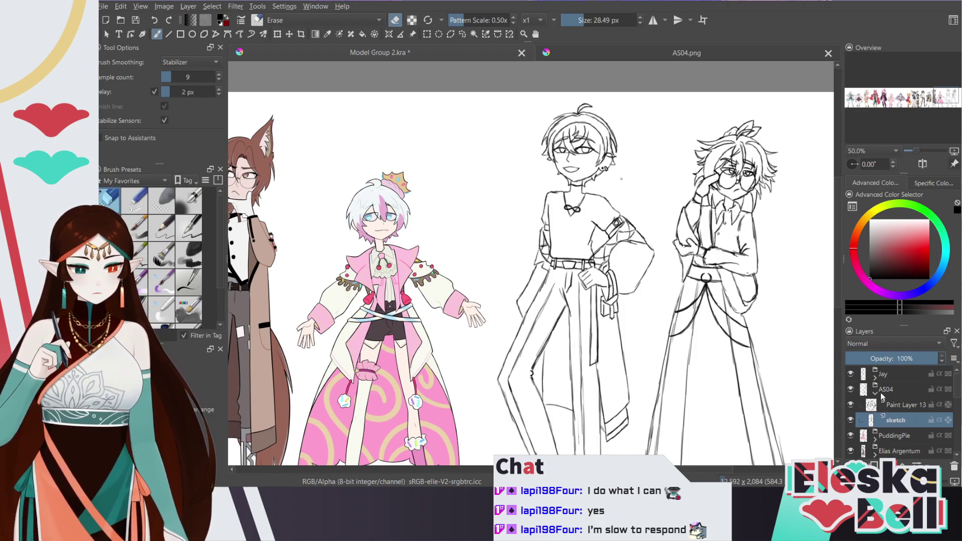
# Lower the merged sketch layer's opacity to 28% and erase the head outline running under the hair
pyautogui.click(872, 358)
pyautogui.moveTo(837, 207); pyautogui.dragTo(835, 176)
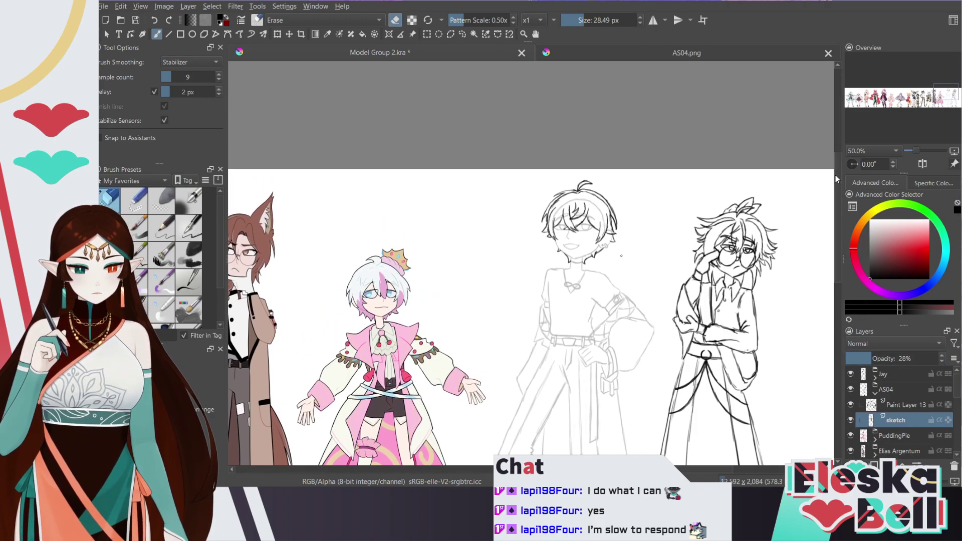
pyautogui.hotkey('ctrl', '+')
pyautogui.hotkey('ctrl', '+')
pyautogui.hotkey('ctrl', '+')
pyautogui.moveTo(594, 148)
pyautogui.mouseDown()
pyautogui.moveTo(591, 176)
pyautogui.moveTo(590, 140)
pyautogui.moveTo(614, 103)
pyautogui.moveTo(652, 83)
pyautogui.moveTo(680, 85)
pyautogui.moveTo(728, 105)
pyautogui.moveTo(738, 171)
pyautogui.moveTo(755, 173)
pyautogui.moveTo(778, 135)
pyautogui.moveTo(731, 181)
pyautogui.mouseUp()
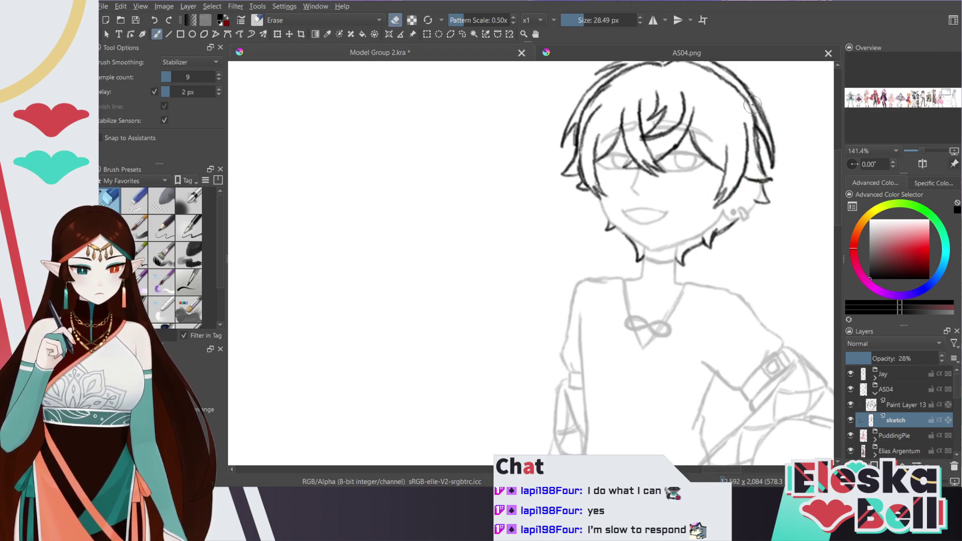
# Set the sketch layer's opacity to 100% and toggle Paint Layer 13 to compare the hair with the face lines
pyautogui.moveTo(916, 358); pyautogui.dragTo(932, 364)
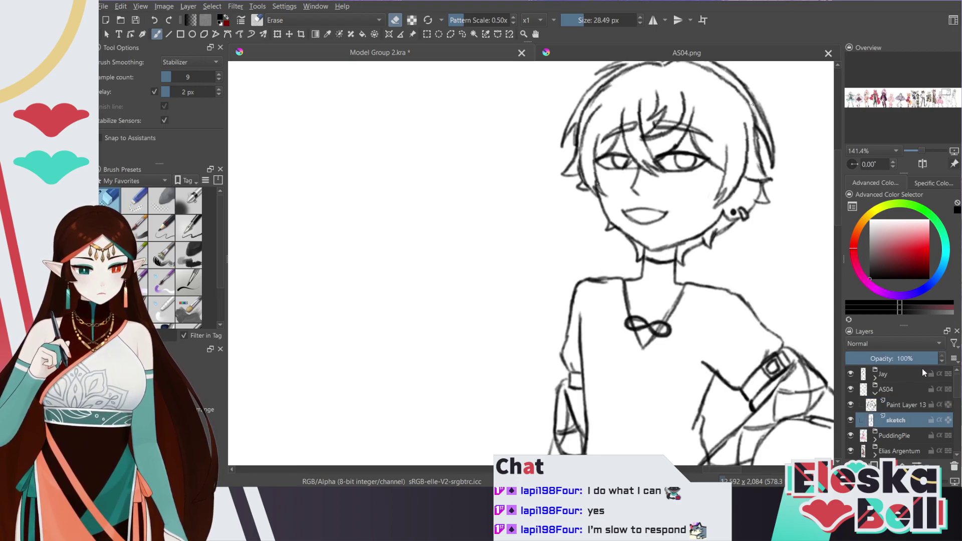
pyautogui.hotkey('ctrl', '+')
pyautogui.hotkey('ctrl', '-')
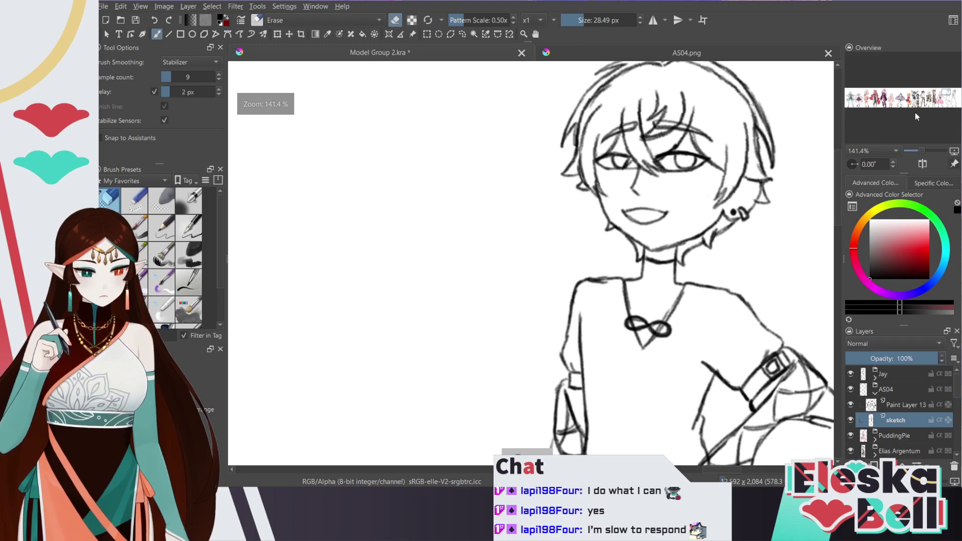
pyautogui.moveTo(946, 92); pyautogui.dragTo(947, 92)
pyautogui.hotkey('ctrl', '+')
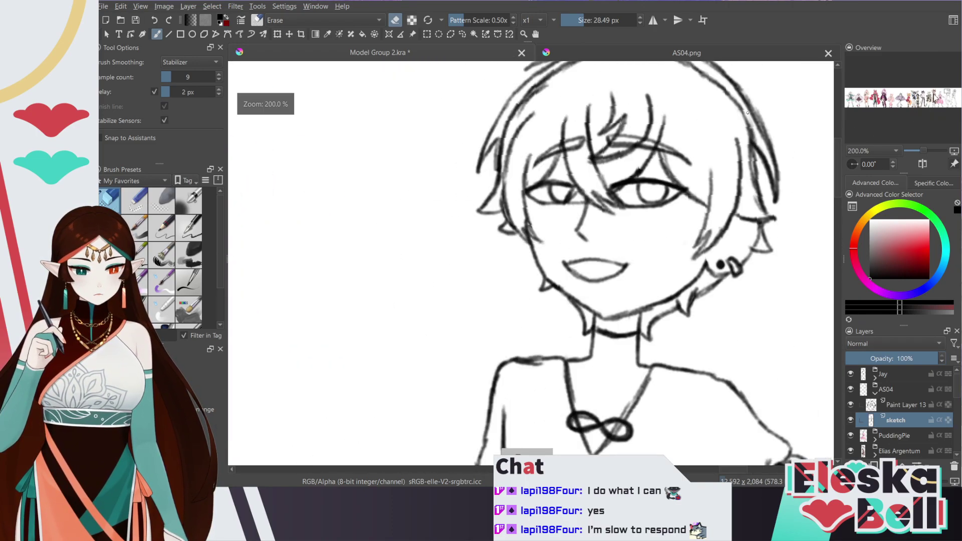
pyautogui.scroll(1, 933, 96)
pyautogui.click(851, 405)
pyautogui.click(851, 404)
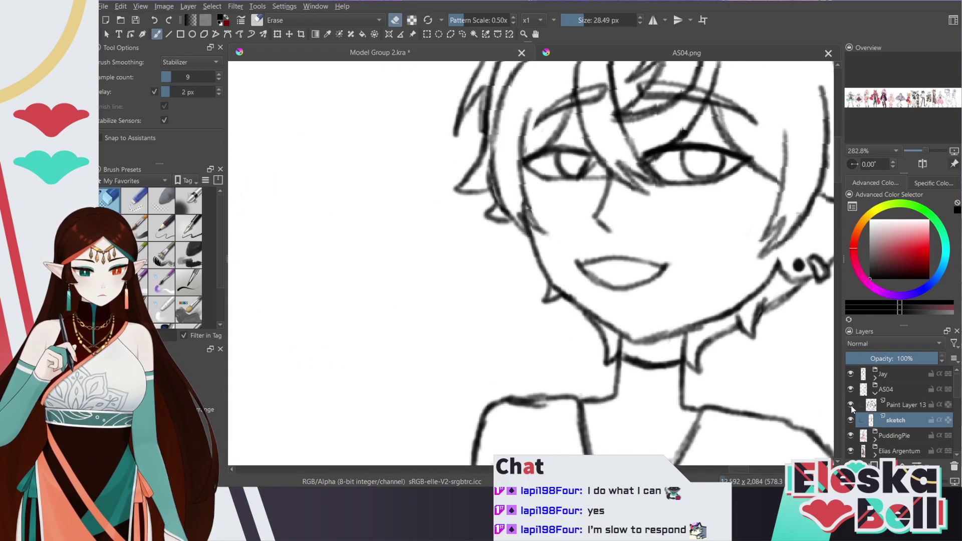
# Try erasing the hair strands that cross between the eyes on Paint Layer 13
pyautogui.press('/')
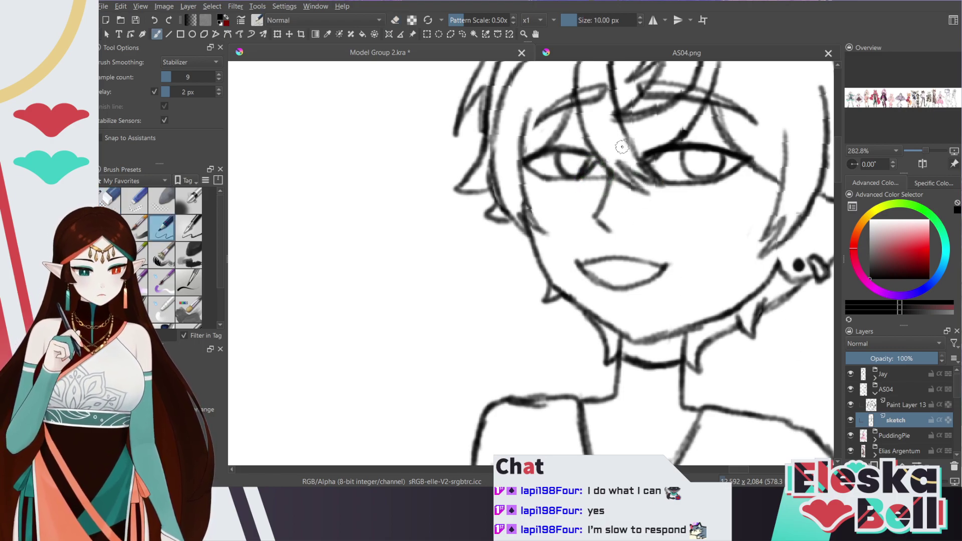
pyautogui.click(898, 409)
pyautogui.press('/')
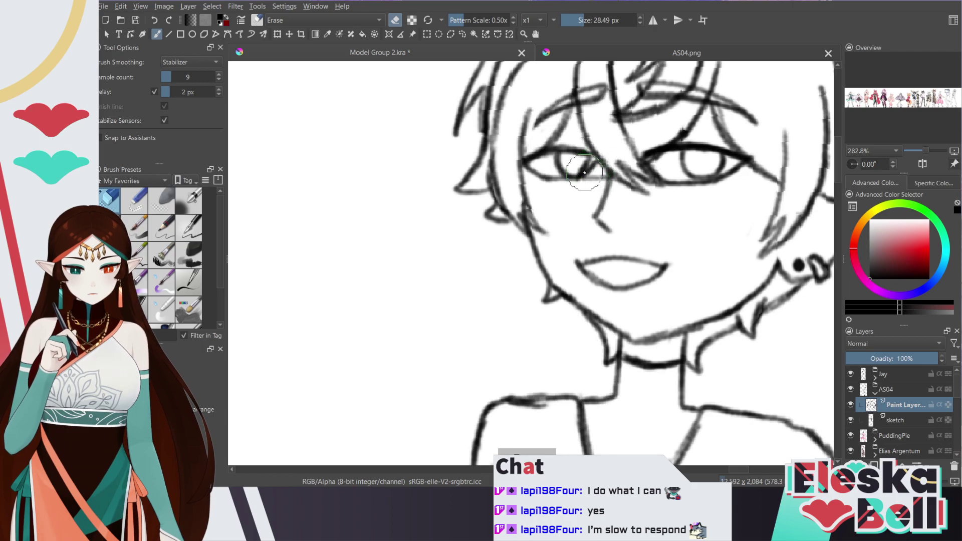
pyautogui.moveTo(614, 147)
pyautogui.mouseDown()
pyautogui.moveTo(592, 182)
pyautogui.moveTo(633, 151)
pyautogui.moveTo(644, 128)
pyautogui.moveTo(684, 122)
pyautogui.moveTo(663, 145)
pyautogui.moveTo(606, 143)
pyautogui.moveTo(601, 137)
pyautogui.moveTo(664, 102)
pyautogui.mouseUp()
pyautogui.hotkey('ctrl', 'z')
pyautogui.hotkey('ctrl', 'z')
pyautogui.hotkey('ctrl', 'z')
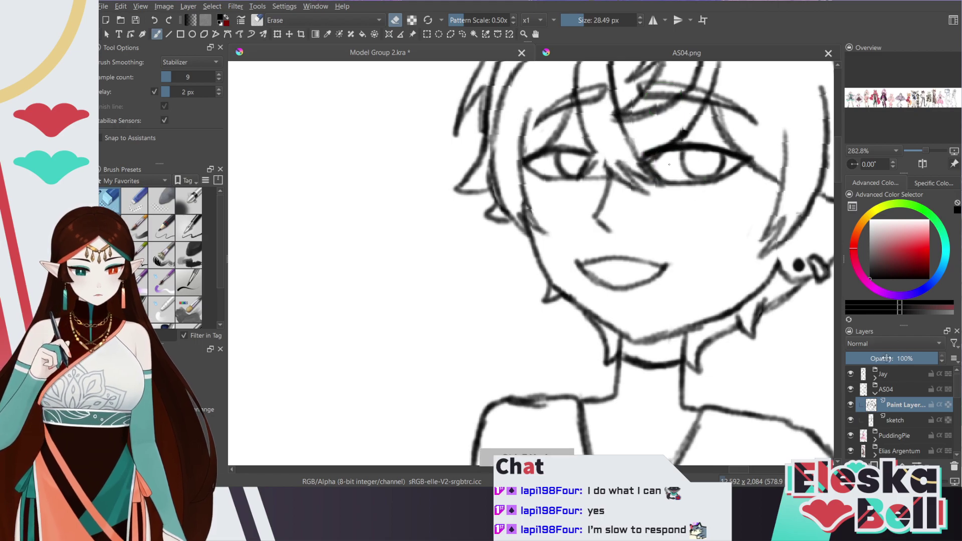
pyautogui.click(850, 420)
pyautogui.click(851, 420)
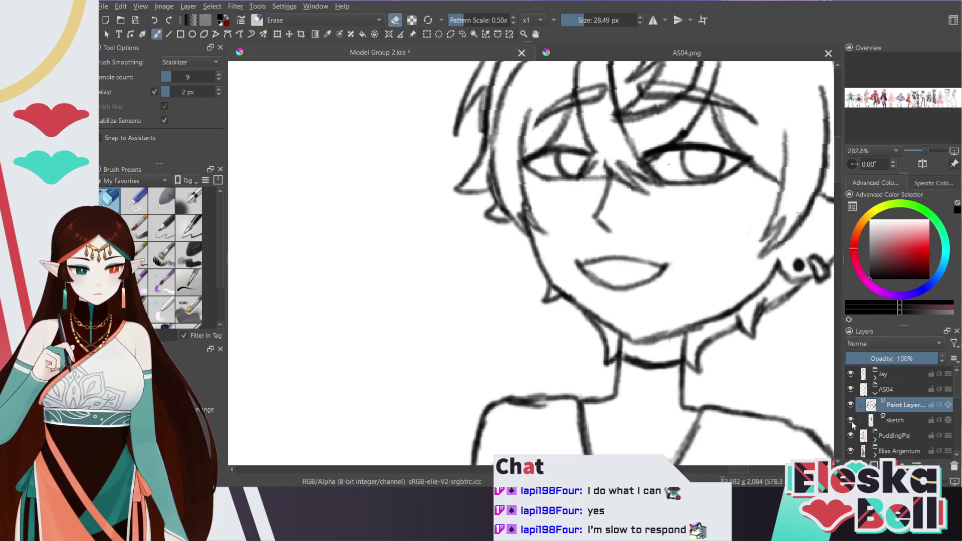
# Hide Paint Layer 13, erase the stray line at the inner corner of the smaller eye on the sketch layer, and show the hair again
pyautogui.click(851, 405)
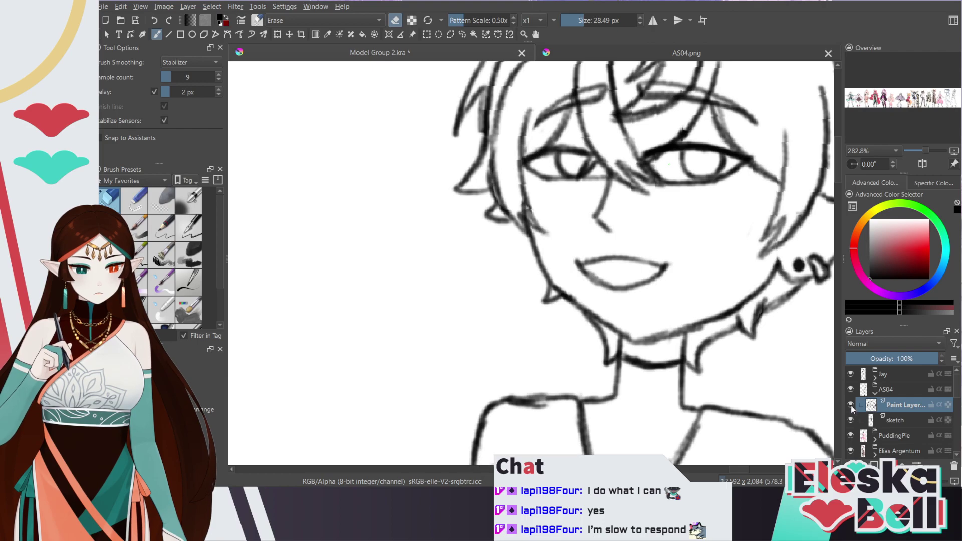
pyautogui.press('/')
pyautogui.press('/')
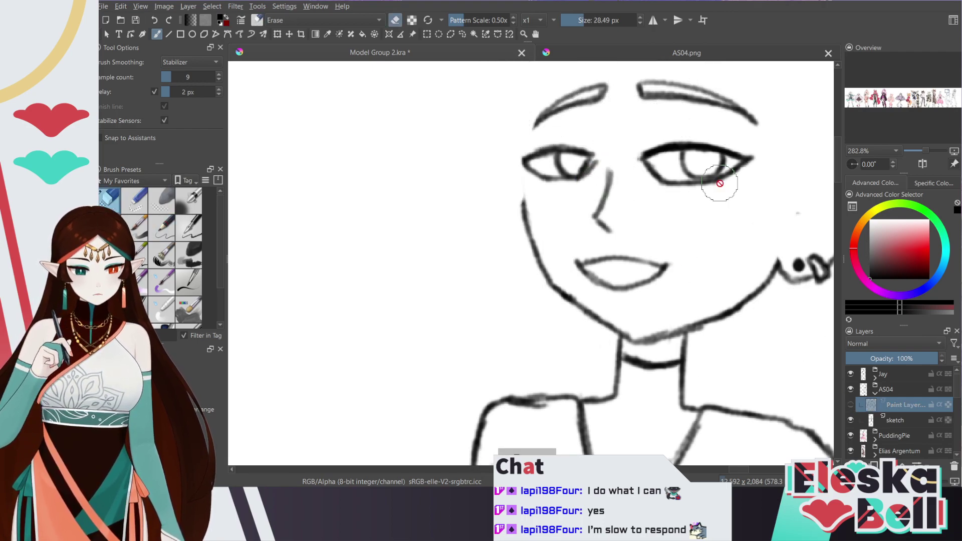
pyautogui.click(897, 420)
pyautogui.moveTo(597, 163); pyautogui.dragTo(591, 172)
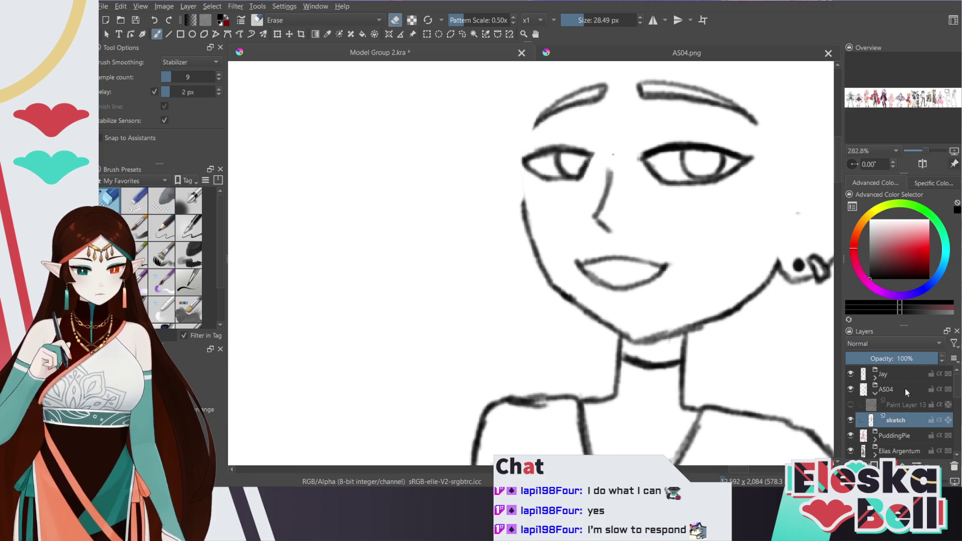
pyautogui.click(851, 405)
# Strengthen the outer corners of both eyes on the sketch layer with short 10 px brush strokes
pyautogui.press('/')
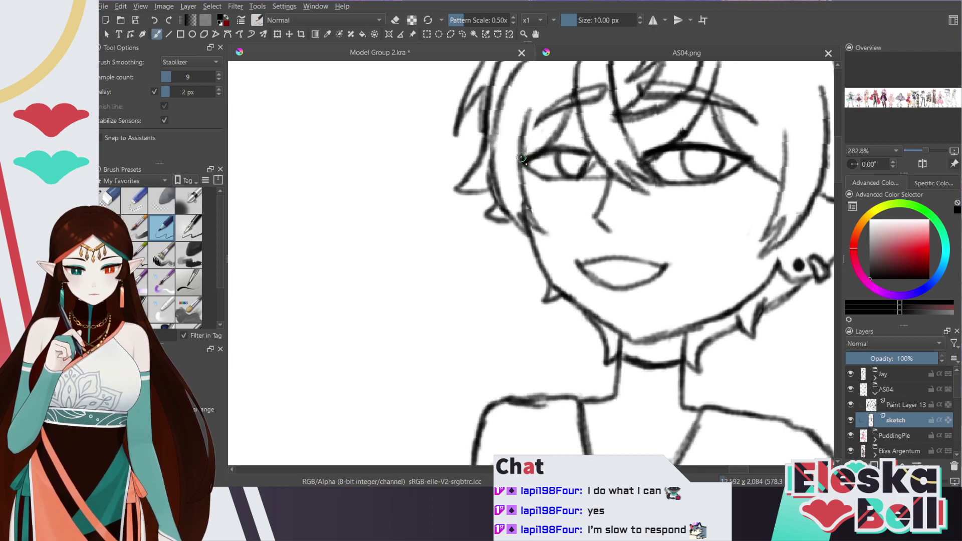
pyautogui.moveTo(524, 159)
pyautogui.mouseDown()
pyautogui.moveTo(539, 153)
pyautogui.moveTo(523, 161)
pyautogui.mouseUp()
pyautogui.hotkey('ctrl', 'z')
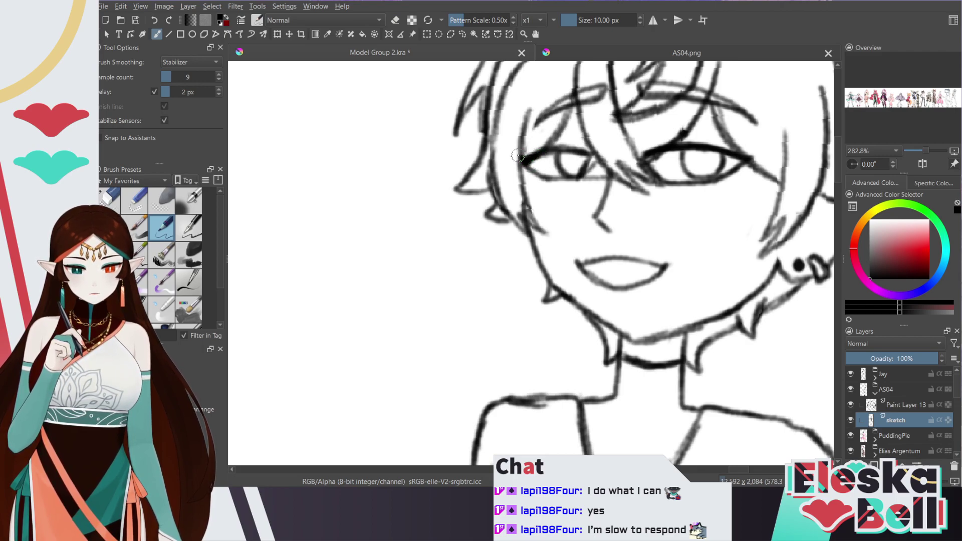
pyautogui.moveTo(737, 156); pyautogui.dragTo(740, 163)
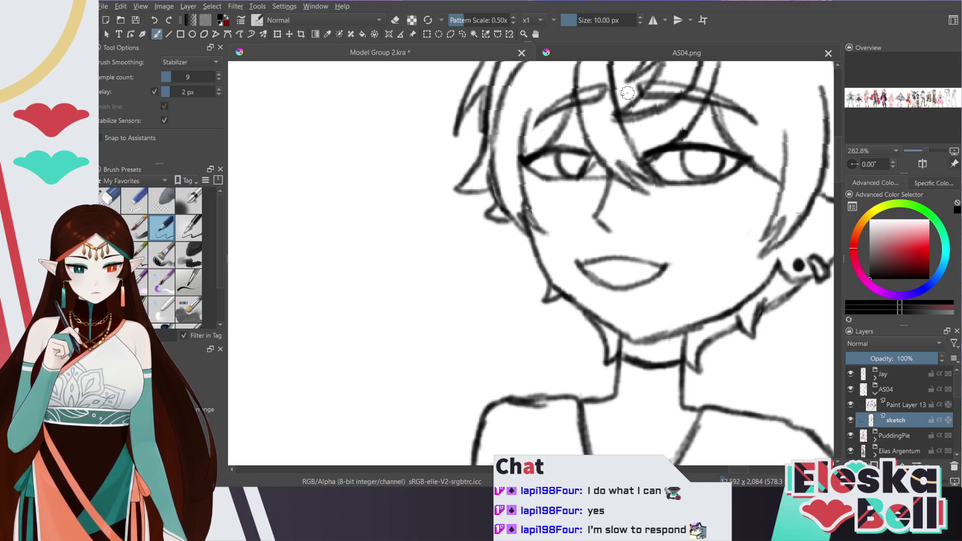
pyautogui.moveTo(537, 169); pyautogui.dragTo(531, 162)
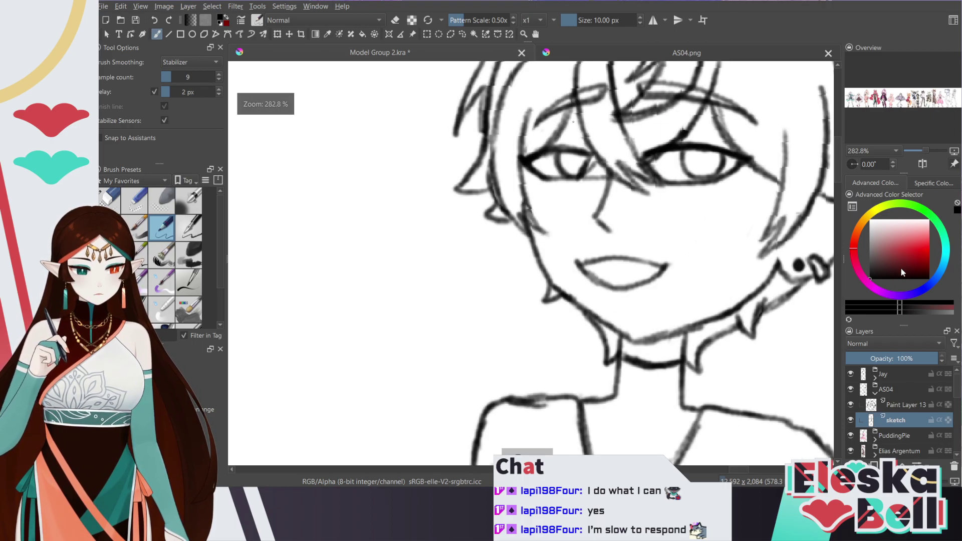
# Merge Paint Layer 13 down into the sketch layer and toggle the merged layer to check it
pyautogui.click(900, 407)
pyautogui.press('e')
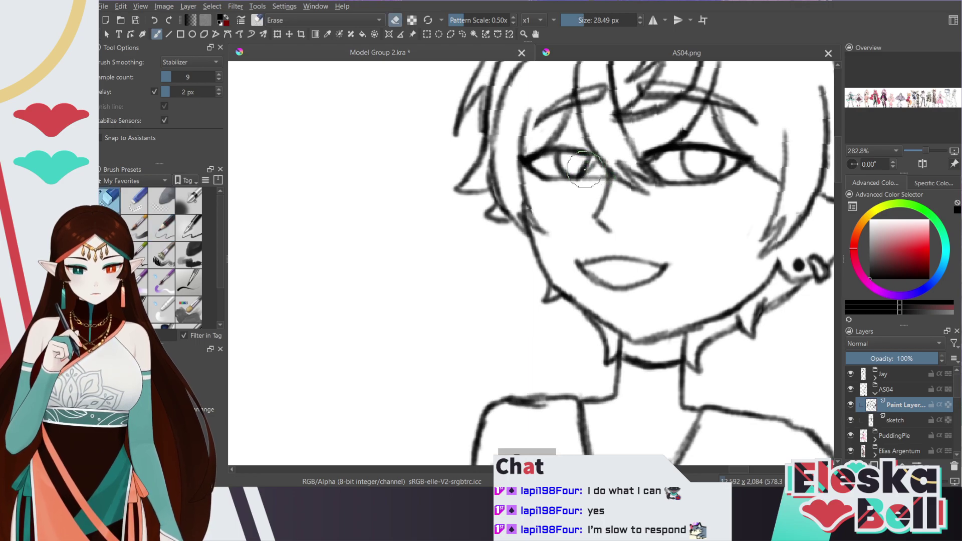
pyautogui.press('/')
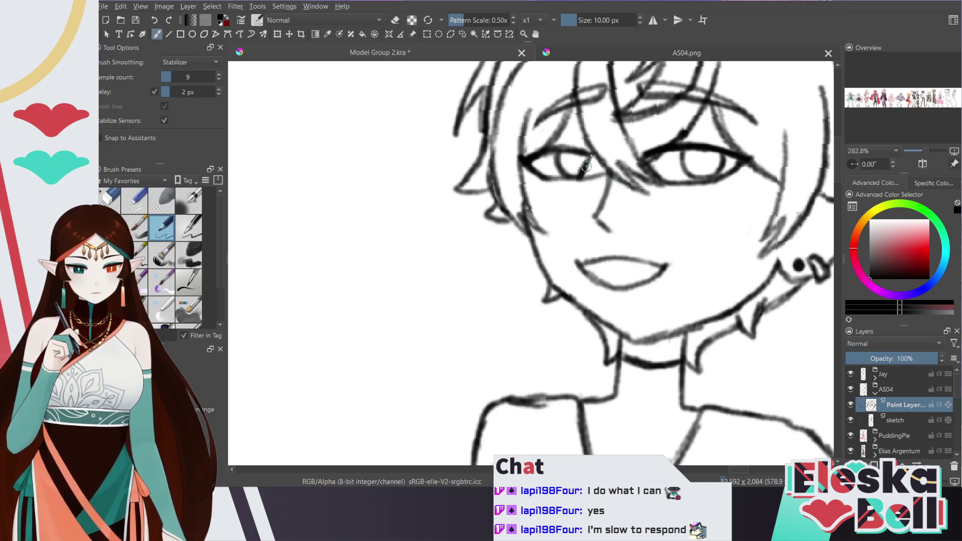
pyautogui.press('-')
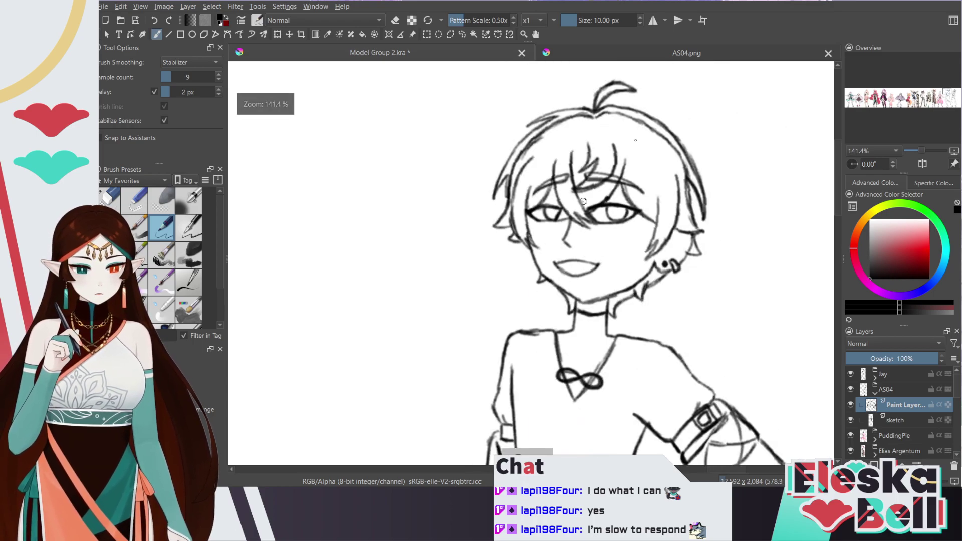
pyautogui.press('-')
pyautogui.press('-')
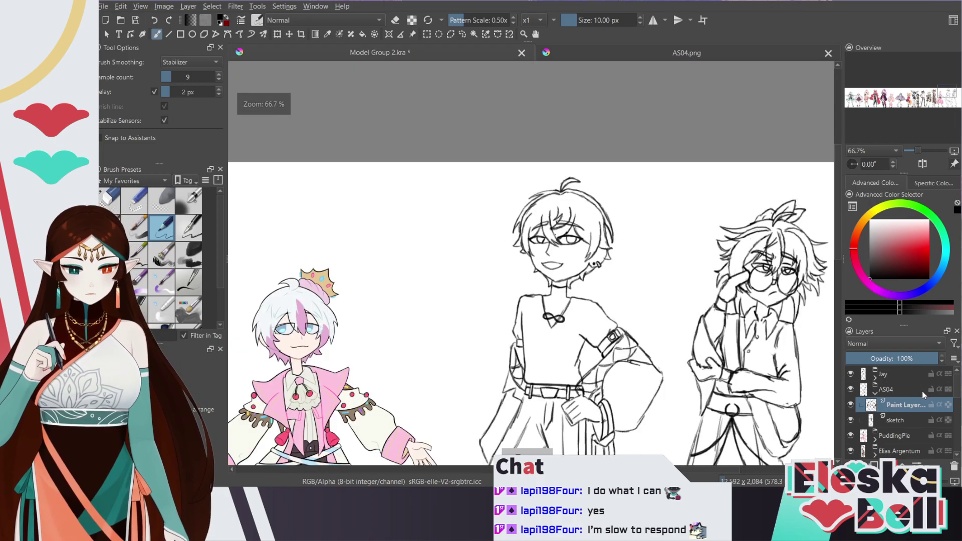
pyautogui.moveTo(942, 98); pyautogui.dragTo(948, 103)
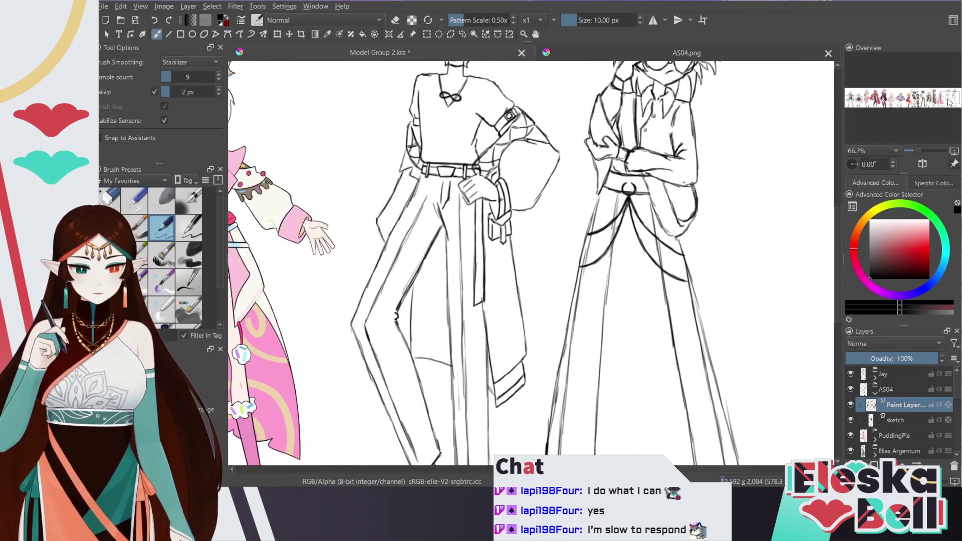
pyautogui.press('-')
pyautogui.press('-')
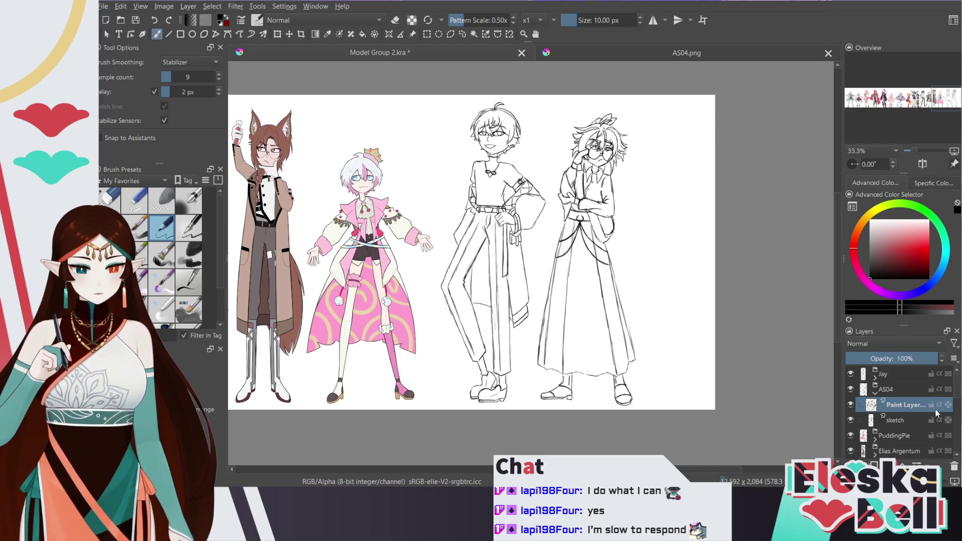
pyautogui.hotkey('ctrl', 'e')
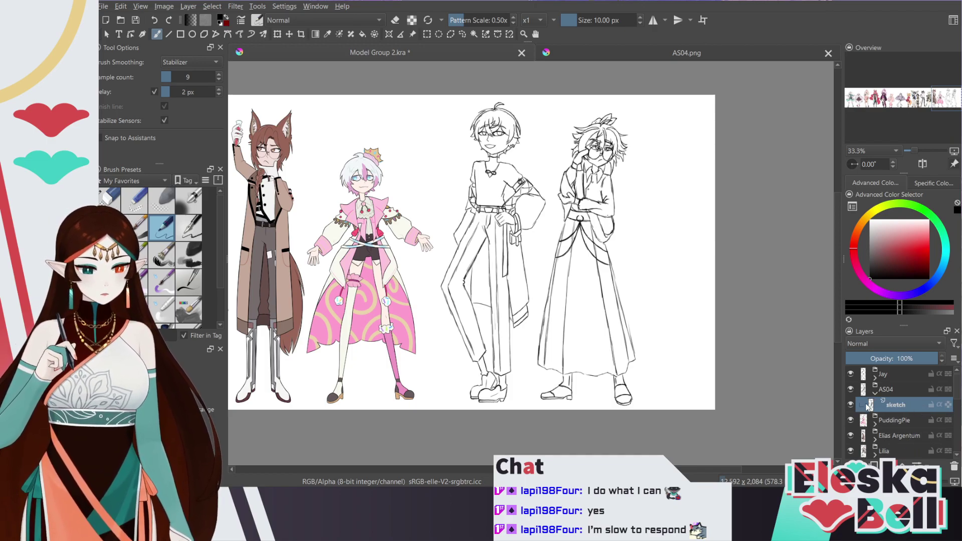
pyautogui.click(851, 405)
pyautogui.click(851, 406)
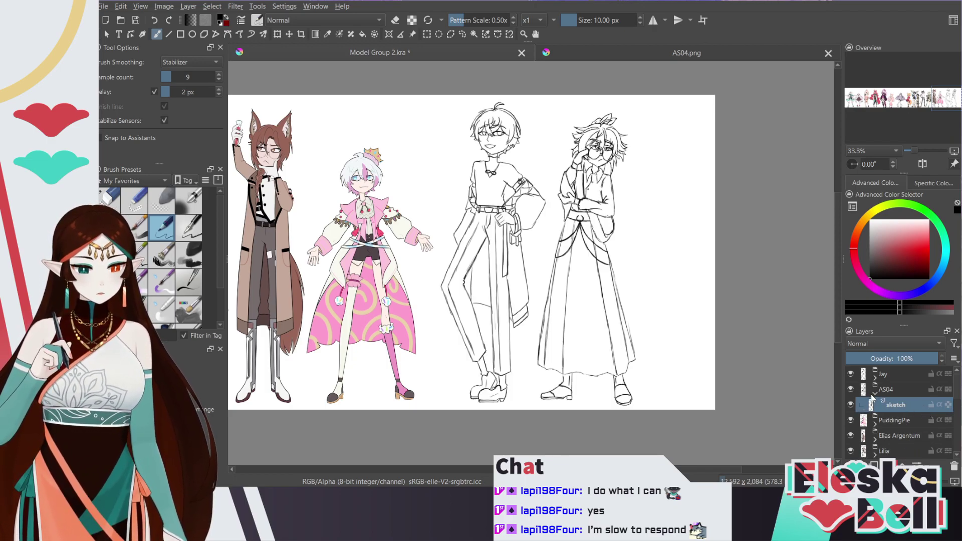
# Collapse the AS04 group and shift its whole figure slightly left toward the pink-coated character with the Transform tool
pyautogui.moveTo(872, 398)
pyautogui.mouseDown()
pyautogui.moveTo(897, 405)
pyautogui.moveTo(880, 405)
pyautogui.moveTo(883, 396)
pyautogui.mouseUp()
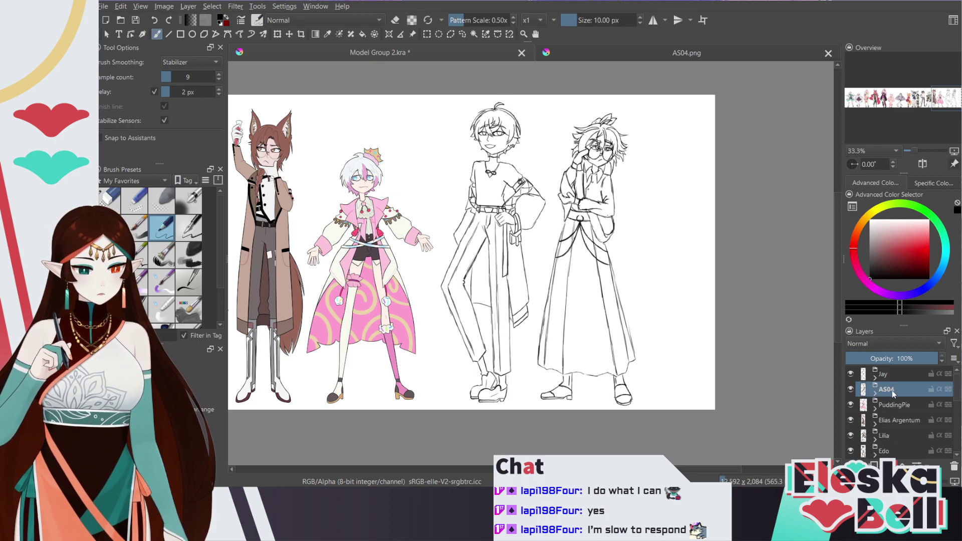
pyautogui.click(896, 376)
pyautogui.click(278, 34)
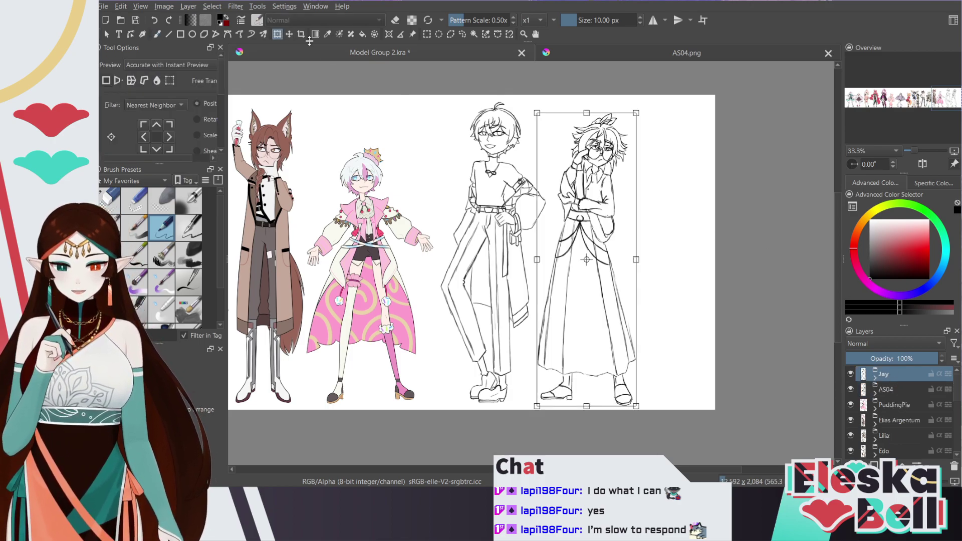
pyautogui.click(887, 389)
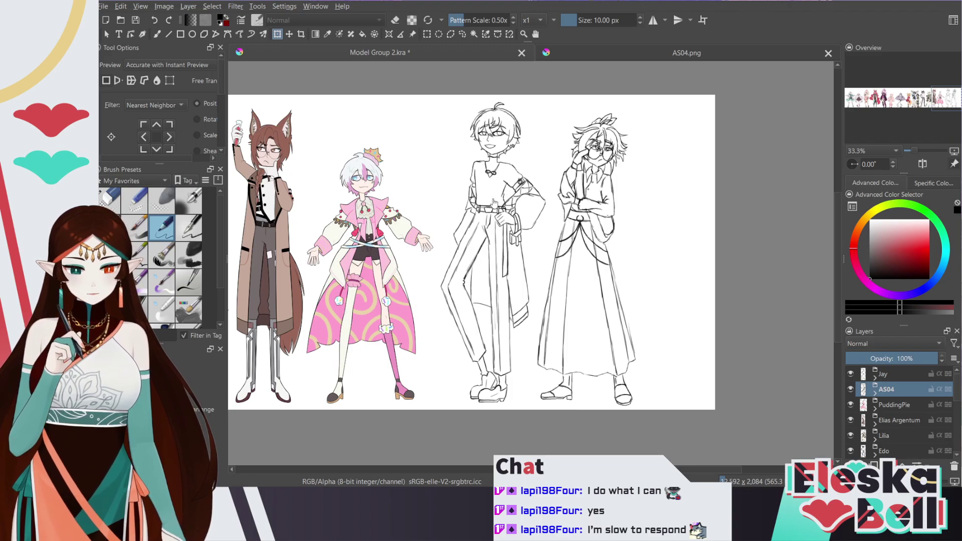
pyautogui.moveTo(514, 212); pyautogui.dragTo(505, 211)
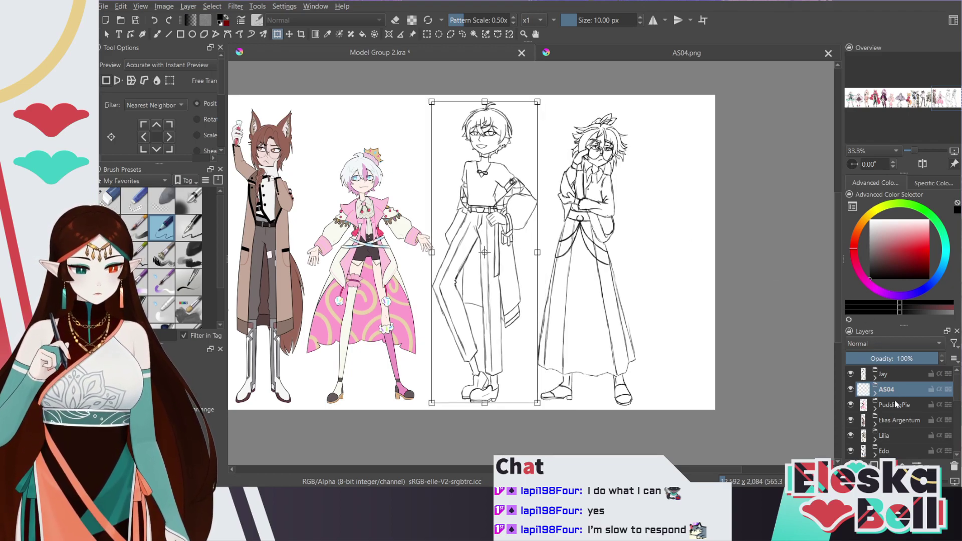
# Shift the rightmost figure's group slightly left to keep it close to the AS04 figure and apply the transform
pyautogui.click(896, 405)
pyautogui.click(896, 376)
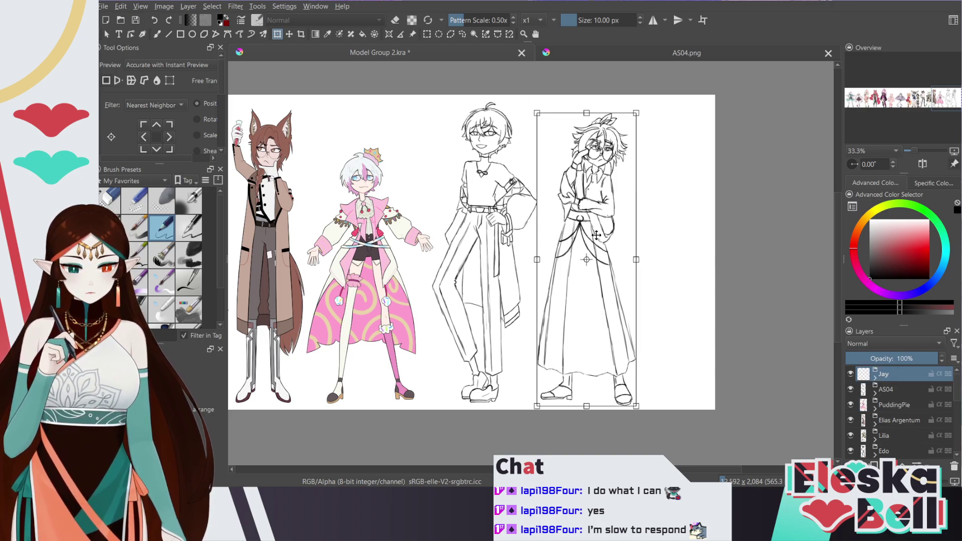
pyautogui.moveTo(602, 240); pyautogui.dragTo(595, 240)
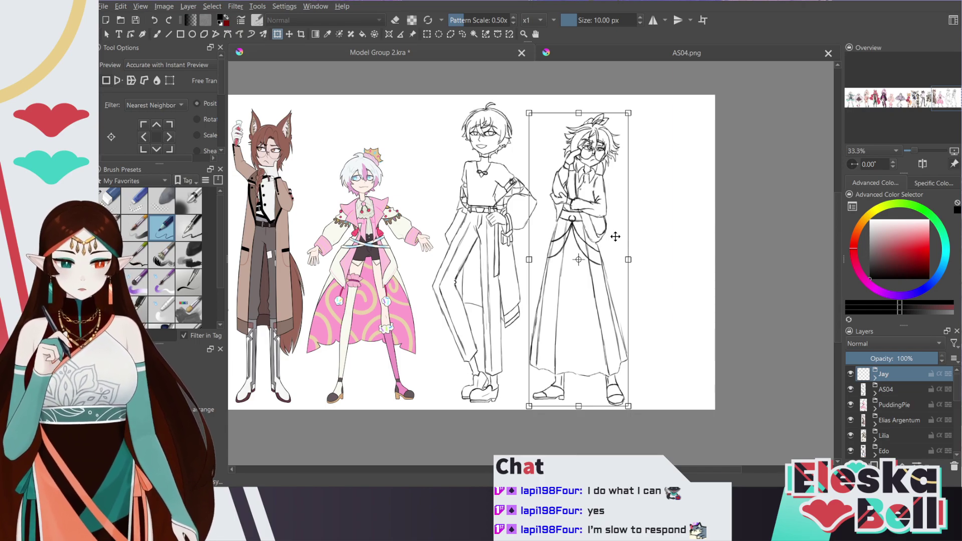
pyautogui.scroll(1, 838, 215)
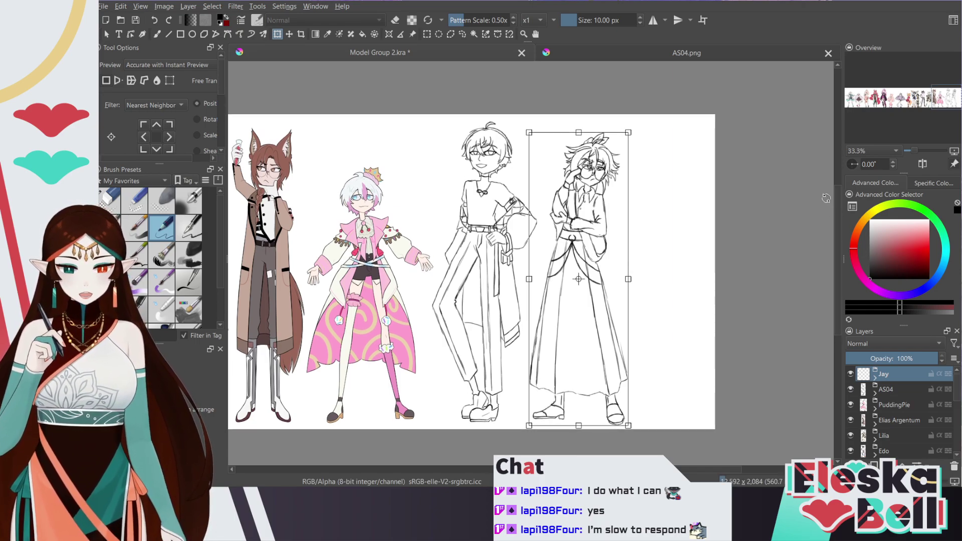
pyautogui.click(161, 35)
# Fit the whole page in view to check the lineup and save the document
pyautogui.hotkey('ctrl', '+')
pyautogui.hotkey('ctrl', '+')
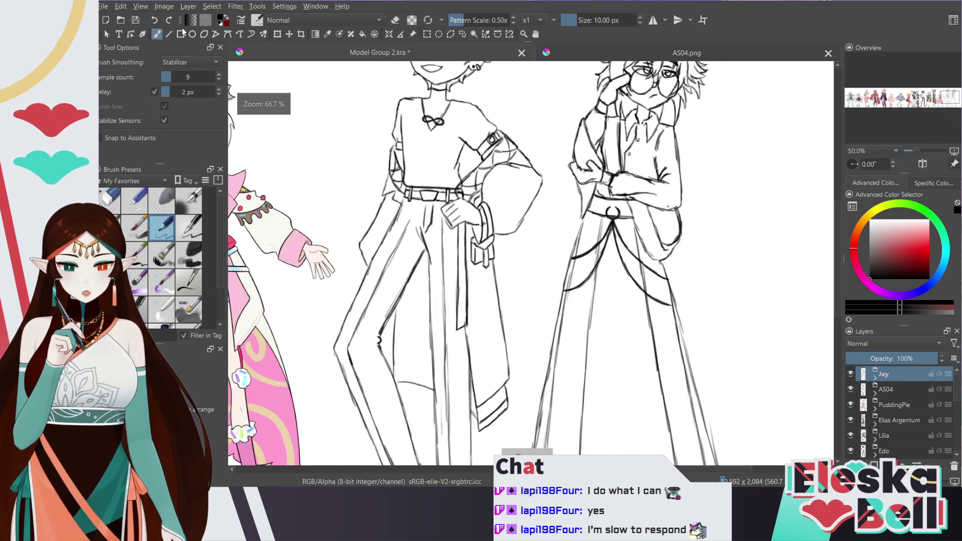
pyautogui.hotkey('ctrl', '-')
pyautogui.moveTo(947, 104); pyautogui.dragTo(951, 107)
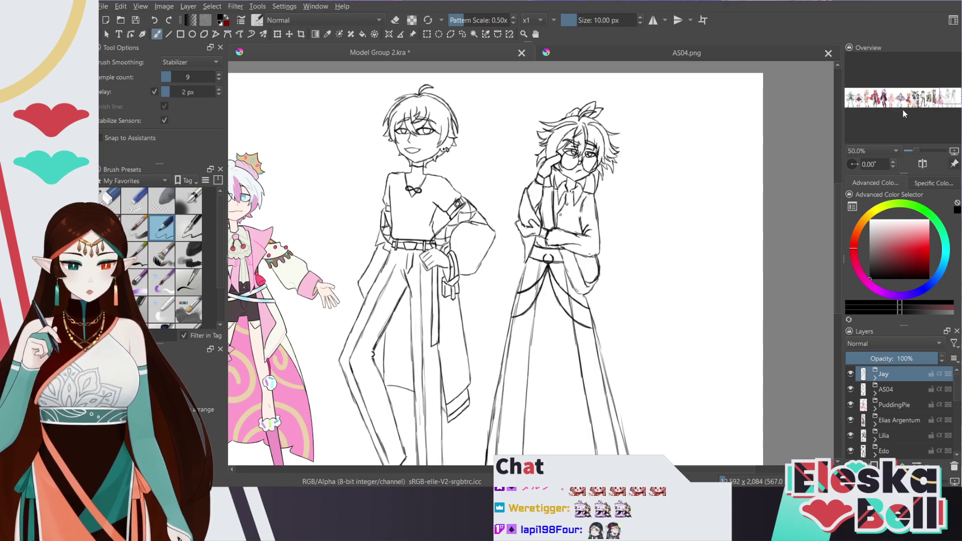
pyautogui.click(857, 151)
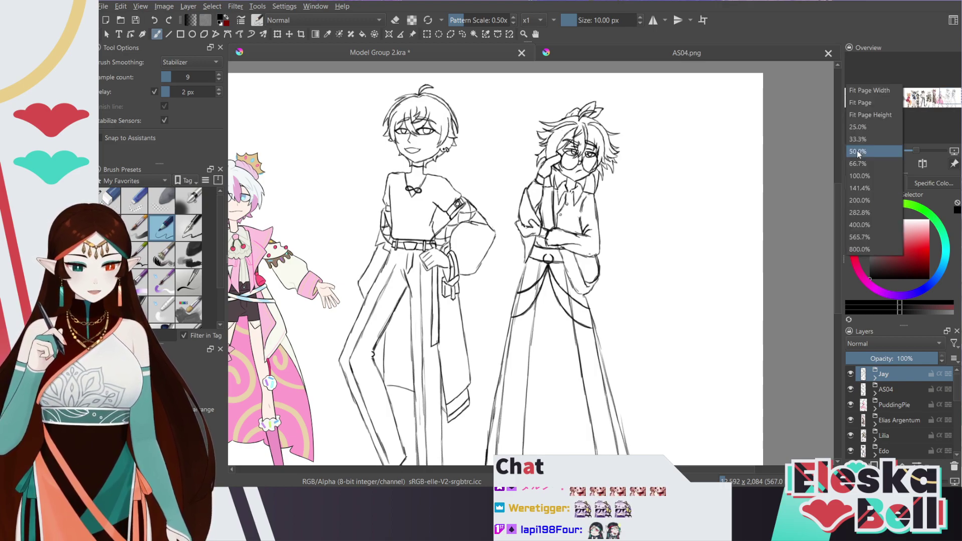
pyautogui.click(862, 106)
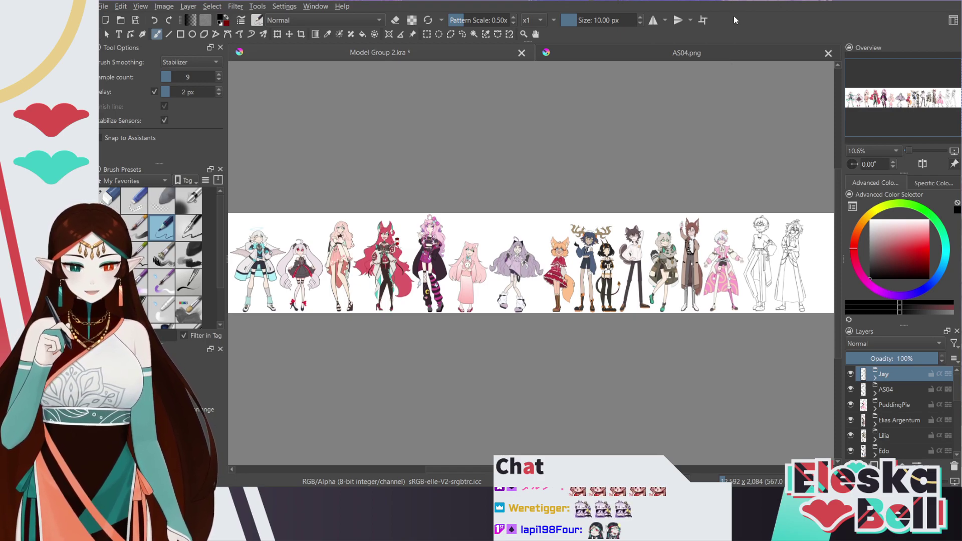
pyautogui.hotkey('ctrl', 's')
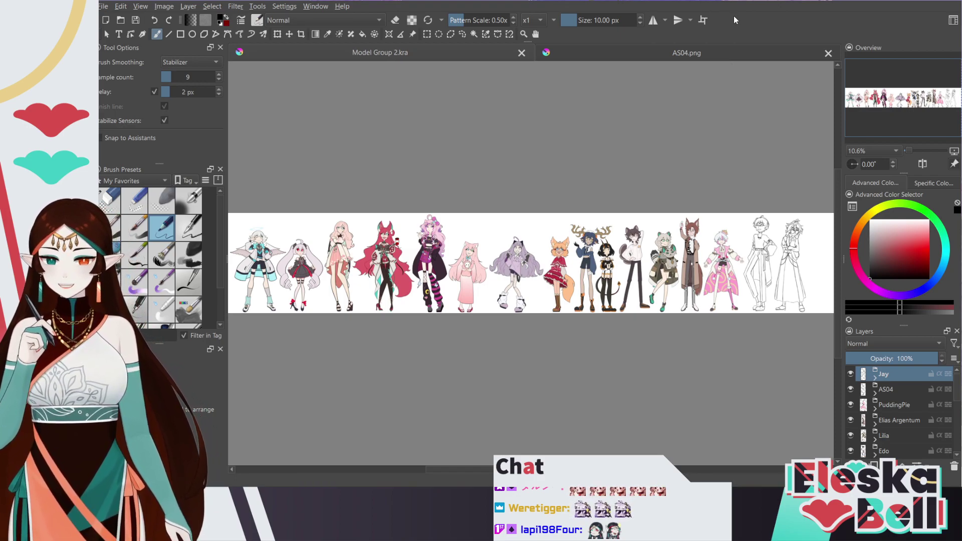